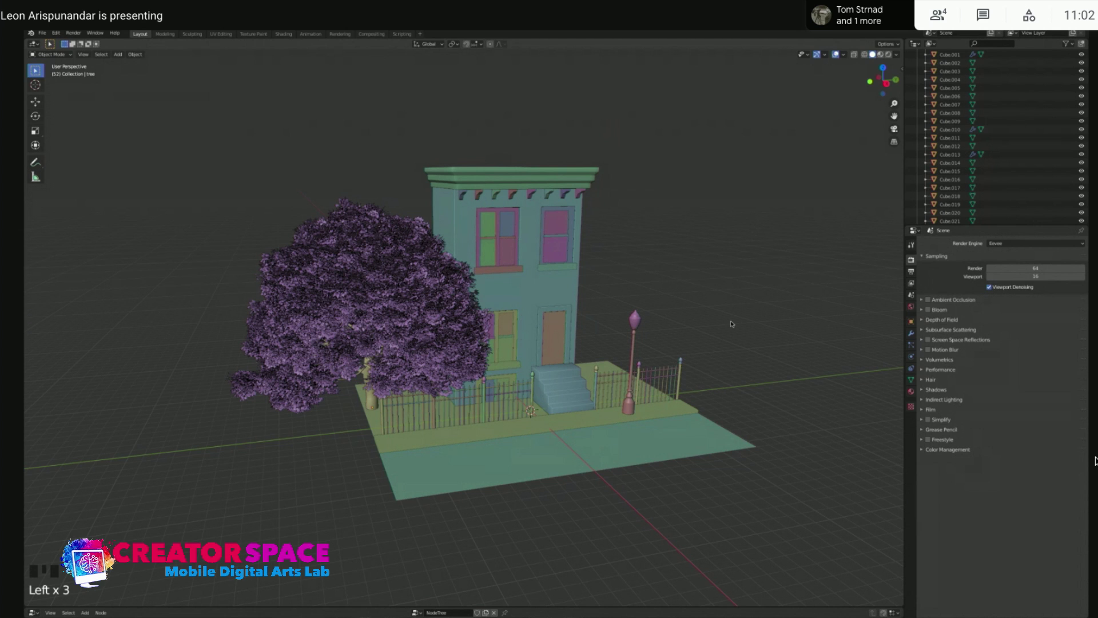
# Examine the finished townhouse scene with its tree, fence and lamp post from the other side and closer up
pyautogui.click(670, 305)
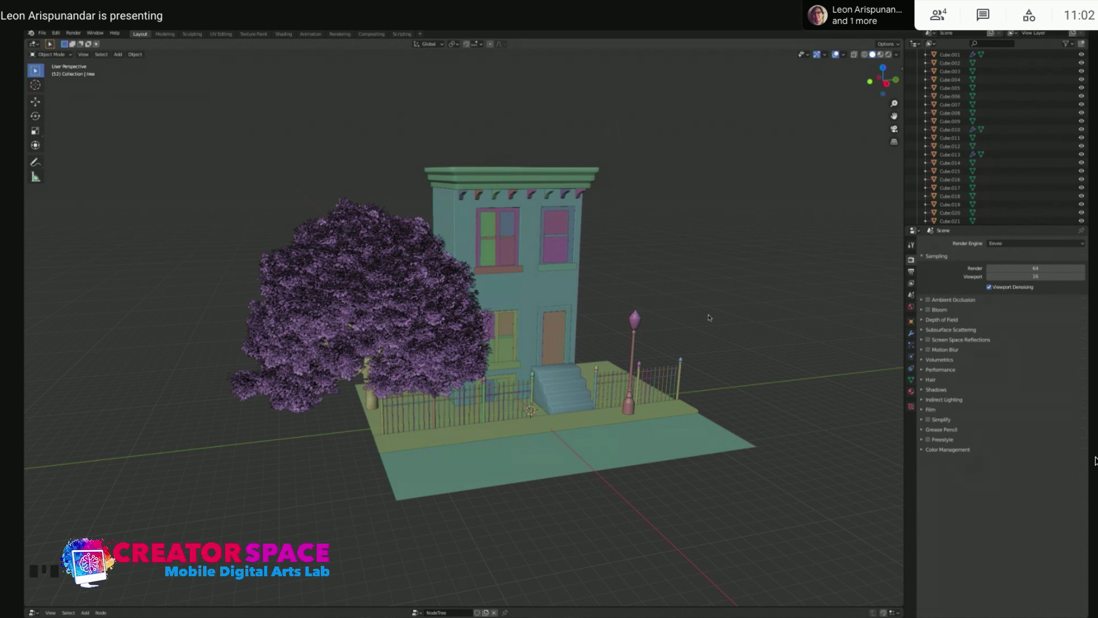
pyautogui.scroll(1, 709, 318)
pyautogui.keyDown('shift'); pyautogui.moveTo(722, 279); pyautogui.dragTo(571, 313, button='middle'); pyautogui.keyUp('shift')
pyautogui.moveTo(419, 440); pyautogui.dragTo(566, 324, button='middle')
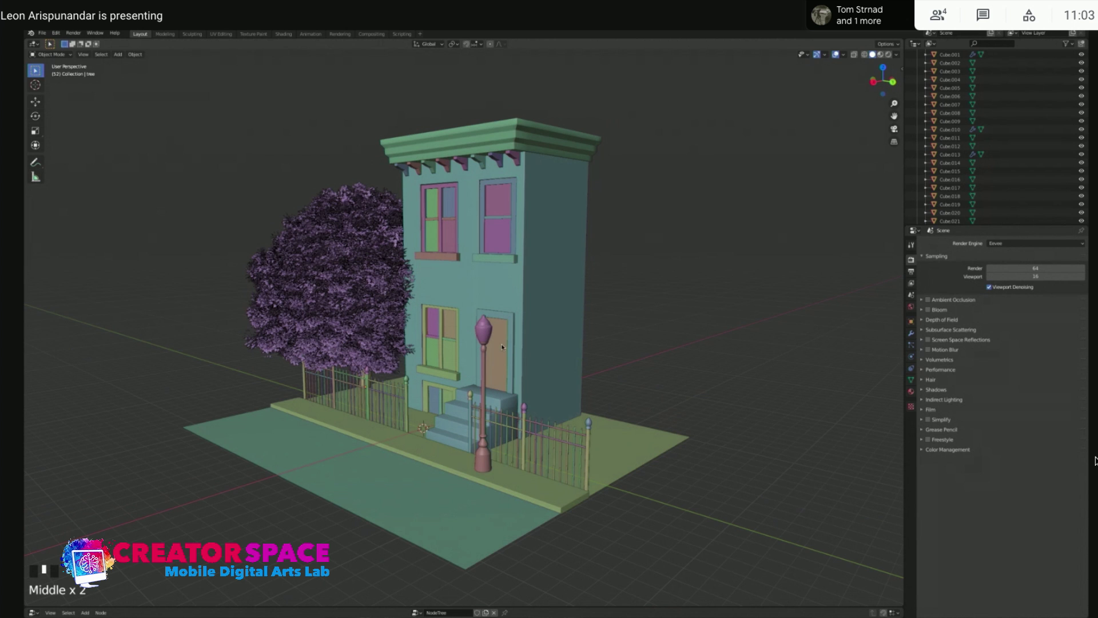
pyautogui.scroll(1, 502, 347)
pyautogui.moveTo(604, 273)
pyautogui.mouseDown(button='middle')
pyautogui.moveTo(572, 271)
pyautogui.moveTo(601, 279)
pyautogui.mouseUp(button='middle')
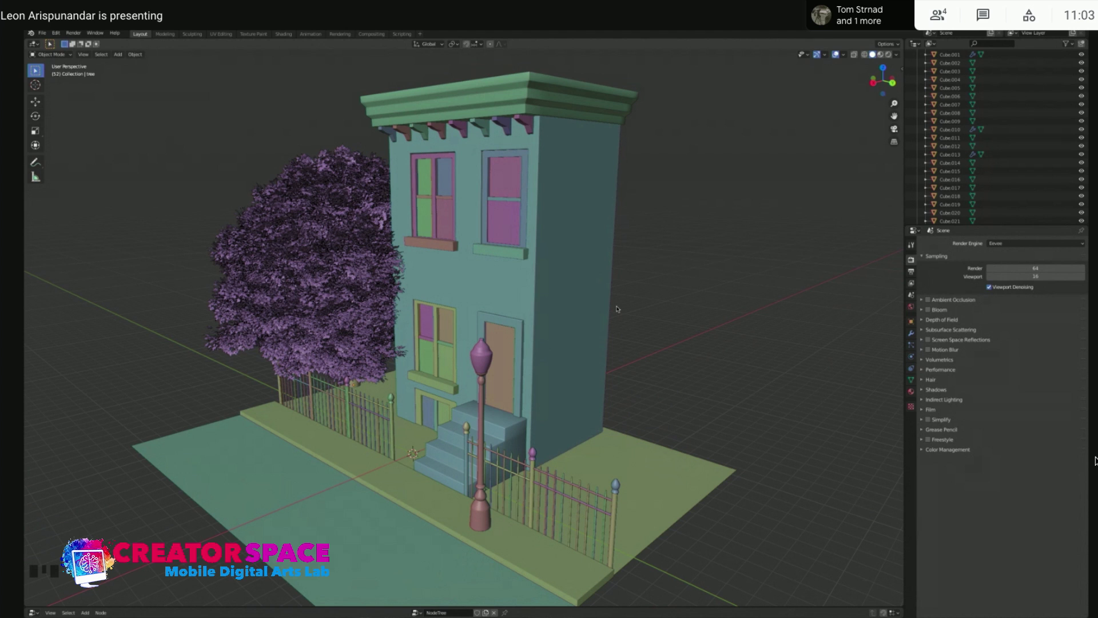
pyautogui.click(656, 270)
# Create a new General file, saving the changes to the current building file
pyautogui.click(43, 33)
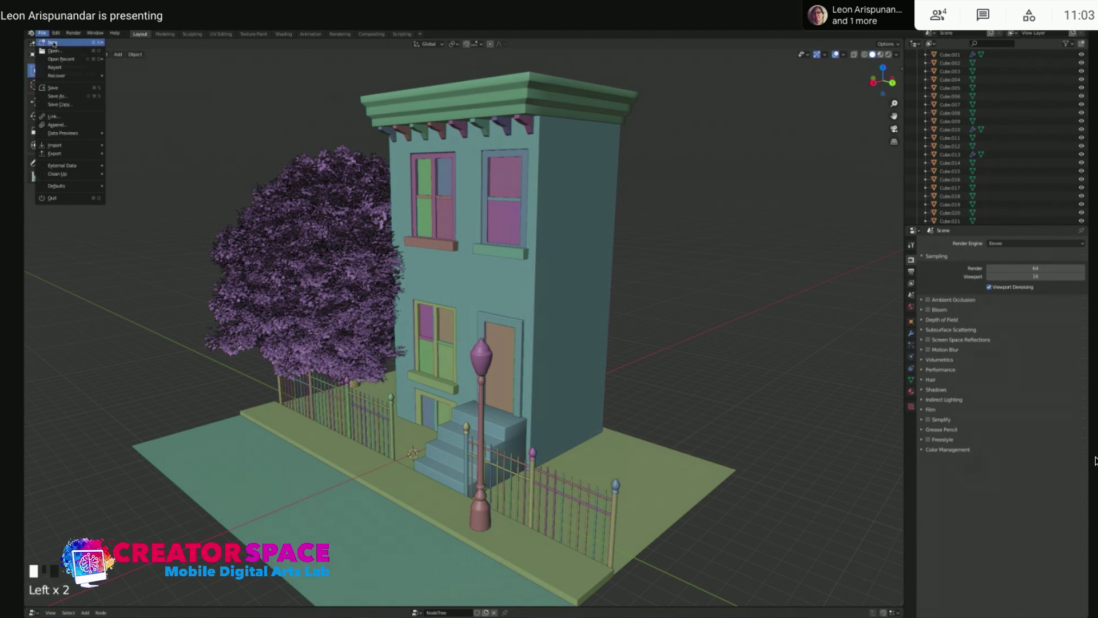
pyautogui.moveTo(86, 43)
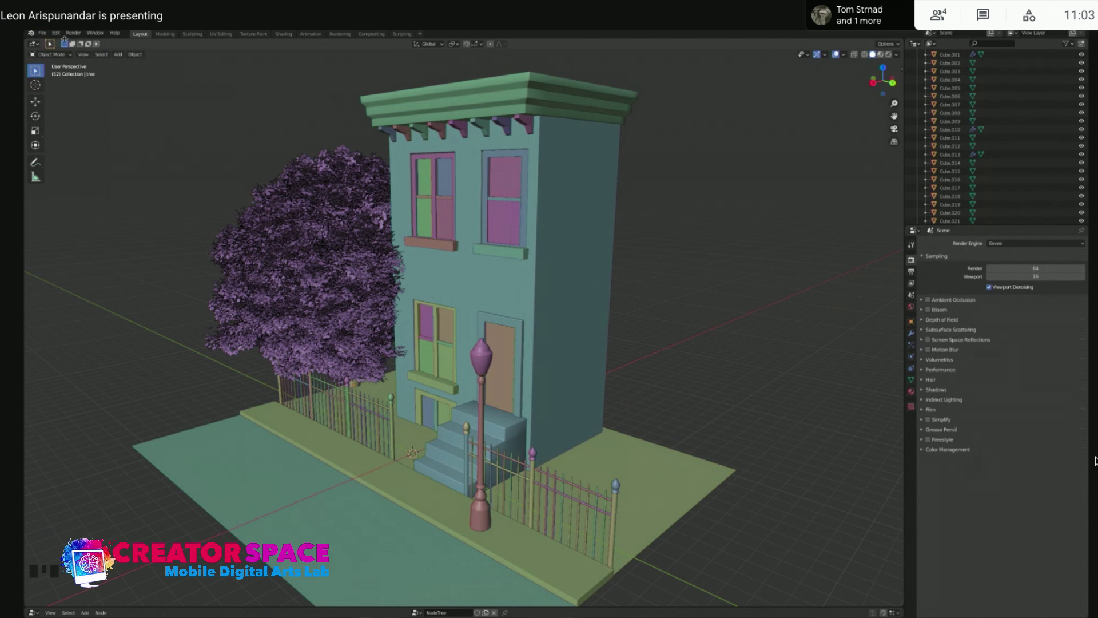
pyautogui.click(42, 33)
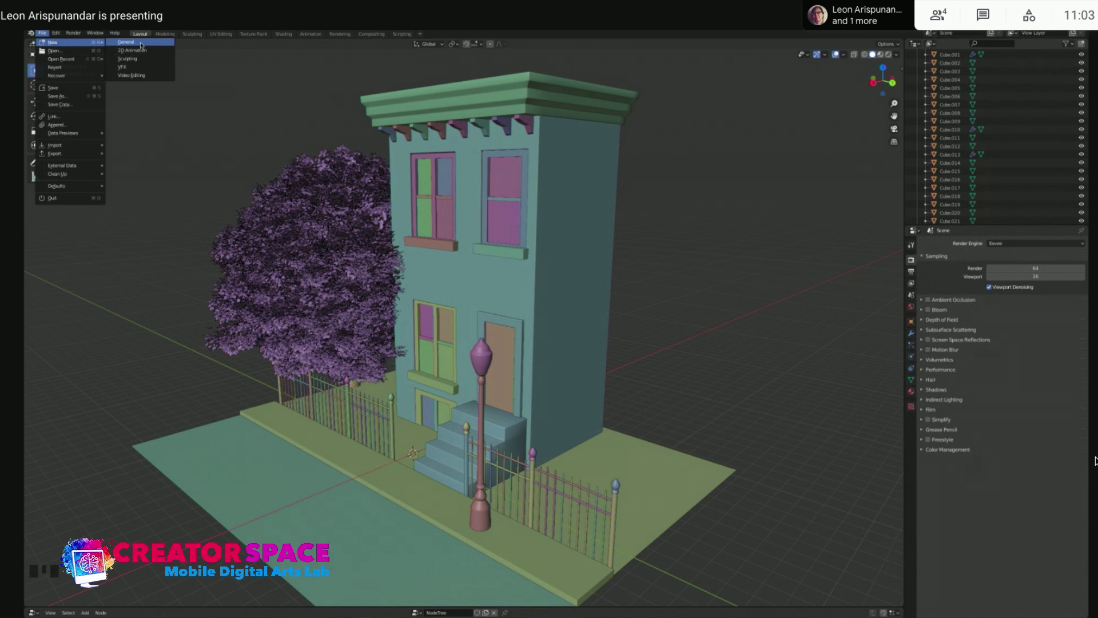
pyautogui.click(141, 45)
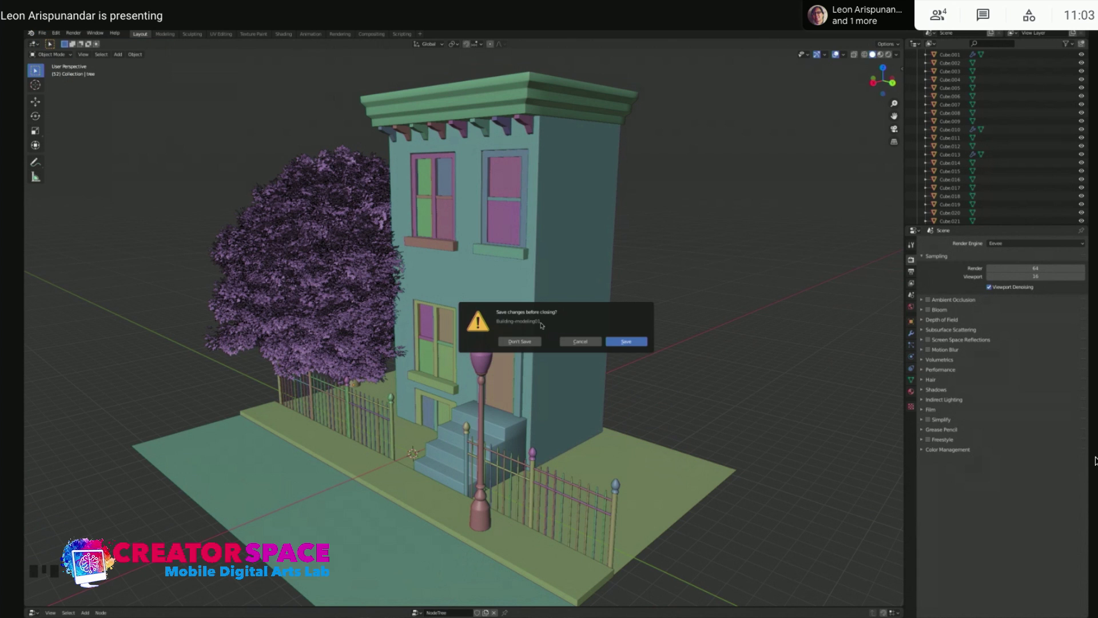
pyautogui.click(622, 342)
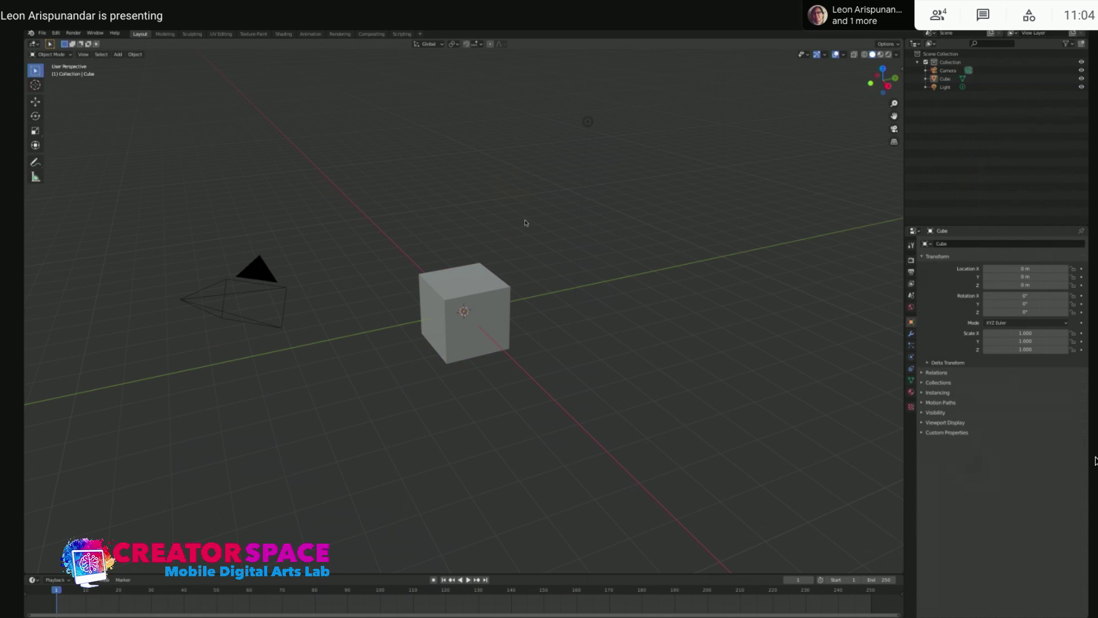
pyautogui.scroll(-1, 526, 221)
pyautogui.keyDown('shift'); pyautogui.moveTo(529, 222); pyautogui.dragTo(476, 226, button='middle'); pyautogui.keyUp('shift')
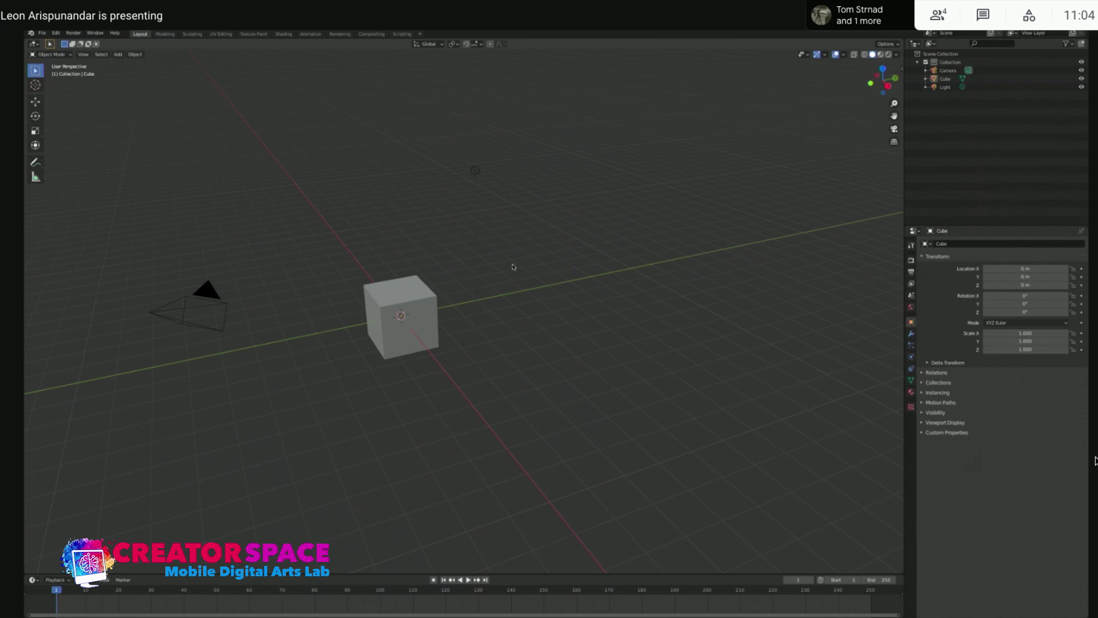
pyautogui.moveTo(513, 267); pyautogui.dragTo(597, 260, button='middle')
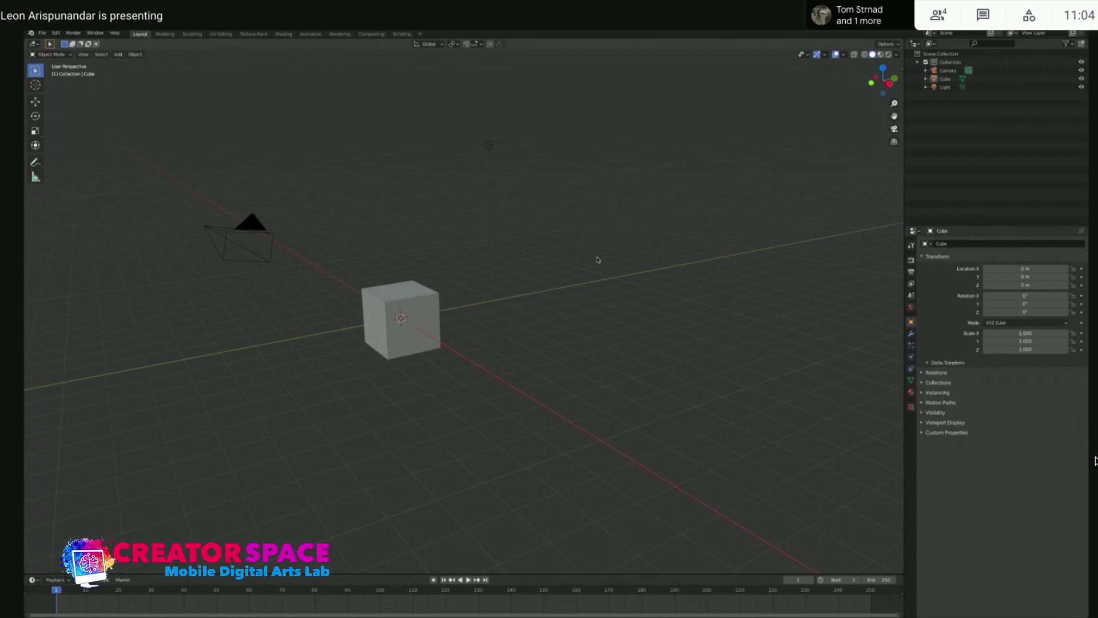
pyautogui.keyDown('shift'); pyautogui.moveTo(520, 247); pyautogui.dragTo(530, 246, button='middle'); pyautogui.keyUp('shift')
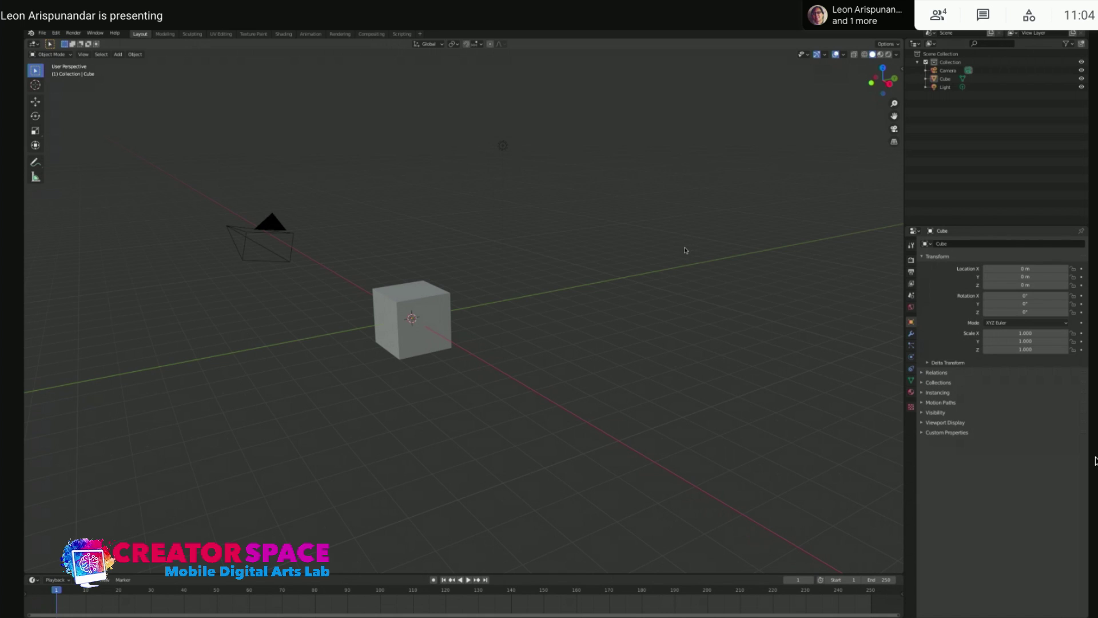
# Start the Shortcut VUr input display in the viewport and hide the sidebar
pyautogui.press('n')
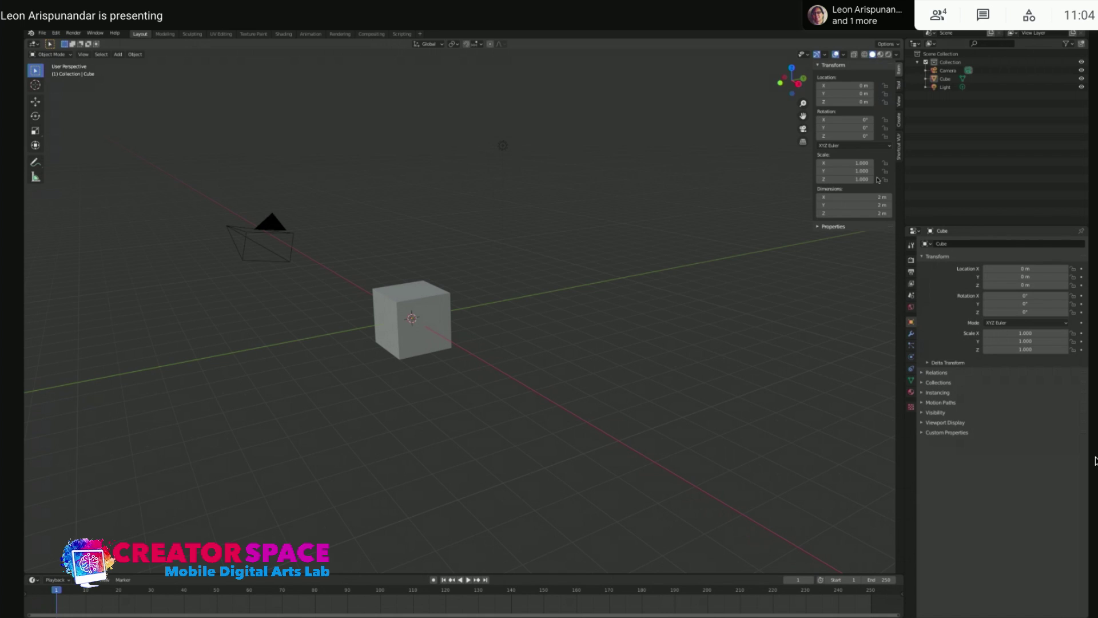
pyautogui.click(898, 153)
pyautogui.click(856, 77)
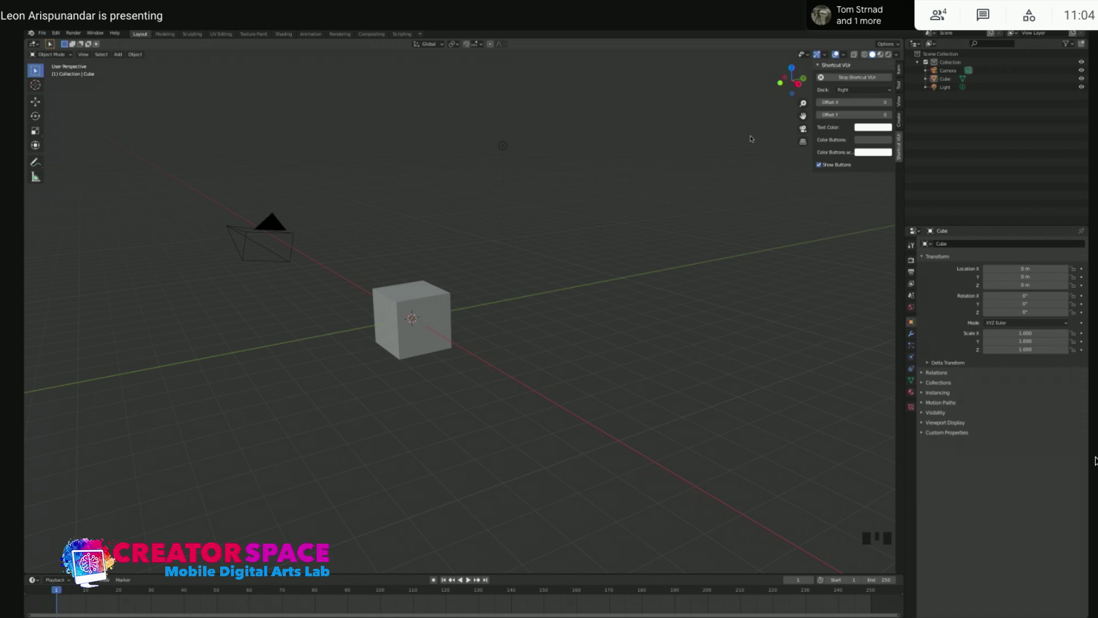
pyautogui.press('n')
pyautogui.click(749, 242)
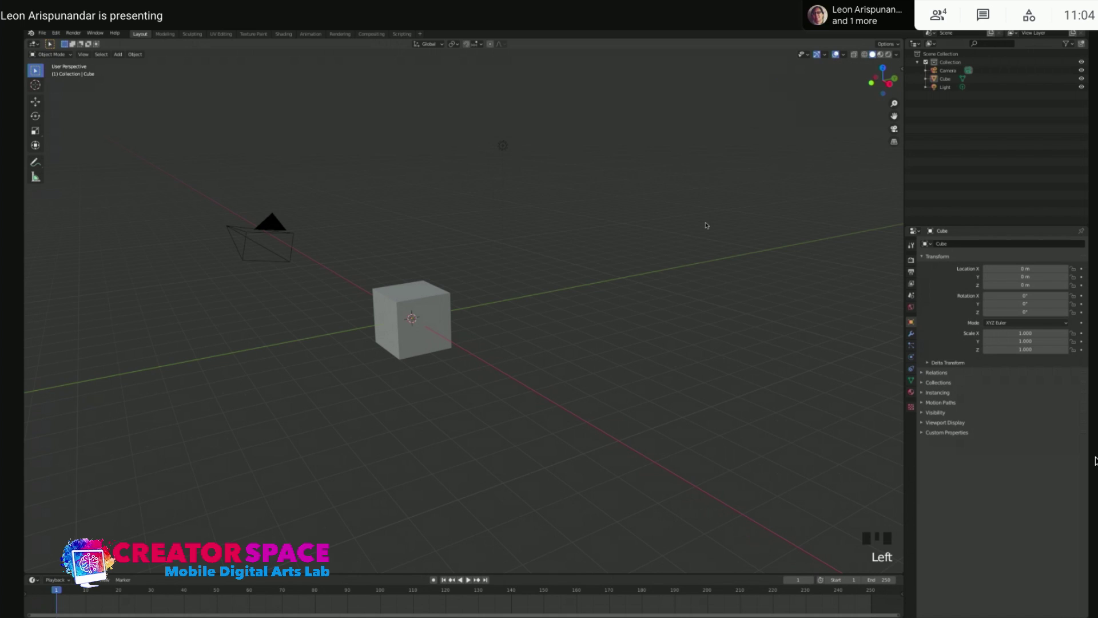
# Set the Shortcut VUr display's dock side to Left and hide the sidebar again
pyautogui.press('n')
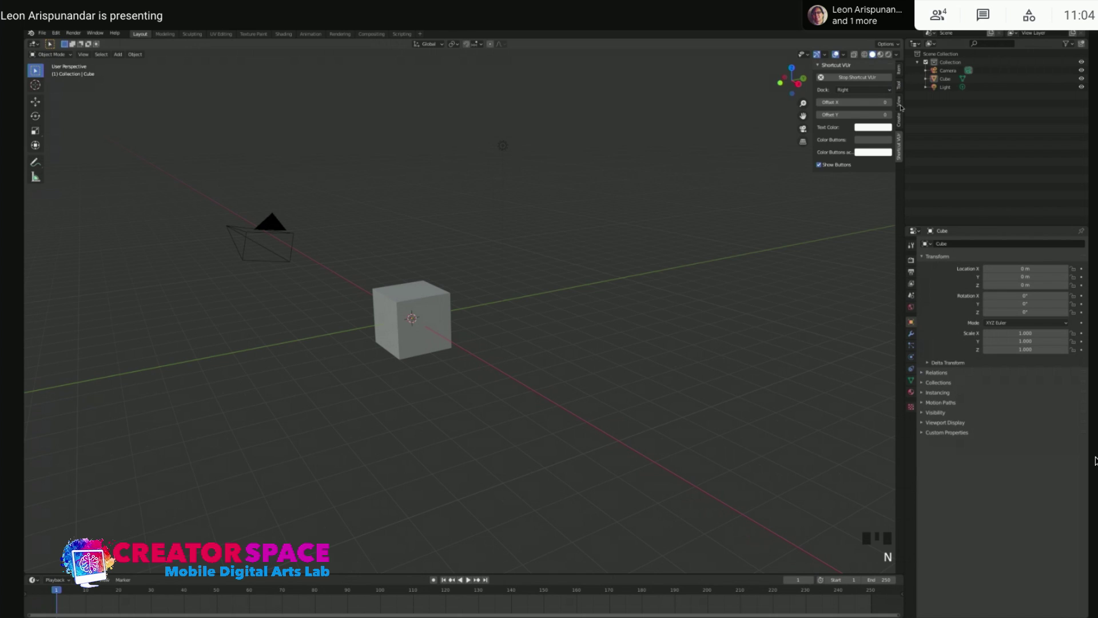
pyautogui.click(855, 90)
pyautogui.click(854, 100)
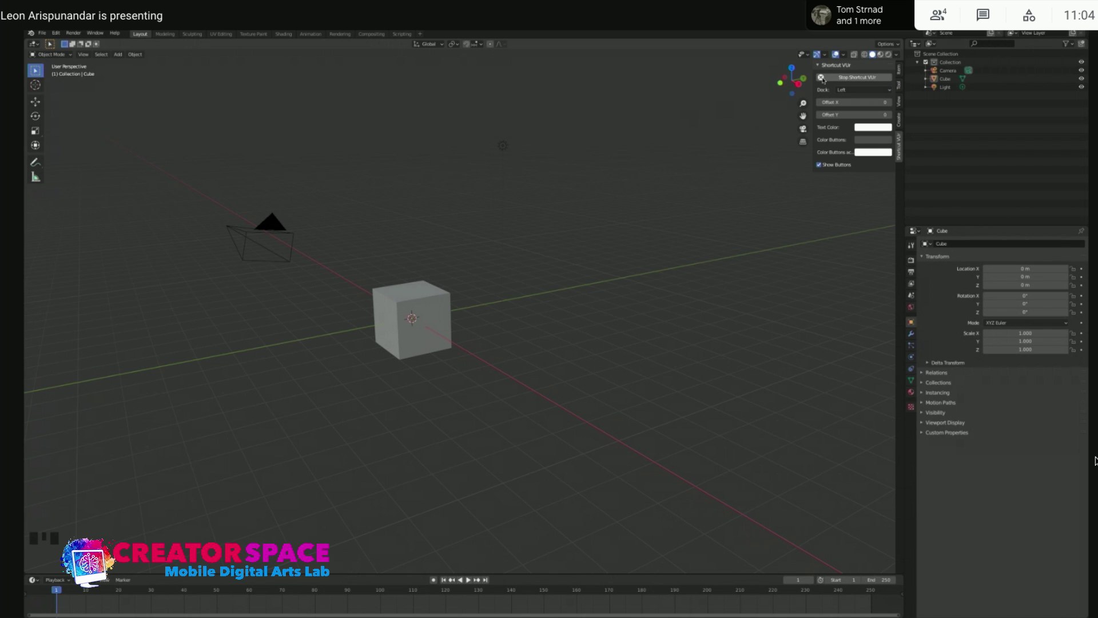
pyautogui.press('n')
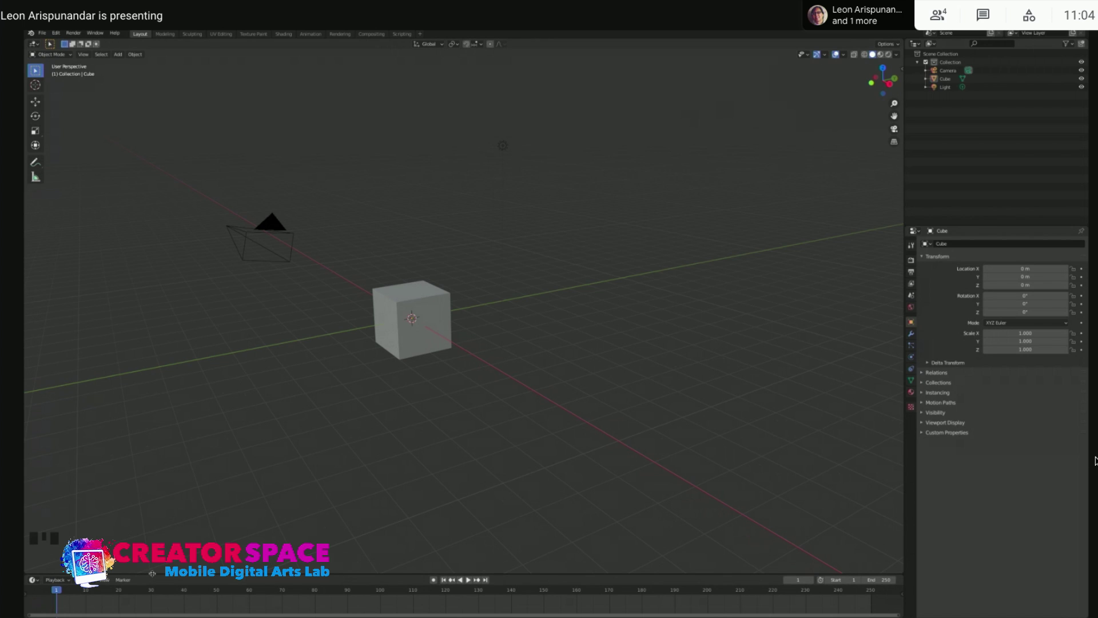
# Collapse the timeline area to give the 3D viewport more height, and frame the cube
pyautogui.moveTo(152, 573); pyautogui.dragTo(152, 606)
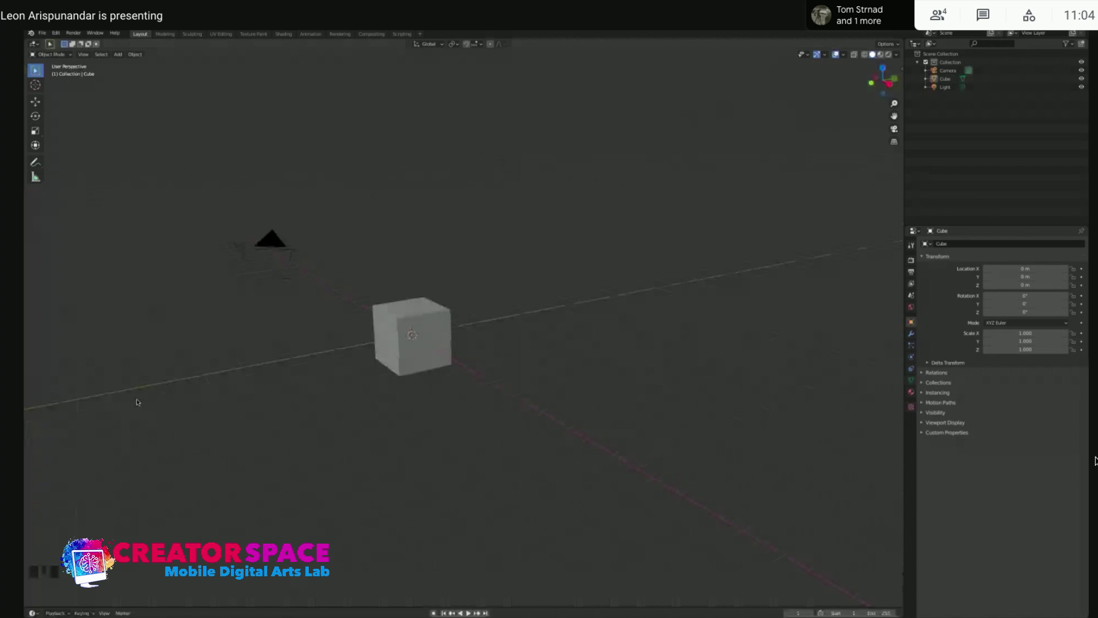
pyautogui.scroll(1, 446, 287)
pyautogui.keyDown('shift'); pyautogui.moveTo(446, 288); pyautogui.dragTo(513, 307, button='middle'); pyautogui.keyUp('shift')
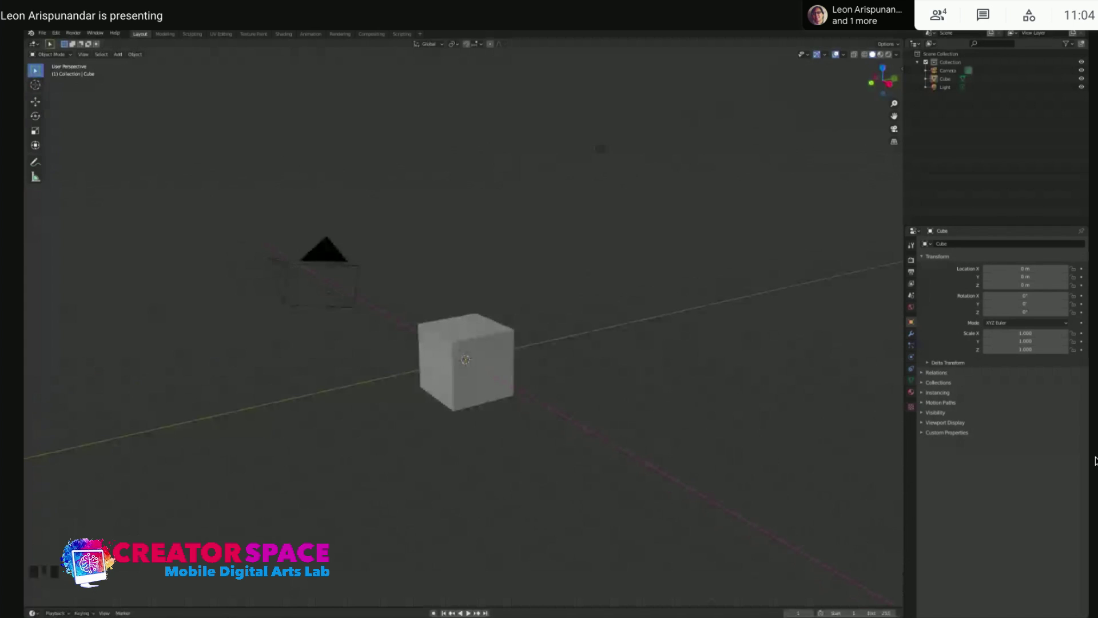
# Hide the camera and the light by inverting the selection of the cube
pyautogui.click(440, 370)
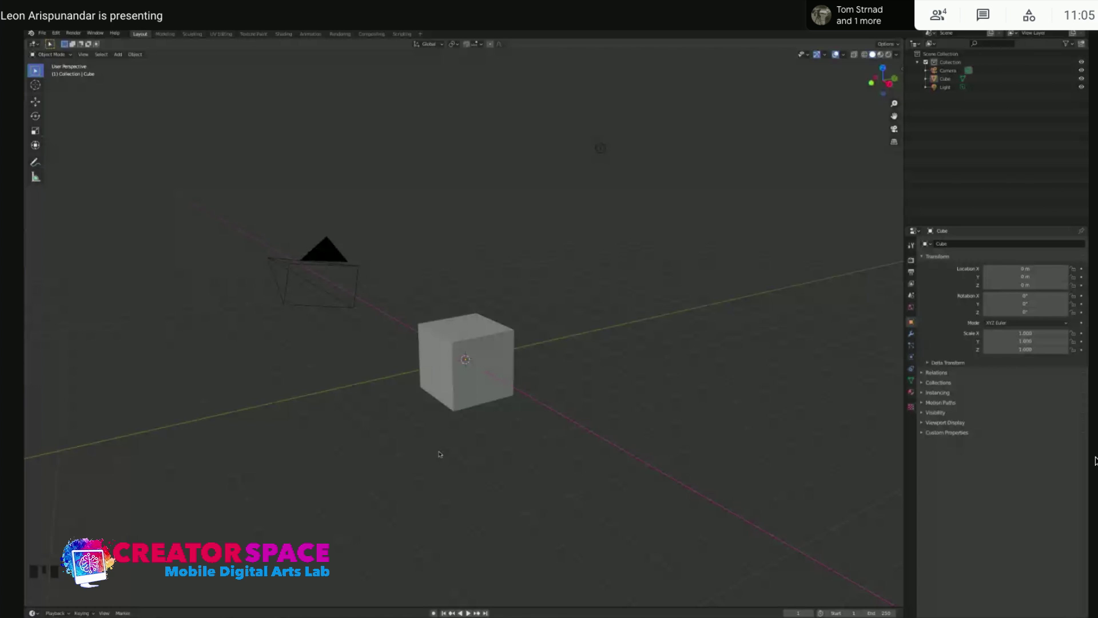
pyautogui.scroll(-1, 519, 248)
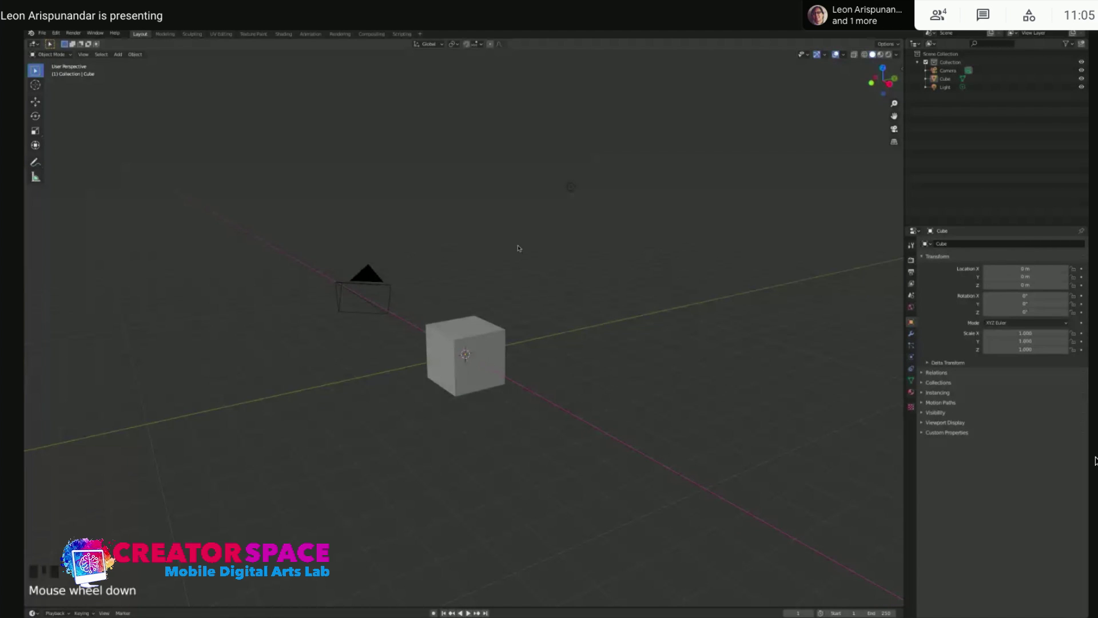
pyautogui.moveTo(519, 248); pyautogui.dragTo(195, 225, button='middle')
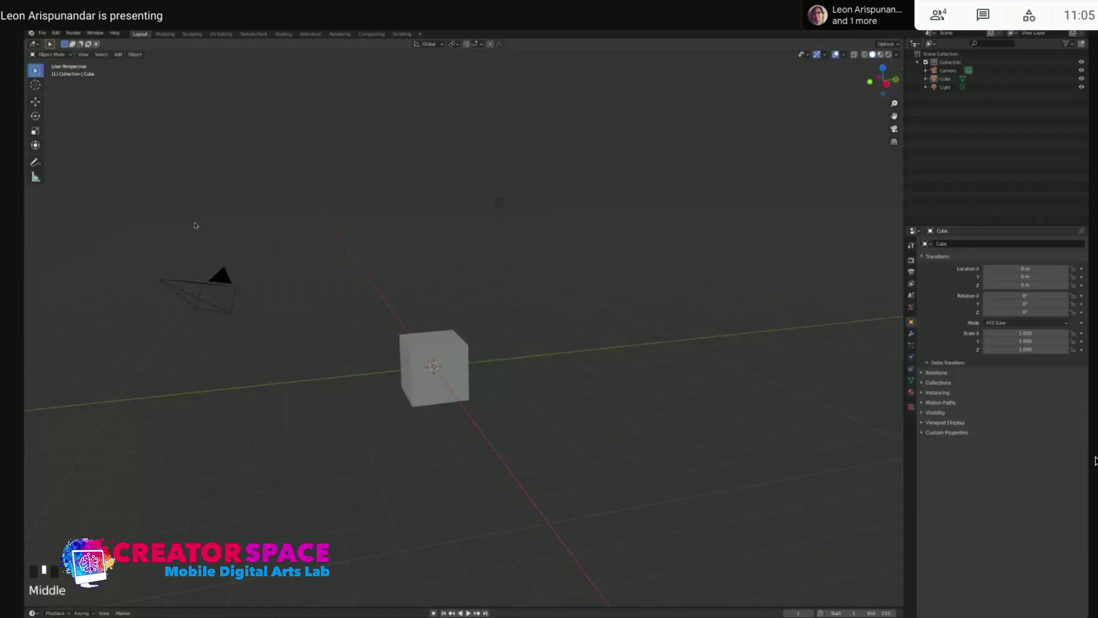
pyautogui.click(473, 378)
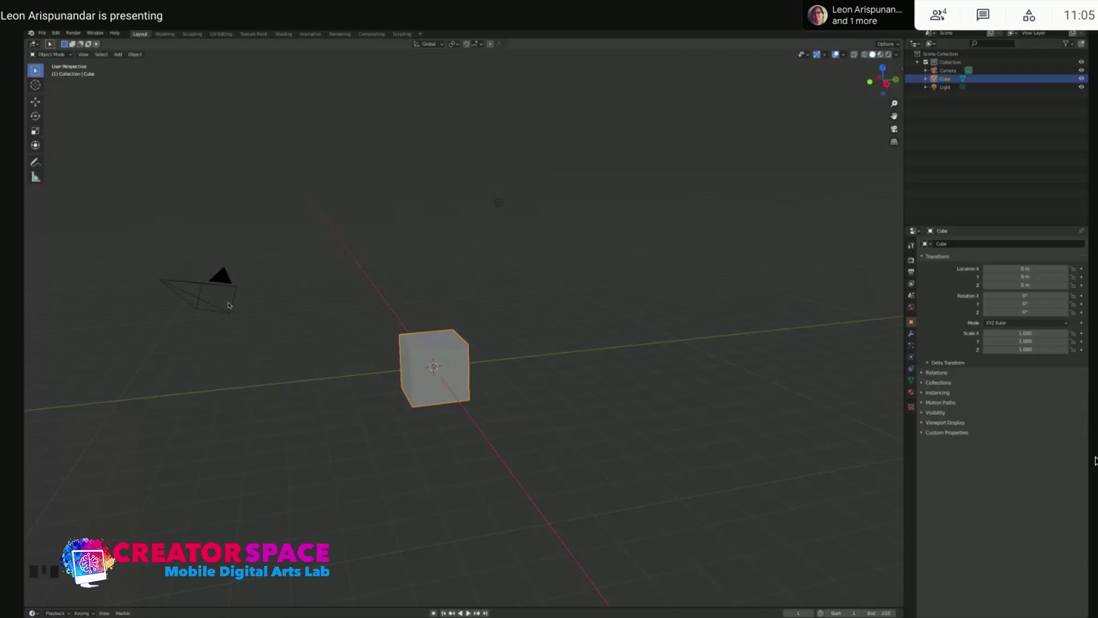
pyautogui.hotkey('ctrl', 'i')
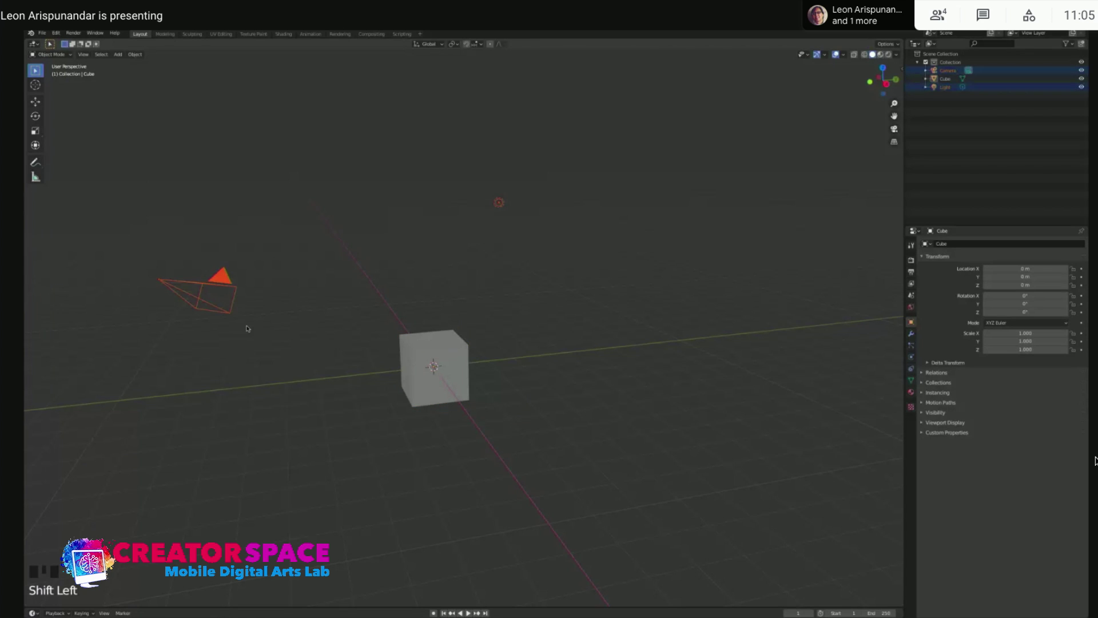
pyautogui.press('h')
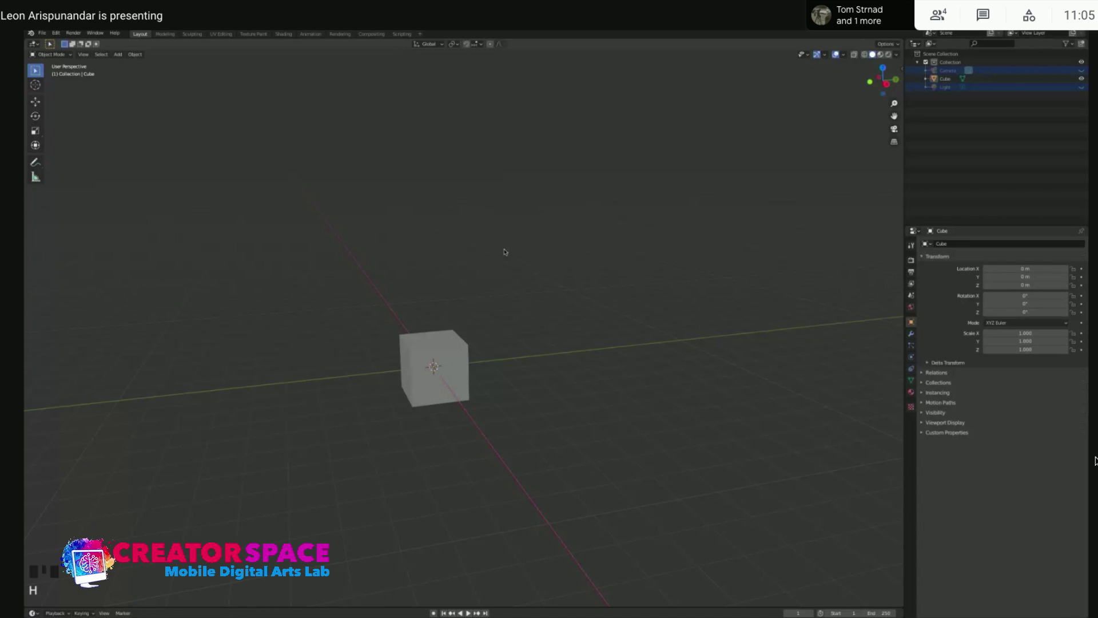
# Scale the cube uniformly to about 3.79 and raise it in right view so its base rests on the ground line
pyautogui.keyDown('shift'); pyautogui.moveTo(458, 354); pyautogui.dragTo(498, 347, button='middle'); pyautogui.keyUp('shift')
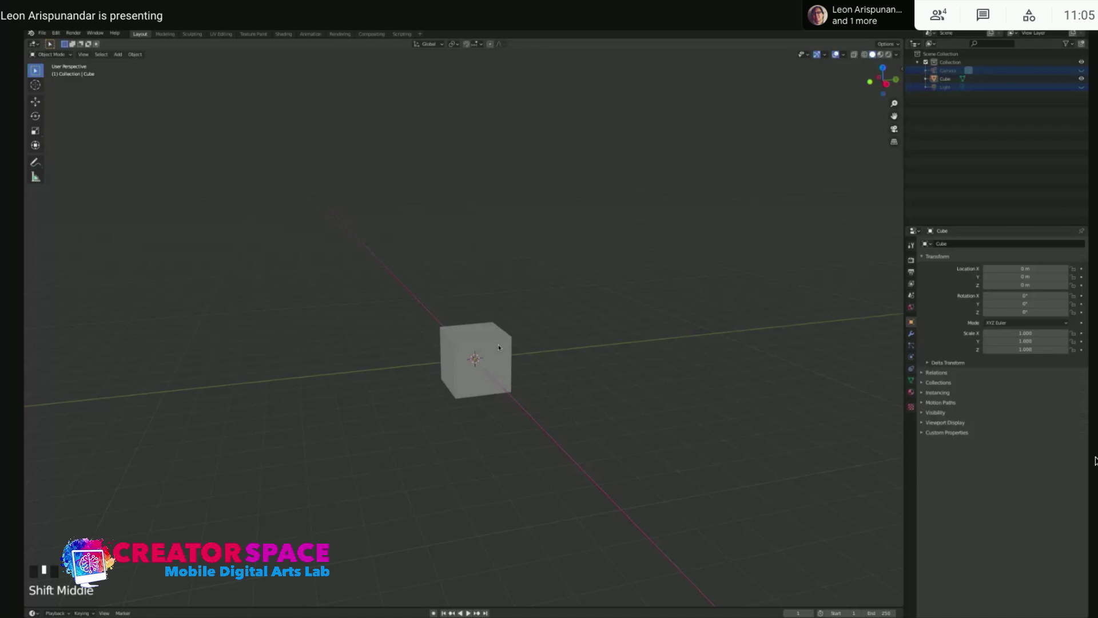
pyautogui.click(498, 348)
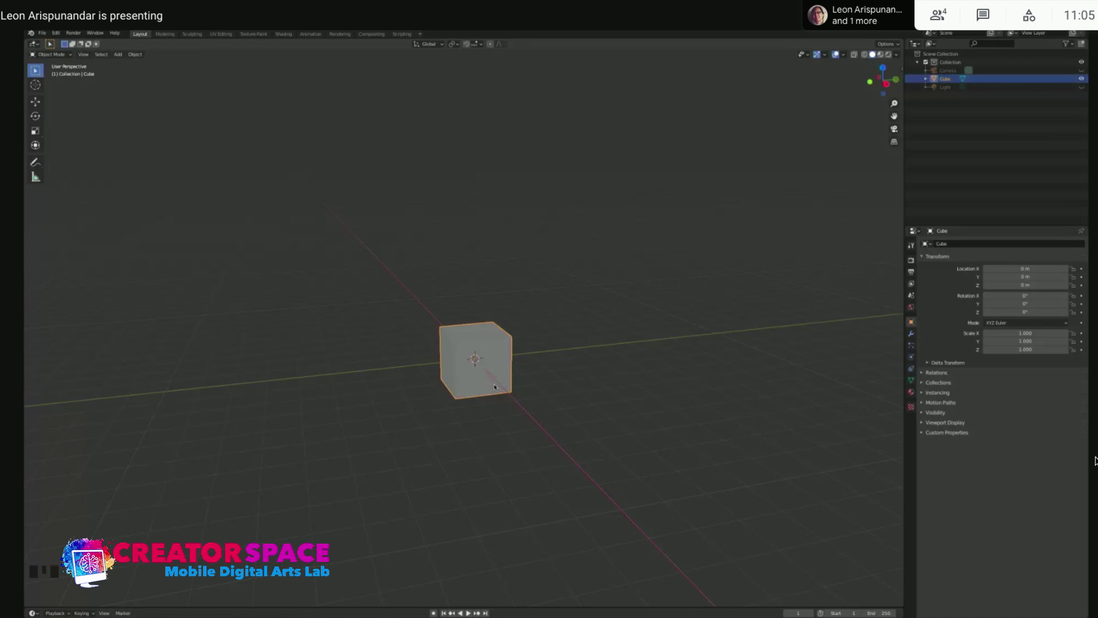
pyautogui.press('s')
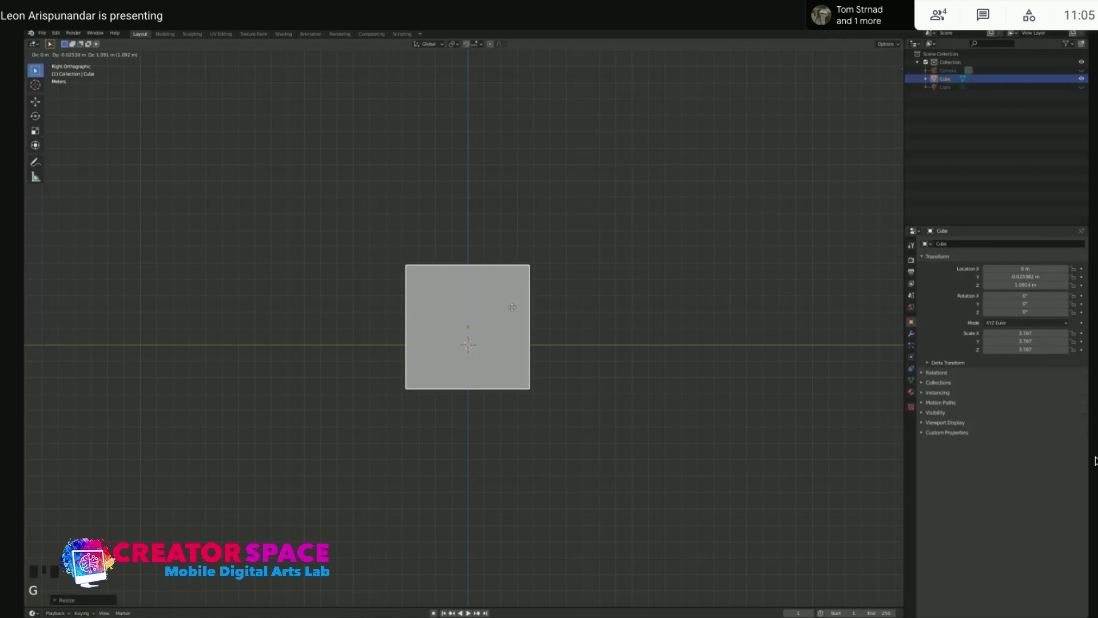
pyautogui.click(519, 288)
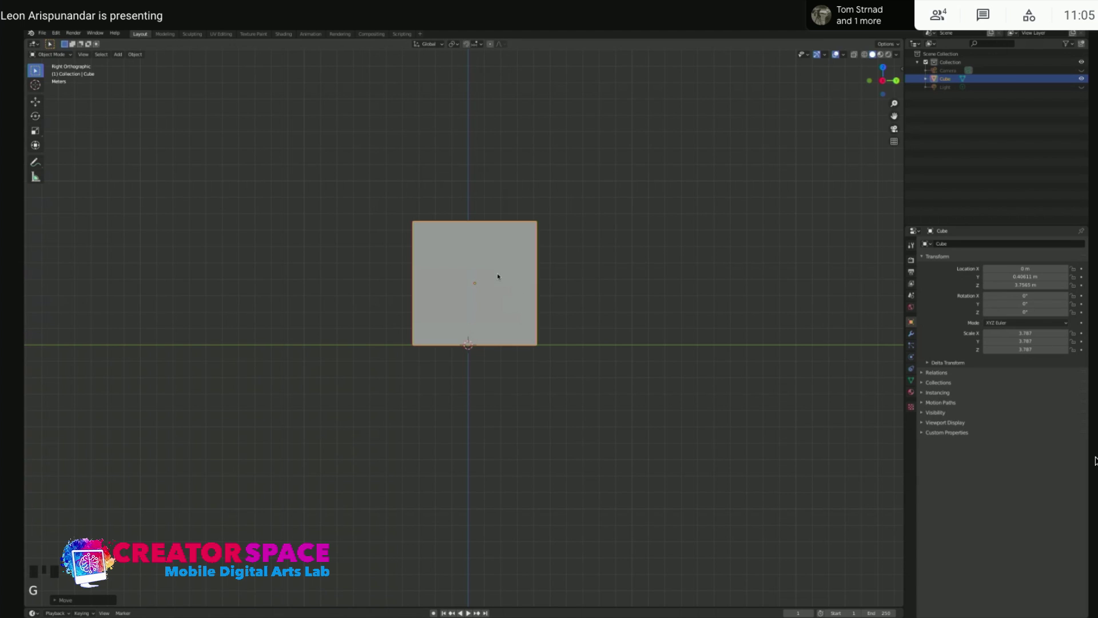
# Scale the cube to about 7.28 on Z and 5.39 on Y, and move it so its base sits on the ground line
pyautogui.press('s')
pyautogui.press('z')
pyautogui.click(513, 258)
pyautogui.press('s')
pyautogui.press('y')
pyautogui.click(534, 255)
pyautogui.press('g')
pyautogui.click(509, 239)
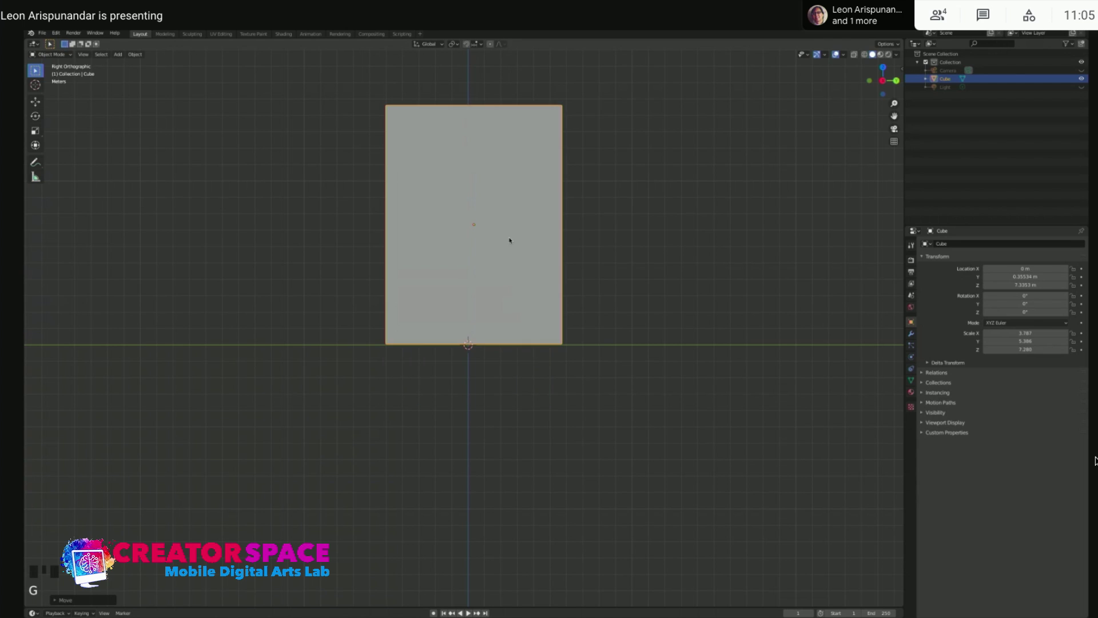
# Widen the block in front view by scaling it along X to about 4.34
pyautogui.click(375, 248)
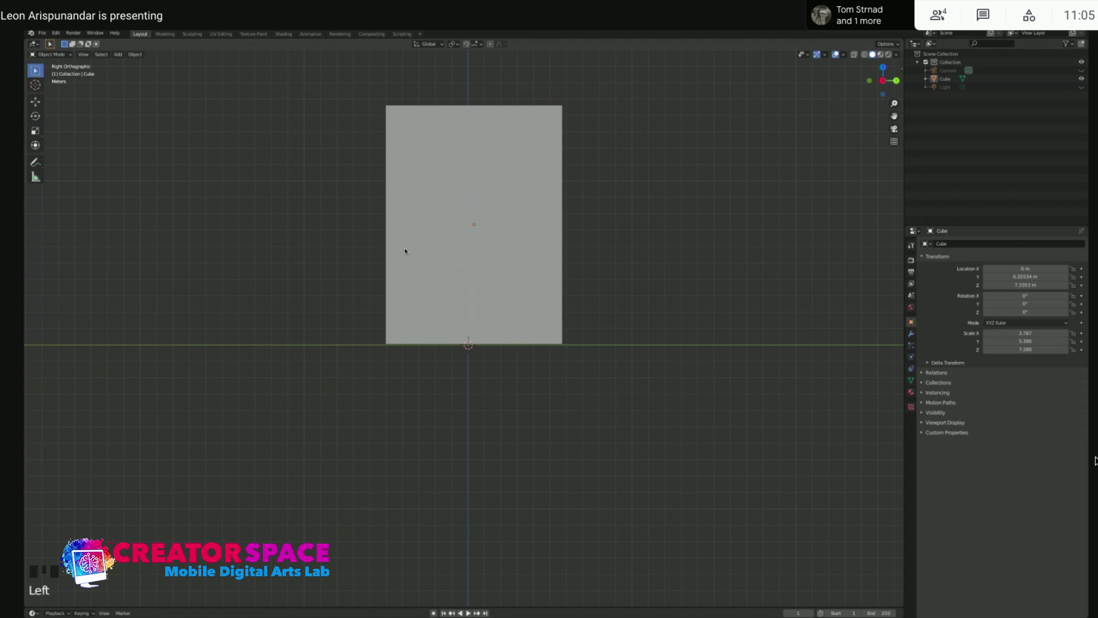
pyautogui.press('KP_1')
pyautogui.click(480, 277)
pyautogui.press('s')
pyautogui.press('x')
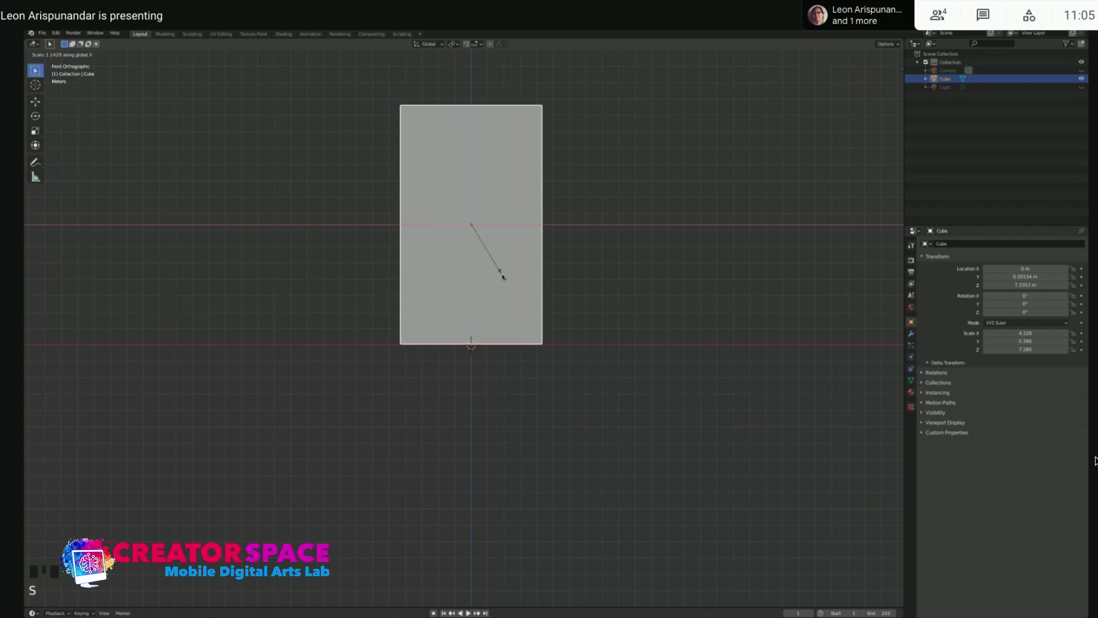
pyautogui.click(503, 275)
# Check the block's proportions in the right and top orthographic views
pyautogui.press('KP_3')
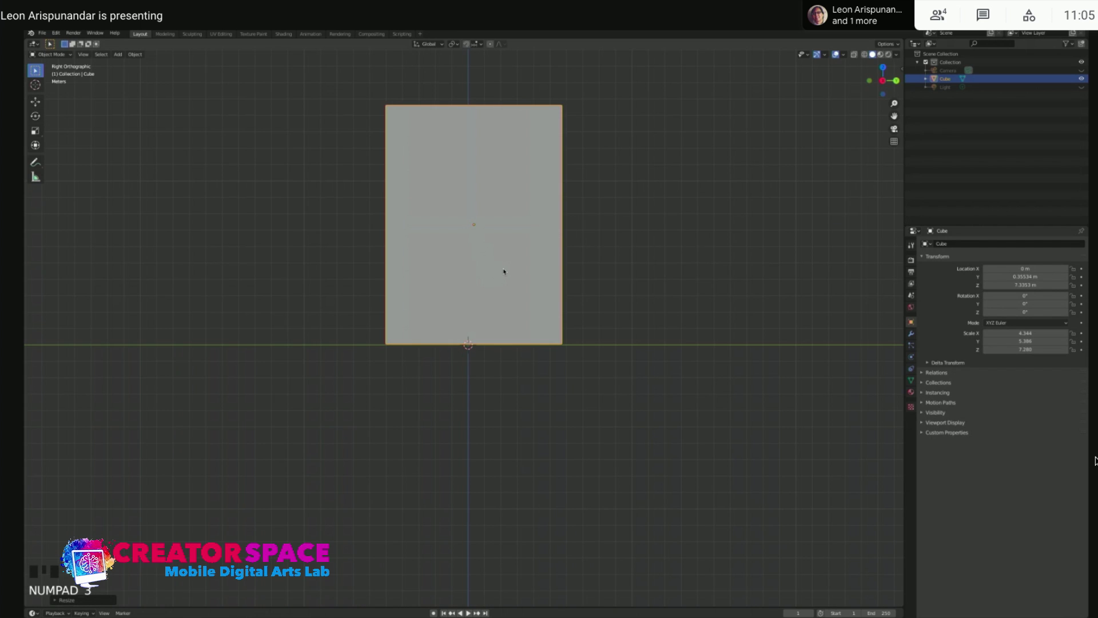
pyautogui.scroll(-2, 502, 266)
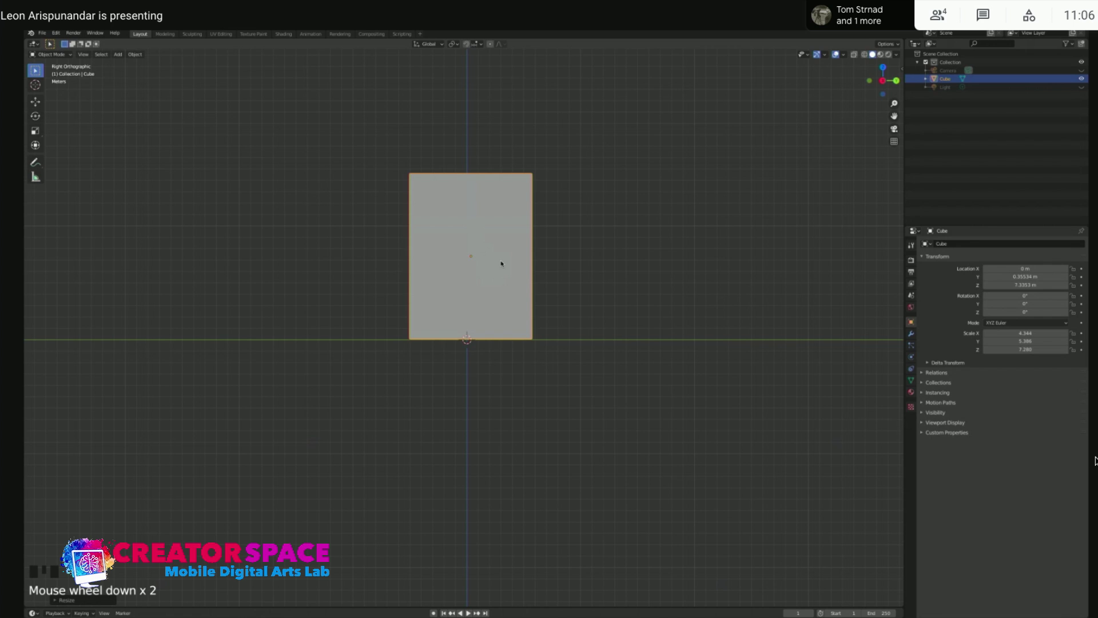
pyautogui.press('KP_7')
pyautogui.scroll(-3, 485, 341)
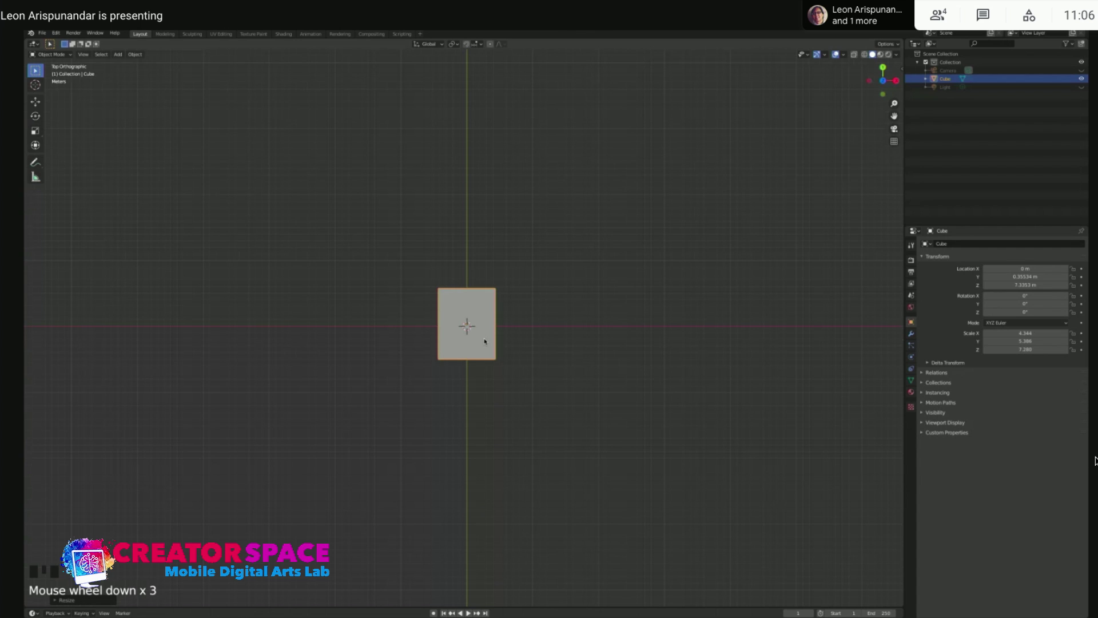
# Move the block along X to about -4.36 m so its front face lies on the Y axis
pyautogui.press('g')
pyautogui.press('x')
pyautogui.click(455, 341)
# Stretch the block to about 8.13 on Z and raise it to about Z 8.17 m so its base rests on the ground line
pyautogui.press('KP_3')
pyautogui.scroll(4, 500, 324)
pyautogui.click(487, 247)
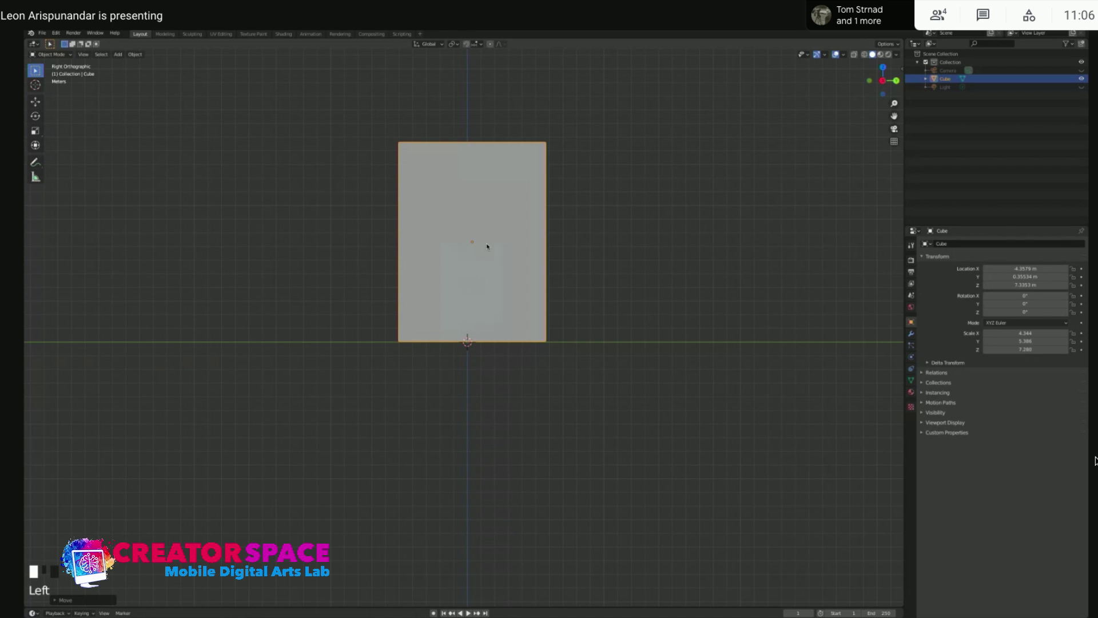
pyautogui.scroll(-2, 487, 247)
pyautogui.press('s')
pyautogui.press('z')
pyautogui.click(487, 271)
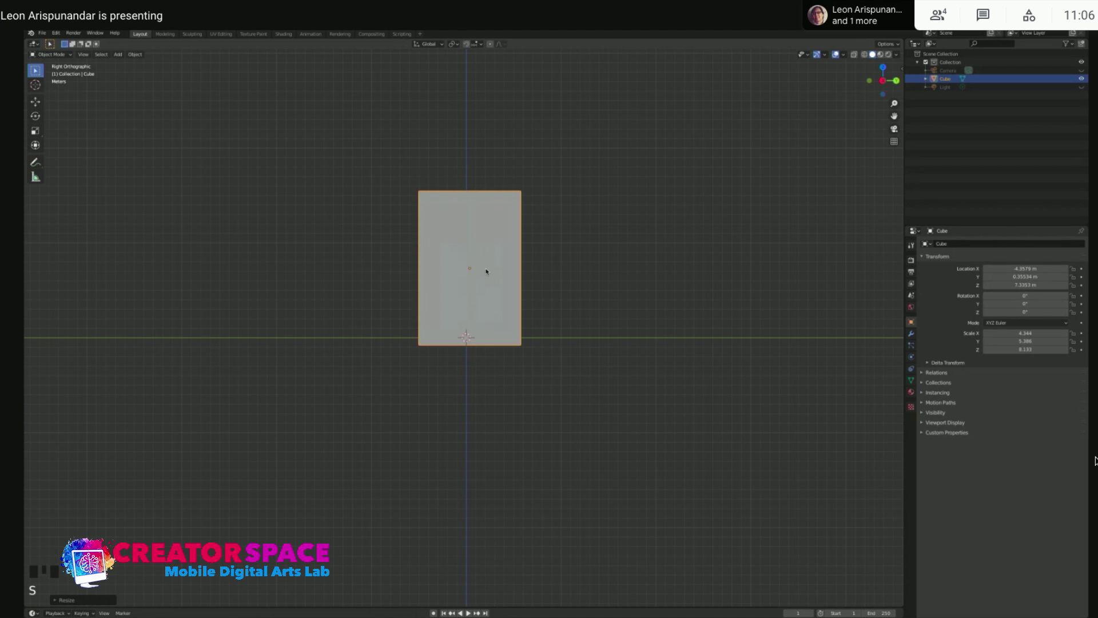
pyautogui.press('g')
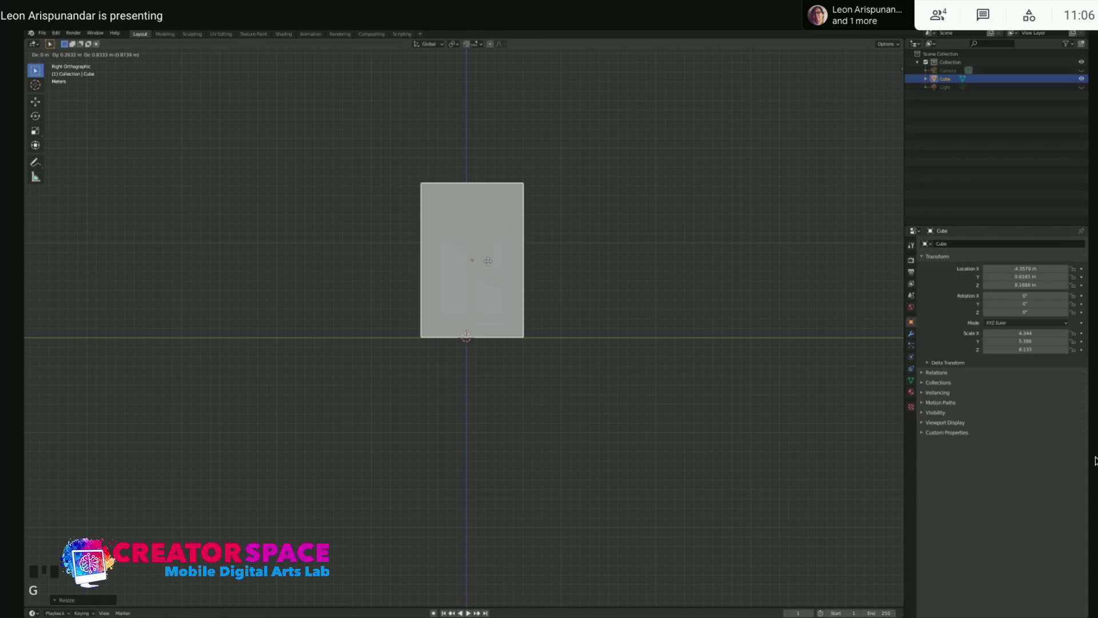
pyautogui.click(486, 263)
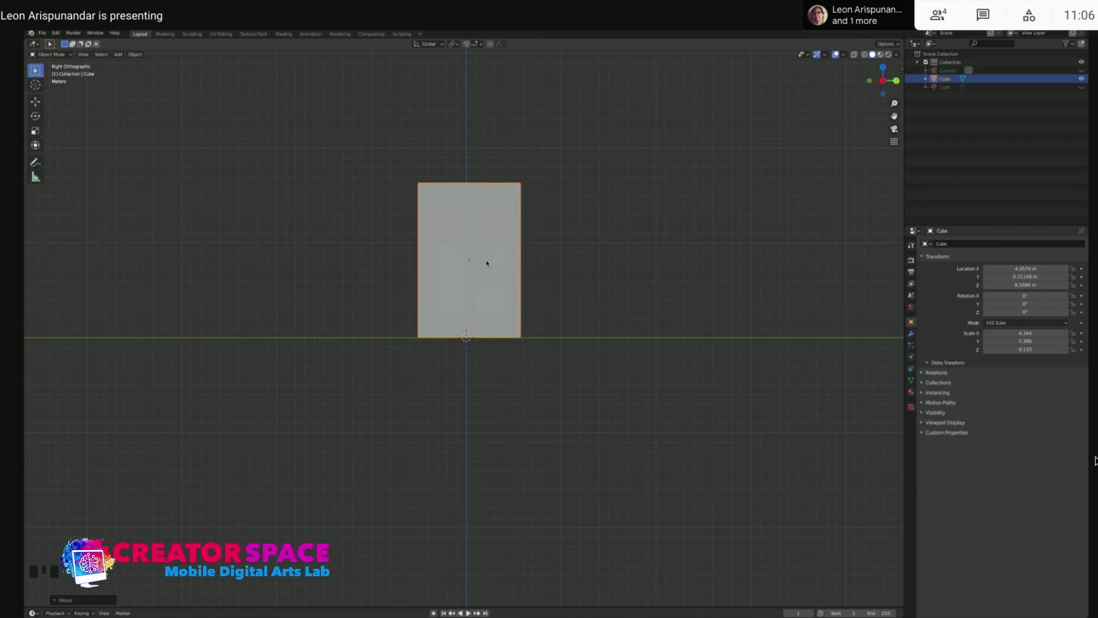
pyautogui.press('h')
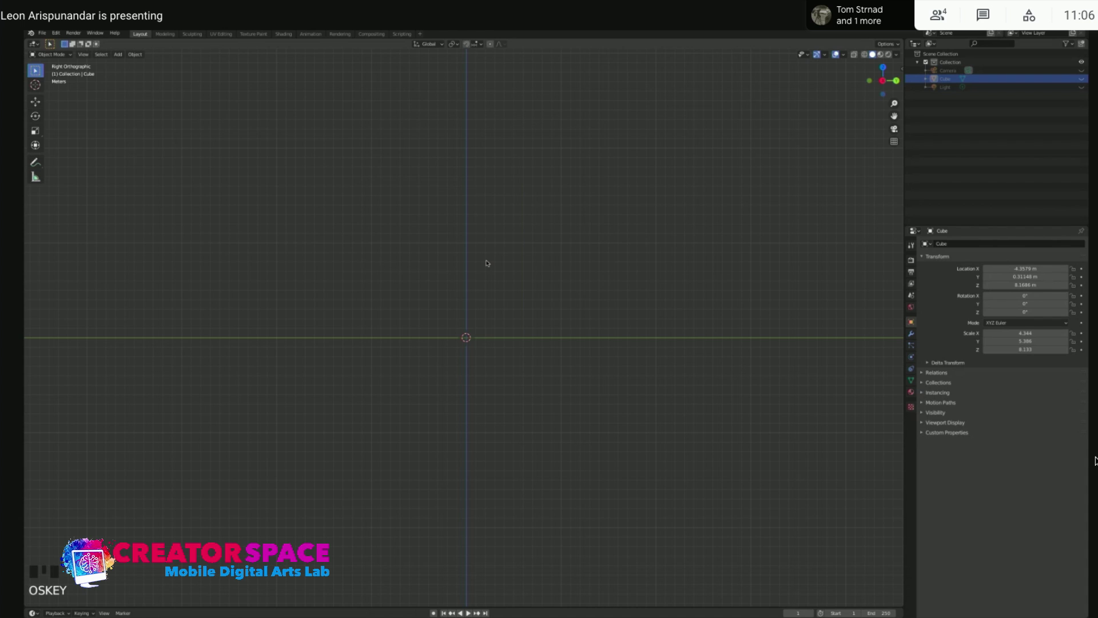
pyautogui.hotkey('alt', 'h')
# Add a plane and move it in top view to about X 1.01 m, so one edge meets the block's front face
pyautogui.click(535, 263)
pyautogui.moveTo(563, 265); pyautogui.dragTo(568, 263, button='middle')
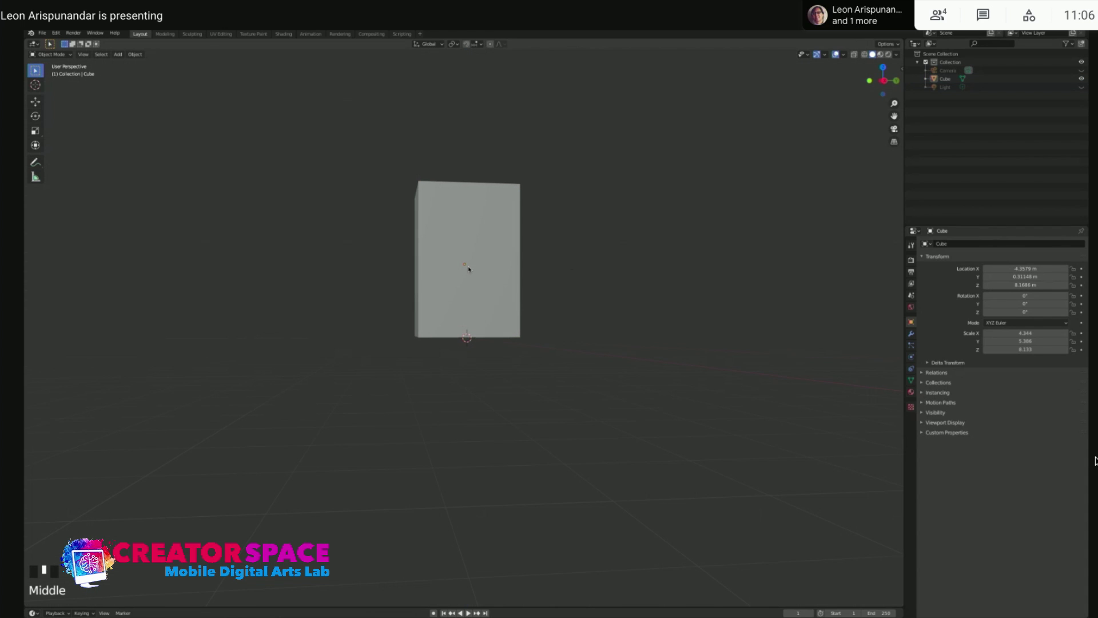
pyautogui.moveTo(469, 268); pyautogui.dragTo(430, 223, button='middle')
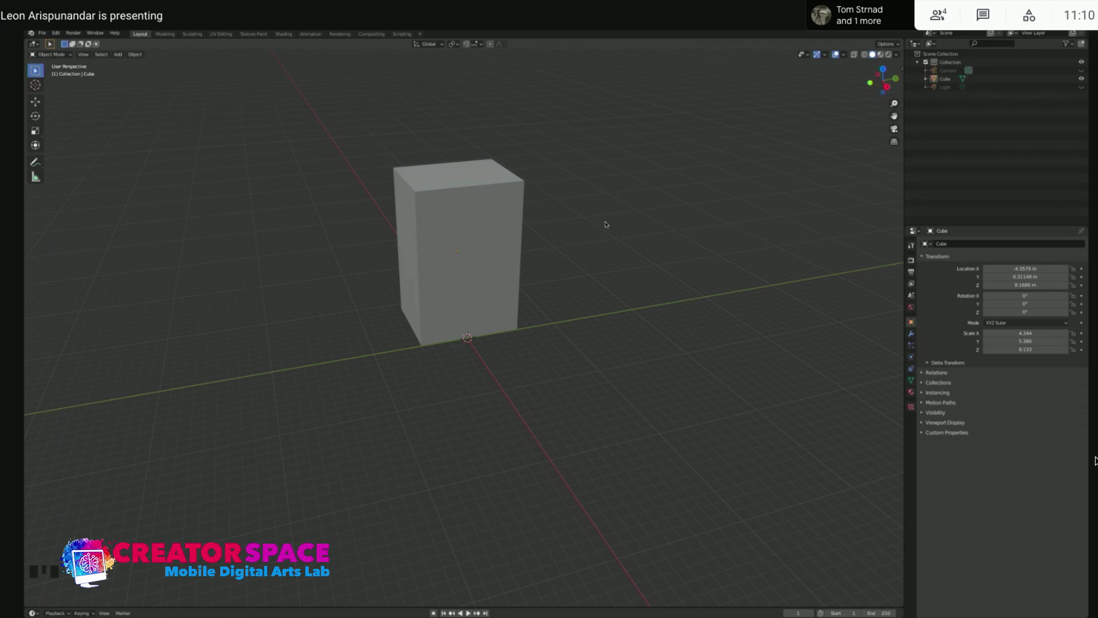
pyautogui.click(607, 331)
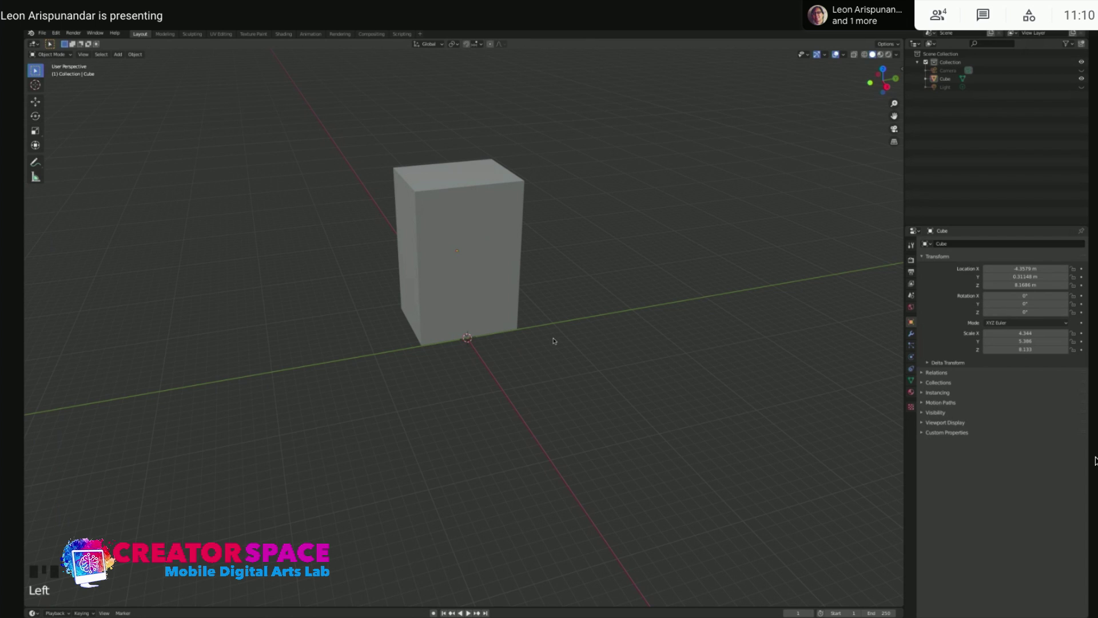
pyautogui.hotkey('shift', 'a')
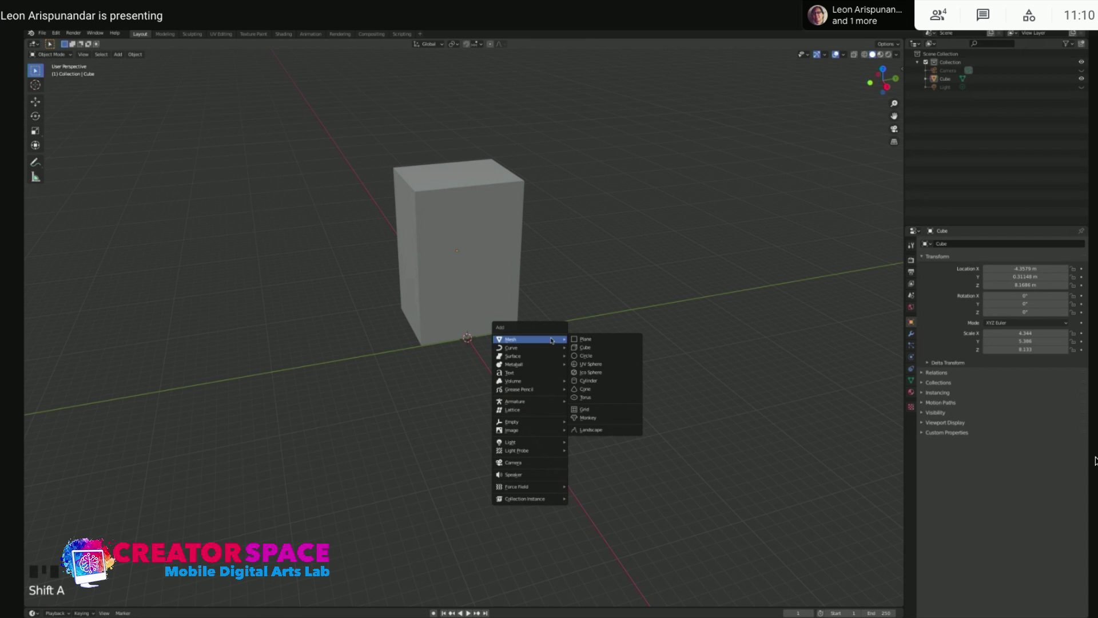
pyautogui.click(584, 339)
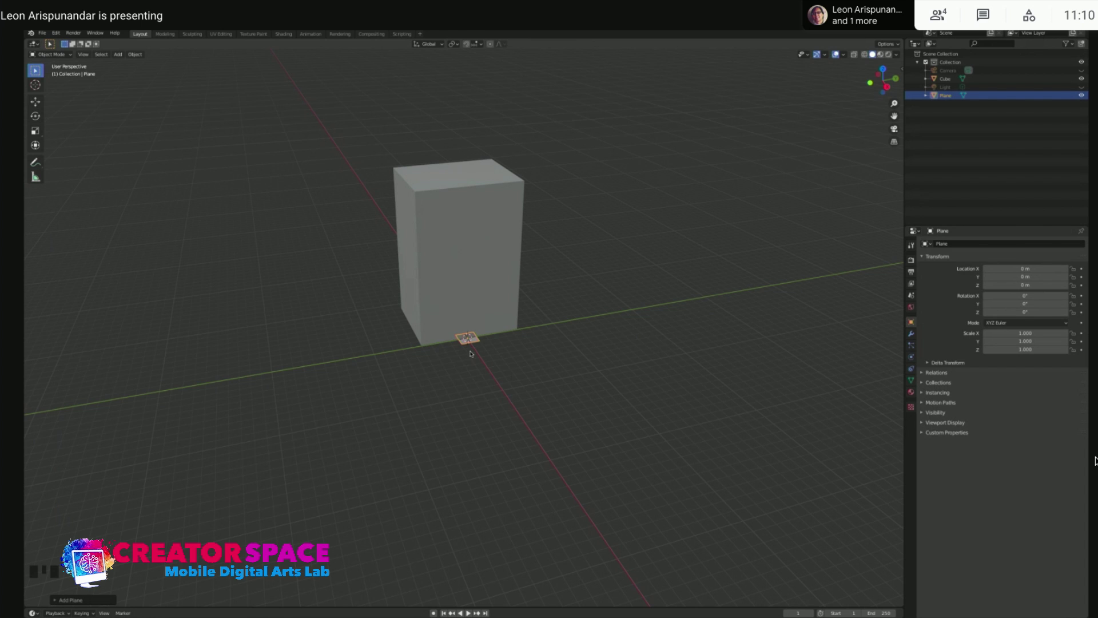
pyautogui.press('KP_9')
pyautogui.press('KP_7')
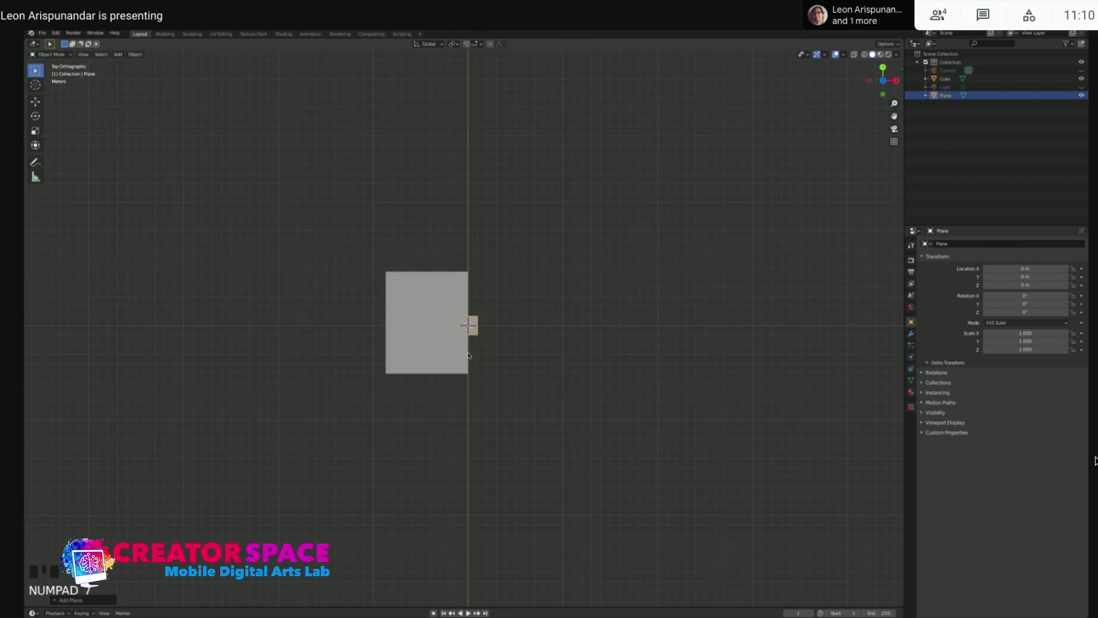
pyautogui.press('g')
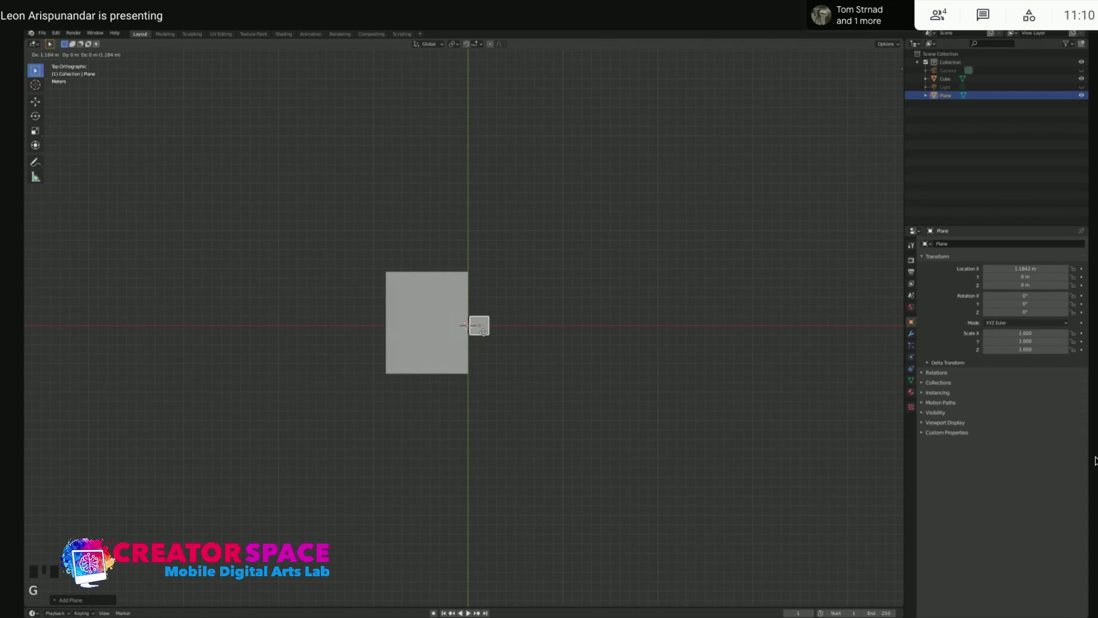
pyautogui.click(481, 333)
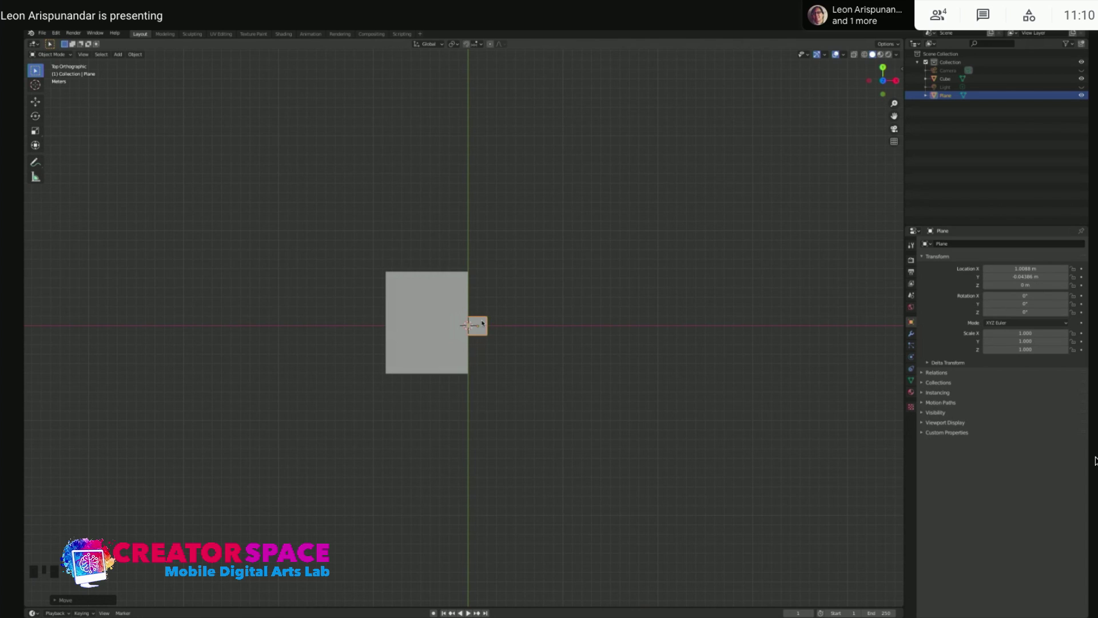
# Scale the plane to about 14.85 on Y and 1.52 on X, and shift it along X to about 1.45 m as a strip against the block
pyautogui.press('s')
pyautogui.press('y')
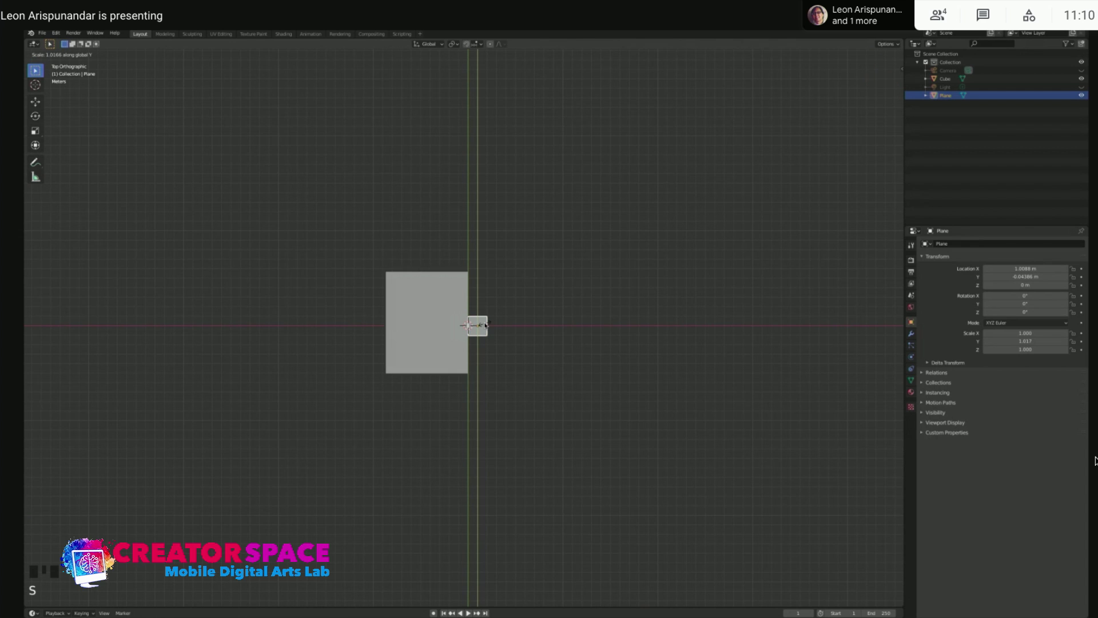
pyautogui.click(554, 265)
pyautogui.press('s')
pyautogui.press('x')
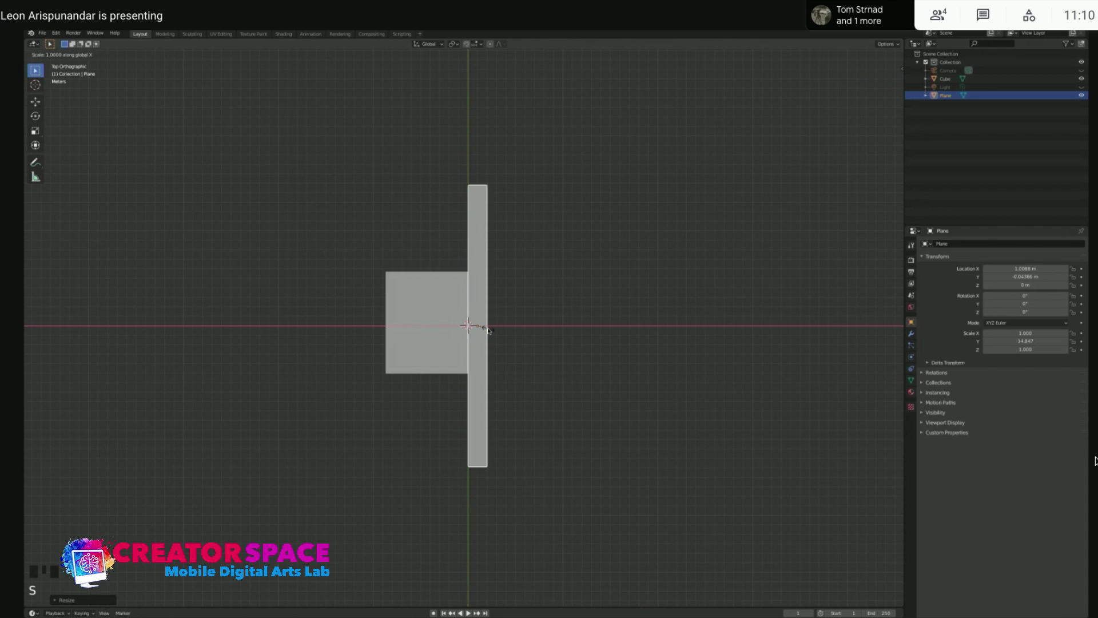
pyautogui.click(495, 330)
pyautogui.press('g')
pyautogui.press('x')
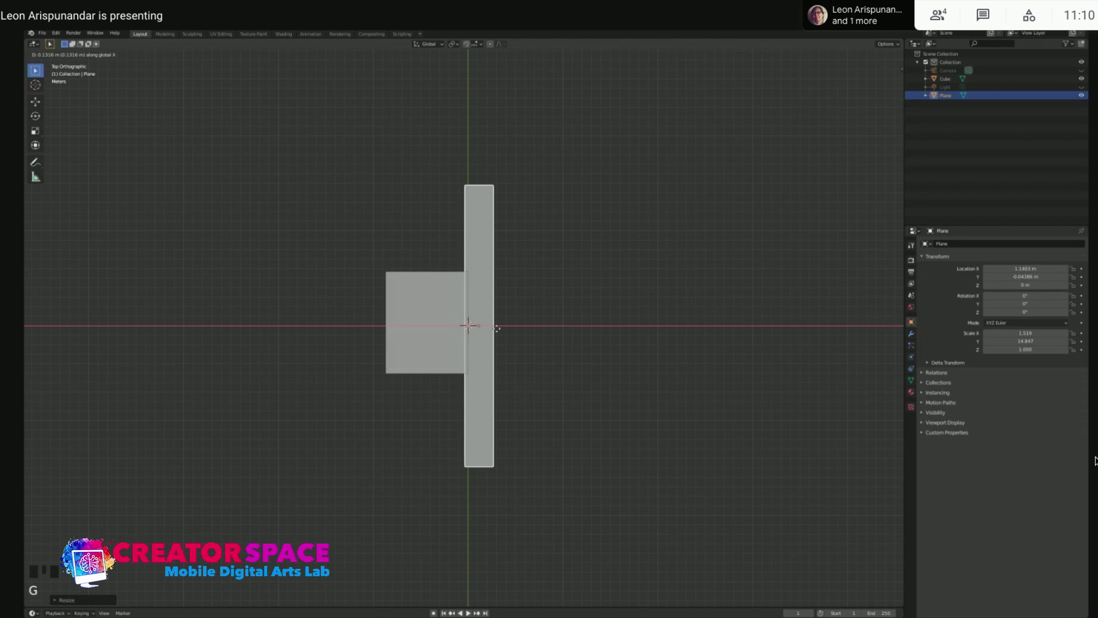
pyautogui.click(497, 328)
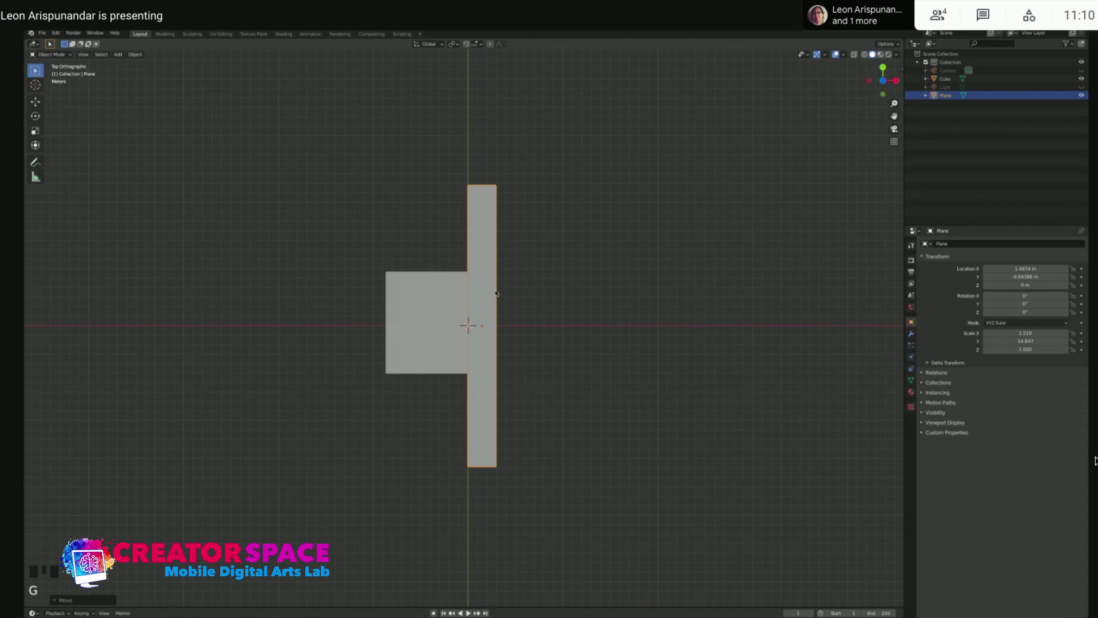
pyautogui.click(491, 386)
# Add a second plane in top view and place it beyond the strip at about X 7.63 m
pyautogui.moveTo(513, 425); pyautogui.dragTo(495, 343, button='middle')
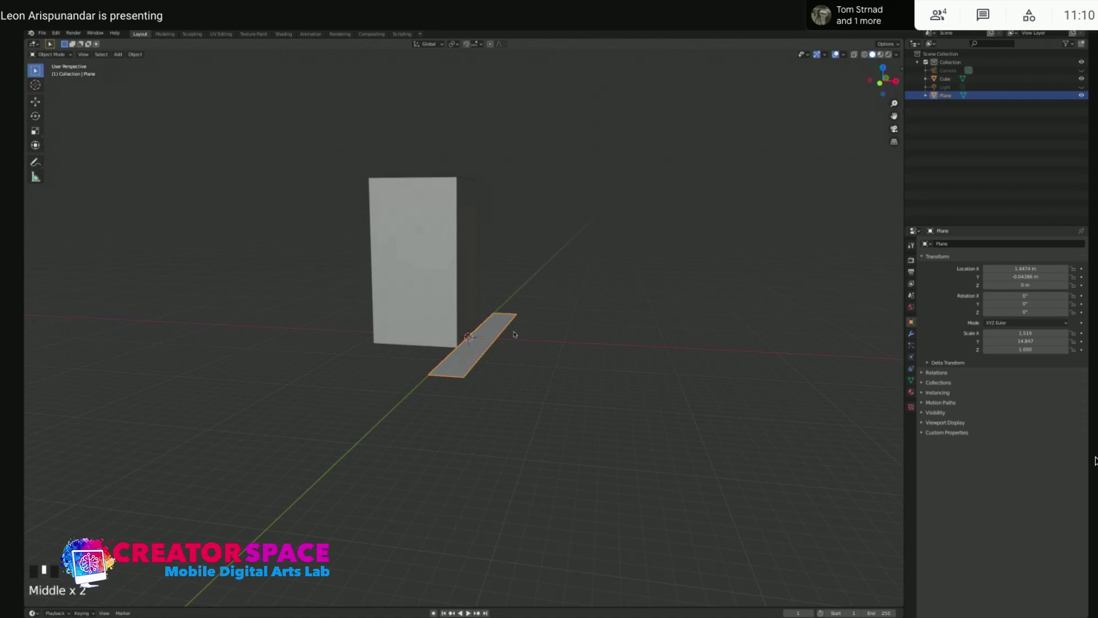
pyautogui.press('KP_1')
pyautogui.press('KP_3')
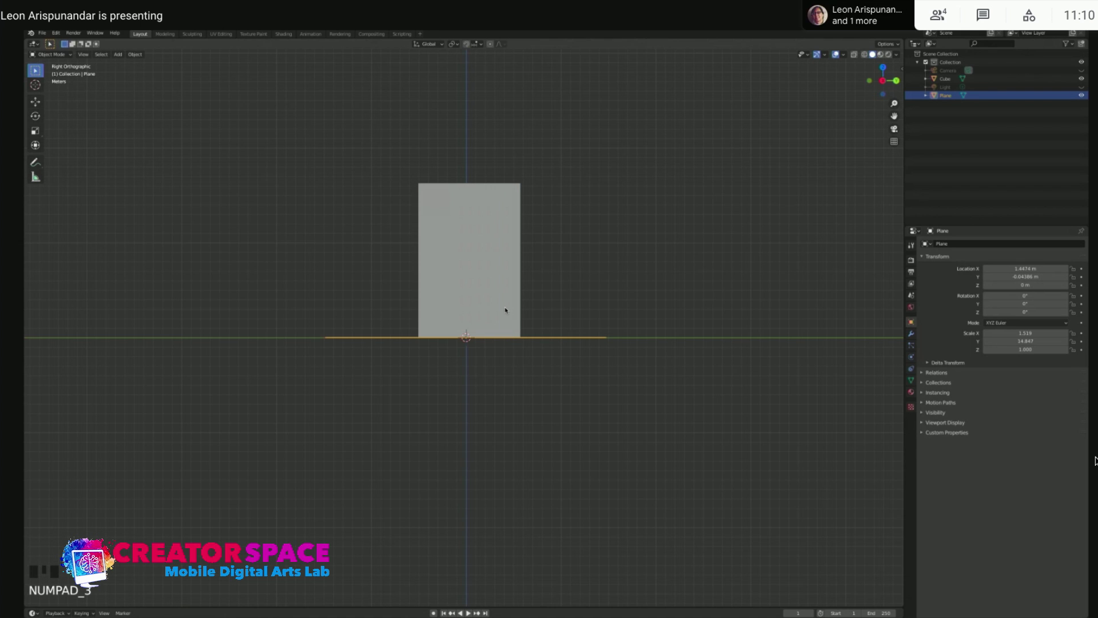
pyautogui.press('KP_7')
pyautogui.click(543, 331)
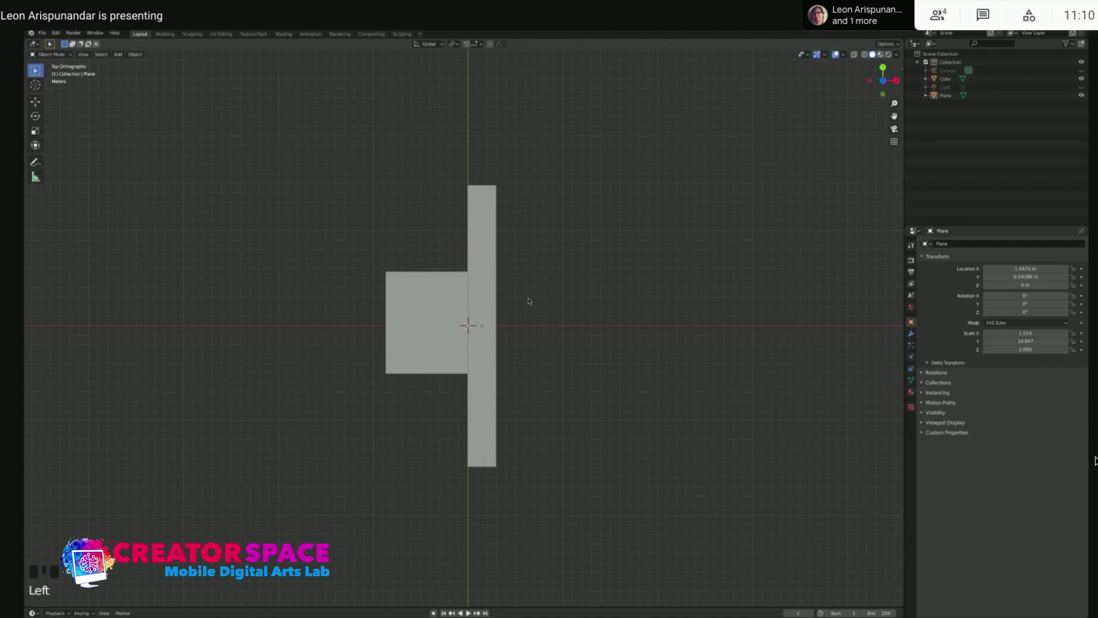
pyautogui.hotkey('shift', 'a')
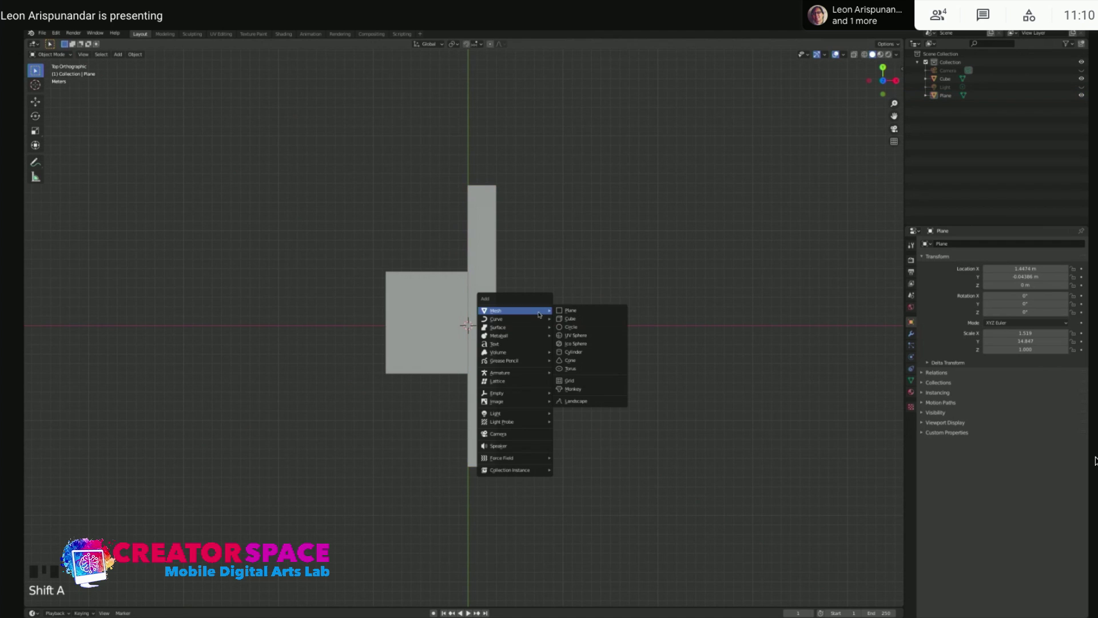
pyautogui.click(569, 310)
pyautogui.press('g')
pyautogui.click(556, 337)
# Scale the second plane uniformly to about 6.21 and move it to about X 9.21 m, flush with the strip's outer edge
pyautogui.press('s')
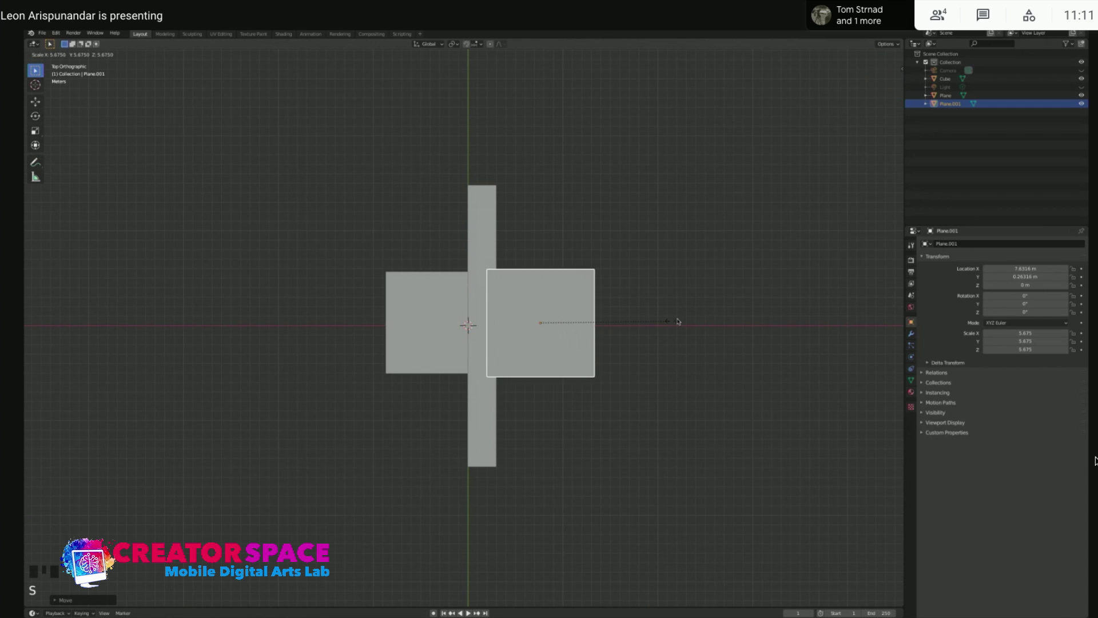
pyautogui.click(680, 320)
pyautogui.press('g')
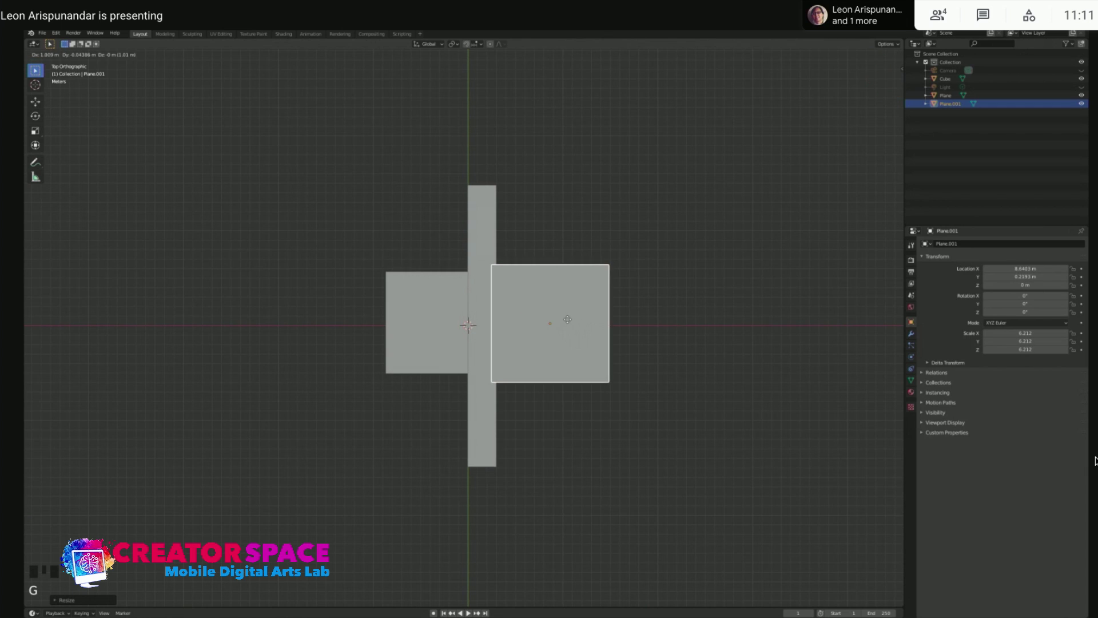
pyautogui.click(572, 320)
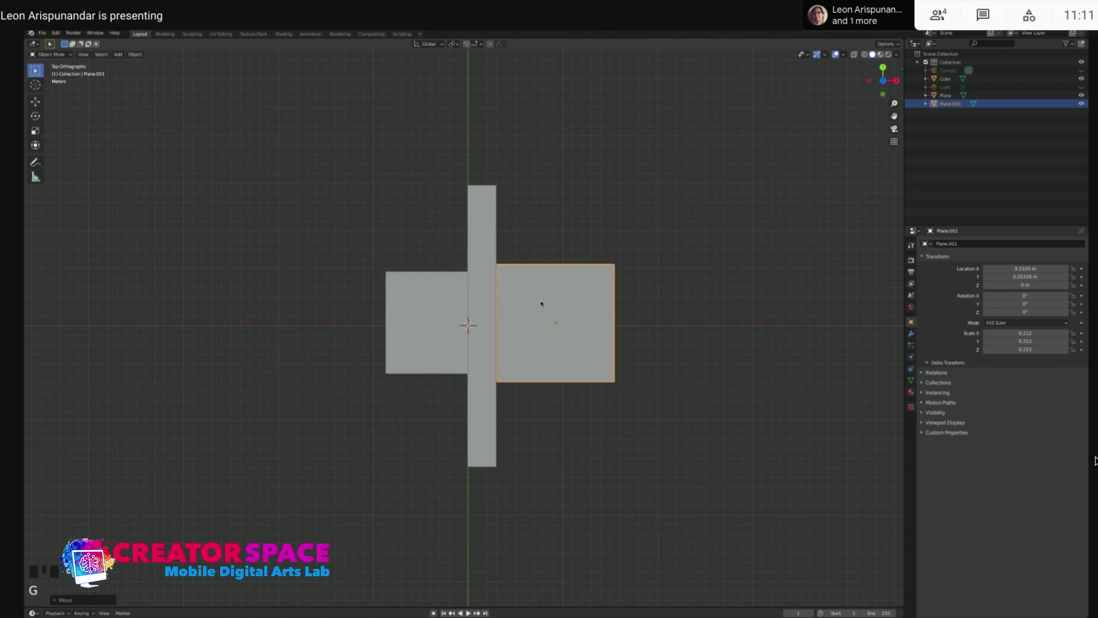
# Lengthen the second plane to about 15.19 on Y and shift it along Y to about -0.13 m to line up with the strip
pyautogui.press('s')
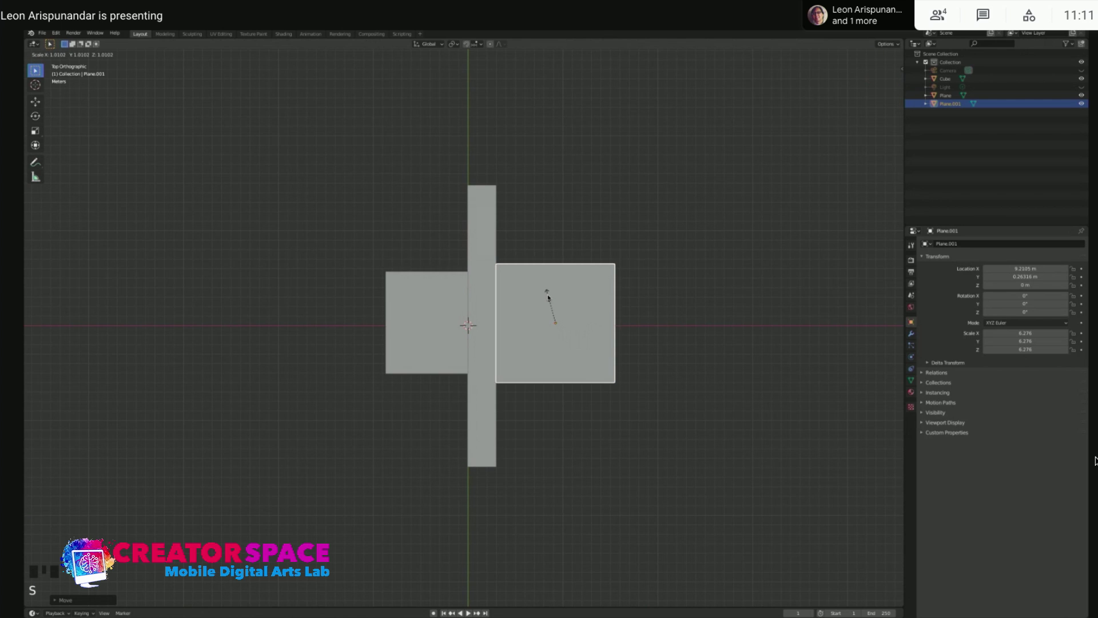
pyautogui.press('y')
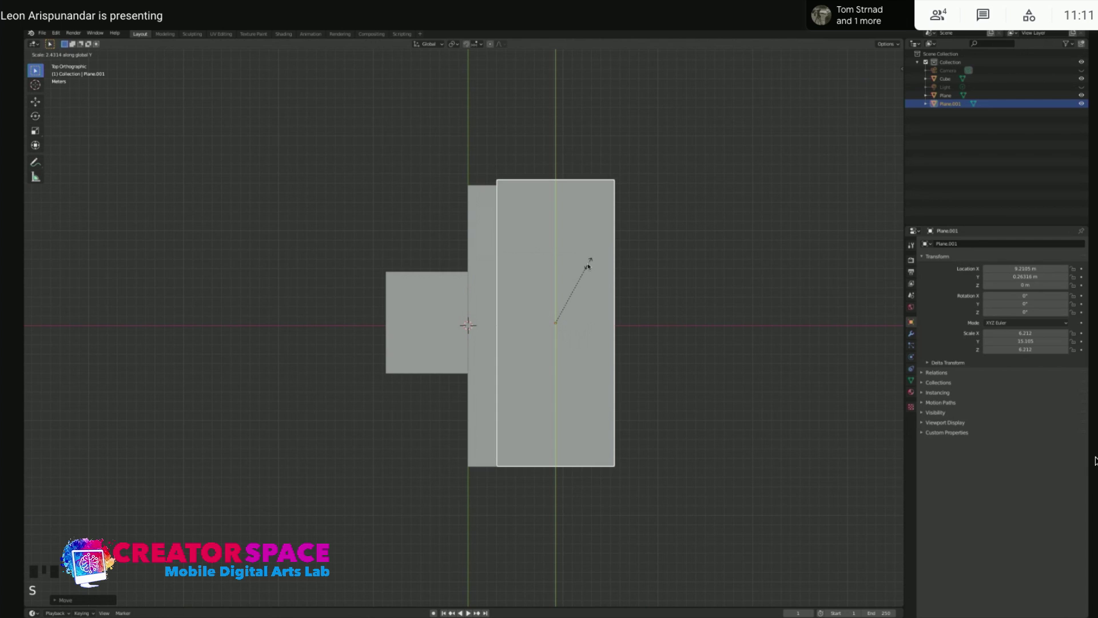
pyautogui.click(590, 264)
pyautogui.press('g')
pyautogui.press('y')
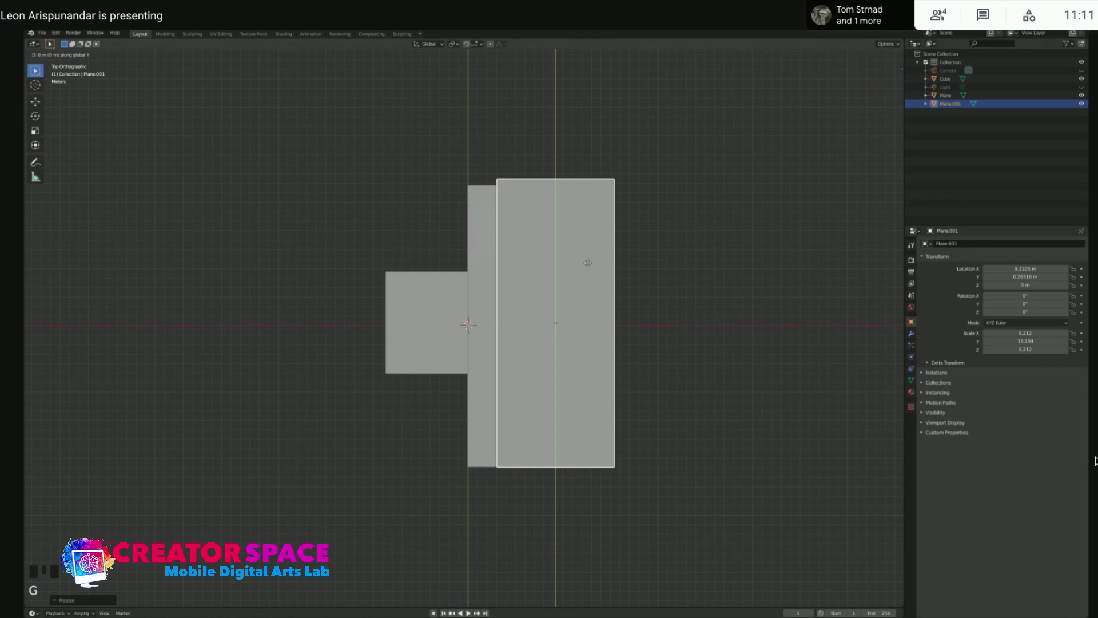
pyautogui.click(589, 267)
pyautogui.click(584, 307)
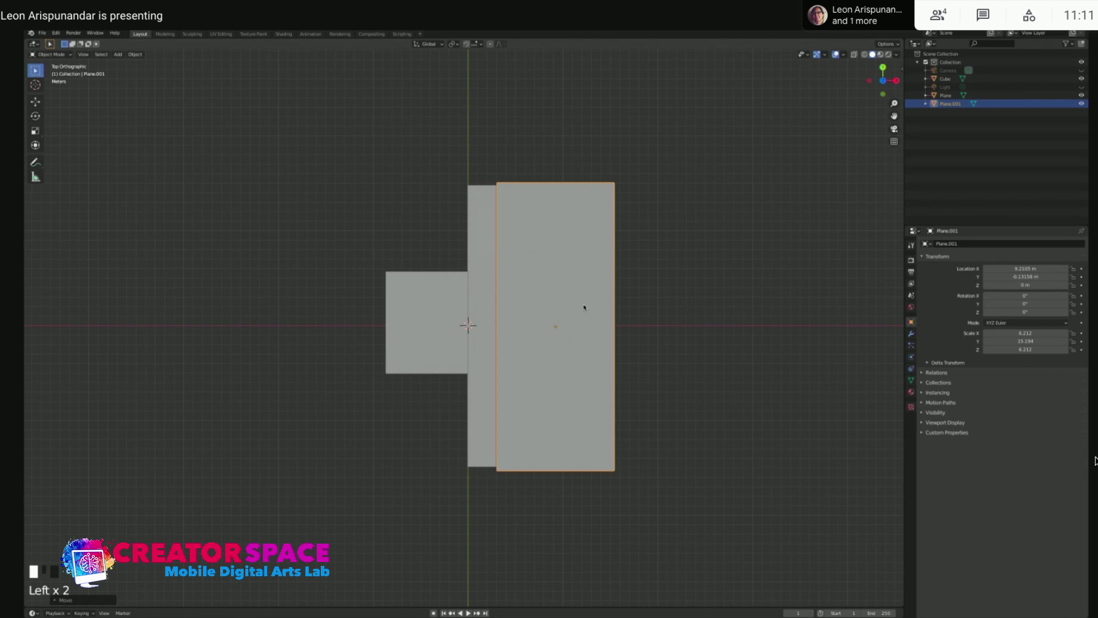
# Add a third plane over the block's footprint at about X -7.19 m and scale it uniformly to about 6.11
pyautogui.click(367, 226)
pyautogui.hotkey('shift', 'a')
pyautogui.moveTo(485, 282)
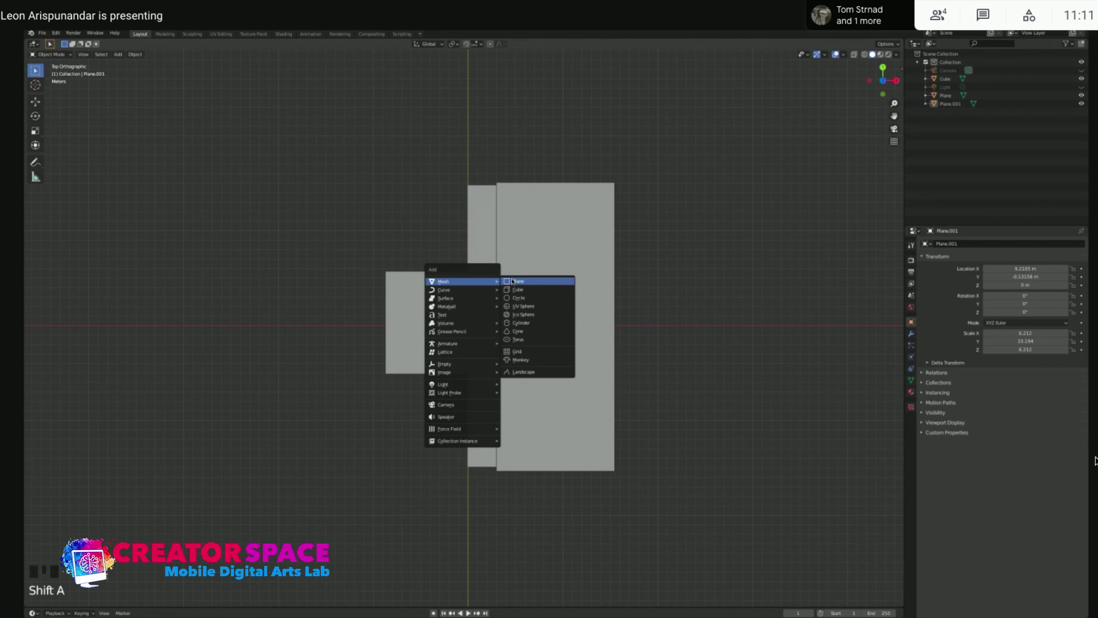
pyautogui.click(511, 279)
pyautogui.press('g')
pyautogui.click(441, 250)
pyautogui.press('s')
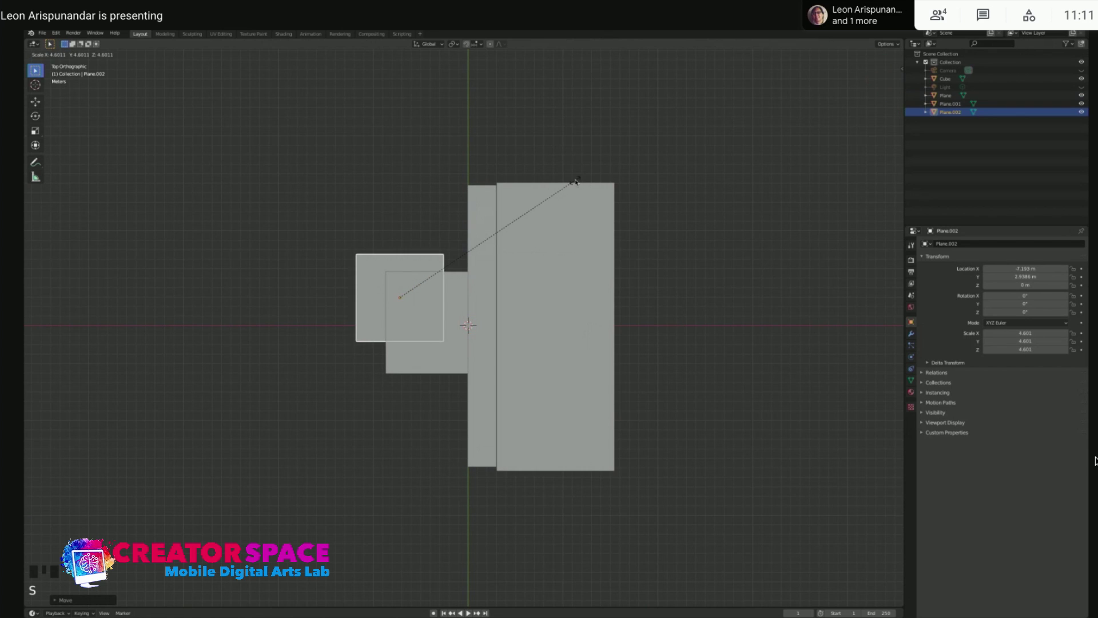
pyautogui.click(643, 162)
# Scale the third plane to about 10.05 on Y and move it to about X -6.10 m, flush with the strip's inner edge
pyautogui.press('s')
pyautogui.press('y')
pyautogui.click(456, 266)
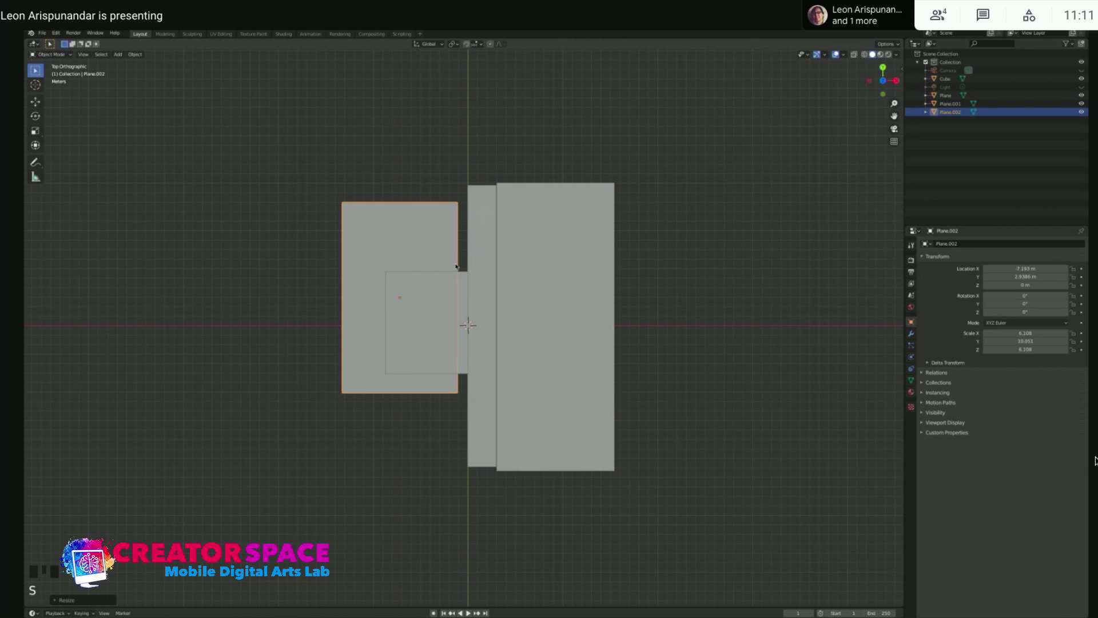
pyautogui.press('g')
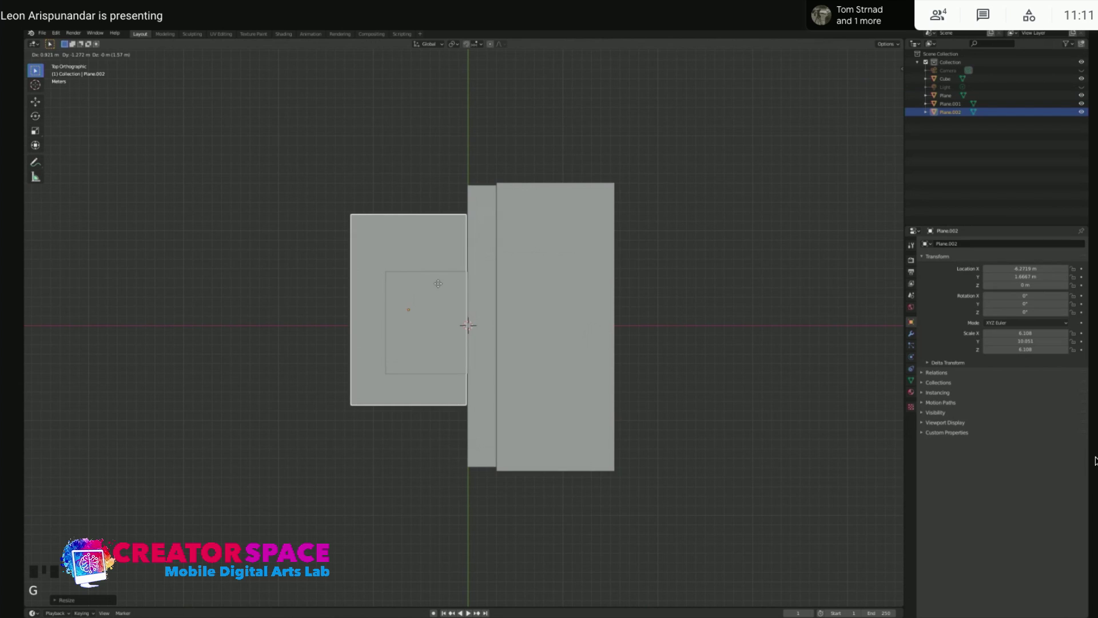
pyautogui.click(440, 284)
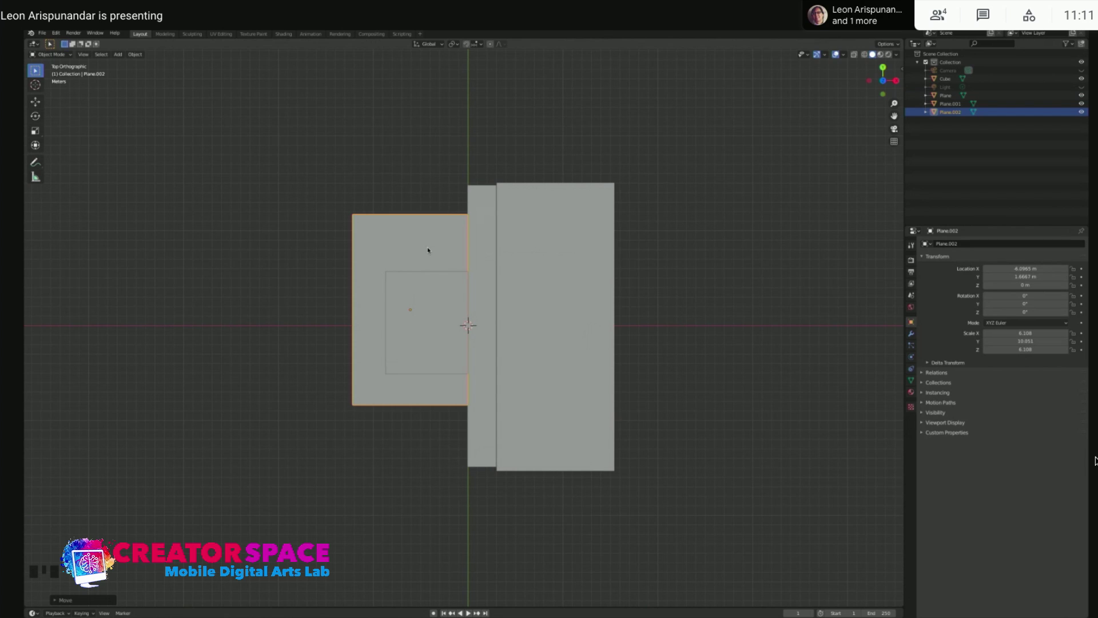
# Lengthen the third plane to about 15.20 on Y and move it to about X -6.15 m, Y -0.18 m, in line with the other planes
pyautogui.press('s')
pyautogui.press('y')
pyautogui.click(456, 222)
pyautogui.press('g')
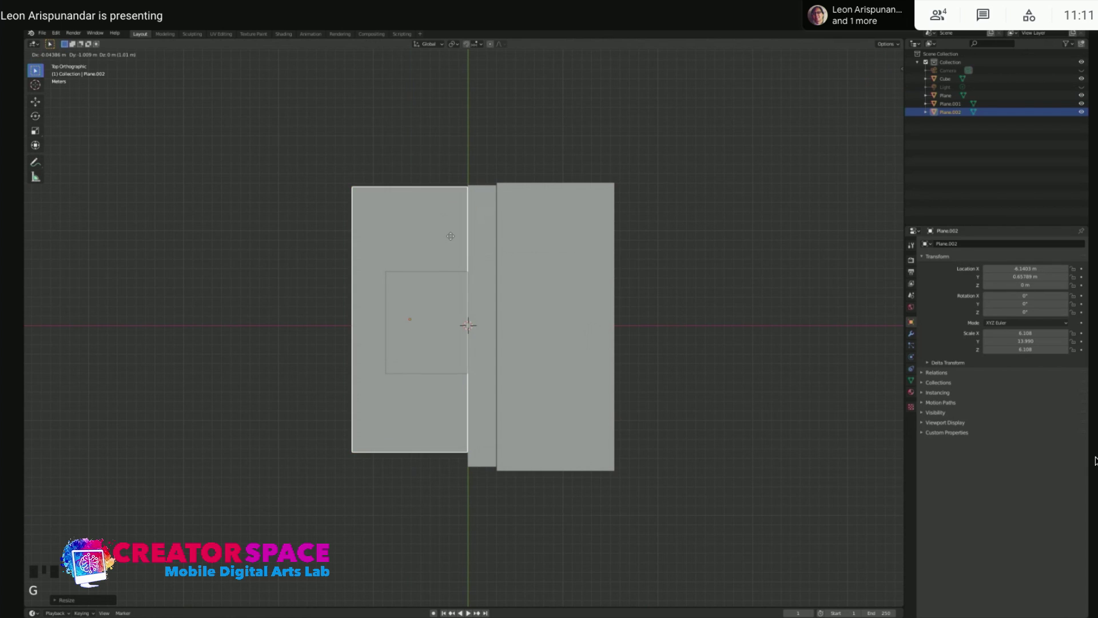
pyautogui.click(451, 243)
pyautogui.press('s')
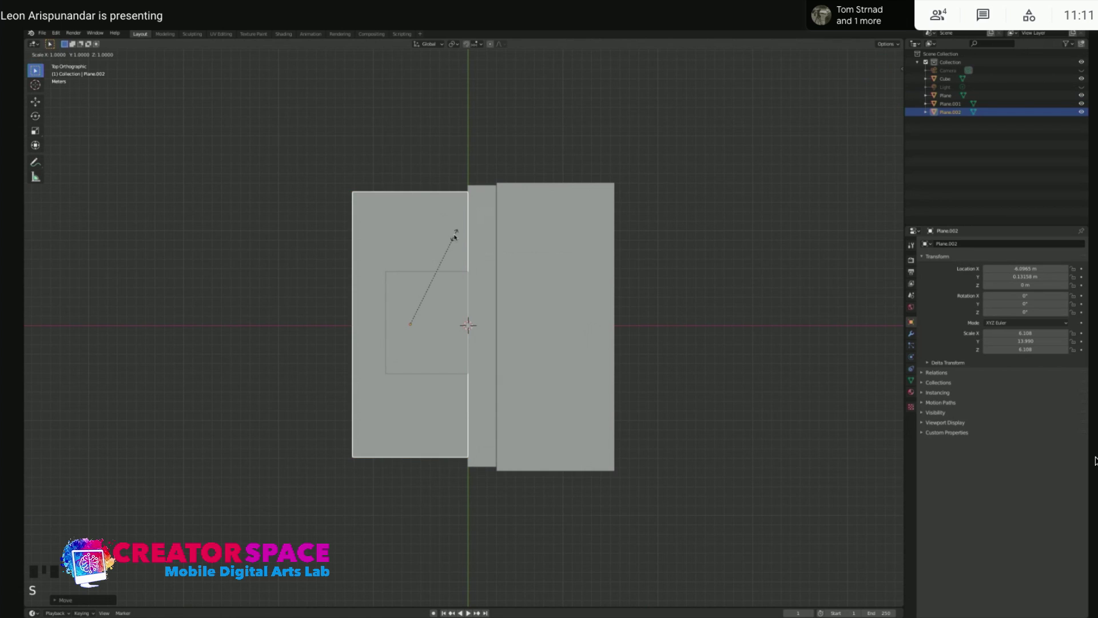
pyautogui.press('y')
pyautogui.click(461, 231)
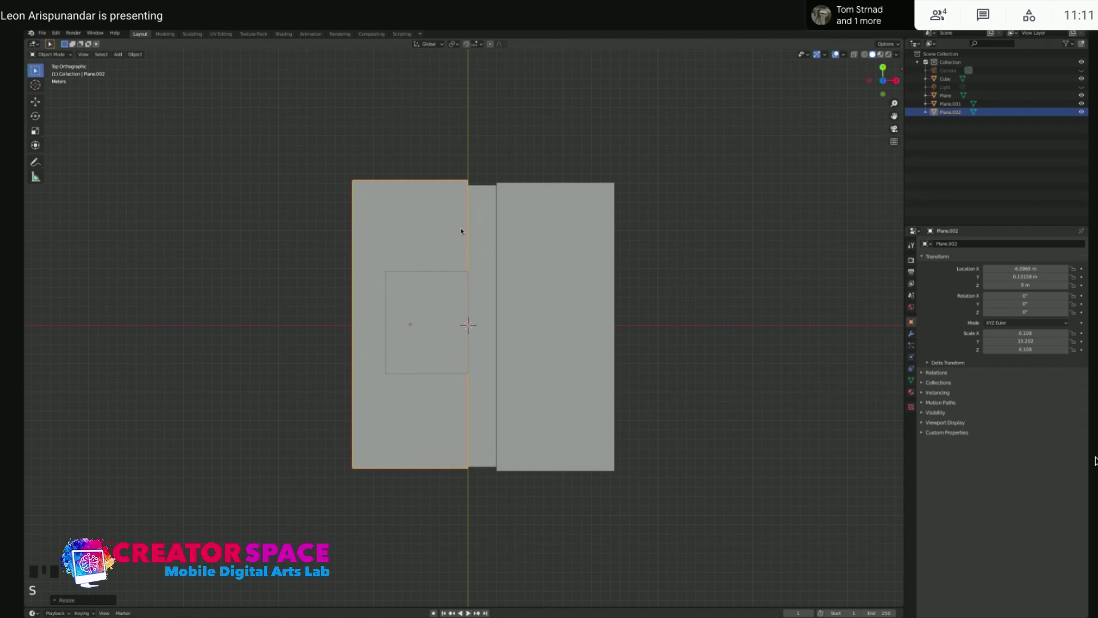
pyautogui.press('g')
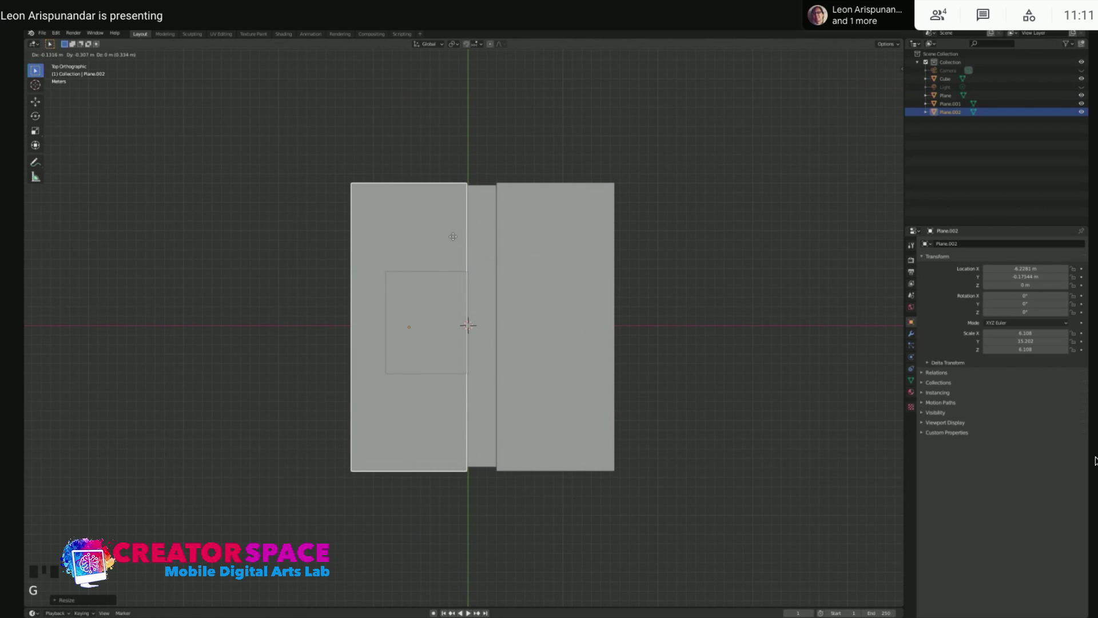
pyautogui.click(454, 238)
# Raise the narrow sidewalk strip along Z to about 0.70 m above the other ground planes
pyautogui.moveTo(529, 339); pyautogui.dragTo(512, 375, button='middle')
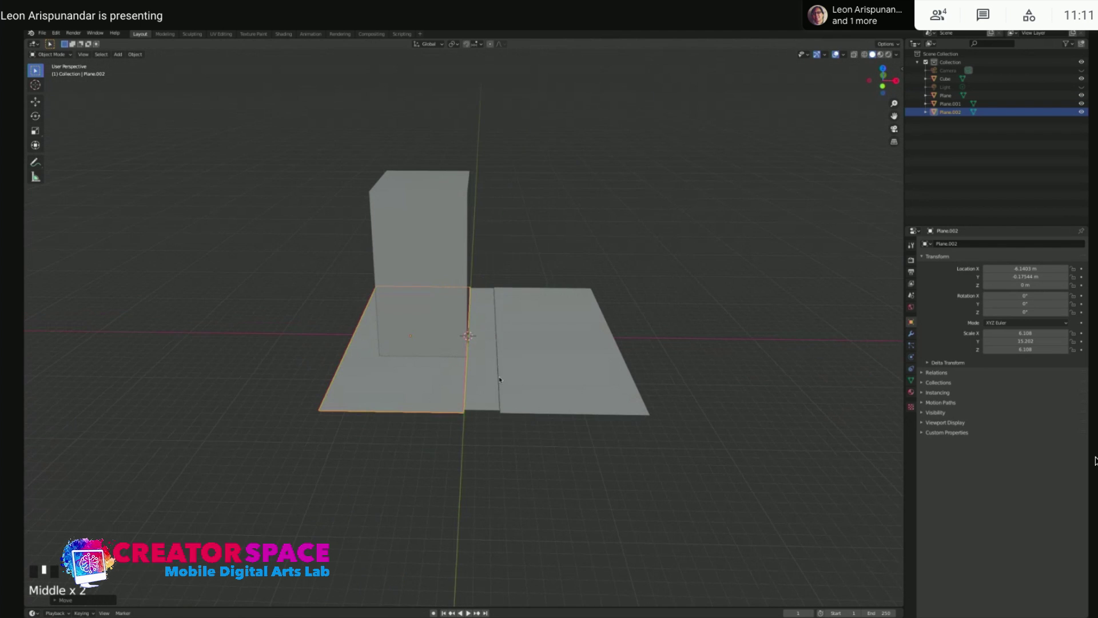
pyautogui.click(497, 381)
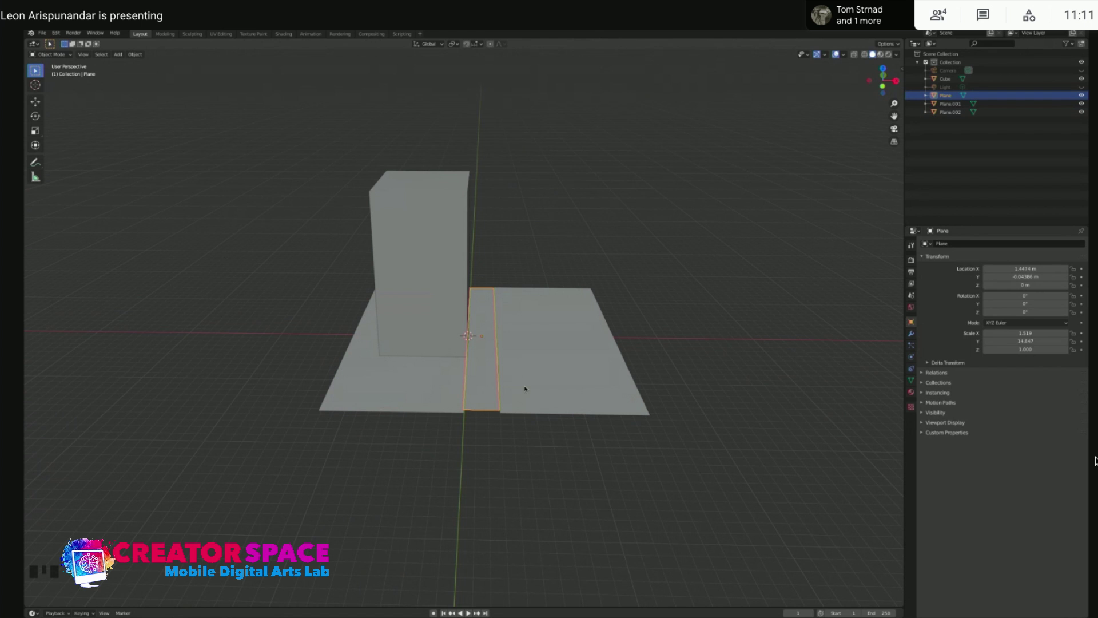
pyautogui.keyDown('shift'); pyautogui.moveTo(559, 413); pyautogui.dragTo(466, 388, button='middle'); pyautogui.keyUp('shift')
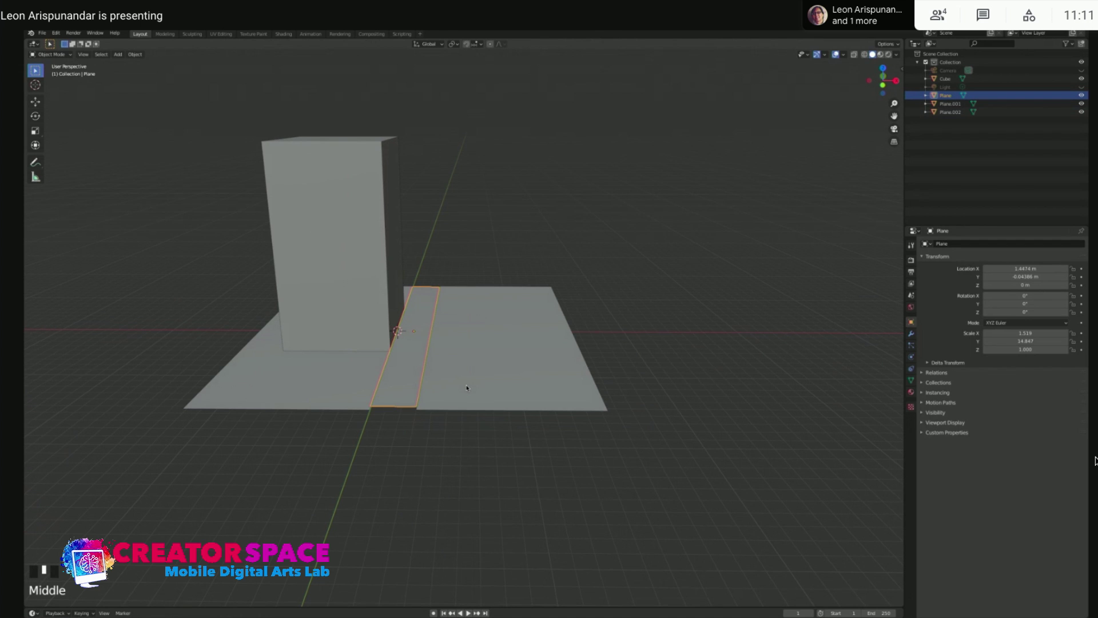
pyautogui.press('g')
pyautogui.press('z')
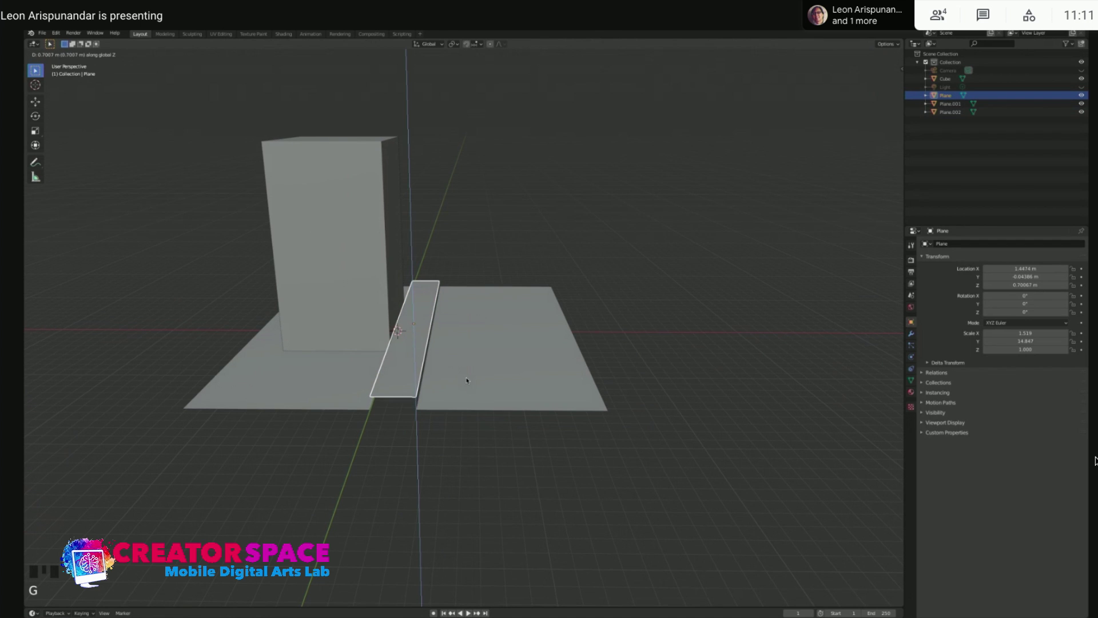
pyautogui.click(467, 380)
# Lower the sidewalk strip along Z to about 0.42 m, checking its height in the front view
pyautogui.moveTo(467, 380); pyautogui.dragTo(410, 365, button='middle')
pyautogui.press('KP_1')
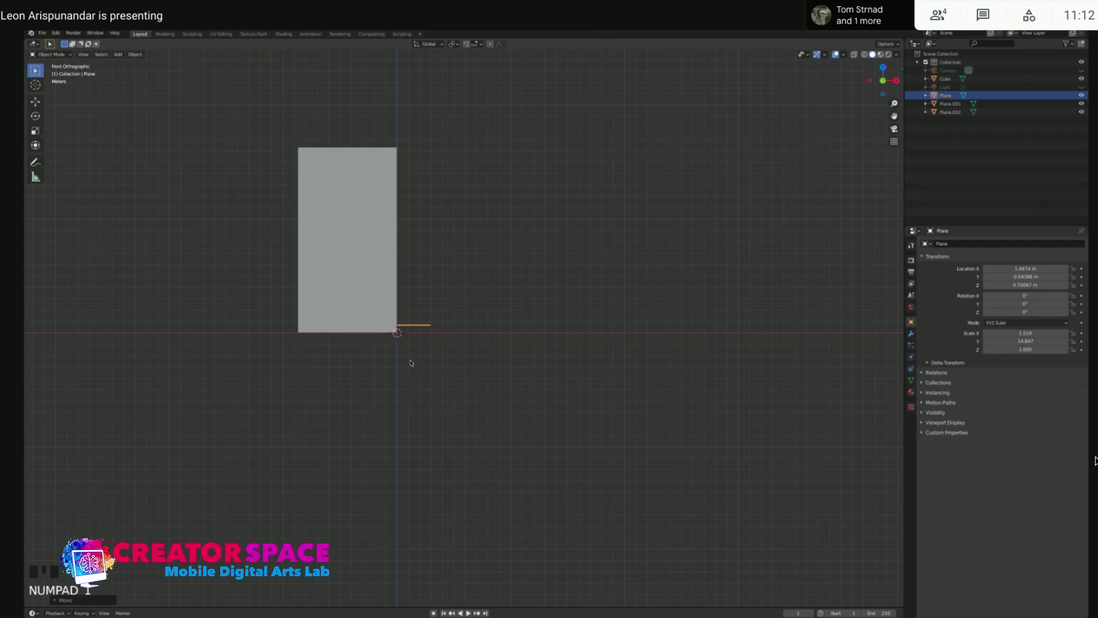
pyautogui.scroll(4, 411, 361)
pyautogui.press('g')
pyautogui.press('z')
pyautogui.click(385, 361)
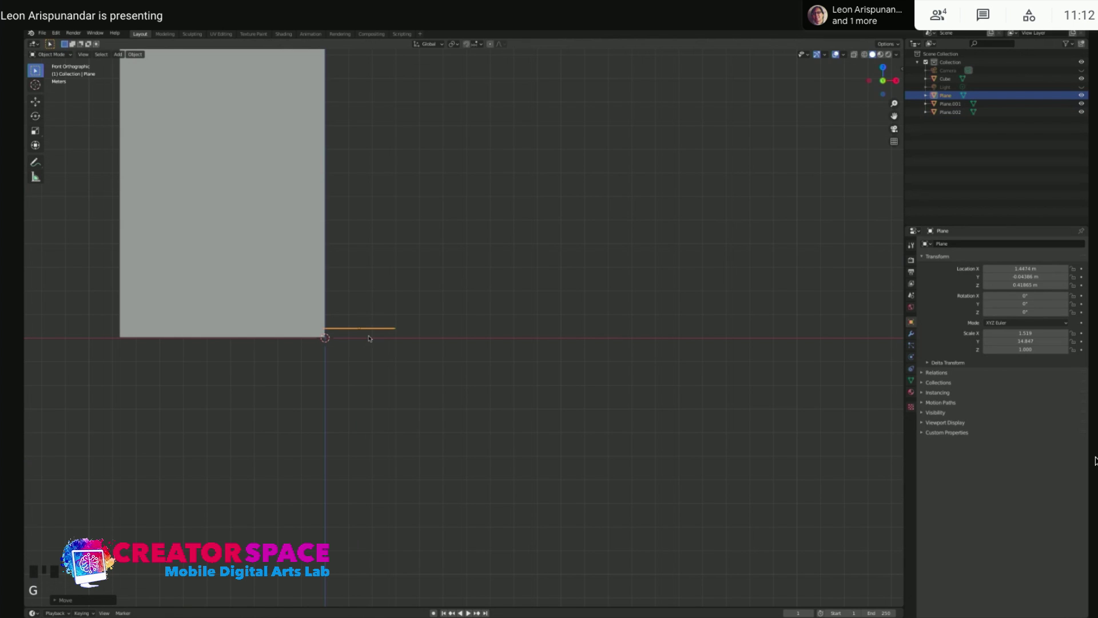
pyautogui.moveTo(374, 338); pyautogui.dragTo(373, 345, button='middle')
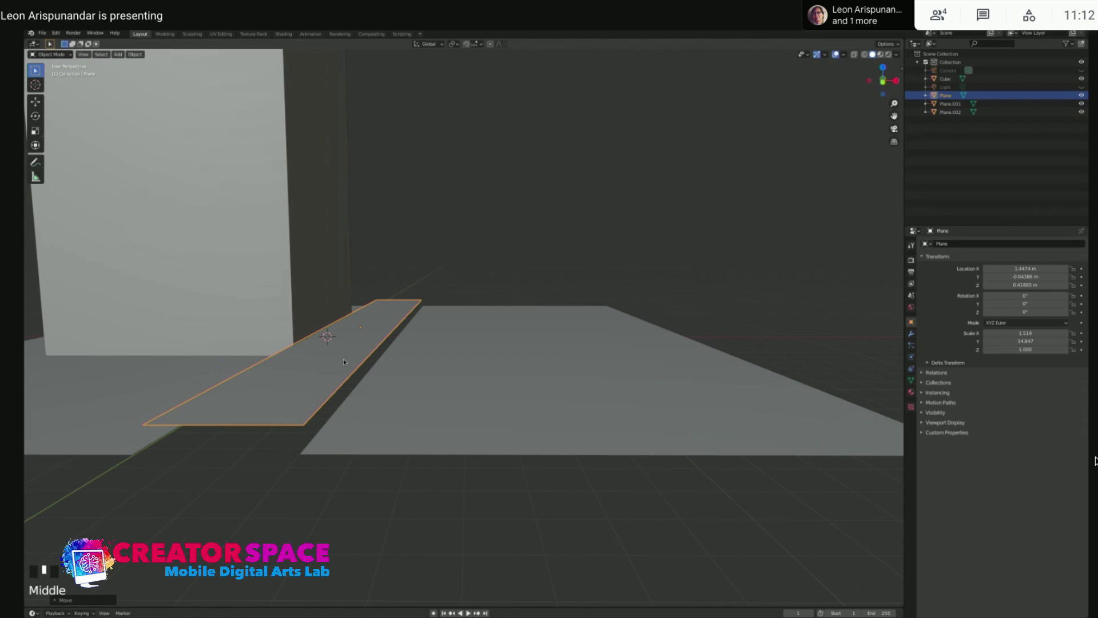
pyautogui.click(318, 372)
pyautogui.press('Tab')
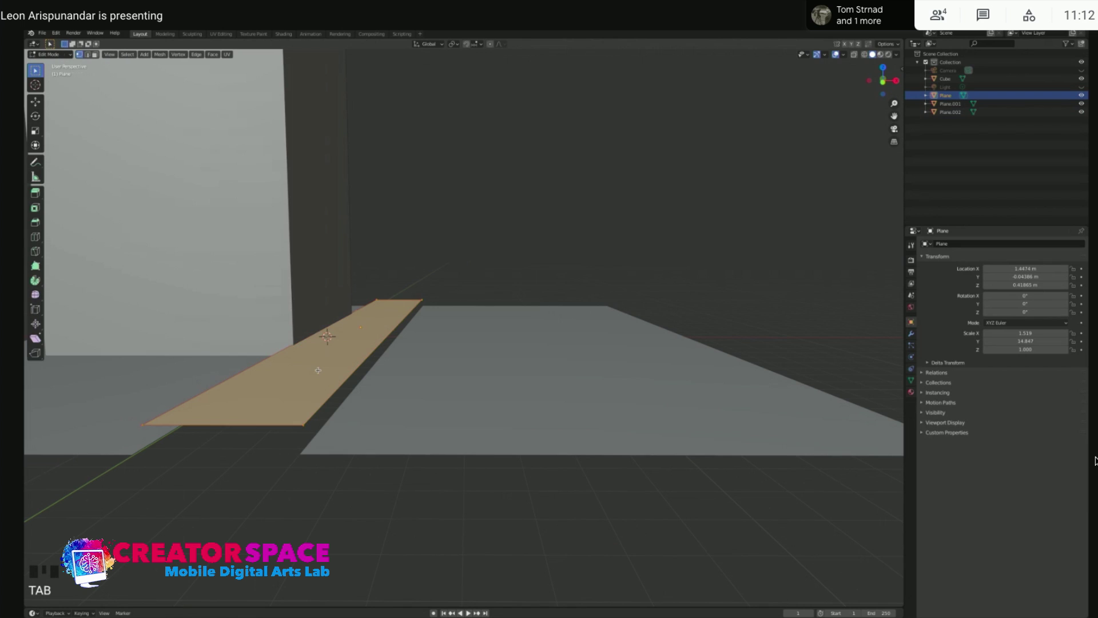
pyautogui.click(318, 370)
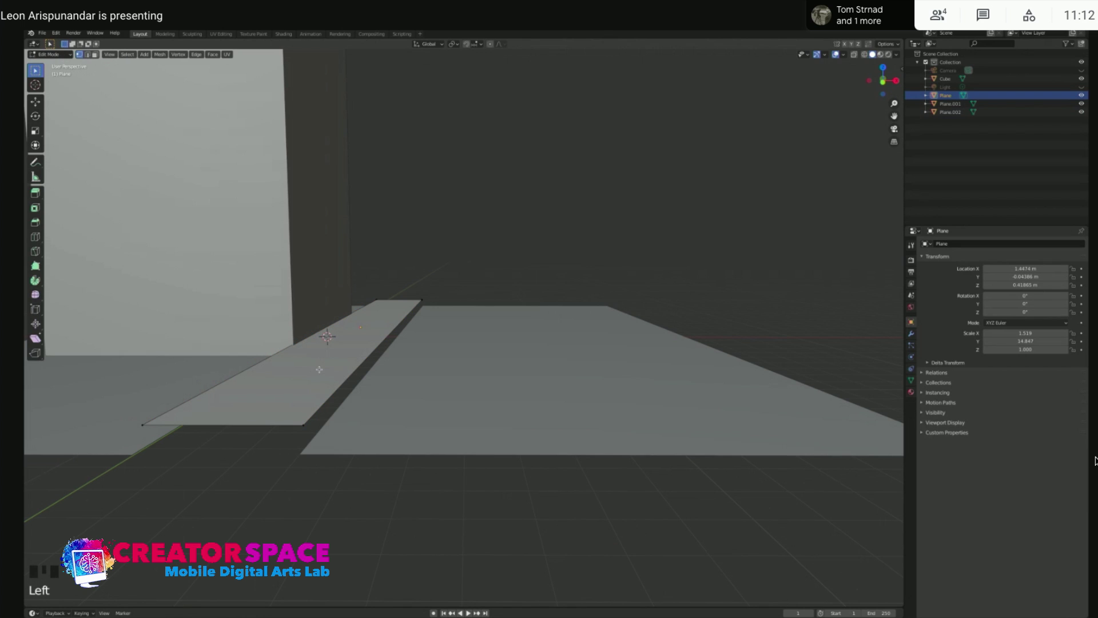
pyautogui.click(322, 363)
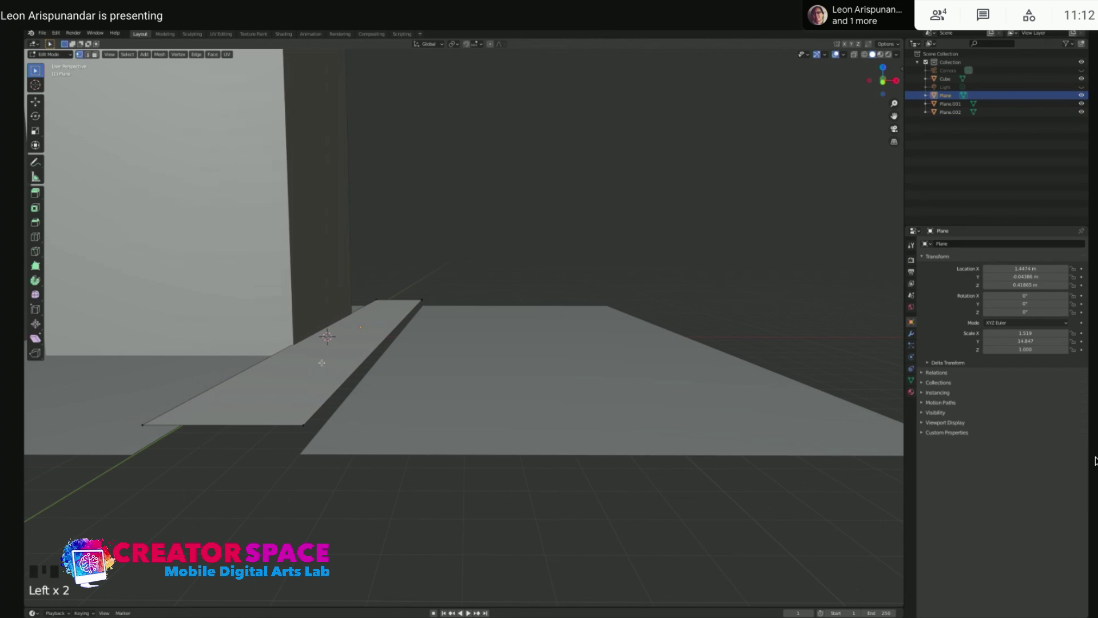
pyautogui.press('Tab')
pyautogui.click(322, 364)
pyautogui.moveTo(344, 400)
pyautogui.mouseDown(button='middle')
pyautogui.moveTo(360, 378)
pyautogui.moveTo(351, 394)
pyautogui.mouseUp(button='middle')
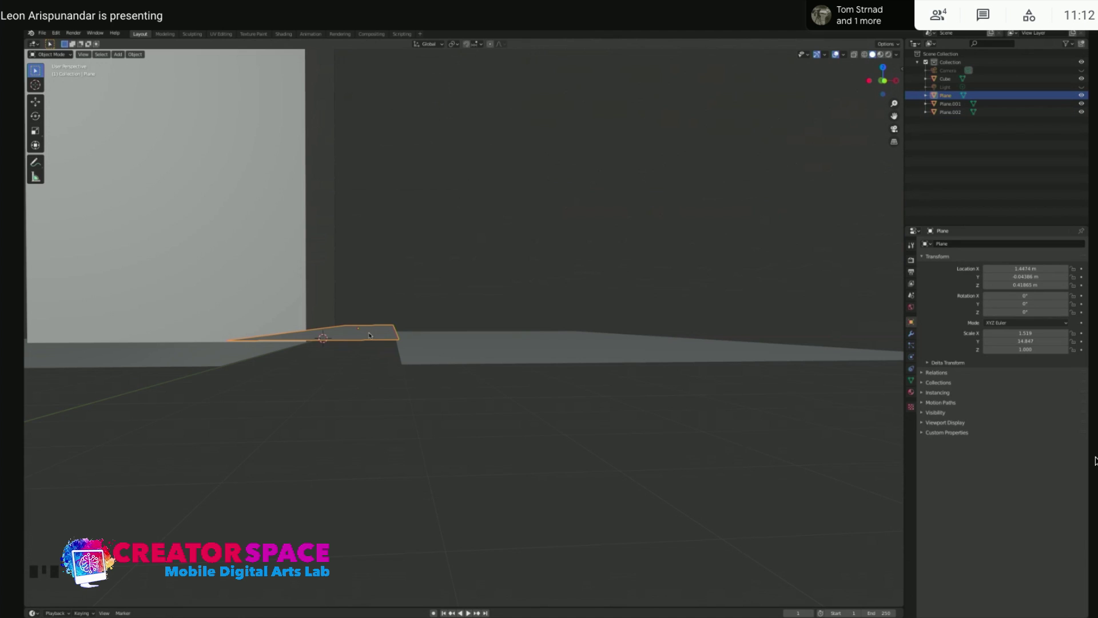
pyautogui.moveTo(383, 312); pyautogui.dragTo(382, 321, button='middle')
pyautogui.press('3')
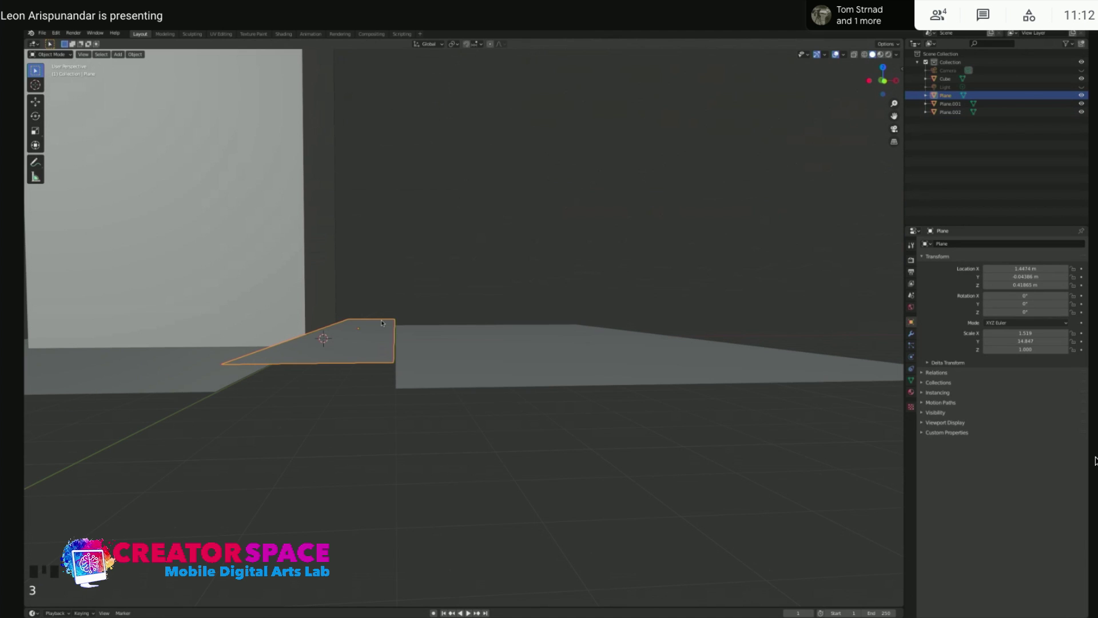
pyautogui.click(367, 331)
pyautogui.click(358, 330)
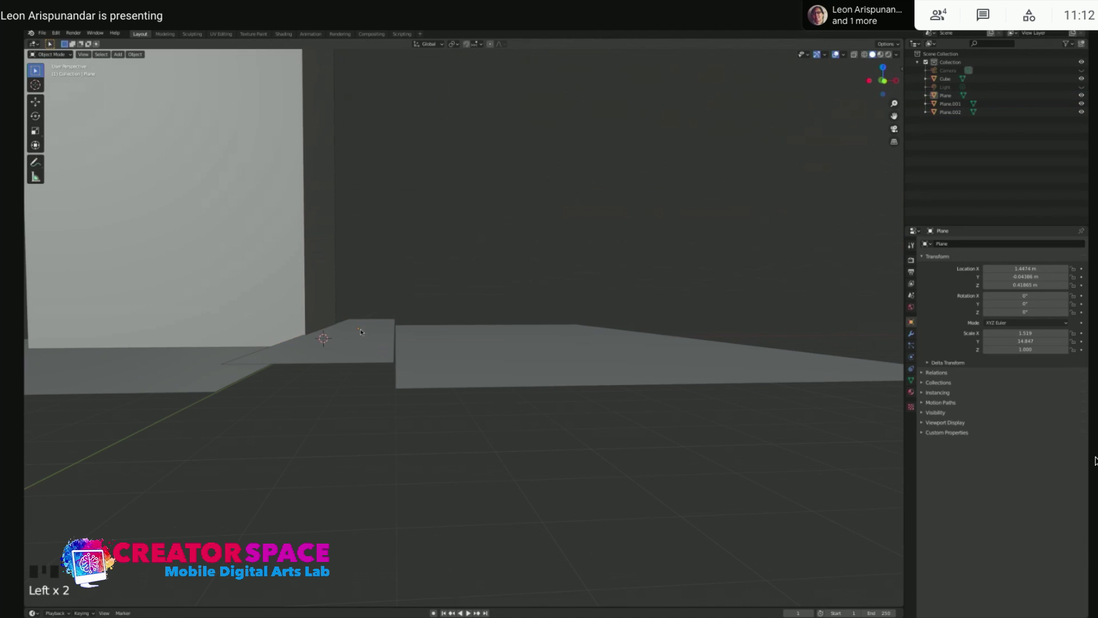
pyautogui.moveTo(361, 341); pyautogui.dragTo(365, 317, button='middle')
# Extrude the sidewalk strip's single face downward in Edit Mode to turn it into a thin slab
pyautogui.click(346, 313)
pyautogui.press('Tab')
pyautogui.moveTo(370, 393); pyautogui.dragTo(364, 354, button='middle')
pyautogui.click(346, 314)
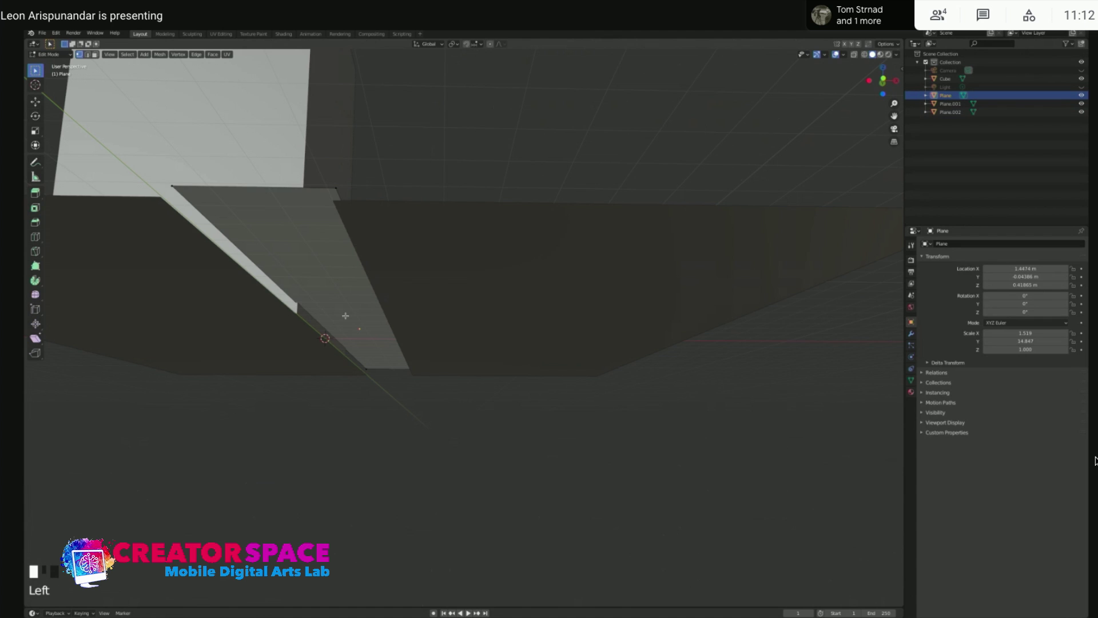
pyautogui.press('3')
pyautogui.click(360, 324)
pyautogui.moveTo(361, 323); pyautogui.dragTo(385, 289, button='middle')
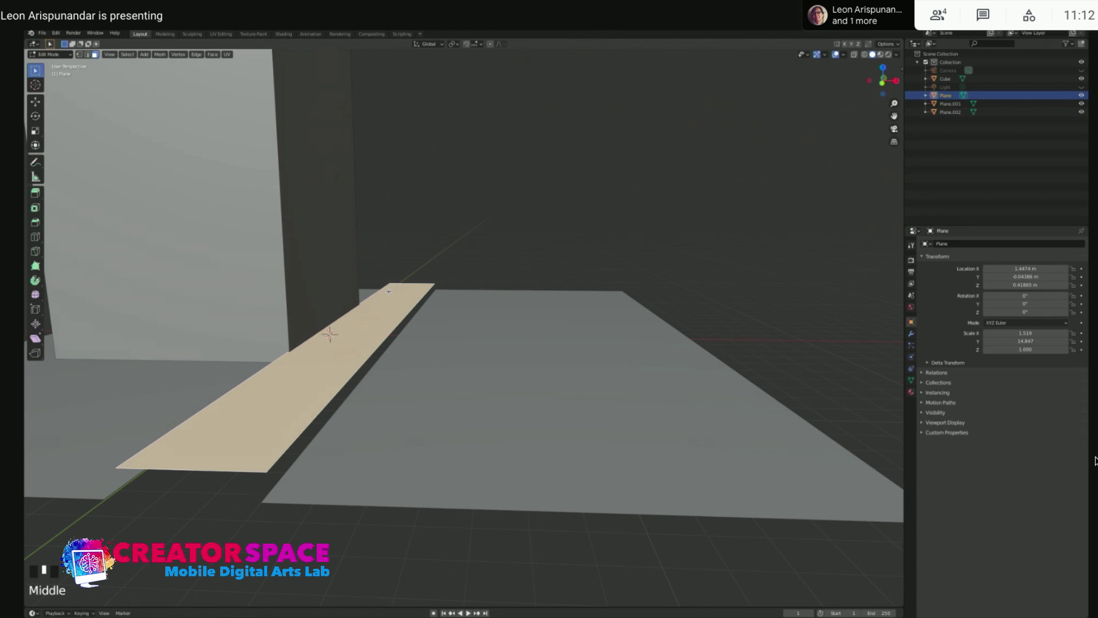
pyautogui.moveTo(396, 313); pyautogui.dragTo(402, 334, button='middle')
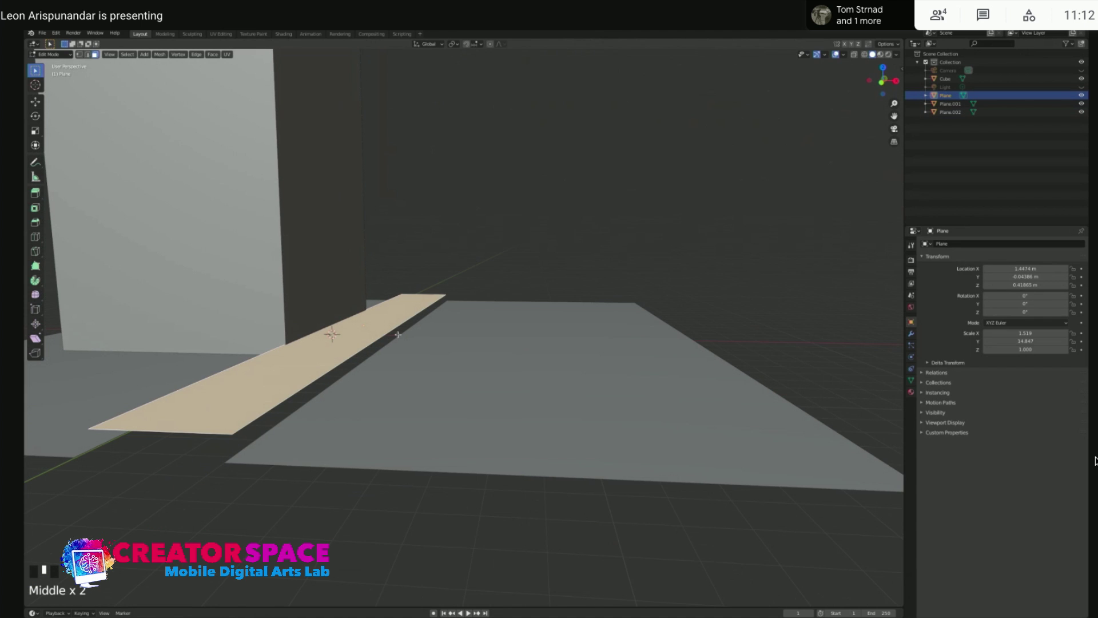
pyautogui.press('e')
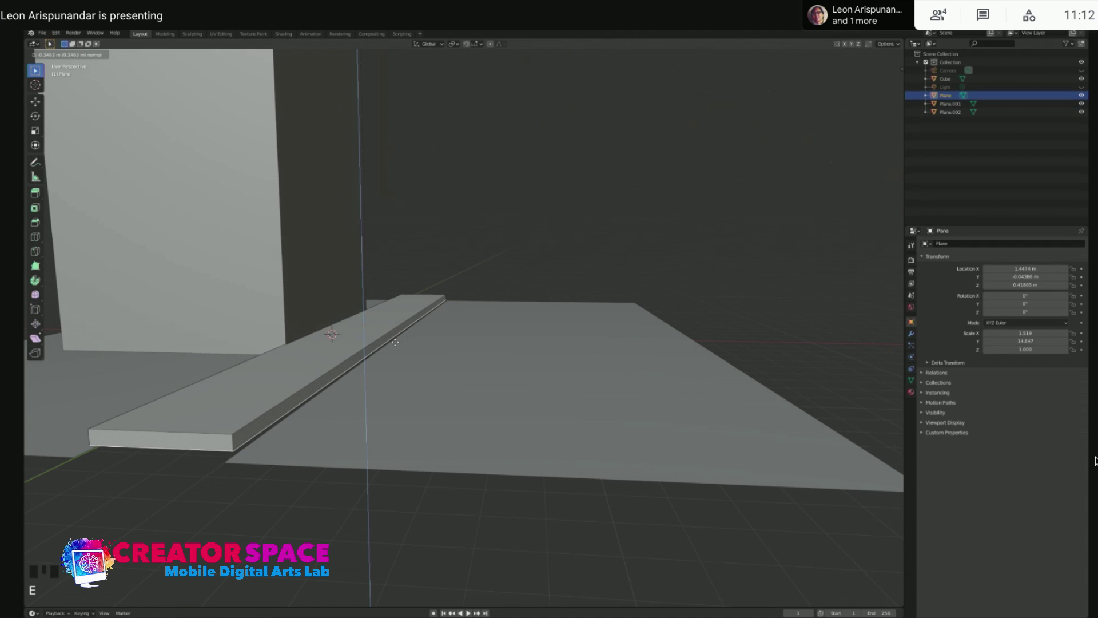
pyautogui.click(390, 339)
# Back in Object Mode, lower the sidewalk slab along Z to about 0.28 m so it meets the street plane
pyautogui.moveTo(341, 341); pyautogui.dragTo(365, 351, button='middle')
pyautogui.press('Tab')
pyautogui.click(364, 351)
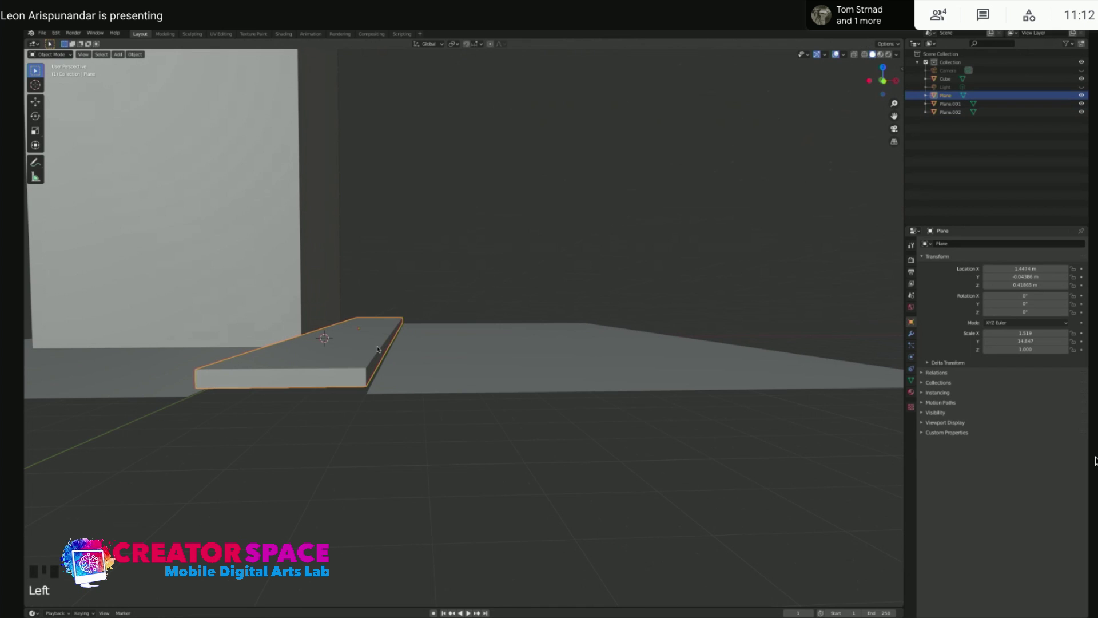
pyautogui.press('g')
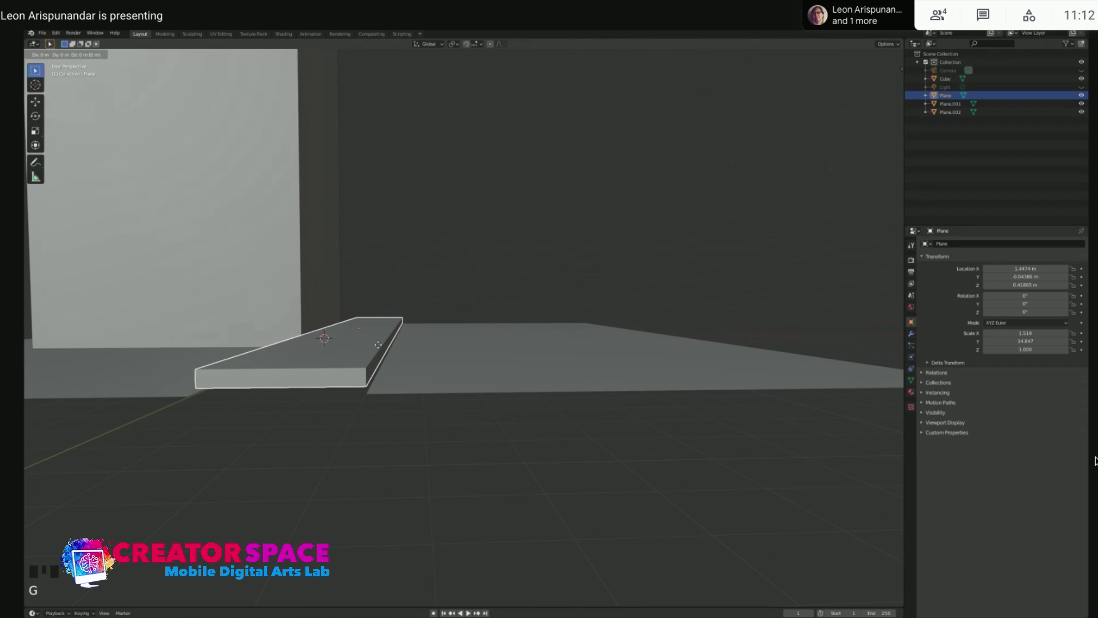
pyautogui.press('z')
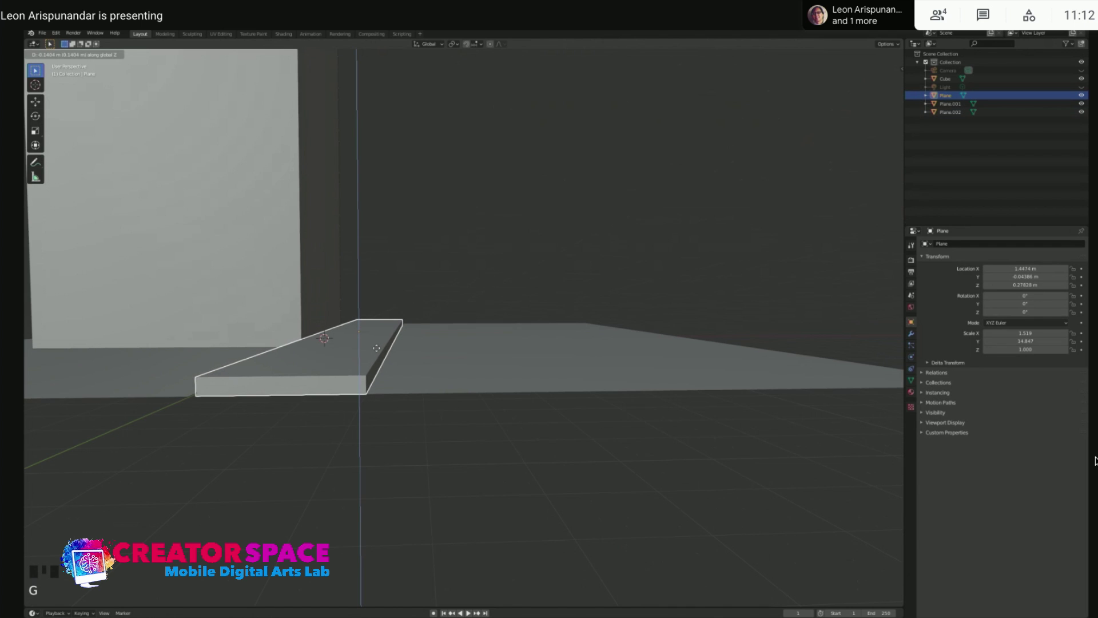
pyautogui.click(382, 347)
# In the right side view, lower the building block to about Z 8.14 m so its base sits on the ground
pyautogui.moveTo(383, 347); pyautogui.dragTo(418, 328, button='middle')
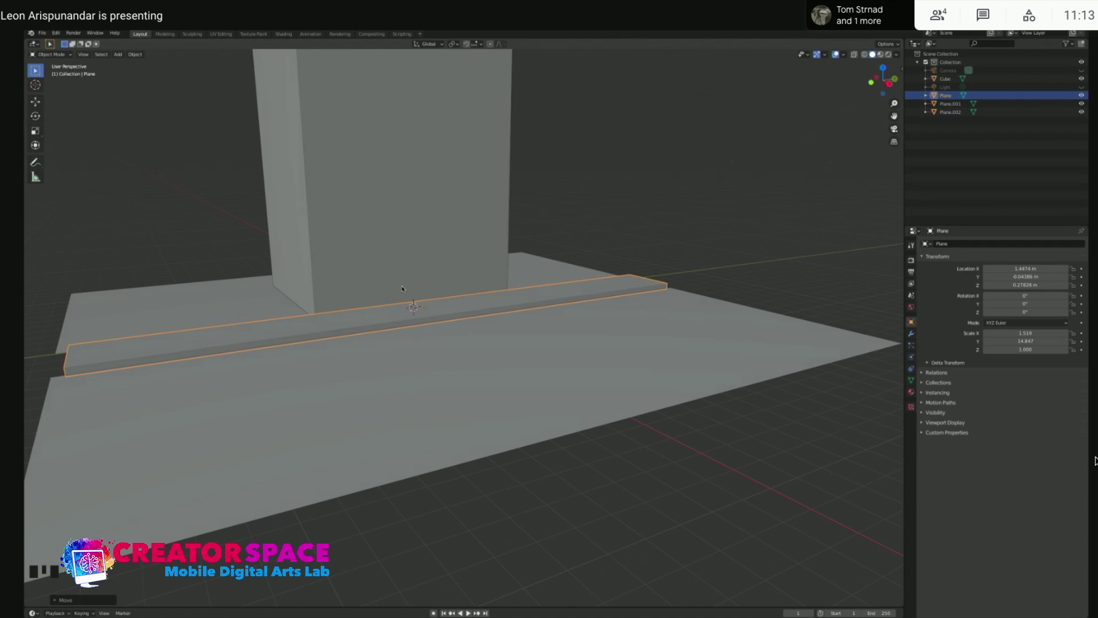
pyautogui.press('KP_3')
pyautogui.scroll(-1, 441, 309)
pyautogui.keyDown('shift'); pyautogui.moveTo(444, 309); pyautogui.dragTo(486, 350, button='middle'); pyautogui.keyUp('shift')
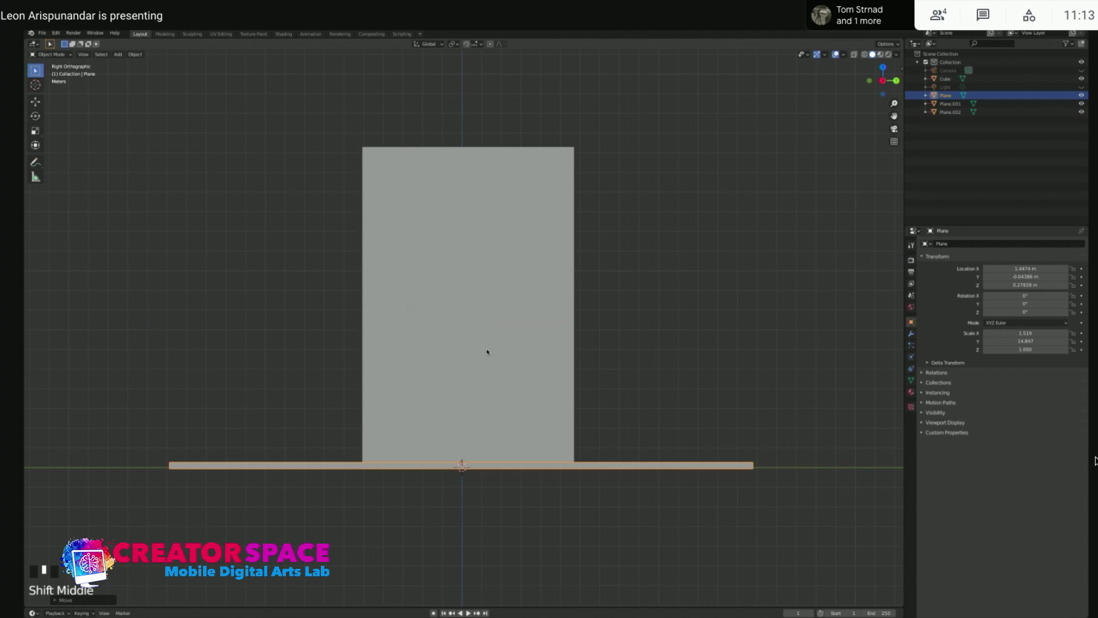
pyautogui.scroll(-1, 487, 351)
pyautogui.scroll(-1, 491, 346)
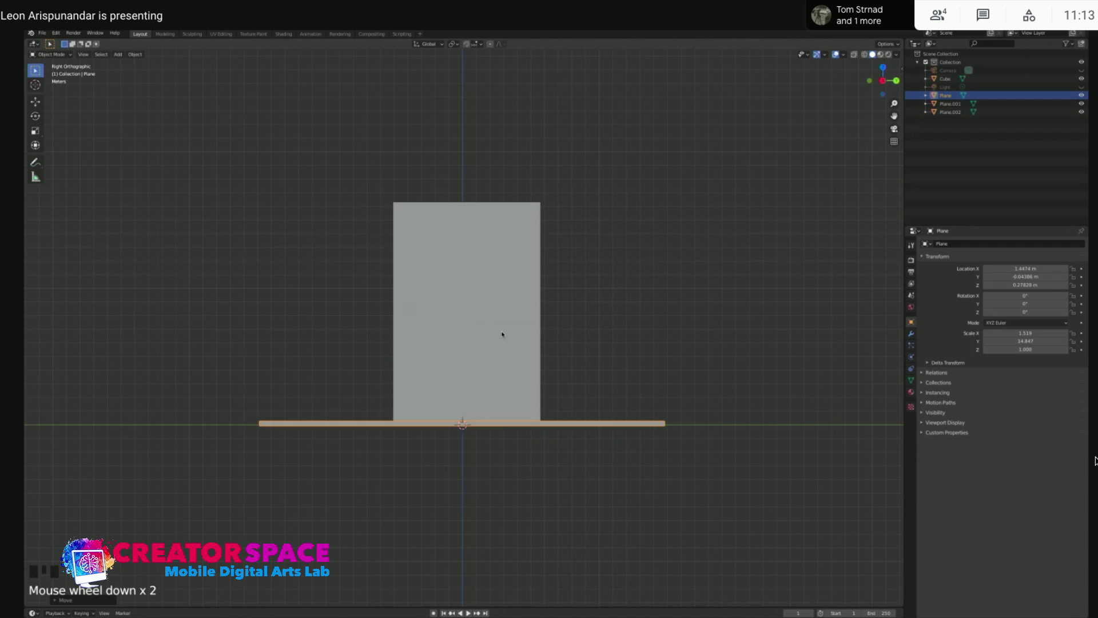
pyautogui.click(479, 312)
pyautogui.press('g')
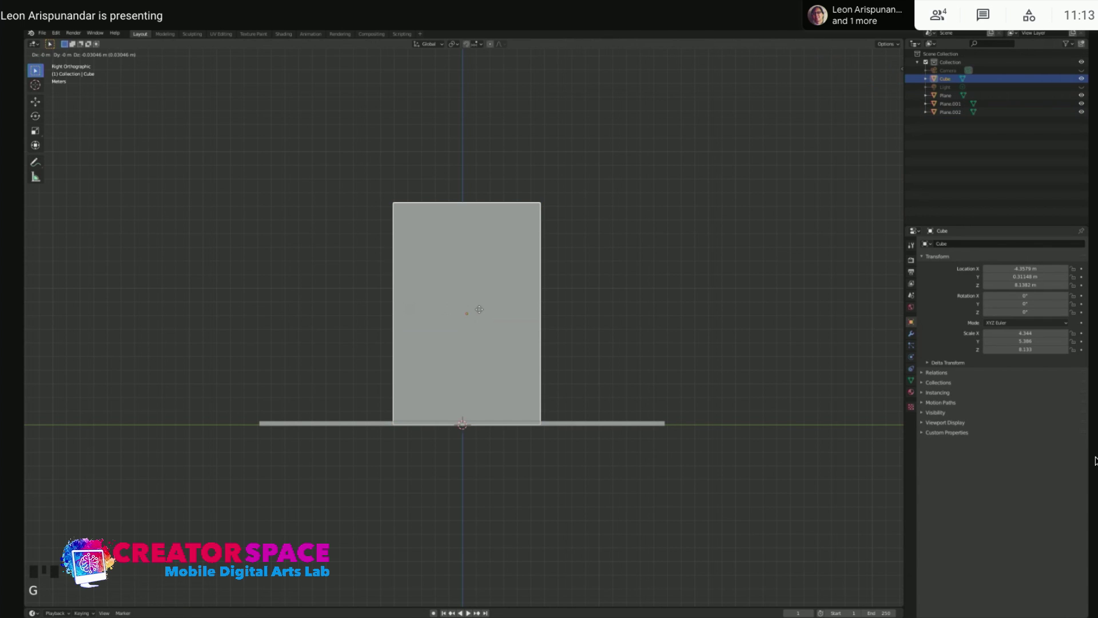
pyautogui.click(479, 309)
# Move the building block along Y to about 4.46 m, off-centre on the lot, and deselect it
pyautogui.click(585, 306)
pyautogui.click(509, 294)
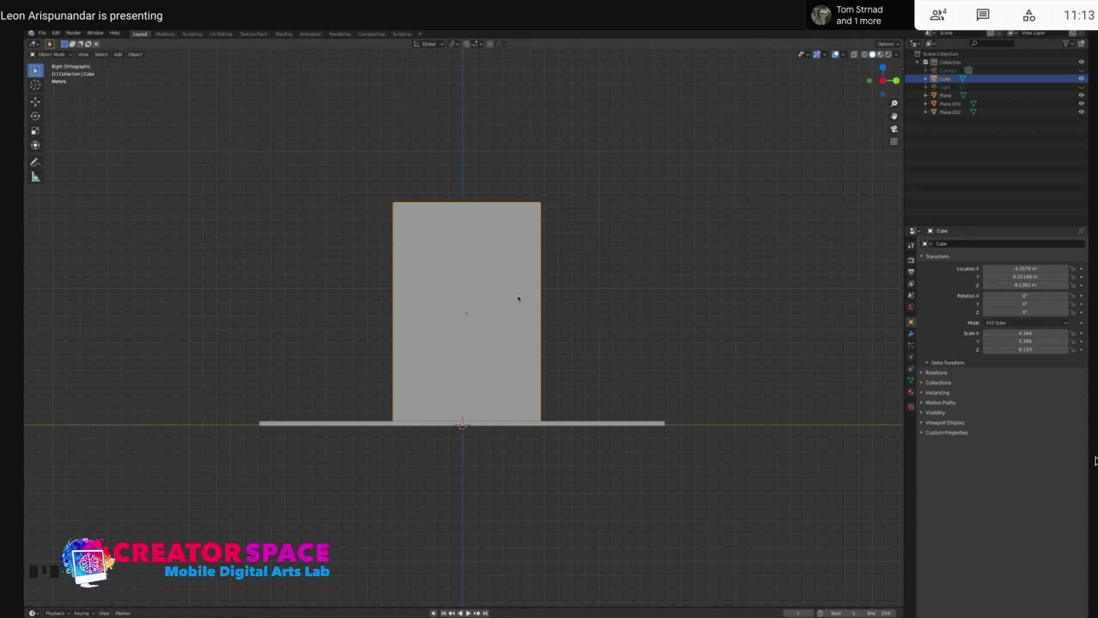
pyautogui.press('g')
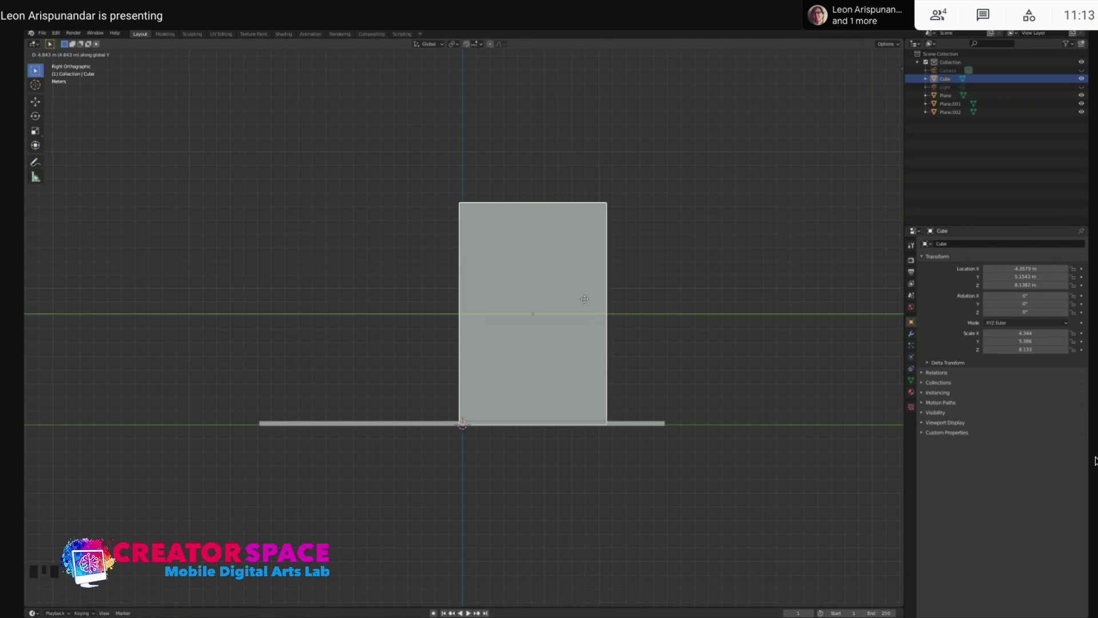
pyautogui.click(574, 282)
pyautogui.moveTo(574, 282); pyautogui.dragTo(575, 322, button='middle')
pyautogui.press('g')
pyautogui.press('y')
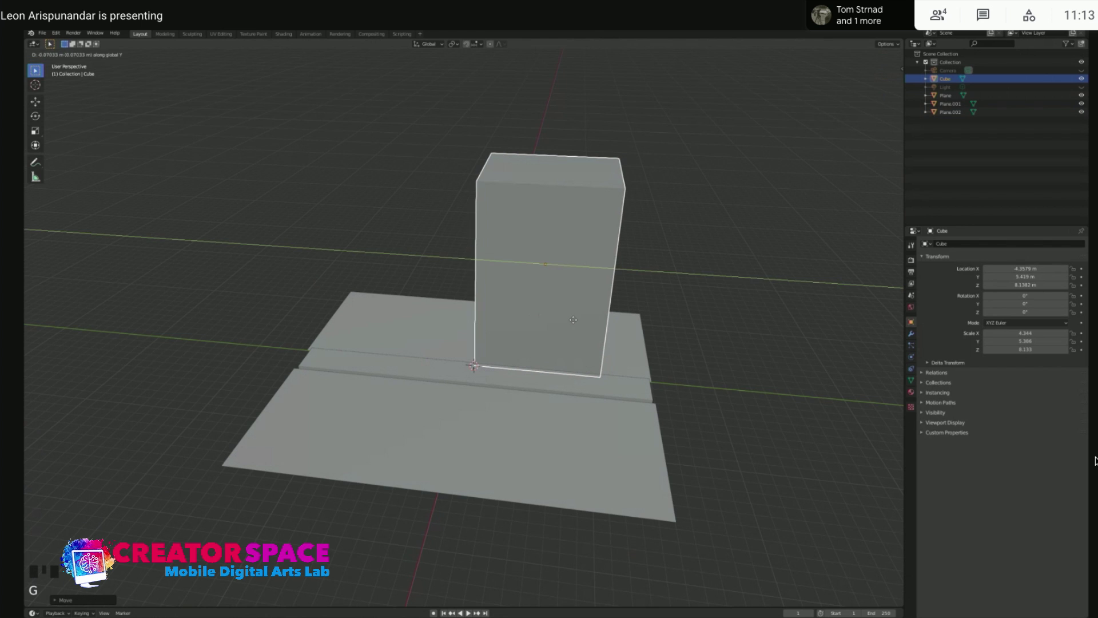
pyautogui.click(563, 319)
pyautogui.click(665, 240)
pyautogui.moveTo(576, 332); pyautogui.dragTo(559, 309, button='middle')
pyautogui.moveTo(559, 338); pyautogui.dragTo(546, 322, button='middle')
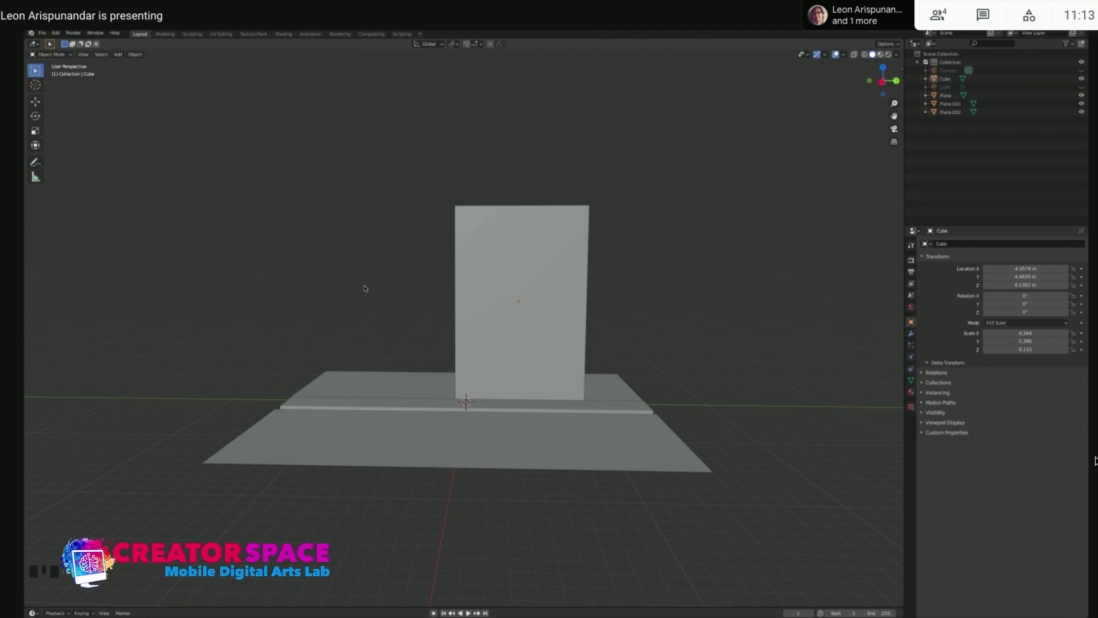
pyautogui.moveTo(365, 288); pyautogui.dragTo(392, 290, button='middle')
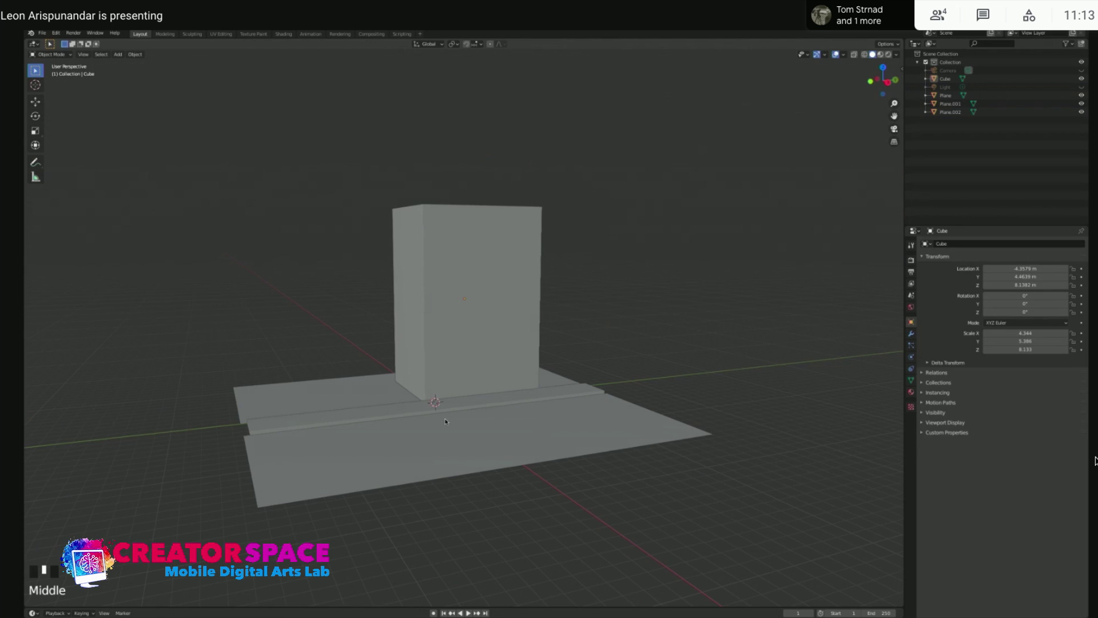
pyautogui.moveTo(279, 257); pyautogui.dragTo(338, 363, button='middle')
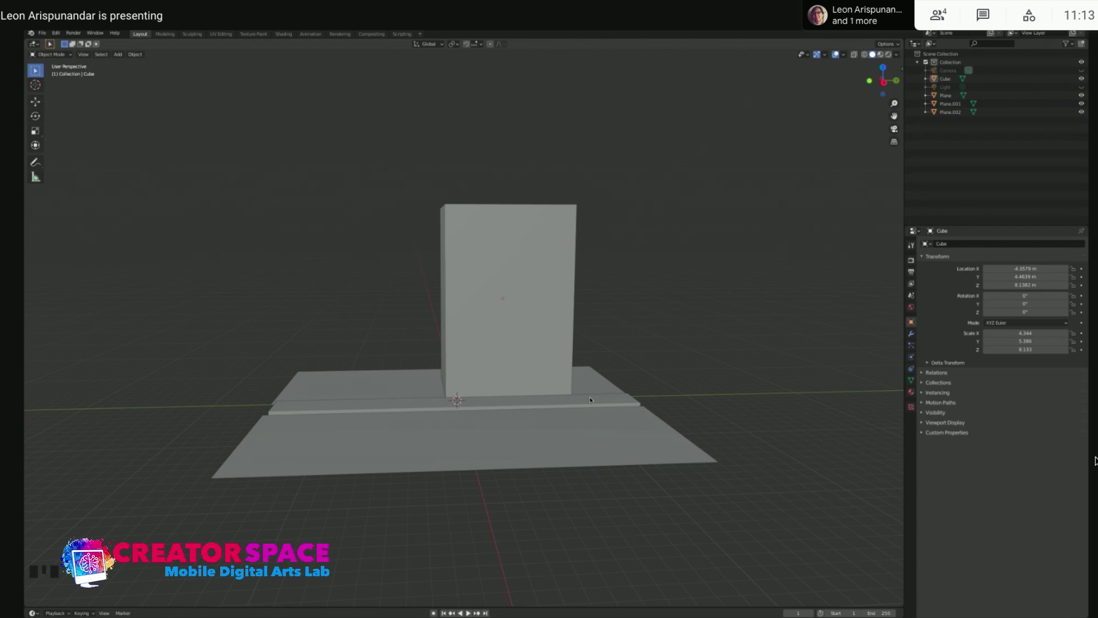
pyautogui.moveTo(502, 364); pyautogui.dragTo(595, 366, button='middle')
pyautogui.moveTo(346, 394); pyautogui.dragTo(393, 394, button='middle')
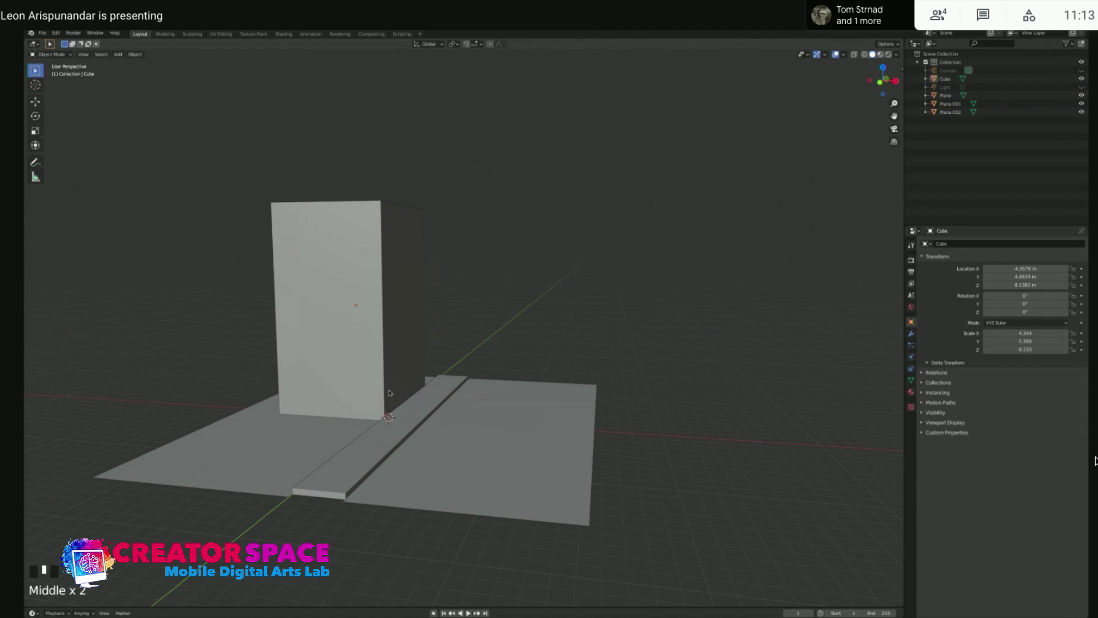
# Move the building block back along X to about -7.54 m, away from the sidewalk, and deselect it
pyautogui.moveTo(402, 383); pyautogui.dragTo(413, 384, button='middle')
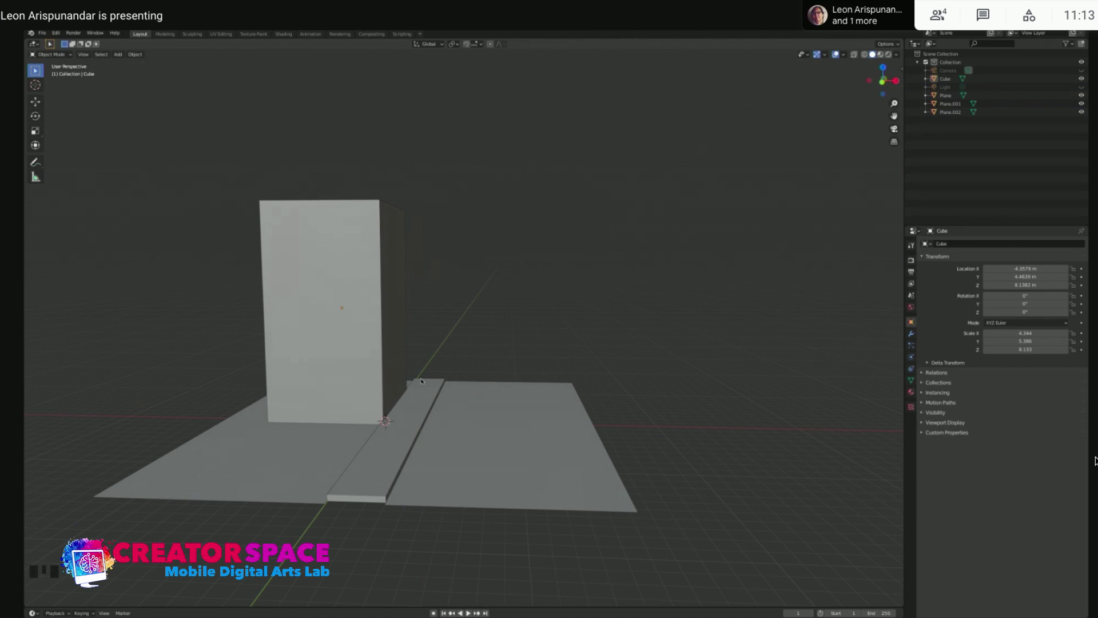
pyautogui.click(363, 361)
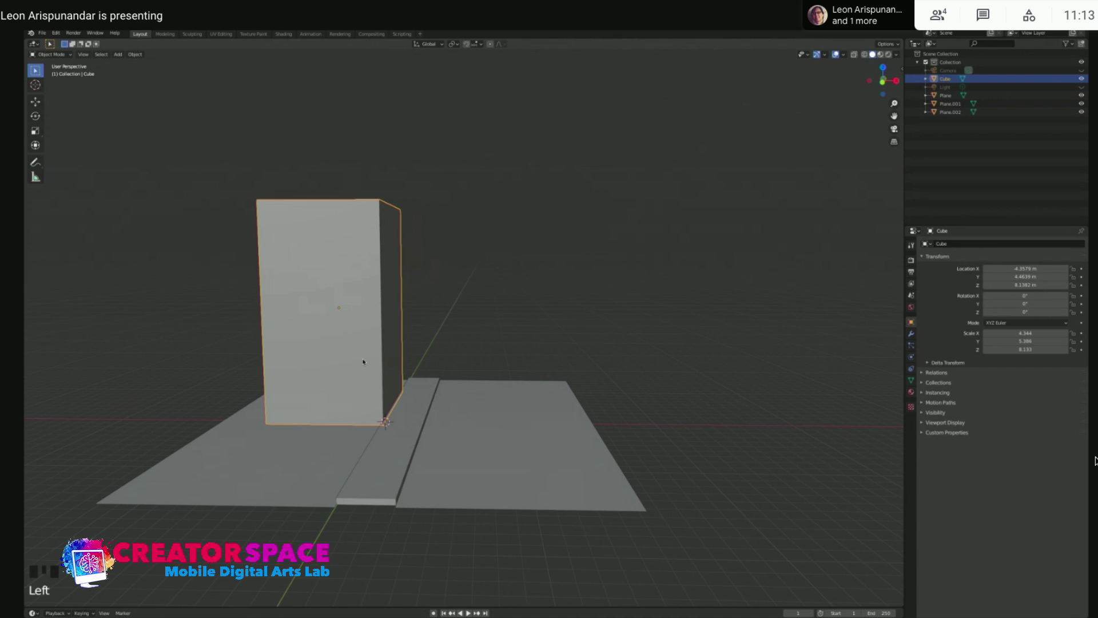
pyautogui.press('g')
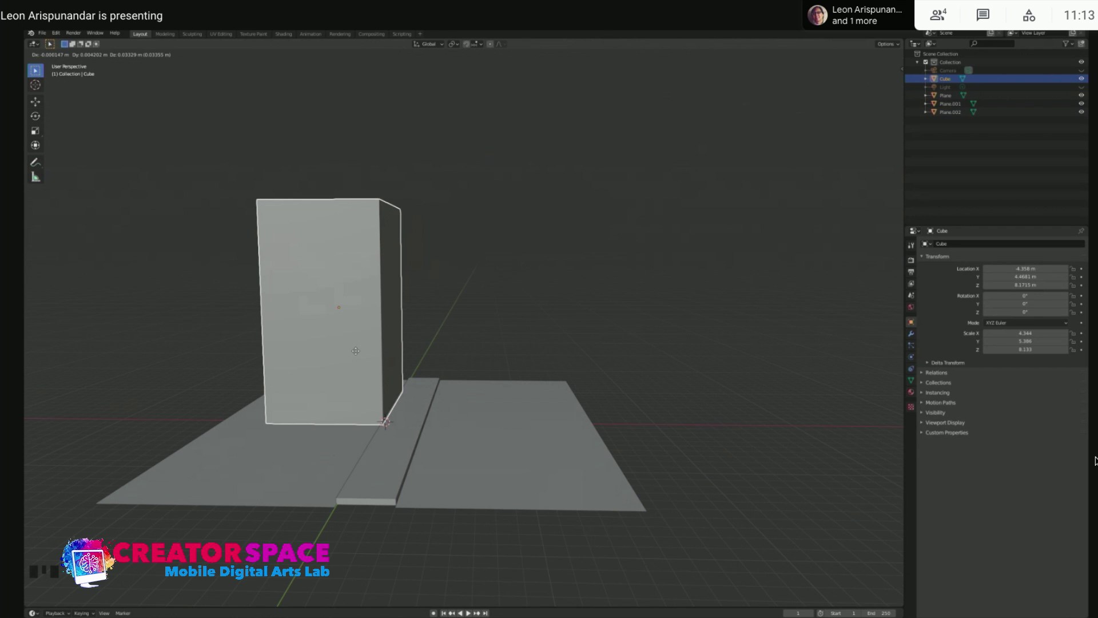
pyautogui.press('x')
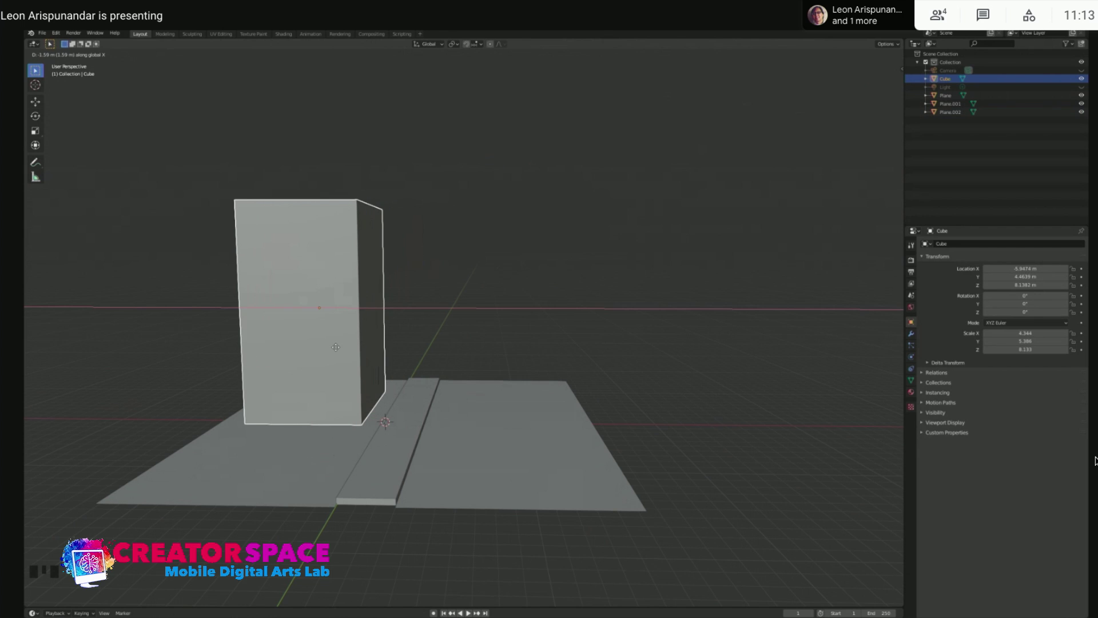
pyautogui.click(316, 346)
pyautogui.click(480, 353)
pyautogui.click(416, 342)
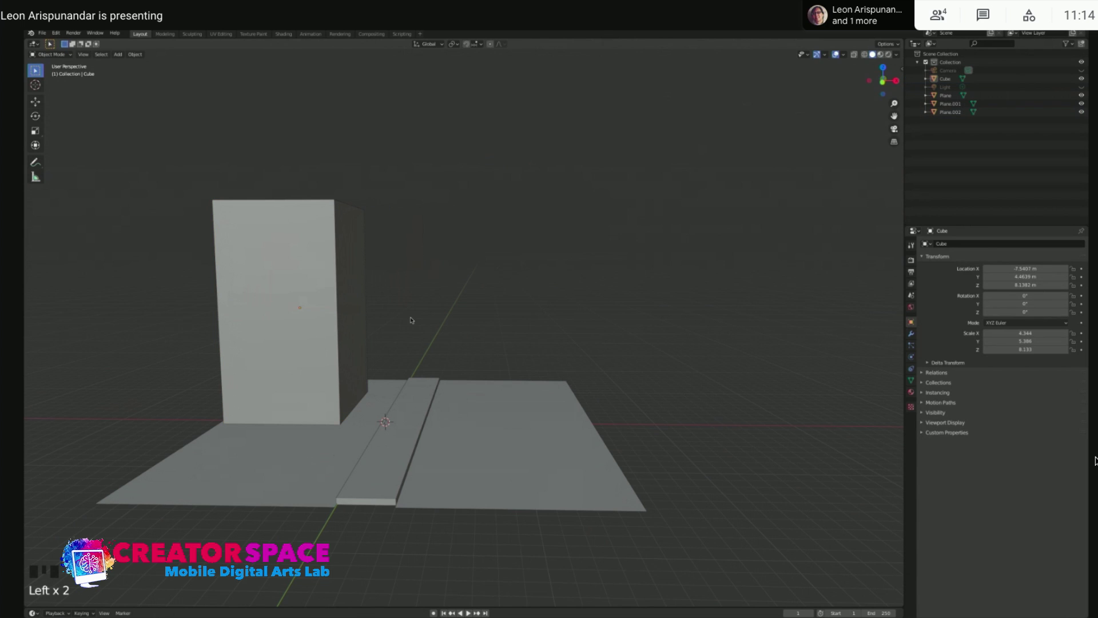
# Add a cube mesh and, in top view, place it against the building's street-side wall at about X -2.22 m, Y 8.53 m
pyautogui.hotkey('shift', 'a')
pyautogui.moveTo(411, 318)
pyautogui.click(461, 325)
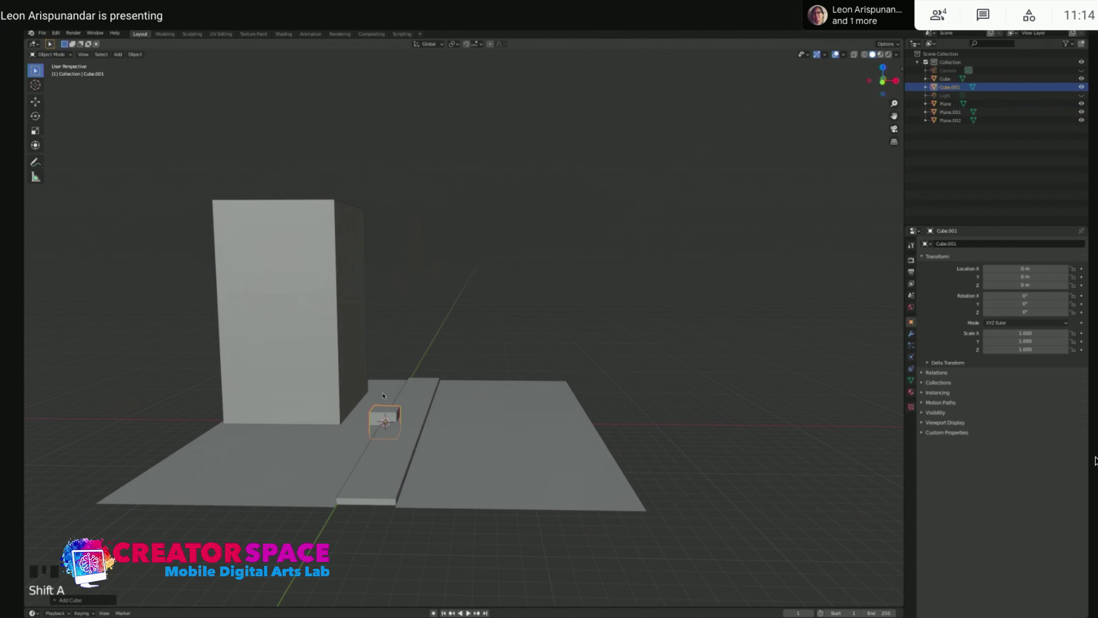
pyautogui.press('KP_7')
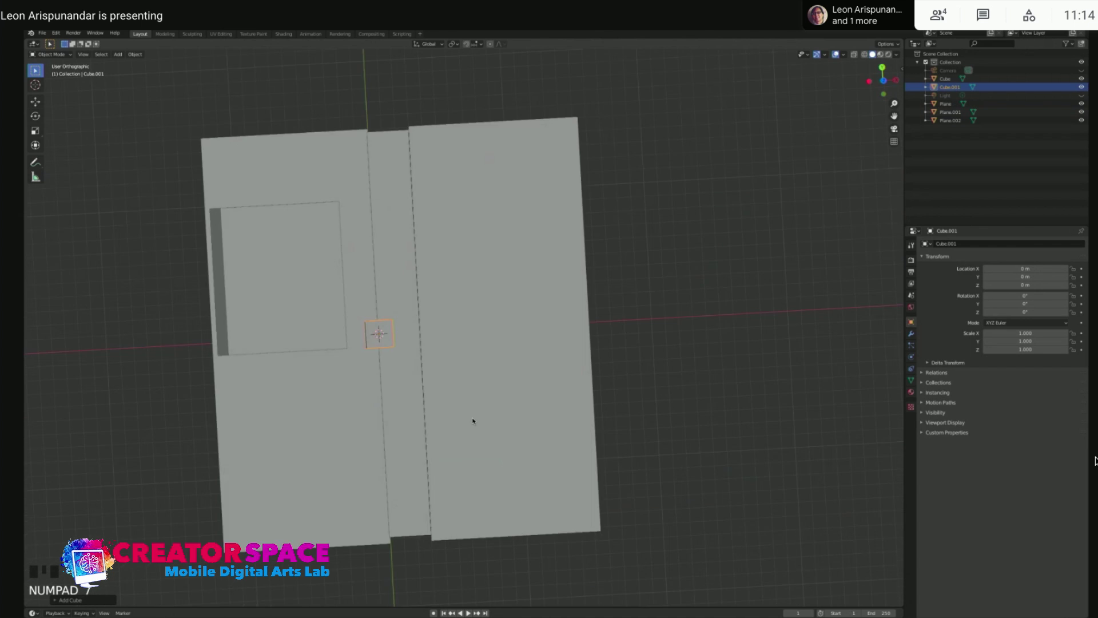
pyautogui.press('g')
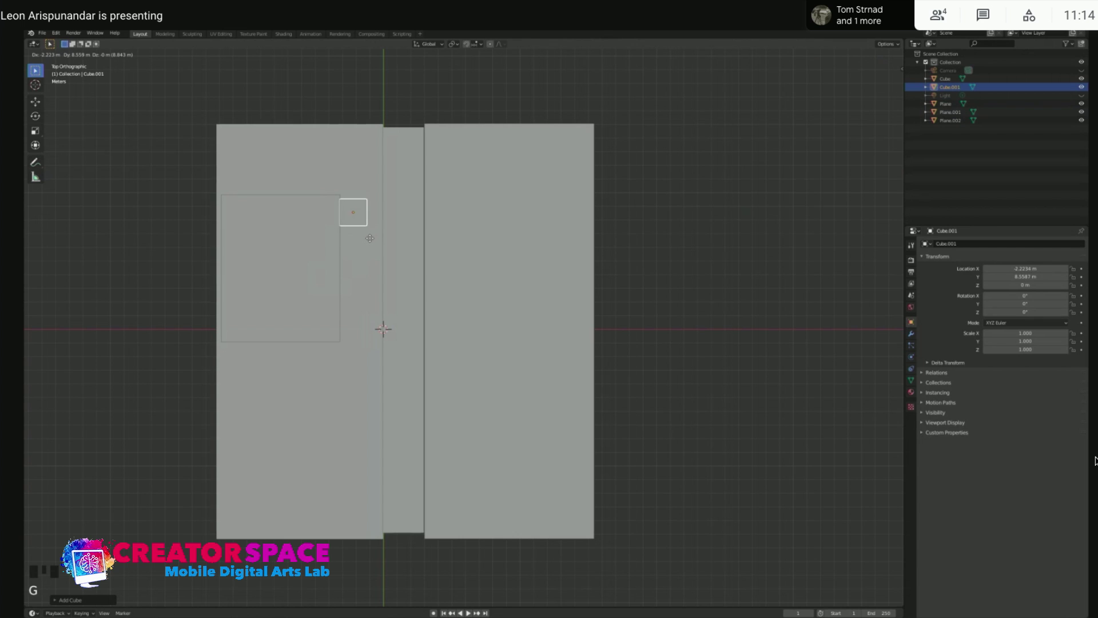
pyautogui.click(369, 236)
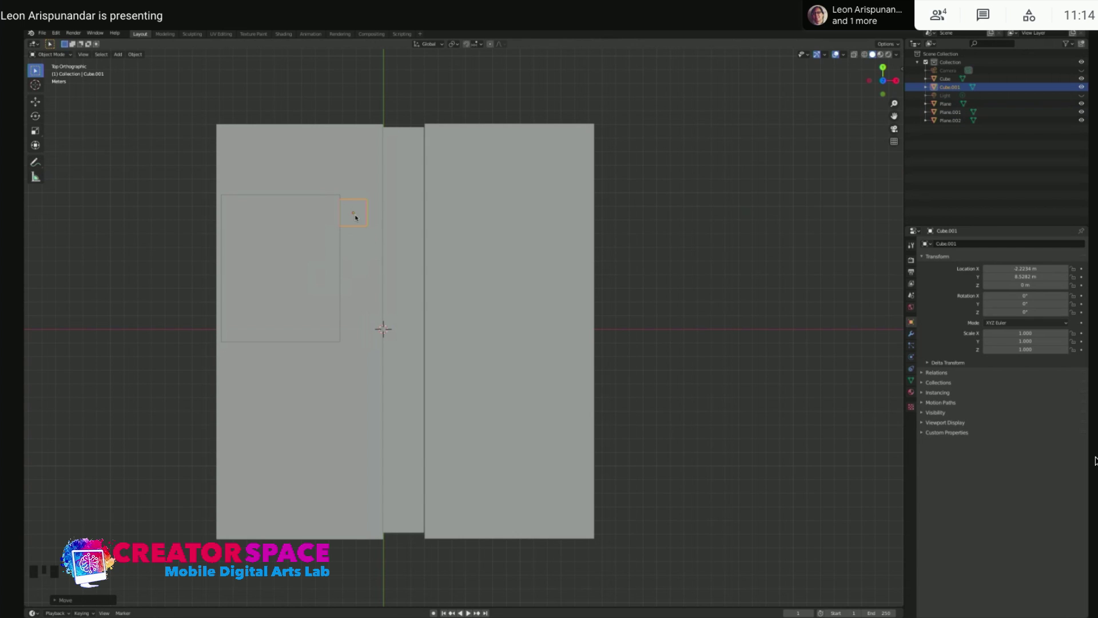
# Scale the small cube along Y to about 1.11 and nudge it along the building wall to about X -2.19 m
pyautogui.press('s')
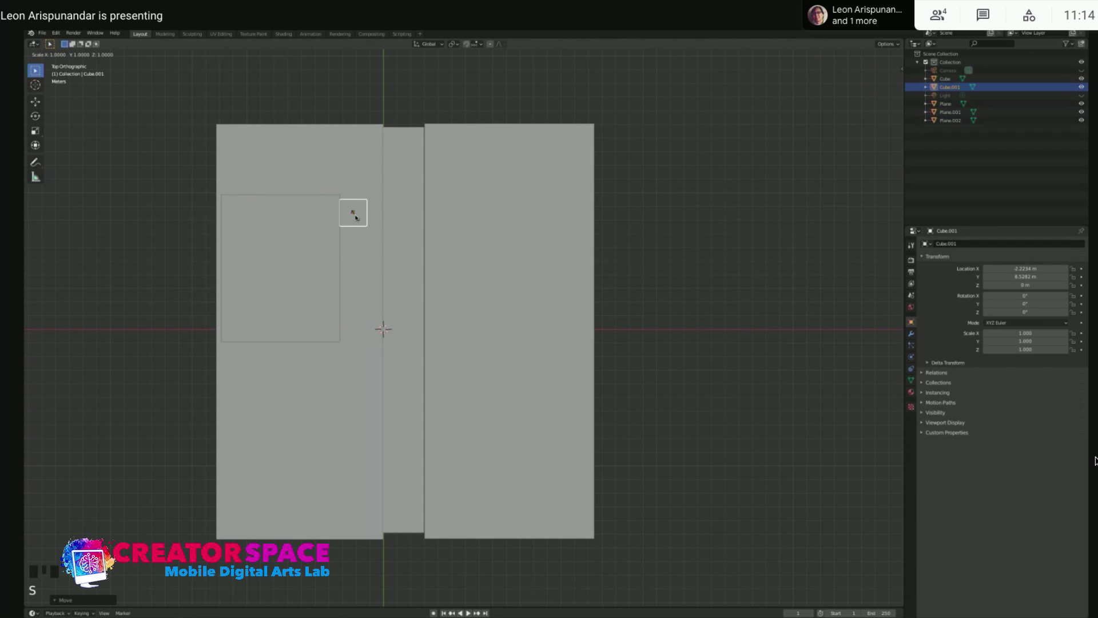
pyautogui.press('y')
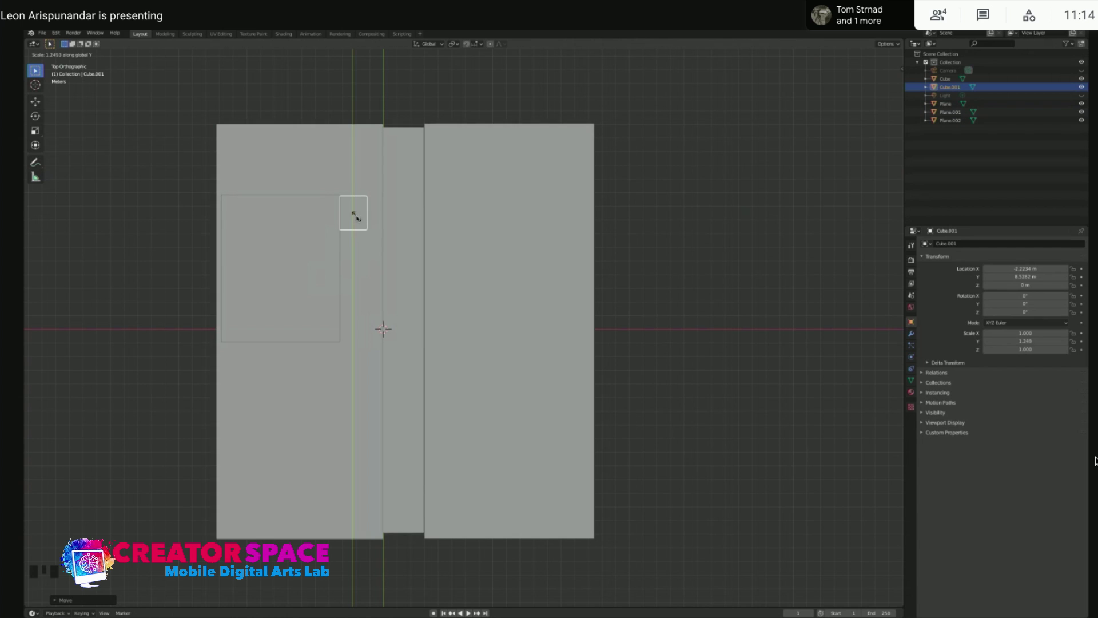
pyautogui.click(353, 214)
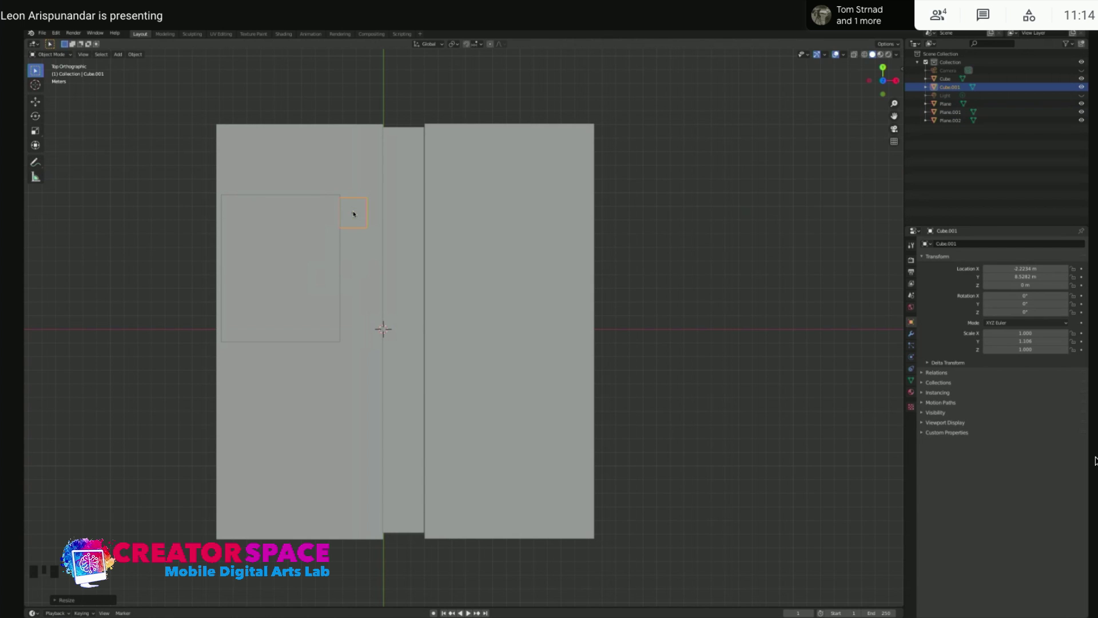
pyautogui.press('g')
pyautogui.click(356, 213)
# In front view, raise the small cube along Z to about 1.01 m so its base sits on the ground
pyautogui.moveTo(391, 275); pyautogui.dragTo(377, 271, button='middle')
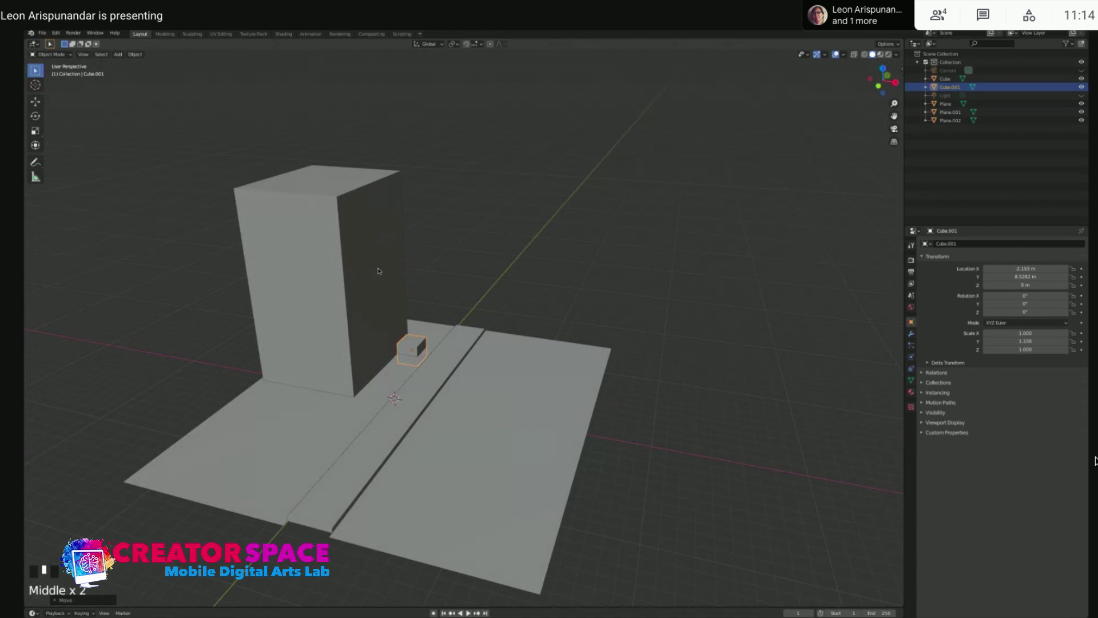
pyautogui.press('KP_1')
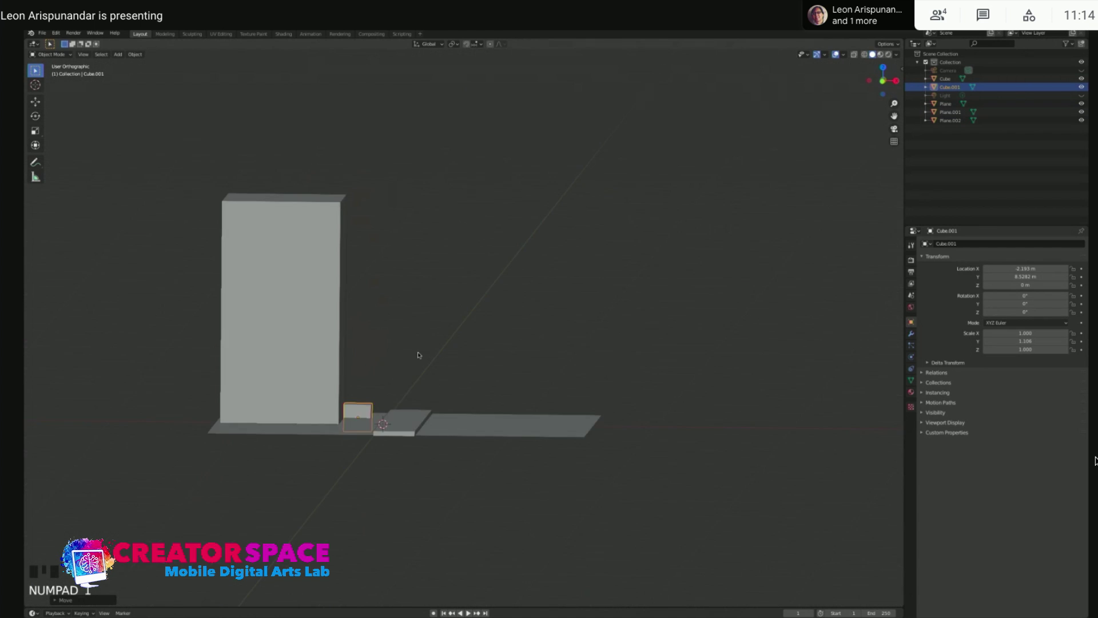
pyautogui.scroll(4, 362, 428)
pyautogui.keyDown('shift'); pyautogui.moveTo(363, 428); pyautogui.dragTo(410, 370, button='middle'); pyautogui.keyUp('shift')
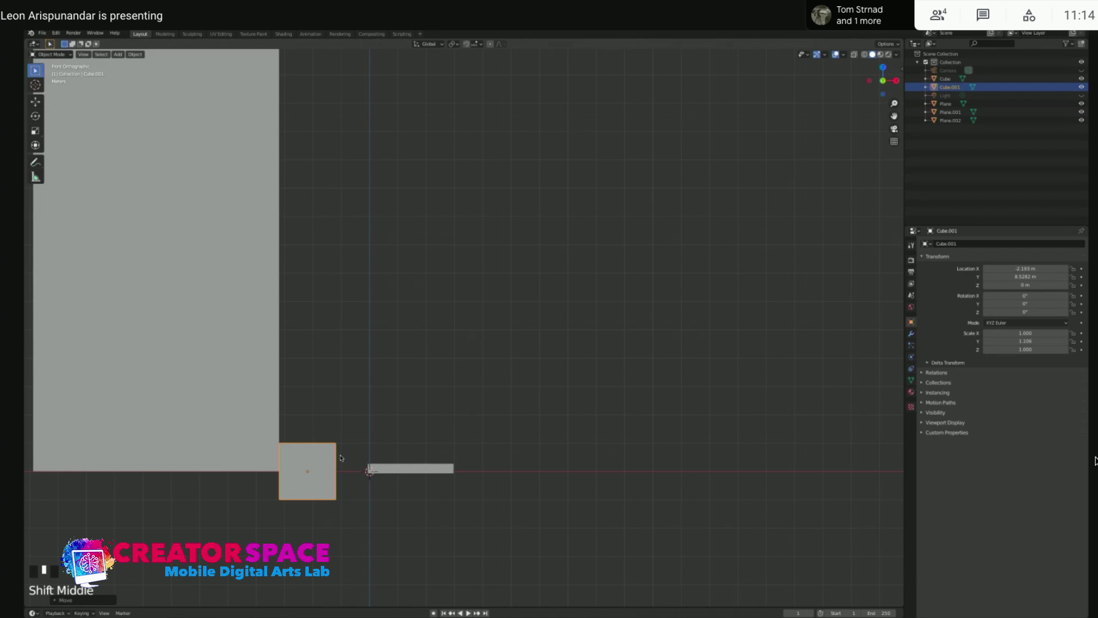
pyautogui.press('g')
pyautogui.press('z')
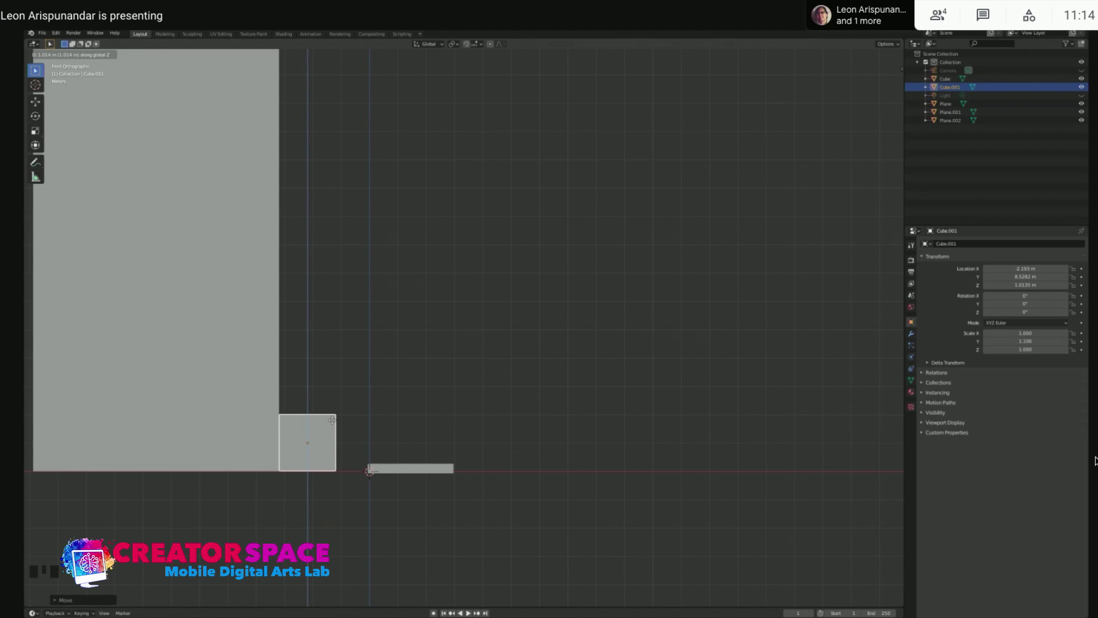
pyautogui.click(332, 420)
# In Edit Mode, add two evenly spaced horizontal loop cuts around the small cube, dividing it into three tiers
pyautogui.moveTo(384, 411); pyautogui.dragTo(427, 417, button='middle')
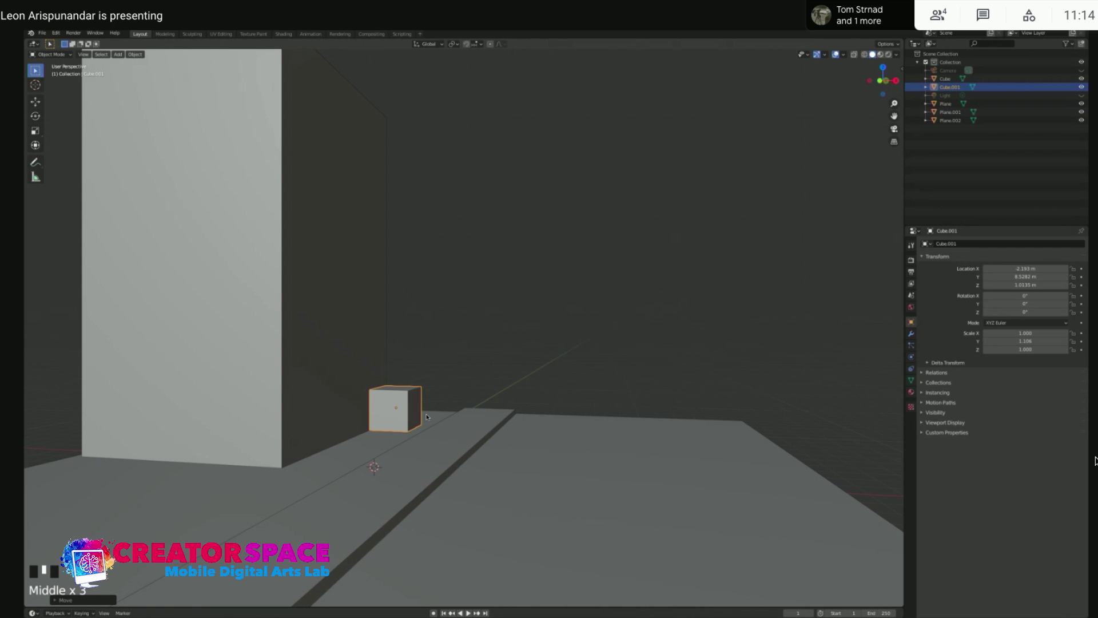
pyautogui.moveTo(418, 423); pyautogui.dragTo(380, 406, button='middle')
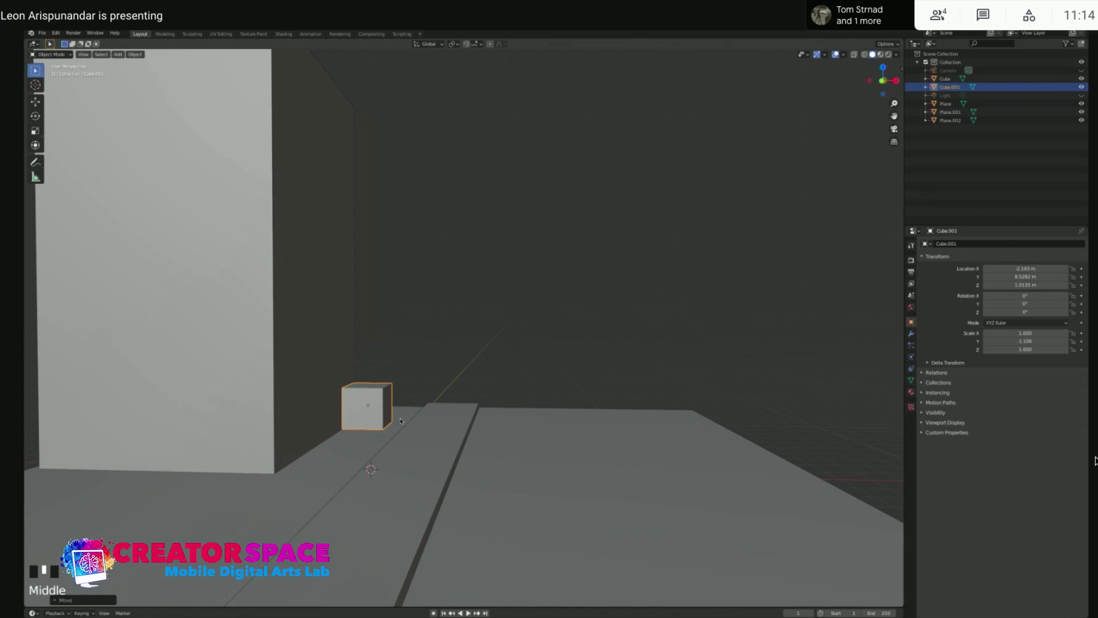
pyautogui.press('Tab')
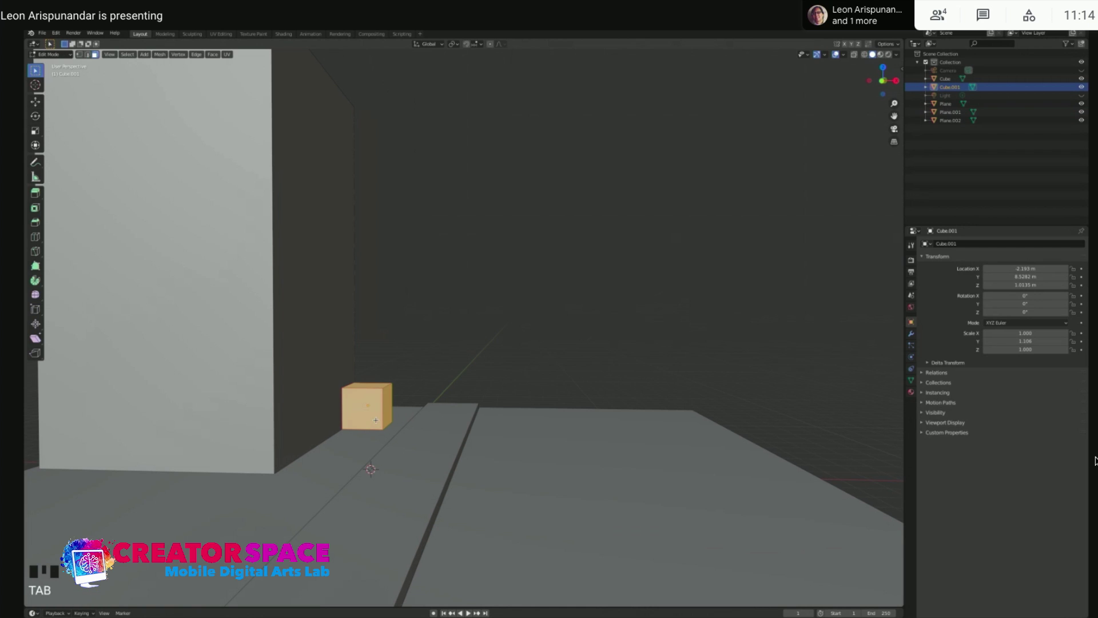
pyautogui.scroll(3, 368, 416)
pyautogui.keyDown('shift'); pyautogui.moveTo(371, 422); pyautogui.dragTo(435, 414, button='middle'); pyautogui.keyUp('shift')
pyautogui.click(399, 429)
pyautogui.press('super')
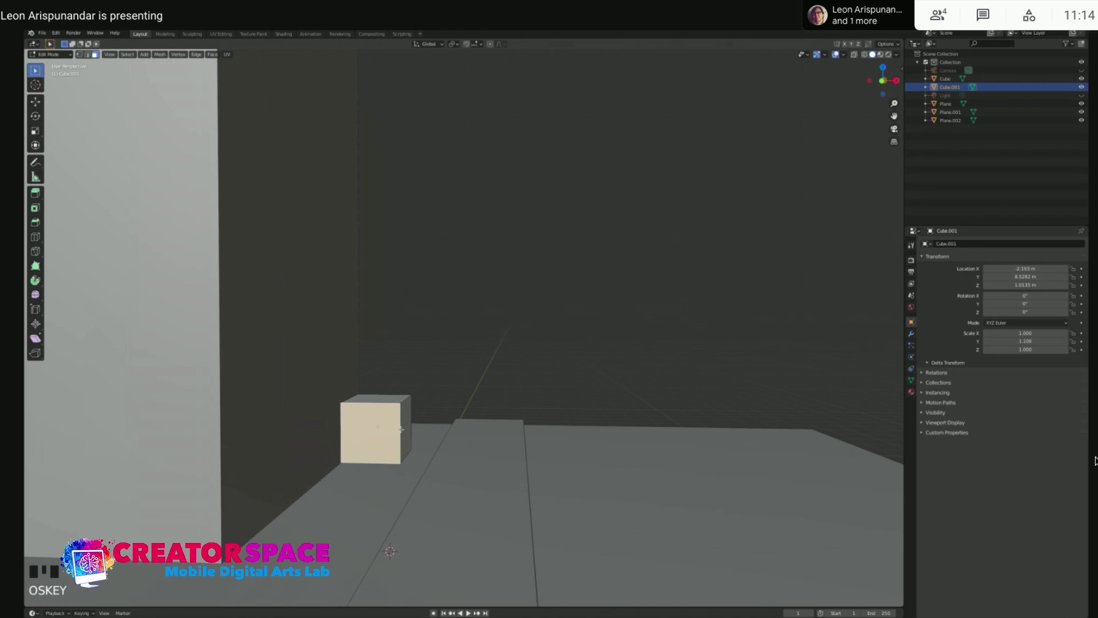
pyautogui.hotkey('ctrl', 'r')
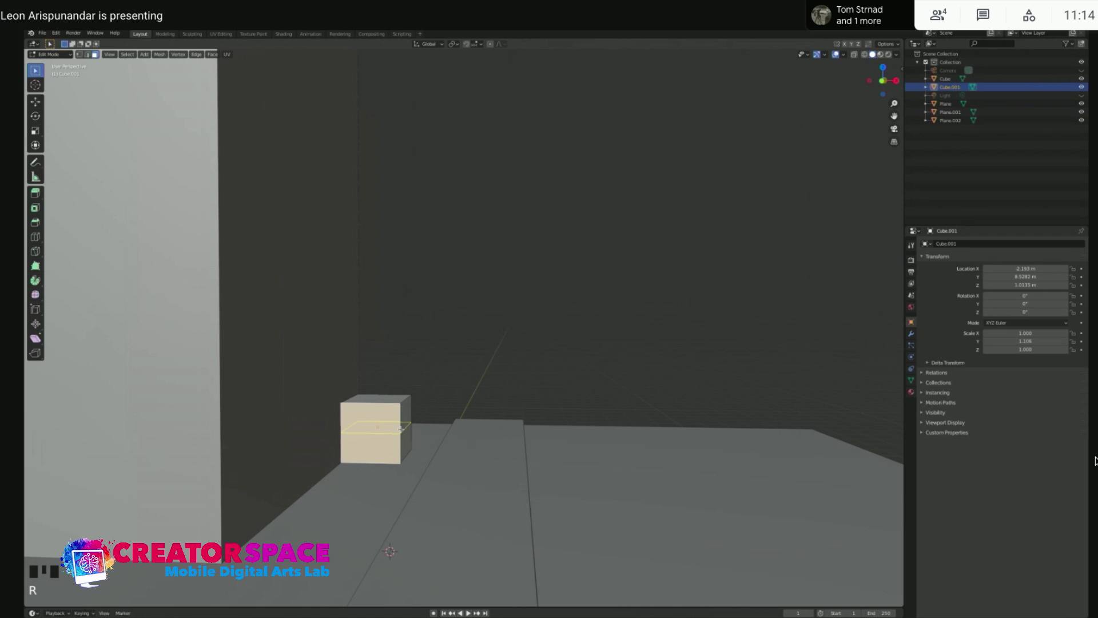
pyautogui.scroll(1, 401, 428)
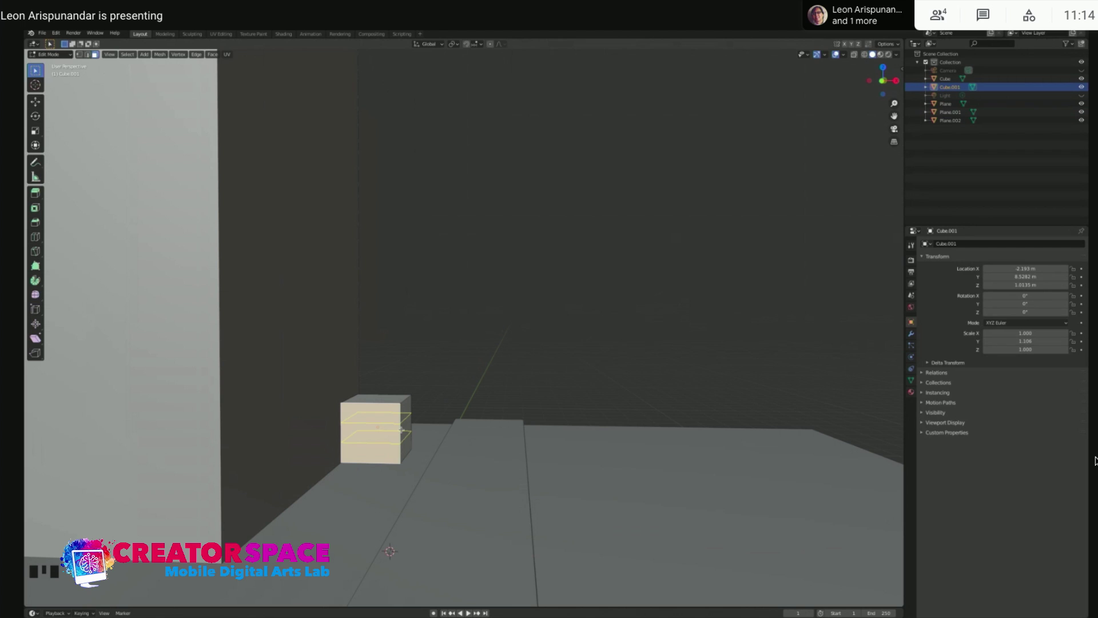
pyautogui.click(401, 430)
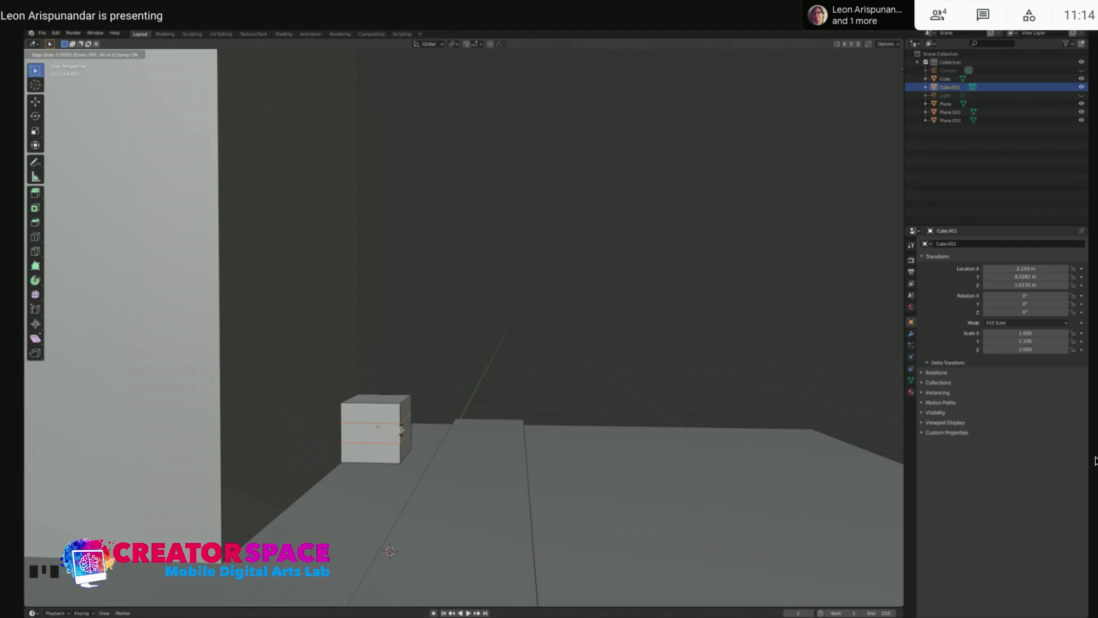
pyautogui.click(401, 430)
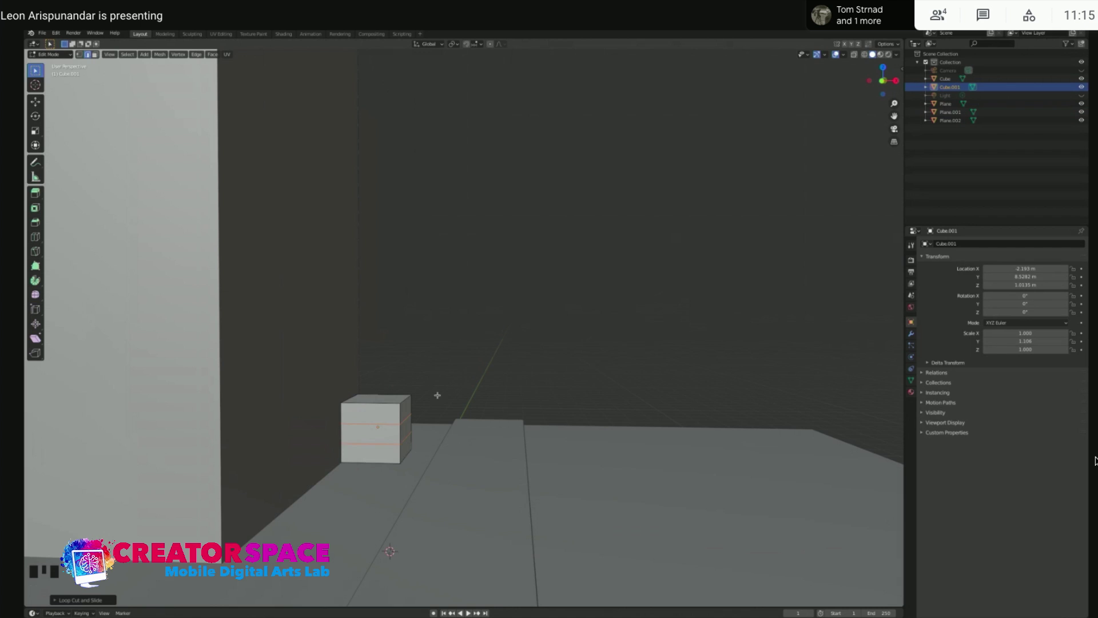
# Extrude the cube's lowest street-facing face outward about 0.94 m to form the bottom stair step
pyautogui.moveTo(437, 395); pyautogui.dragTo(420, 393, button='middle')
pyautogui.moveTo(439, 475)
pyautogui.mouseDown(button='middle')
pyautogui.moveTo(462, 474)
pyautogui.moveTo(427, 470)
pyautogui.mouseUp(button='middle')
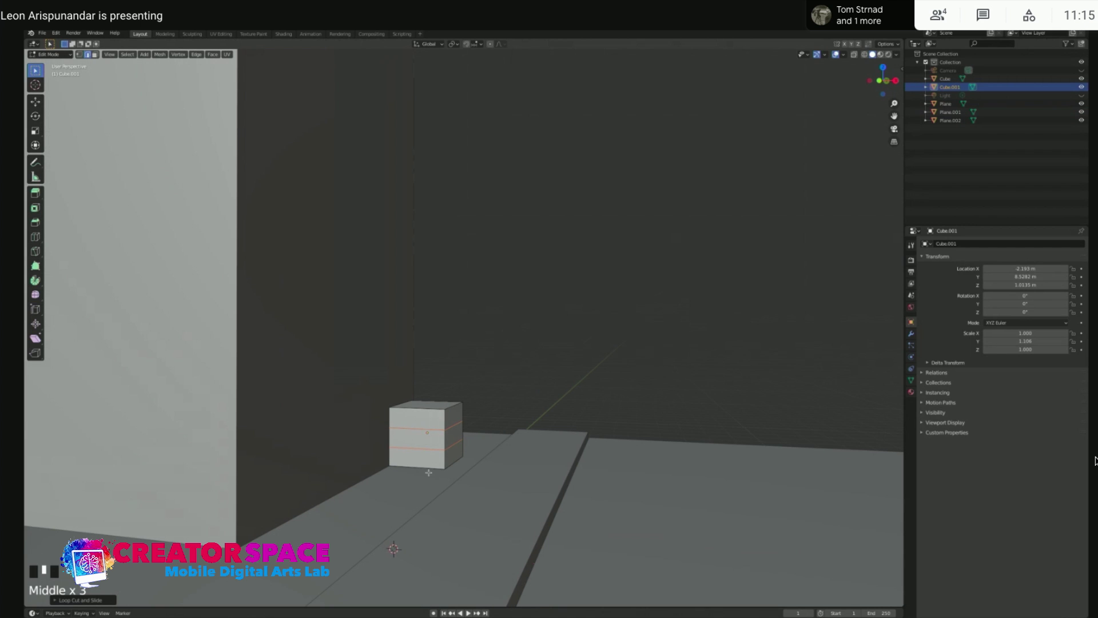
pyautogui.press('3')
pyautogui.click(465, 449)
pyautogui.moveTo(466, 447); pyautogui.dragTo(436, 438, button='middle')
pyautogui.press('e')
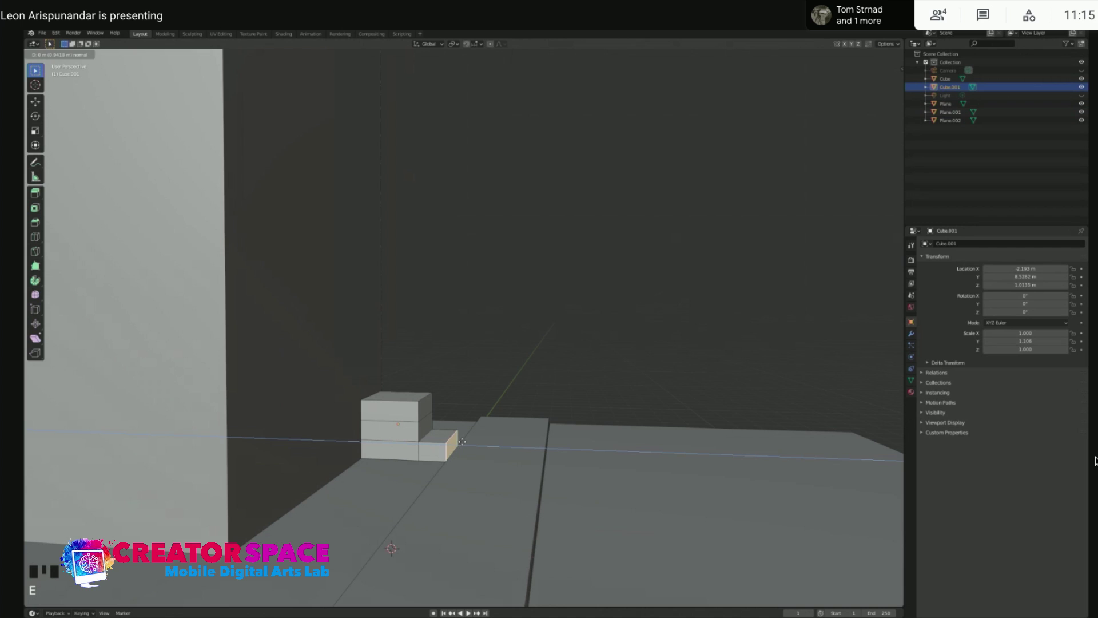
pyautogui.click(460, 441)
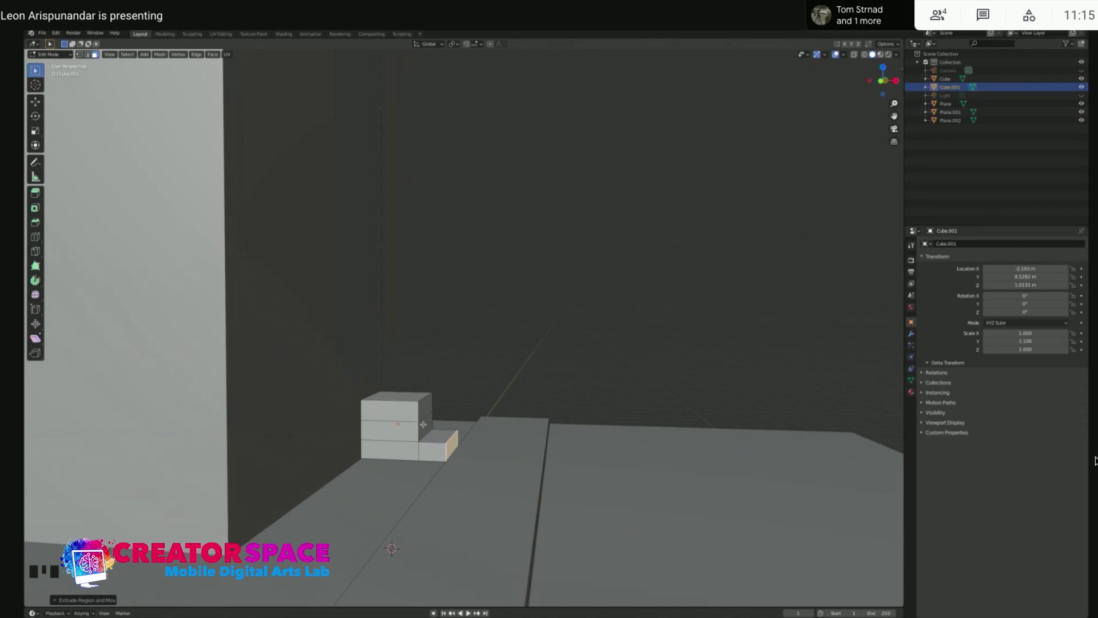
# Add one centred vertical loop cut through the three-tier block, parallel to the building wall
pyautogui.scroll(1, 444, 429)
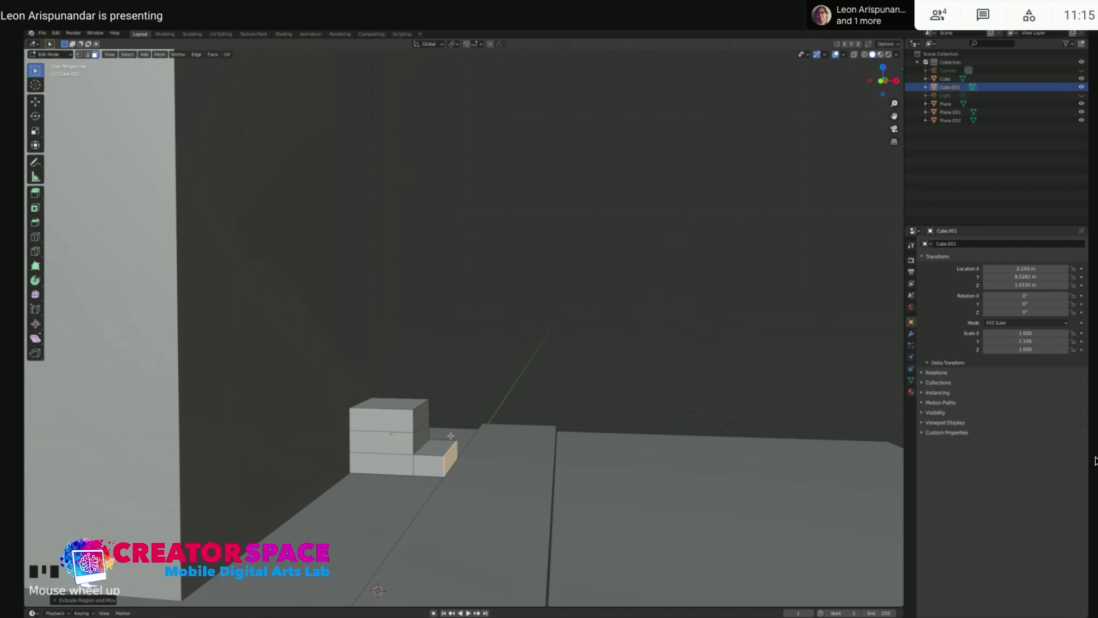
pyautogui.click(383, 430)
pyautogui.press('super+r')
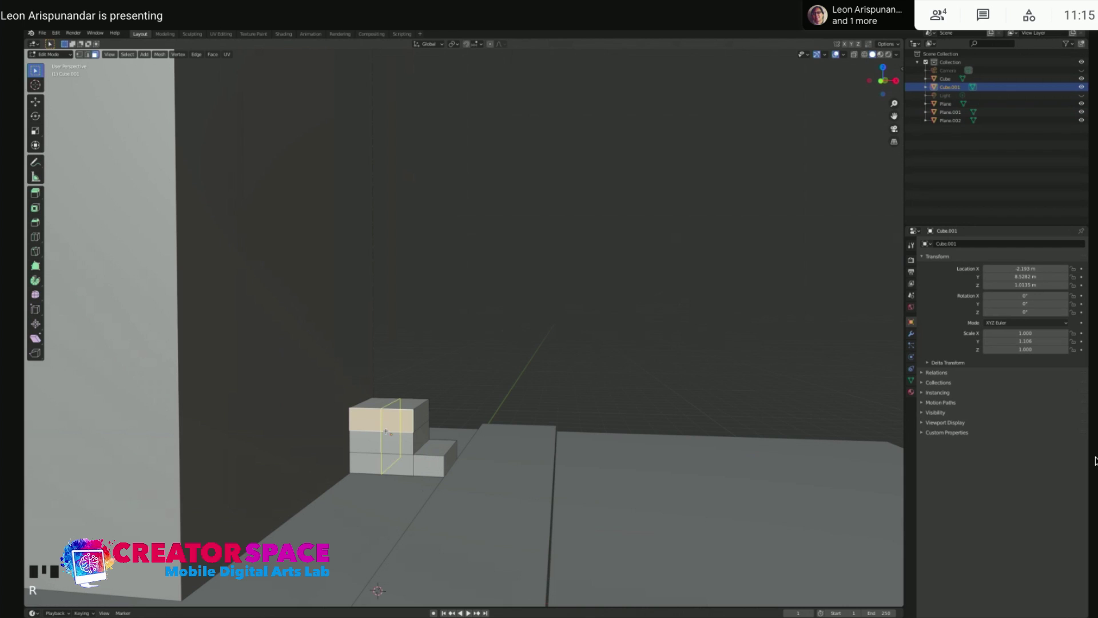
pyautogui.click(386, 430)
pyautogui.click(385, 432)
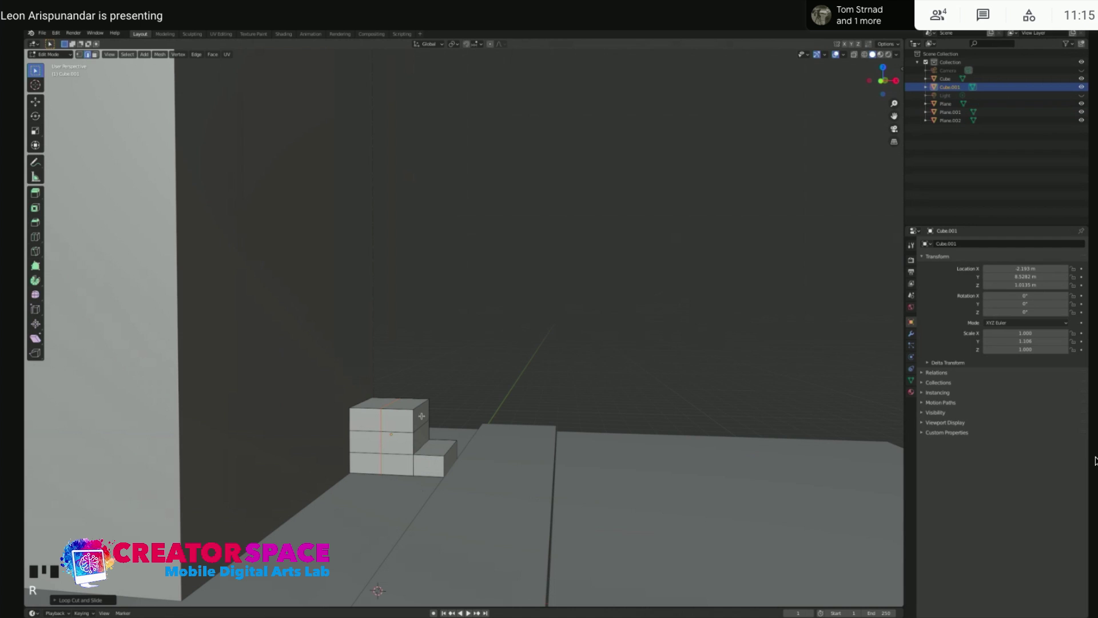
# Delete the top, front and both side faces of the top tier's street-side half to open up the middle step
pyautogui.moveTo(430, 398); pyautogui.dragTo(437, 436, button='middle')
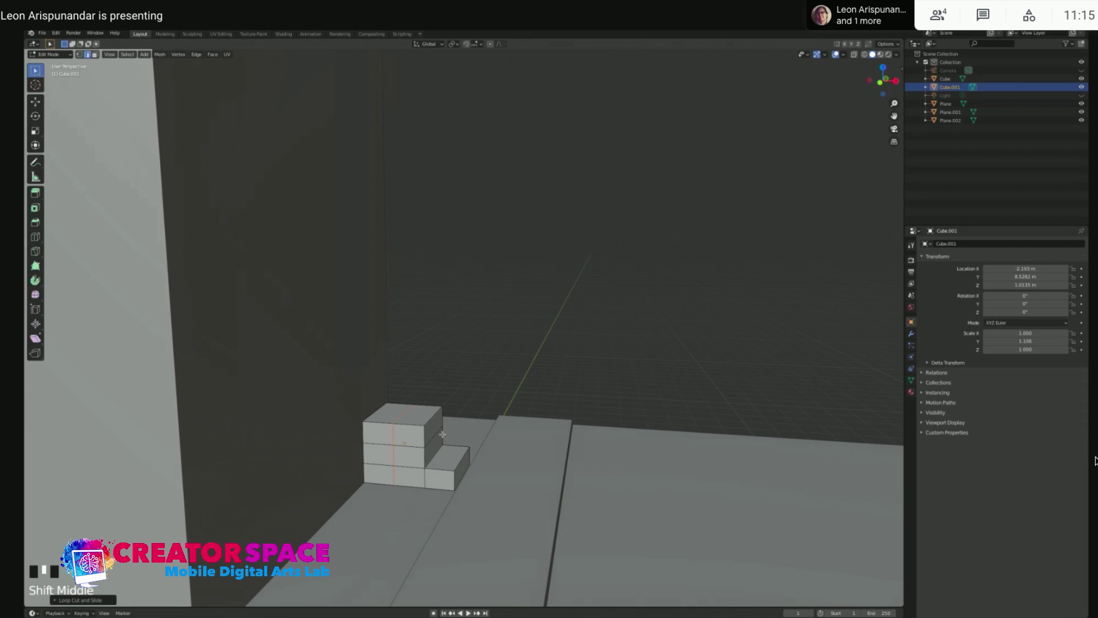
pyautogui.click(418, 433)
pyautogui.press('3')
pyautogui.click(413, 433)
pyautogui.keyDown('shift'); pyautogui.click(416, 413); pyautogui.keyUp('shift')
pyautogui.keyDown('shift'); pyautogui.click(434, 427); pyautogui.keyUp('shift')
pyautogui.moveTo(724, 391); pyautogui.dragTo(234, 387, button='middle')
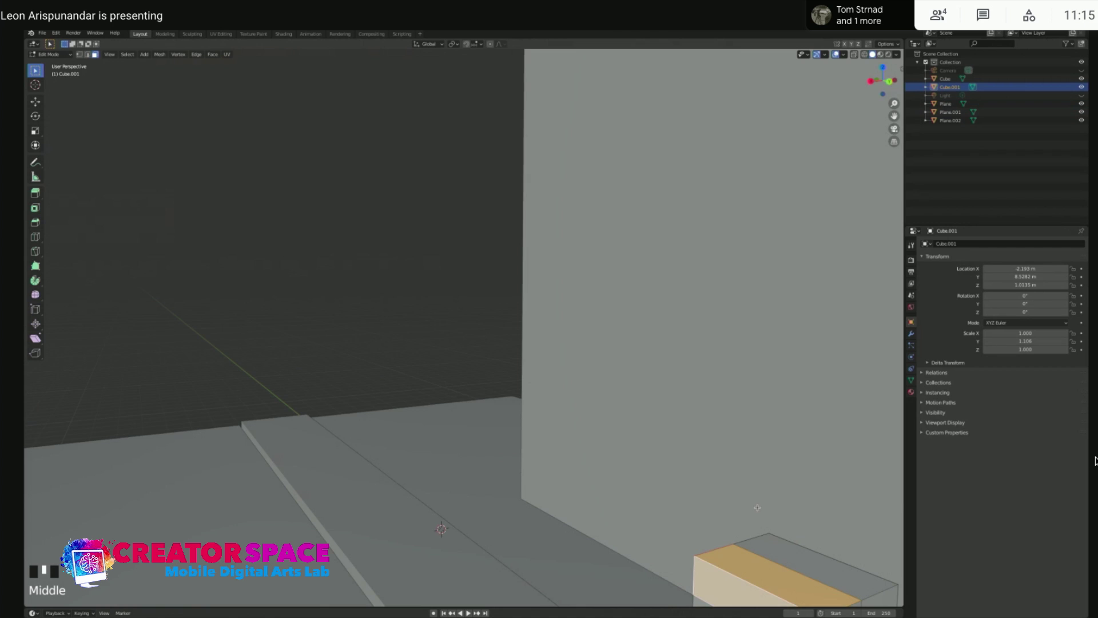
pyautogui.keyDown('shift'); pyautogui.moveTo(757, 507); pyautogui.dragTo(624, 433, button='middle'); pyautogui.keyUp('shift')
pyautogui.keyDown('shift'); pyautogui.click(654, 504); pyautogui.keyUp('shift')
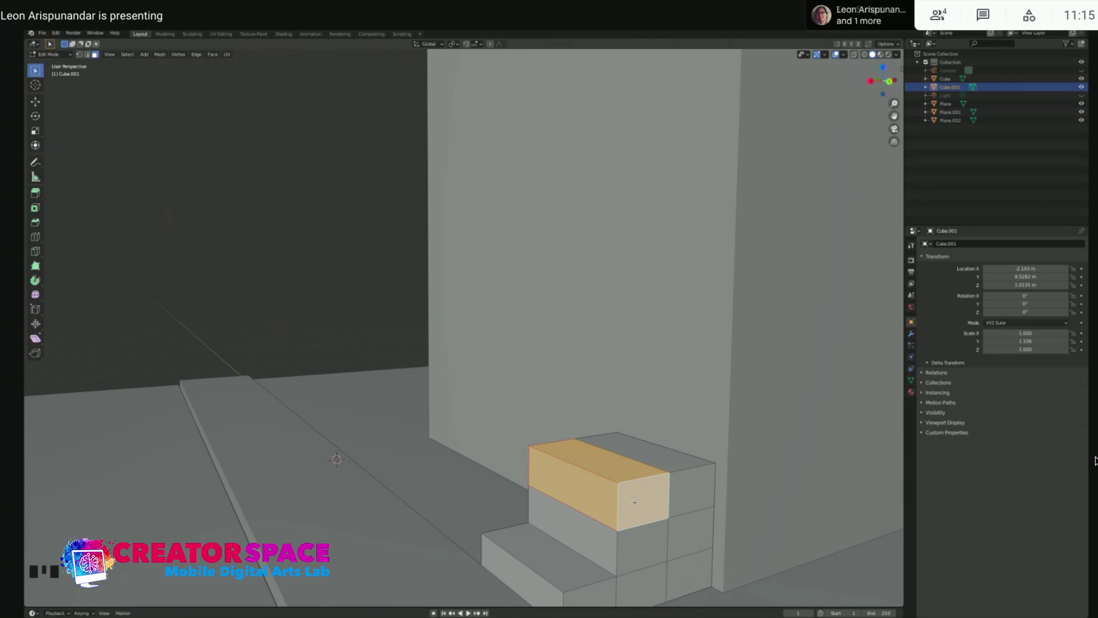
pyautogui.press('Delete')
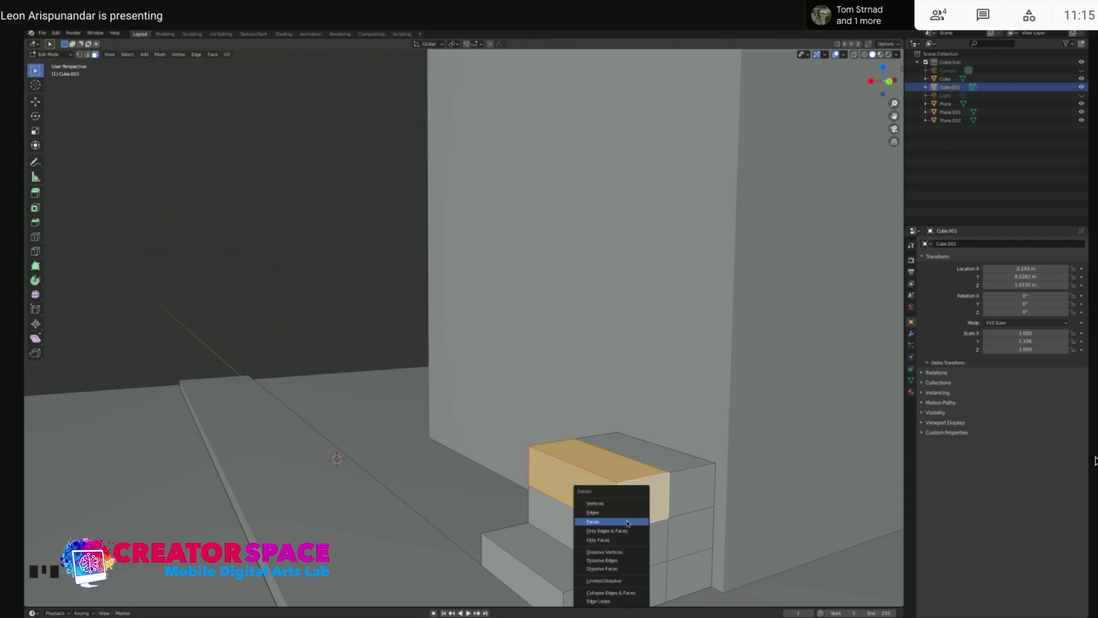
pyautogui.click(628, 523)
pyautogui.moveTo(527, 473); pyautogui.dragTo(627, 472, button='middle')
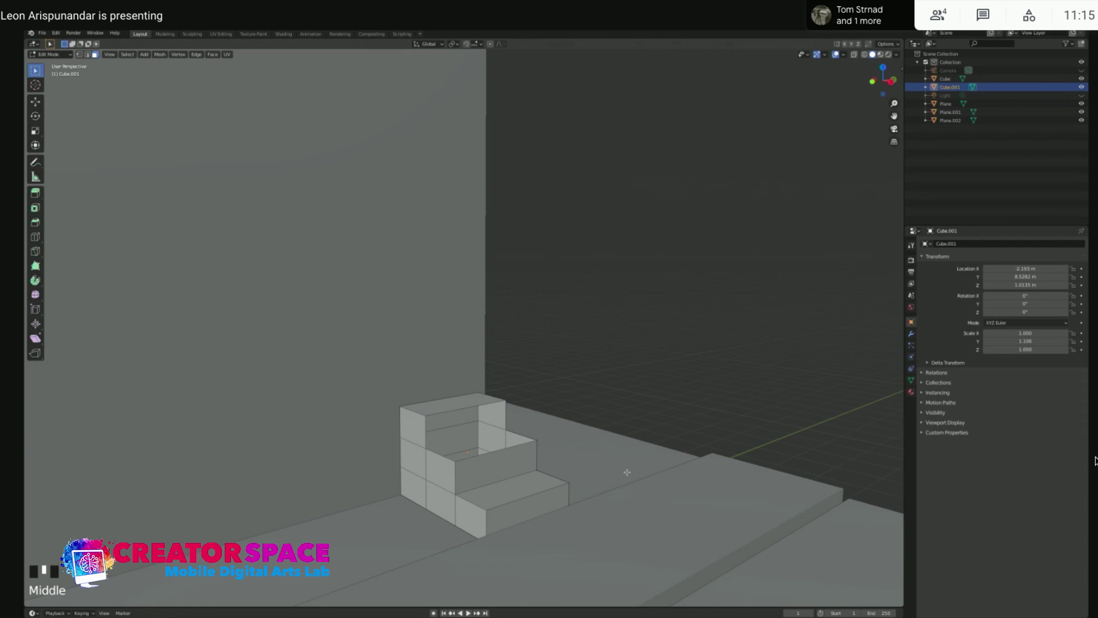
# Fill the open top of the middle stair step with a face from its side and front edges
pyautogui.scroll(2, 436, 507)
pyautogui.click(532, 477)
pyautogui.keyDown('shift'); pyautogui.click(544, 469); pyautogui.keyUp('shift')
pyautogui.keyDown('shift'); pyautogui.click(546, 485); pyautogui.keyUp('shift')
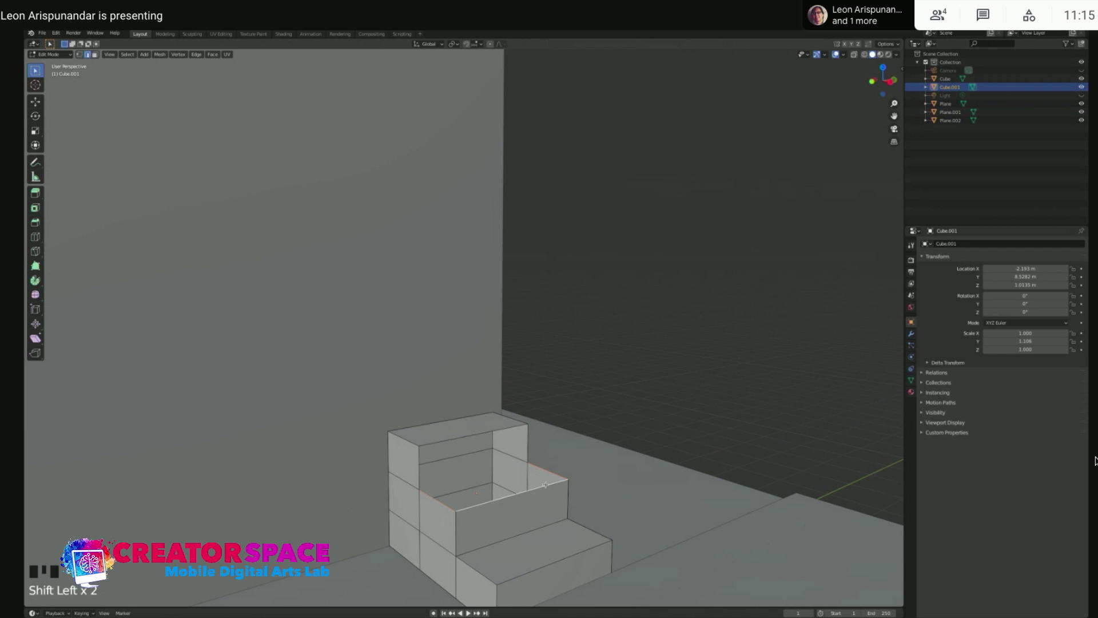
pyautogui.press('f')
pyautogui.click(499, 485)
# Fill the open riser between the middle and top stair steps with a face from its surrounding edges
pyautogui.click(422, 464)
pyautogui.keyDown('shift'); pyautogui.click(434, 444); pyautogui.keyUp('shift')
pyautogui.keyDown('shift'); pyautogui.click(525, 440); pyautogui.keyUp('shift')
pyautogui.keyDown('shift'); pyautogui.click(501, 470); pyautogui.keyUp('shift')
pyautogui.press('f')
pyautogui.click(501, 471)
pyautogui.scroll(-2, 578, 495)
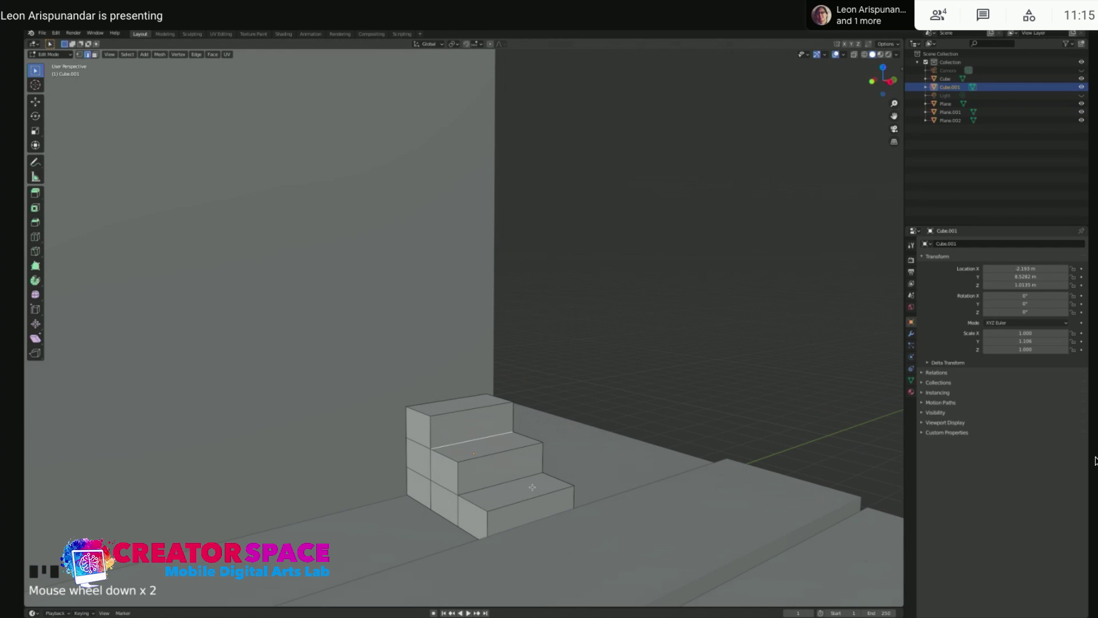
# In Object Mode, scale the stairs along X to about 1.09 so the bottom step reaches the raised sidewalk's edge
pyautogui.moveTo(532, 487); pyautogui.dragTo(566, 478, button='middle')
pyautogui.press('KP_1')
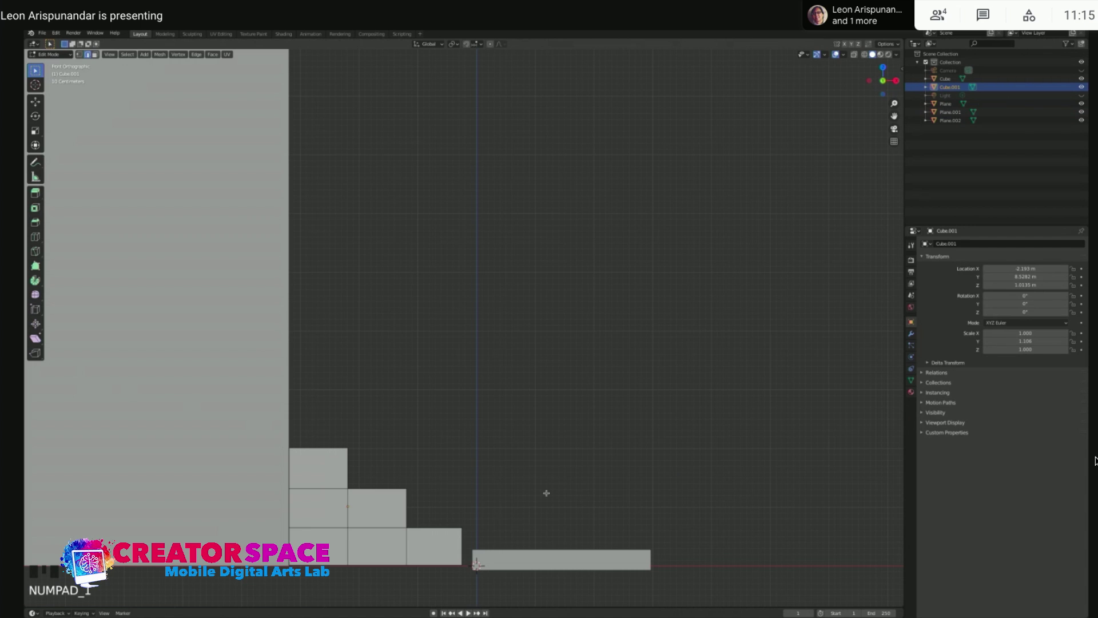
pyautogui.scroll(-2, 513, 544)
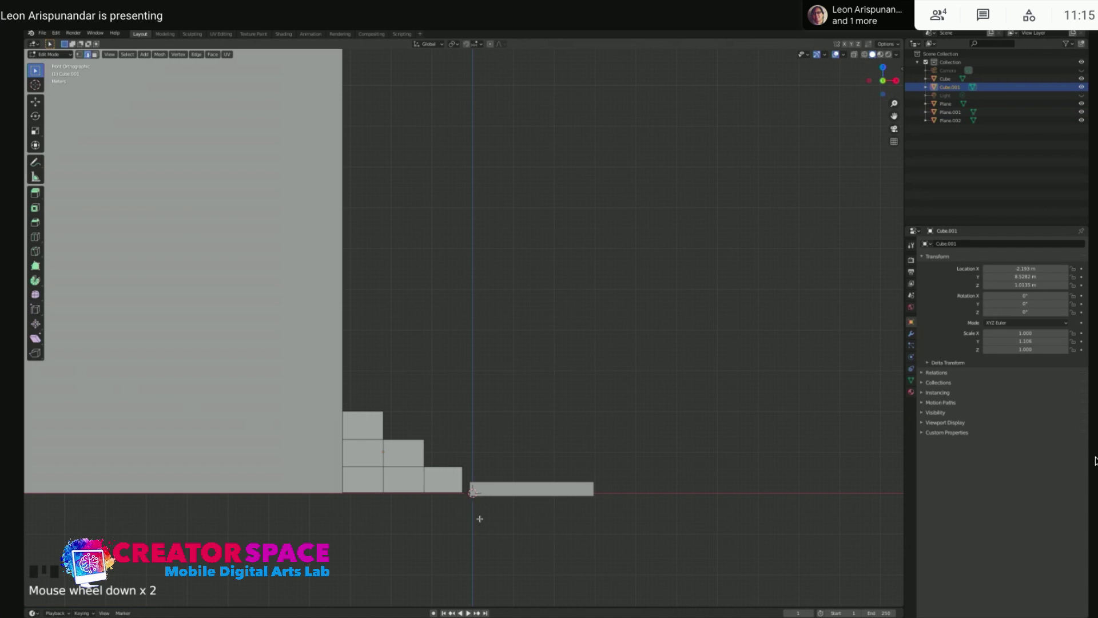
pyautogui.press('Tab')
pyautogui.click(434, 479)
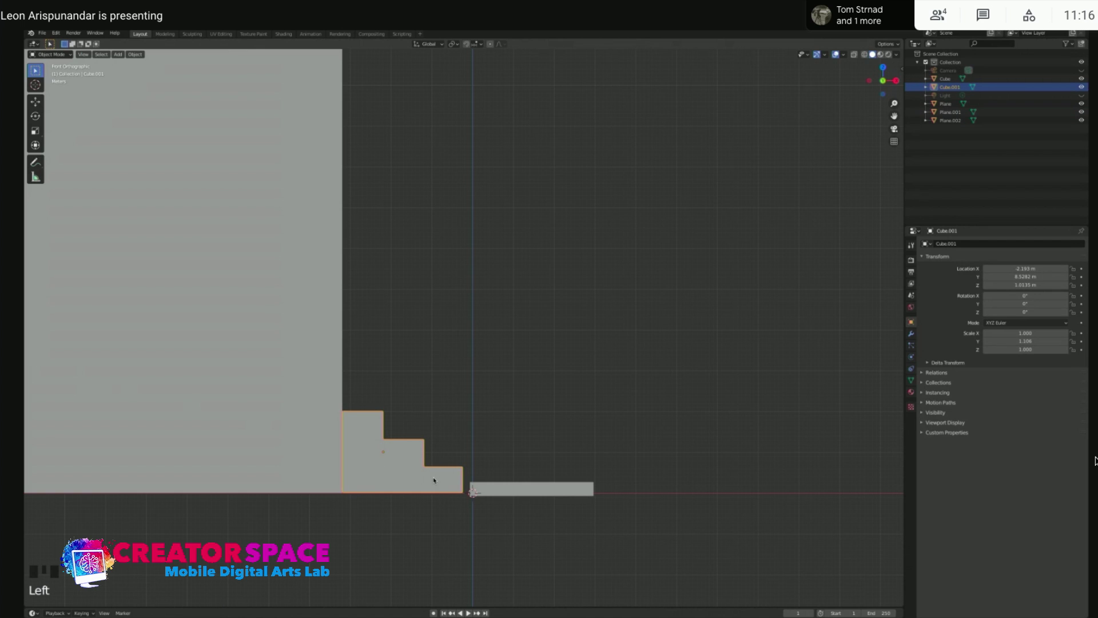
pyautogui.press('s')
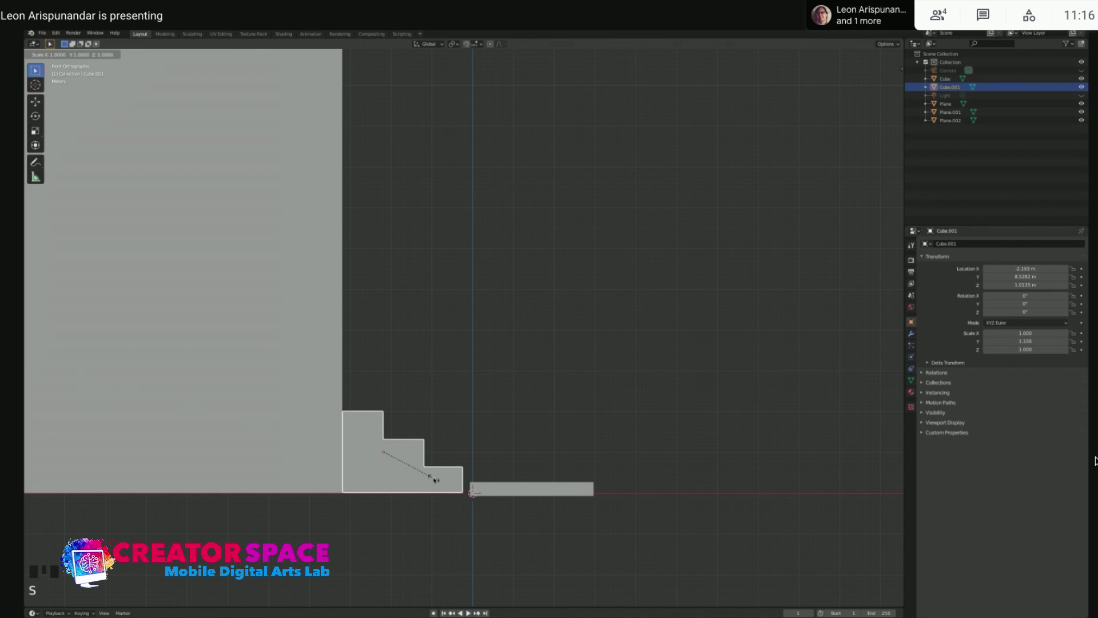
pyautogui.press('x')
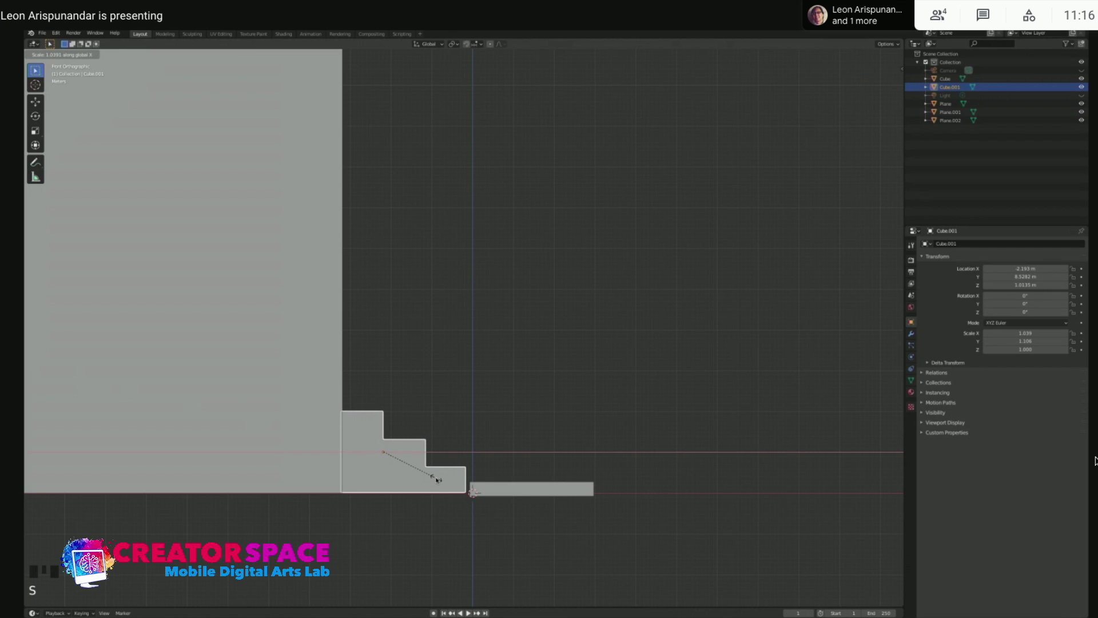
pyautogui.click(440, 479)
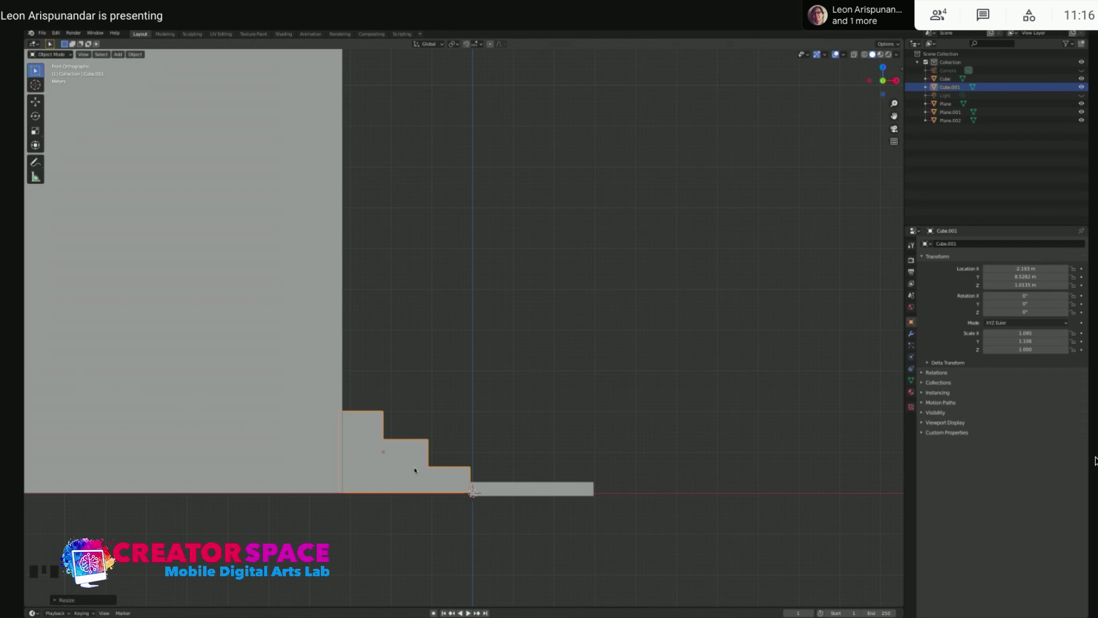
# From the right orthographic view, widen the stairs by scaling them along Y to about 1.31
pyautogui.moveTo(523, 407)
pyautogui.mouseDown(button='middle')
pyautogui.moveTo(615, 314)
pyautogui.moveTo(367, 376)
pyautogui.moveTo(535, 403)
pyautogui.mouseUp(button='middle')
pyautogui.click(460, 435)
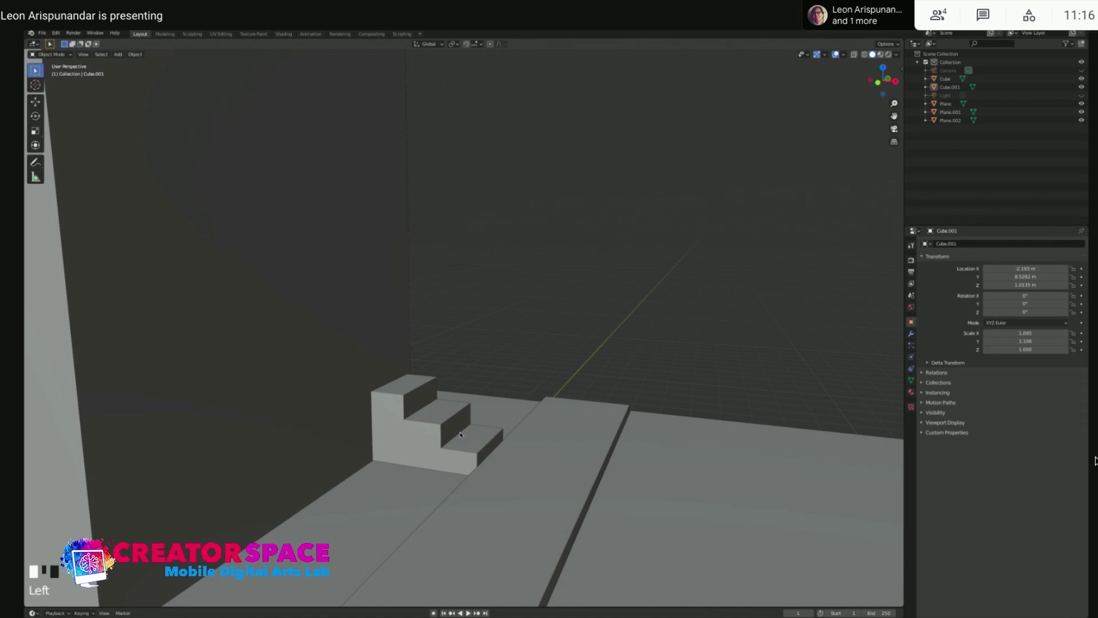
pyautogui.click(575, 324)
pyautogui.scroll(-2, 569, 399)
pyautogui.keyDown('shift'); pyautogui.moveTo(631, 421); pyautogui.dragTo(543, 424, button='middle'); pyautogui.keyUp('shift')
pyautogui.moveTo(545, 321); pyautogui.dragTo(532, 378, button='middle')
pyautogui.click(454, 306)
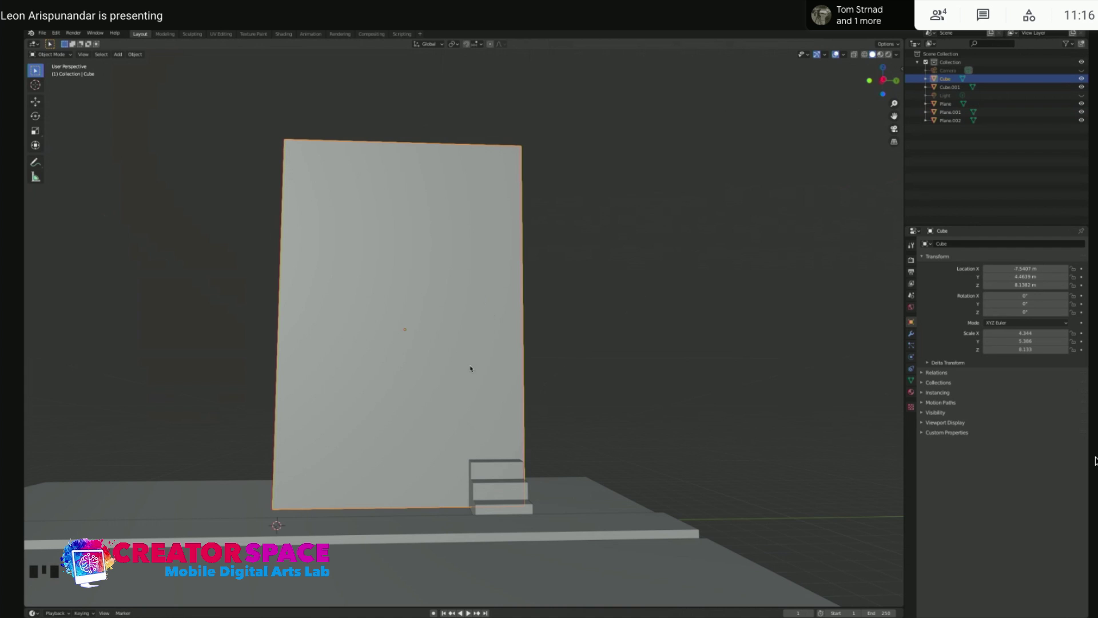
pyautogui.press('KP_3')
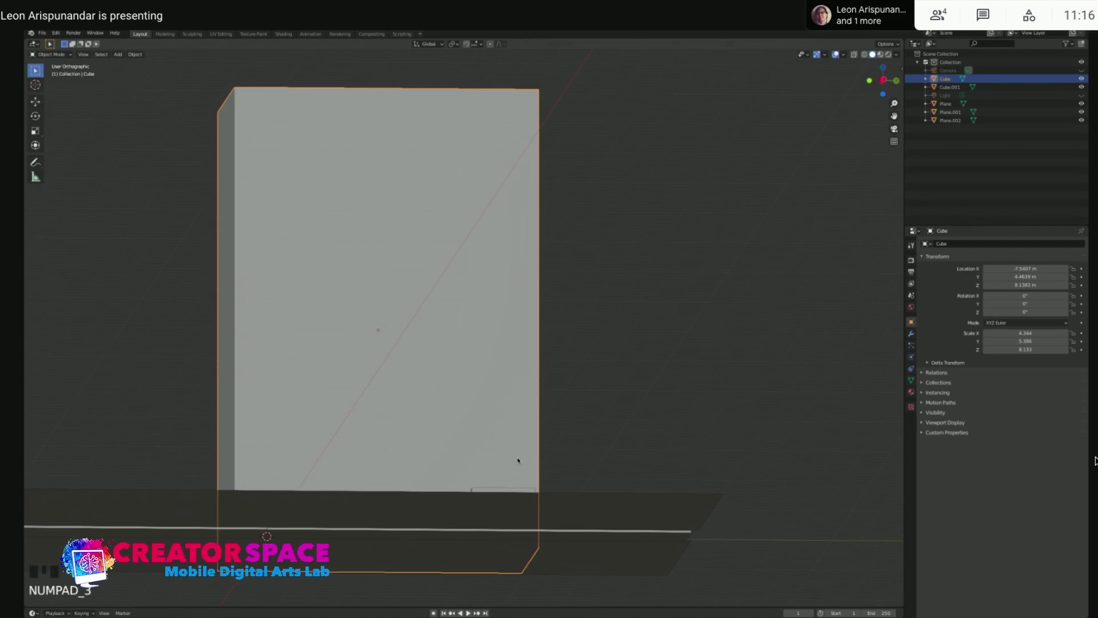
pyautogui.click(514, 411)
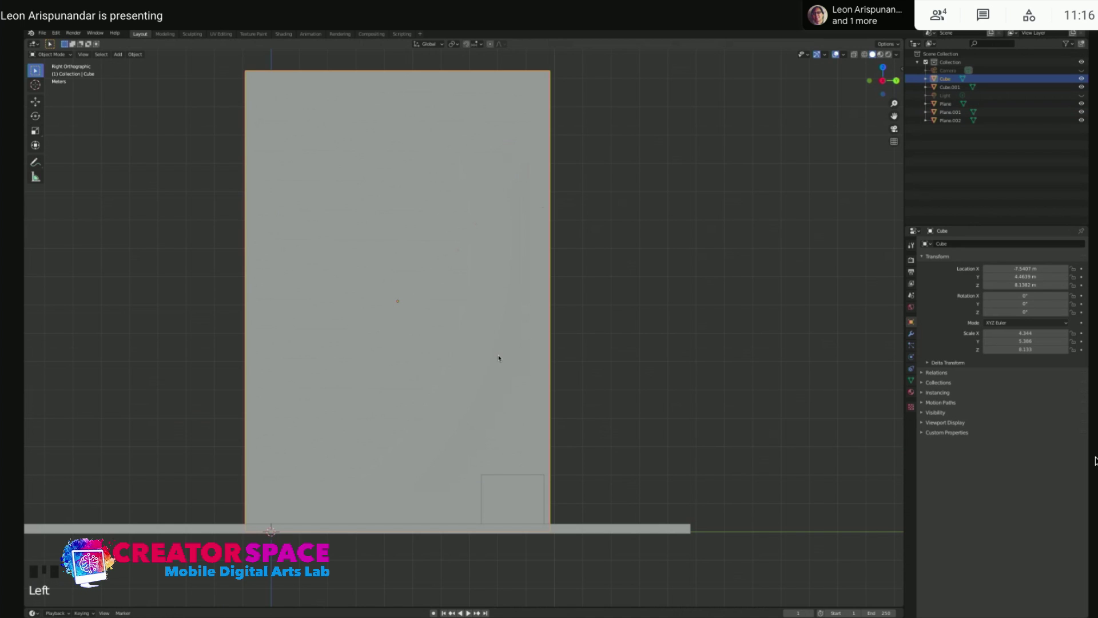
pyautogui.click(523, 474)
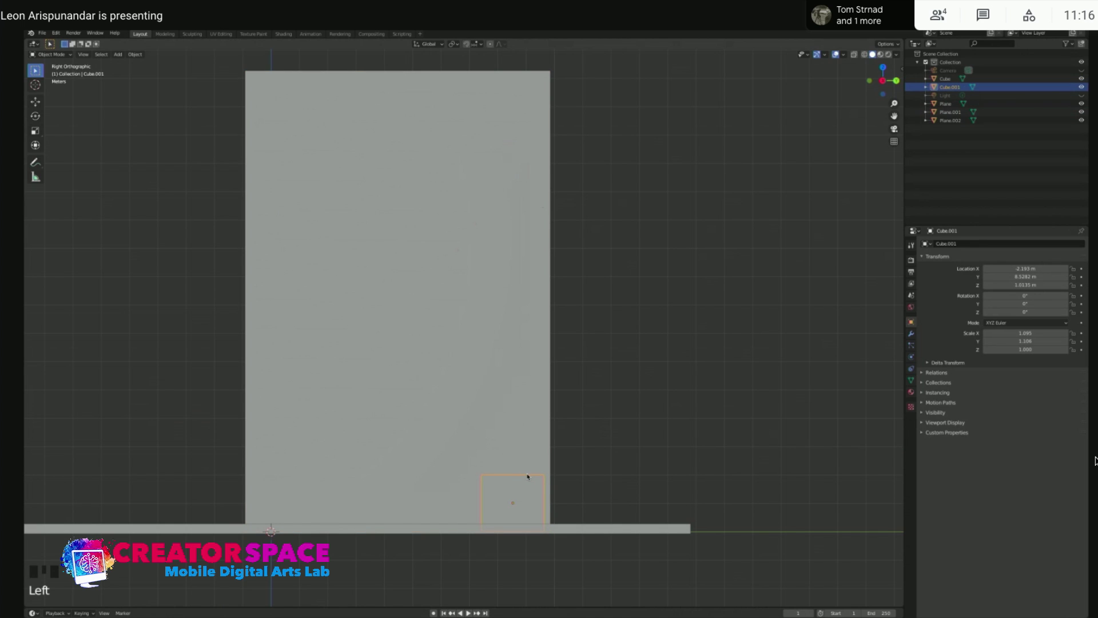
pyautogui.press('s')
pyautogui.press('y')
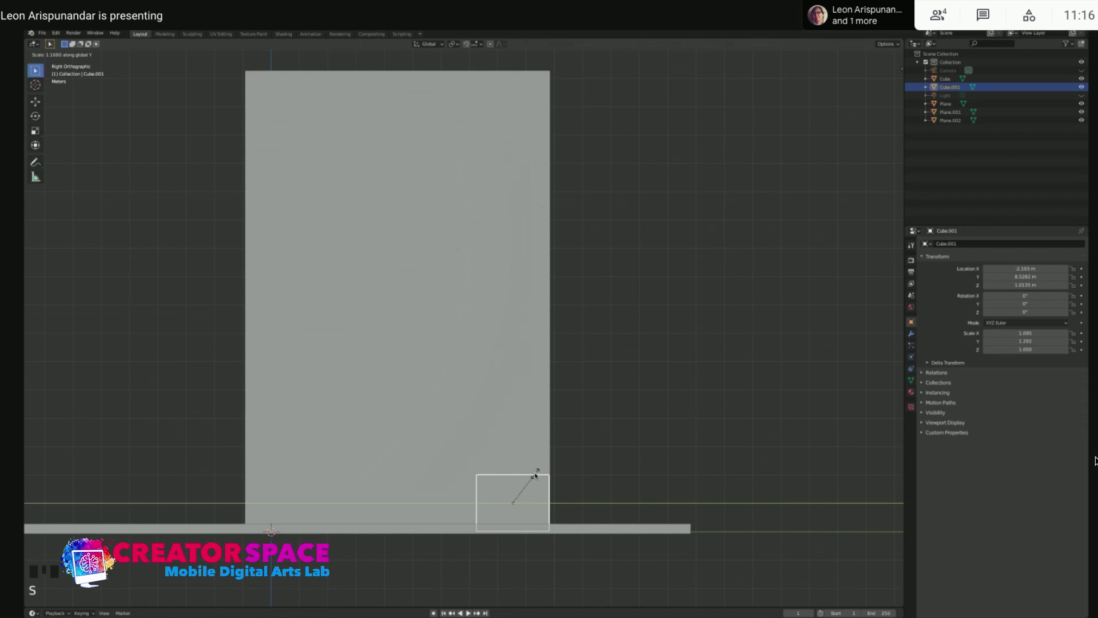
pyautogui.click(537, 479)
# Move the stairs about 0.48 m along the facade, inward from the building's corner
pyautogui.press('g')
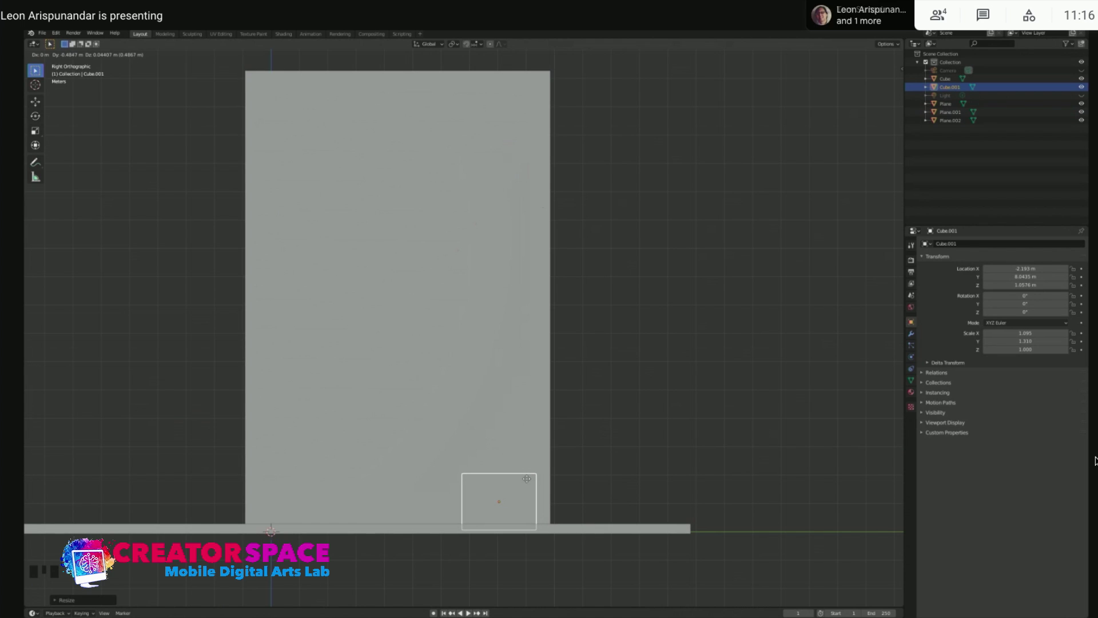
pyautogui.click(526, 478)
pyautogui.click(507, 383)
pyautogui.click(507, 384)
pyautogui.moveTo(417, 387)
pyautogui.mouseDown(button='middle')
pyautogui.moveTo(446, 397)
pyautogui.moveTo(419, 394)
pyautogui.mouseUp(button='middle')
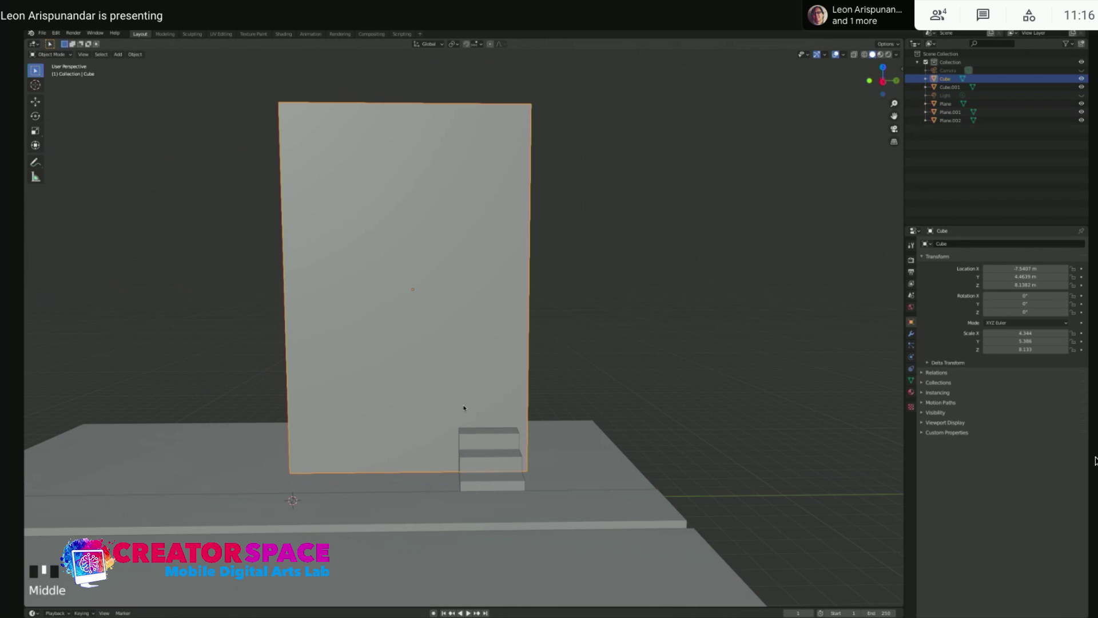
pyautogui.click(561, 354)
pyautogui.moveTo(541, 385); pyautogui.dragTo(521, 383, button='middle')
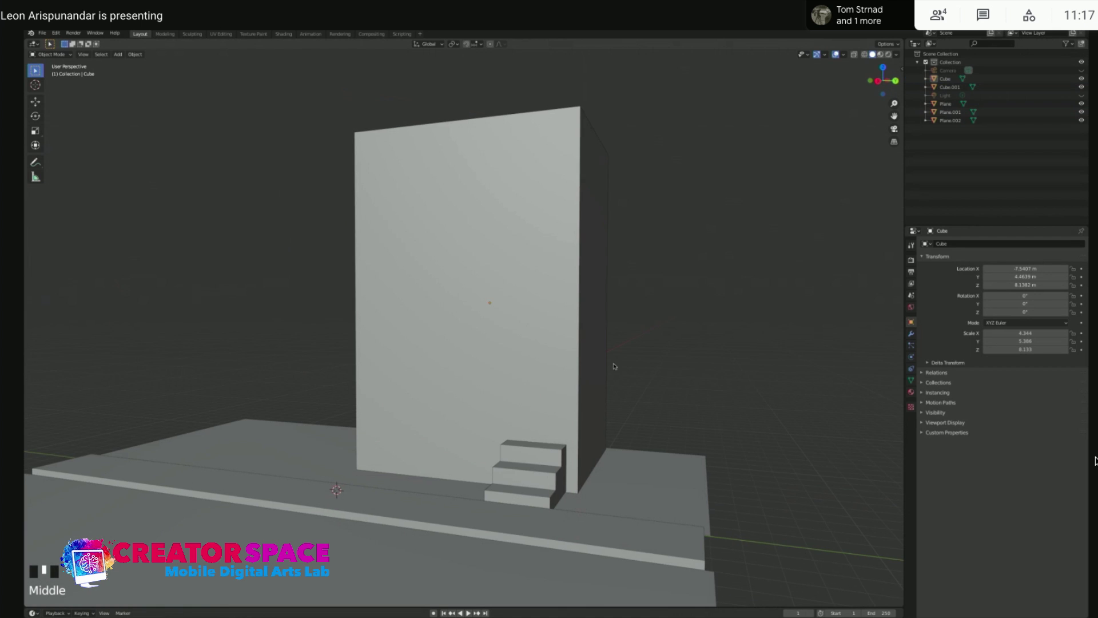
pyautogui.moveTo(613, 366); pyautogui.dragTo(681, 371, button='middle')
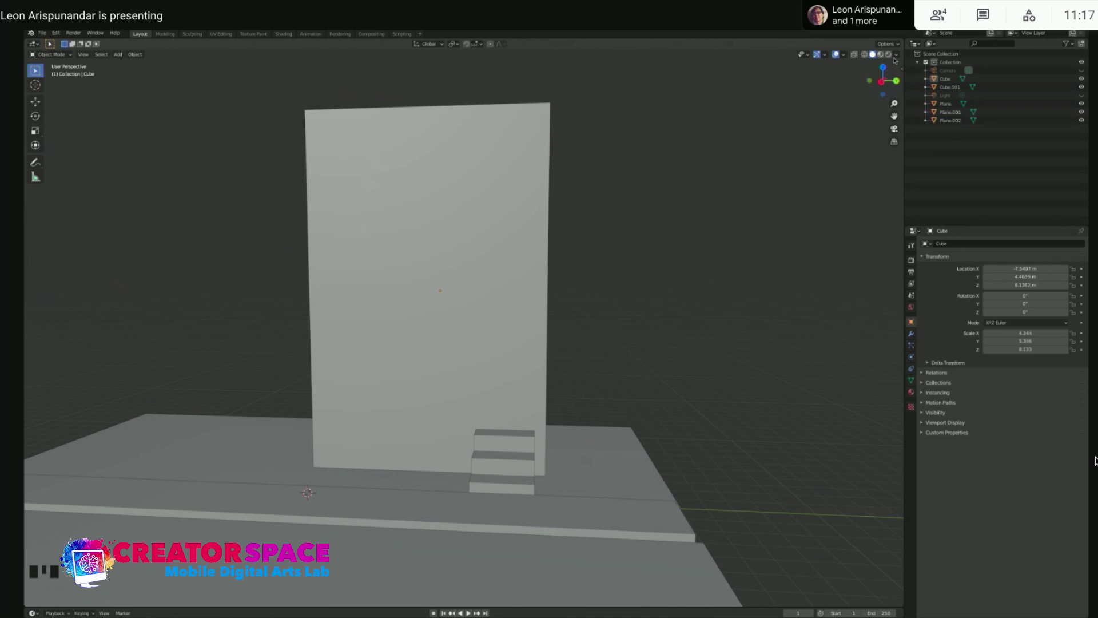
# Set the solid viewport shading to MatCap lighting with Random object colours and the Theme background
pyautogui.click(895, 55)
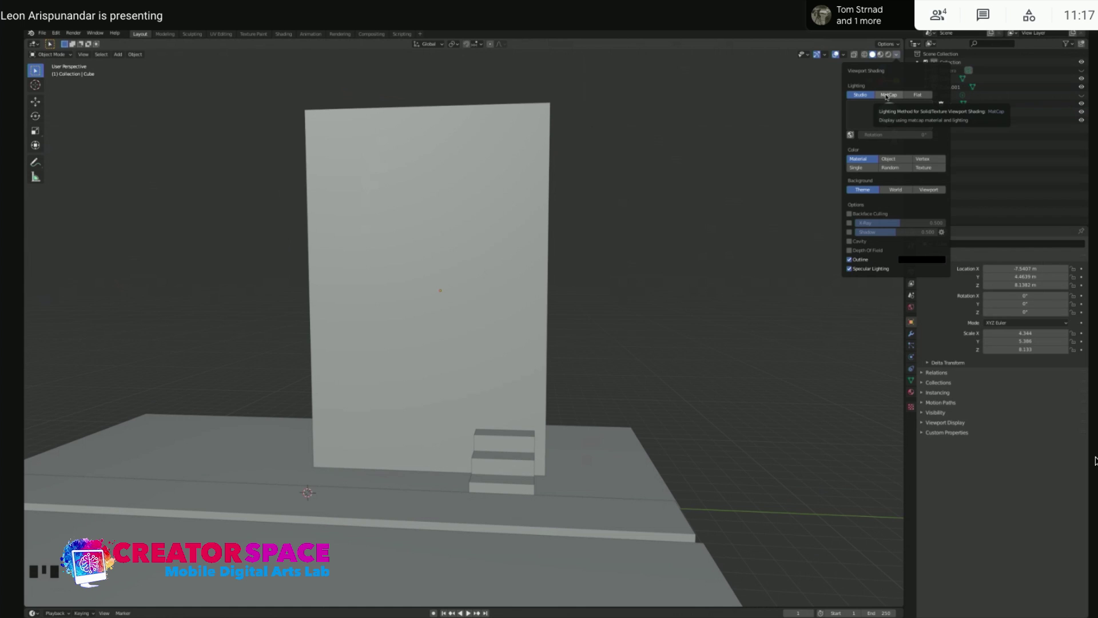
pyautogui.click(896, 56)
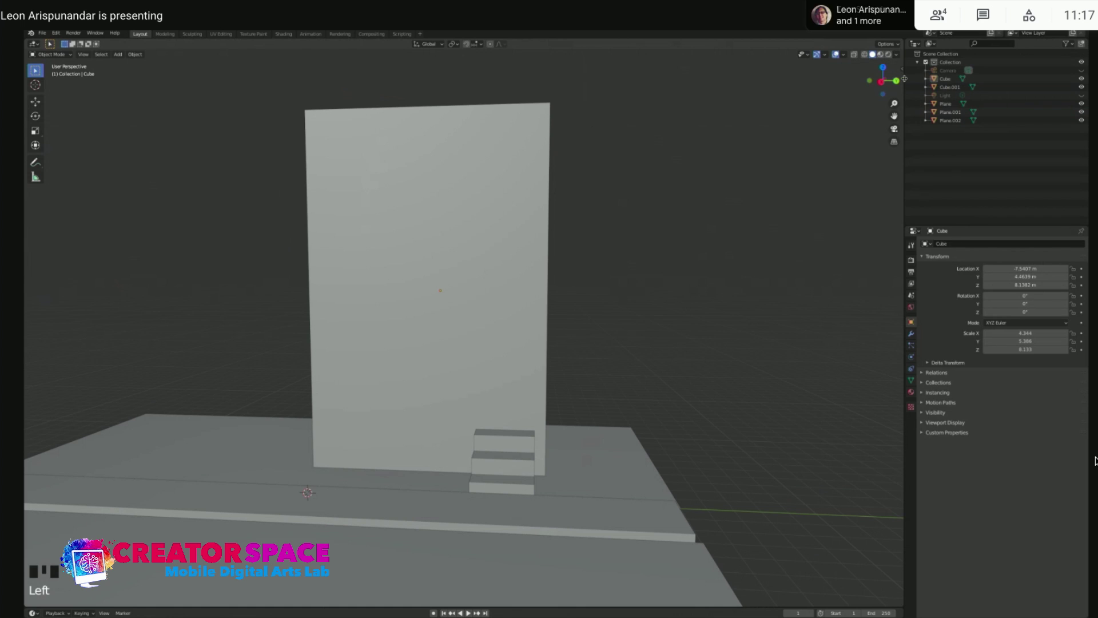
pyautogui.click(896, 55)
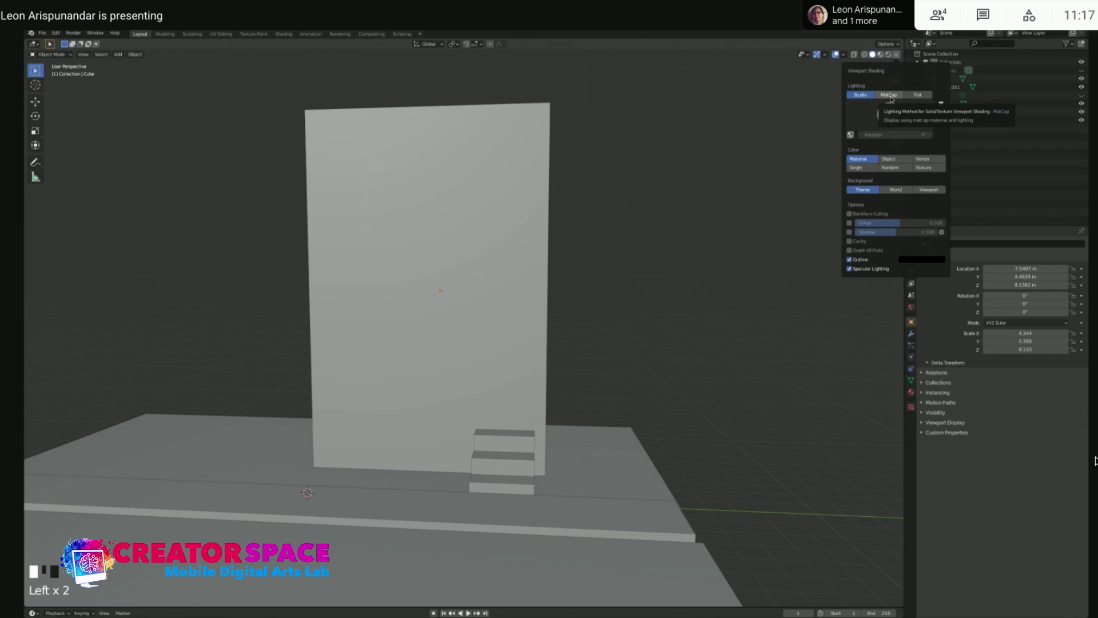
pyautogui.click(889, 96)
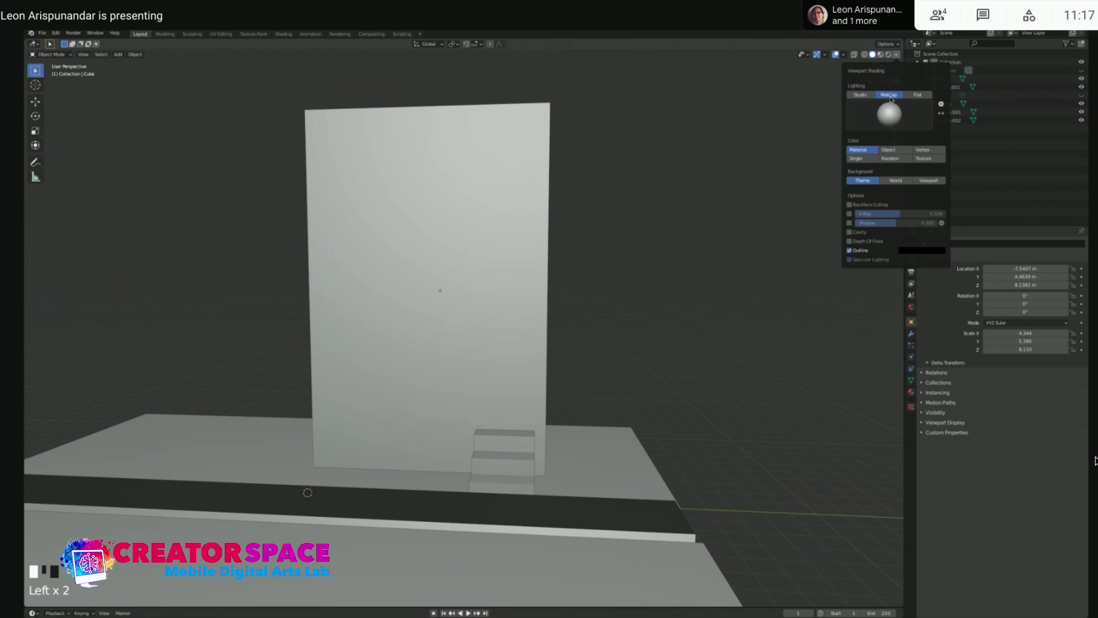
pyautogui.click(896, 160)
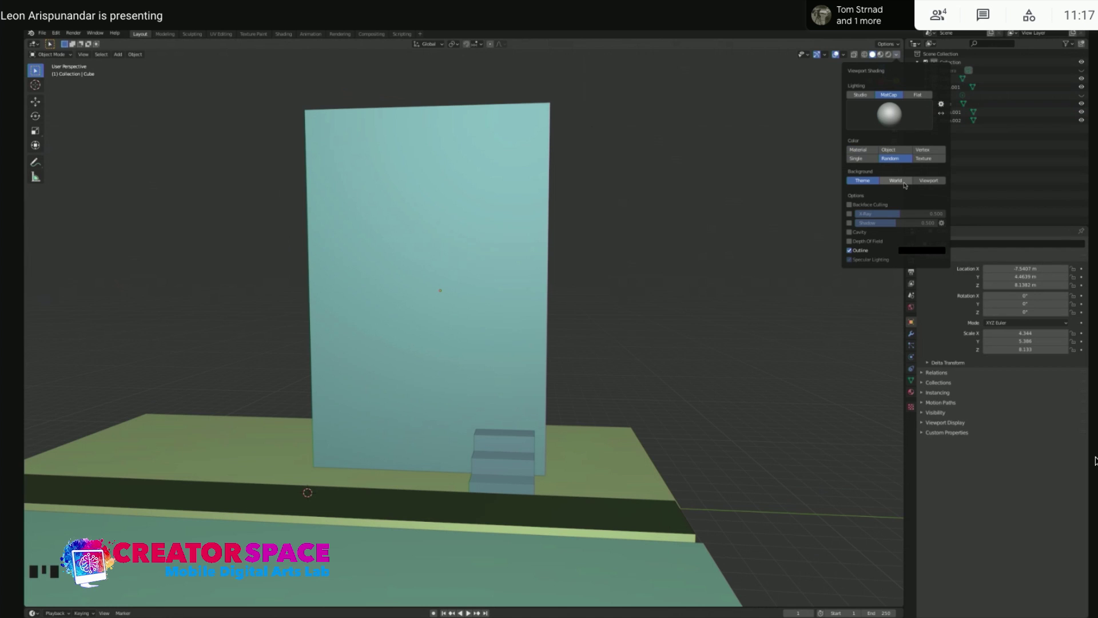
pyautogui.click(902, 182)
pyautogui.click(867, 182)
pyautogui.click(695, 218)
# Examine the coloured building, stairs, sidewalk and street from several angles to check their proportions and placement
pyautogui.moveTo(606, 278); pyautogui.dragTo(593, 401, button='middle')
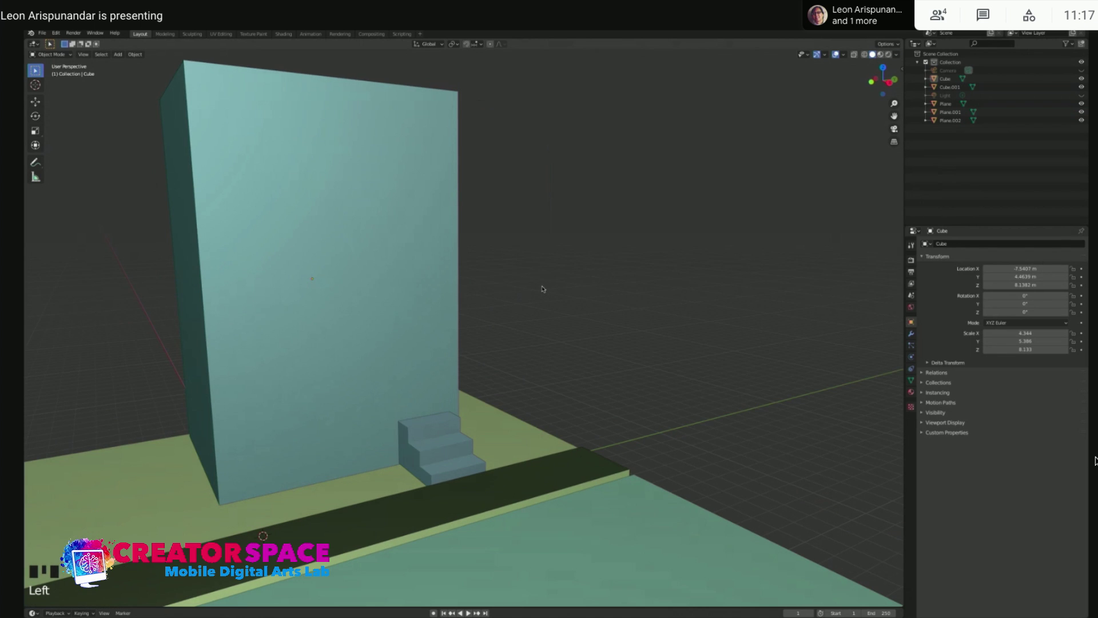
pyautogui.scroll(-1, 366, 352)
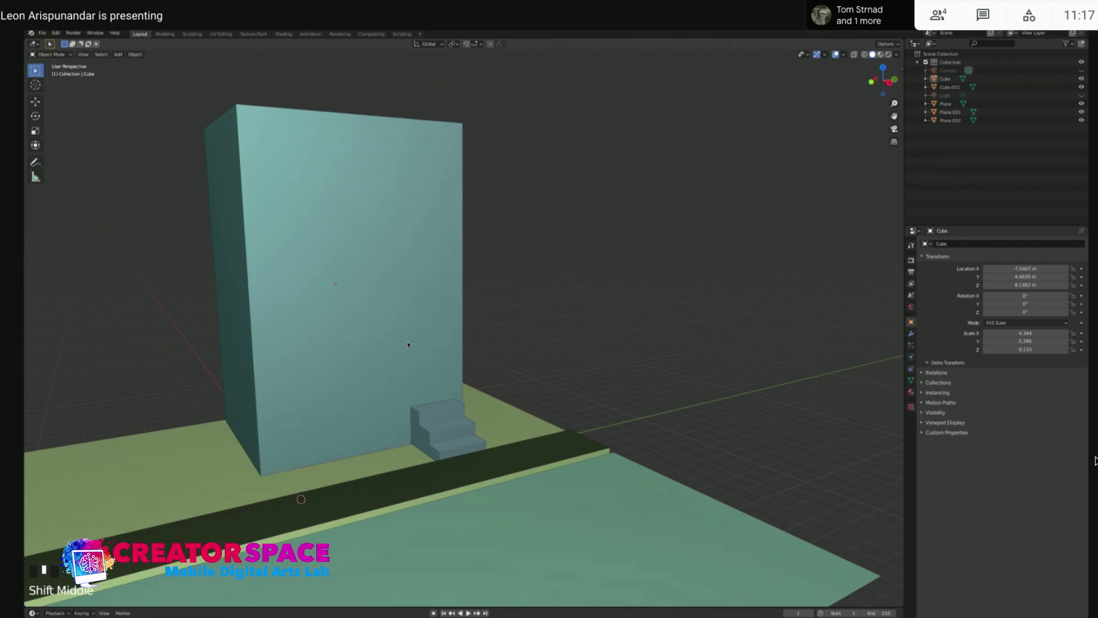
pyautogui.keyDown('shift'); pyautogui.moveTo(366, 351); pyautogui.dragTo(521, 322, button='middle'); pyautogui.keyUp('shift')
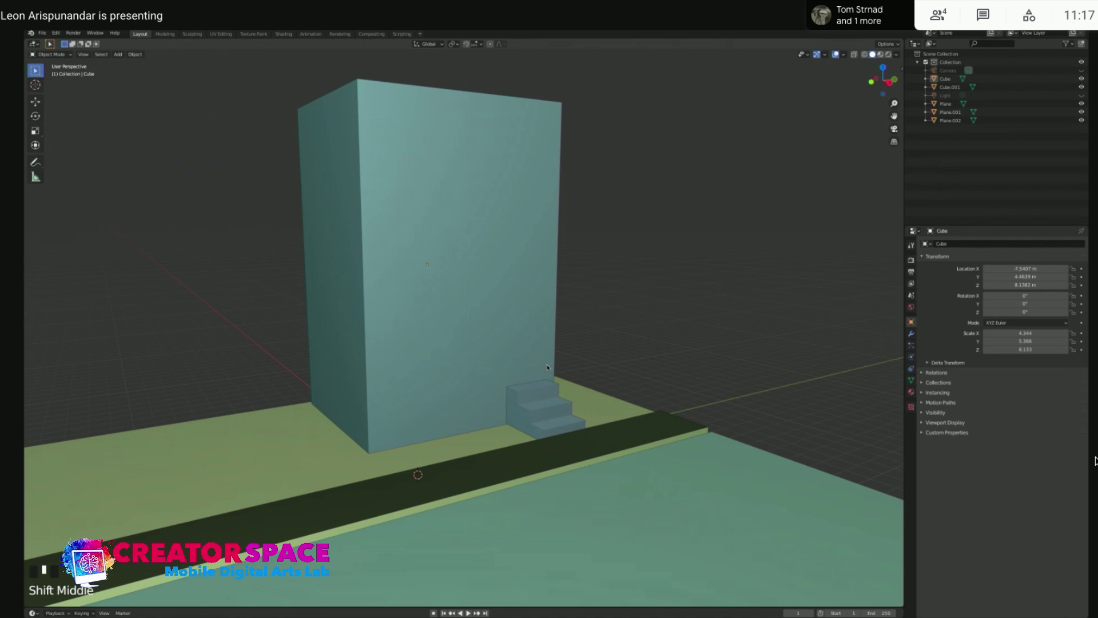
pyautogui.click(634, 325)
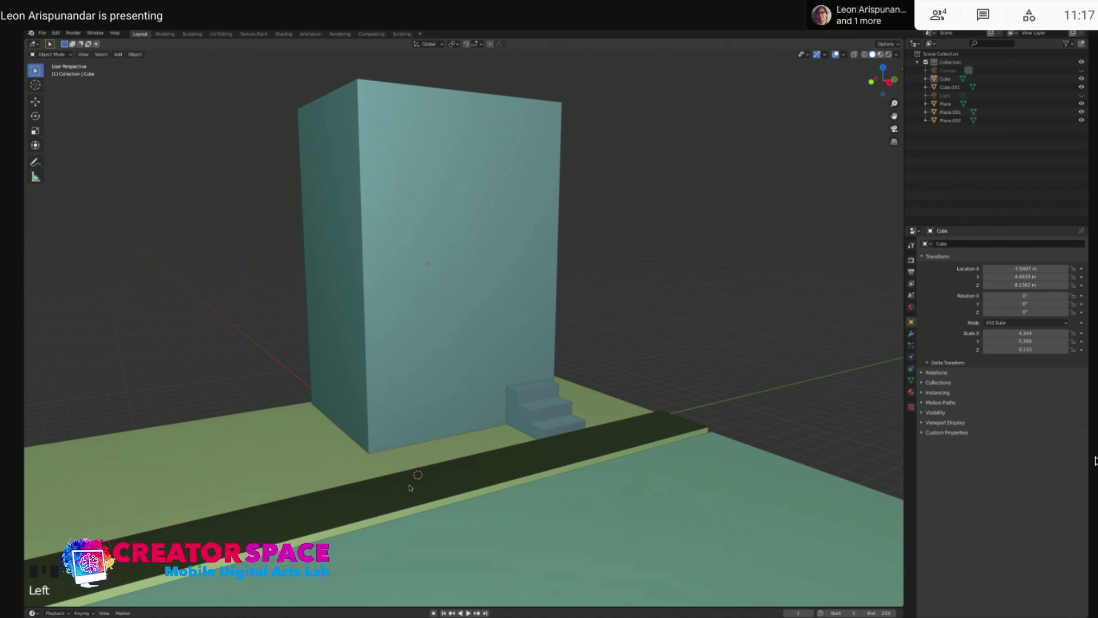
pyautogui.moveTo(462, 468); pyautogui.dragTo(561, 403, button='middle')
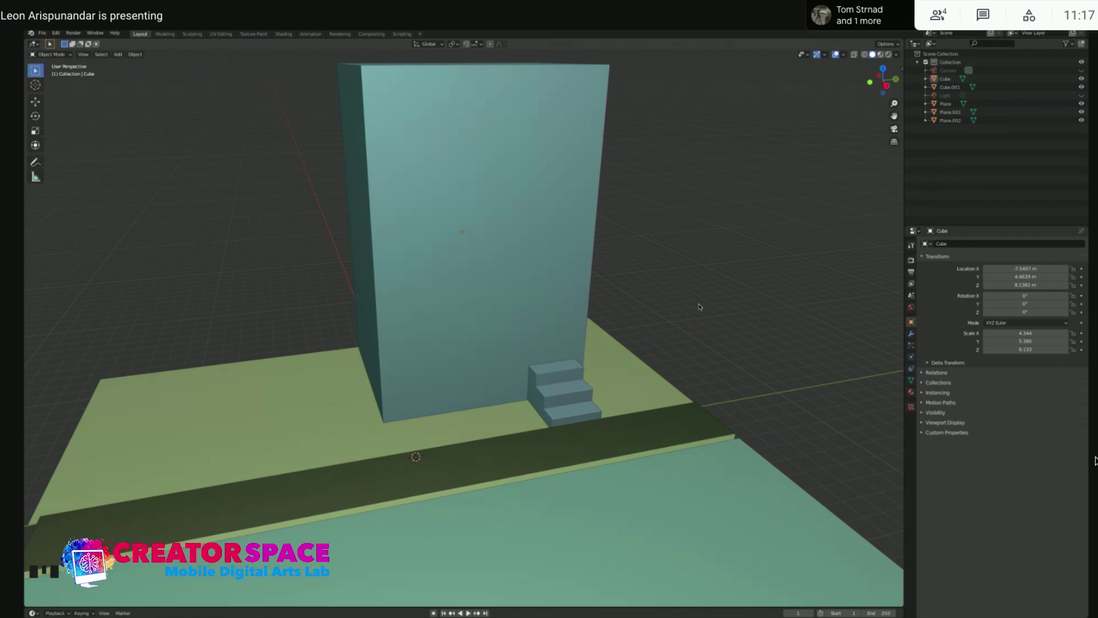
pyautogui.moveTo(703, 306); pyautogui.dragTo(682, 300, button='middle')
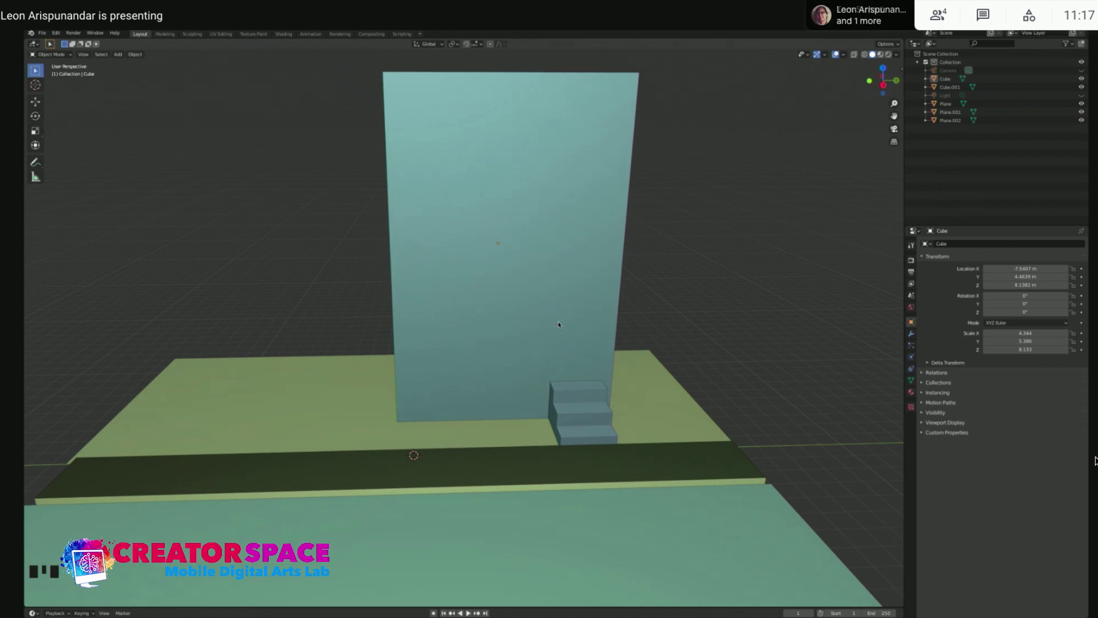
pyautogui.moveTo(629, 377); pyautogui.dragTo(756, 424, button='middle')
pyautogui.moveTo(639, 300)
pyautogui.mouseDown(button='middle')
pyautogui.moveTo(679, 299)
pyautogui.moveTo(657, 299)
pyautogui.mouseUp(button='middle')
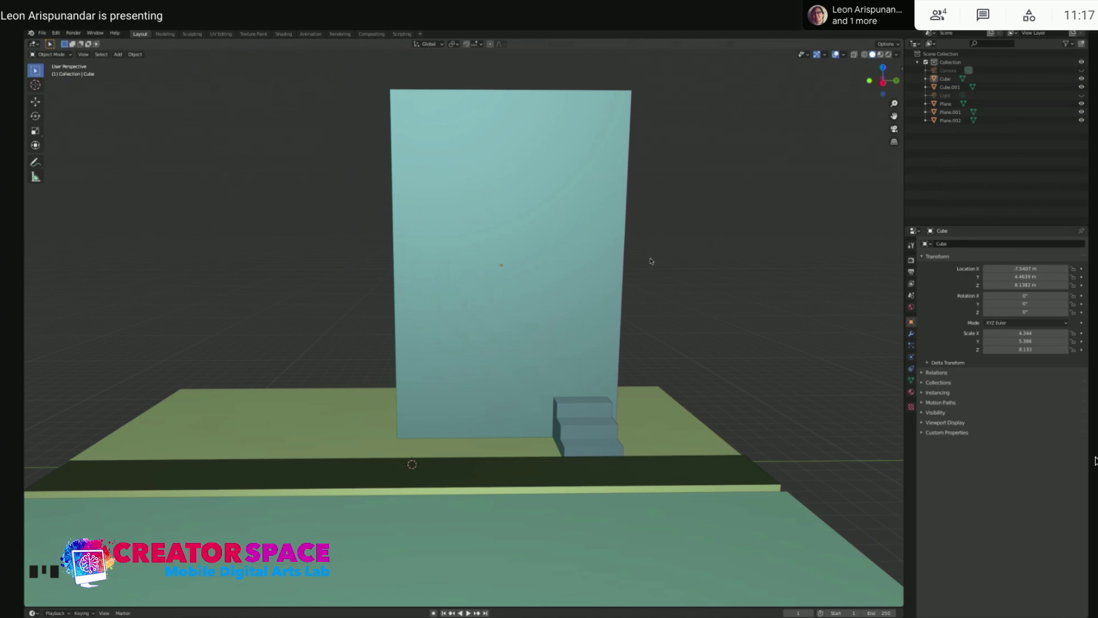
pyautogui.keyDown('shift'); pyautogui.moveTo(671, 252); pyautogui.dragTo(524, 282, button='middle'); pyautogui.keyUp('shift')
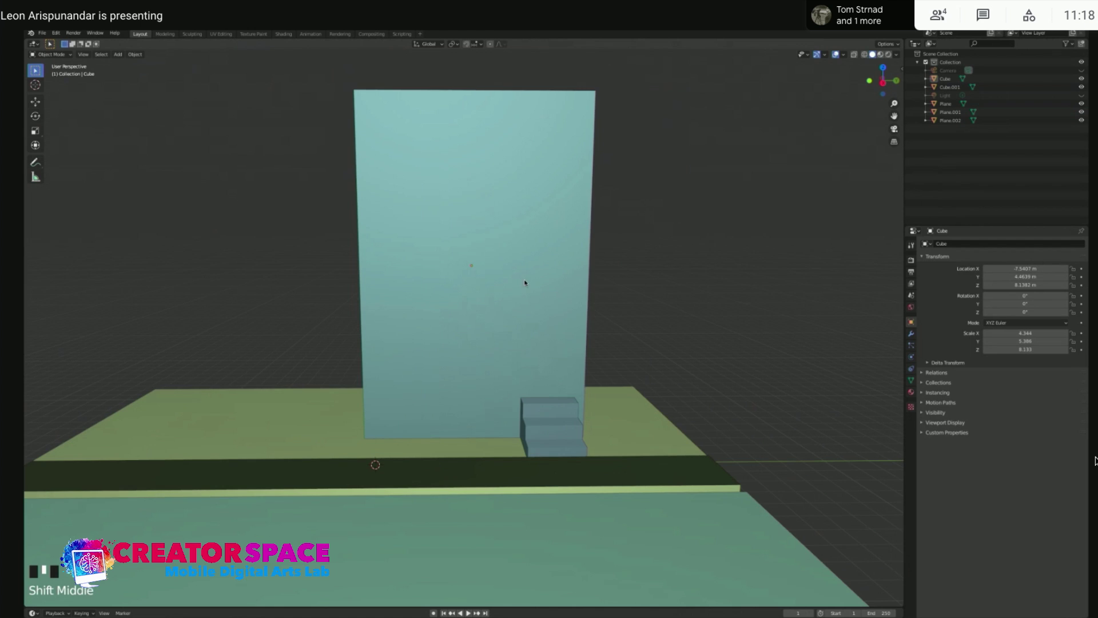
# In the building's edit mode, add two evenly spaced vertical loop cuts that divide the front facade into three columns
pyautogui.click(525, 282)
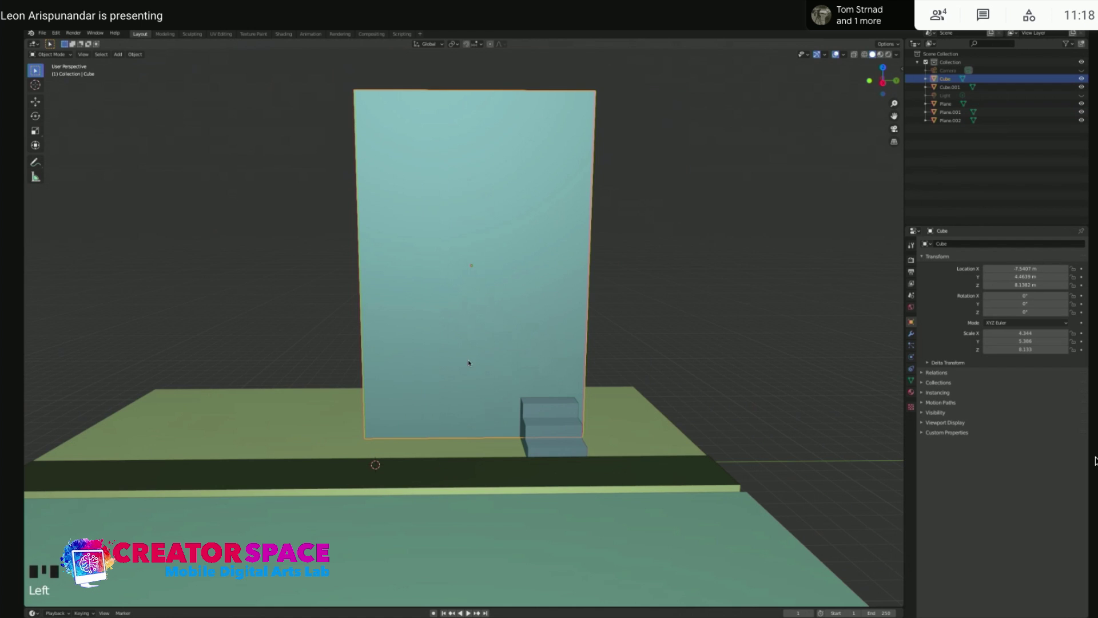
pyautogui.press('Tab')
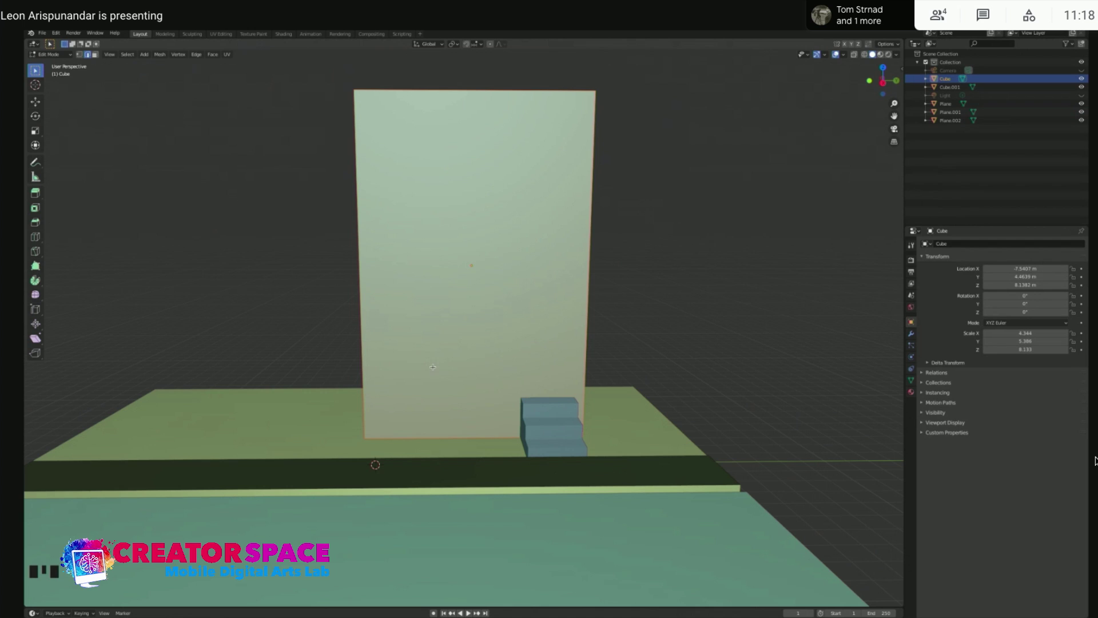
pyautogui.scroll(-1, 519, 194)
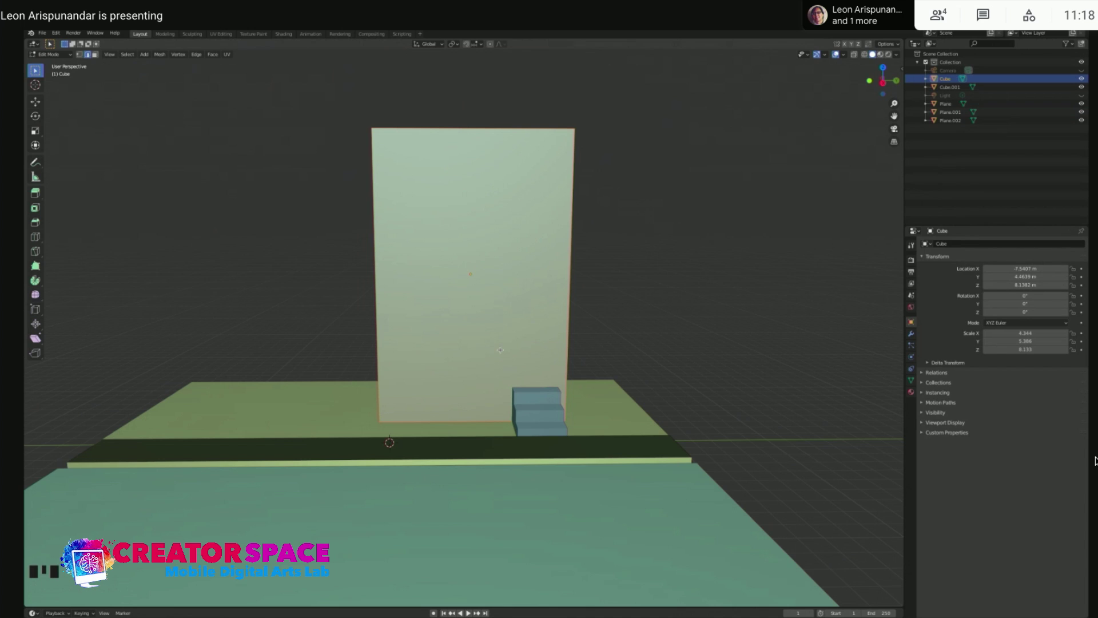
pyautogui.moveTo(363, 254); pyautogui.dragTo(314, 269, button='middle')
pyautogui.moveTo(513, 252); pyautogui.dragTo(472, 248, button='middle')
pyautogui.moveTo(533, 172); pyautogui.dragTo(510, 180, button='middle')
pyautogui.click(469, 121)
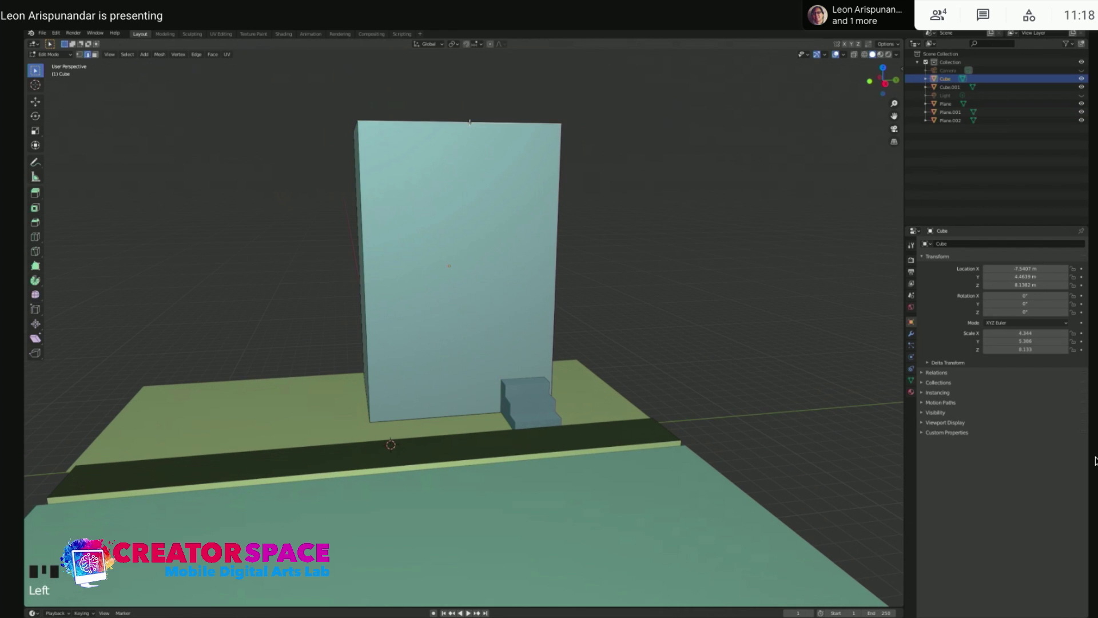
pyautogui.press('super+r')
pyautogui.scroll(1, 468, 123)
pyautogui.click(468, 124)
pyautogui.click(468, 124)
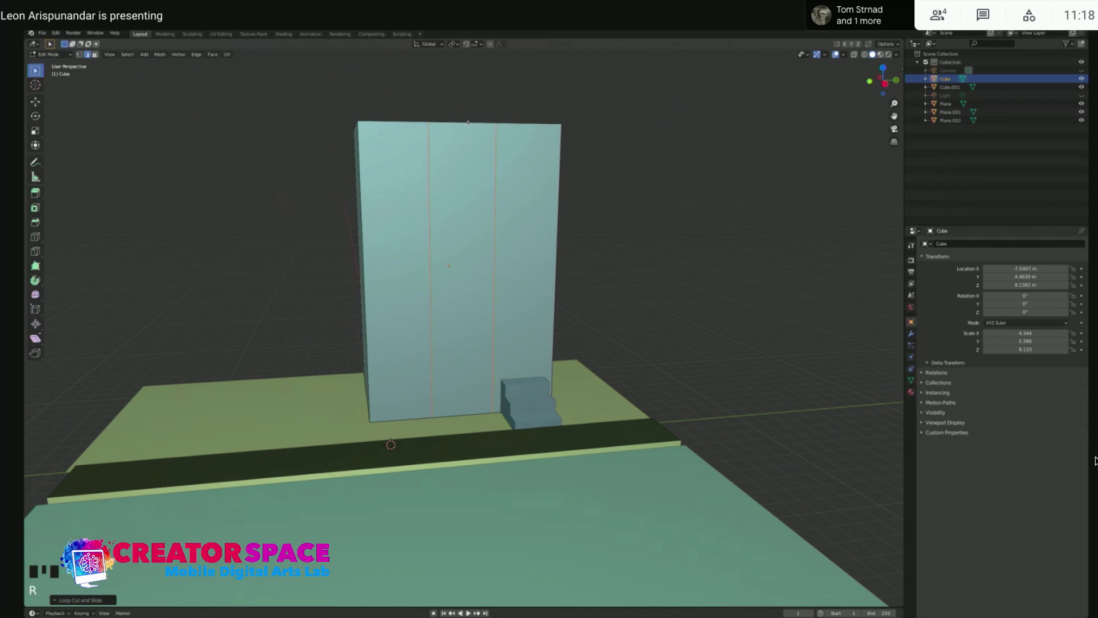
# Add a horizontal loop cut around the building and slide it up to just below the roof edge
pyautogui.click(360, 194)
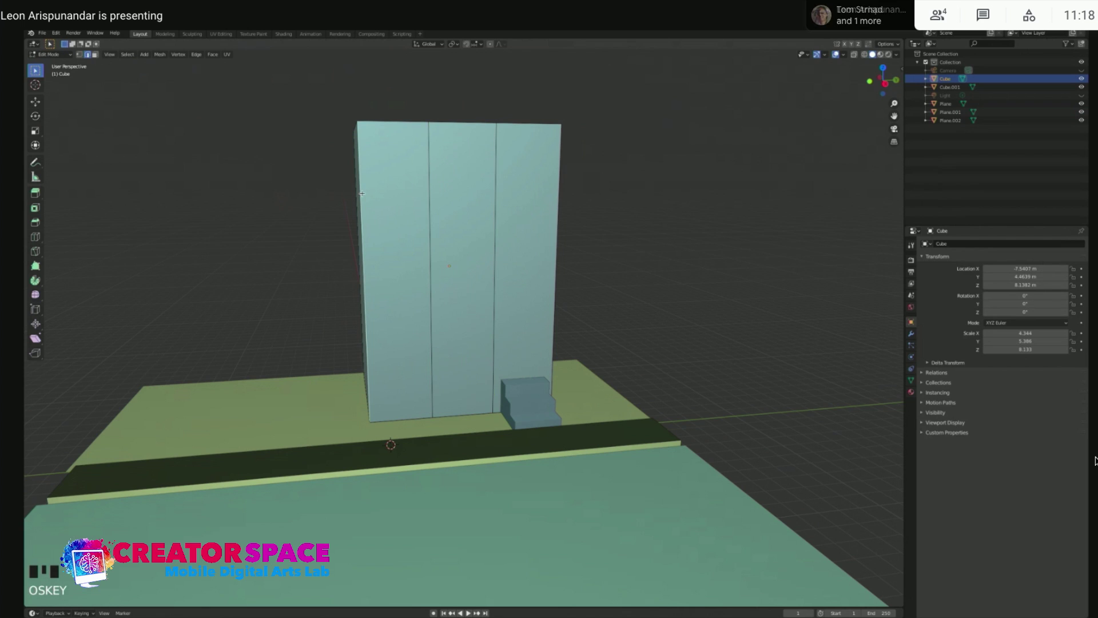
pyautogui.press('super+r')
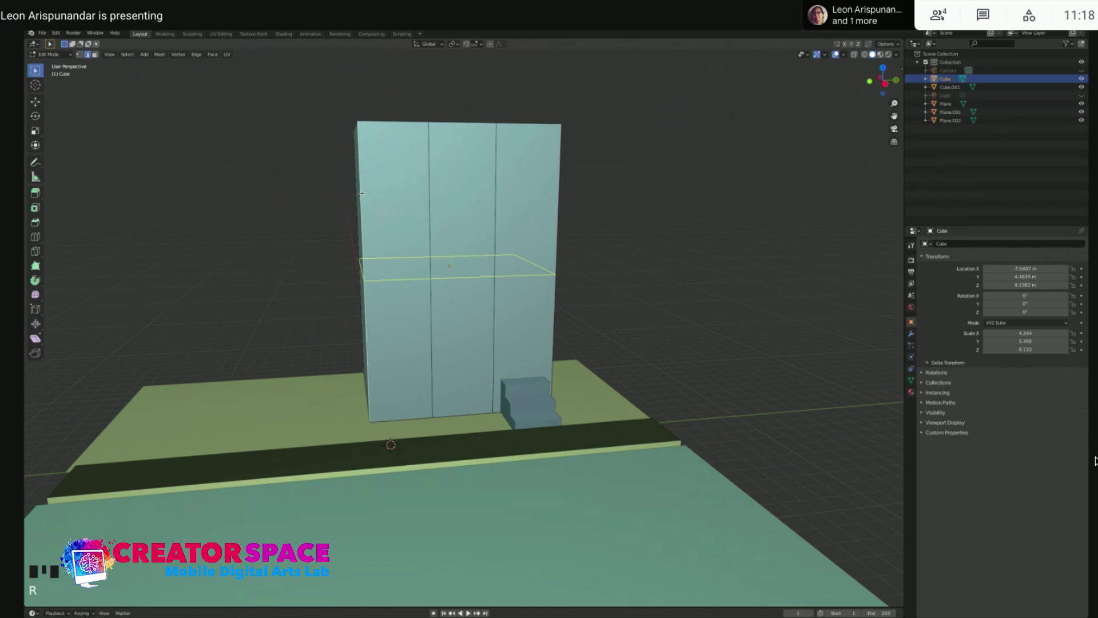
pyautogui.click(361, 193)
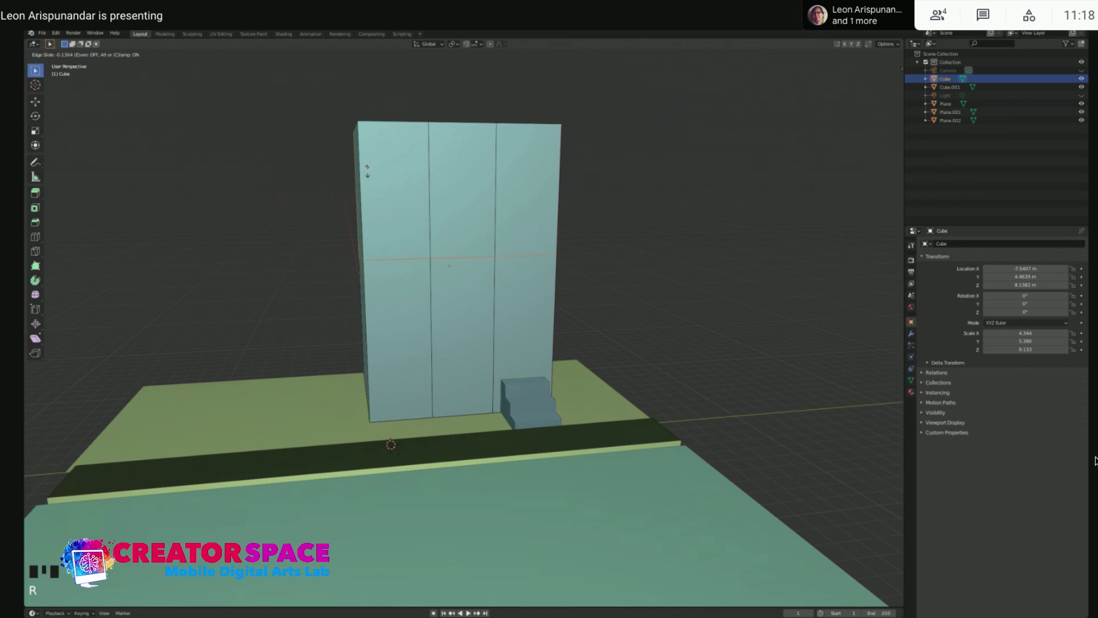
pyautogui.click(373, 56)
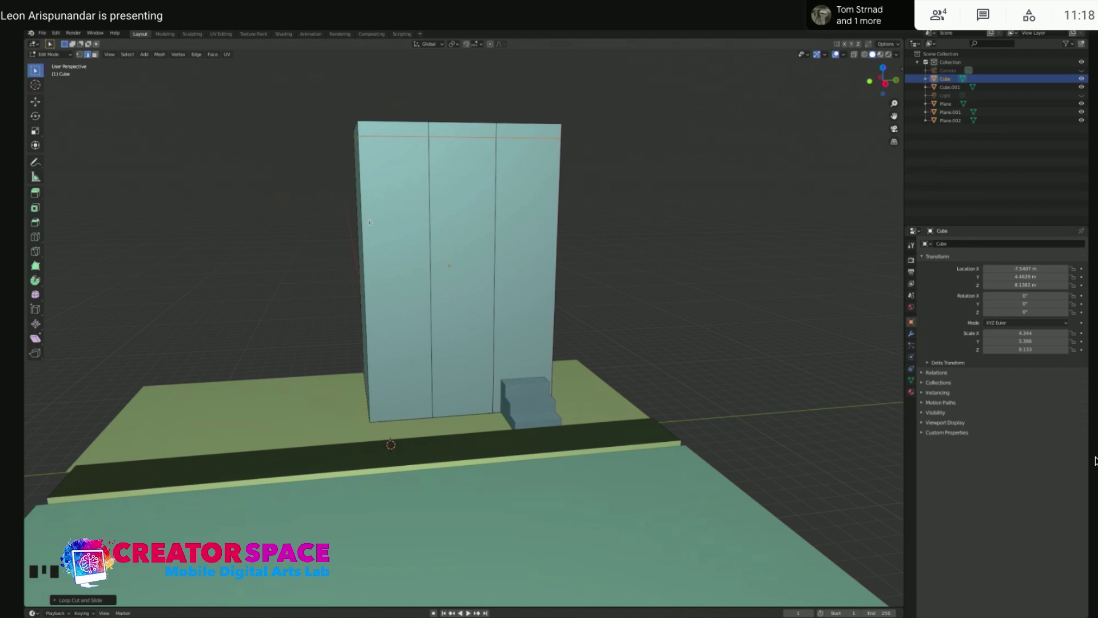
# Slide the vertical edge loop nearest the stairs about a quarter of the way toward the other vertical loop
pyautogui.click(433, 236)
pyautogui.moveTo(501, 279); pyautogui.dragTo(516, 281, button='middle')
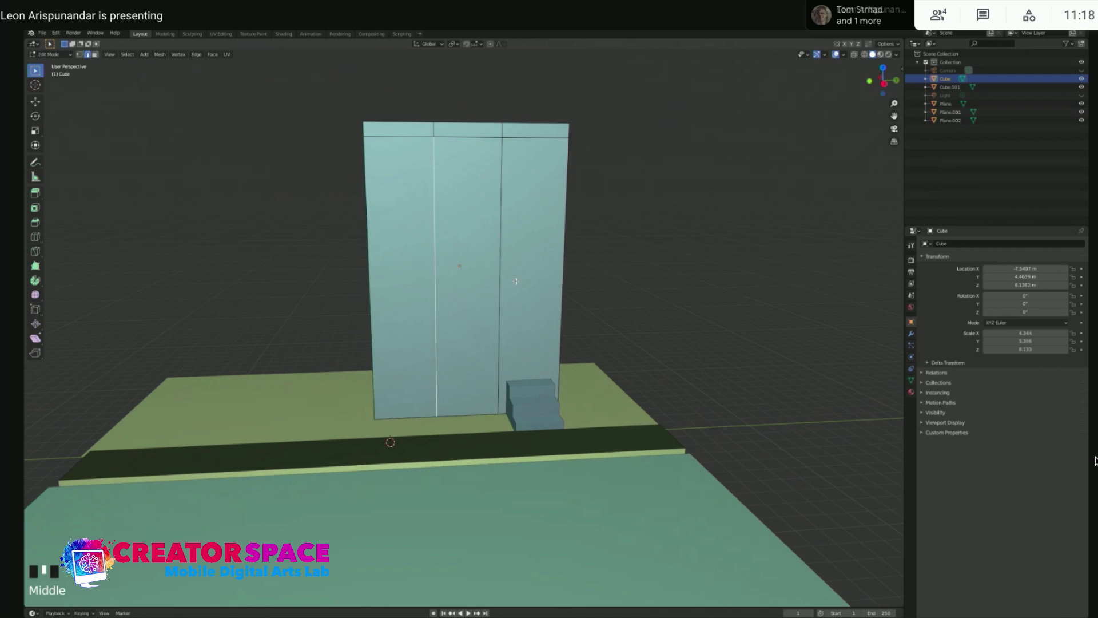
pyautogui.press('super')
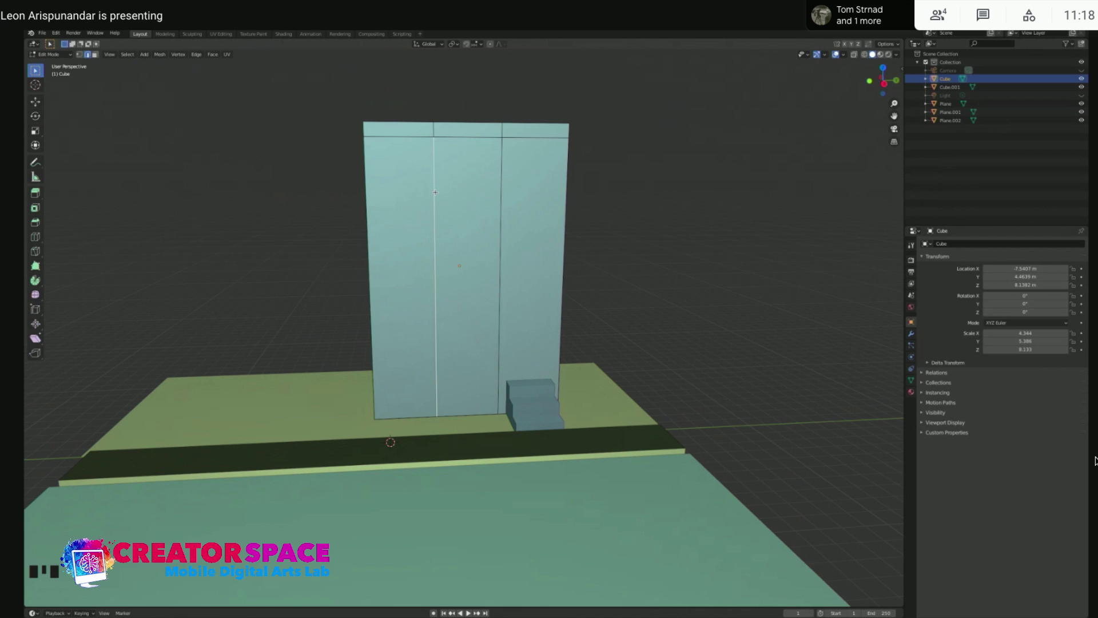
pyautogui.moveTo(404, 167); pyautogui.dragTo(389, 128, button='middle')
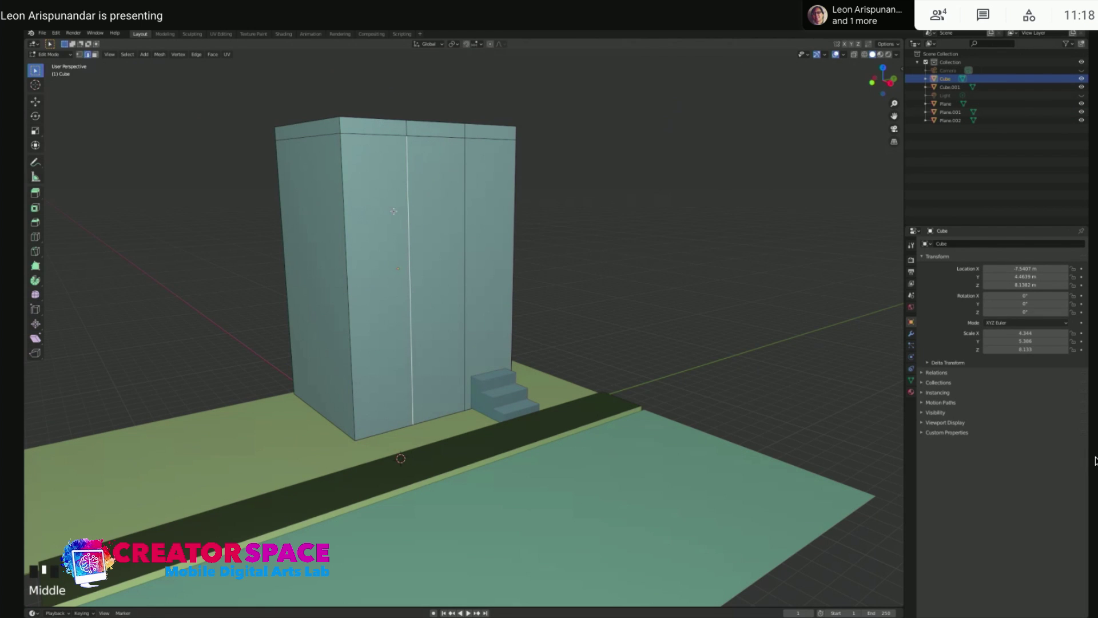
pyautogui.moveTo(450, 172); pyautogui.dragTo(476, 230, button='middle')
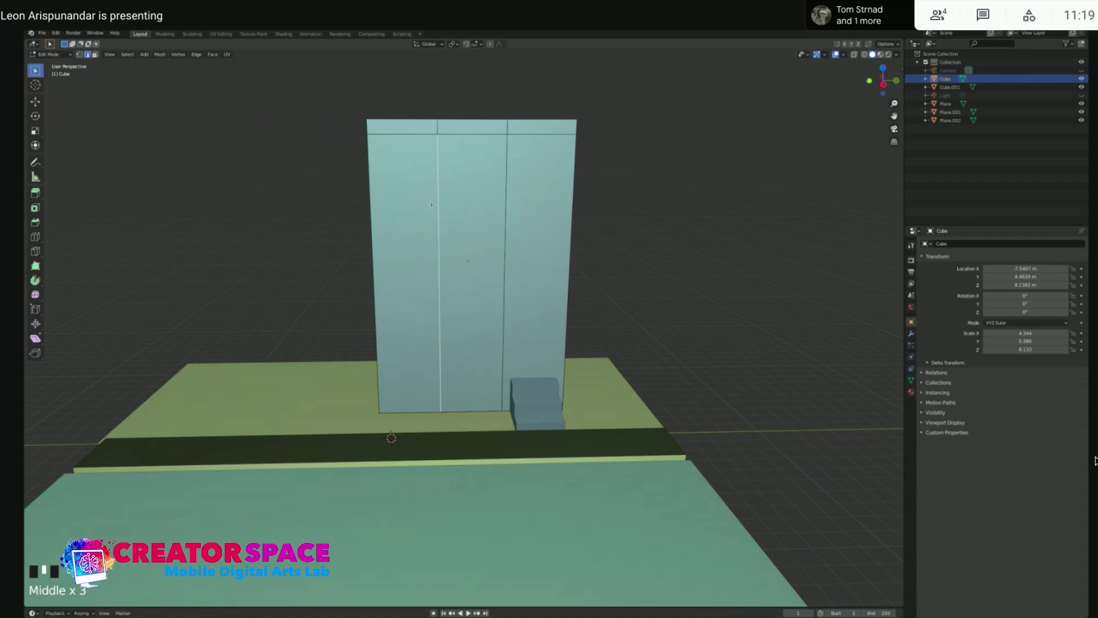
pyautogui.press('super')
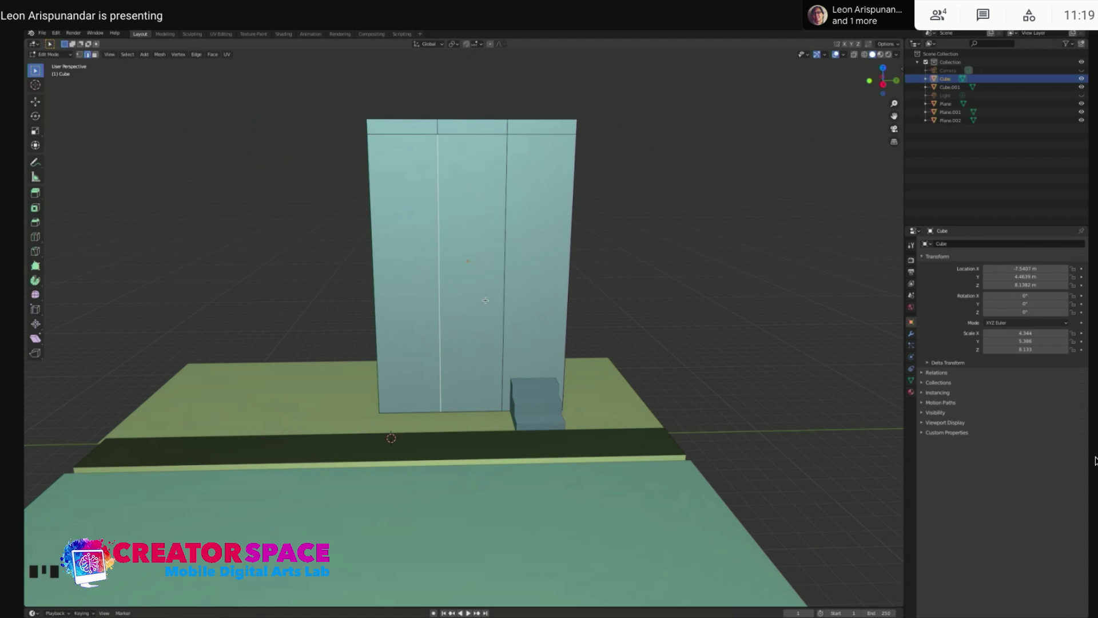
pyautogui.scroll(1, 505, 230)
pyautogui.click(512, 215)
pyautogui.doubleClick(512, 215)
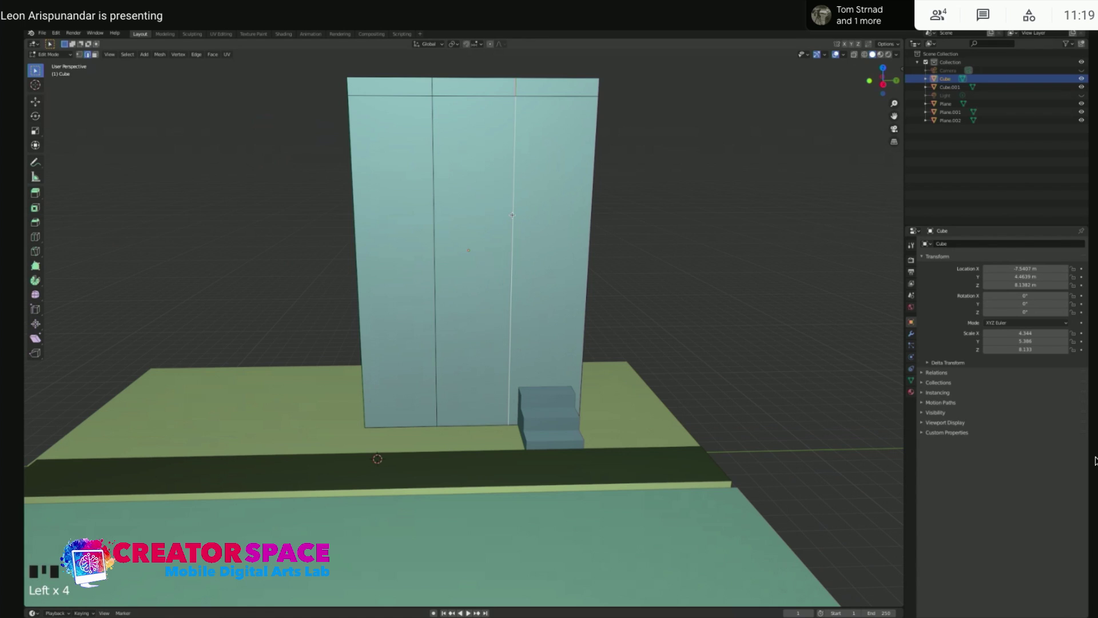
pyautogui.press('g')
pyautogui.press('g')
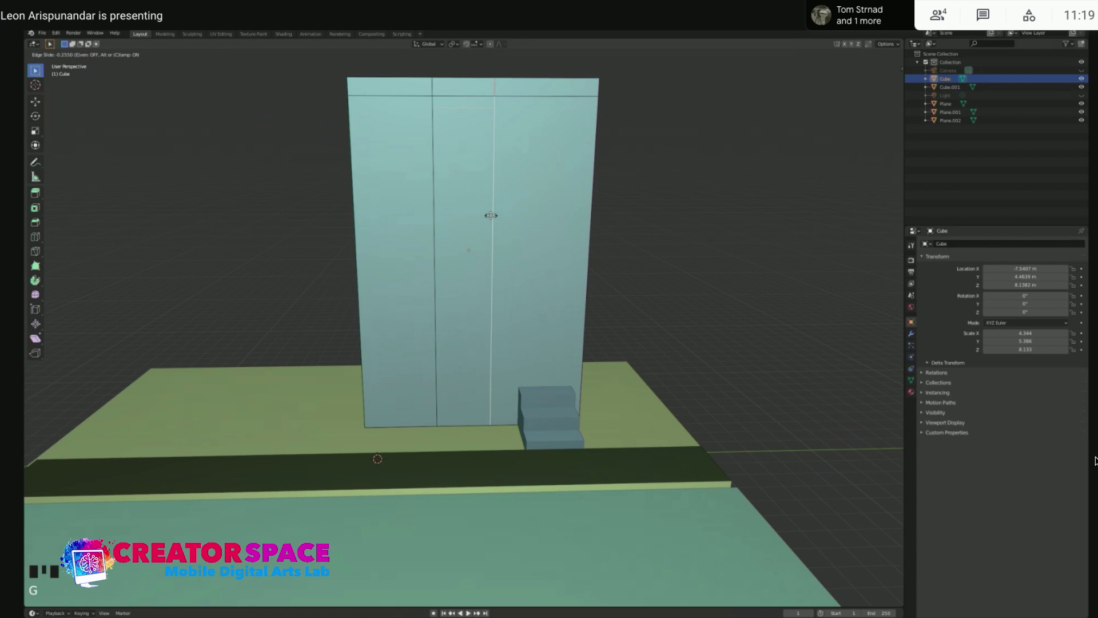
pyautogui.click(492, 215)
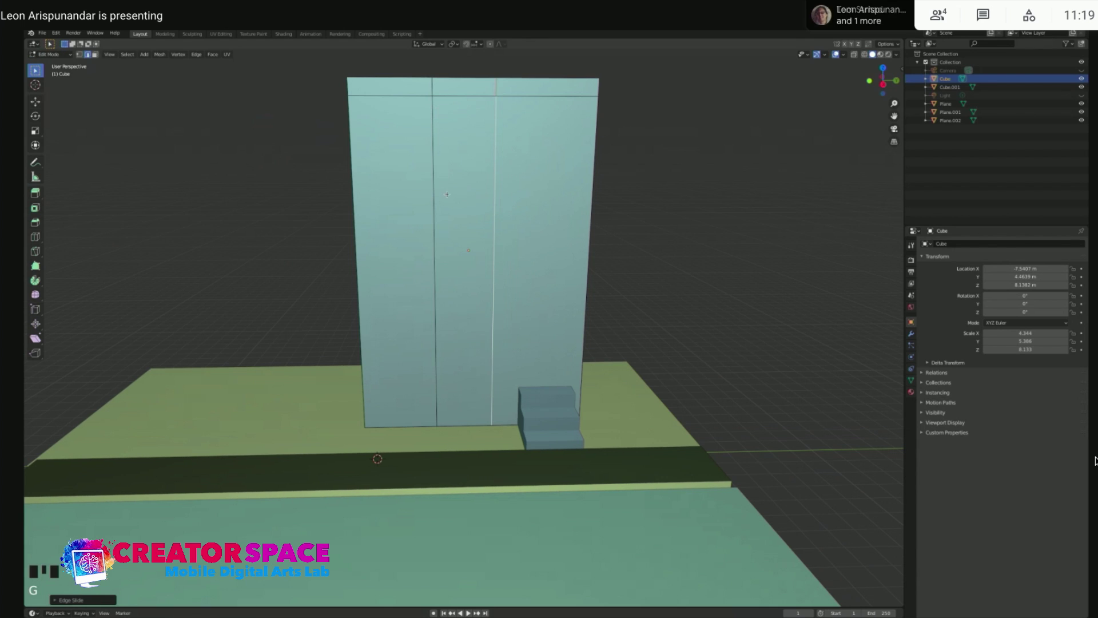
# Remove the other vertical edge loop, farther from the stairs, by dissolving its edges
pyautogui.click(430, 188)
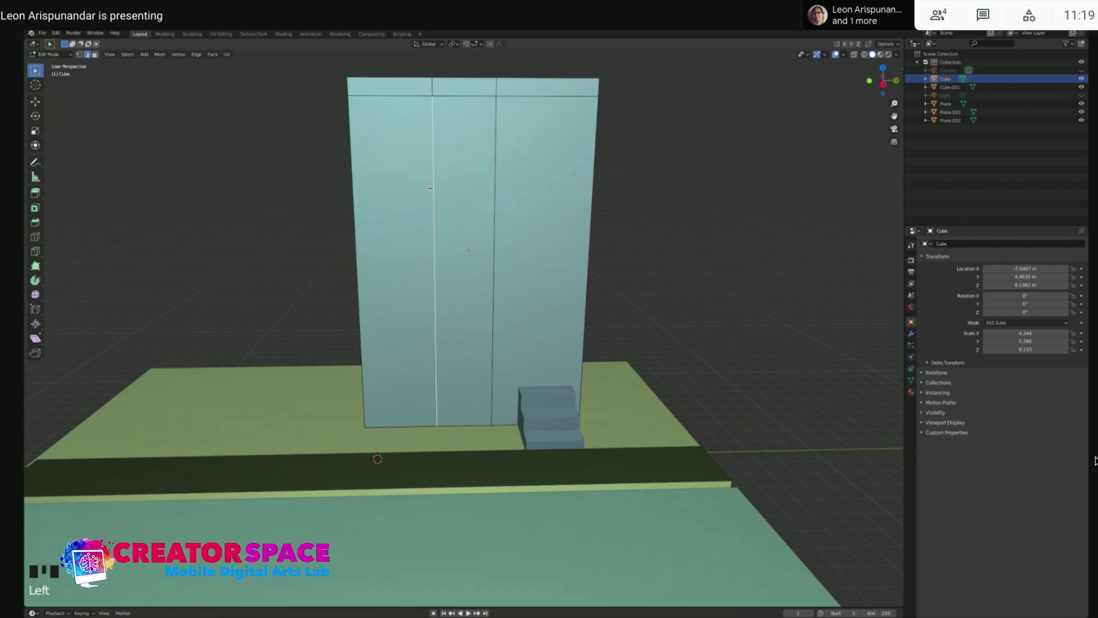
pyautogui.doubleClick(433, 188)
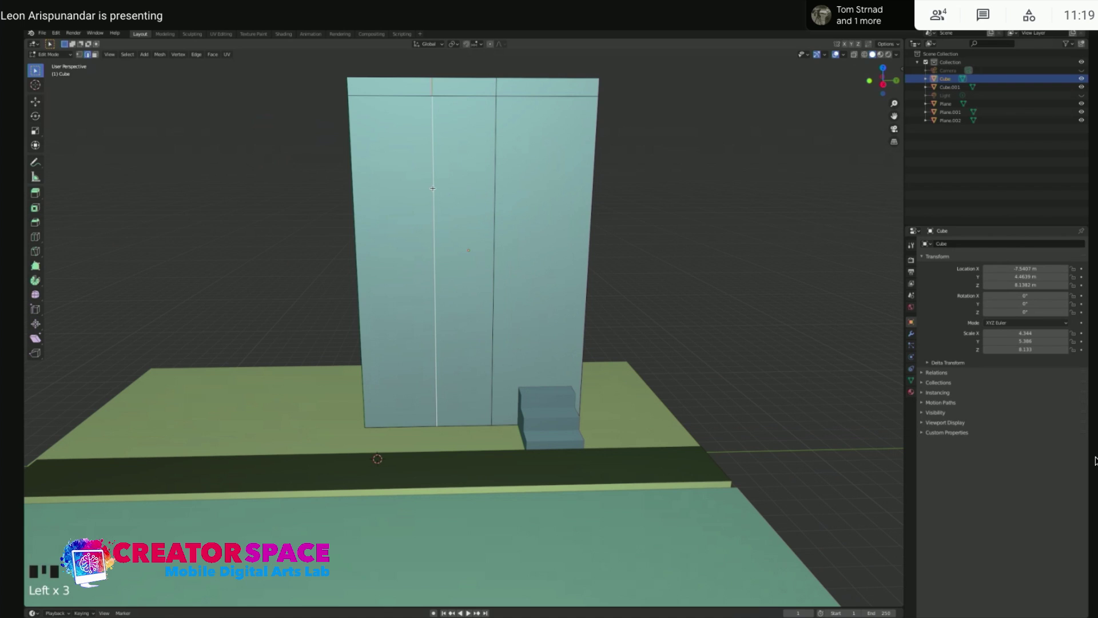
pyautogui.press('x')
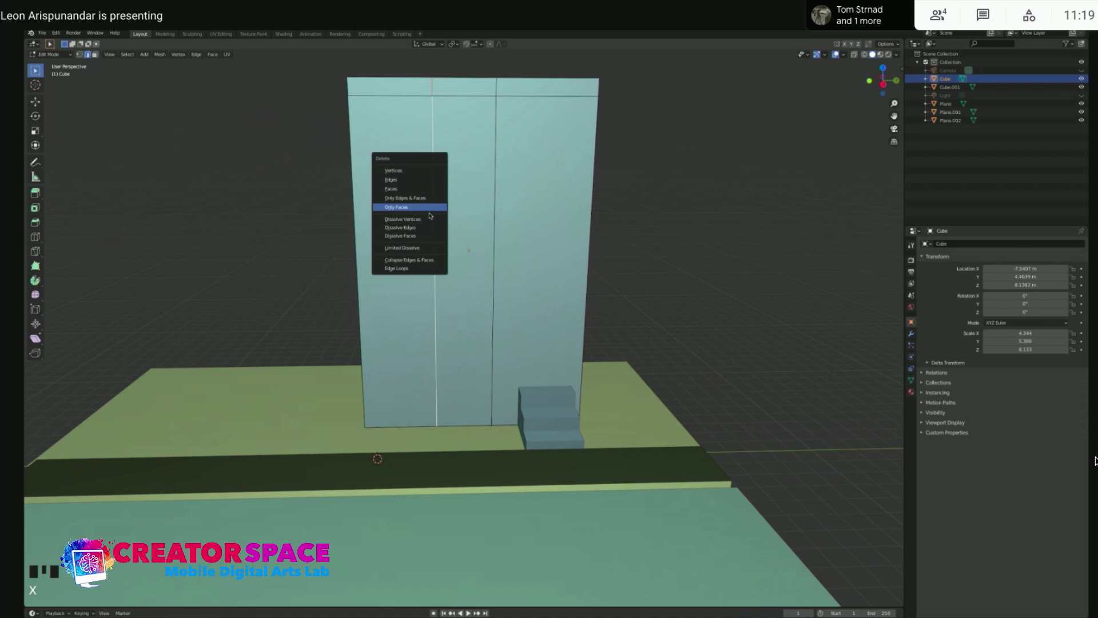
pyautogui.click(423, 231)
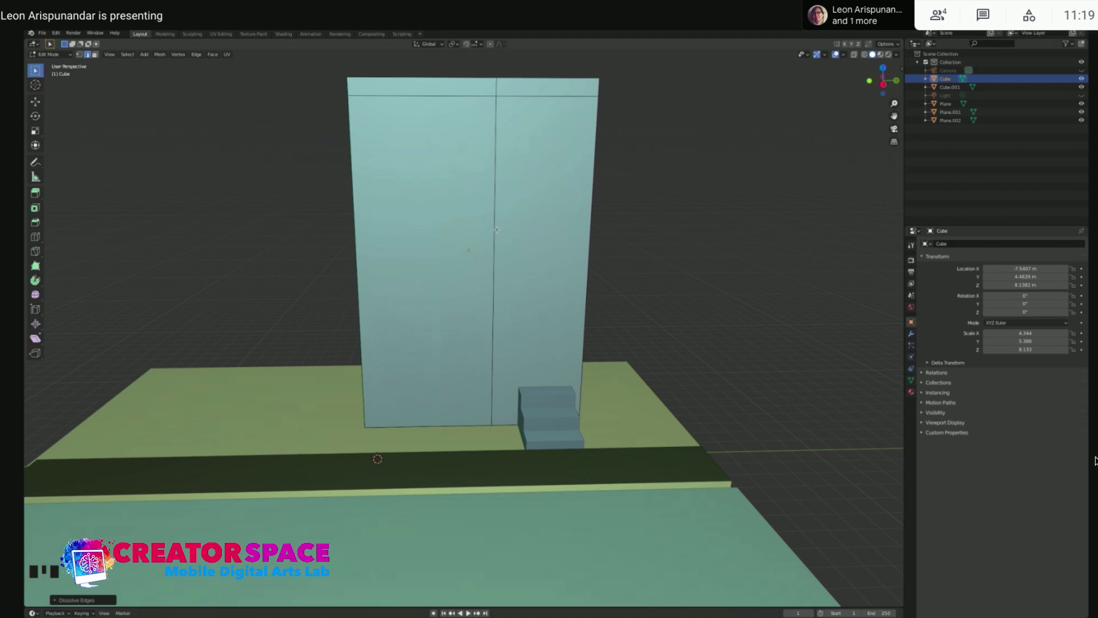
# From the right orthographic view, add a horizontal loop cut and slide it up to a little over a third below the roof
pyautogui.press('KP_3')
pyautogui.click(504, 231)
pyautogui.press('super+r')
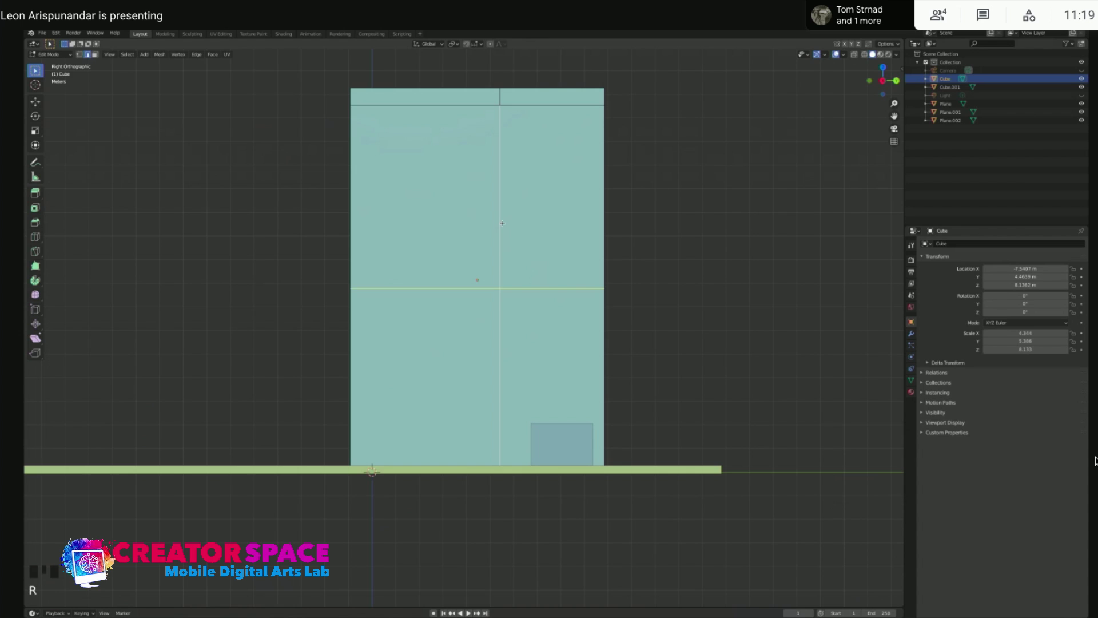
pyautogui.click(502, 223)
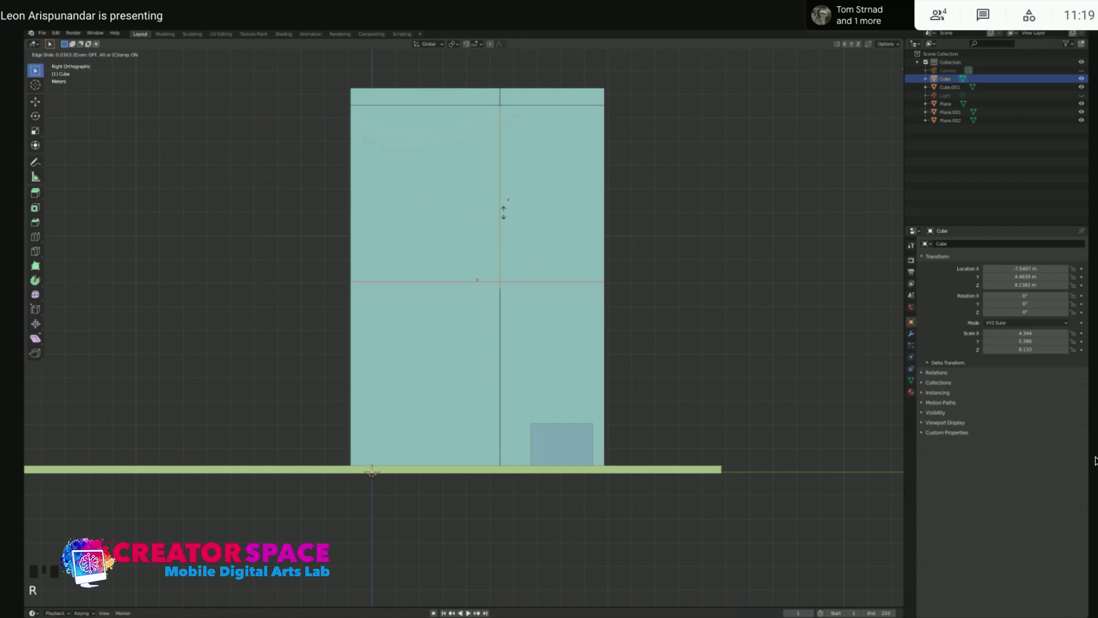
pyautogui.click(525, 167)
pyautogui.click(351, 123)
pyautogui.press('r')
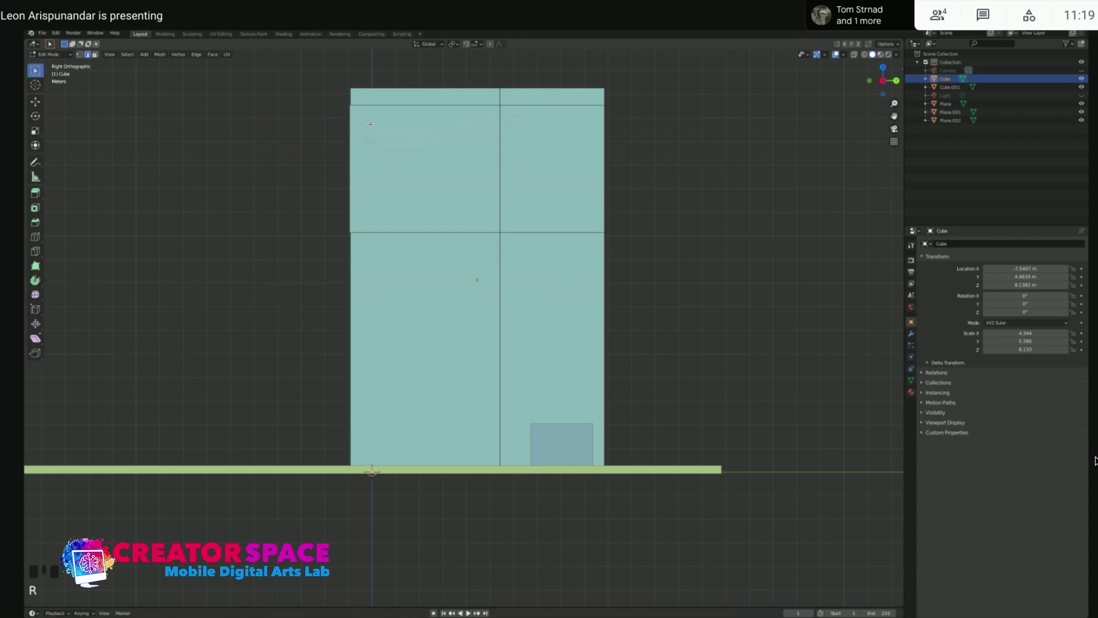
pyautogui.click(485, 135)
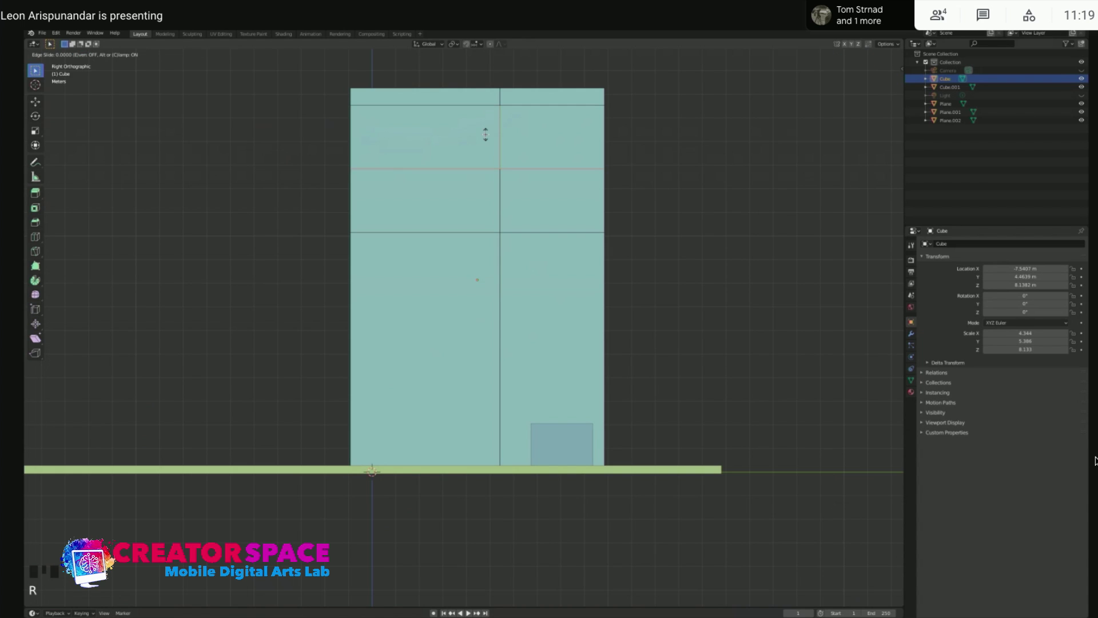
pyautogui.click(484, 90)
pyautogui.press('super+z')
# Add two horizontal loop cuts across the upper storey band and spread them apart by scaling along Z to about 2.42
pyautogui.click(501, 155)
pyautogui.press('super+r')
pyautogui.scroll(1, 501, 151)
pyautogui.click(500, 151)
pyautogui.press('s')
pyautogui.press('z')
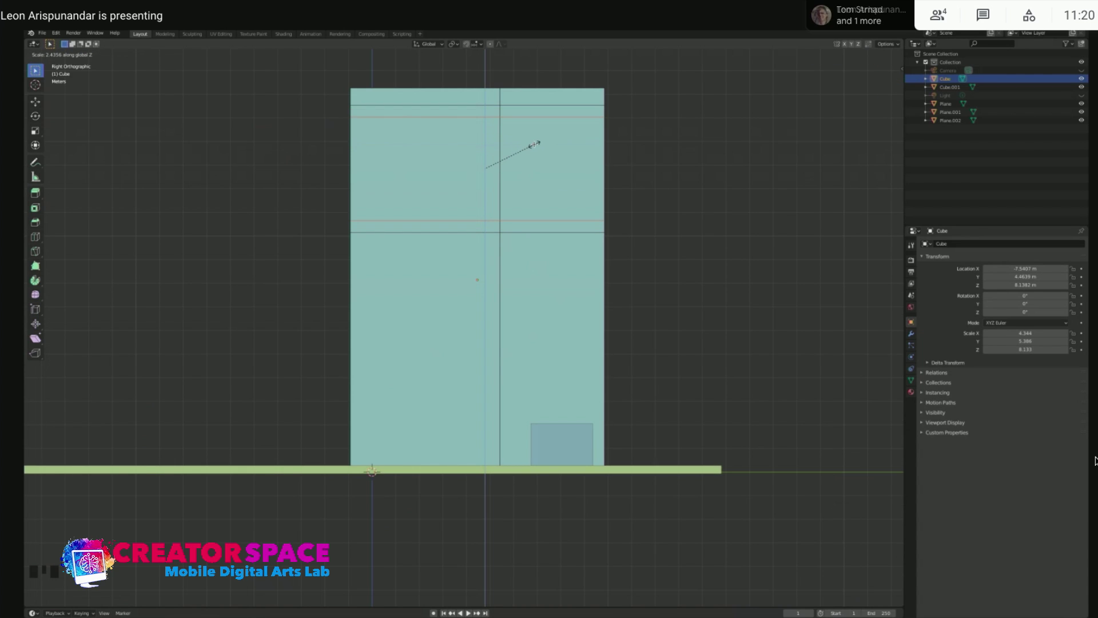
pyautogui.click(535, 144)
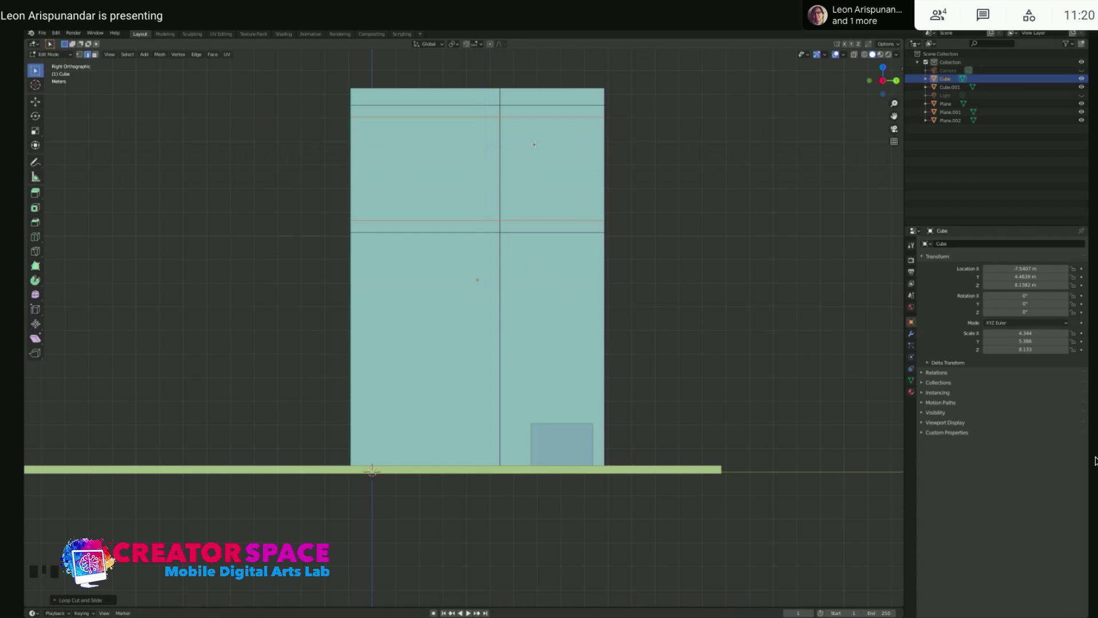
# Add two vertical loop cuts in the facade's wider column and spread them apart by scaling along Y to about 2.4
pyautogui.click(376, 220)
pyautogui.press('super+r')
pyautogui.scroll(1, 436, 218)
pyautogui.click(435, 217)
pyautogui.click(436, 217)
pyautogui.press('s')
pyautogui.press('y')
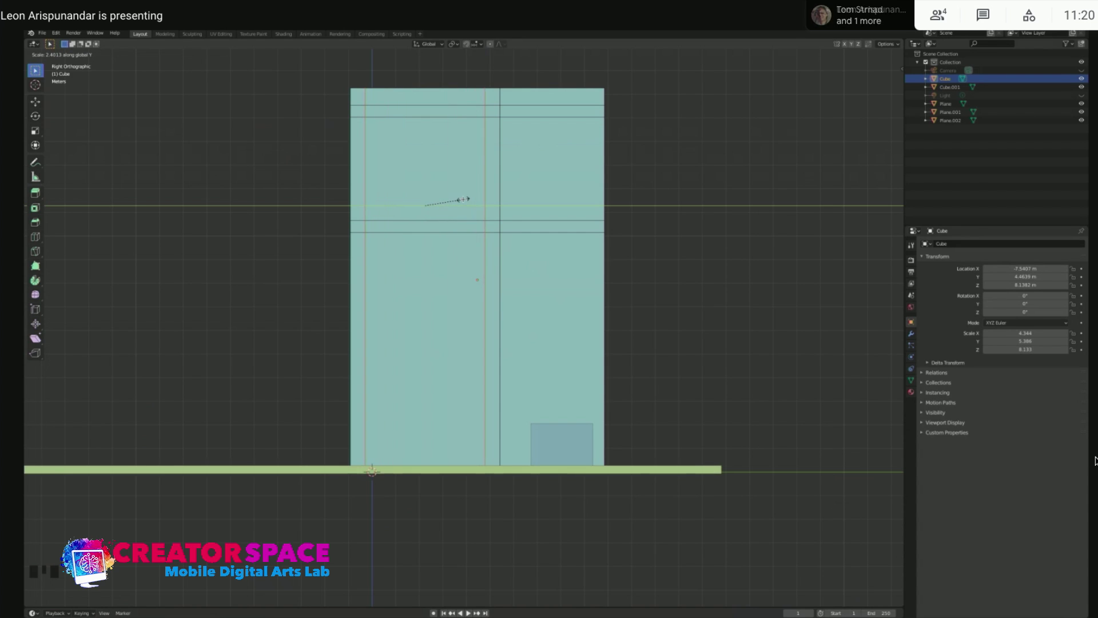
pyautogui.click(462, 199)
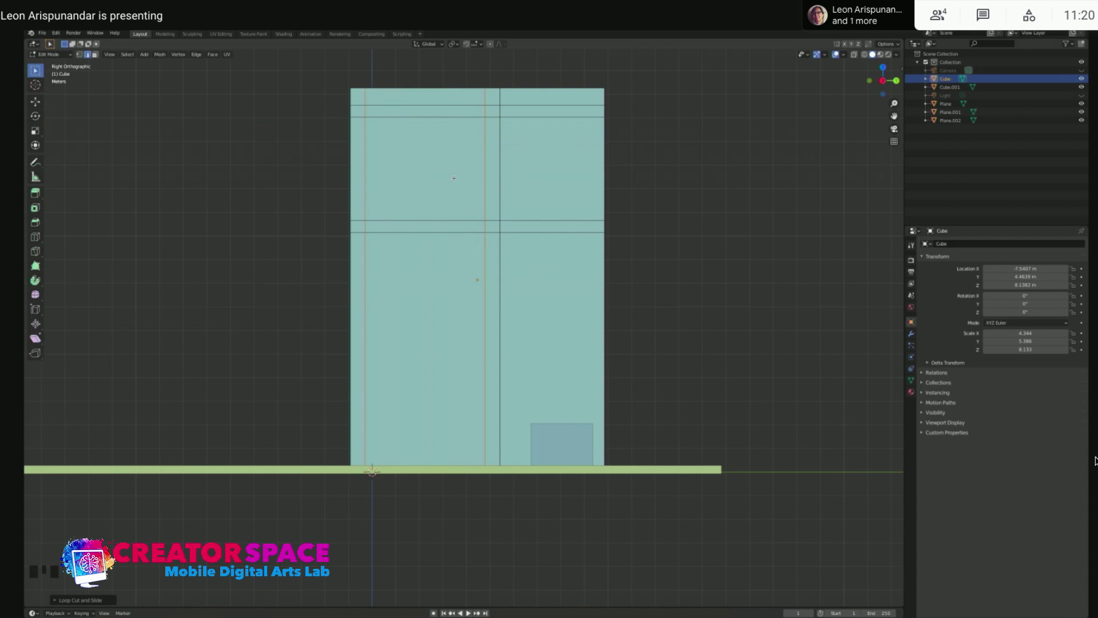
# Slide the new outer vertical loop slightly inward, away from the facade's outer edge
pyautogui.click(367, 139)
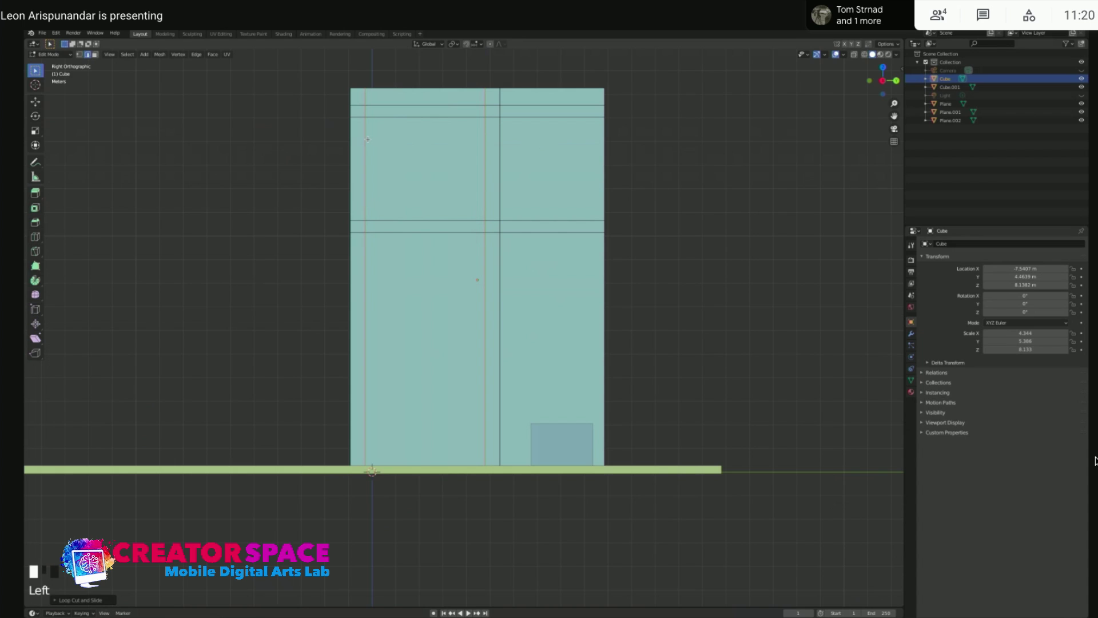
pyautogui.doubleClick(367, 139)
pyautogui.press('g')
pyautogui.press('g')
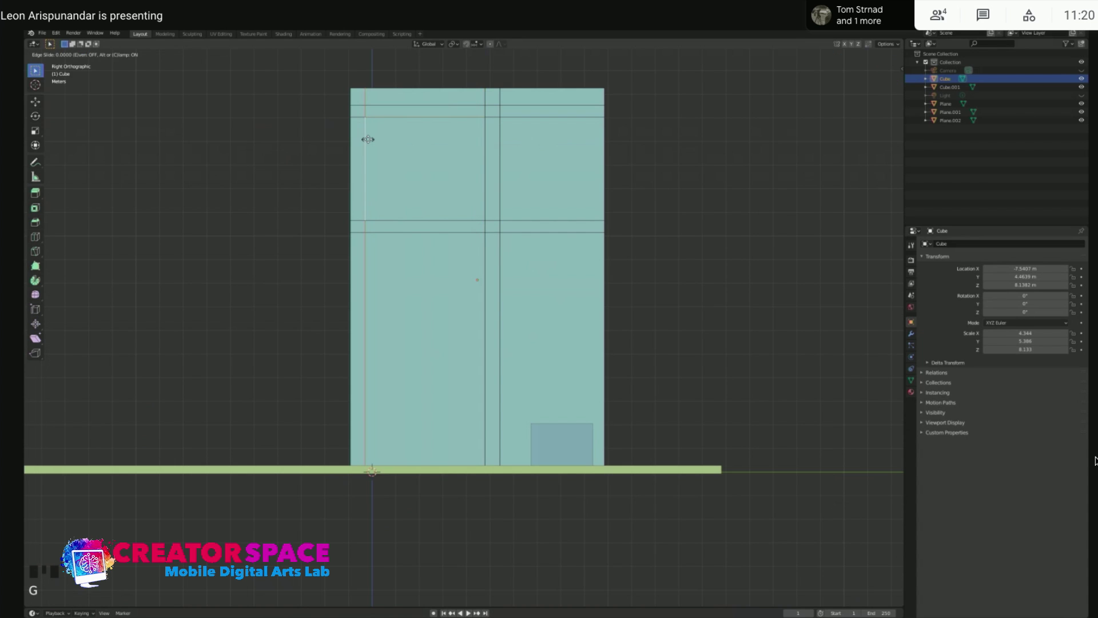
pyautogui.click(372, 140)
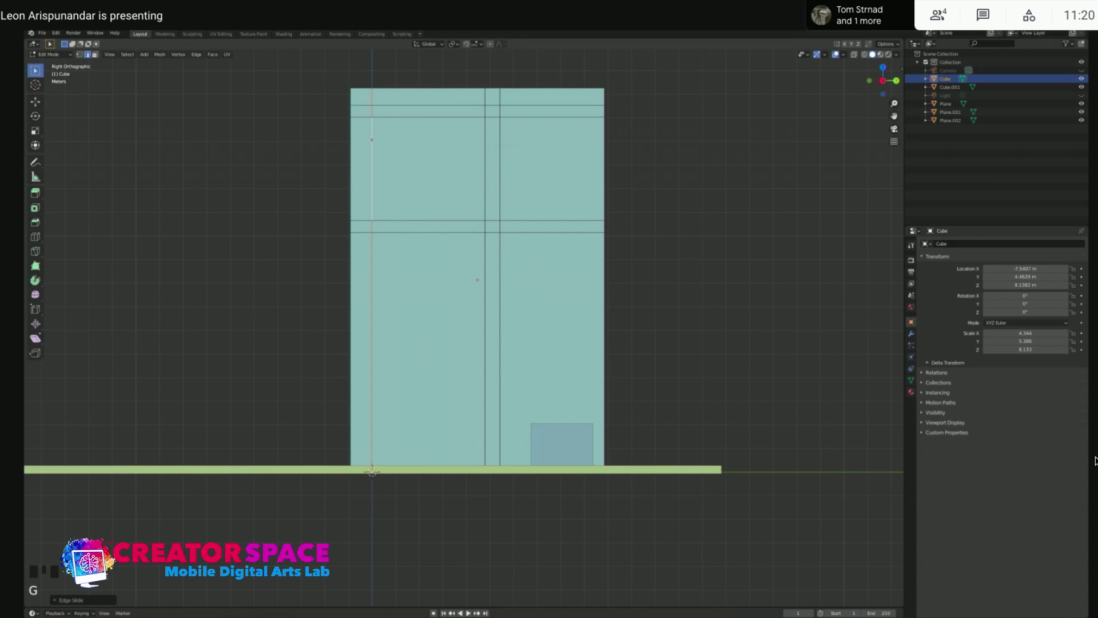
# Slide the wider column's inner vertical loop slightly closer to the loop dividing the two facade columns
pyautogui.doubleClick(485, 140)
pyautogui.press('g')
pyautogui.press('g')
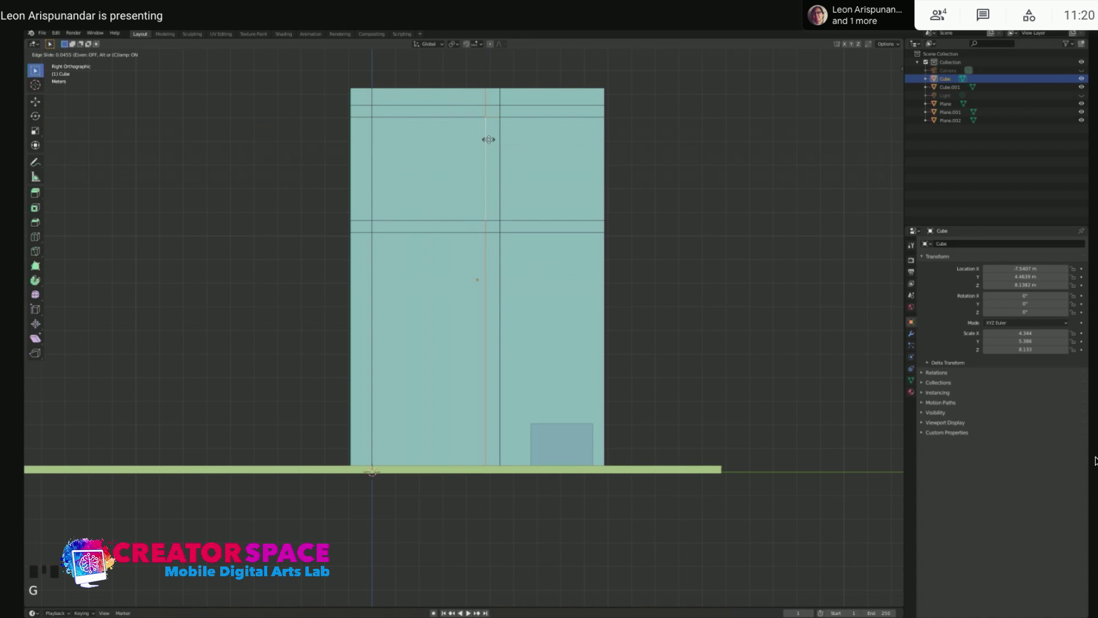
pyautogui.click(513, 141)
pyautogui.click(488, 172)
# Slide the wider column's outer vertical loop slightly outward, toward the facade's outer edge
pyautogui.doubleClick(373, 159)
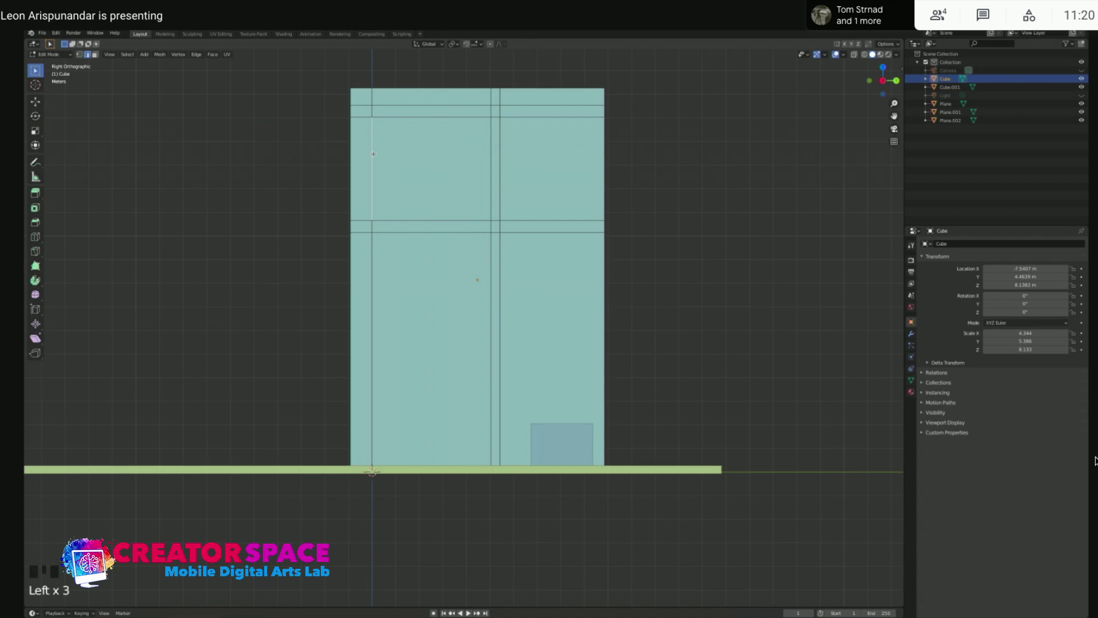
pyautogui.press('g')
pyautogui.press('g')
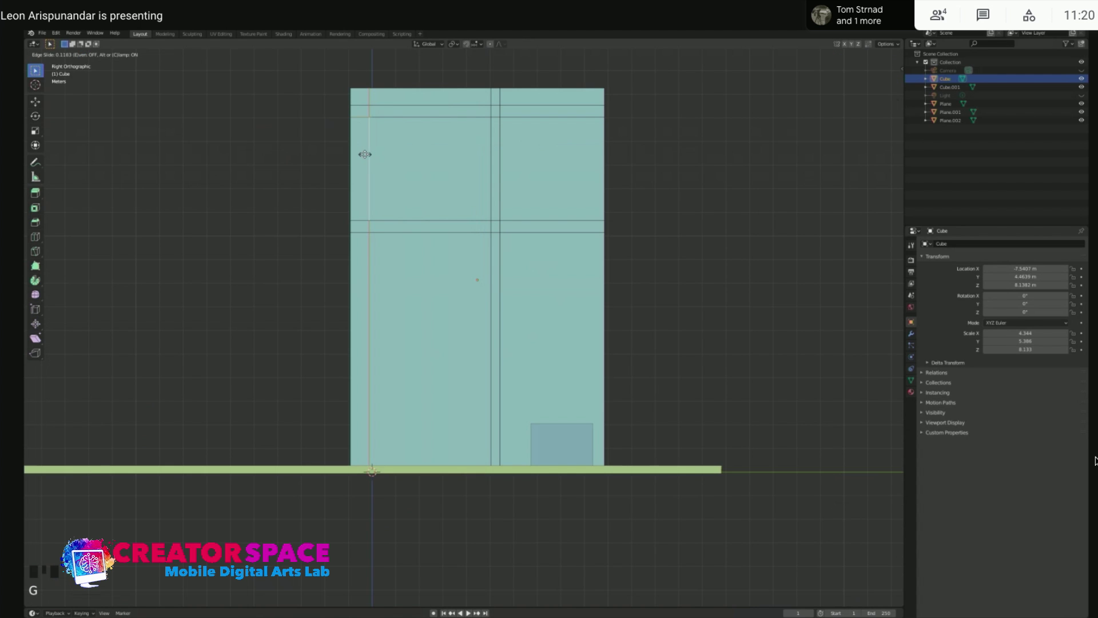
pyautogui.click(368, 154)
pyautogui.click(637, 160)
pyautogui.moveTo(469, 187); pyautogui.dragTo(368, 156, button='middle')
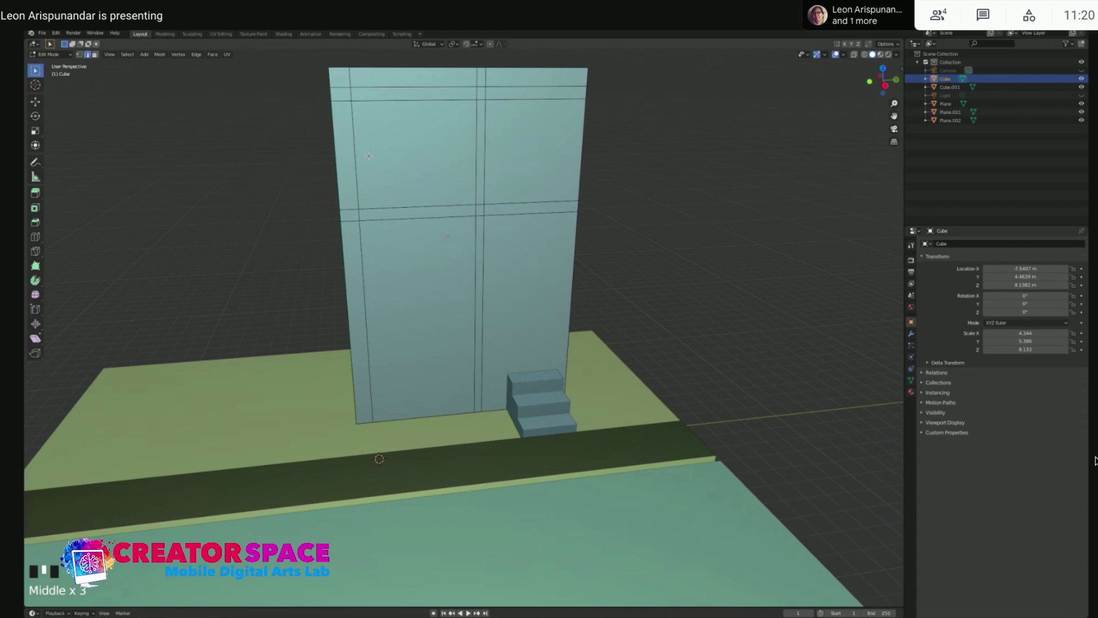
pyautogui.moveTo(541, 170); pyautogui.dragTo(592, 171, button='middle')
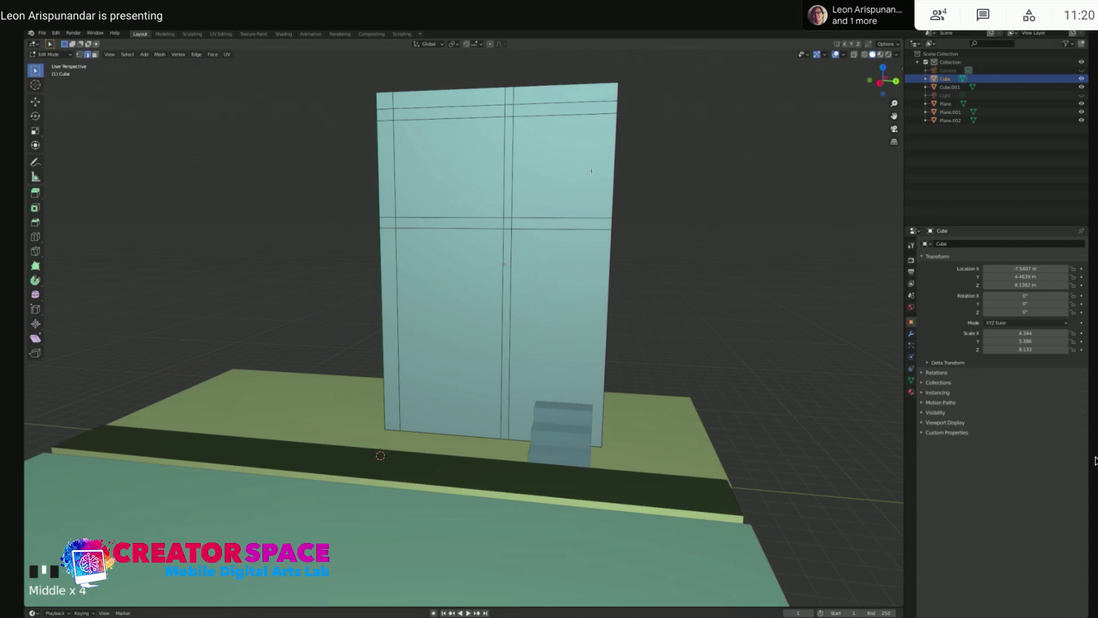
# Add two vertical loop cuts in the facade's narrower column, one near the outer edge in line with the stairs, one near the column divider
pyautogui.press('KP_3')
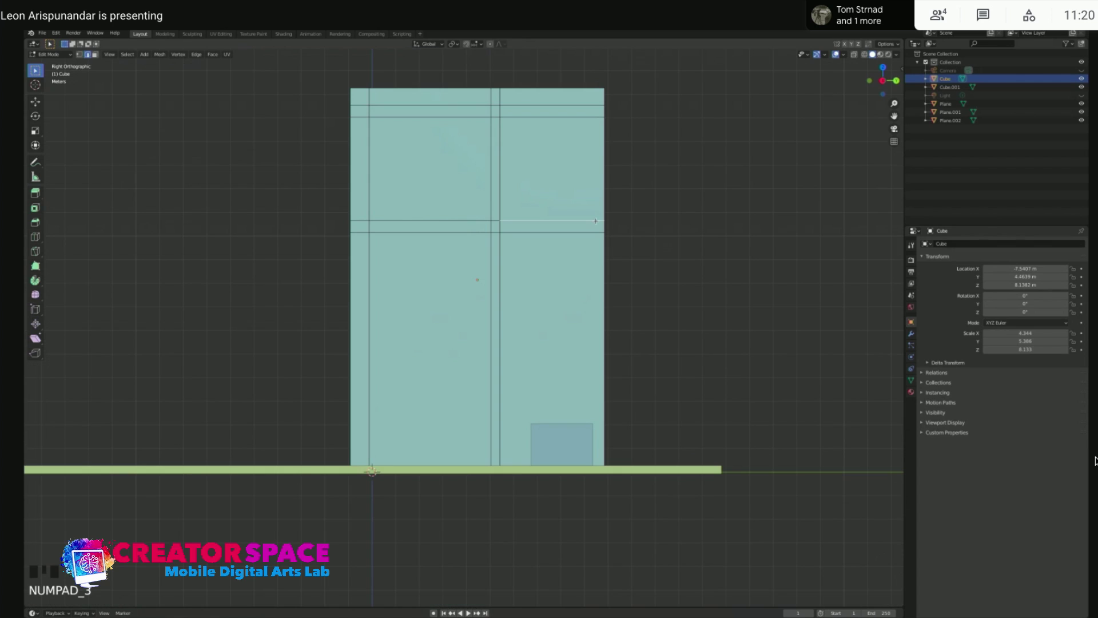
pyautogui.hotkey('ctrl', 'r')
pyautogui.click(594, 222)
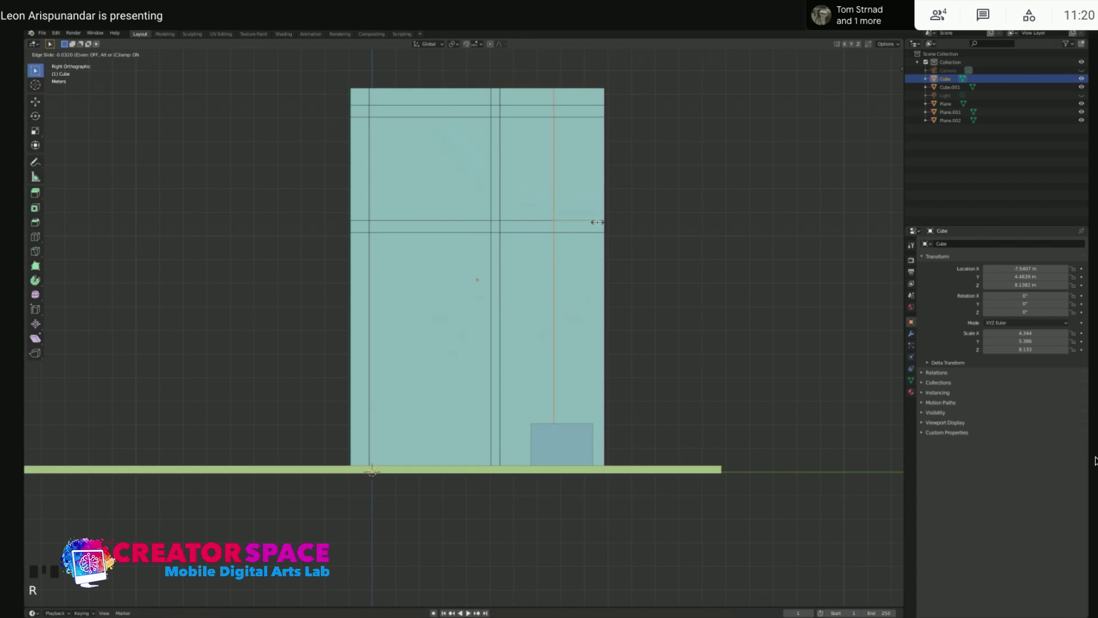
pyautogui.click(634, 223)
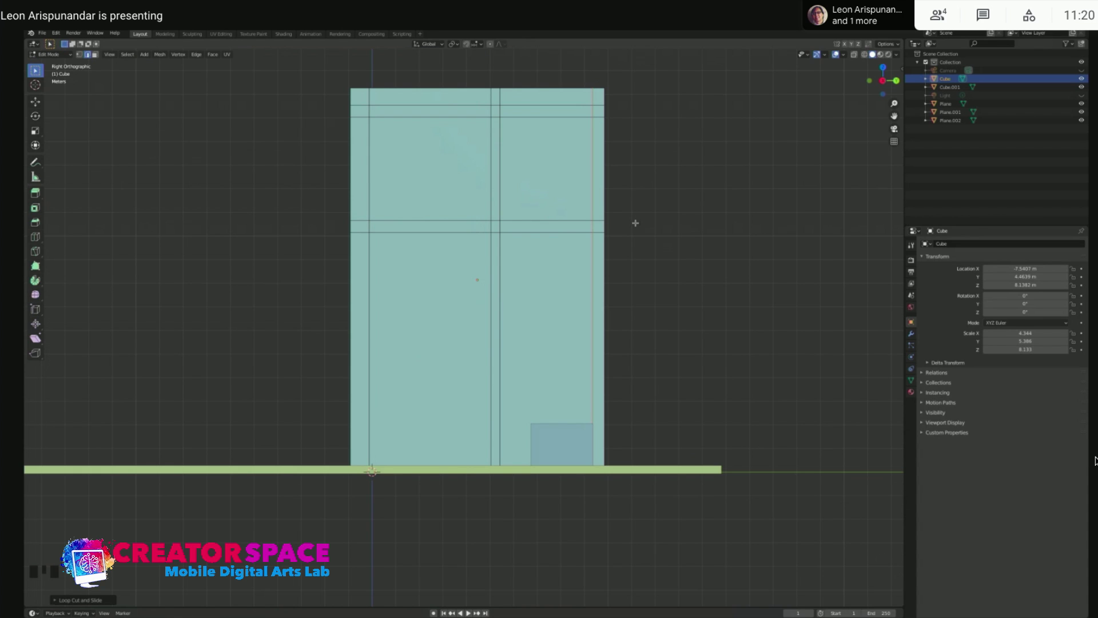
pyautogui.hotkey('ctrl', 'r')
pyautogui.click(537, 221)
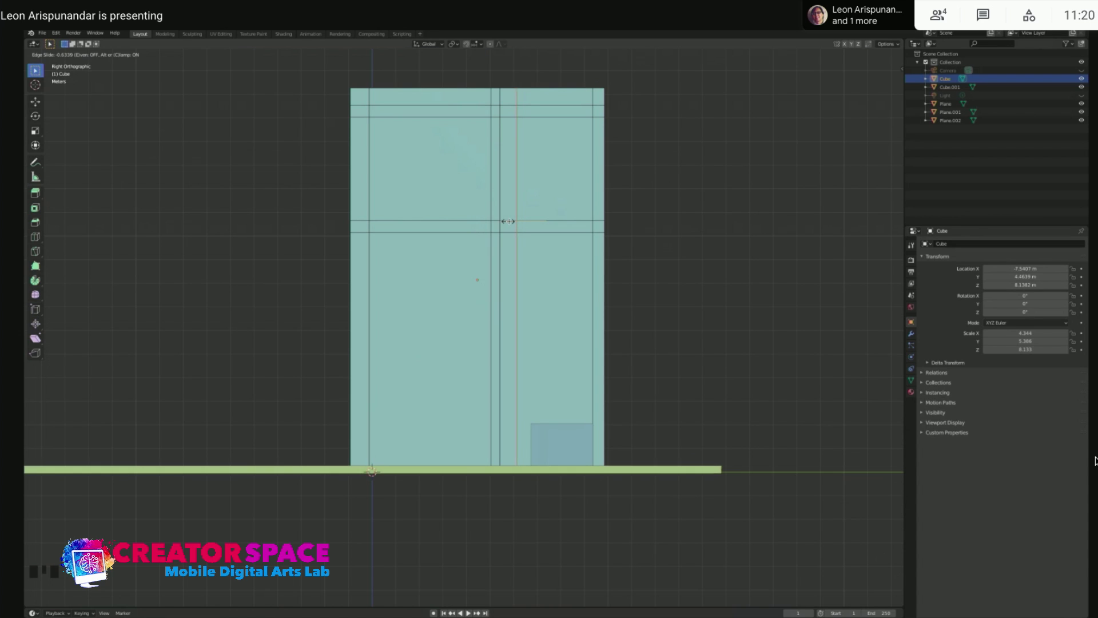
pyautogui.click(514, 220)
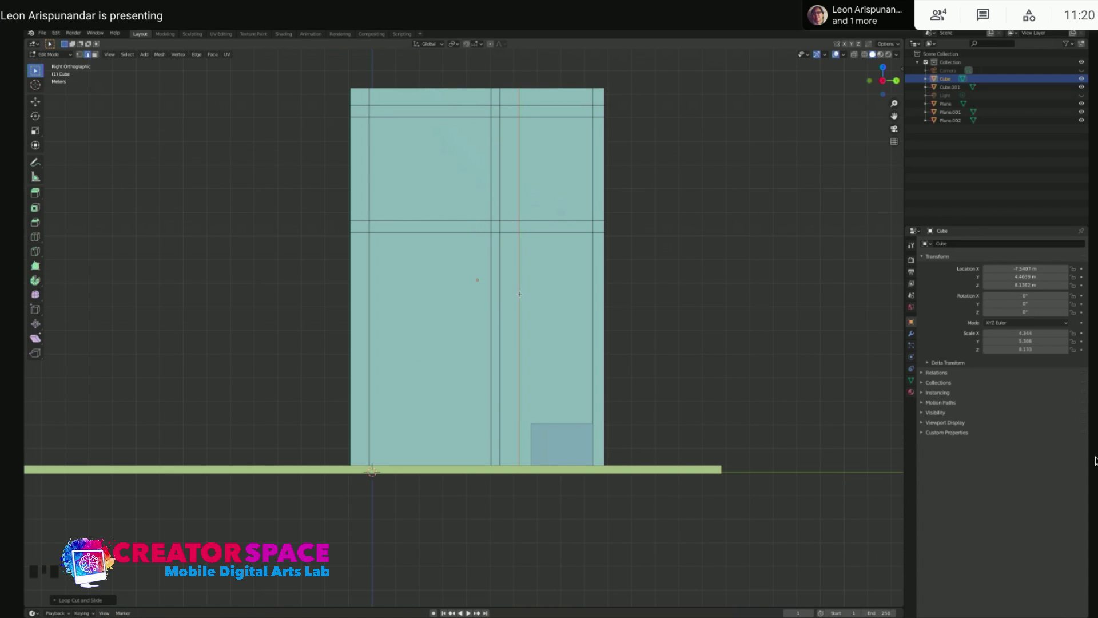
# Widen the entrance stairs by scaling them along Y to a Y scale of about 1.61
pyautogui.press('Tab')
pyautogui.click(575, 439)
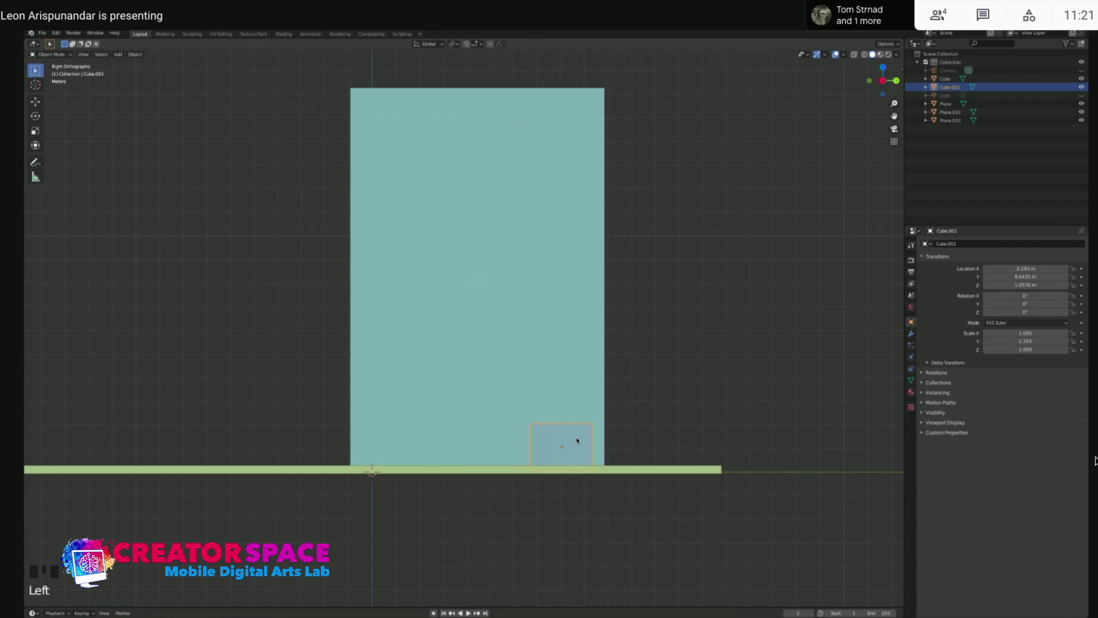
pyautogui.press('s')
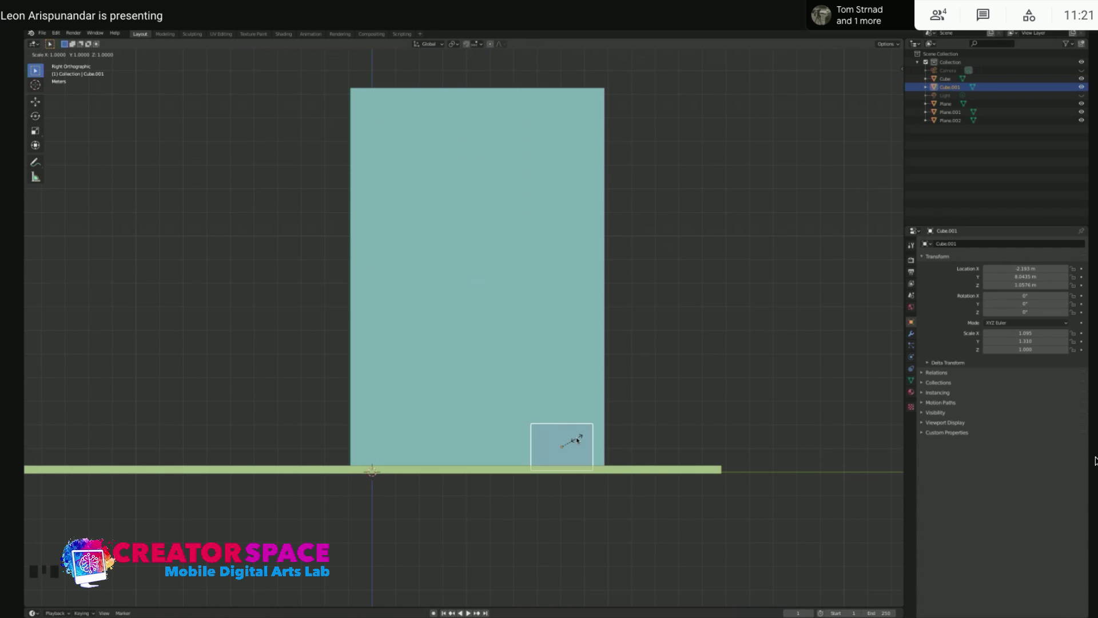
pyautogui.press('y')
pyautogui.click(581, 438)
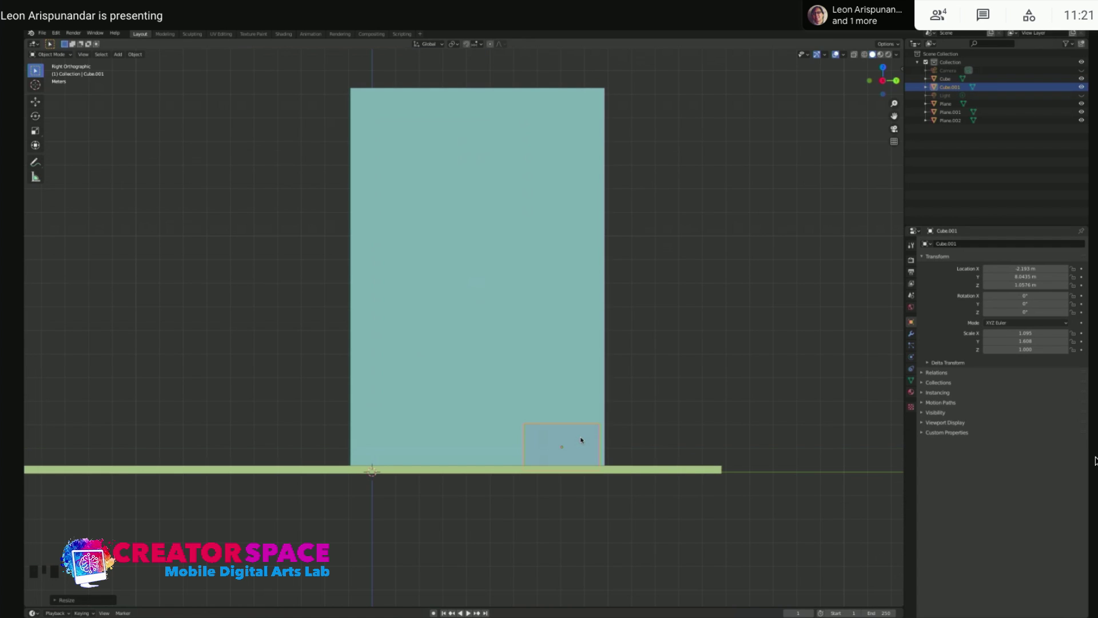
# Move the entrance stairs along Y to about 7.79 m so they line up with the narrower column's inner panel
pyautogui.press('g')
pyautogui.press('y')
pyautogui.click(574, 437)
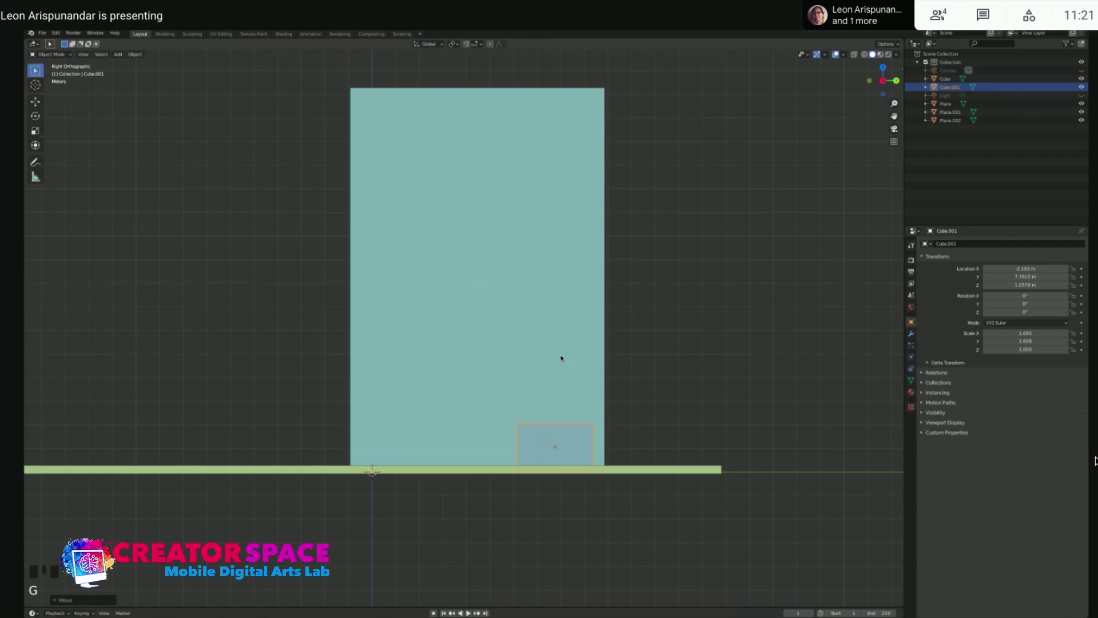
# Return to editing the building mesh and select the face of the wide upper-storey panel
pyautogui.click(561, 356)
pyautogui.press('Tab')
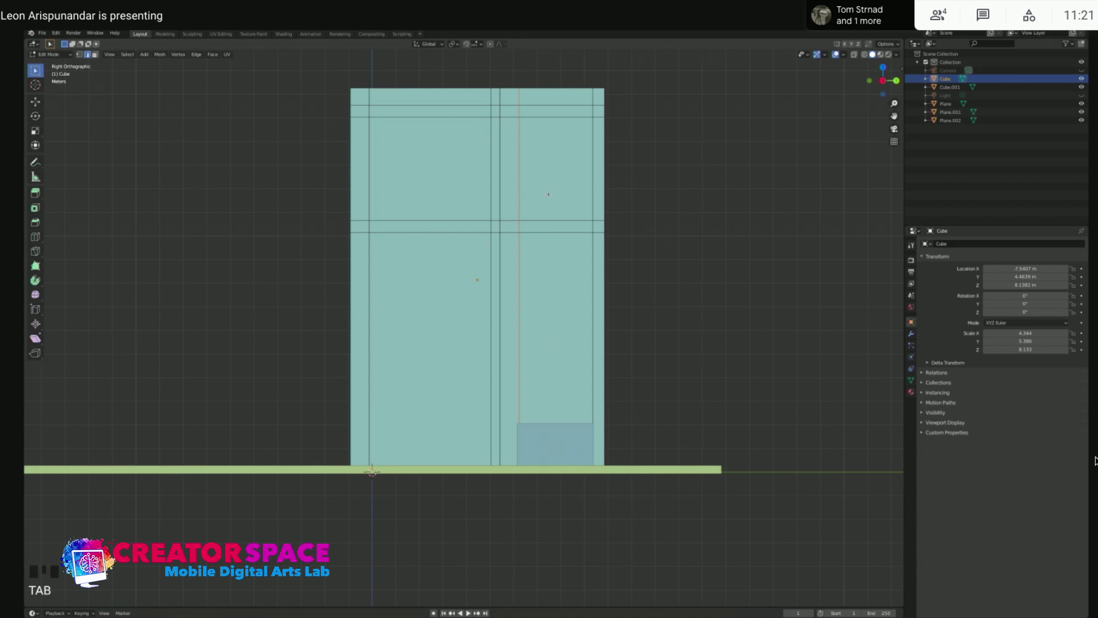
pyautogui.moveTo(400, 130); pyautogui.dragTo(526, 144, button='middle')
pyautogui.press('KP_3')
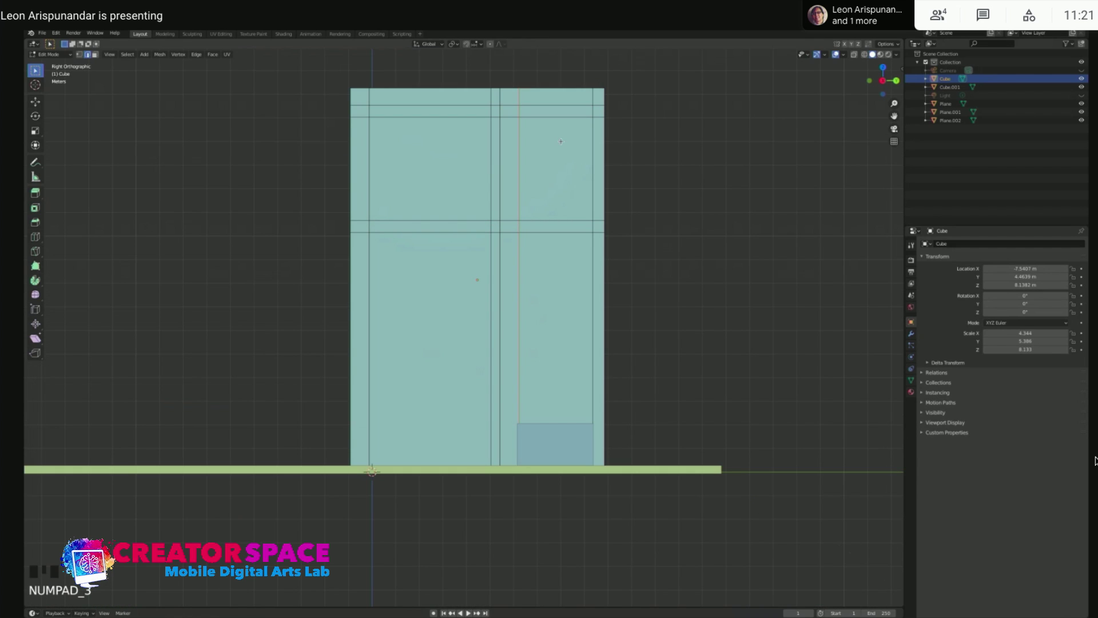
pyautogui.click(541, 162)
pyautogui.click(411, 177)
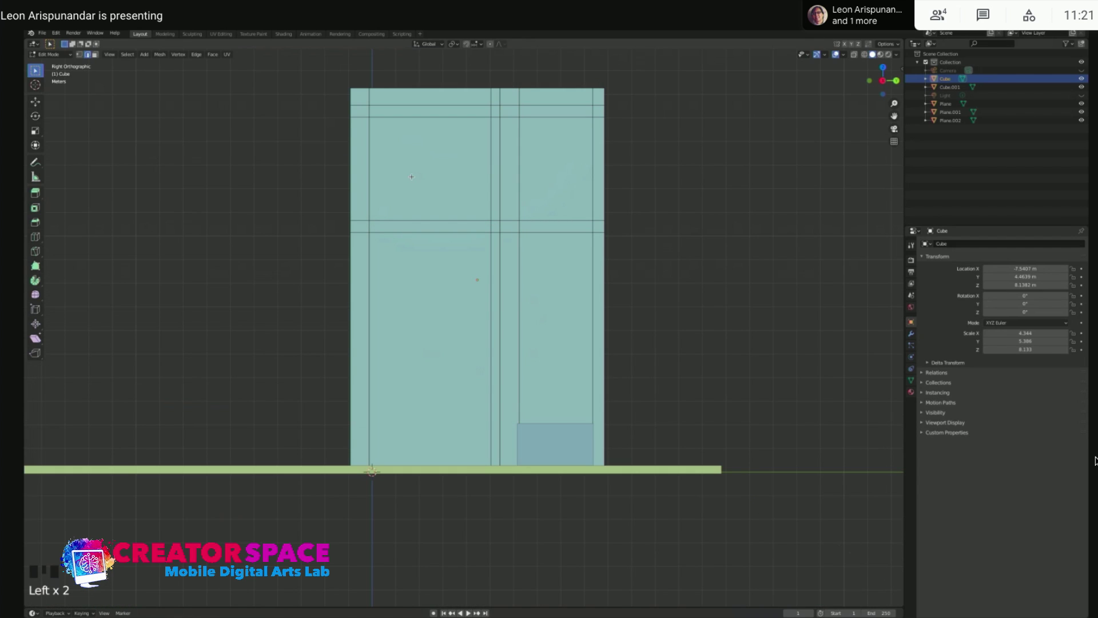
pyautogui.press('3')
pyautogui.click(411, 176)
pyautogui.moveTo(360, 160); pyautogui.dragTo(387, 173, button='middle')
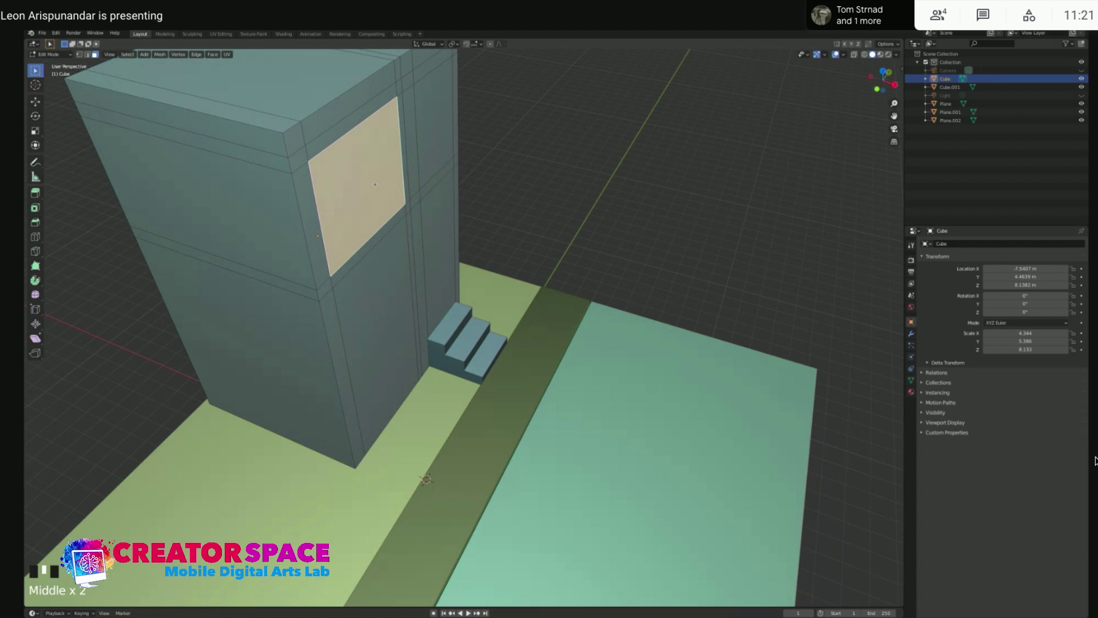
# Try to extrude the wide upper-storey panel alone inward into the building, and undo the extrusion
pyautogui.press('e')
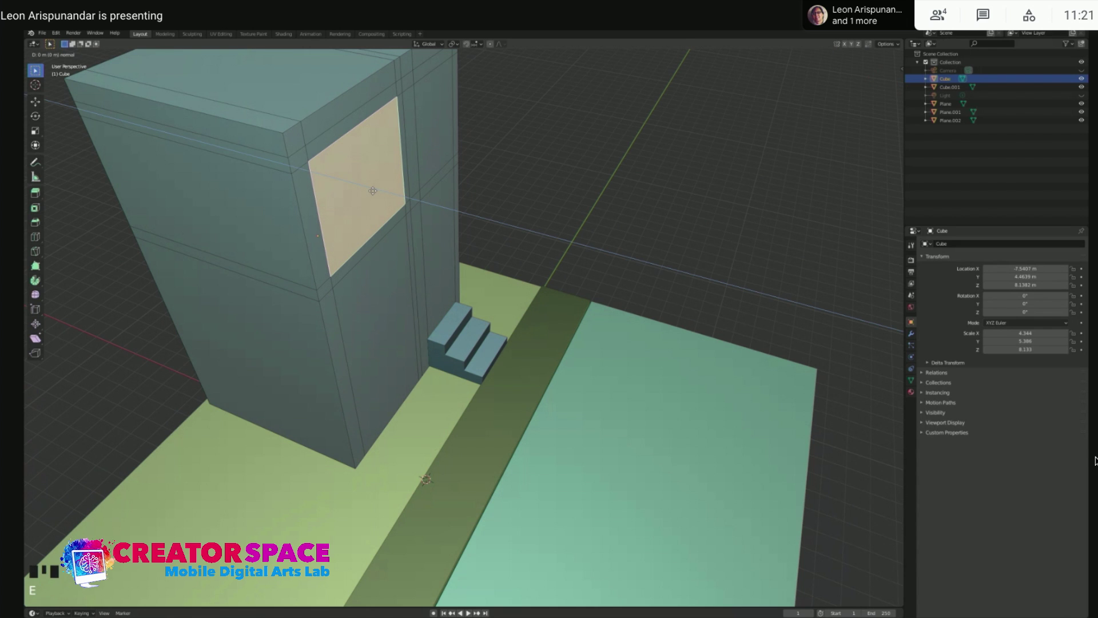
pyautogui.click(321, 166)
pyautogui.moveTo(519, 211); pyautogui.dragTo(458, 163, button='middle')
pyautogui.click(510, 149)
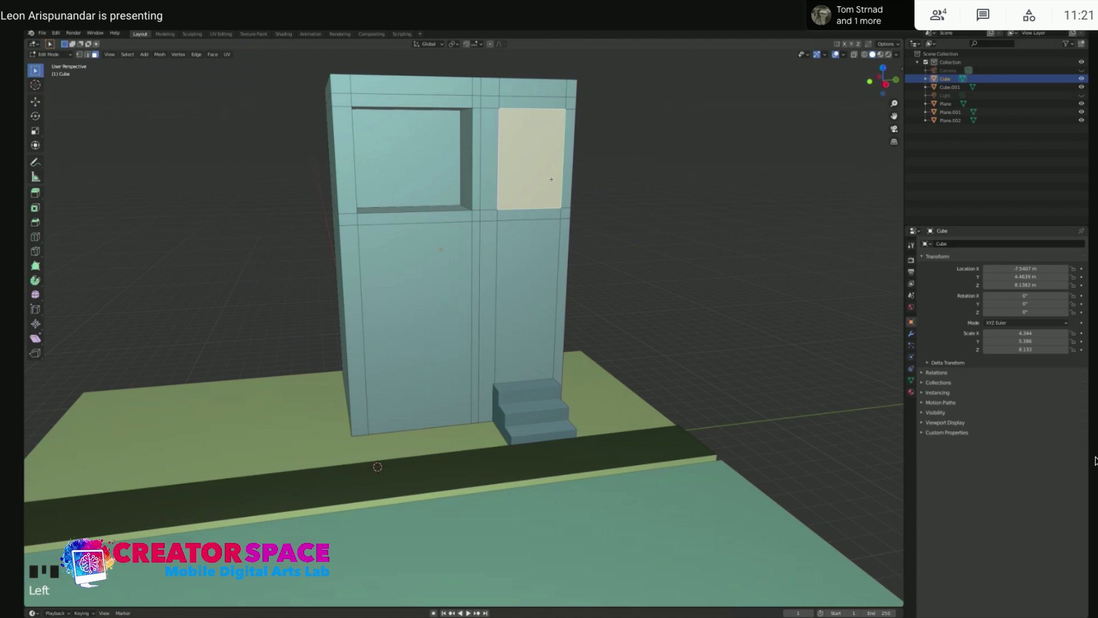
pyautogui.hotkey('ctrl', 'z')
pyautogui.hotkey('ctrl', 'z')
pyautogui.hotkey('ctrl', 'z')
# Add the narrow upper-storey panel to the selection and extrude both panels inward together to form recessed window openings
pyautogui.keyDown('shift'); pyautogui.click(512, 178); pyautogui.keyUp('shift')
pyautogui.moveTo(420, 156); pyautogui.dragTo(468, 176, button='middle')
pyautogui.press('e')
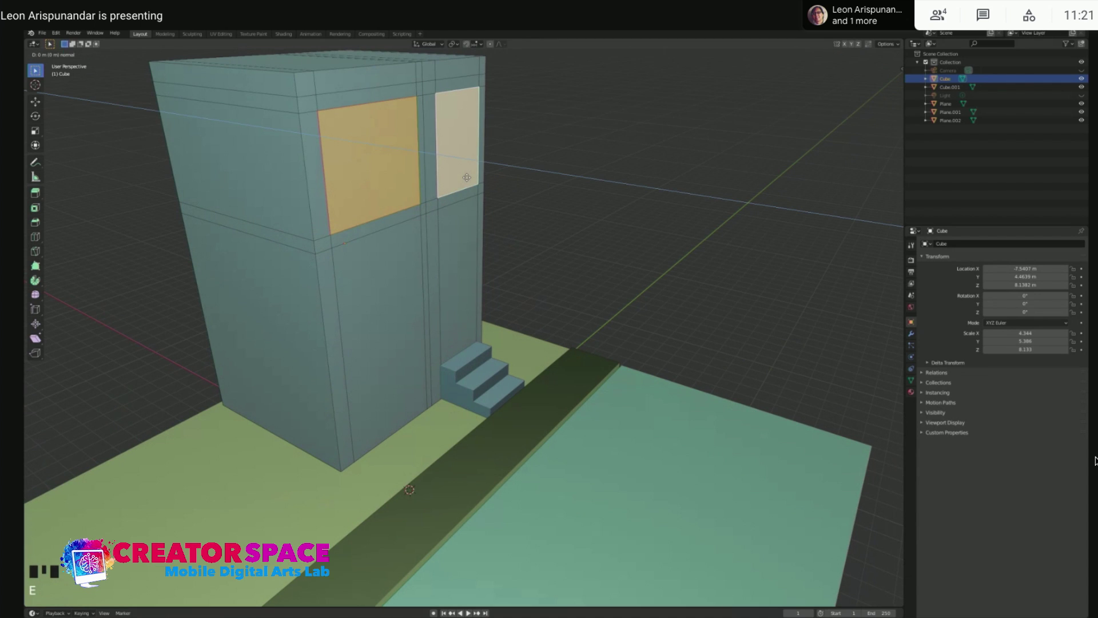
pyautogui.click(420, 161)
pyautogui.moveTo(563, 165); pyautogui.dragTo(507, 158, button='middle')
pyautogui.click(713, 193)
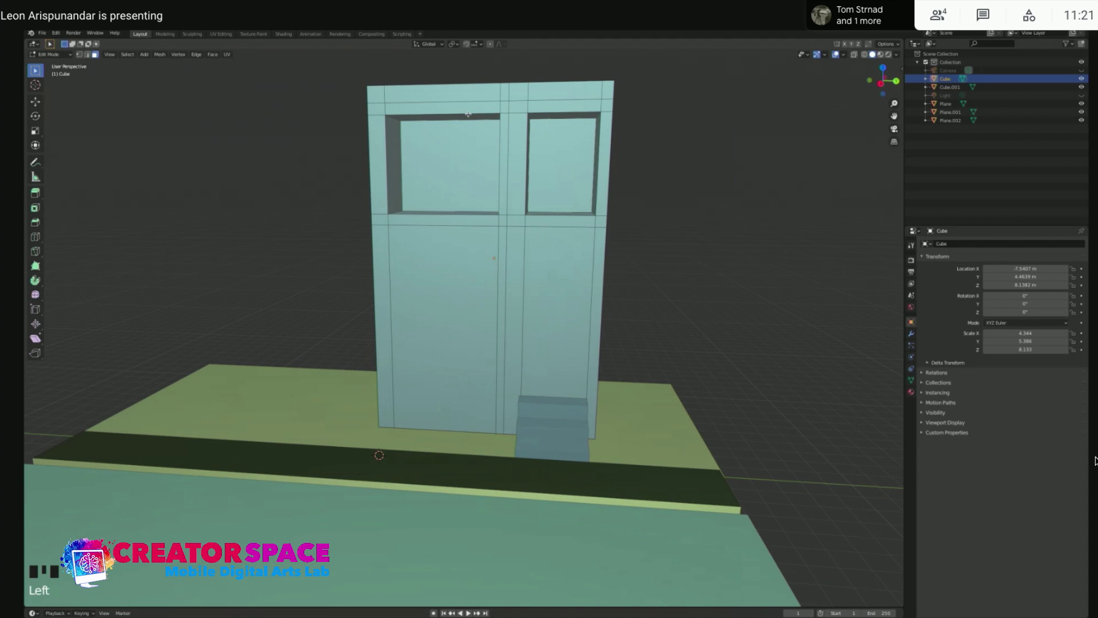
pyautogui.moveTo(450, 327); pyautogui.dragTo(456, 312, button='middle')
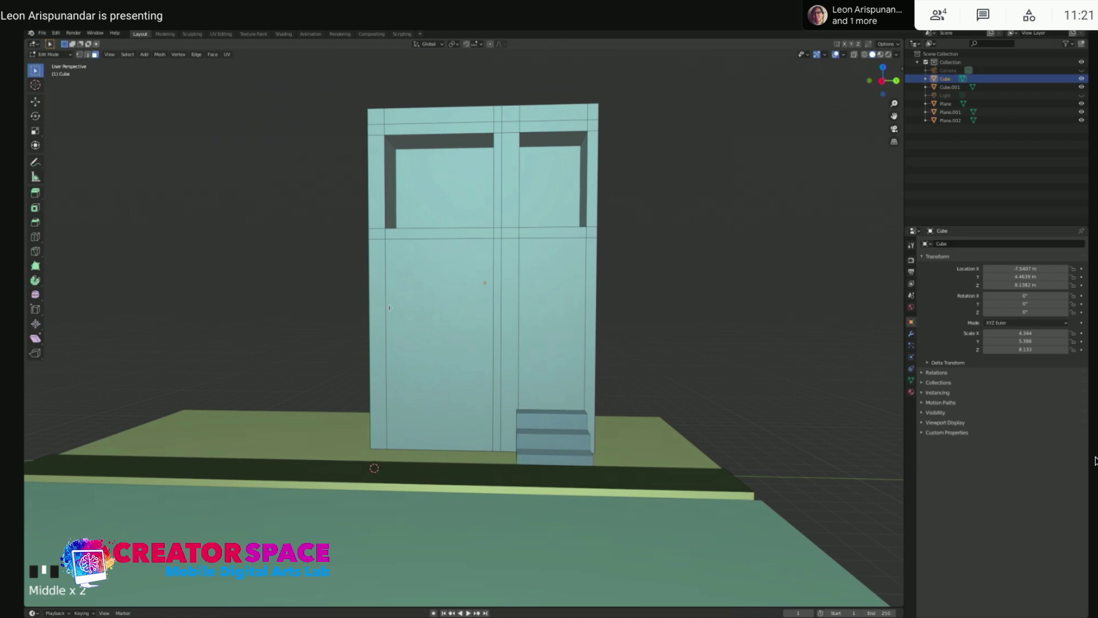
# Add a horizontal loop cut across the lower storey and slide it up to just below the storey divider
pyautogui.press('KP_3')
pyautogui.click(367, 309)
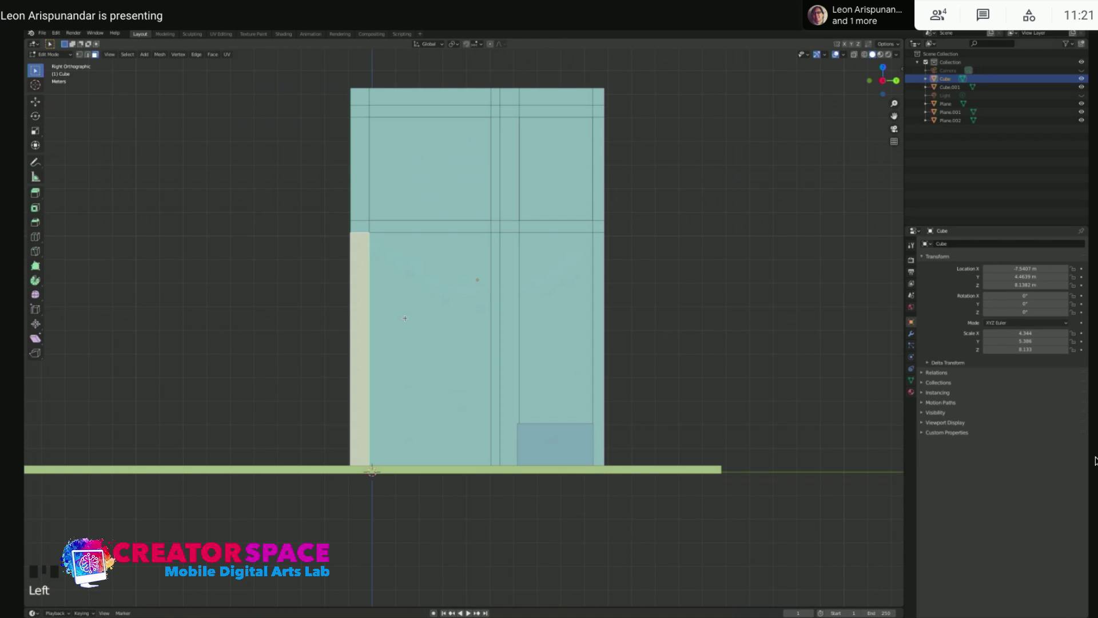
pyautogui.press('2')
pyautogui.click(369, 309)
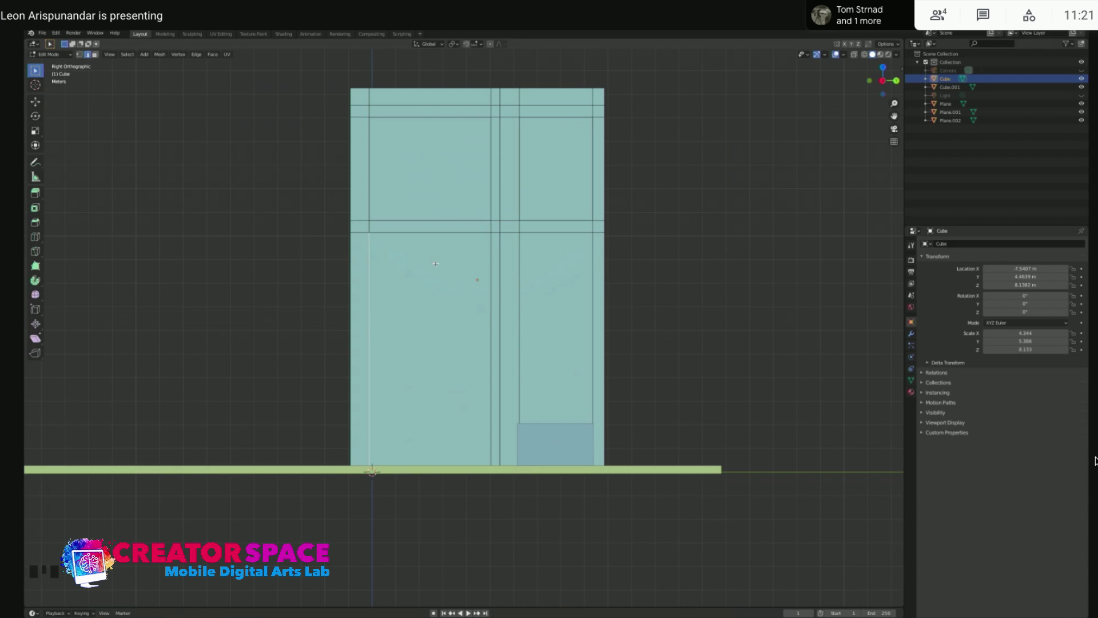
pyautogui.press('super+r')
pyautogui.click(487, 287)
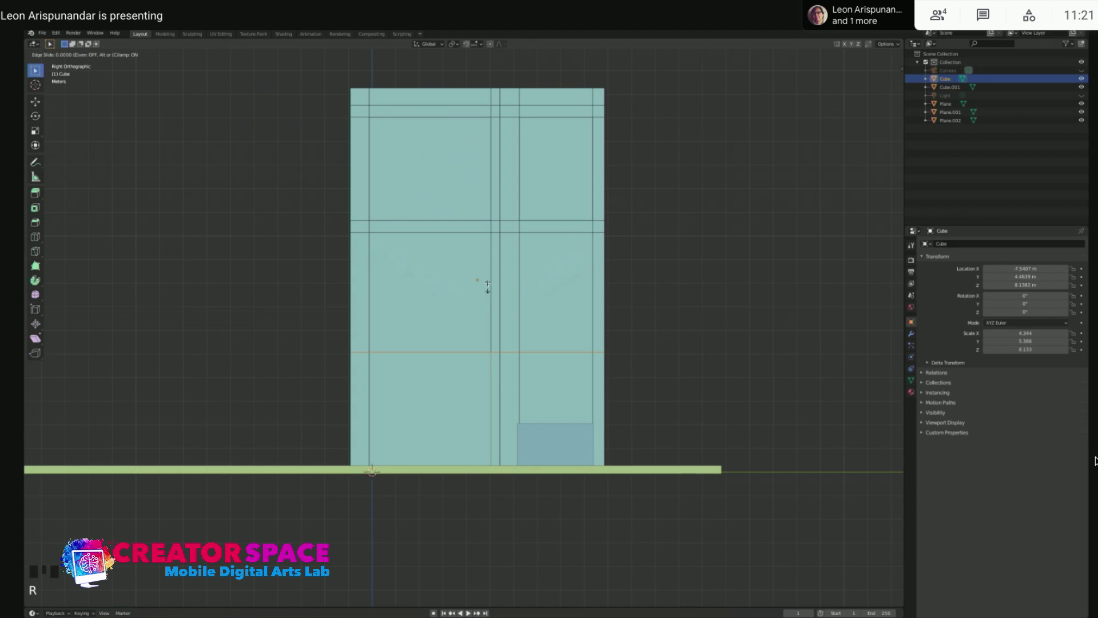
pyautogui.click(490, 193)
# Add a second horizontal loop cut across the lower storey, slightly below the middle of the remaining wall
pyautogui.press('super+r')
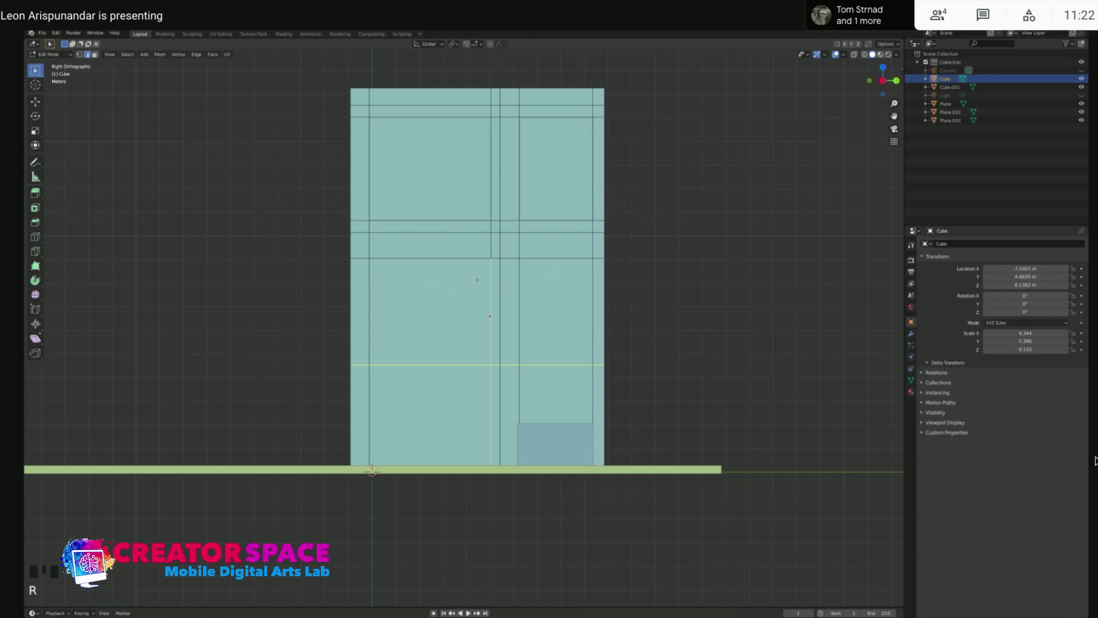
pyautogui.click(490, 316)
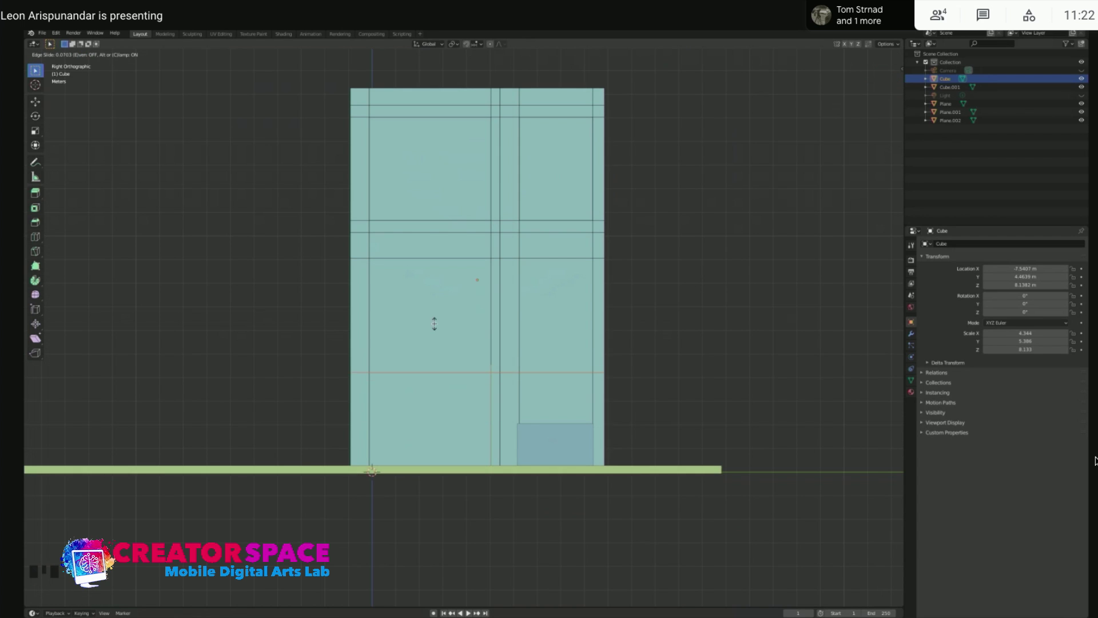
pyautogui.click(472, 349)
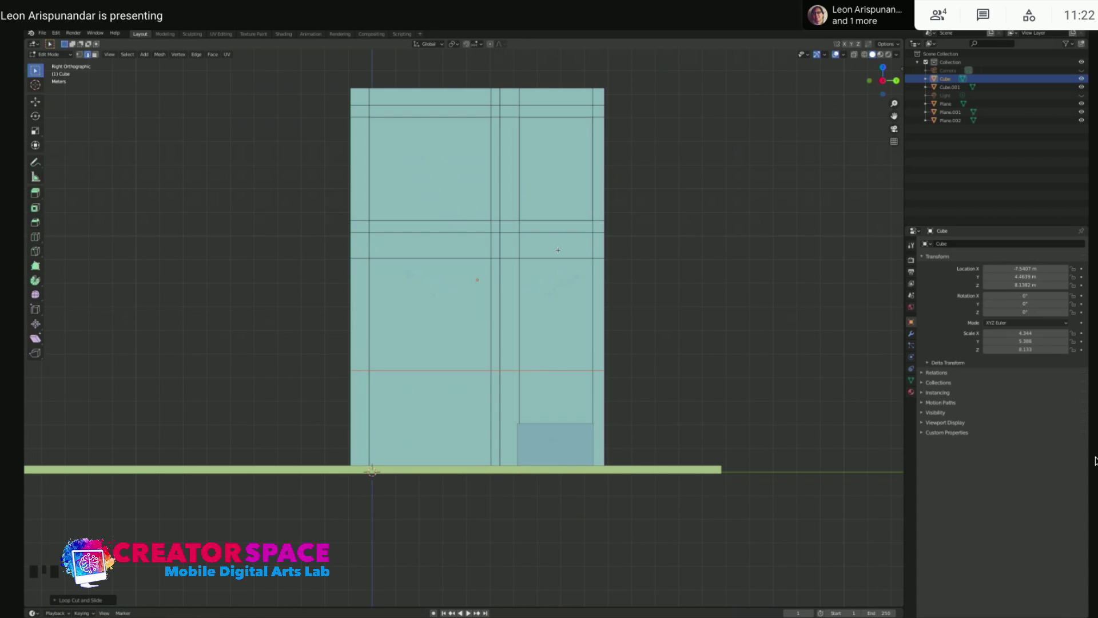
pyautogui.click(545, 286)
pyautogui.click(545, 286)
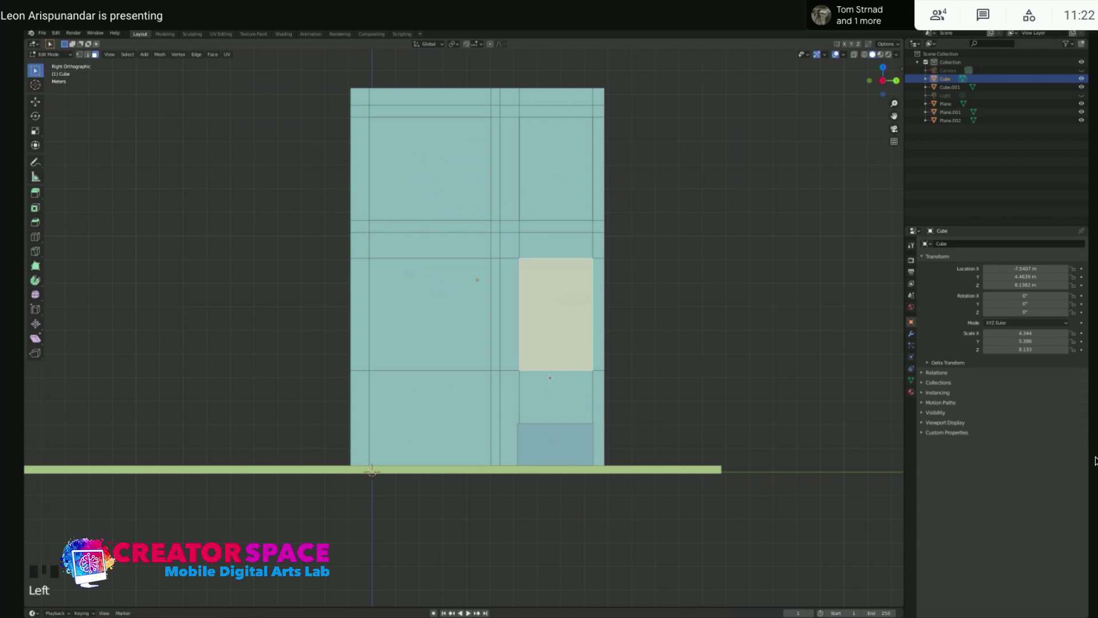
pyautogui.keyDown('shift'); pyautogui.click(544, 386); pyautogui.keyUp('shift')
pyautogui.moveTo(500, 334); pyautogui.dragTo(408, 402, button='middle')
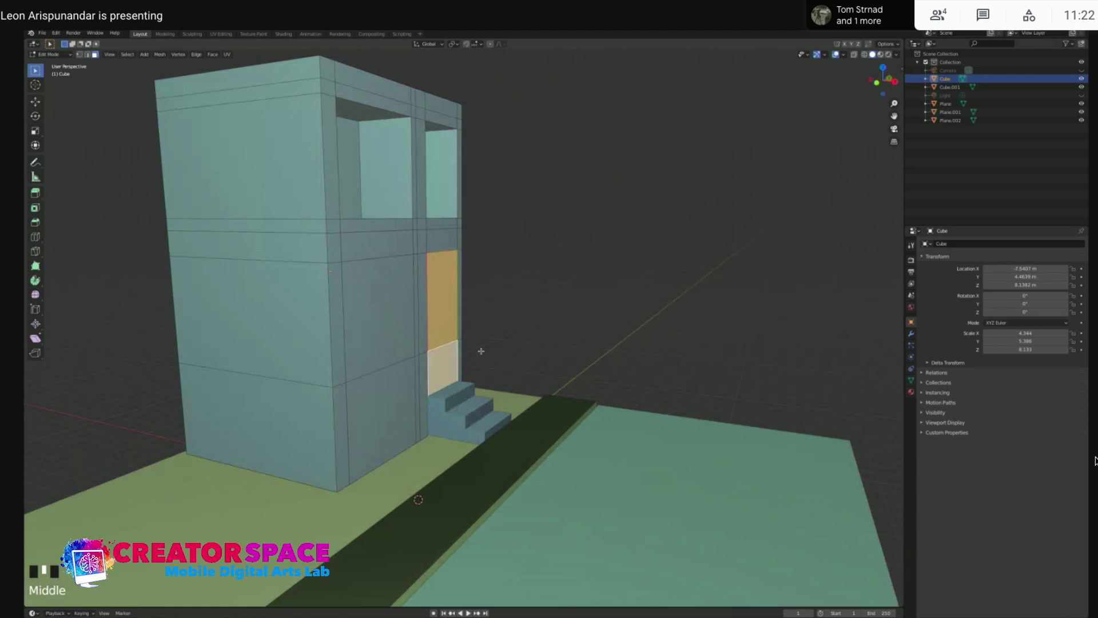
# Add a horizontal loop cut around the building's base, level with the top of the entrance stairs, and clear the selection
pyautogui.press('2')
pyautogui.click(416, 393)
pyautogui.press('super+r')
pyautogui.click(416, 393)
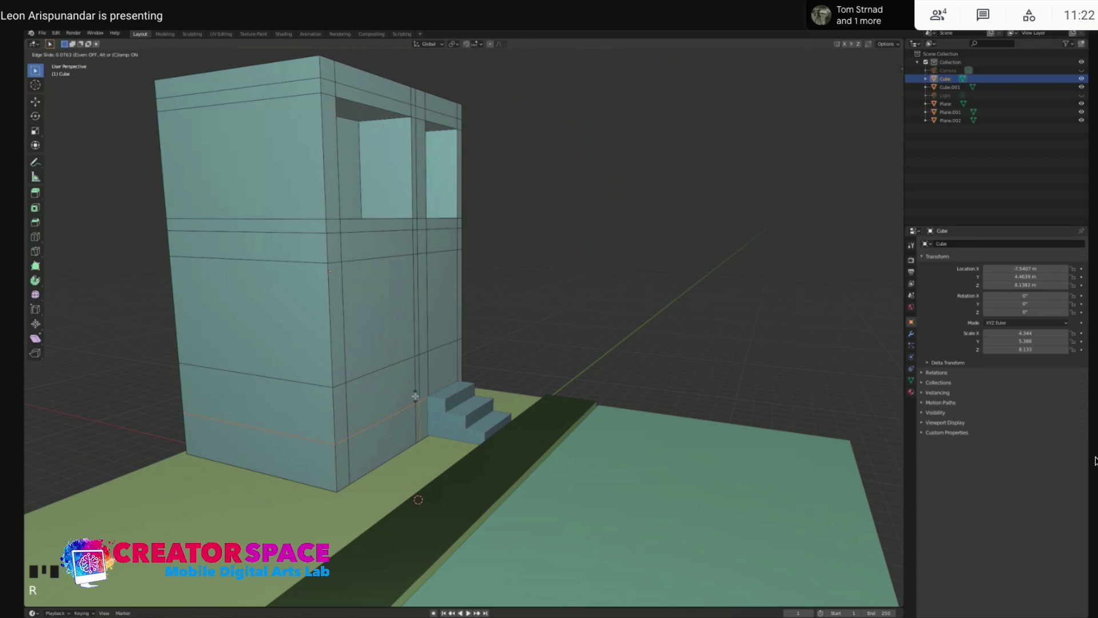
pyautogui.click(415, 393)
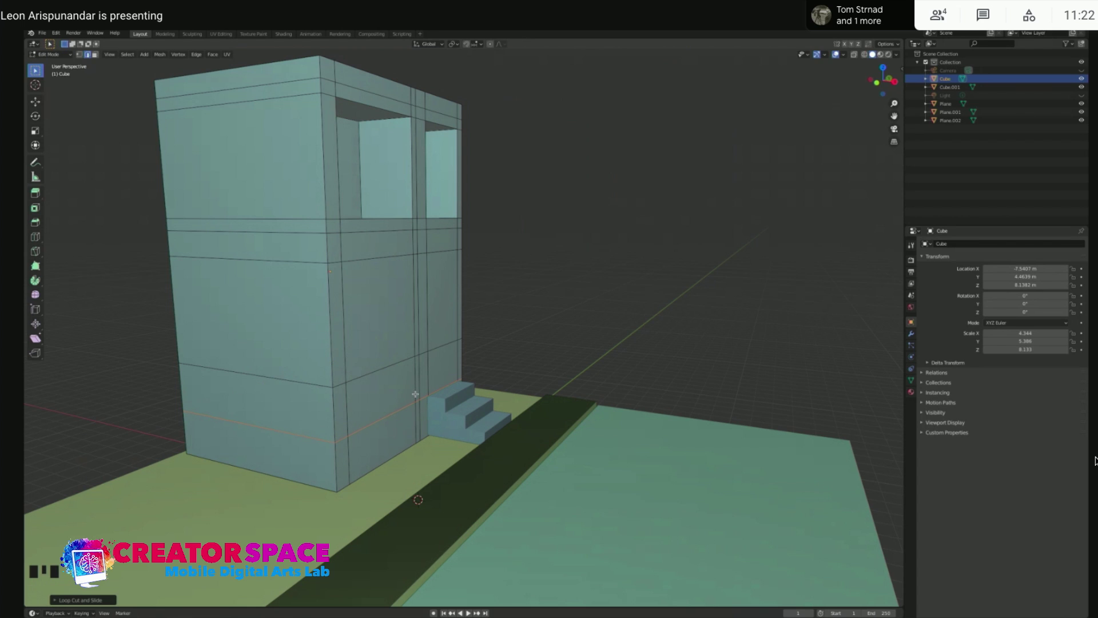
pyautogui.moveTo(498, 369); pyautogui.dragTo(532, 328, button='middle')
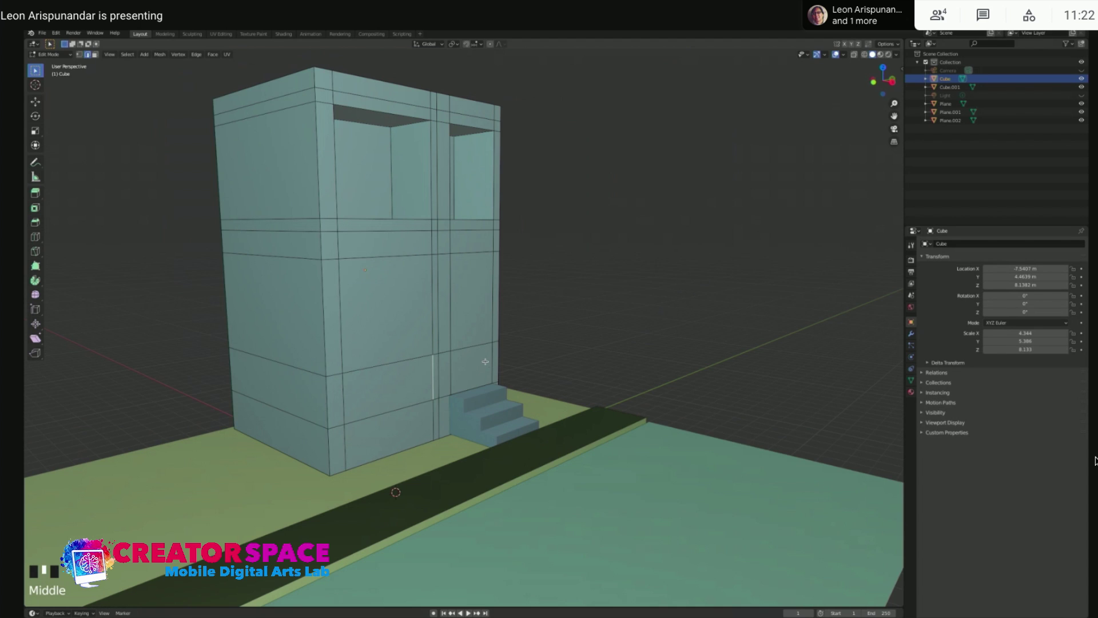
pyautogui.press('KP_3')
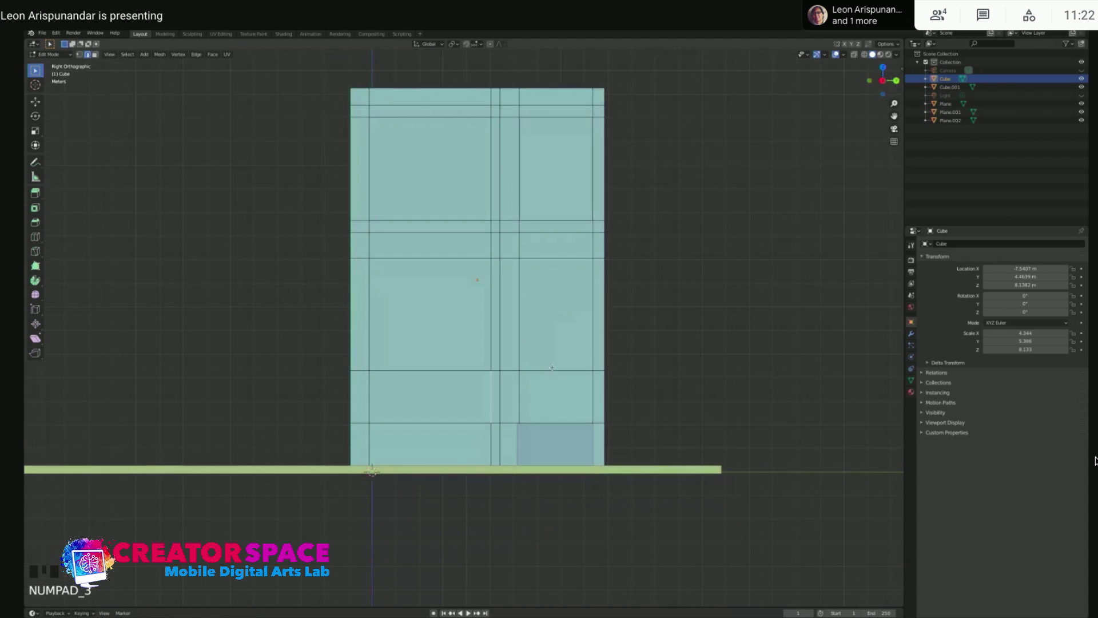
pyautogui.press('4')
pyautogui.click(423, 303)
pyautogui.click(431, 305)
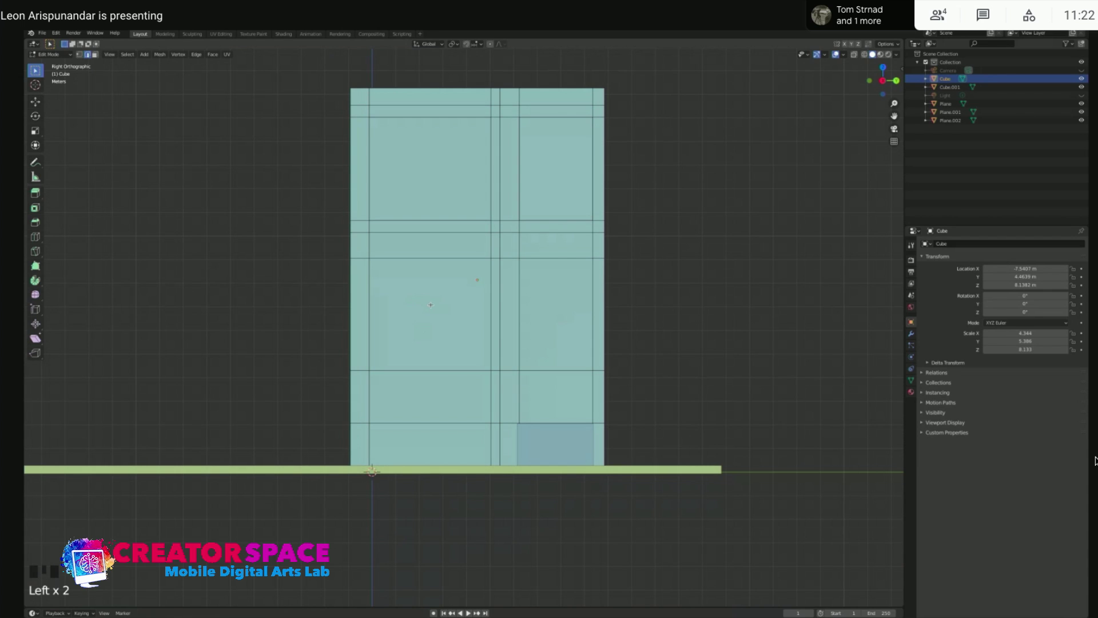
# Select the lower-storey window panel and the two door panels above the stairs, extrude them inward together, and clear the selection
pyautogui.press('3')
pyautogui.click(430, 305)
pyautogui.keyDown('shift'); pyautogui.click(550, 326); pyautogui.keyUp('shift')
pyautogui.keyDown('shift'); pyautogui.click(551, 379); pyautogui.keyUp('shift')
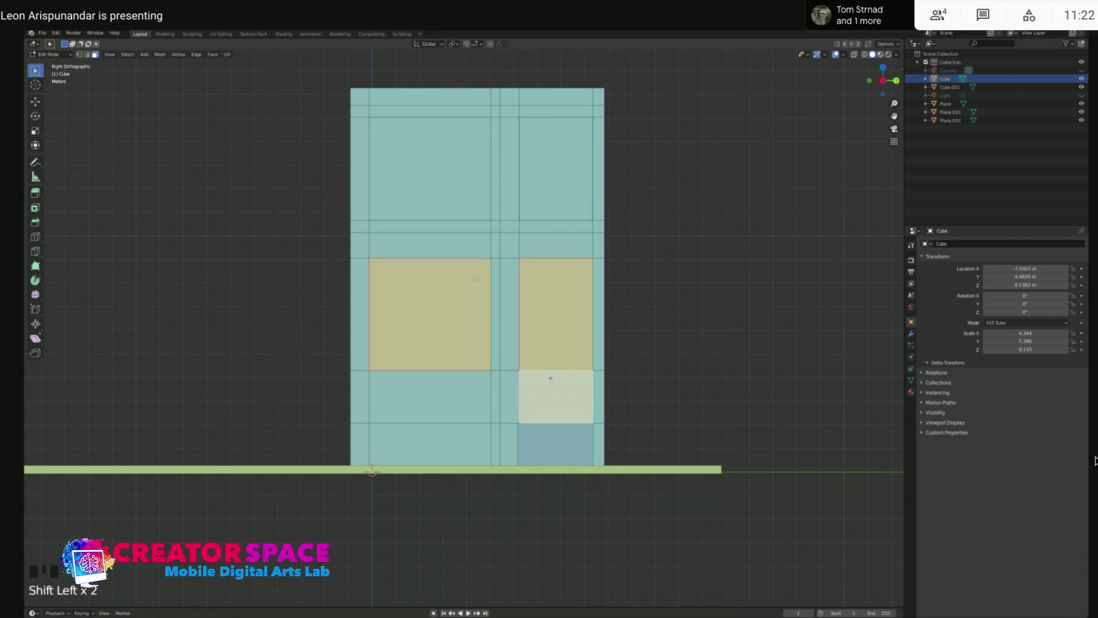
pyautogui.moveTo(446, 317); pyautogui.dragTo(412, 288, button='middle')
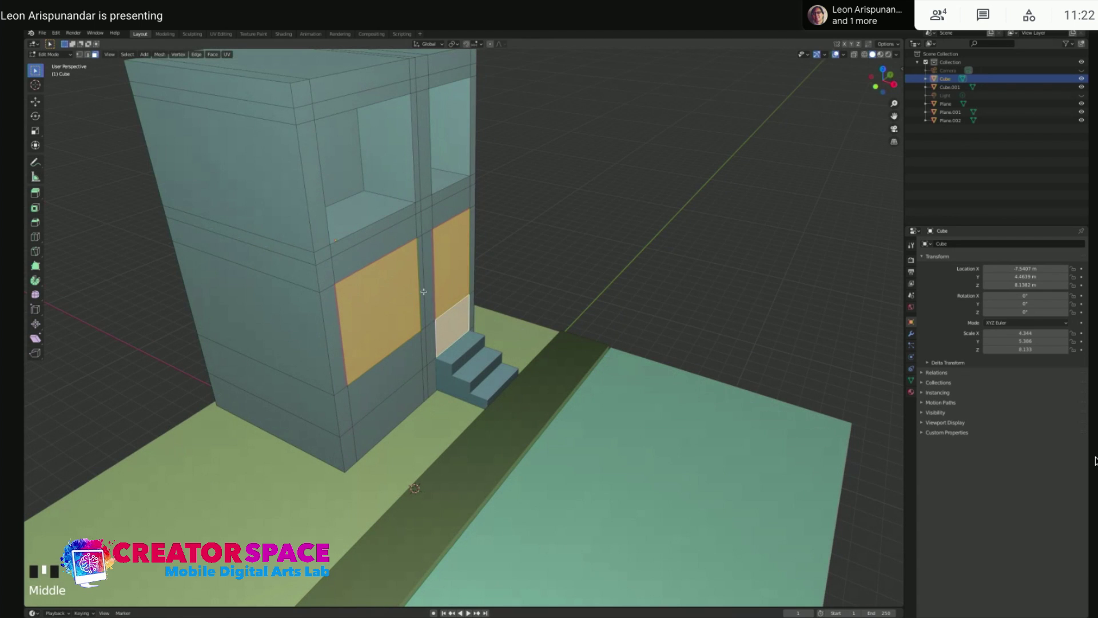
pyautogui.press('e')
pyautogui.click(519, 293)
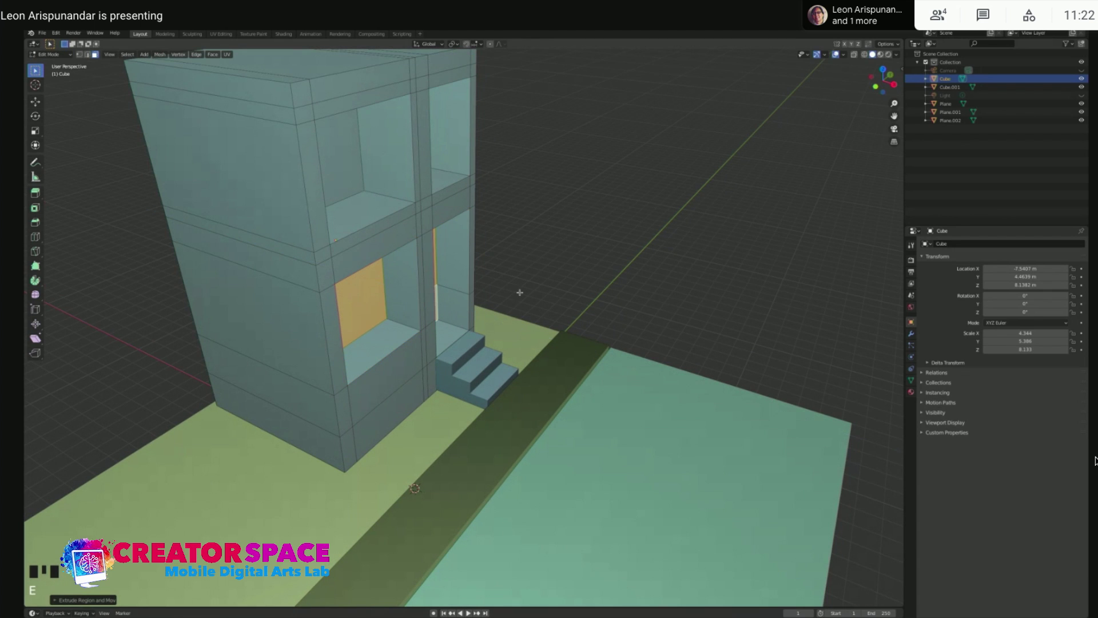
pyautogui.moveTo(578, 309); pyautogui.dragTo(517, 287, button='middle')
pyautogui.click(591, 303)
pyautogui.moveTo(624, 346)
pyautogui.mouseDown(button='middle')
pyautogui.moveTo(561, 353)
pyautogui.moveTo(632, 355)
pyautogui.mouseUp(button='middle')
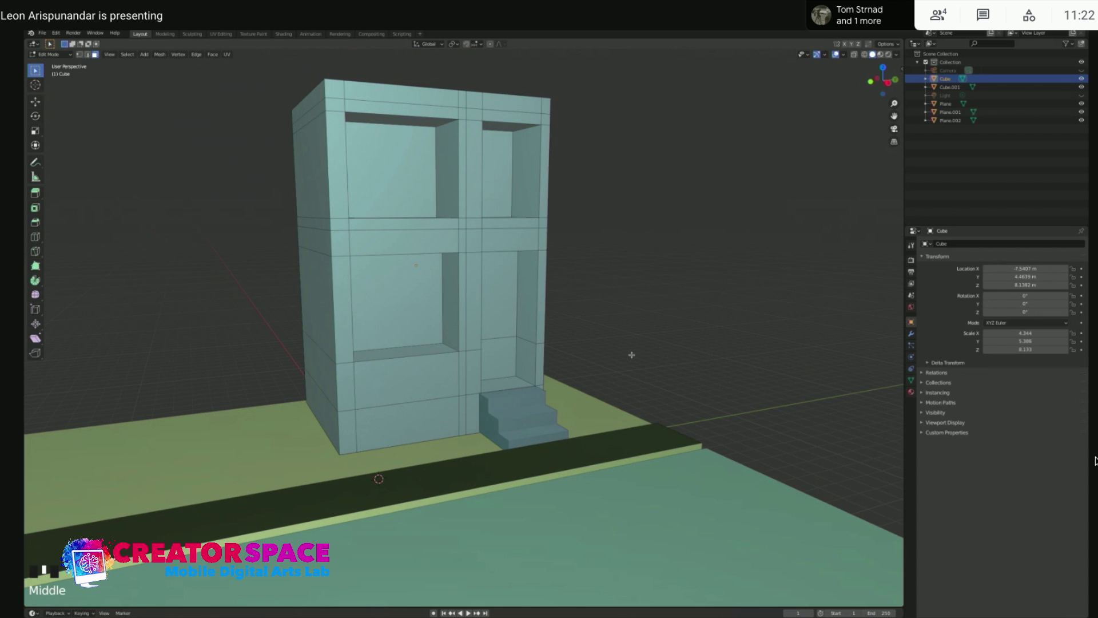
# Examine the recessed window and door openings from several angles and the viewport shading options
pyautogui.press('KP_1')
pyautogui.moveTo(610, 321)
pyautogui.mouseDown(button='middle')
pyautogui.moveTo(571, 327)
pyautogui.moveTo(647, 331)
pyautogui.moveTo(617, 329)
pyautogui.mouseUp(button='middle')
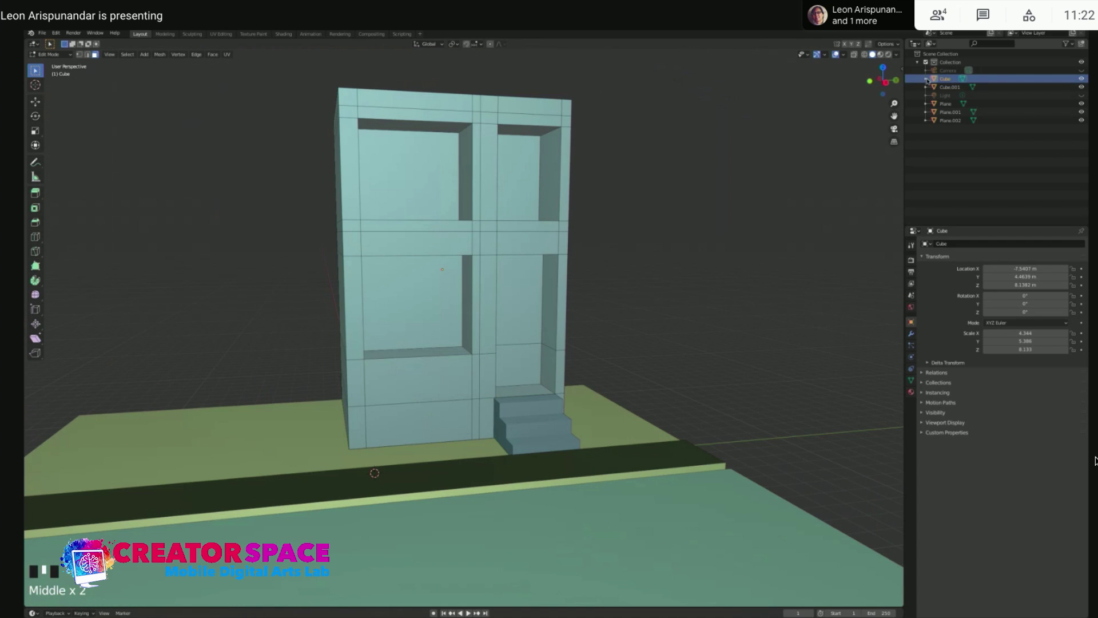
pyautogui.click(898, 55)
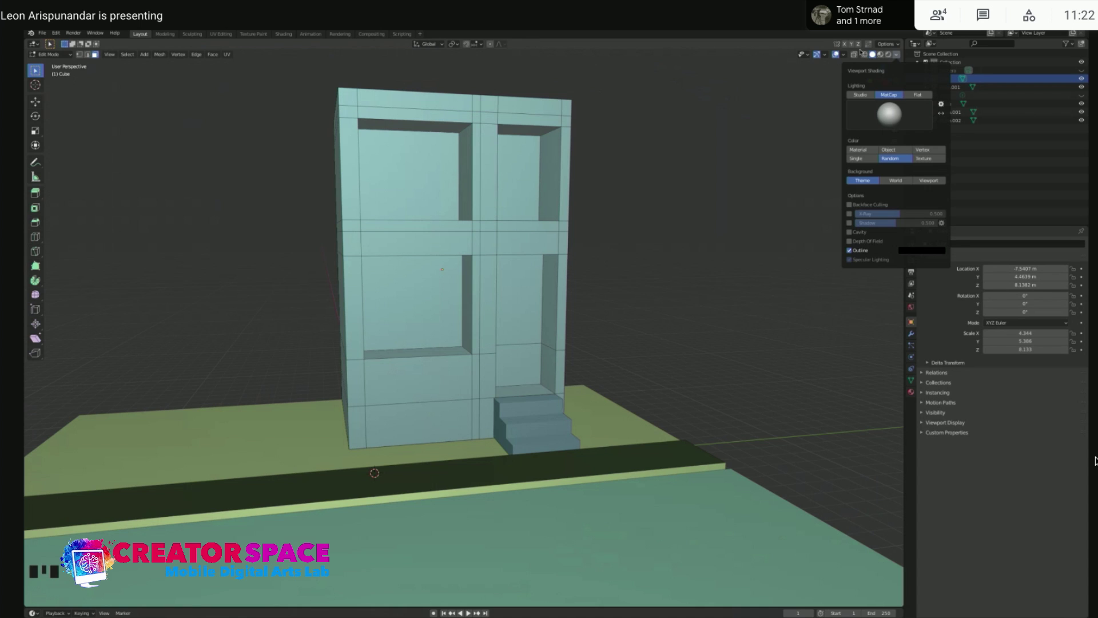
pyautogui.moveTo(603, 287)
pyautogui.mouseDown(button='middle')
pyautogui.moveTo(612, 284)
pyautogui.moveTo(601, 287)
pyautogui.mouseUp(button='middle')
pyautogui.moveTo(518, 275); pyautogui.dragTo(521, 275, button='middle')
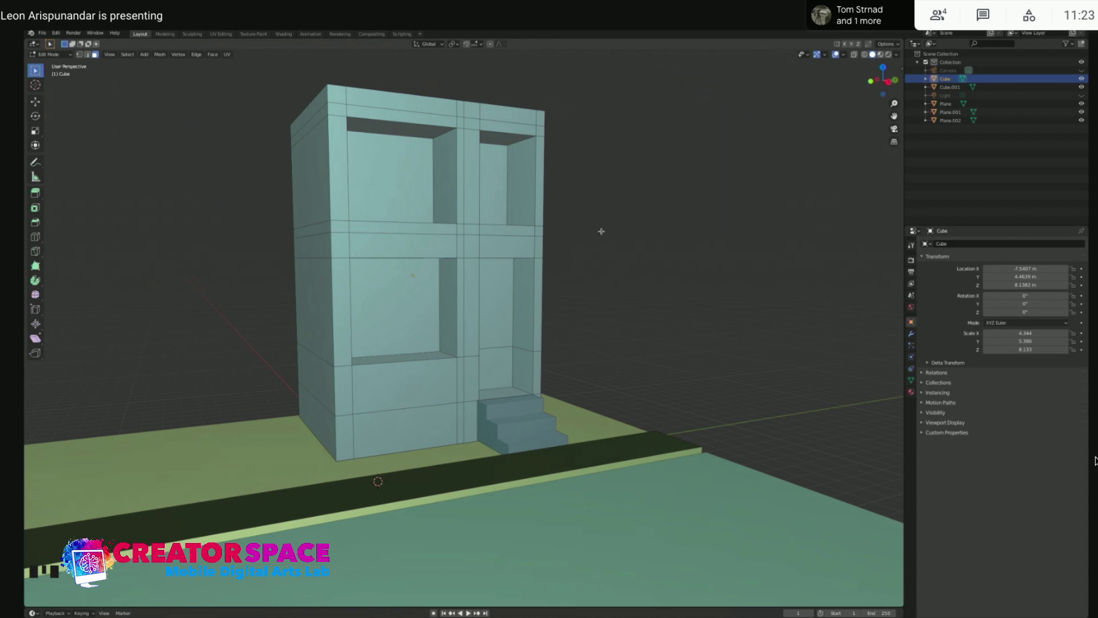
pyautogui.keyDown('shift'); pyautogui.moveTo(595, 235); pyautogui.dragTo(396, 209, button='middle'); pyautogui.keyUp('shift')
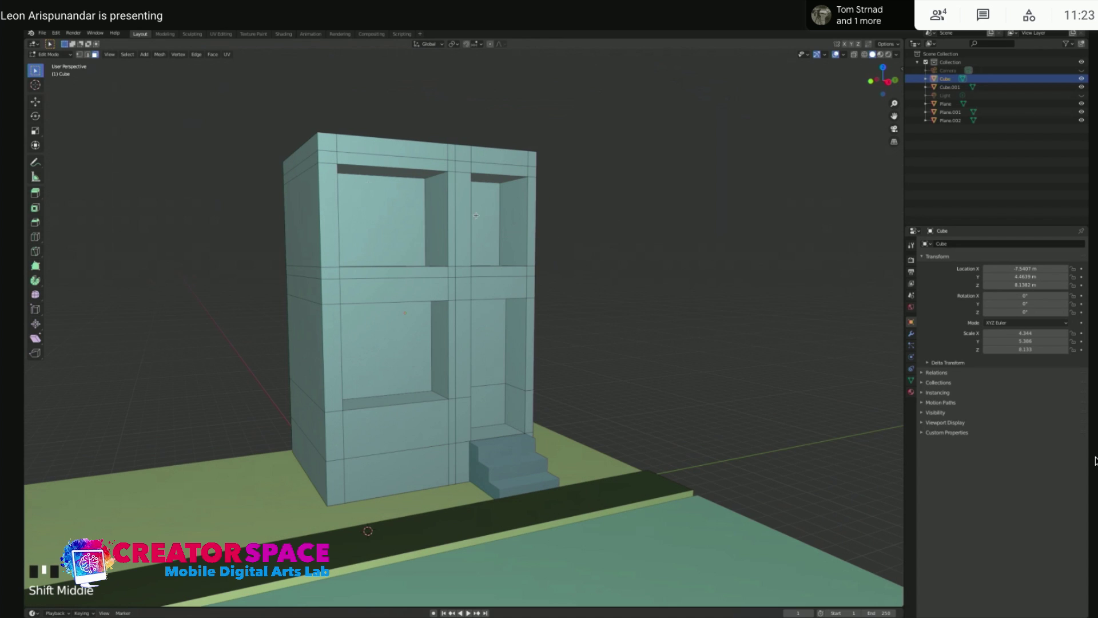
pyautogui.click(638, 246)
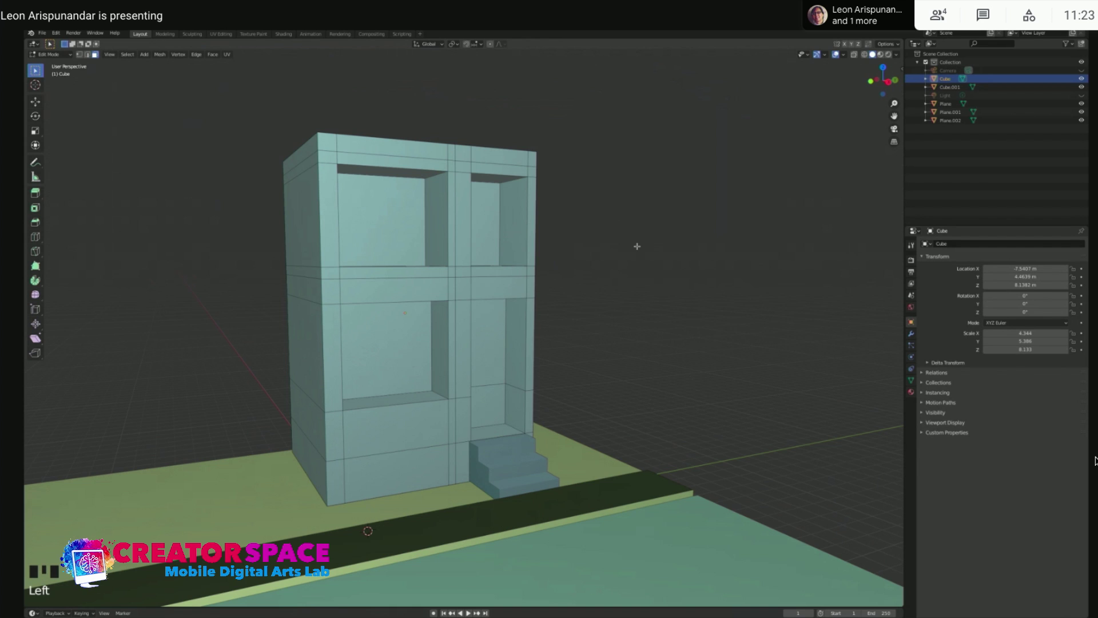
pyautogui.moveTo(612, 288); pyautogui.dragTo(581, 296, button='middle')
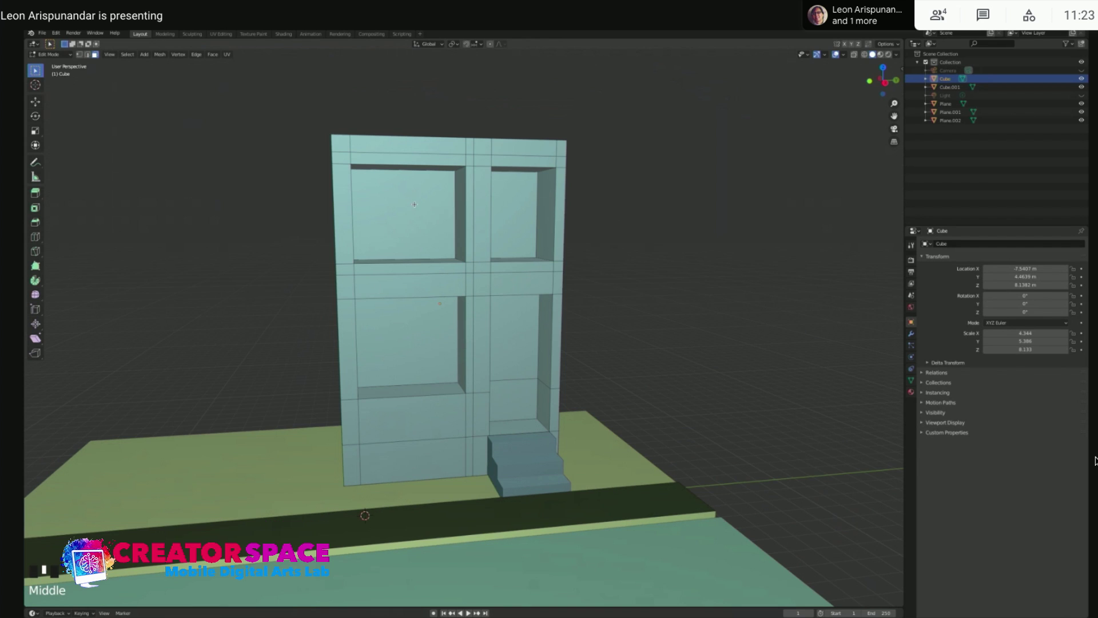
pyautogui.click(637, 220)
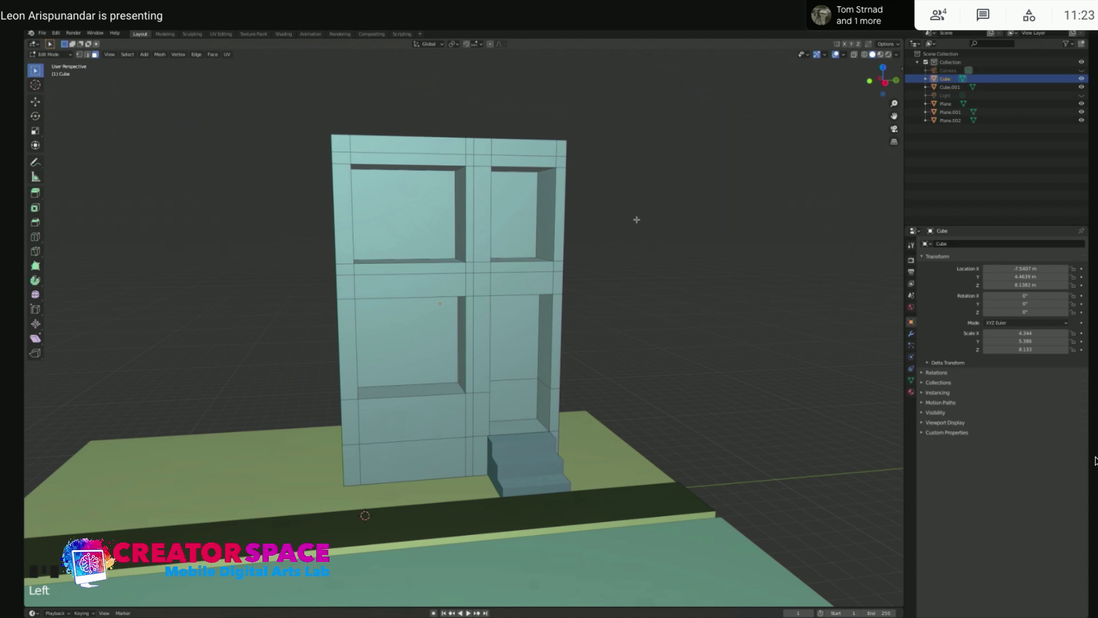
# Return the building to Object Mode and add a new mesh cube at the 3D cursor
pyautogui.press('Tab')
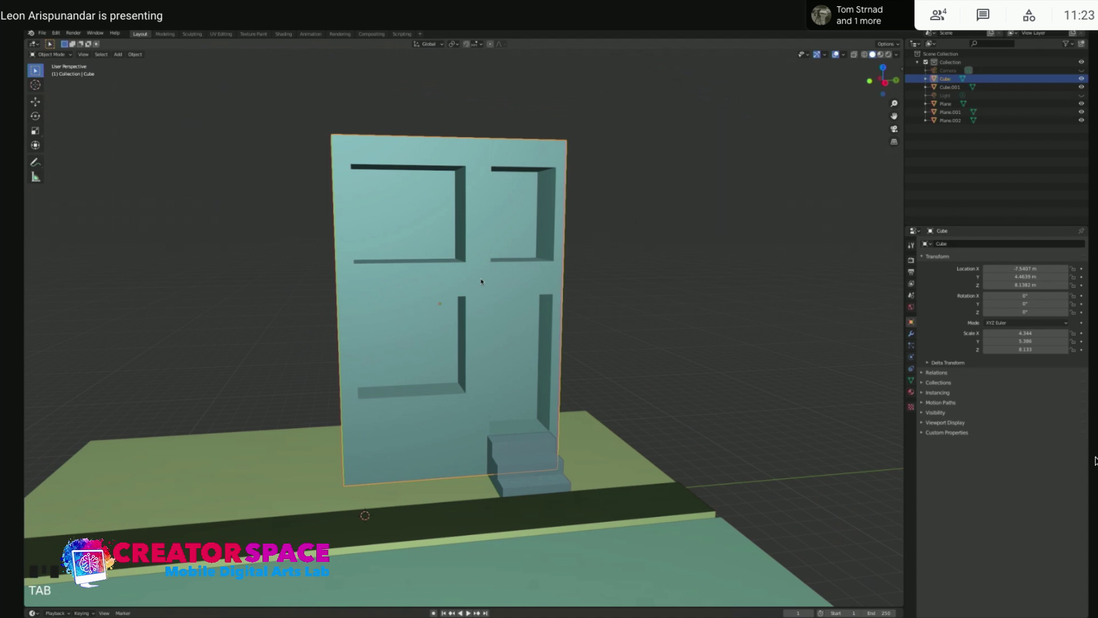
pyautogui.moveTo(460, 285); pyautogui.dragTo(485, 288, button='middle')
pyautogui.click(594, 309)
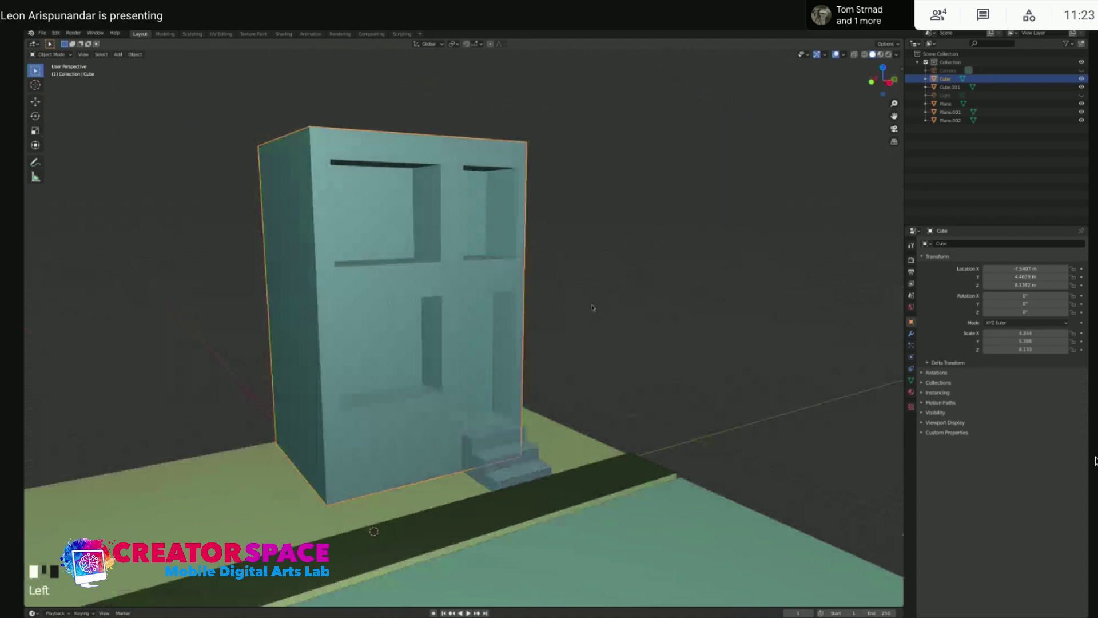
pyautogui.hotkey('shift', 'a')
pyautogui.moveTo(594, 306)
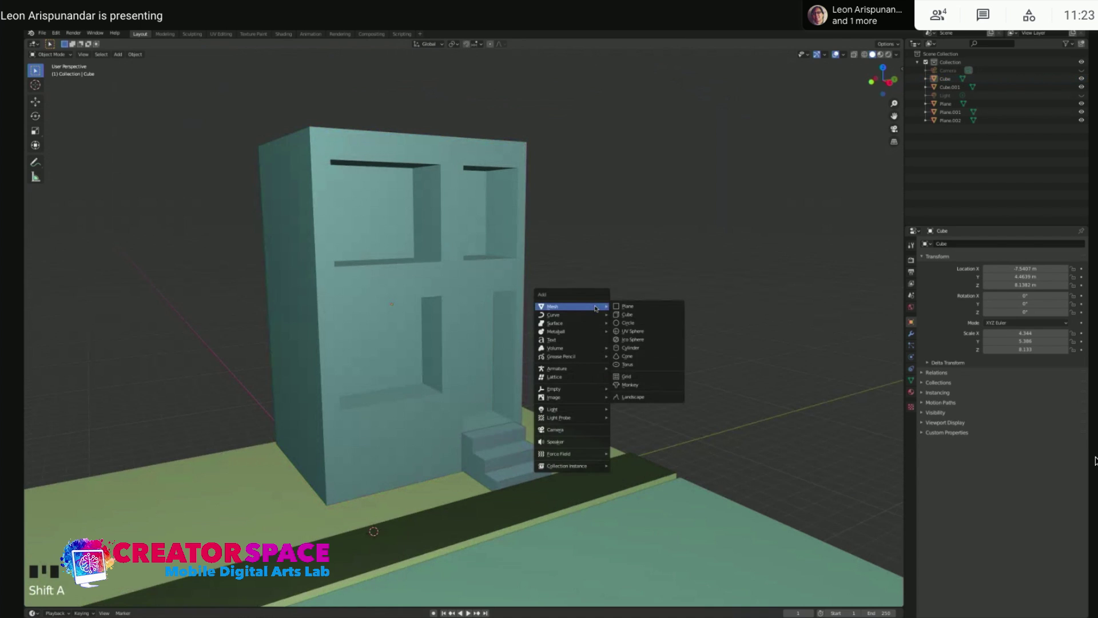
pyautogui.click(640, 317)
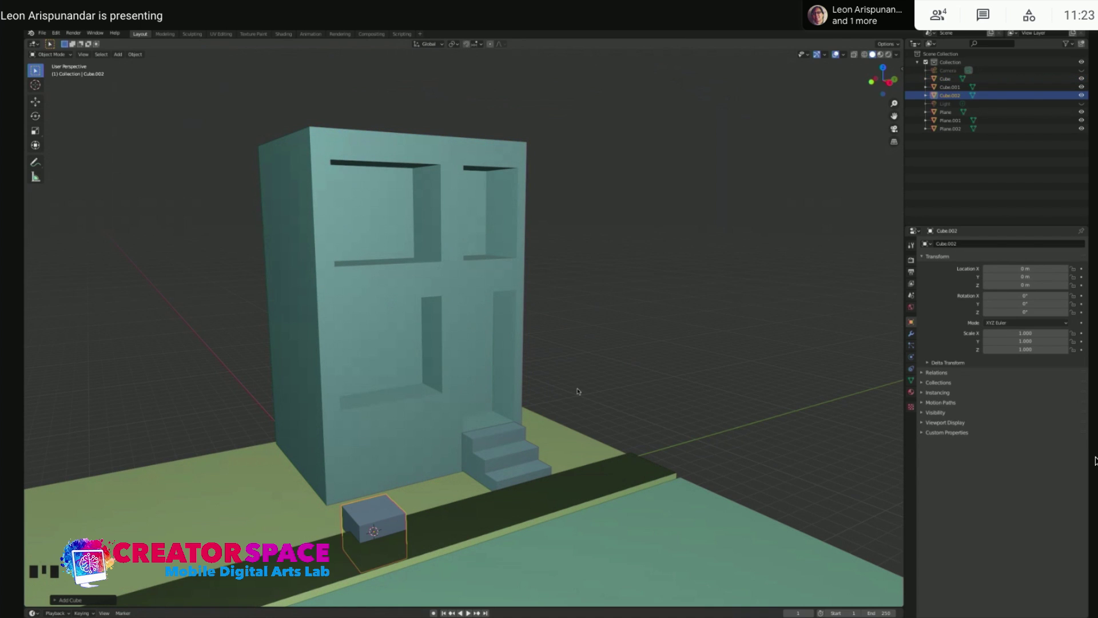
# Raise the new cube to the upper wide window at about Z 13 m and shift it along Y to about 1.23 m
pyautogui.press('g')
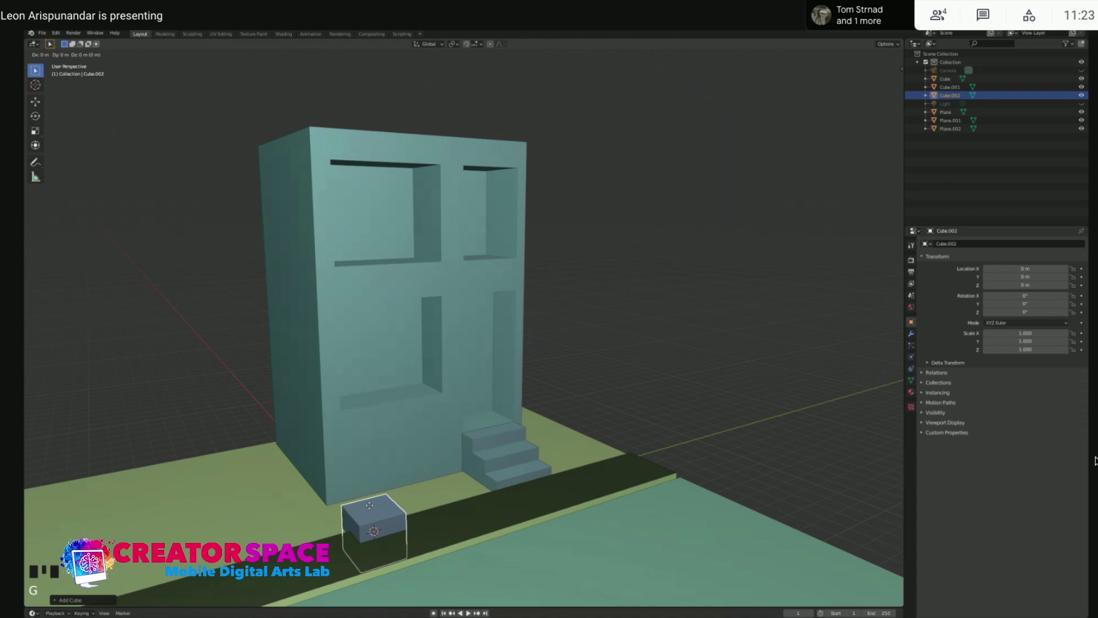
pyautogui.press('z')
pyautogui.click(382, 184)
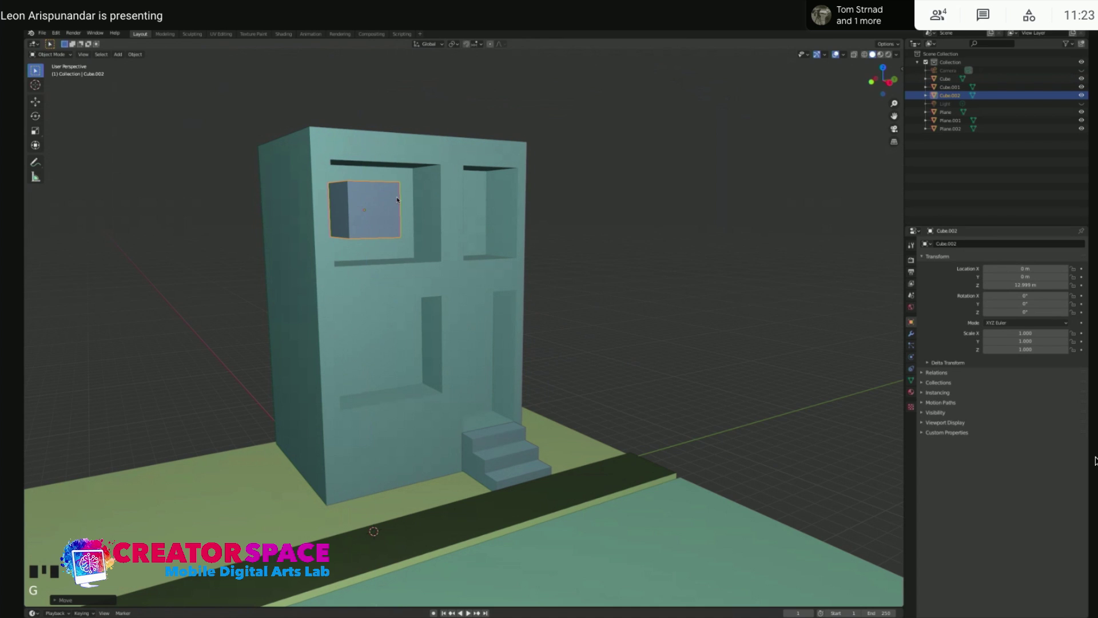
pyautogui.press('KP_3')
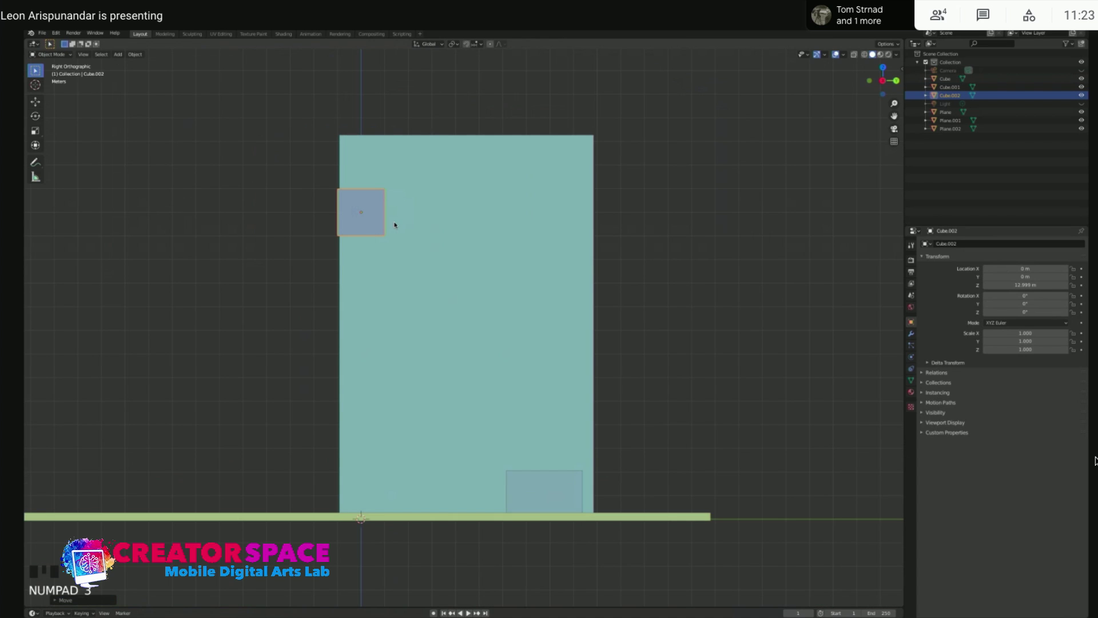
pyautogui.press('g')
pyautogui.press('y')
pyautogui.click(423, 223)
# Scale the cube along the Y axis to about 0.169 to make it a thin slab
pyautogui.moveTo(400, 188); pyautogui.dragTo(410, 221, button='middle')
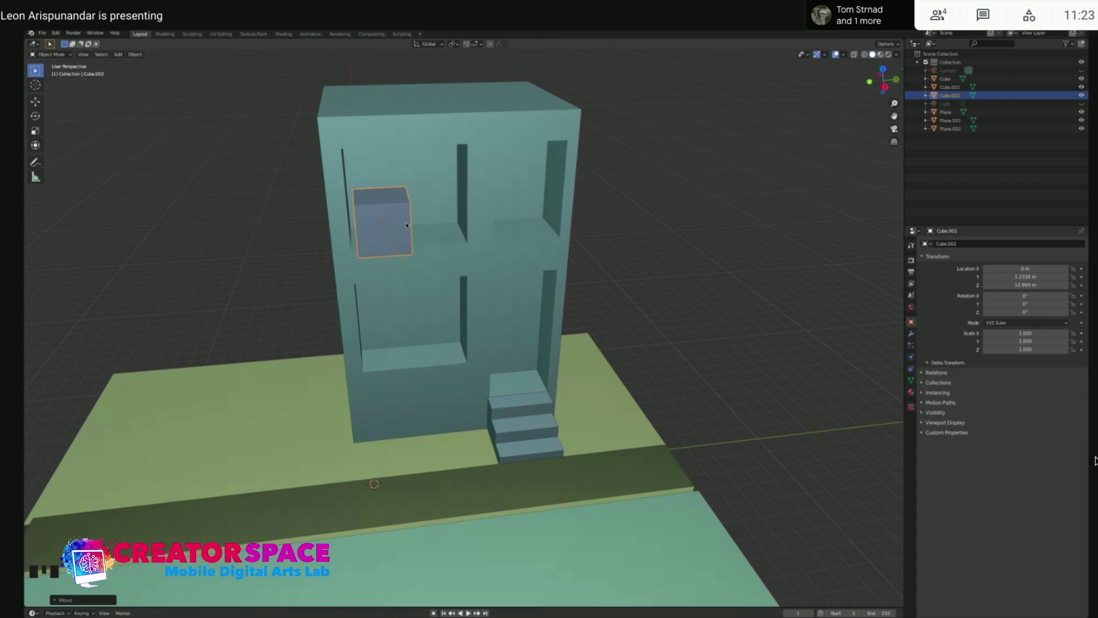
pyautogui.press('s')
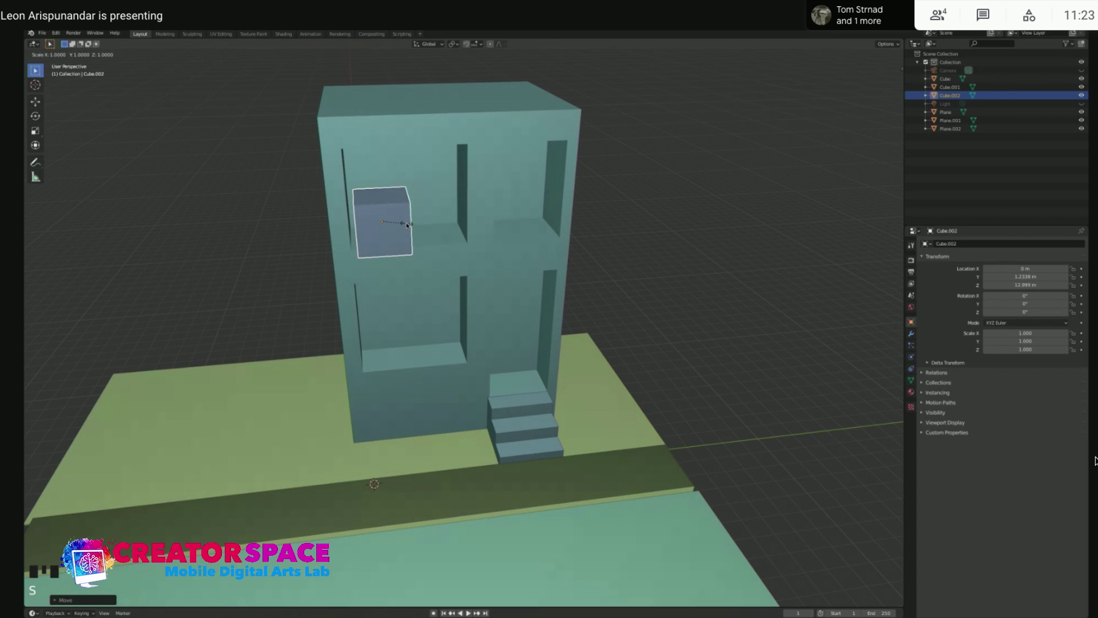
pyautogui.press('y')
pyautogui.click(388, 223)
pyautogui.press('s')
pyautogui.press('y')
pyautogui.click(383, 218)
# Scale the slab along the X axis to about 0.176 to make it a slim upright bar
pyautogui.press('s')
pyautogui.press('x')
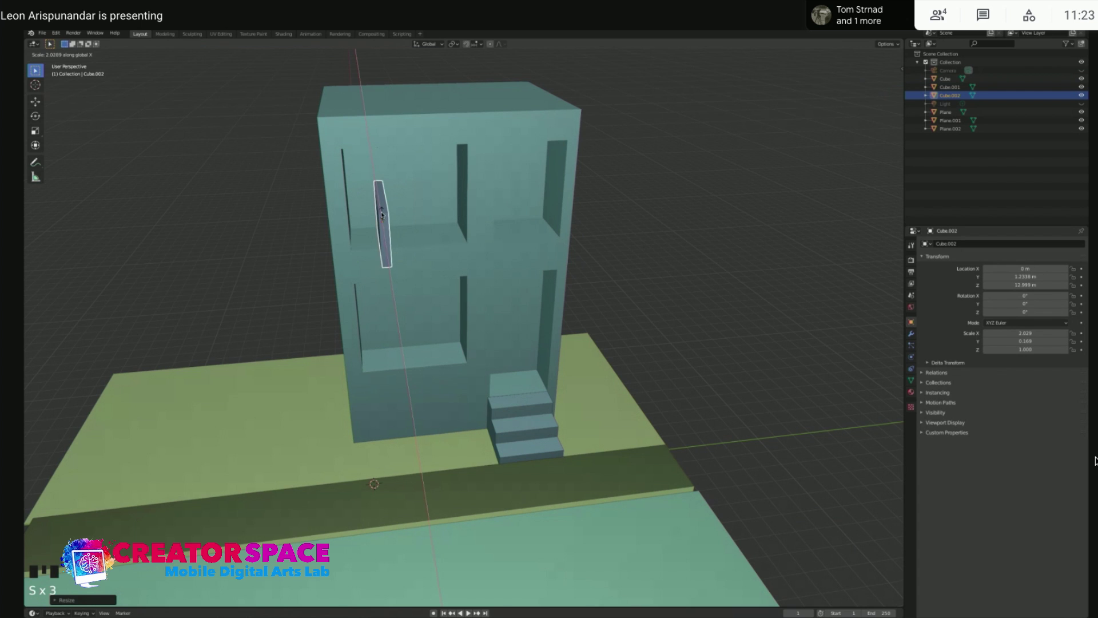
pyautogui.click(382, 221)
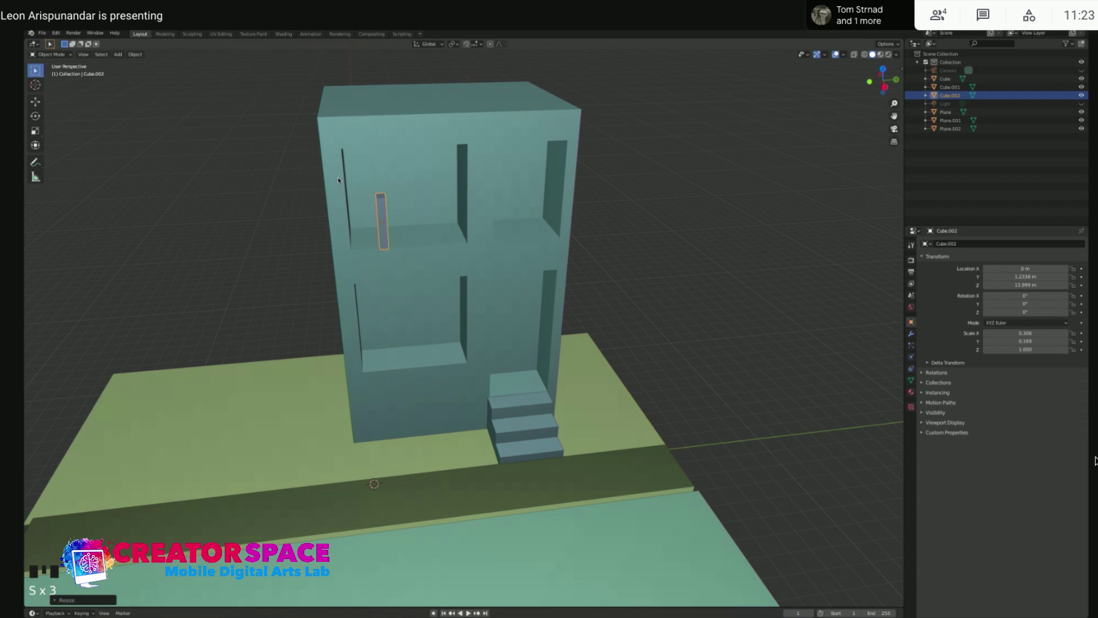
pyautogui.moveTo(339, 181); pyautogui.dragTo(411, 244, button='middle')
pyautogui.press('s')
pyautogui.press('x')
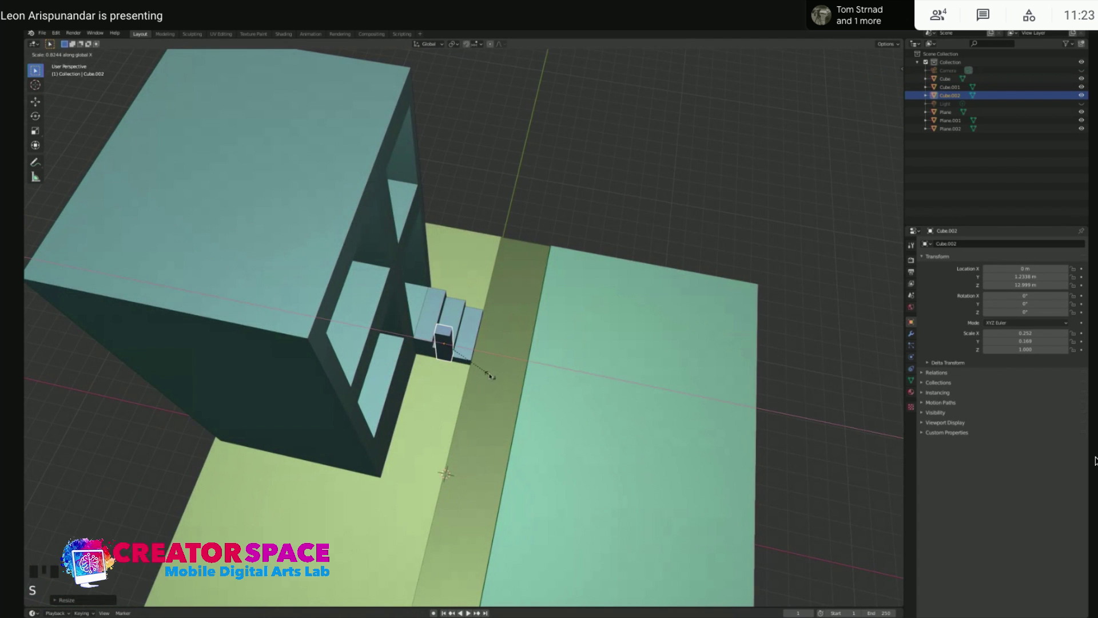
pyautogui.click(479, 395)
pyautogui.moveTo(479, 396); pyautogui.dragTo(393, 339, button='middle')
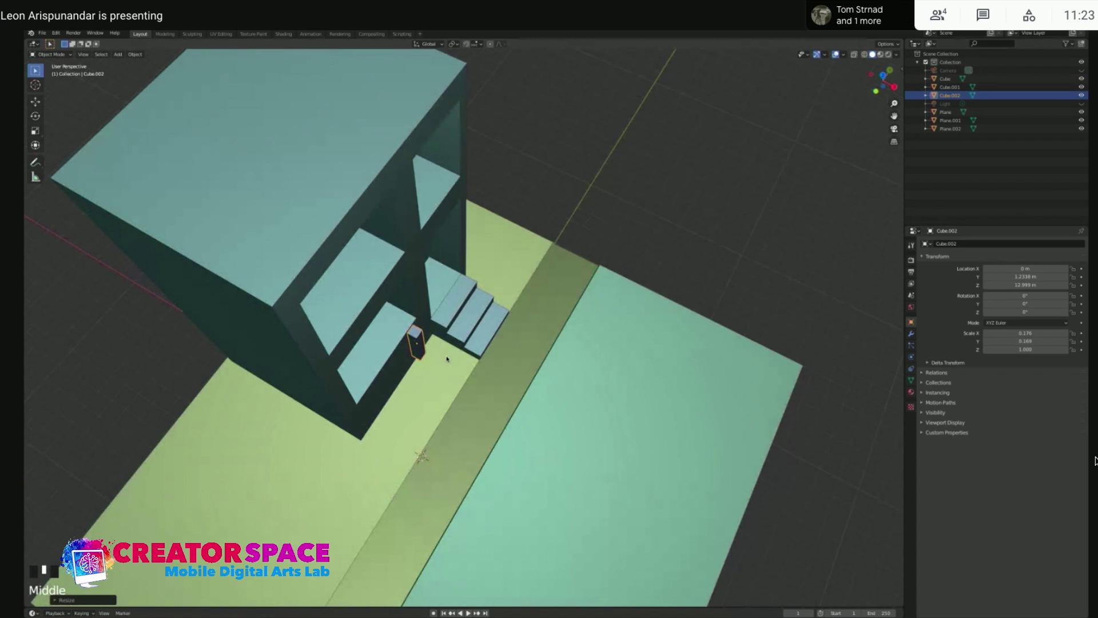
# Move the bar into the upper wide window recess, at about X -2.47 m and Z 13.9 m
pyautogui.press('g')
pyautogui.click(422, 352)
pyautogui.press('g')
pyautogui.press('x')
pyautogui.click(358, 316)
pyautogui.moveTo(412, 353)
pyautogui.mouseDown(button='middle')
pyautogui.moveTo(386, 283)
pyautogui.moveTo(439, 301)
pyautogui.mouseUp(button='middle')
pyautogui.scroll(1, 403, 276)
# Try Studio lighting for the solid viewport shading and switch back to MatCap
pyautogui.click(897, 54)
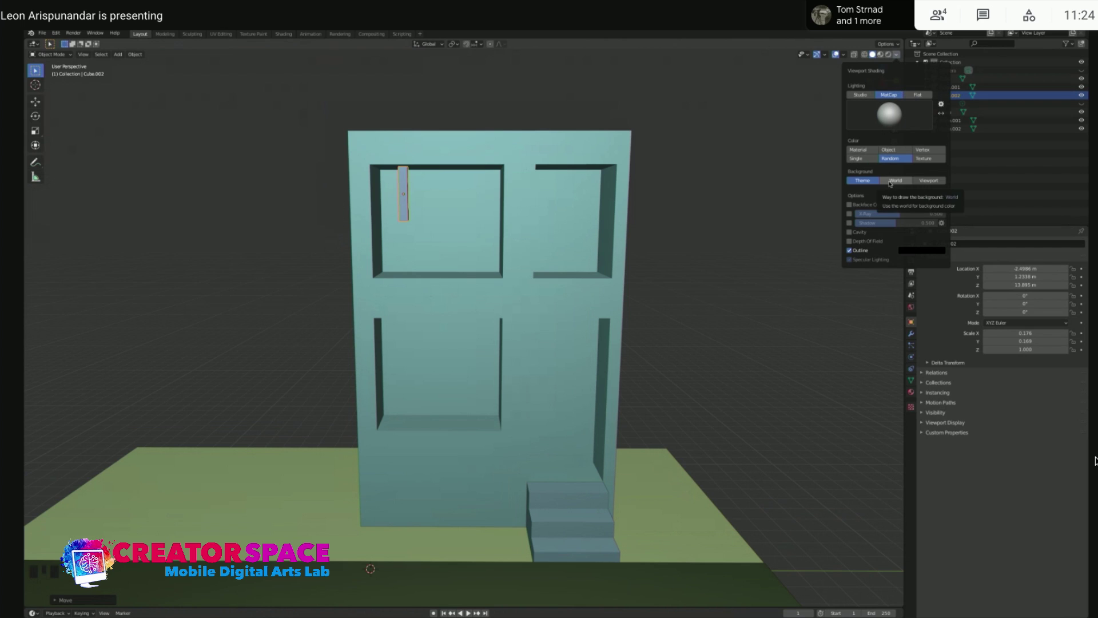
pyautogui.click(860, 95)
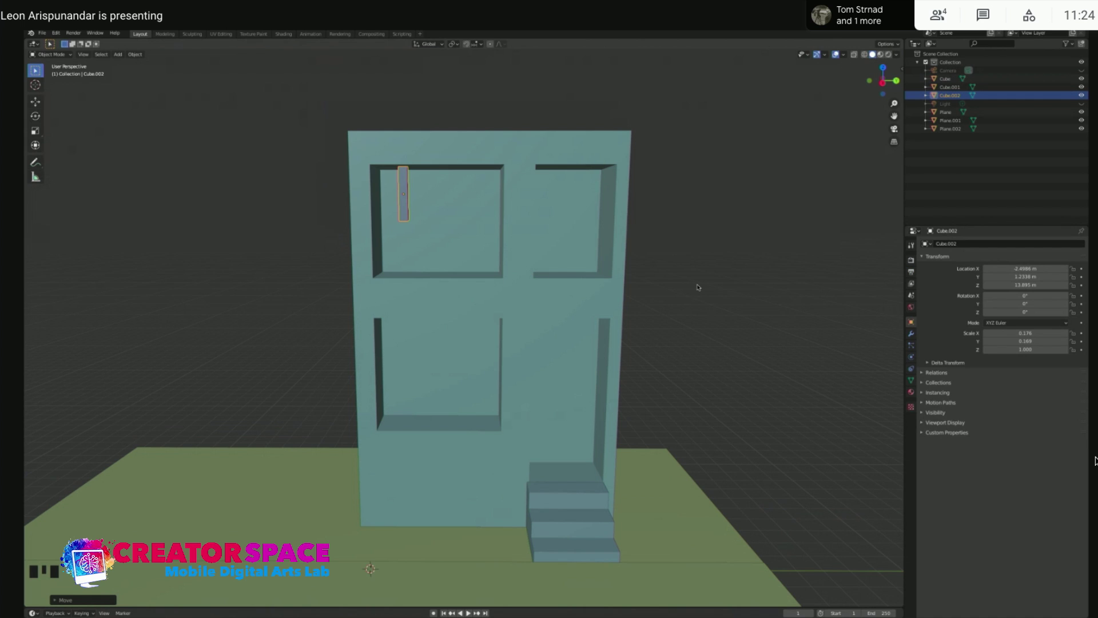
pyautogui.click(897, 55)
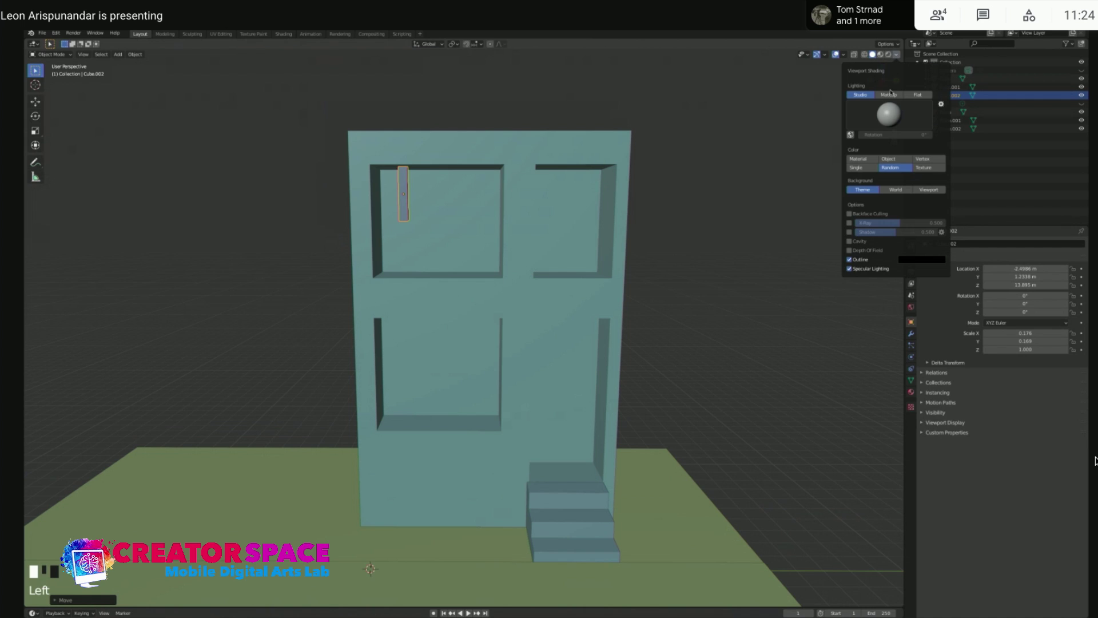
pyautogui.click(890, 94)
pyautogui.click(860, 95)
pyautogui.click(890, 116)
pyautogui.click(889, 94)
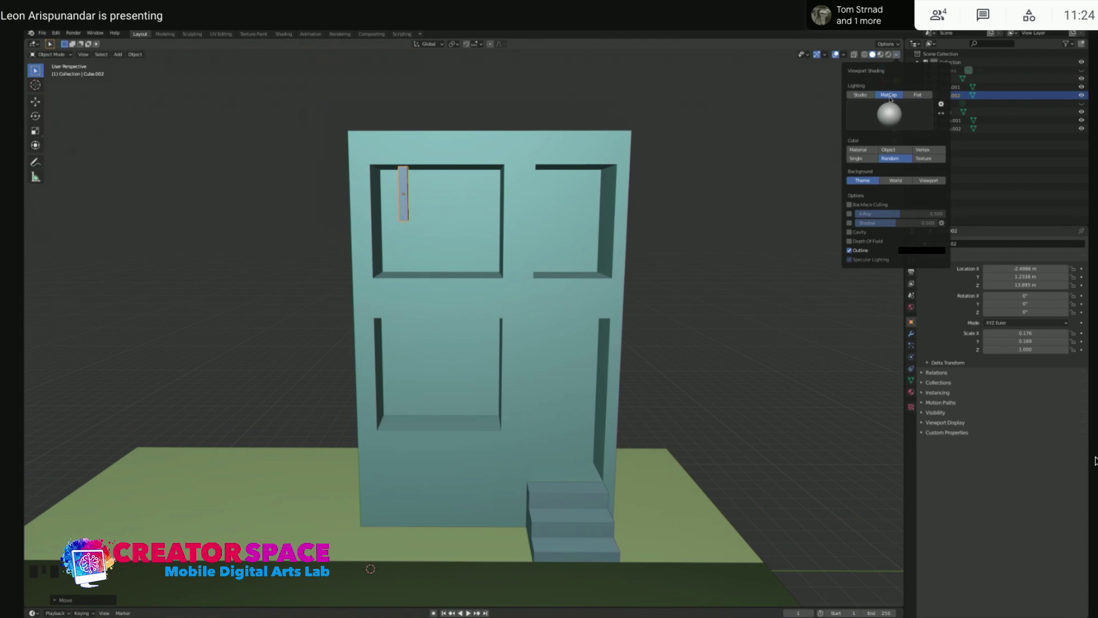
# Try the red MatCap for the viewport and check the model in the orthographic views
pyautogui.click(889, 114)
pyautogui.click(777, 171)
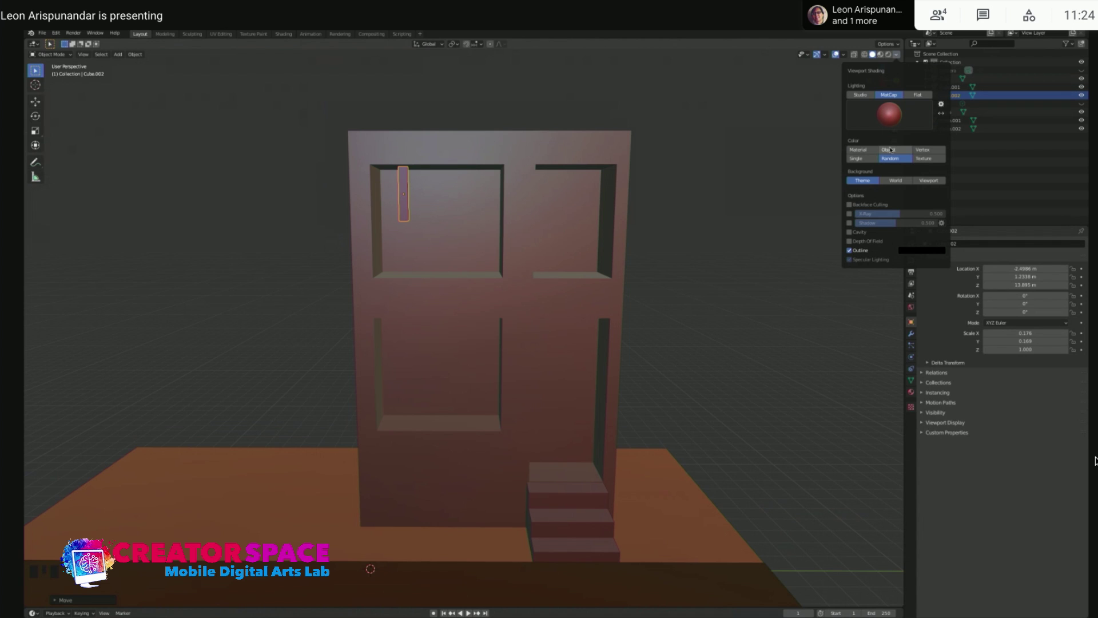
pyautogui.press('KP_3')
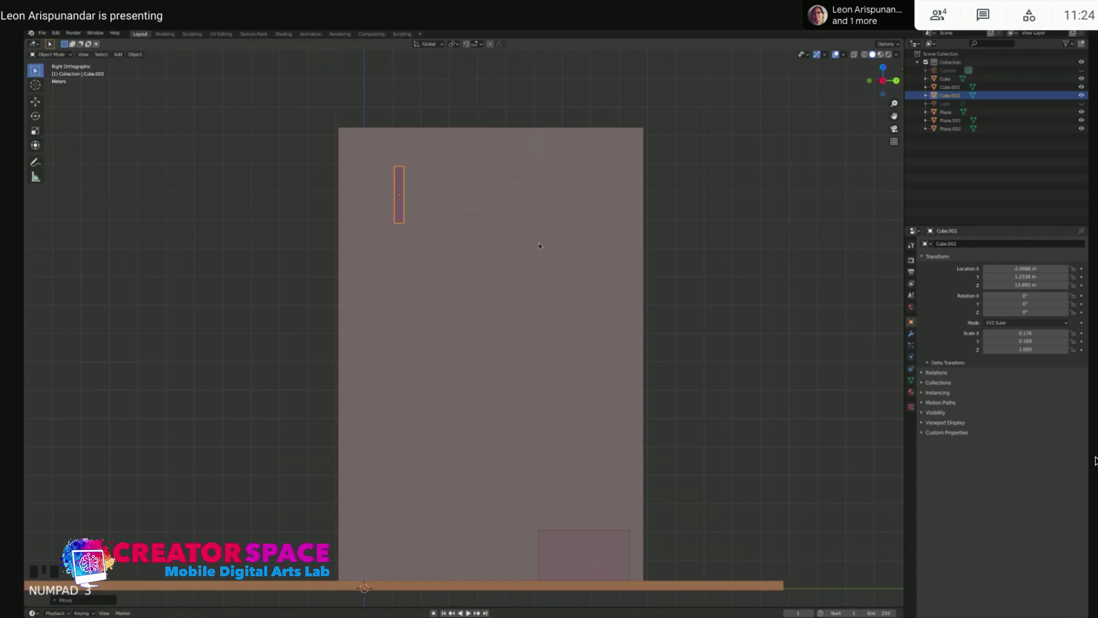
pyautogui.press('KP_1')
pyautogui.press('KP_3')
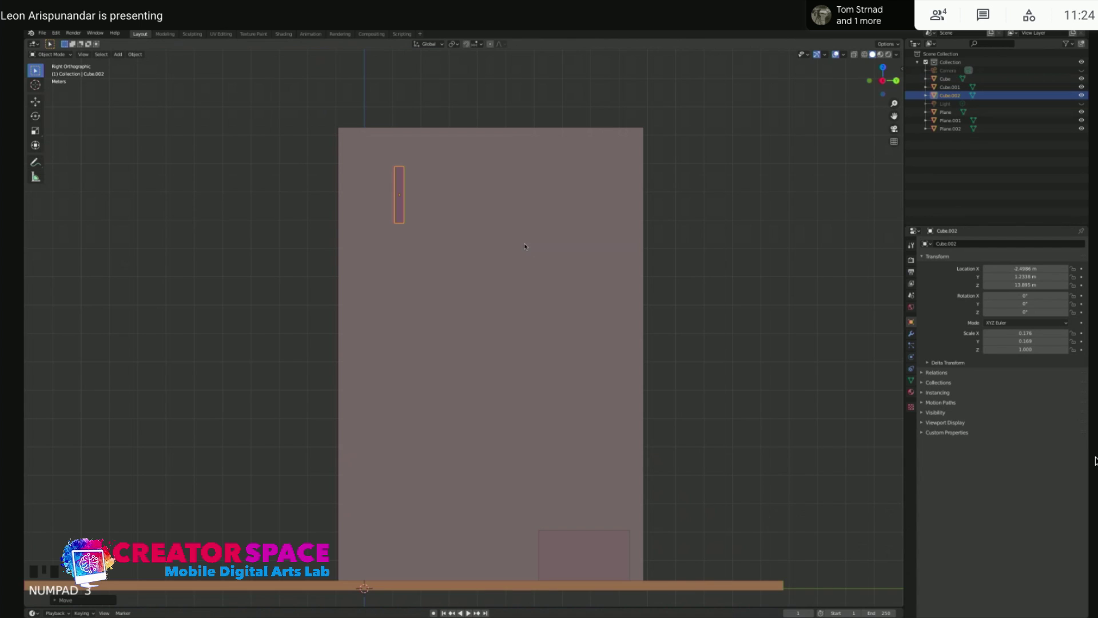
# Set the viewport MatCap to the beige sphere, second in the first row, and check the building in perspective
pyautogui.click(896, 55)
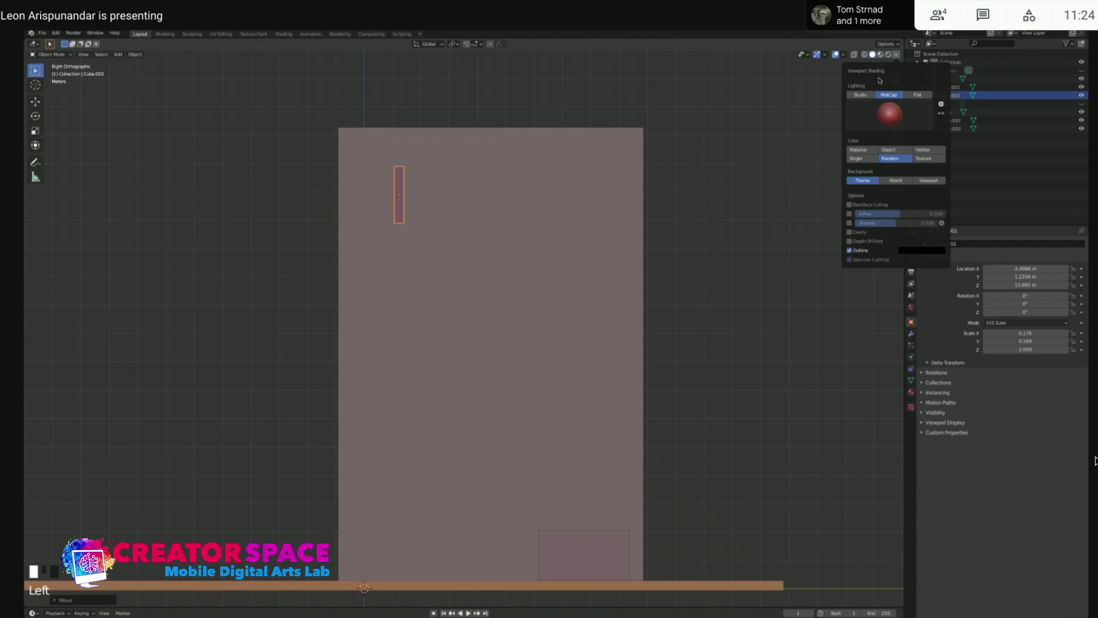
pyautogui.click(885, 113)
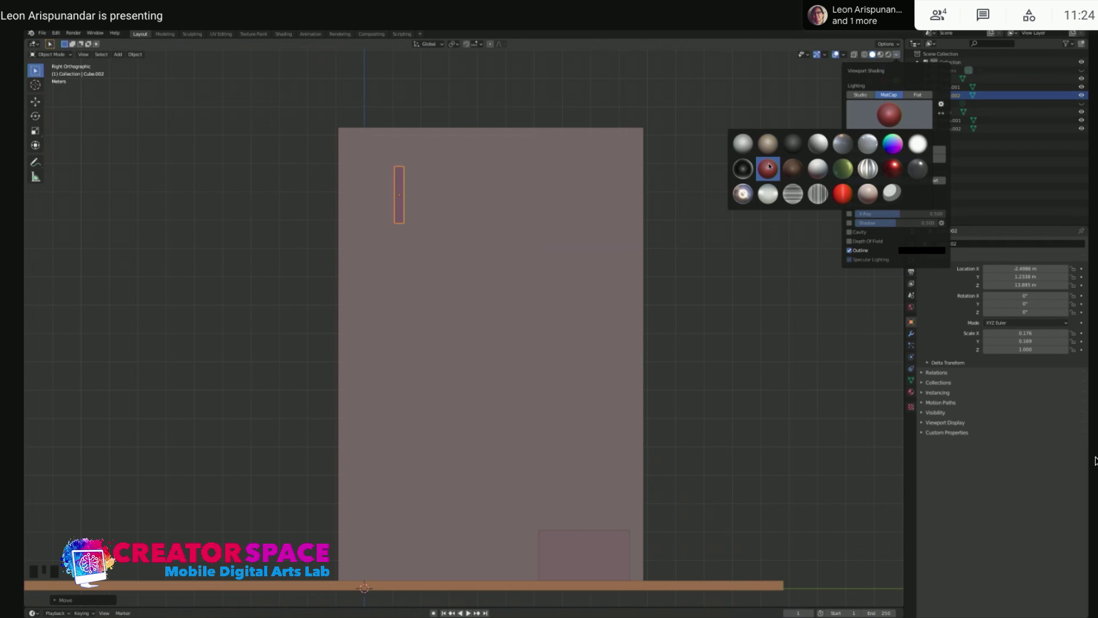
pyautogui.click(770, 145)
pyautogui.click(641, 246)
pyautogui.moveTo(641, 247); pyautogui.dragTo(544, 239, button='middle')
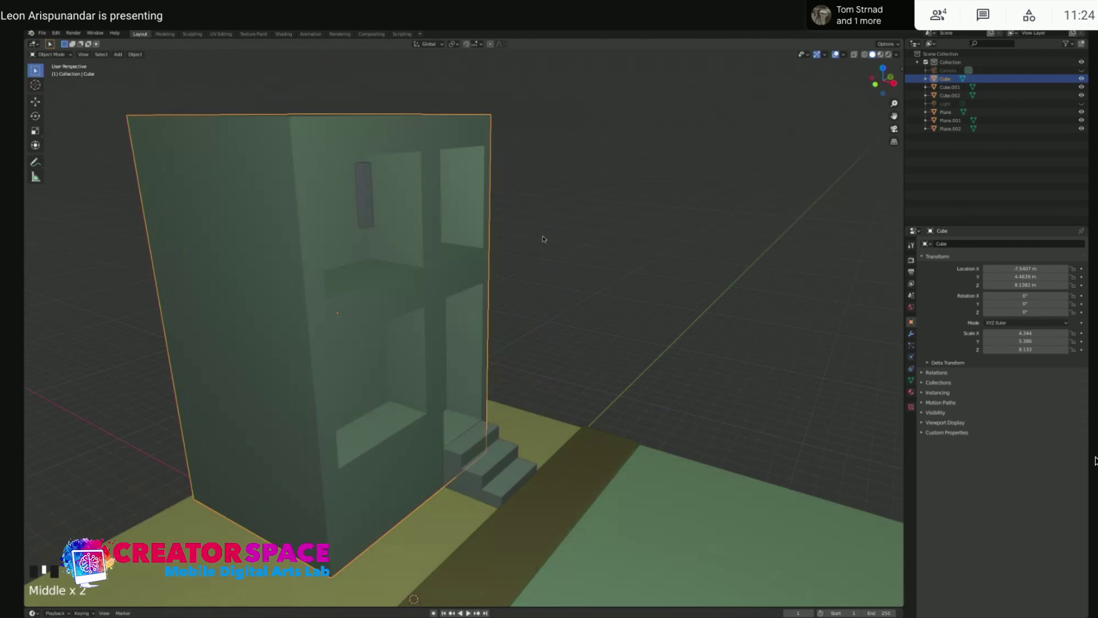
# Select the window frame bar, switch to wireframe shading, and move the bar to about X -3.51 m, Y 0.12 m, Z 13.9 m
pyautogui.click(372, 199)
pyautogui.press('z')
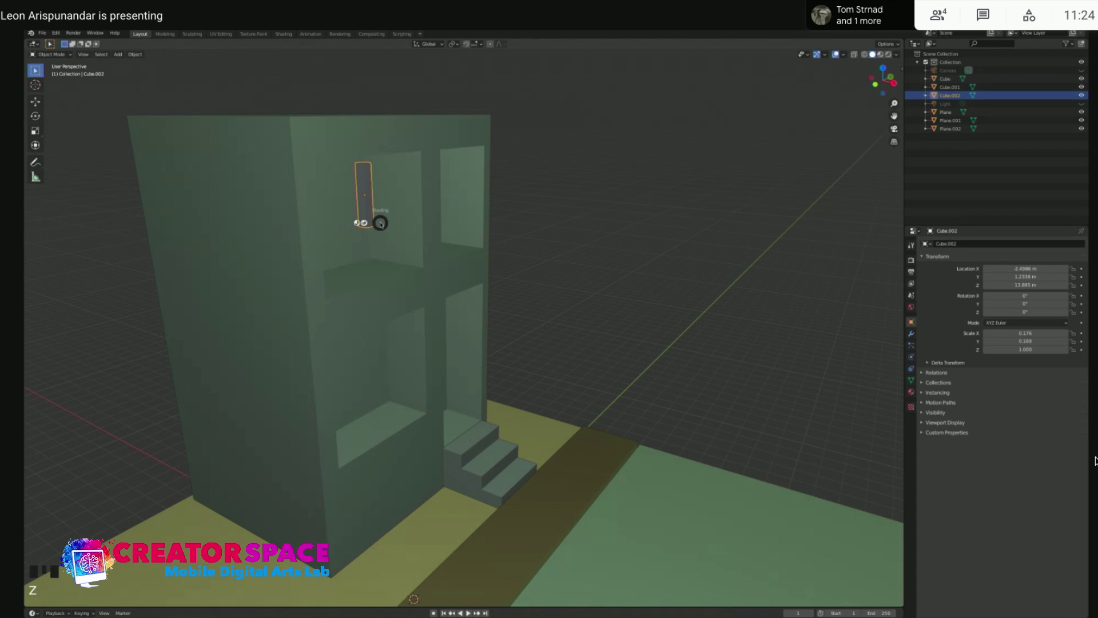
pyautogui.click(320, 223)
pyautogui.moveTo(448, 233)
pyautogui.mouseDown(button='middle')
pyautogui.moveTo(393, 238)
pyautogui.moveTo(478, 238)
pyautogui.moveTo(437, 265)
pyautogui.moveTo(377, 207)
pyautogui.mouseUp(button='middle')
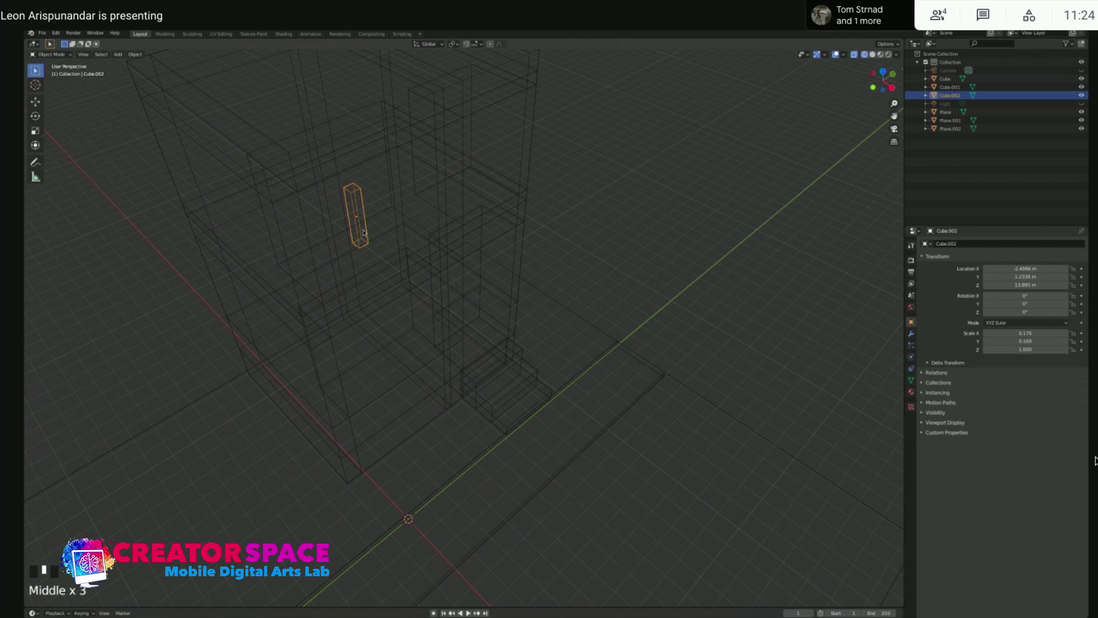
pyautogui.press('g')
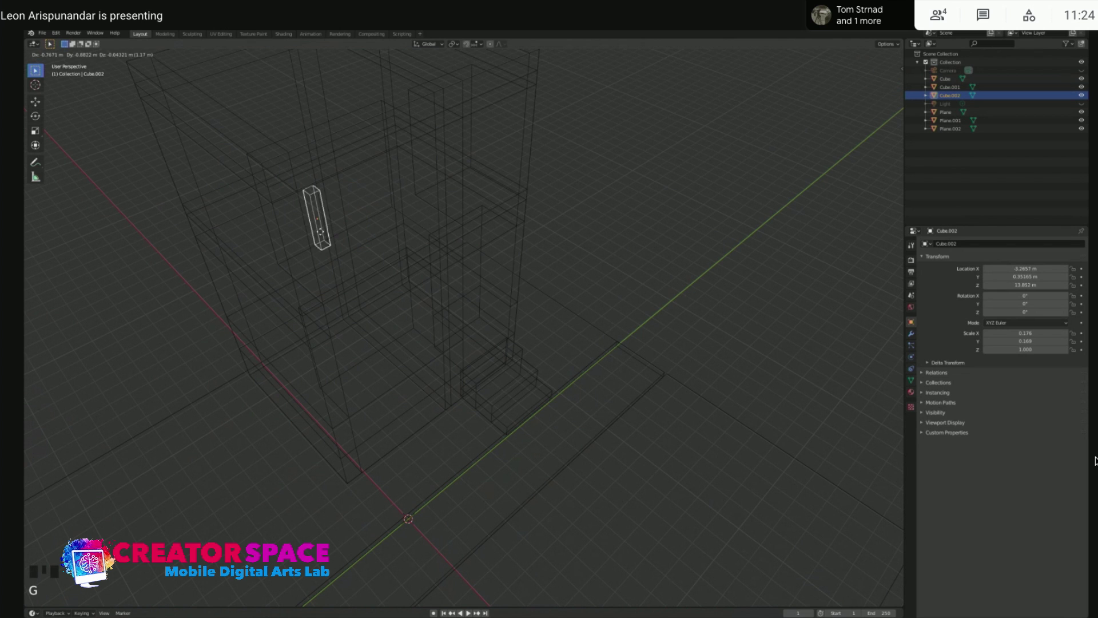
pyautogui.click(365, 259)
# Check the bar in the right orthographic wireframe view and return to solid shading in perspective
pyautogui.moveTo(365, 259); pyautogui.dragTo(292, 234, button='middle')
pyautogui.moveTo(432, 234); pyautogui.dragTo(391, 233, button='middle')
pyautogui.press('KP_3')
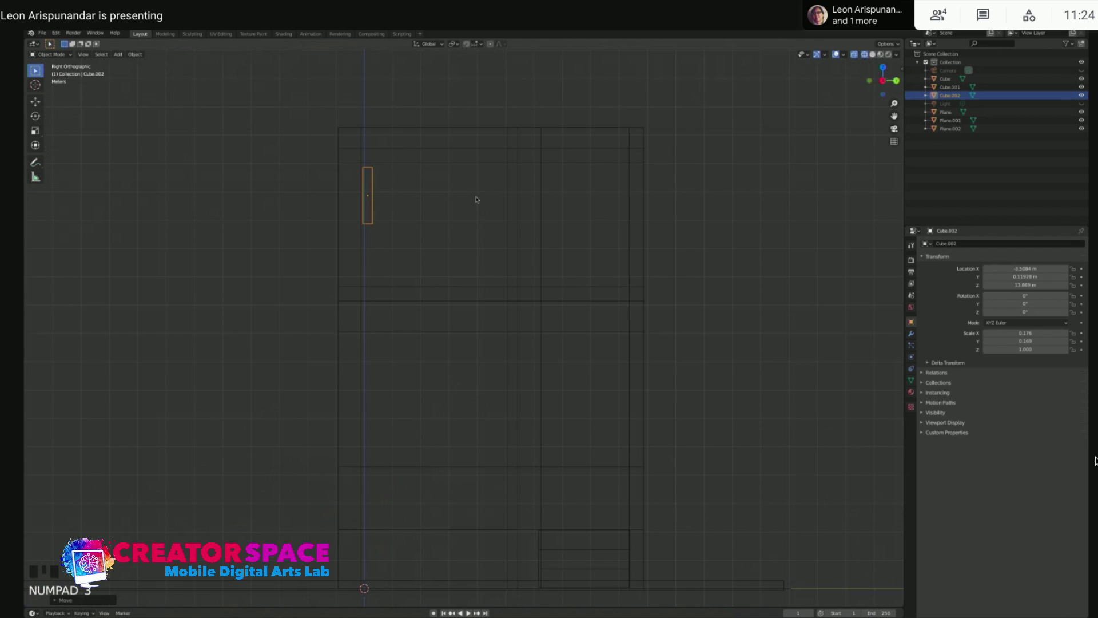
pyautogui.press('z')
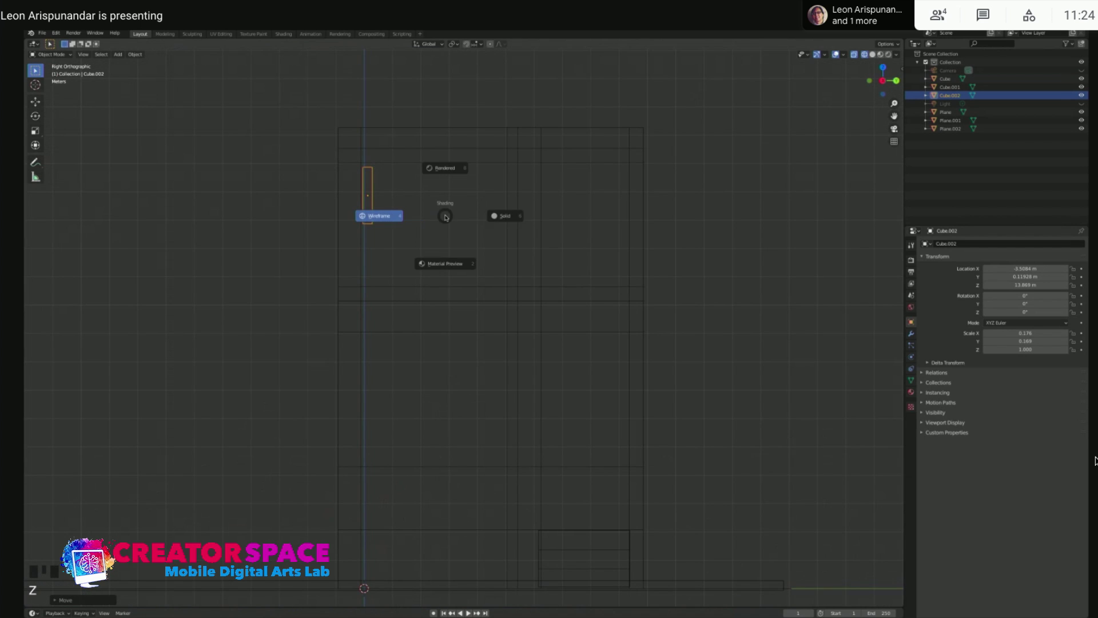
pyautogui.click(500, 217)
pyautogui.moveTo(492, 153); pyautogui.dragTo(442, 186, button='middle')
pyautogui.scroll(3, 465, 173)
pyautogui.keyDown('shift'); pyautogui.moveTo(511, 158); pyautogui.dragTo(462, 207, button='middle'); pyautogui.keyUp('shift')
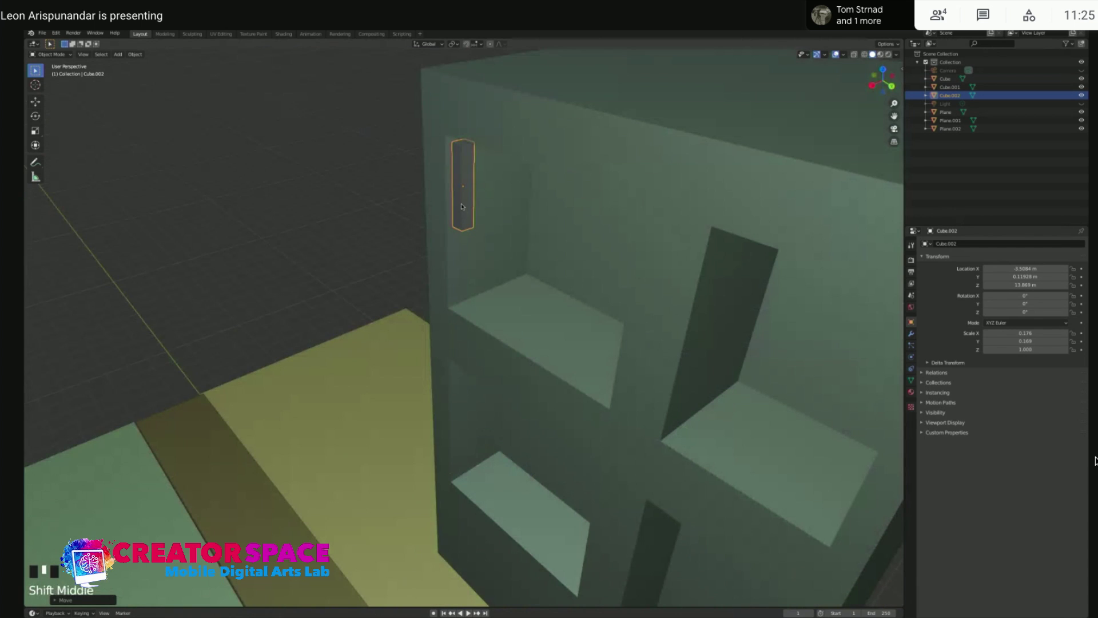
# Move the bar along X to about -3.34 m, just inside the facade's front face
pyautogui.press('g')
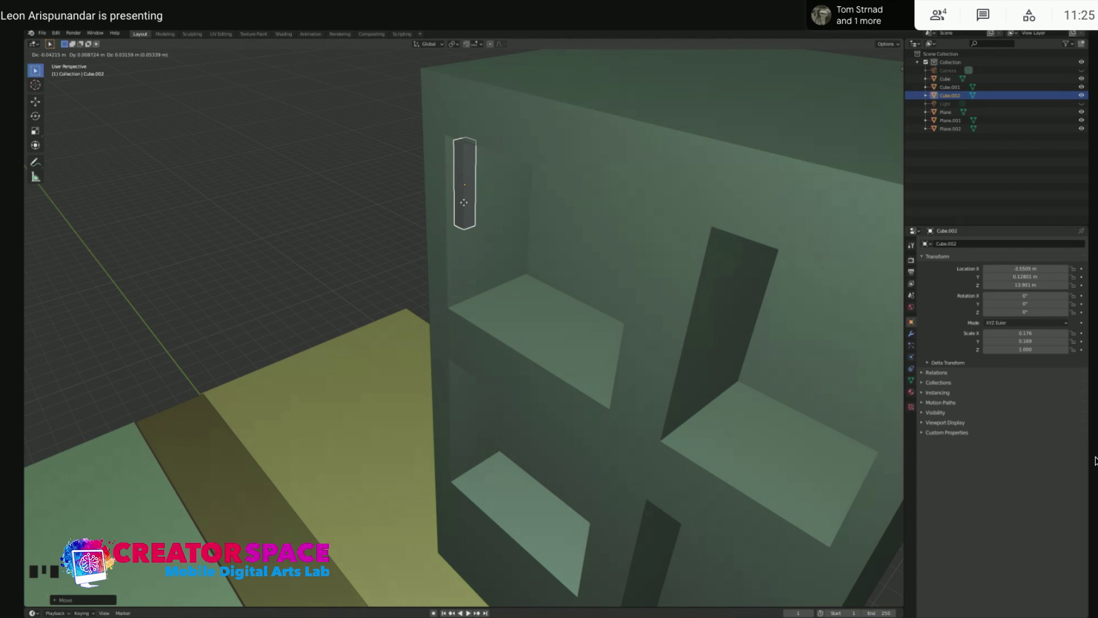
pyautogui.press('x')
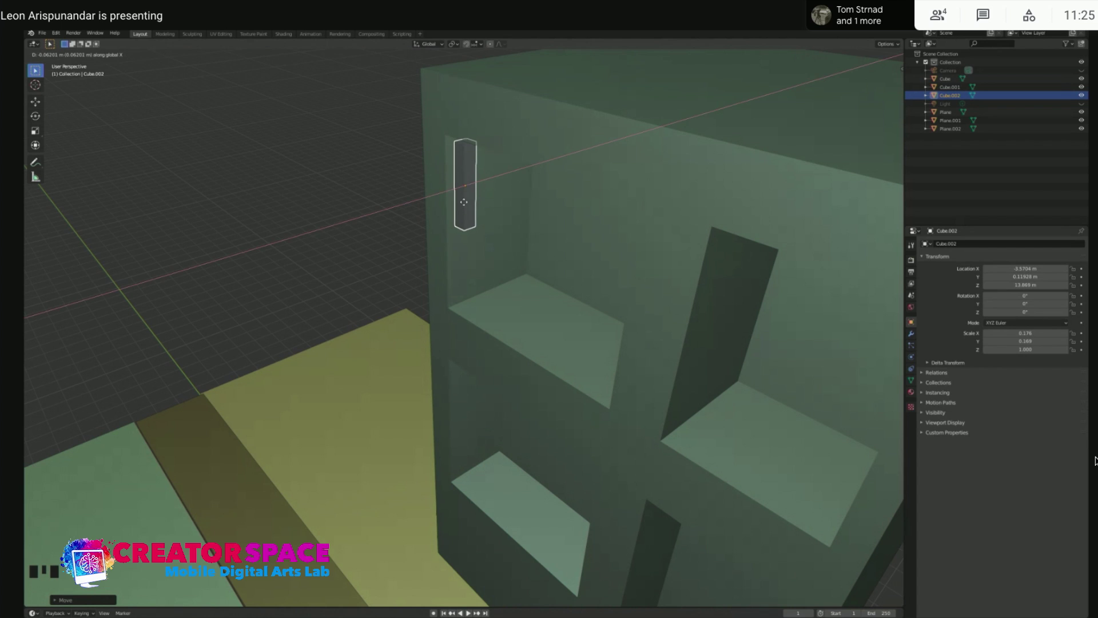
pyautogui.click(456, 204)
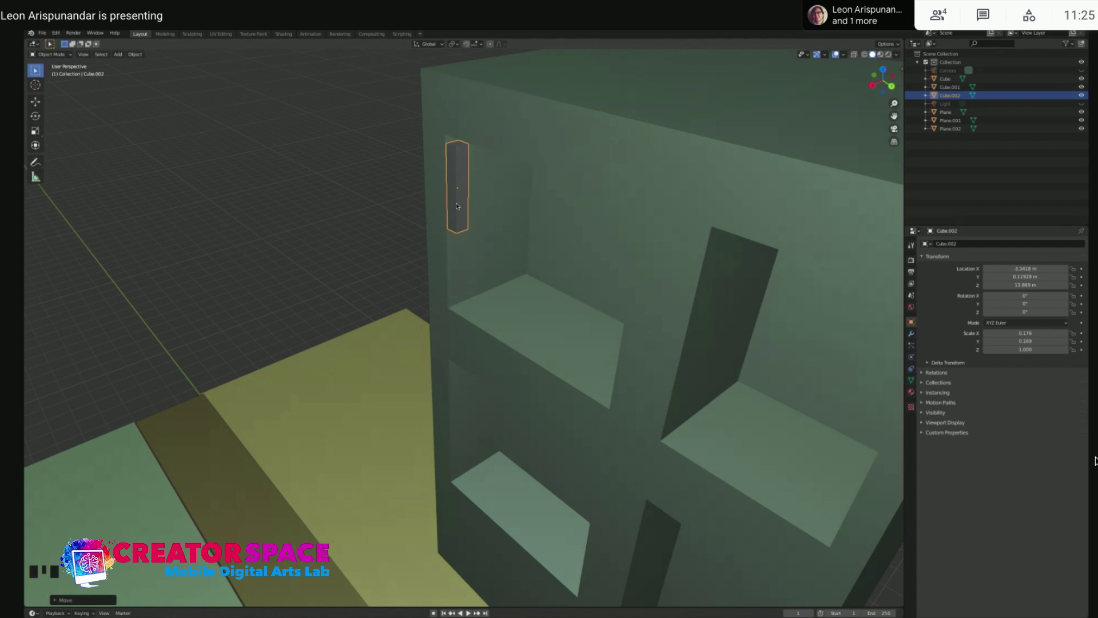
pyautogui.moveTo(459, 209); pyautogui.dragTo(493, 190, button='middle')
pyautogui.moveTo(375, 220); pyautogui.dragTo(392, 217, button='middle')
# Lower the bar to about Z 12.9 m and stretch its Z scale to about 2.15 to span the recess height
pyautogui.press('g')
pyautogui.press('z')
pyautogui.click(373, 264)
pyautogui.press('s')
pyautogui.press('z')
pyautogui.click(385, 247)
pyautogui.moveTo(352, 249); pyautogui.dragTo(367, 275, button='middle')
# Move the bar along Y to about 0.04 m, against the side of the upper wide window recess
pyautogui.press('g')
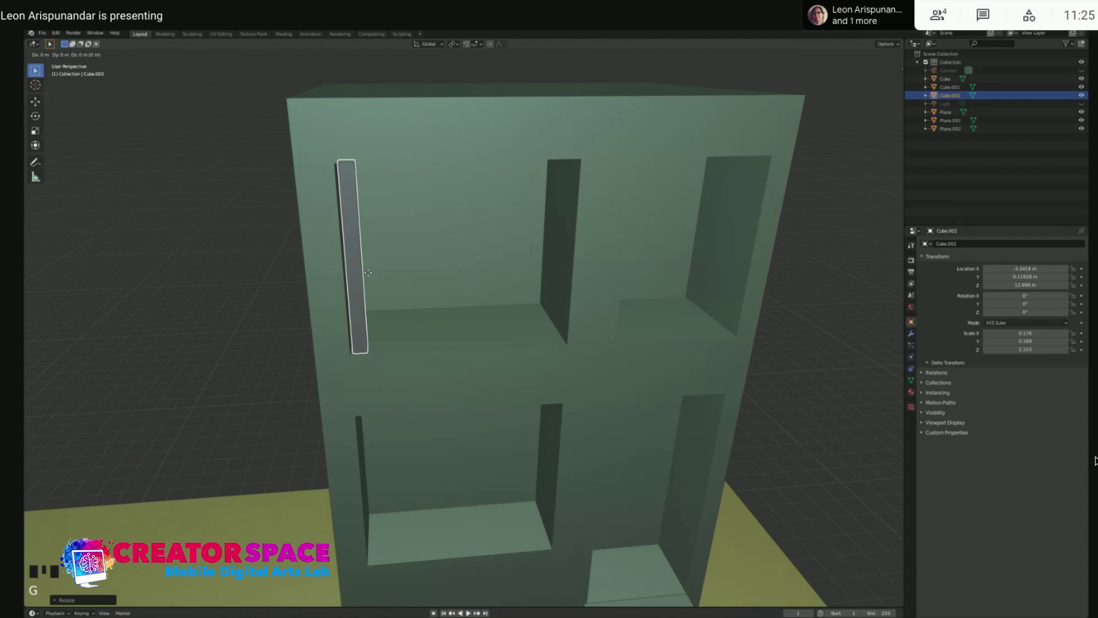
pyautogui.press('y')
pyautogui.click(364, 273)
pyautogui.moveTo(398, 277); pyautogui.dragTo(382, 252, button='middle')
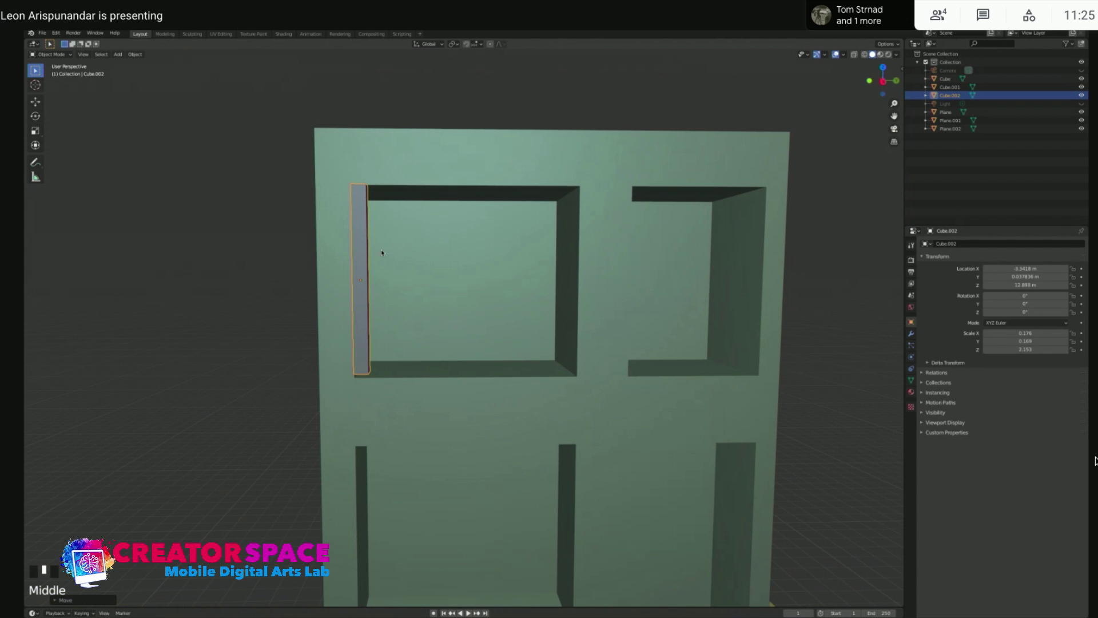
pyautogui.press('g')
pyautogui.click(404, 264)
pyautogui.hotkey('ctrl', 'z')
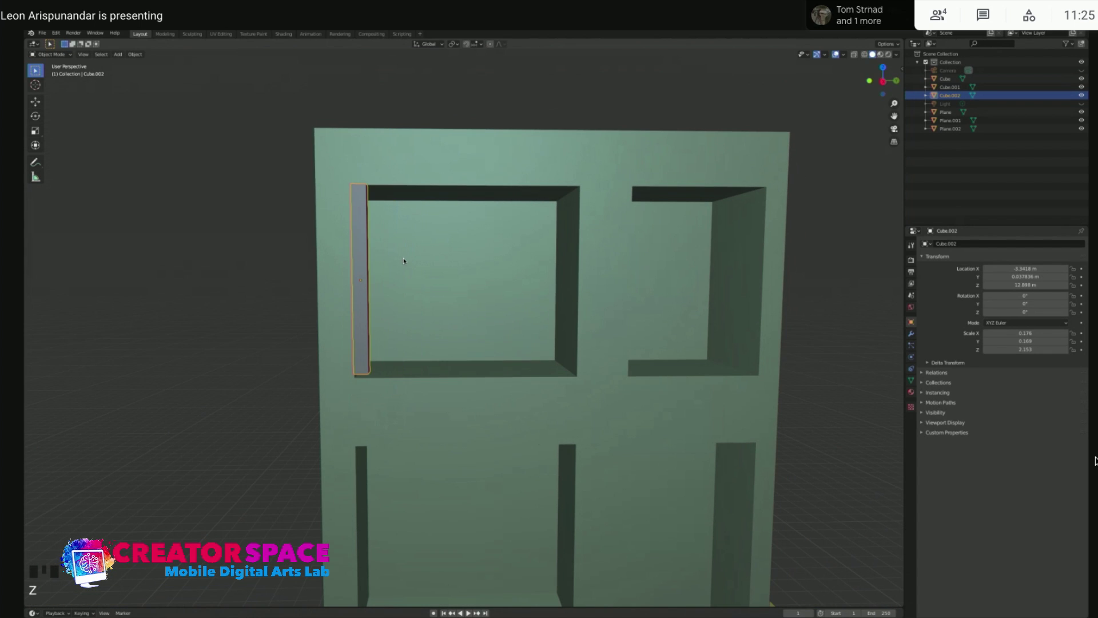
# Adjust the bar's height to about Z 12.85 m and increase its Z scale to about 2.32
pyautogui.press('g')
pyautogui.press('z')
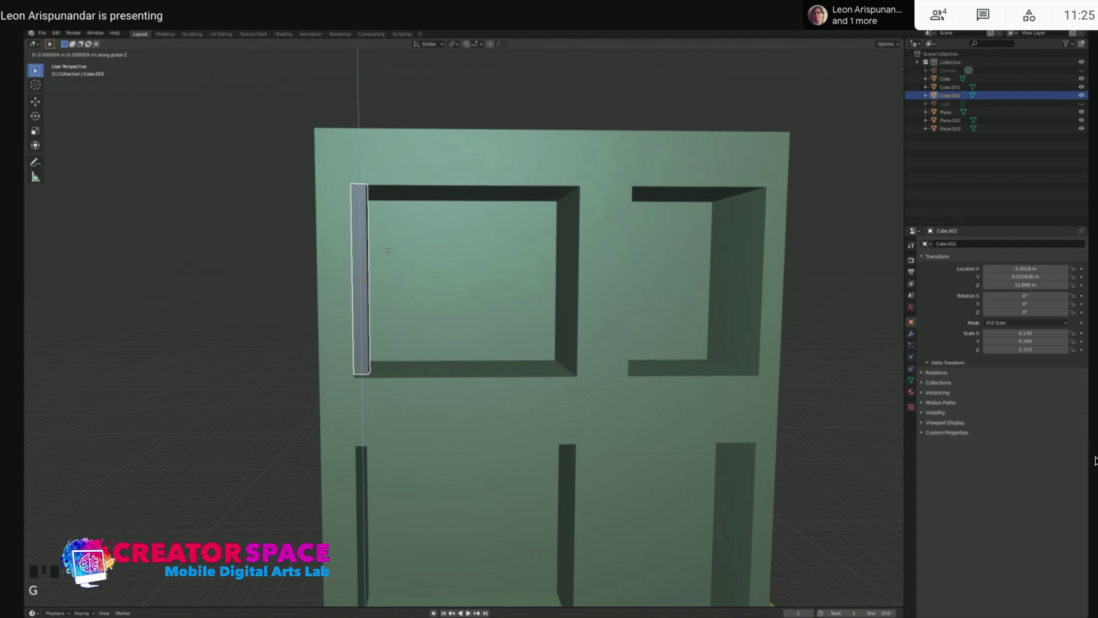
pyautogui.click(386, 251)
pyautogui.press('s')
pyautogui.press('z')
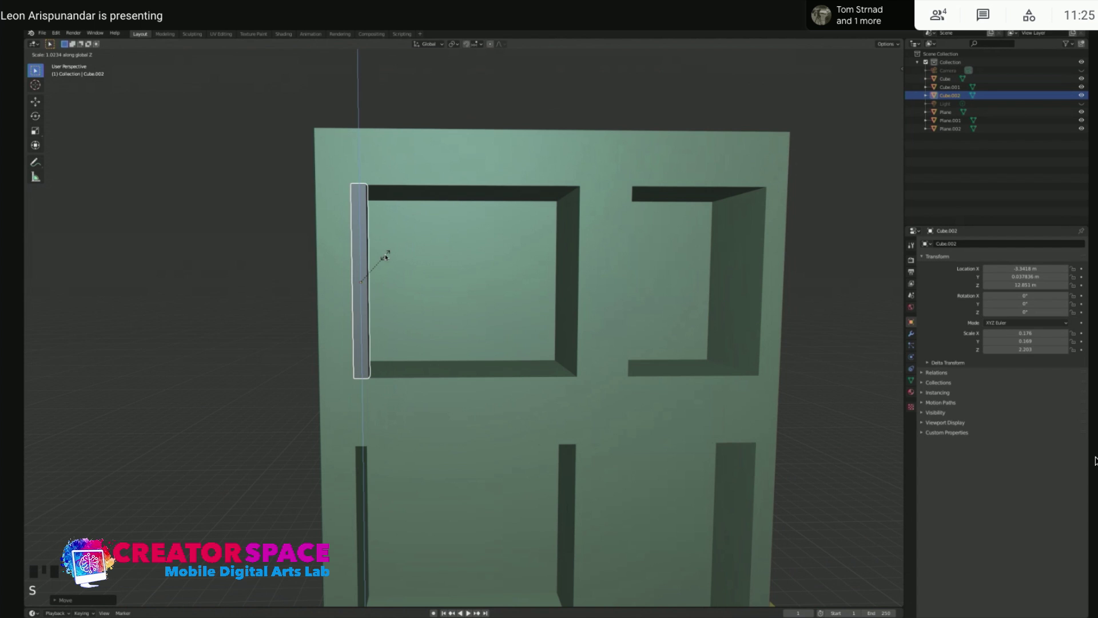
pyautogui.click(413, 252)
pyautogui.moveTo(412, 251); pyautogui.dragTo(358, 272, button='middle')
pyautogui.moveTo(503, 207); pyautogui.dragTo(566, 166, button='middle')
pyautogui.moveTo(414, 240); pyautogui.dragTo(440, 253, button='middle')
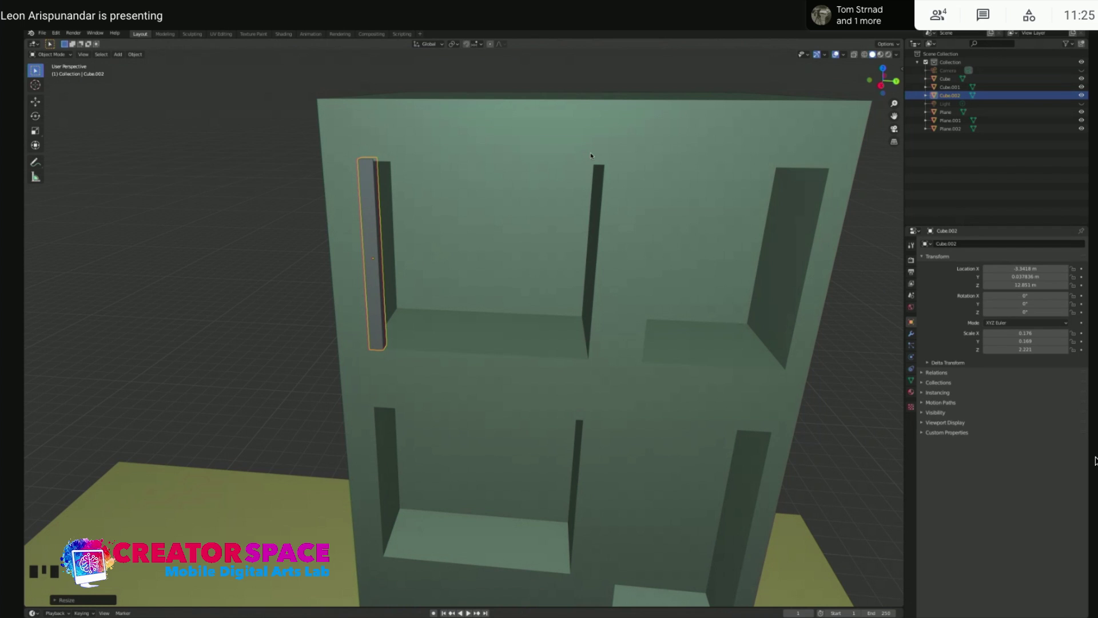
# Add two horizontal loop cuts across the window frame bar in Edit Mode
pyautogui.click(375, 266)
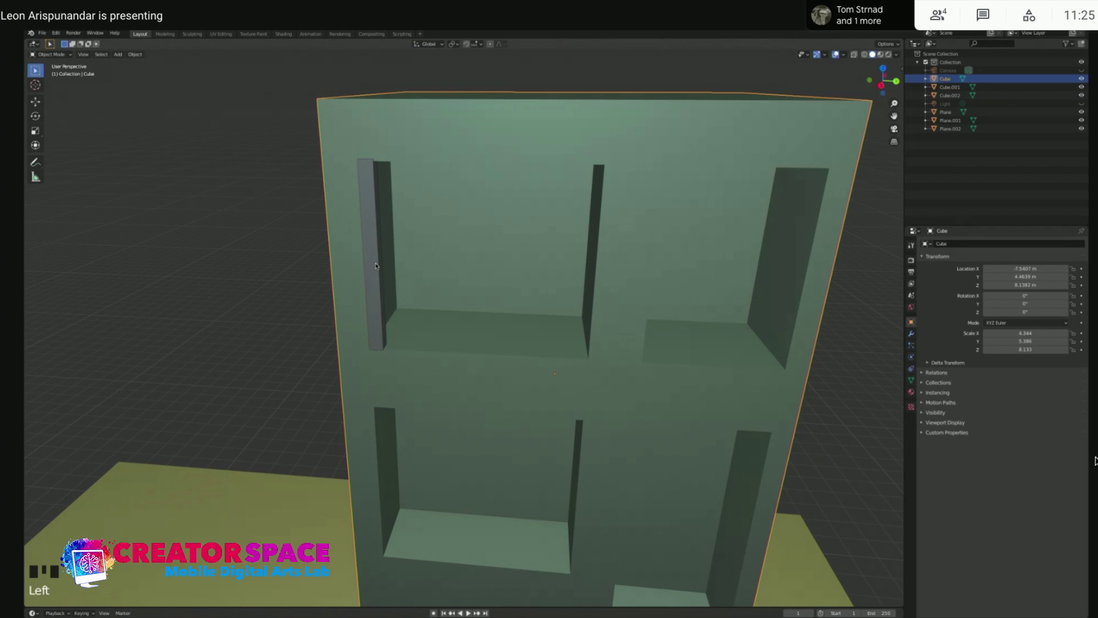
pyautogui.click(376, 265)
pyautogui.press('Tab')
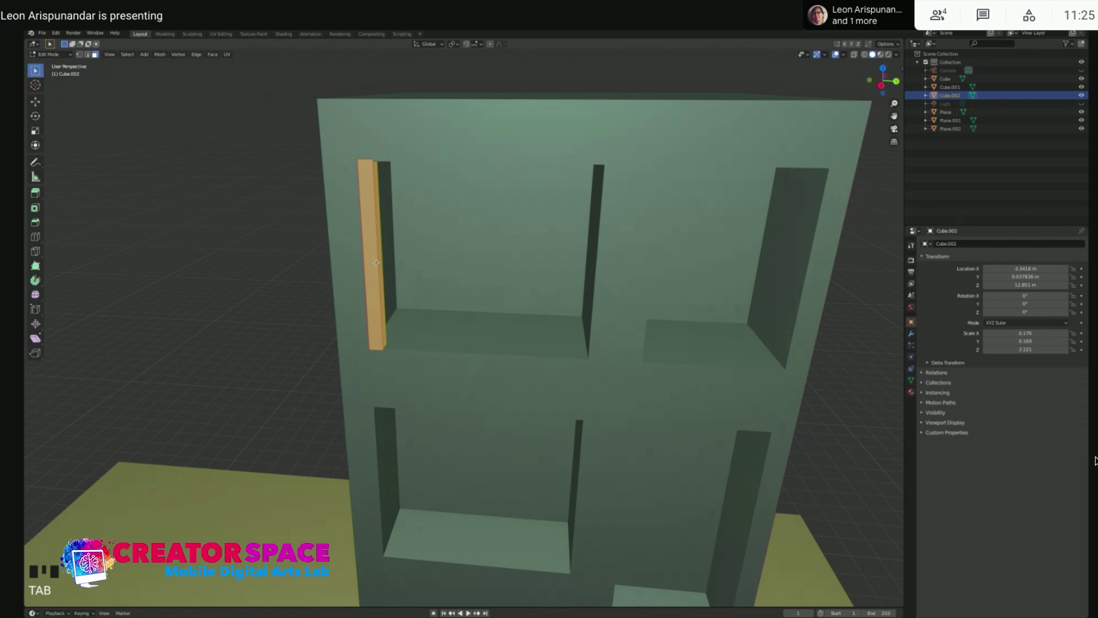
pyautogui.click(377, 253)
pyautogui.press('super+r')
pyautogui.scroll(1, 377, 253)
pyautogui.click(377, 253)
pyautogui.click(378, 253)
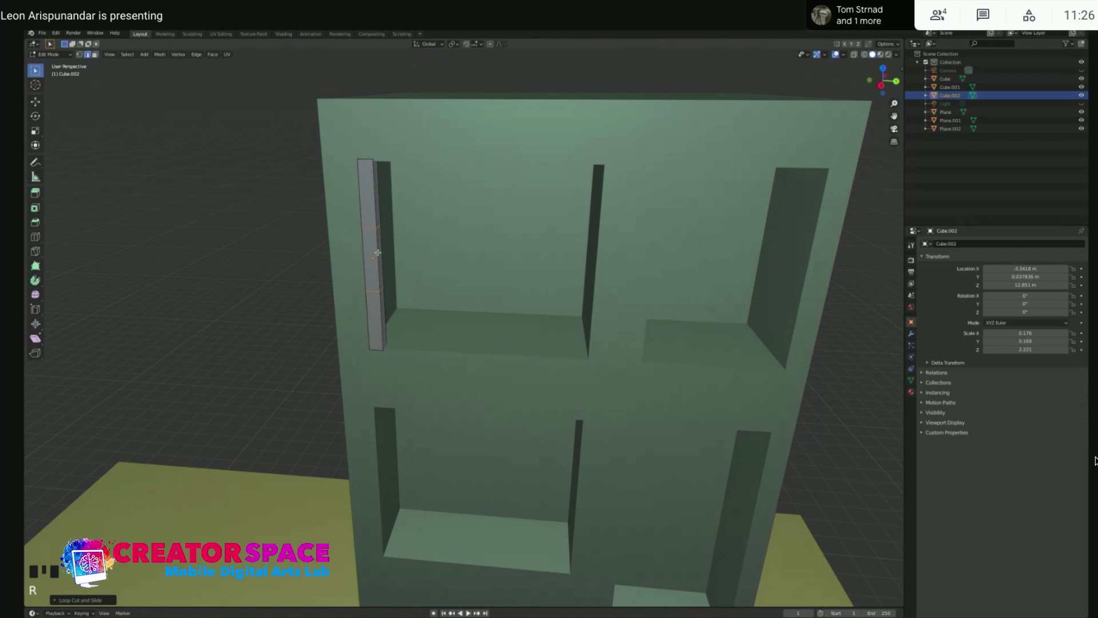
# Scale the two loop cuts apart along Z by about 2.5 so they sit near the bar's ends
pyautogui.press('s')
pyautogui.press('z')
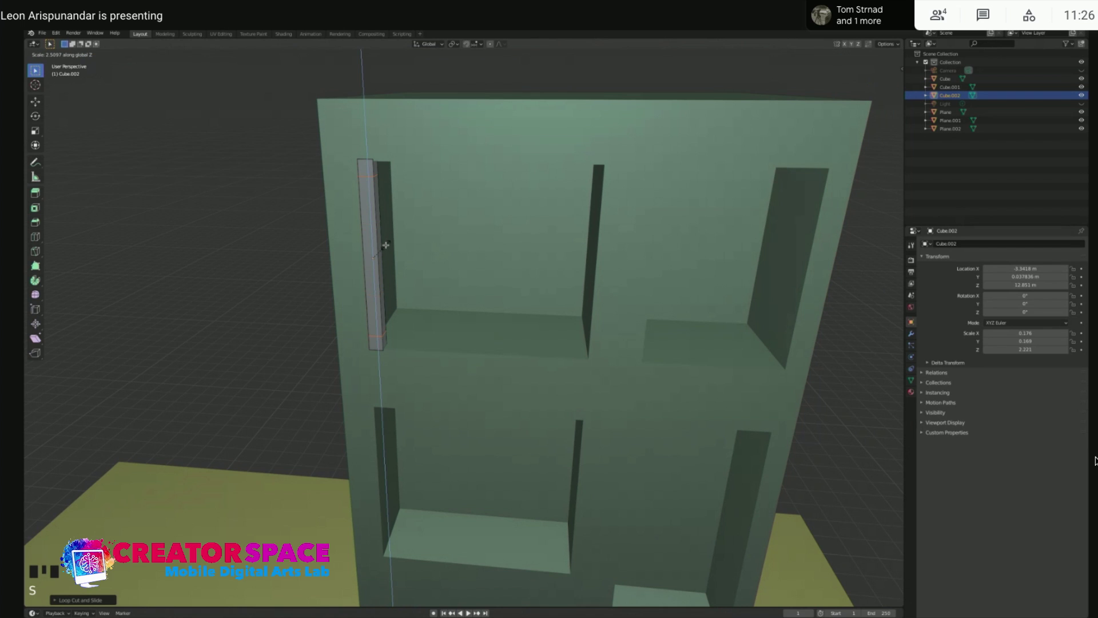
pyautogui.click(385, 244)
pyautogui.moveTo(413, 212); pyautogui.dragTo(401, 197, button='middle')
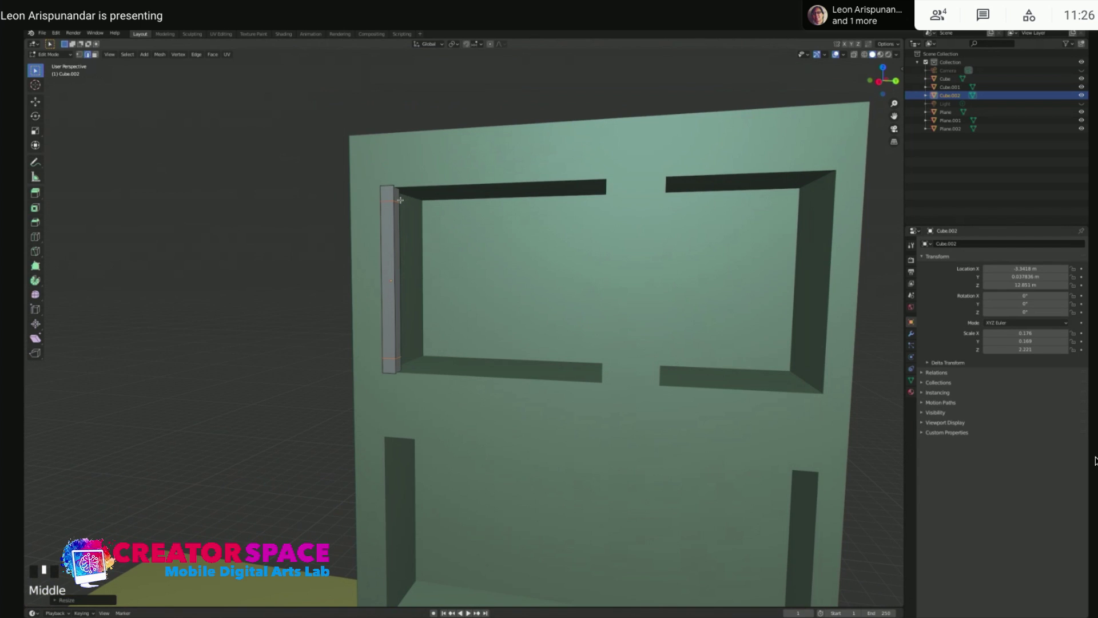
# Extrude the inner side faces at the bar's upper and lower ends about 4.3 m across the window recess
pyautogui.click(399, 198)
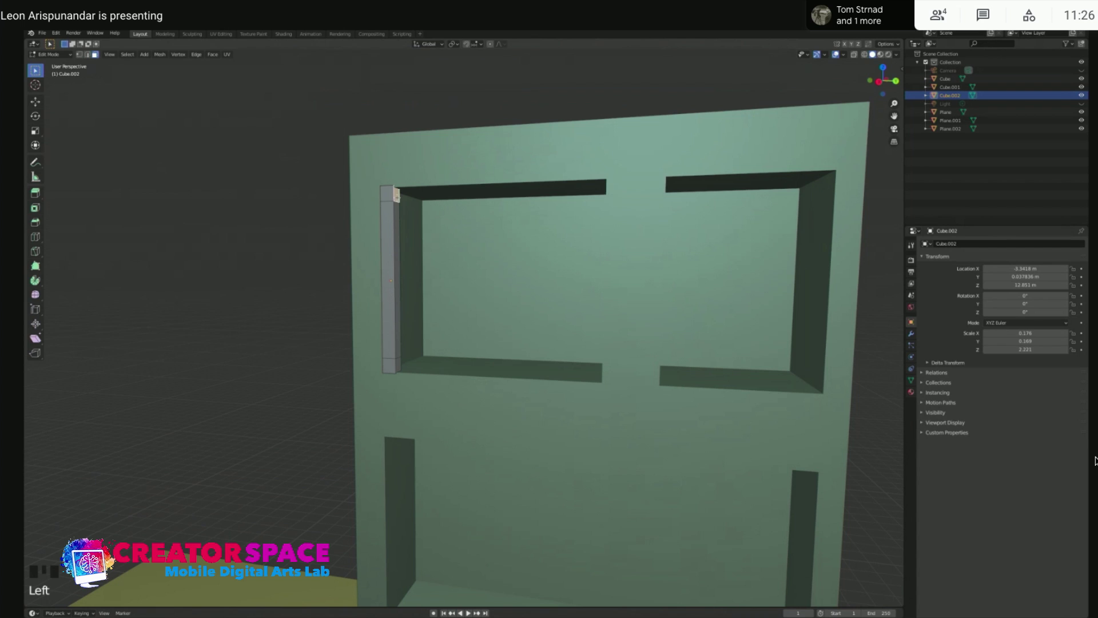
pyautogui.keyDown('shift'); pyautogui.click(398, 363); pyautogui.keyUp('shift')
pyautogui.press('e')
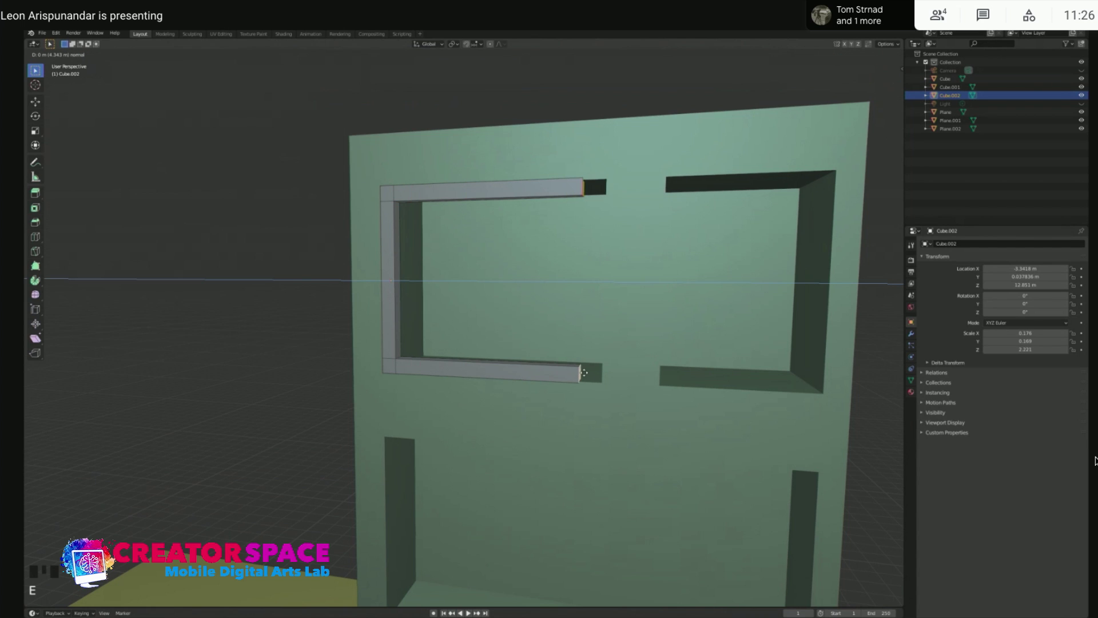
pyautogui.click(588, 373)
# Extrude the ends of both horizontal bars about 0.4 m further to form the opposite corner blocks
pyautogui.press('e')
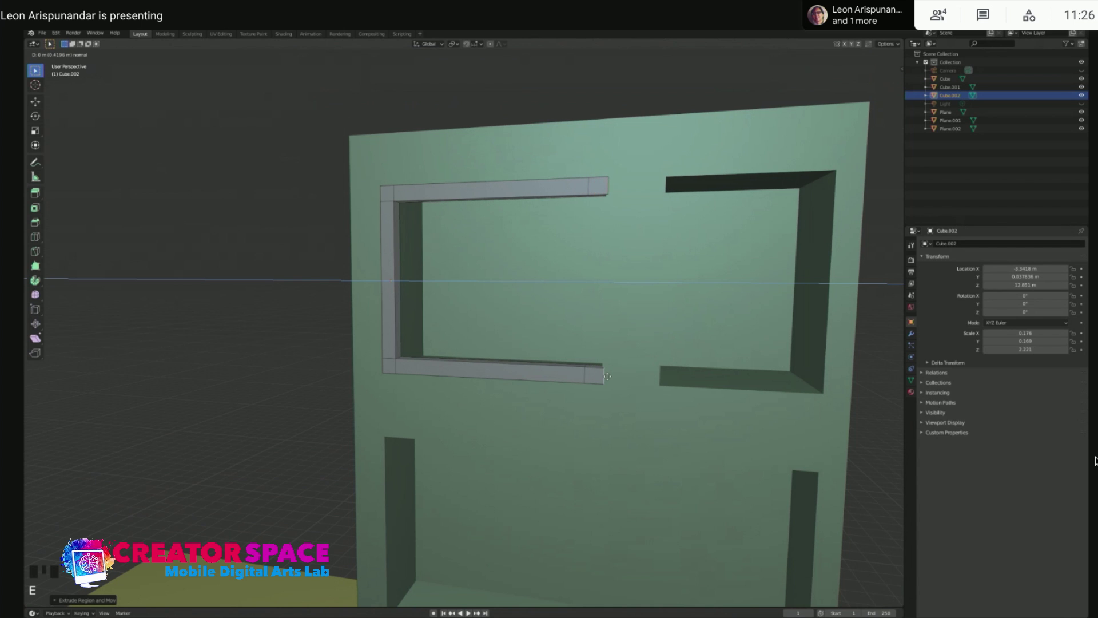
pyautogui.click(607, 377)
pyautogui.moveTo(600, 353); pyautogui.dragTo(599, 270, button='middle')
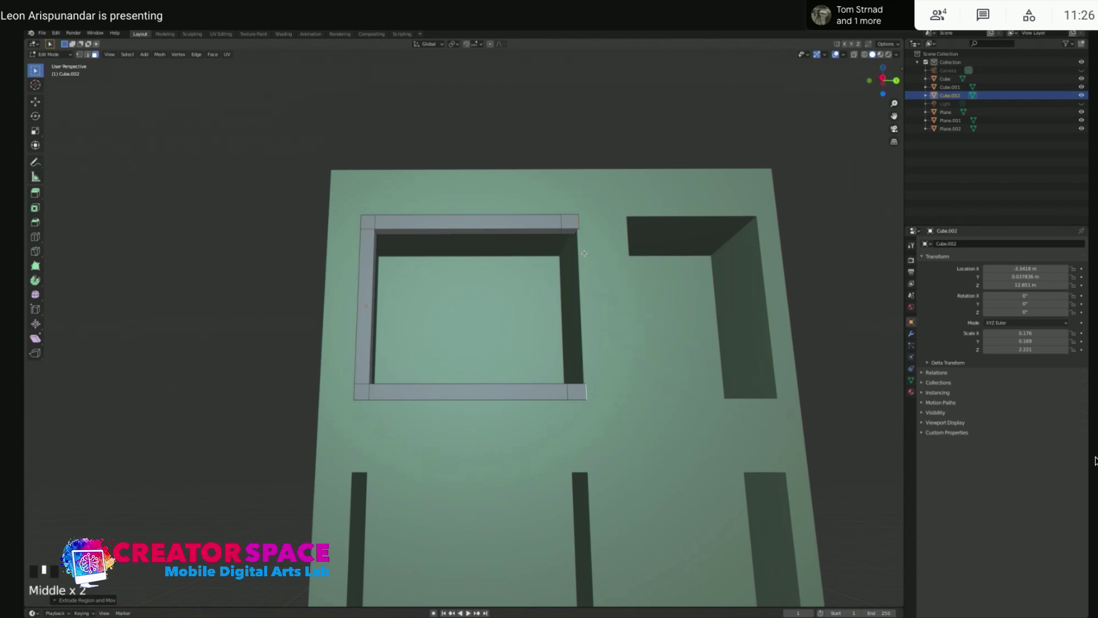
# Try to fill between the facing faces of the two new corner blocks, and delete those faces
pyautogui.moveTo(568, 228); pyautogui.dragTo(573, 325, button='middle')
pyautogui.keyDown('shift'); pyautogui.click(573, 324); pyautogui.keyUp('shift')
pyautogui.press('f')
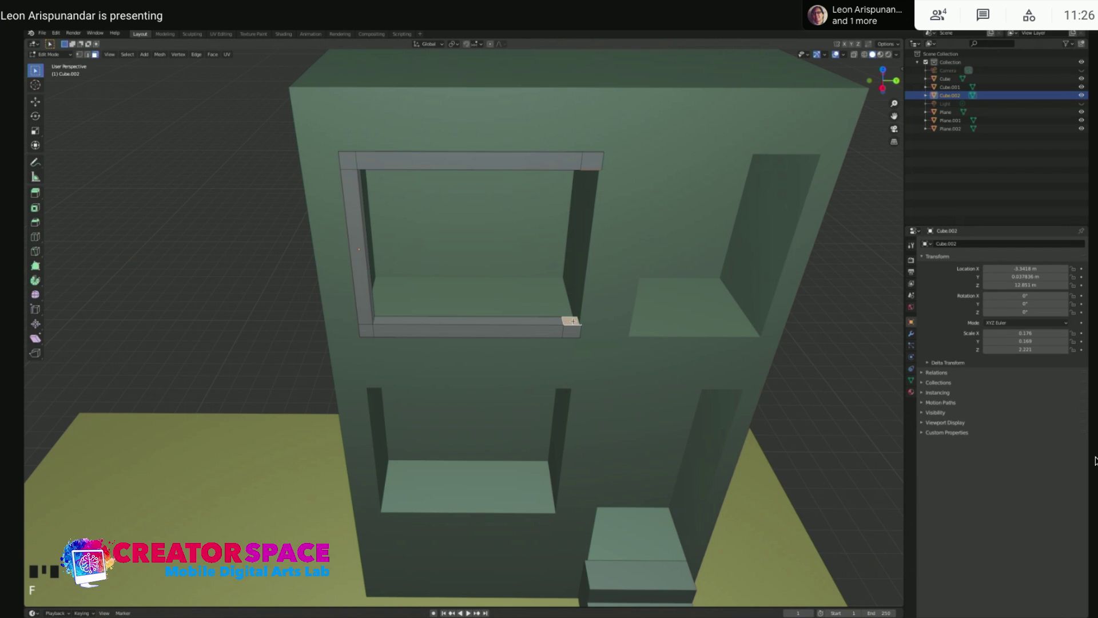
pyautogui.moveTo(579, 303); pyautogui.dragTo(572, 246, button='middle')
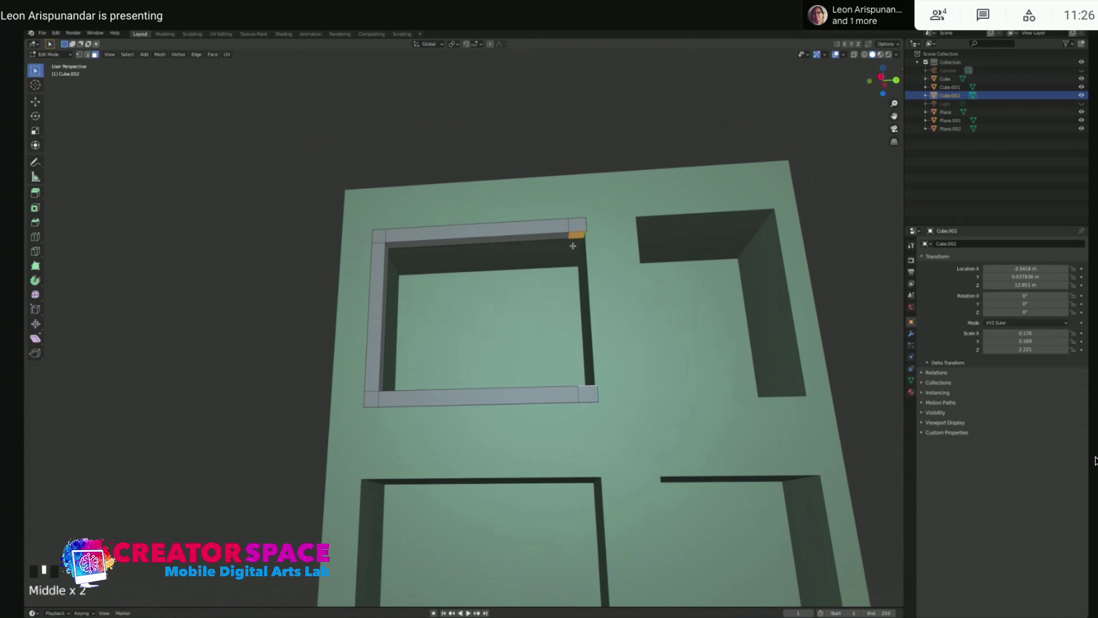
pyautogui.press('x')
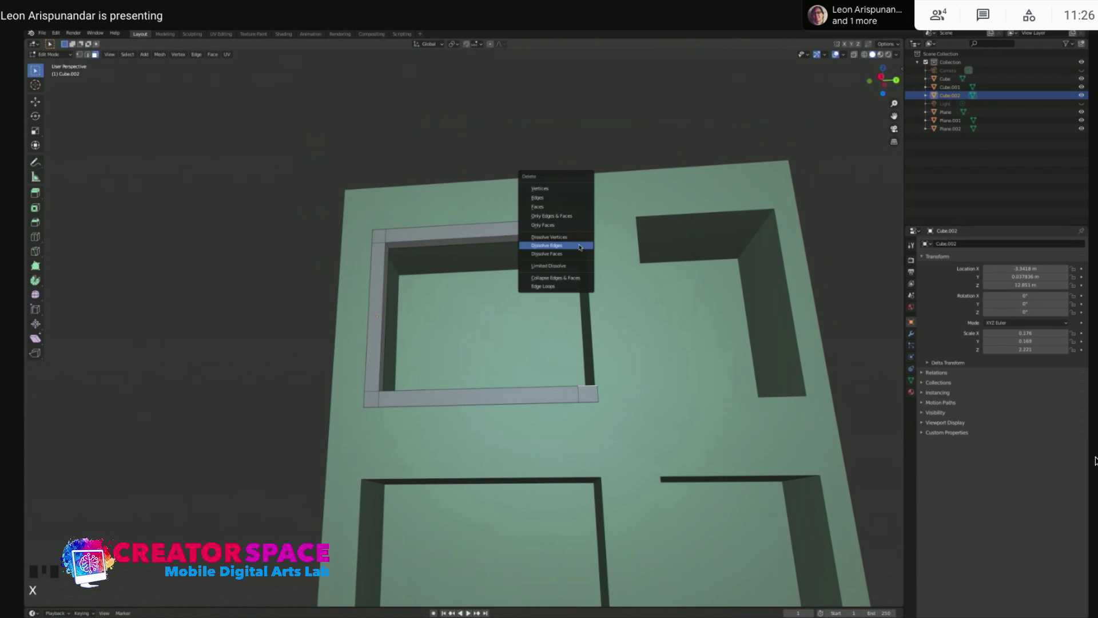
pyautogui.click(580, 208)
pyautogui.click(569, 236)
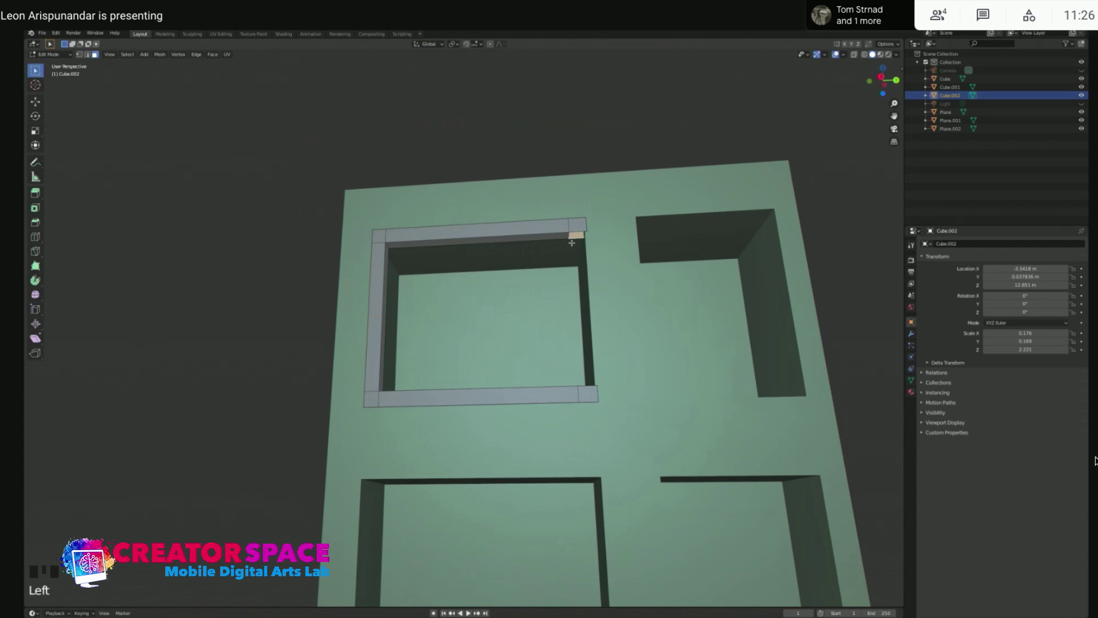
# Try to fill between the edges around both corner openings selected together, and undo the fill
pyautogui.scroll(2, 583, 268)
pyautogui.click(608, 204)
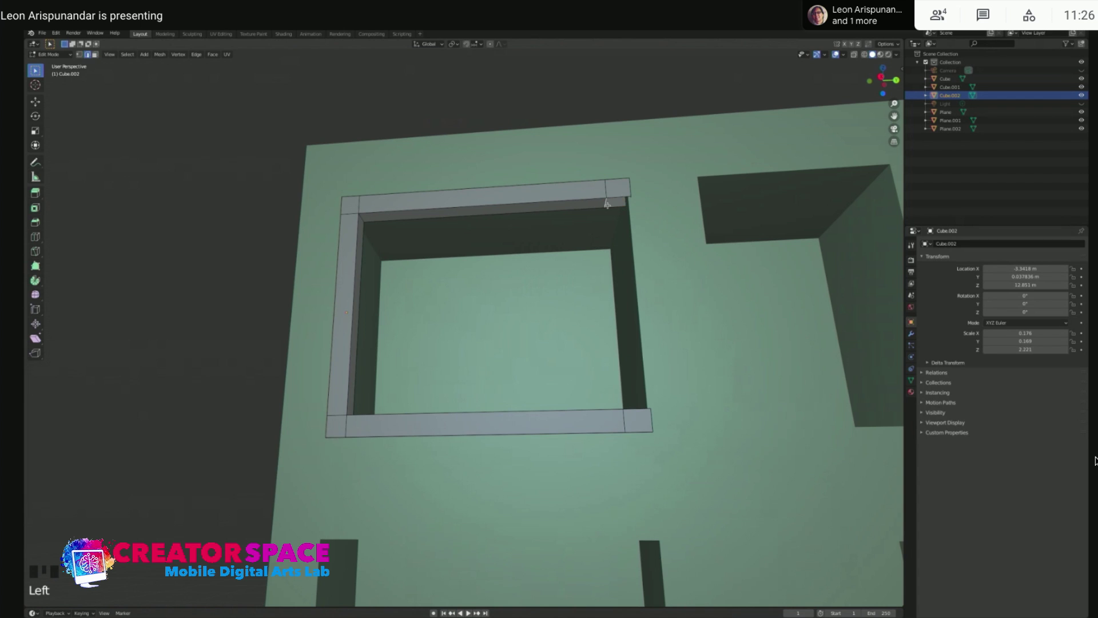
pyautogui.moveTo(621, 353); pyautogui.dragTo(623, 392, button='middle')
pyautogui.keyDown('shift'); pyautogui.click(611, 341); pyautogui.keyUp('shift')
pyautogui.keyDown('shift'); pyautogui.click(614, 340); pyautogui.keyUp('shift')
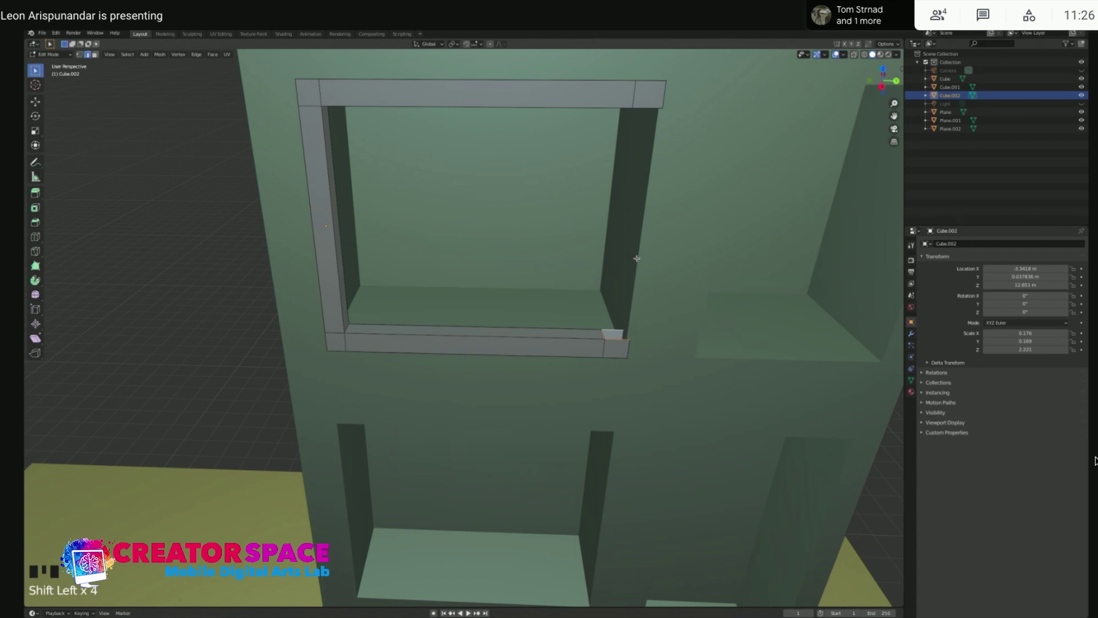
pyautogui.moveTo(616, 329); pyautogui.dragTo(615, 170, button='middle')
pyautogui.keyDown('shift'); pyautogui.click(625, 166); pyautogui.keyUp('shift')
pyautogui.keyDown('shift'); pyautogui.click(629, 172); pyautogui.keyUp('shift')
pyautogui.keyDown('shift'); pyautogui.click(642, 170); pyautogui.keyUp('shift')
pyautogui.moveTo(633, 171); pyautogui.dragTo(621, 171, button='middle')
pyautogui.scroll(3, 718, 91)
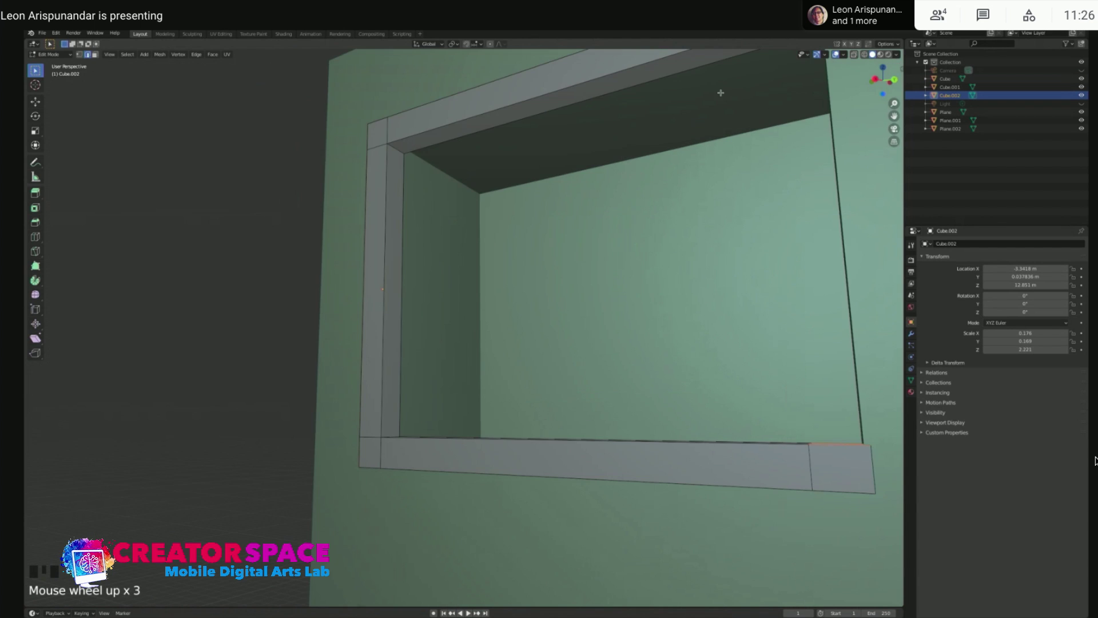
pyautogui.keyDown('shift'); pyautogui.scroll(1, 468, 365); pyautogui.keyUp('shift')
pyautogui.moveTo(468, 366); pyautogui.dragTo(558, 381, button='middle')
pyautogui.press('f')
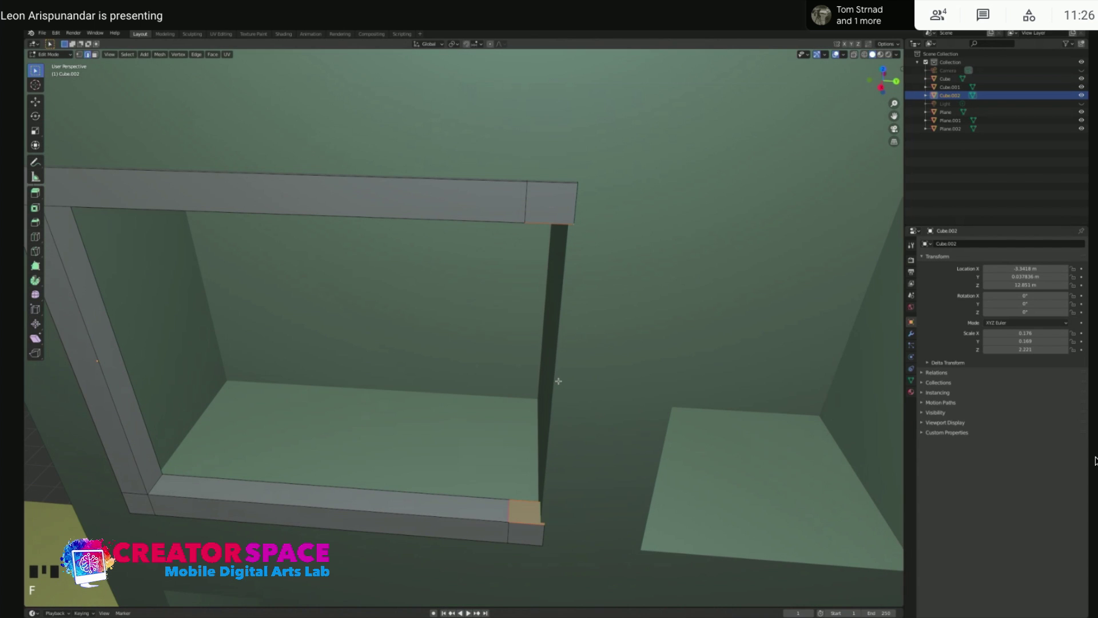
pyautogui.hotkey('ctrl', 'z')
# Fill a face between the matching inner edges of the upper and lower corner openings
pyautogui.moveTo(559, 381); pyautogui.dragTo(551, 325, button='middle')
pyautogui.click(531, 293)
pyautogui.scroll(-2, 539, 335)
pyautogui.click(509, 301)
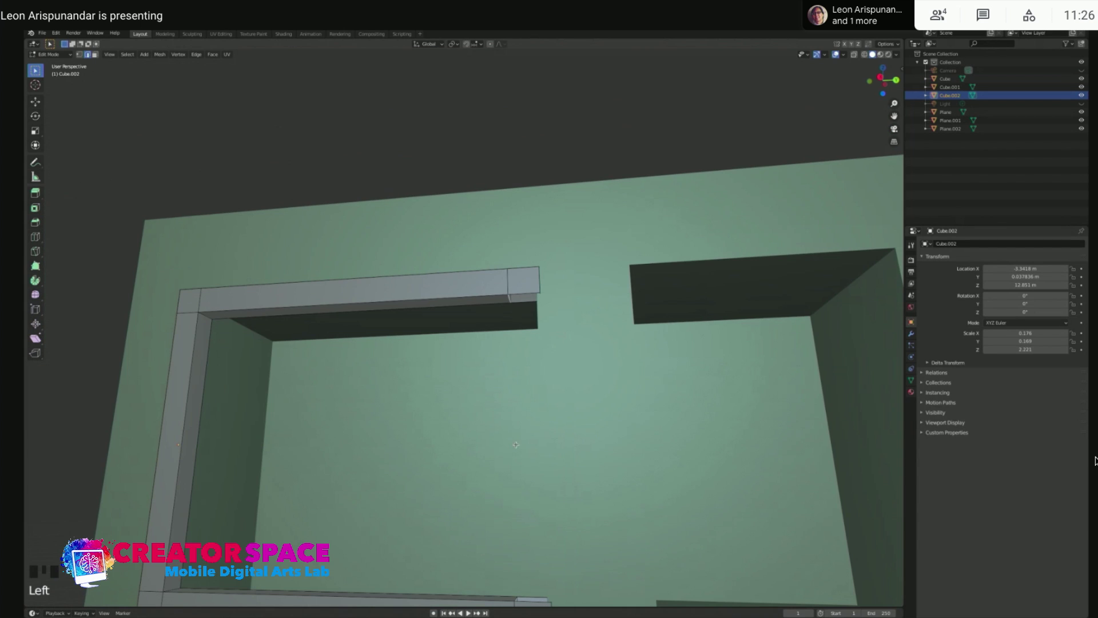
pyautogui.moveTo(510, 474); pyautogui.dragTo(517, 515, button='middle')
pyautogui.keyDown('shift'); pyautogui.click(508, 563); pyautogui.keyUp('shift')
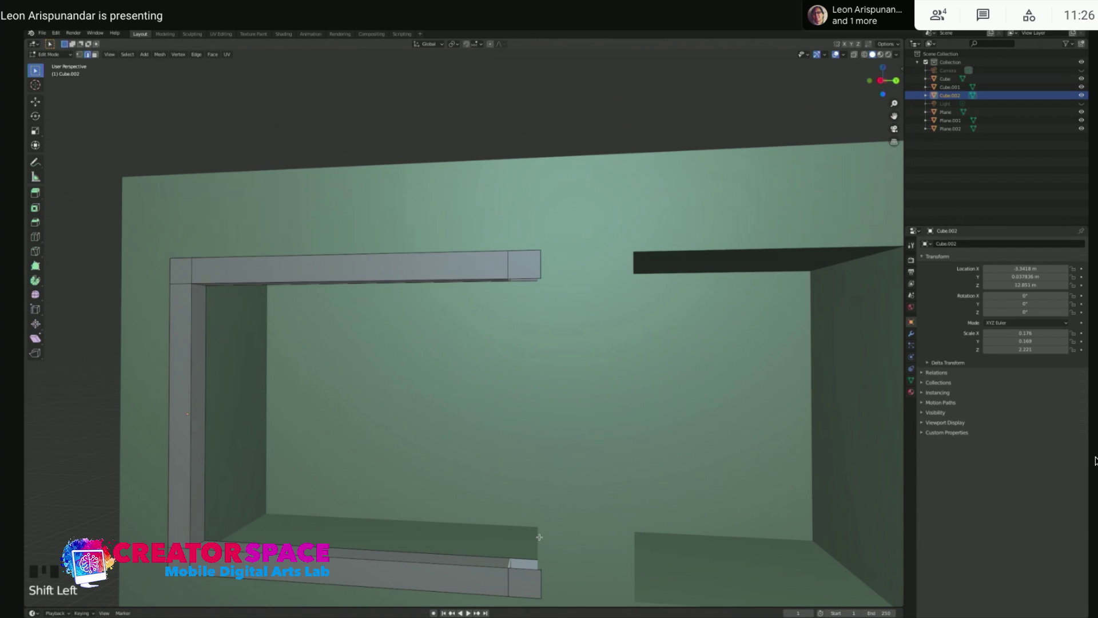
pyautogui.press('f')
pyautogui.click(526, 566)
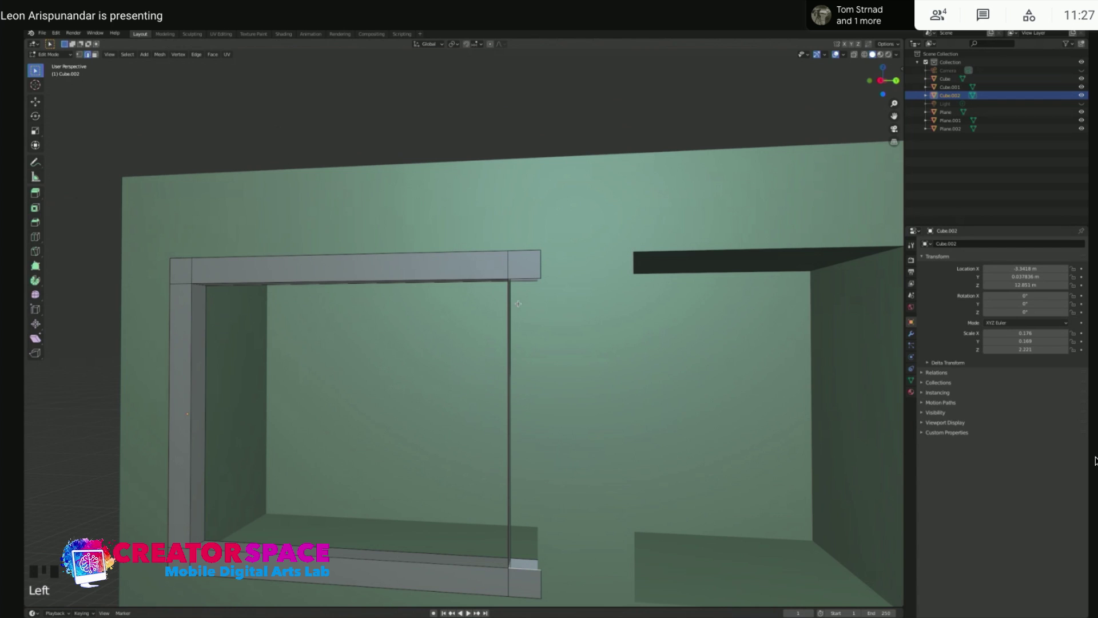
# Try to fill a face between the matching rear edges of the upper and lower corner openings, and undo the fill
pyautogui.keyDown('shift'); pyautogui.click(524, 281); pyautogui.keyUp('shift')
pyautogui.press('f')
pyautogui.moveTo(466, 305); pyautogui.dragTo(389, 319, button='middle')
pyautogui.hotkey('ctrl', 'z')
# Fill the rear face of the missing vertical bar between the matching edges of the upper and lower corner blocks
pyautogui.moveTo(499, 321); pyautogui.dragTo(506, 296, button='middle')
pyautogui.click(501, 295)
pyautogui.keyDown('shift'); pyautogui.click(498, 573); pyautogui.keyUp('shift')
pyautogui.press('f')
pyautogui.click(498, 574)
pyautogui.click(500, 578)
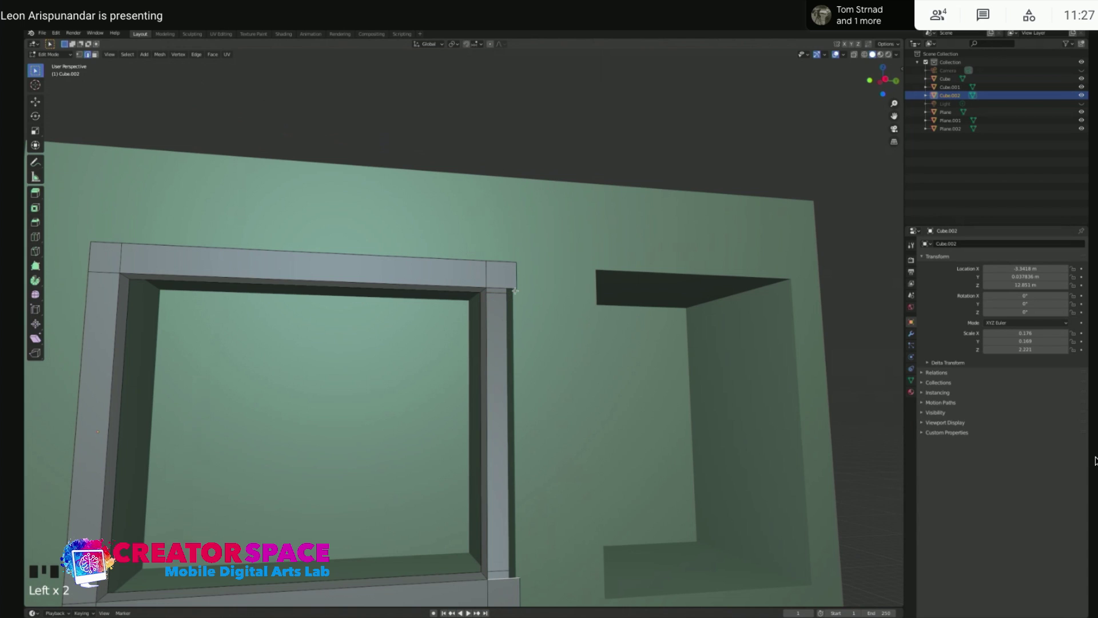
# Fill the remaining outer side and front of the vertical bar between the corner blocks to close the window frame
pyautogui.click(512, 562)
pyautogui.keyDown('shift'); pyautogui.click(518, 576); pyautogui.keyUp('shift')
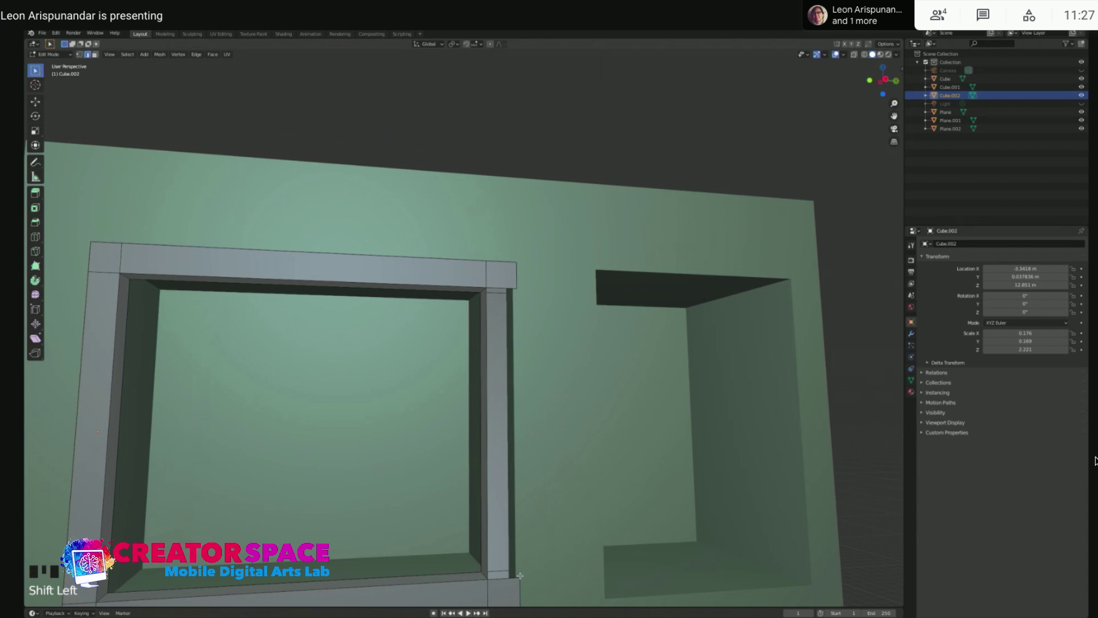
pyautogui.click(566, 554)
pyautogui.click(513, 579)
pyautogui.keyDown('shift'); pyautogui.click(506, 287); pyautogui.keyUp('shift')
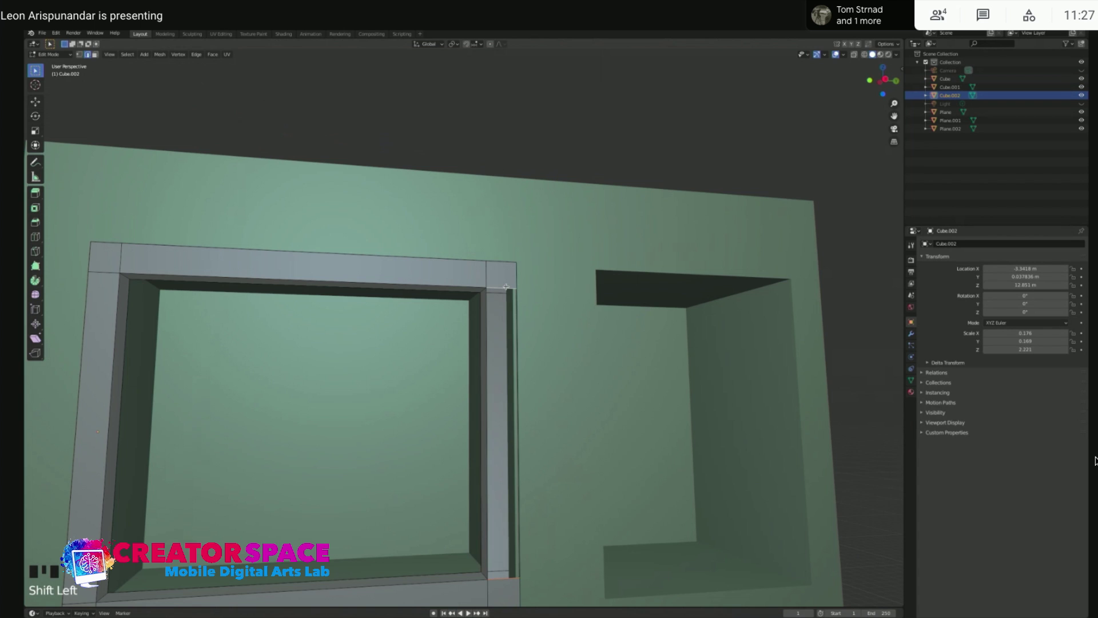
pyautogui.press('f')
pyautogui.click(507, 285)
pyautogui.click(538, 150)
pyautogui.scroll(-3, 483, 252)
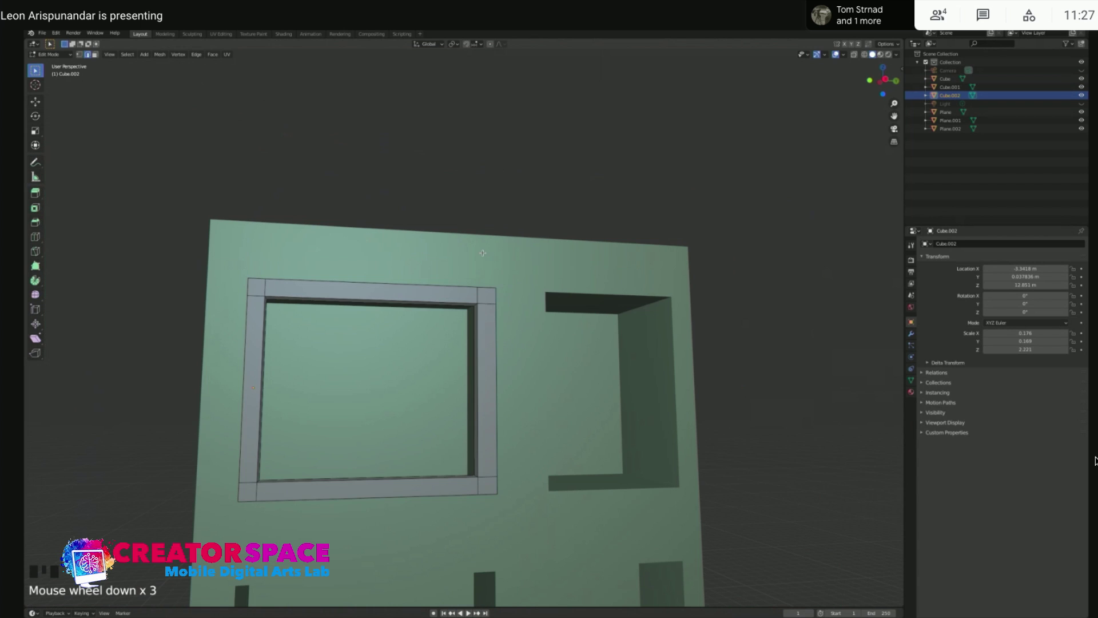
# Return to Object Mode and duplicate the window frame in the right orthographic view
pyautogui.press('Tab')
pyautogui.scroll(-2, 461, 289)
pyautogui.moveTo(461, 289); pyautogui.dragTo(402, 314, button='middle')
pyautogui.click(402, 300)
pyautogui.press('Tab')
pyautogui.click(402, 301)
pyautogui.moveTo(458, 320); pyautogui.dragTo(476, 303, button='middle')
pyautogui.press('Tab')
pyautogui.click(423, 298)
pyautogui.press('KP_3')
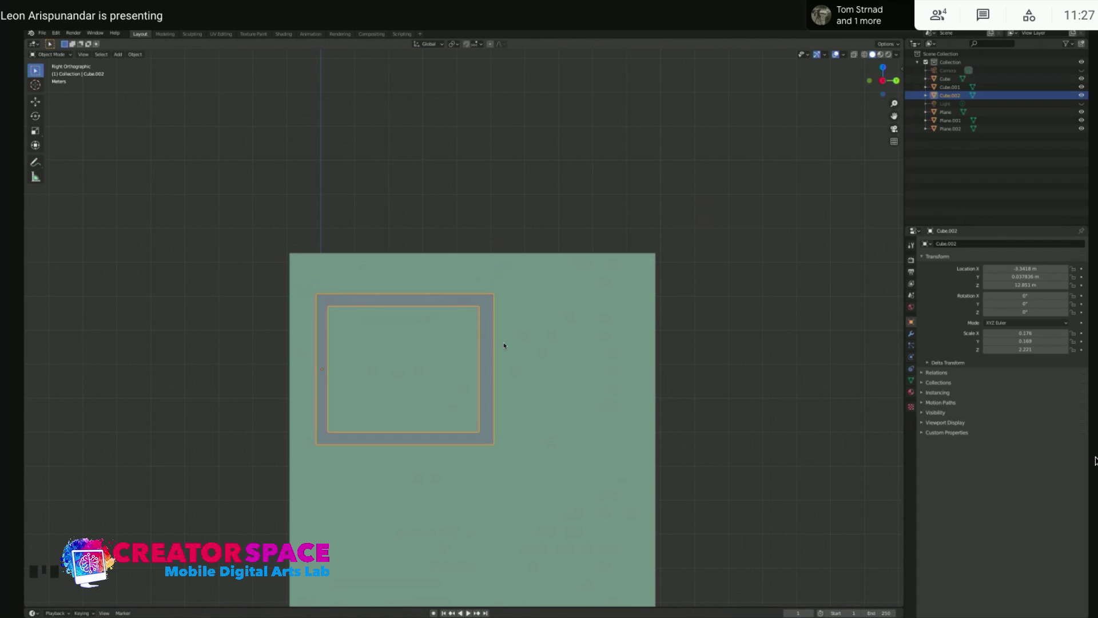
pyautogui.hotkey('shift', 'd')
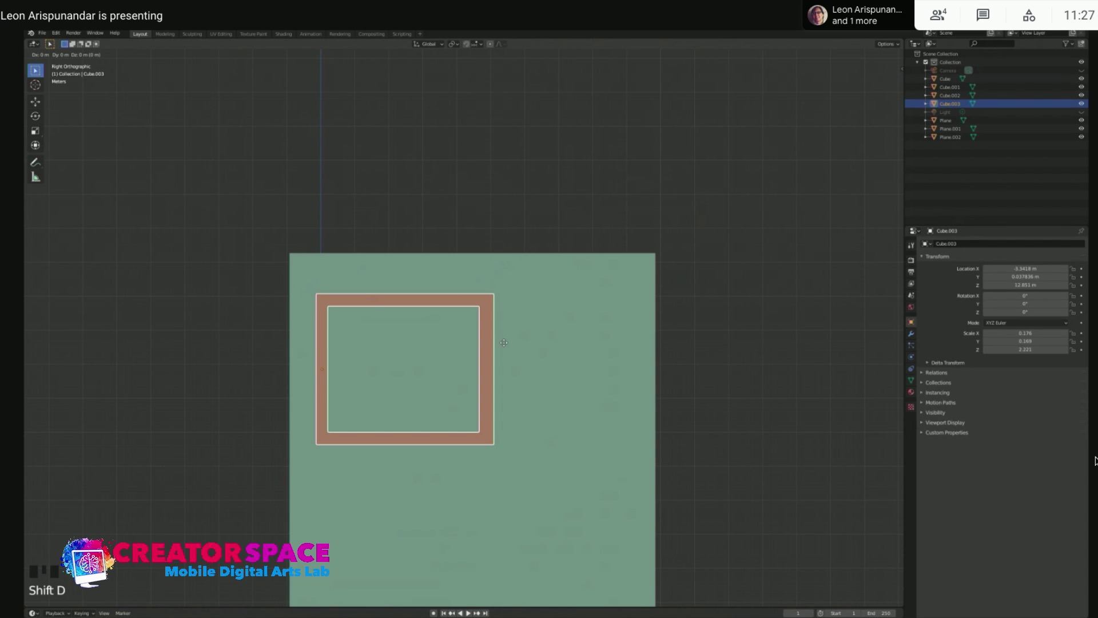
pyautogui.press('x')
pyautogui.click(495, 366)
pyautogui.hotkey('ctrl', 'z')
pyautogui.click(488, 329)
pyautogui.click(487, 329)
pyautogui.hotkey('shift', 'd')
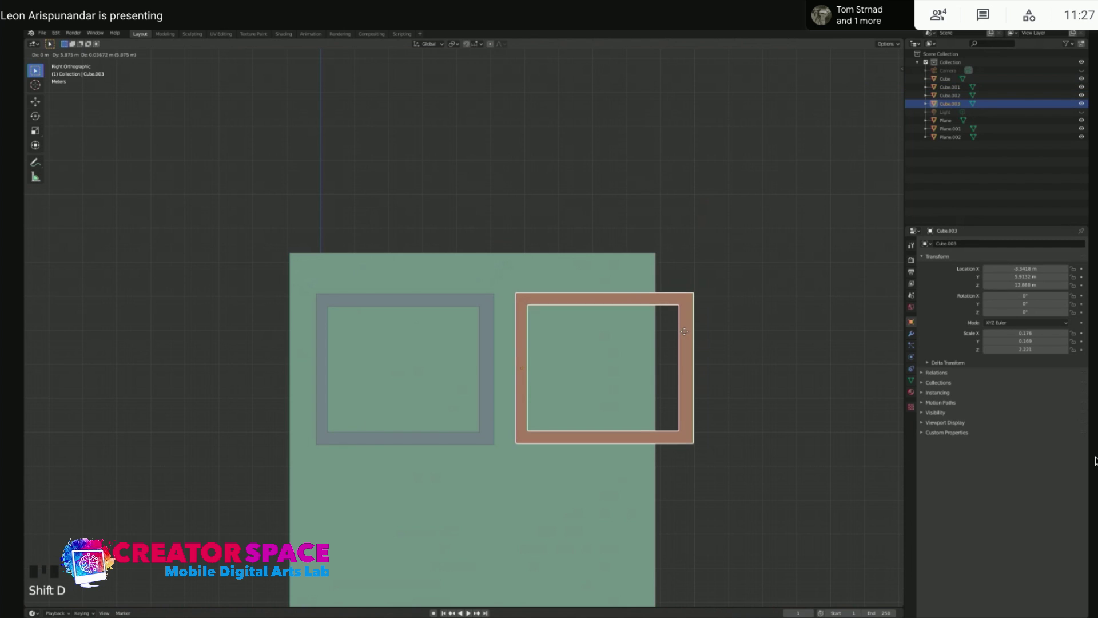
pyautogui.click(685, 334)
pyautogui.press('super')
pyautogui.click(686, 334)
pyautogui.press('super+z')
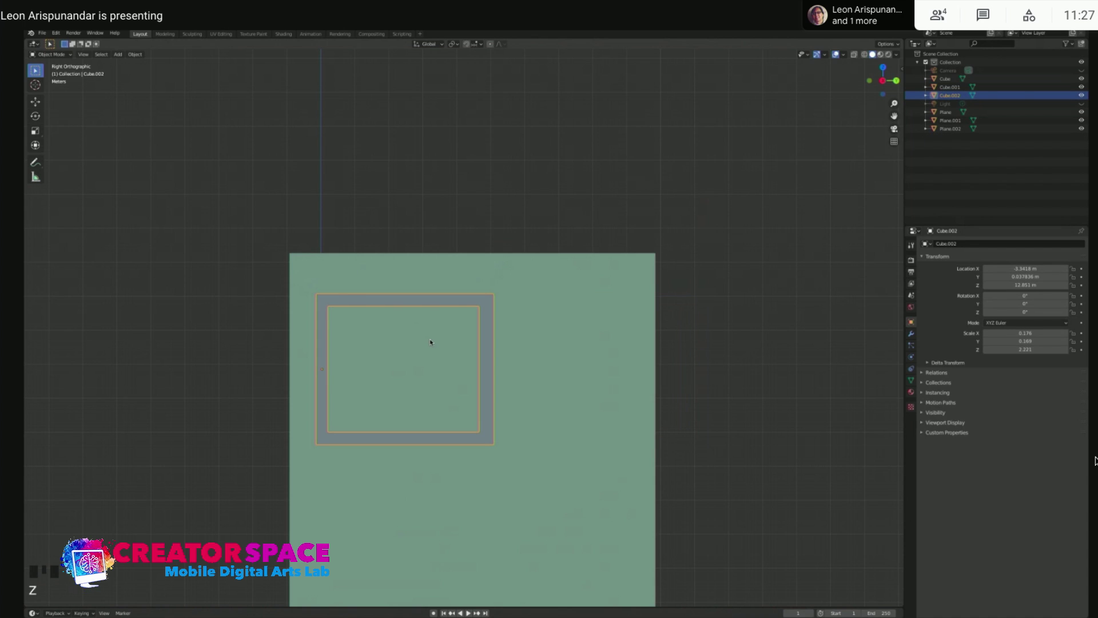
# Duplicate the upper window frame about 5.9 m along Y and narrow the copy by scaling it about 0.47 along Y
pyautogui.hotkey('shift', 'd')
pyautogui.press('y')
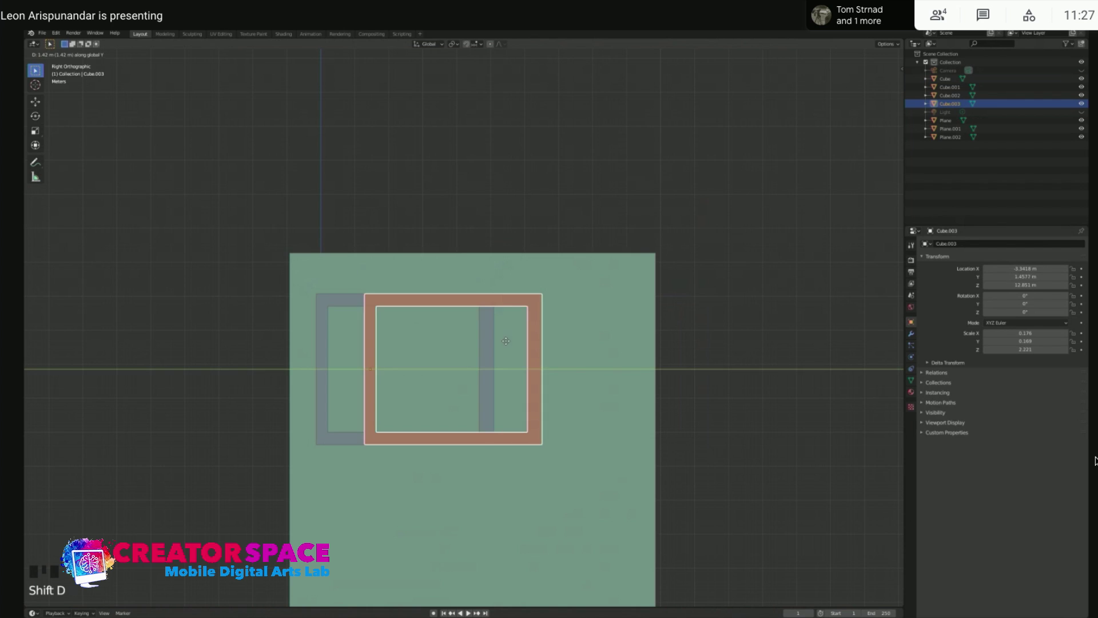
pyautogui.click(630, 345)
pyautogui.press('s')
pyautogui.press('y')
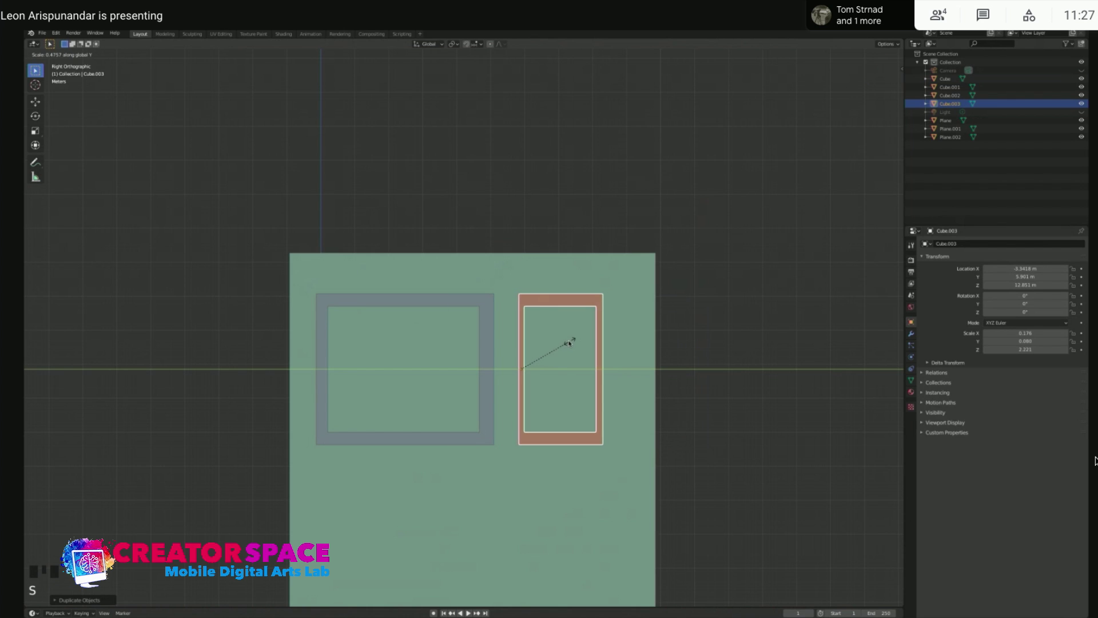
pyautogui.click(568, 343)
# Switch to wireframe shading and move the narrow frame about 0.83 m along Y toward the second window opening
pyautogui.press('z')
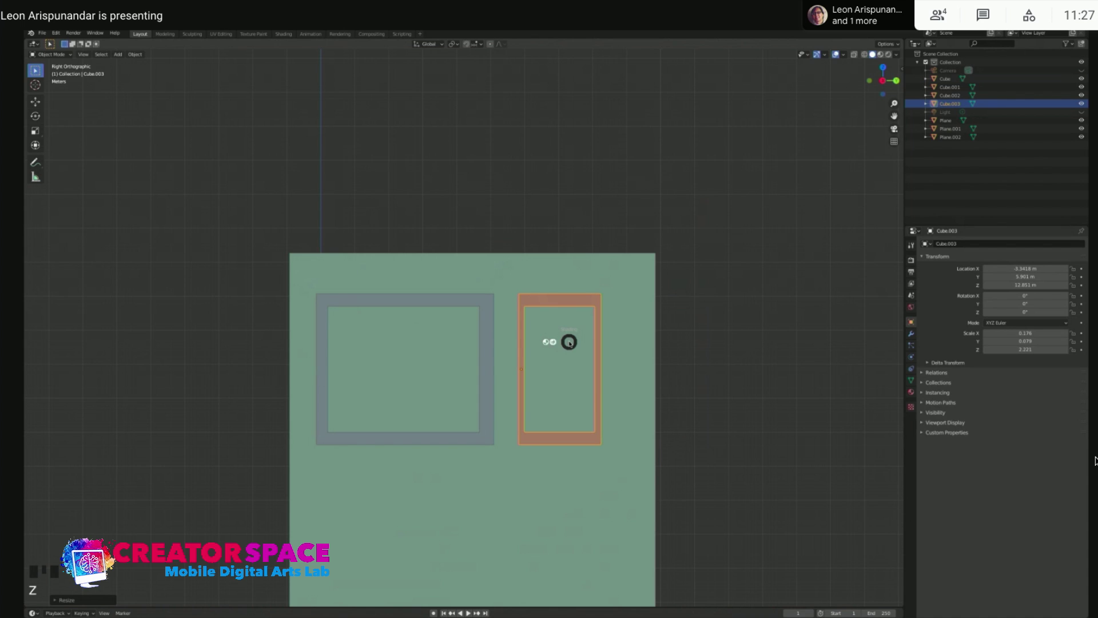
pyautogui.click(516, 346)
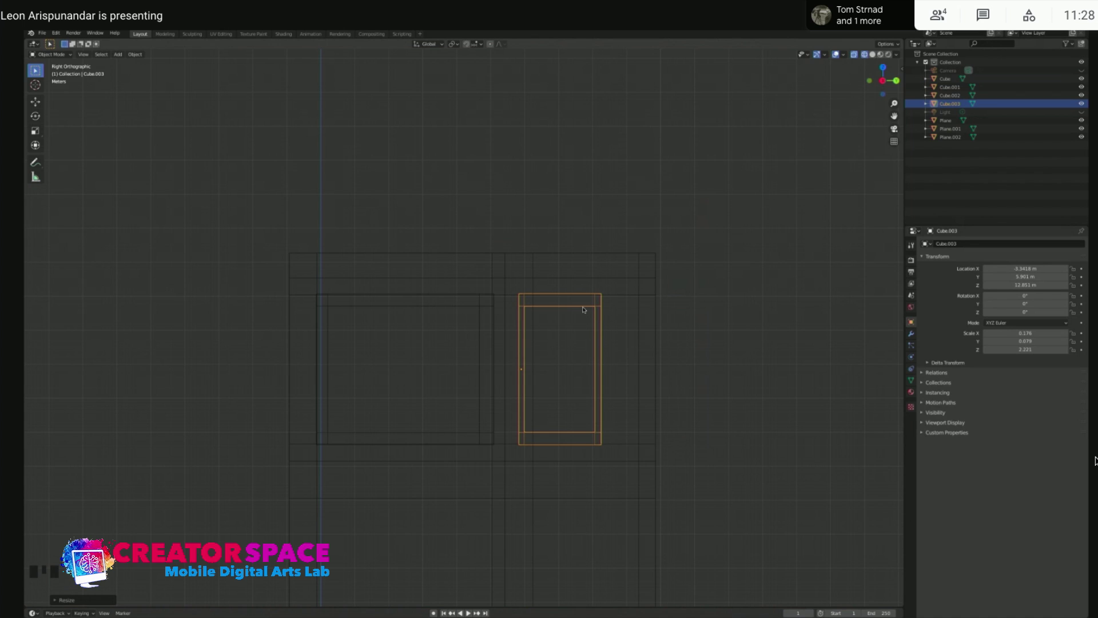
pyautogui.press('g')
pyautogui.press('y')
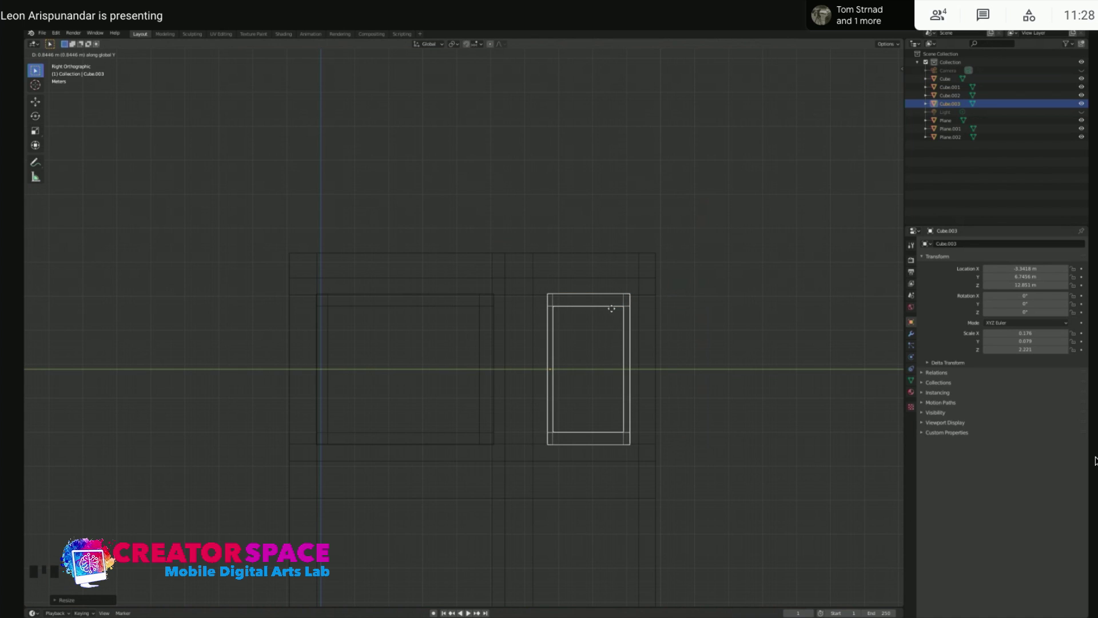
pyautogui.click(611, 311)
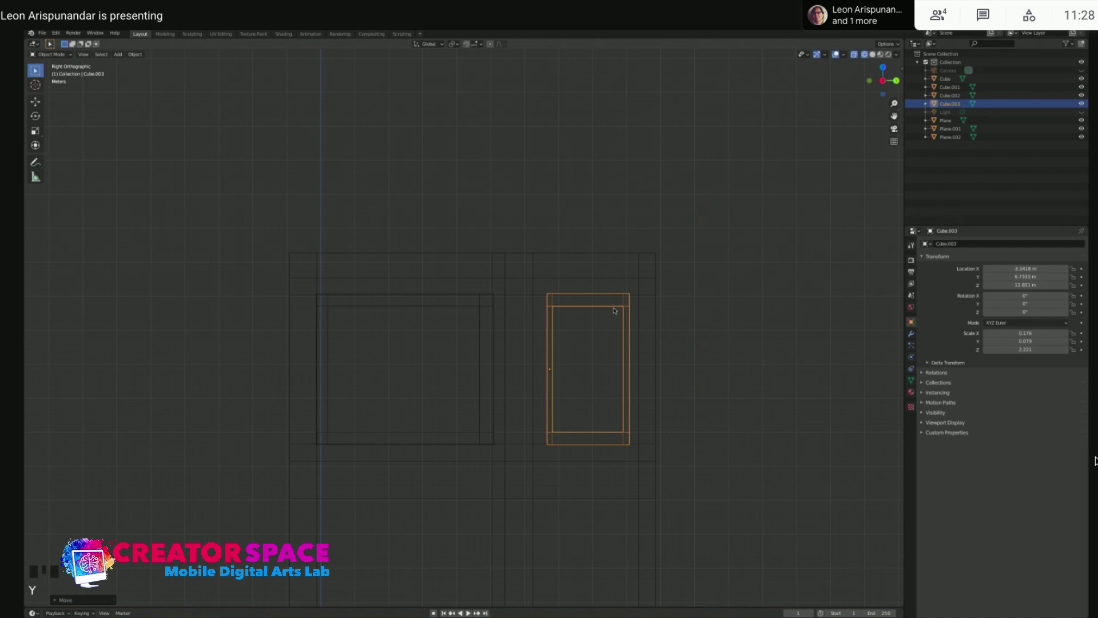
pyautogui.press('s')
pyautogui.press('y')
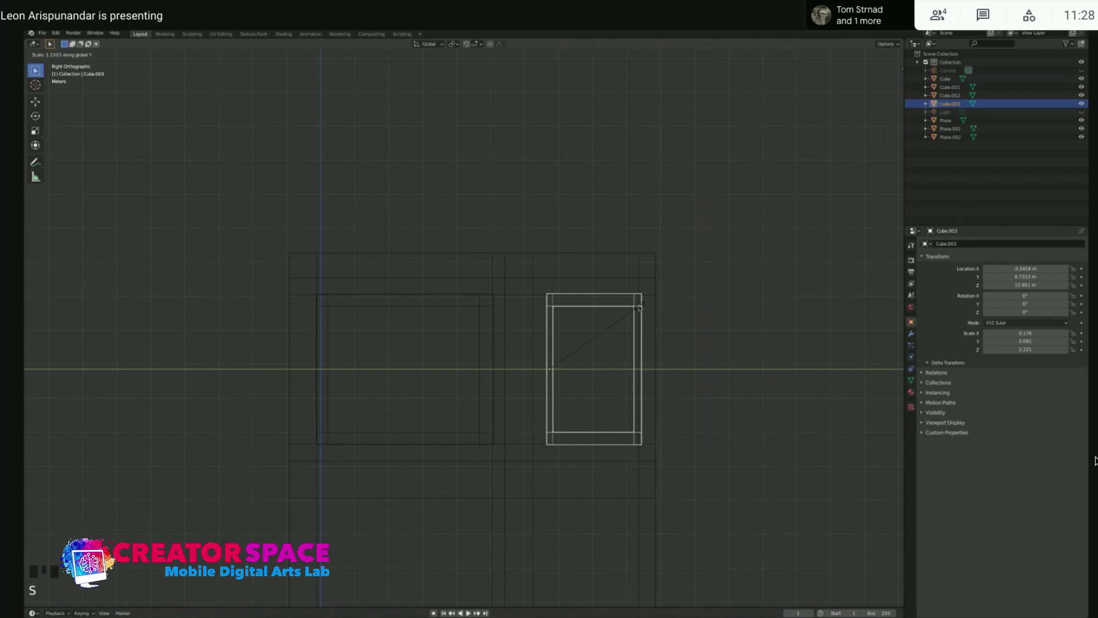
pyautogui.click(639, 307)
pyautogui.rightClick(555, 310)
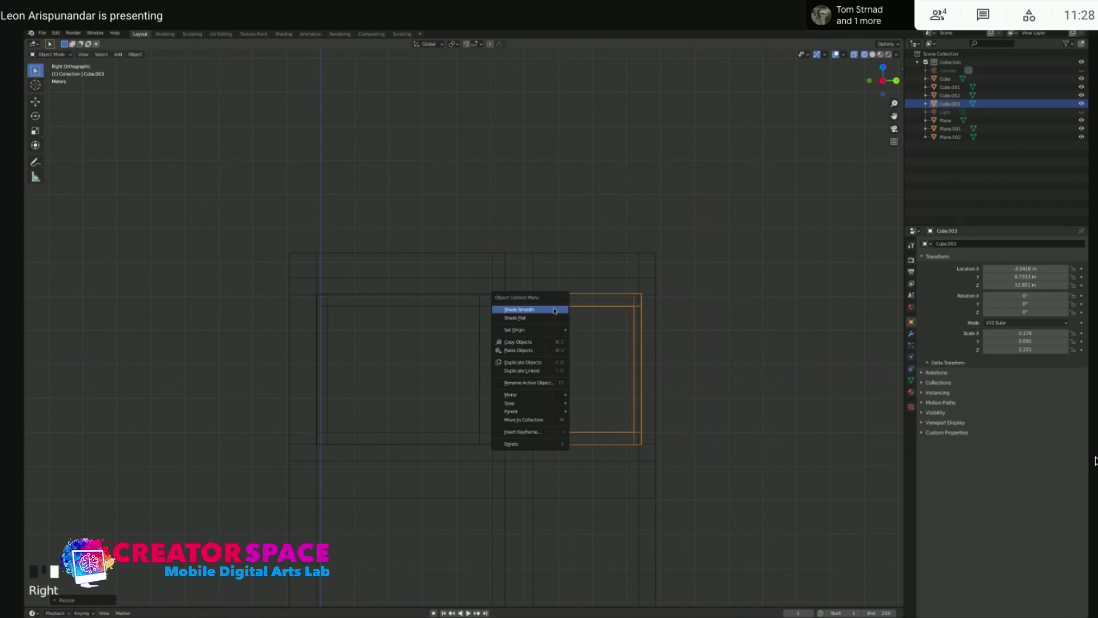
pyautogui.moveTo(548, 331)
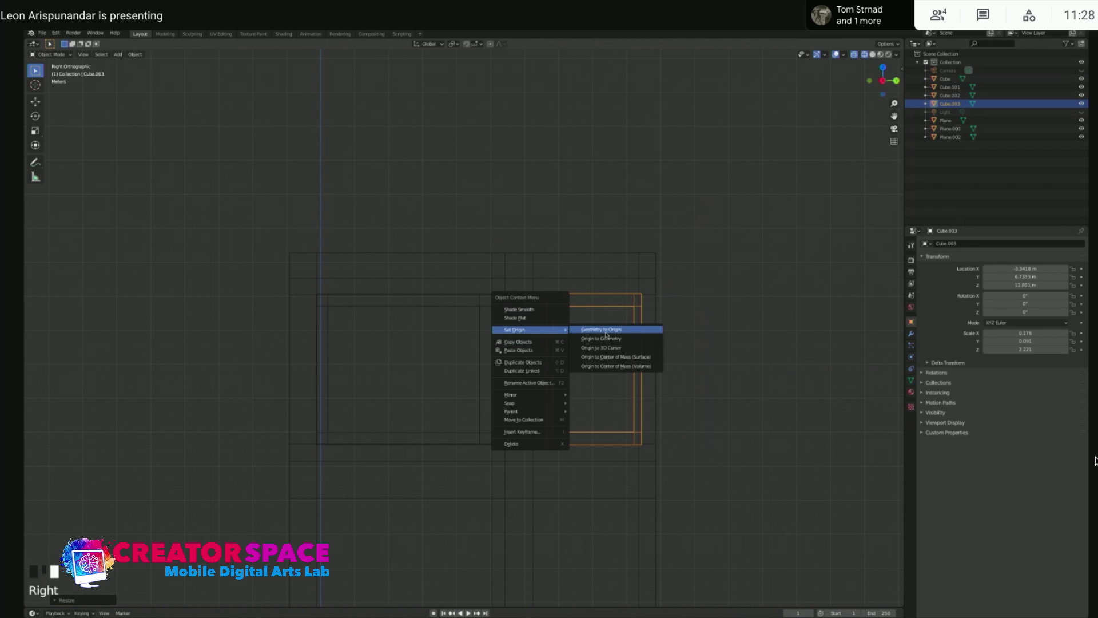
pyautogui.press('super+z')
pyautogui.press('super+z')
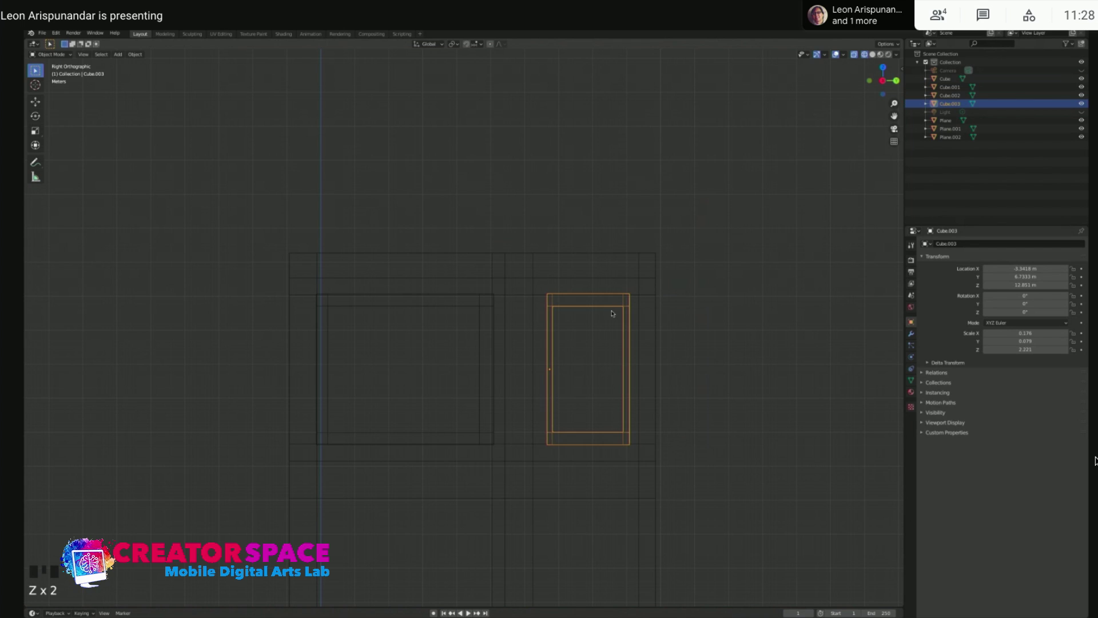
# Set the narrow frame's origin to its geometry
pyautogui.rightClick(610, 308)
pyautogui.moveTo(604, 327)
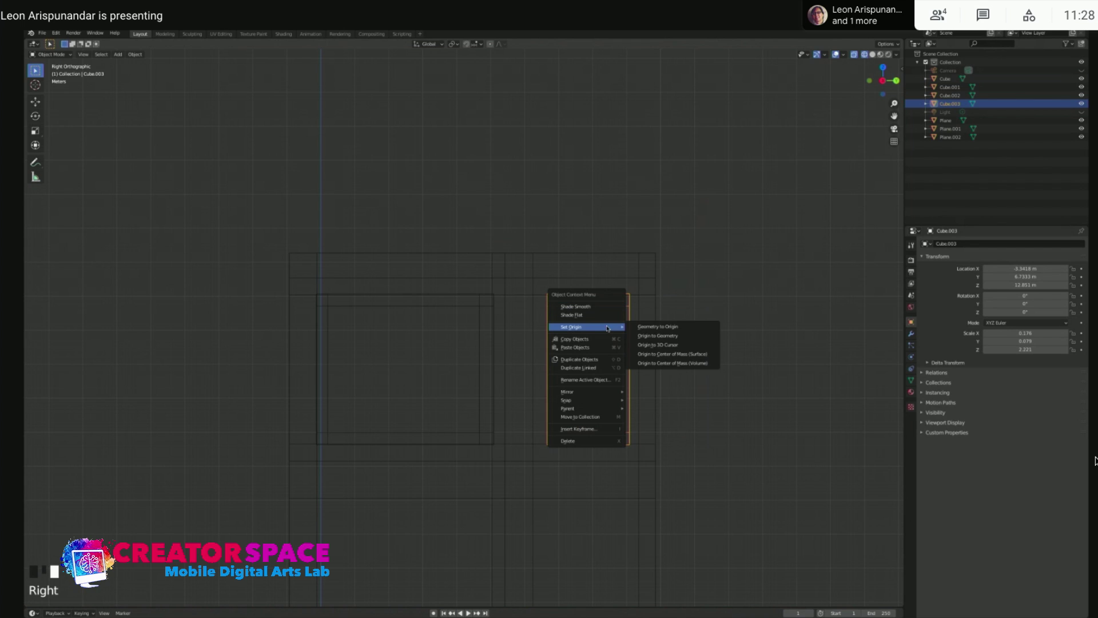
pyautogui.click(651, 336)
pyautogui.click(574, 312)
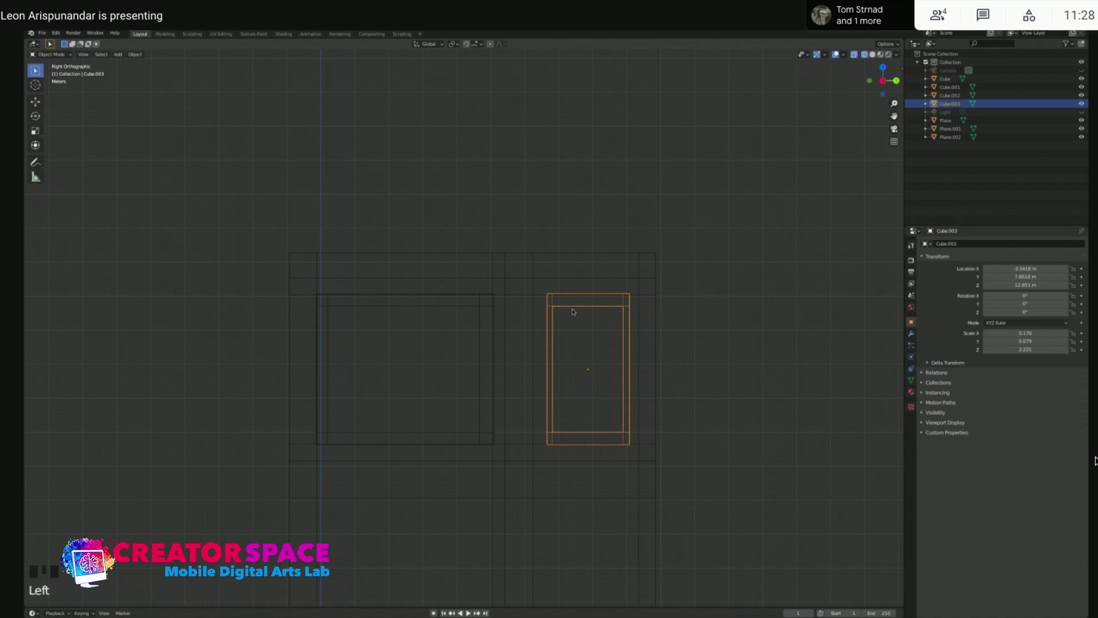
# Fit the narrow frame to the second opening by scaling and moving it along Y, reaching a Y scale of about 0.102
pyautogui.press('s')
pyautogui.press('y')
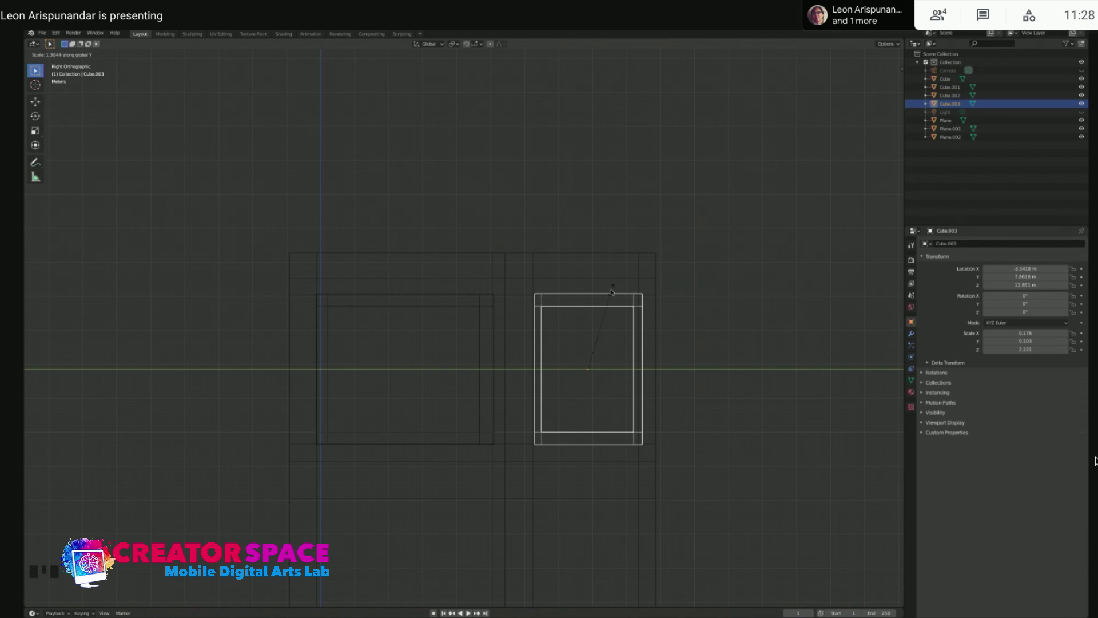
pyautogui.click(609, 293)
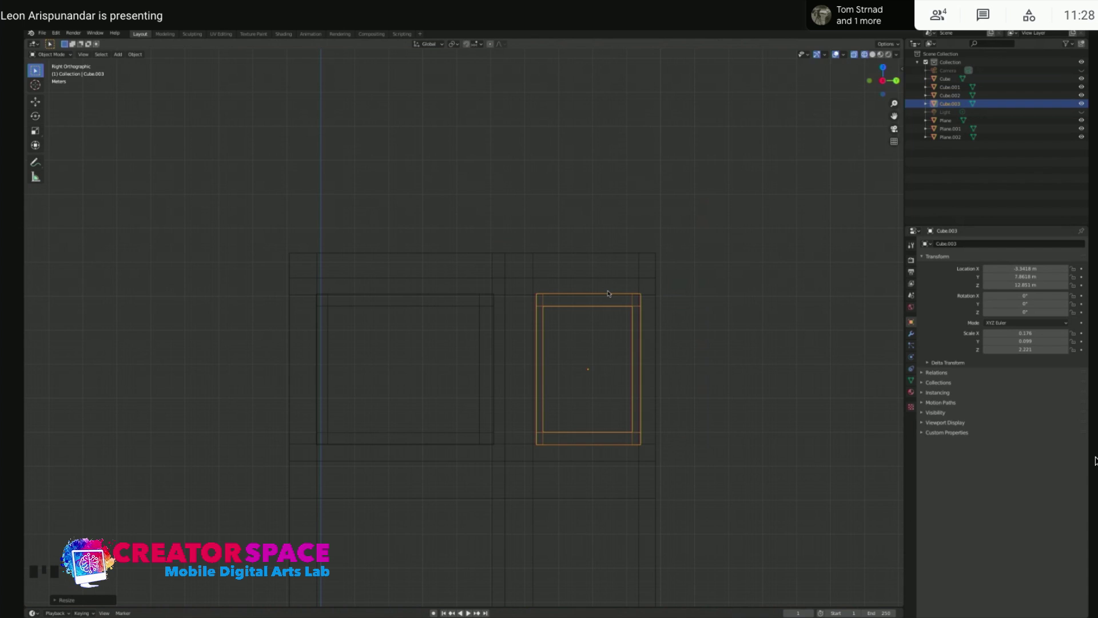
pyautogui.press('g')
pyautogui.press('y')
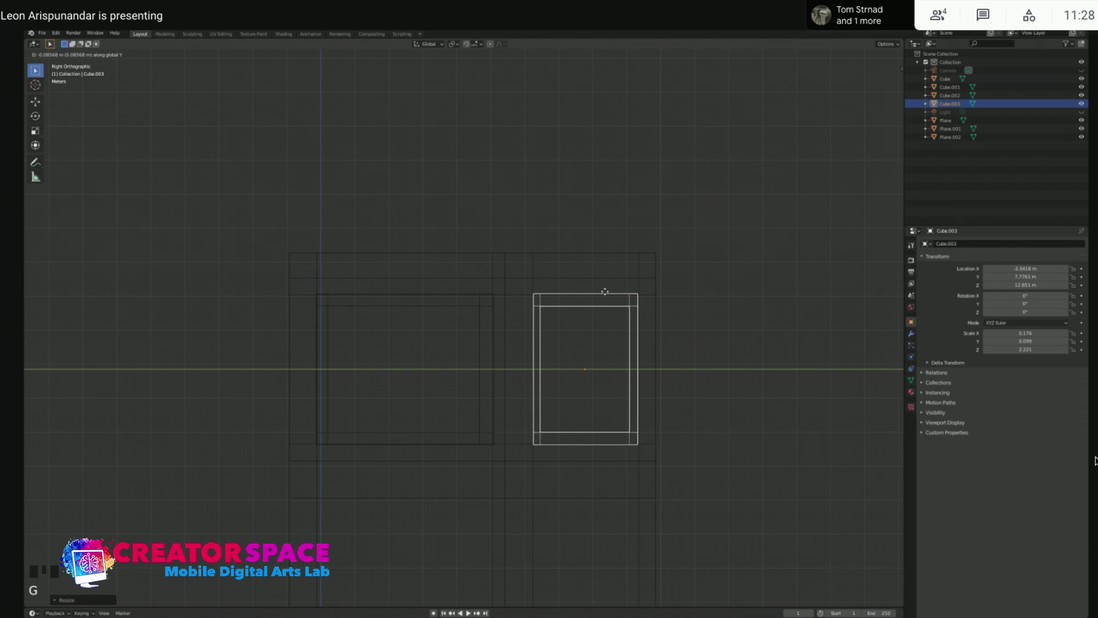
pyautogui.click(606, 291)
pyautogui.press('s')
pyautogui.press('y')
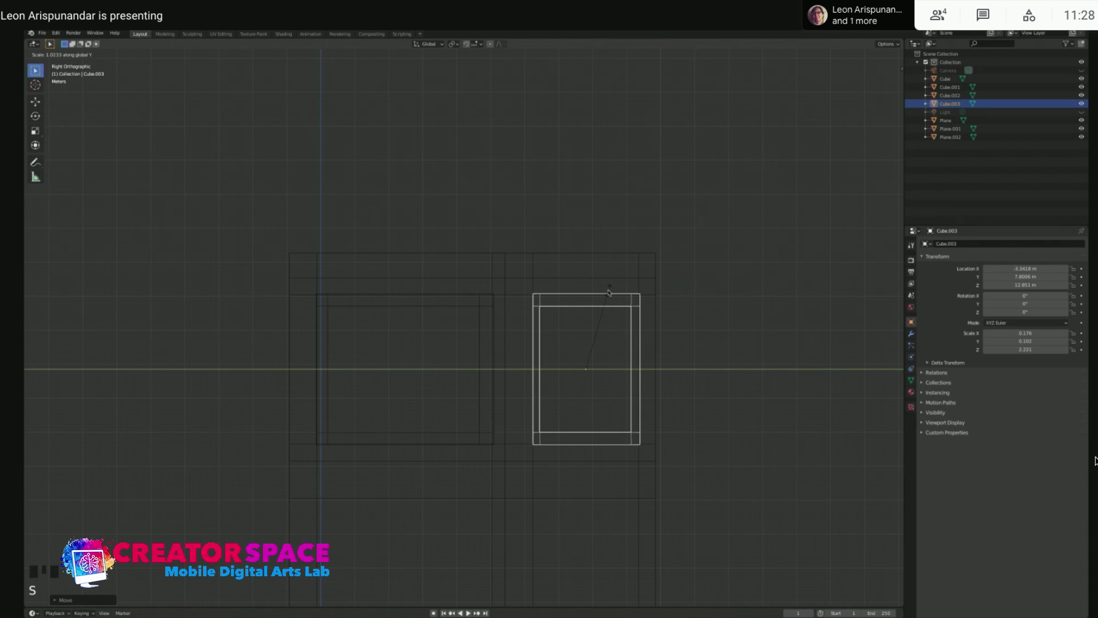
pyautogui.click(609, 291)
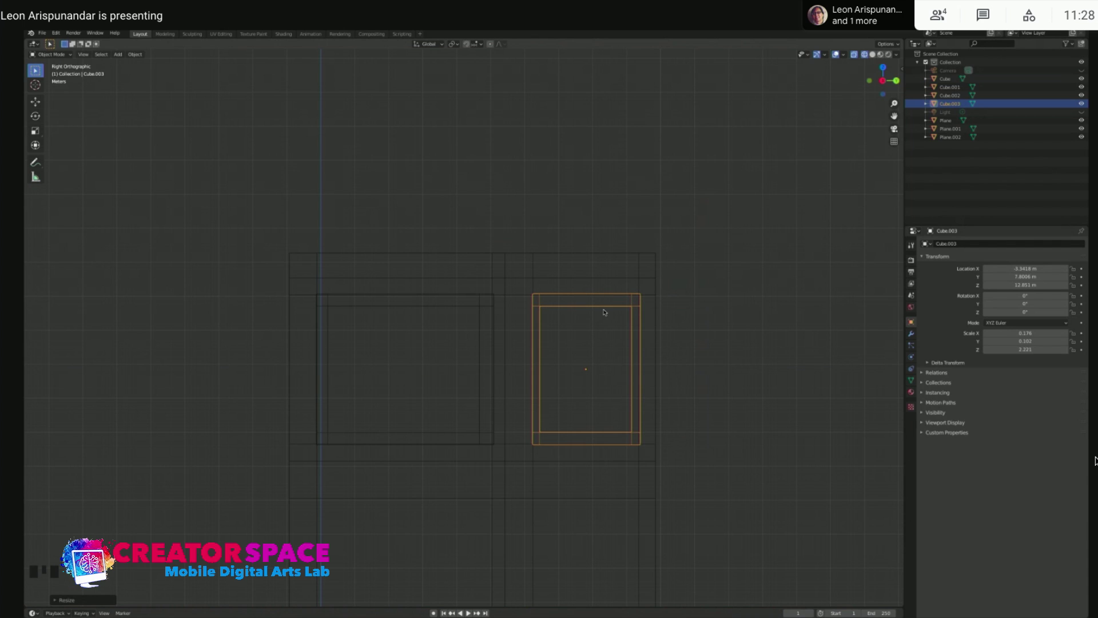
# Enter Edit Mode on the narrow frame, toggle X-ray, and set the mesh selection to vertices
pyautogui.press('Tab')
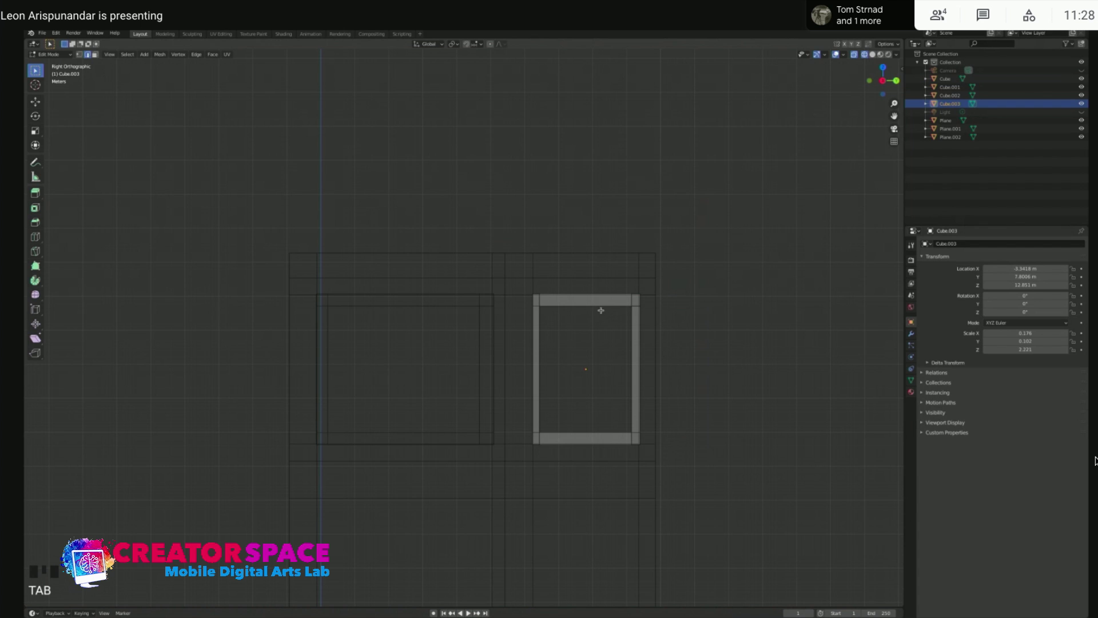
pyautogui.moveTo(652, 341); pyautogui.dragTo(610, 326, button='middle')
pyautogui.press('KP_3')
pyautogui.keyDown('shift'); pyautogui.click(549, 327); pyautogui.keyUp('shift')
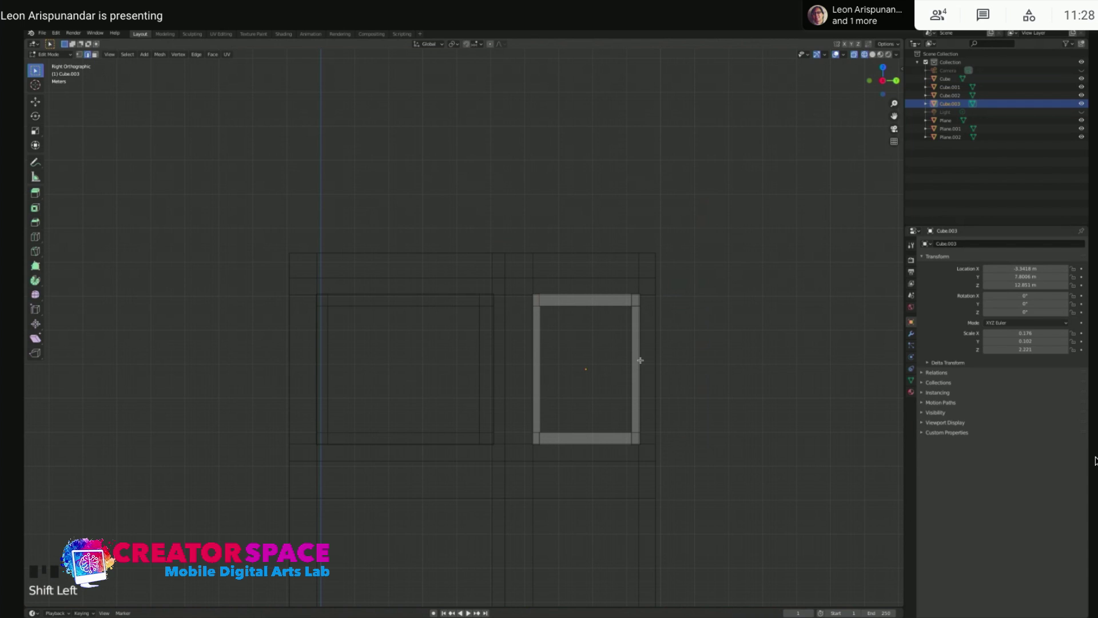
pyautogui.hotkey('alt', 'z')
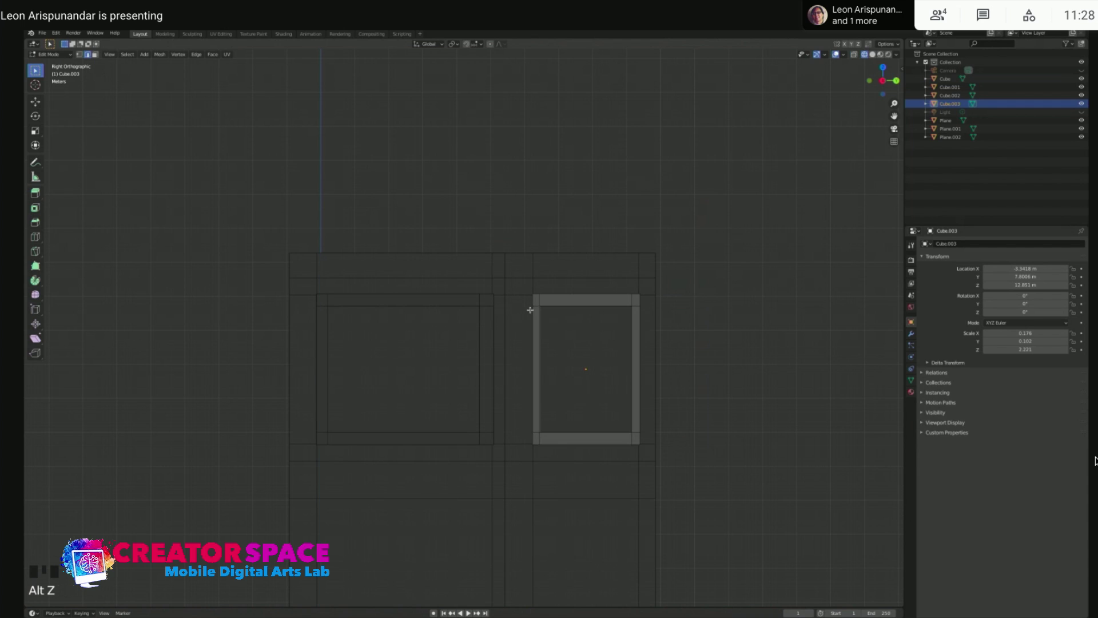
pyautogui.press('2')
pyautogui.click(543, 293)
pyautogui.press('1')
# Try to scale the frame's box-selected inner vertices along X and along Y, and undo the attempts
pyautogui.moveTo(537, 282); pyautogui.dragTo(634, 460)
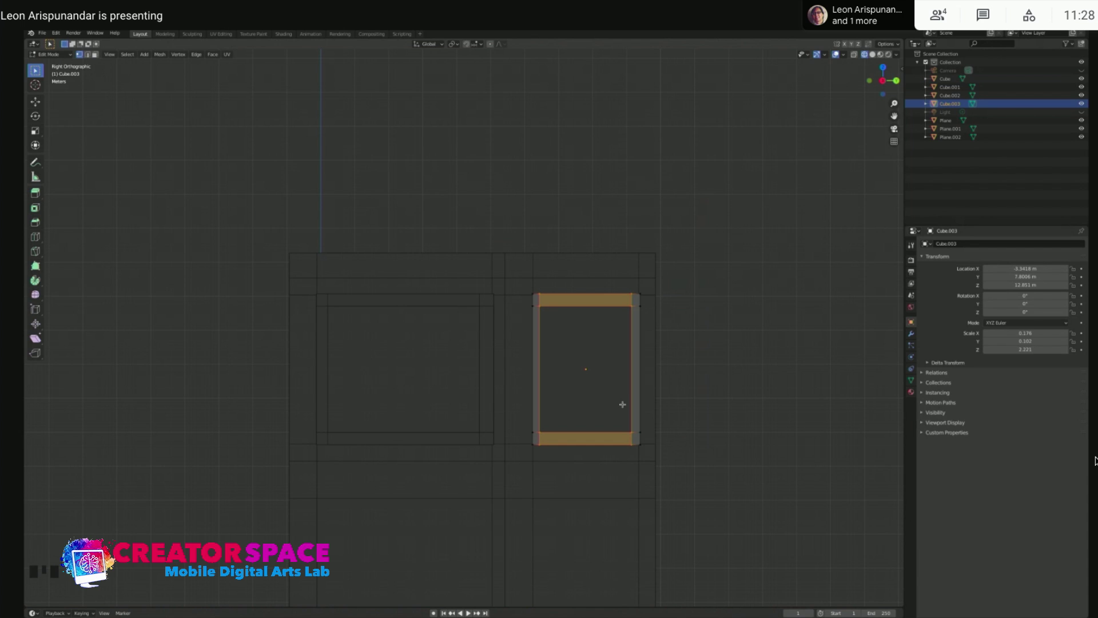
pyautogui.press('s')
pyautogui.press('x')
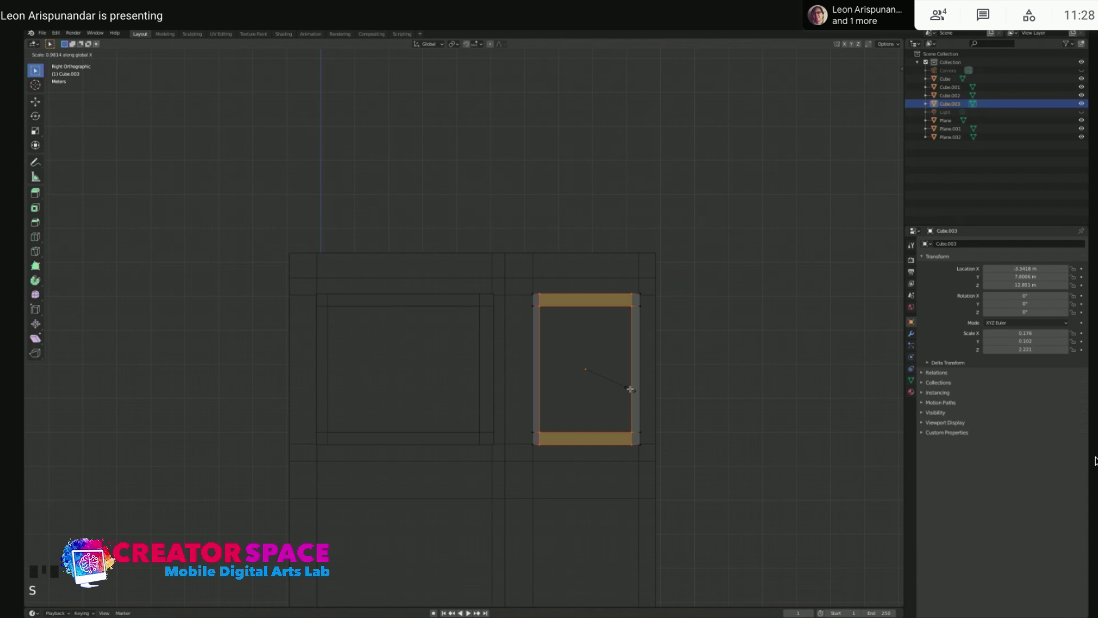
pyautogui.click(598, 381)
pyautogui.press('s')
pyautogui.press('x')
pyautogui.click(616, 372)
pyautogui.press('s')
pyautogui.press('y')
pyautogui.click(613, 370)
pyautogui.hotkey('ctrl', 'z')
pyautogui.hotkey('ctrl', 'z')
pyautogui.hotkey('ctrl', 'z')
pyautogui.hotkey('ctrl', 'z')
pyautogui.hotkey('ctrl', 'z')
pyautogui.hotkey('ctrl', 'z')
# Use solid shading with X-ray and scale the narrow frame's inner vertices about 0.87 along Y to thicken its vertical sides
pyautogui.moveTo(595, 322); pyautogui.dragTo(584, 359, button='middle')
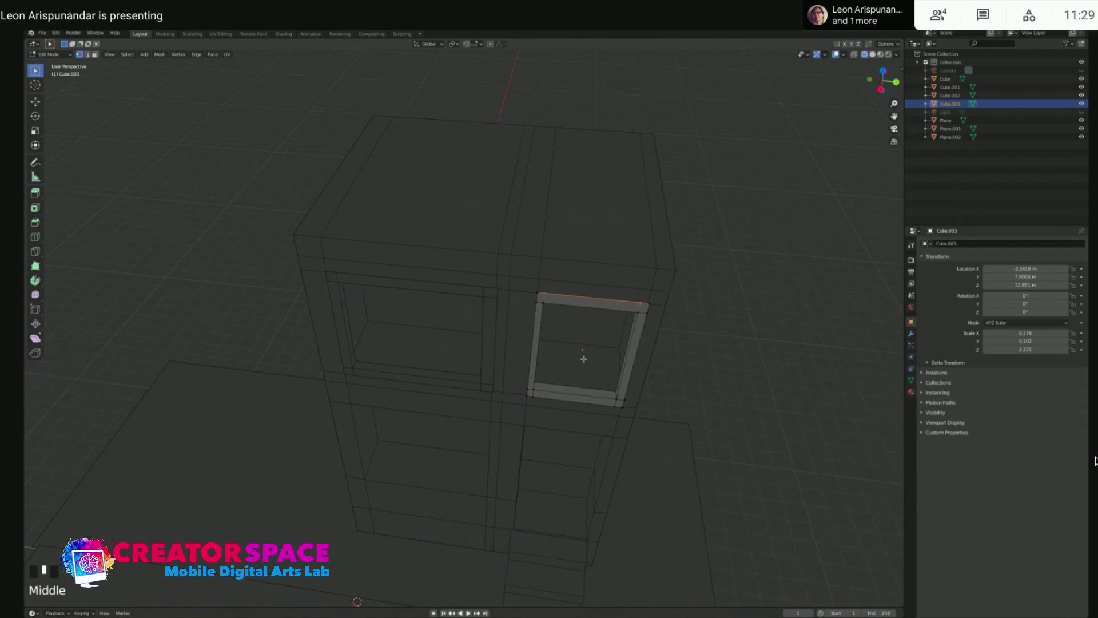
pyautogui.press('KP_3')
pyautogui.press('z')
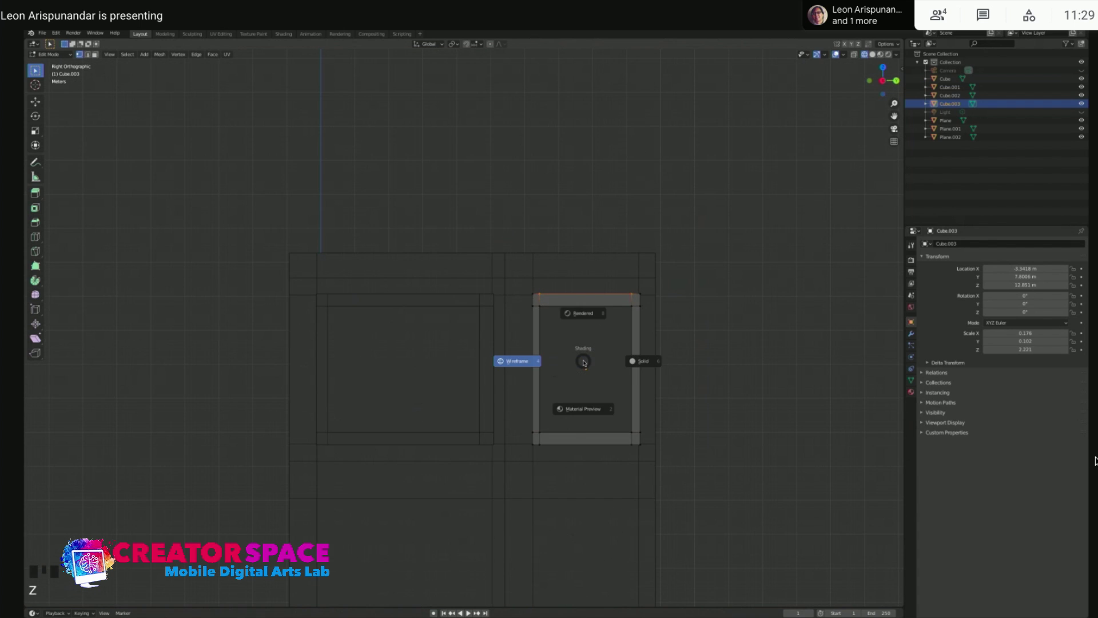
pyautogui.click(638, 350)
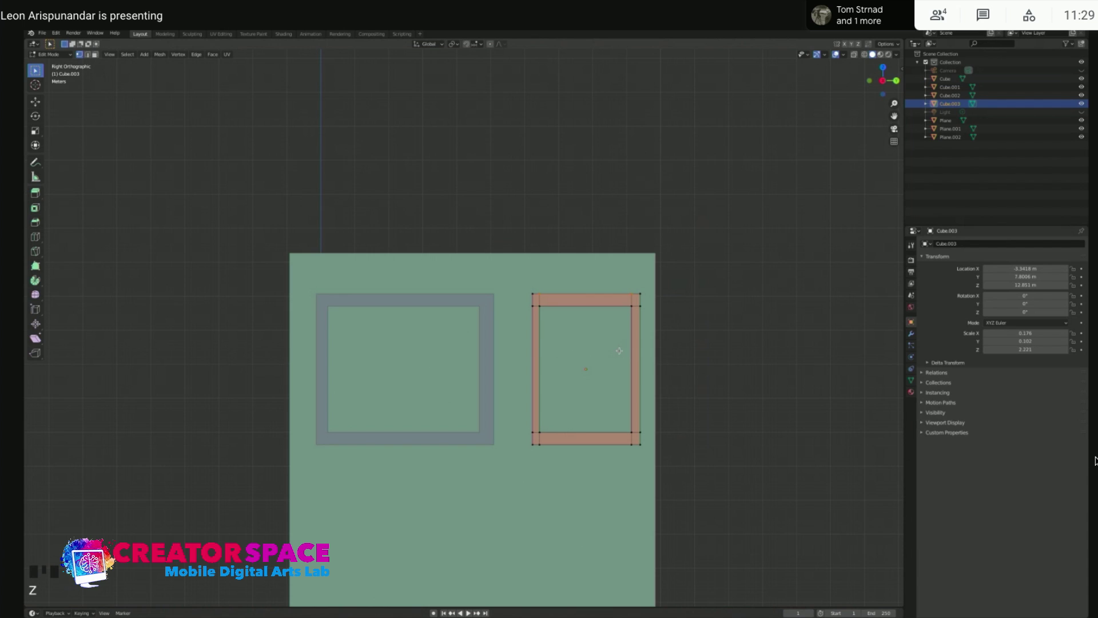
pyautogui.press('z')
pyautogui.click(676, 352)
pyautogui.hotkey('alt', 'z')
pyautogui.moveTo(533, 279); pyautogui.dragTo(635, 456)
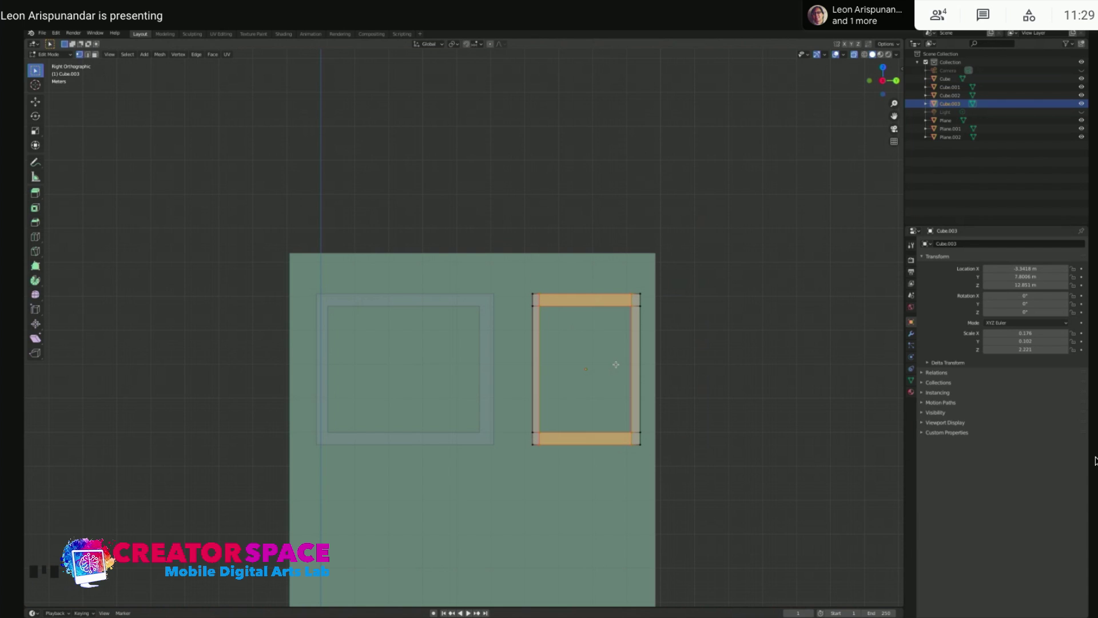
pyautogui.press('s')
pyautogui.press('y')
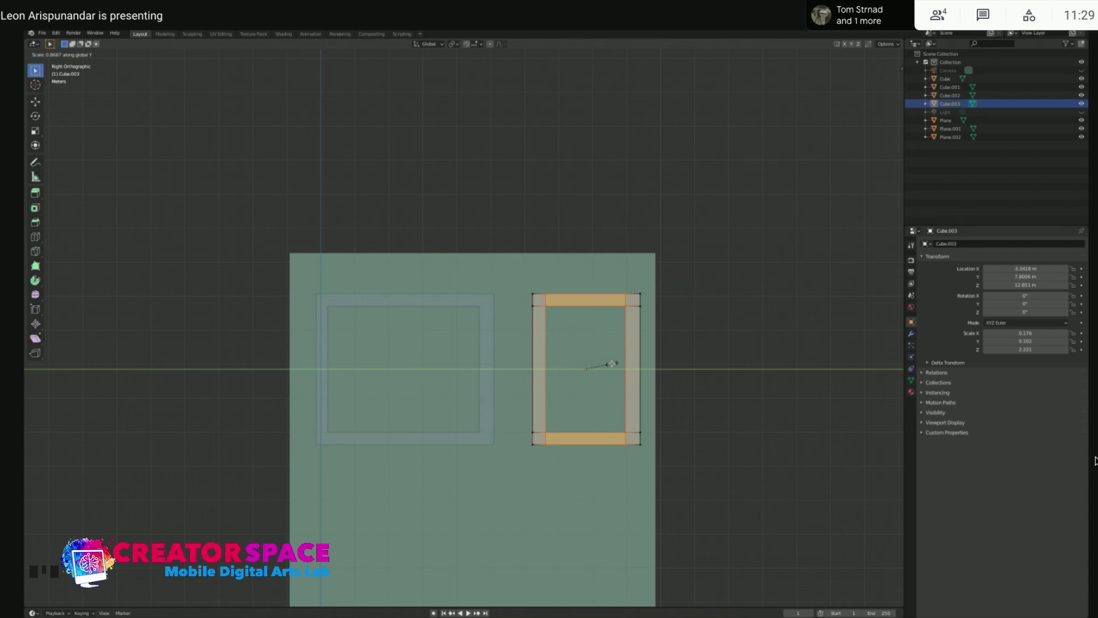
pyautogui.click(612, 364)
# Select the inner vertices beside the frame's outer vertical side and shift them slightly along positive Y
pyautogui.moveTo(610, 282); pyautogui.dragTo(635, 459)
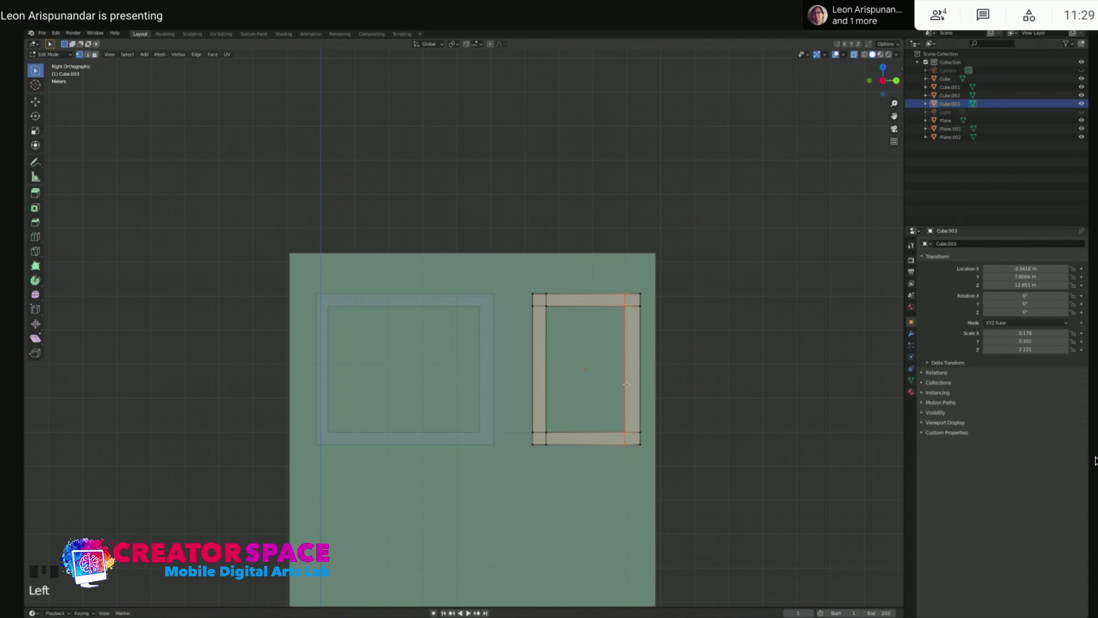
pyautogui.press('g')
pyautogui.press('y')
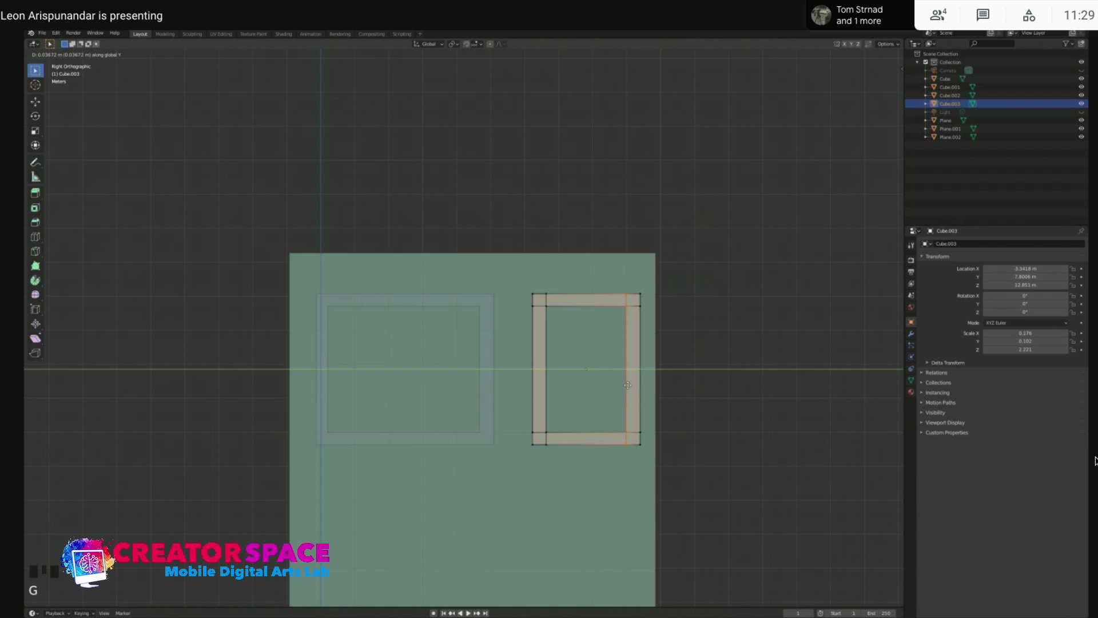
pyautogui.click(629, 385)
pyautogui.click(710, 312)
# Return to Object Mode, turn off X-ray, and deselect the narrow frame
pyautogui.press('Tab')
pyautogui.scroll(-1, 675, 372)
pyautogui.moveTo(674, 372)
pyautogui.mouseDown(button='middle')
pyautogui.moveTo(645, 387)
pyautogui.moveTo(664, 363)
pyautogui.moveTo(637, 380)
pyautogui.moveTo(677, 366)
pyautogui.mouseUp(button='middle')
pyautogui.hotkey('alt', 'z')
pyautogui.click(684, 340)
pyautogui.moveTo(612, 331); pyautogui.dragTo(699, 360, button='middle')
pyautogui.moveTo(630, 368); pyautogui.dragTo(466, 417, button='middle')
pyautogui.scroll(-1, 499, 423)
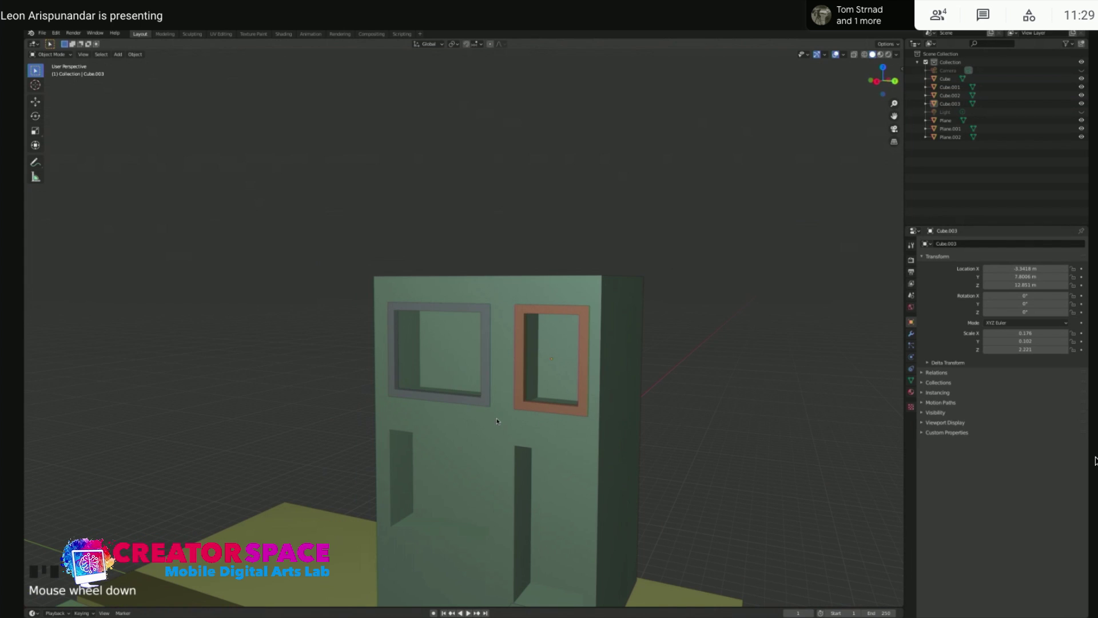
# Duplicate the wide upper window frame and move the copy straight down along Z over the lower wide opening
pyautogui.click(483, 392)
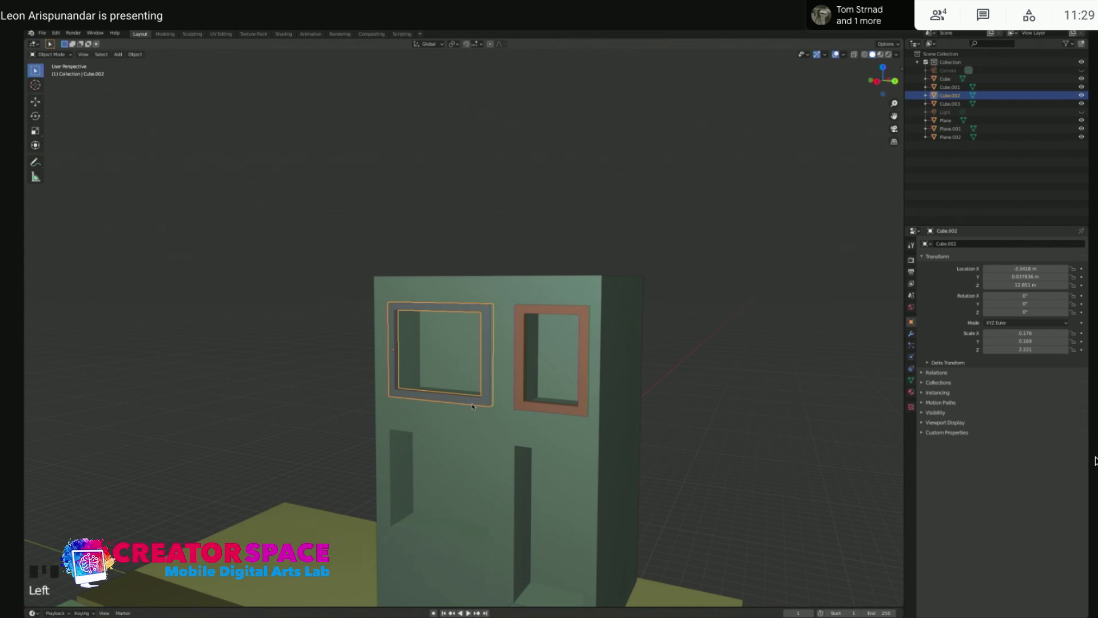
pyautogui.hotkey('shift', 'd')
pyautogui.press('z')
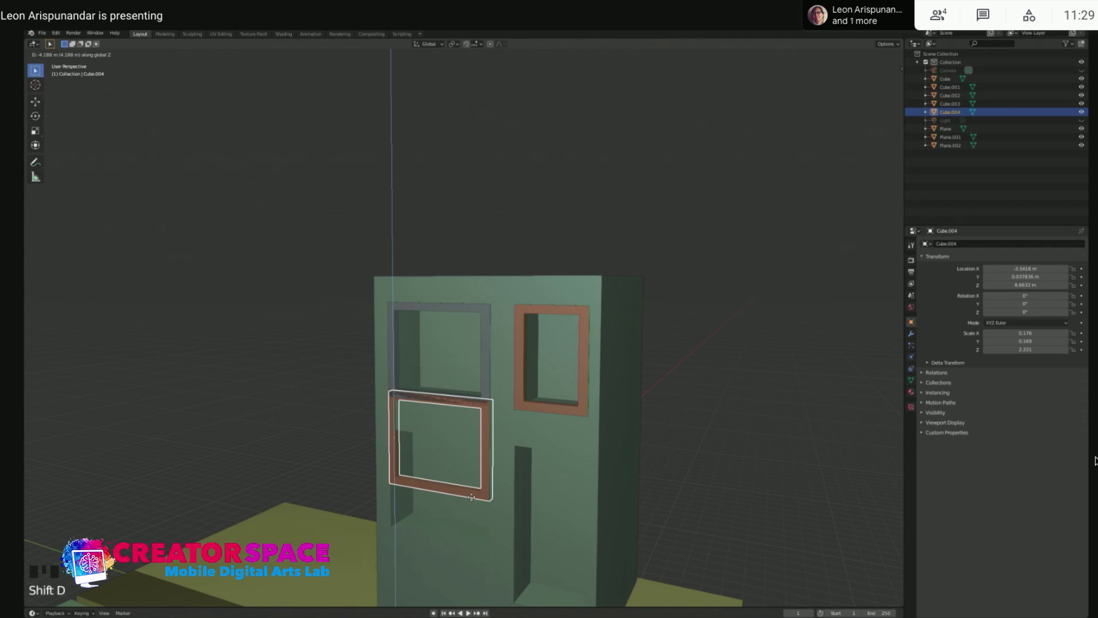
pyautogui.click(474, 534)
# In right-view wireframe, nudge the copied frame up along Z and scale it about 1.10 along Z to fit the opening
pyautogui.press('KP_3')
pyautogui.press('z')
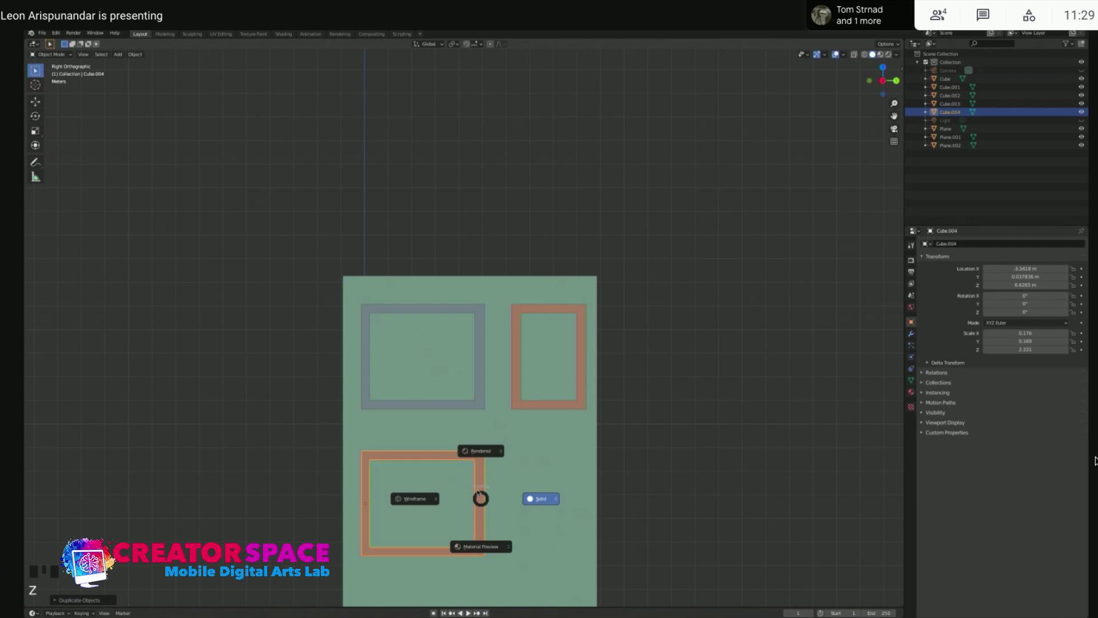
pyautogui.click(425, 502)
pyautogui.keyDown('shift'); pyautogui.moveTo(480, 506); pyautogui.dragTo(540, 411, button='middle'); pyautogui.keyUp('shift')
pyautogui.scroll(1, 540, 410)
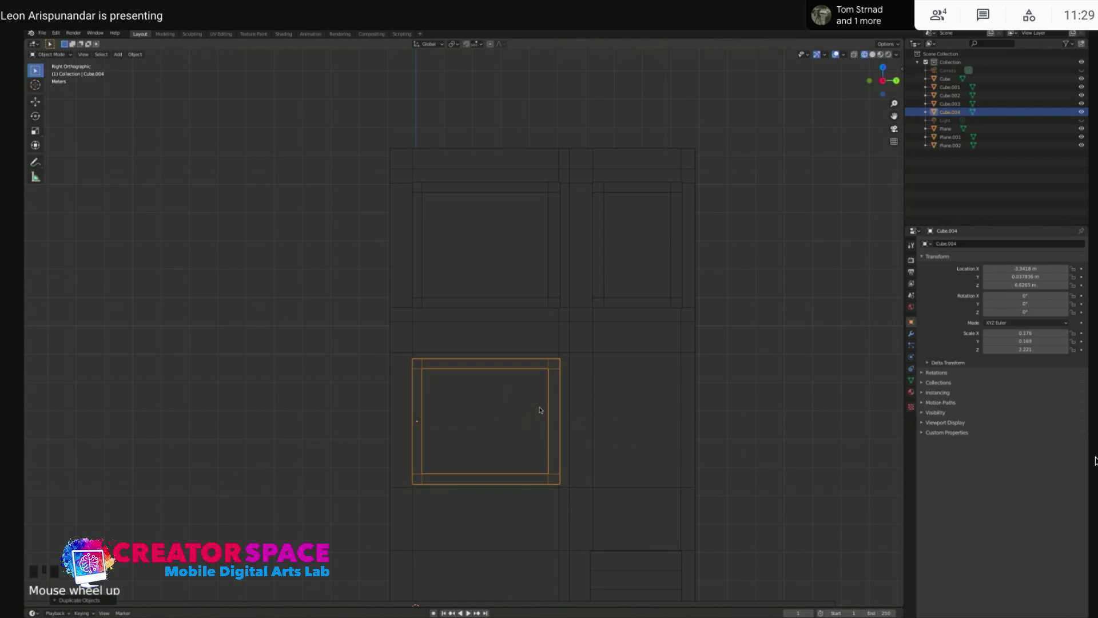
pyautogui.press('g')
pyautogui.press('z')
pyautogui.click(510, 422)
pyautogui.press('s')
pyautogui.press('z')
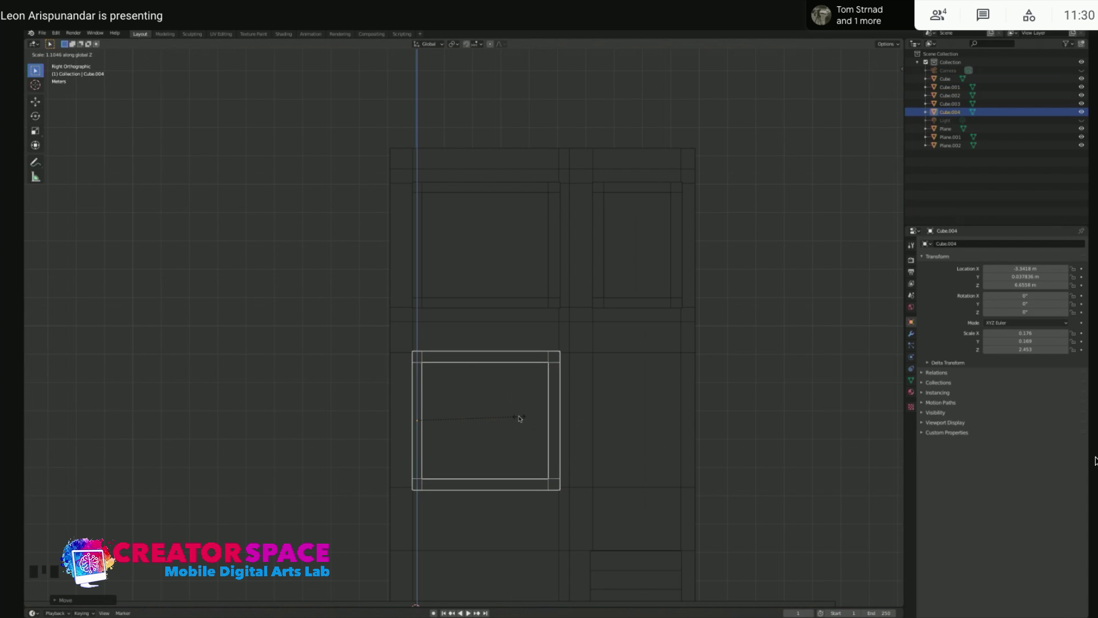
pyautogui.click(520, 419)
pyautogui.click(711, 416)
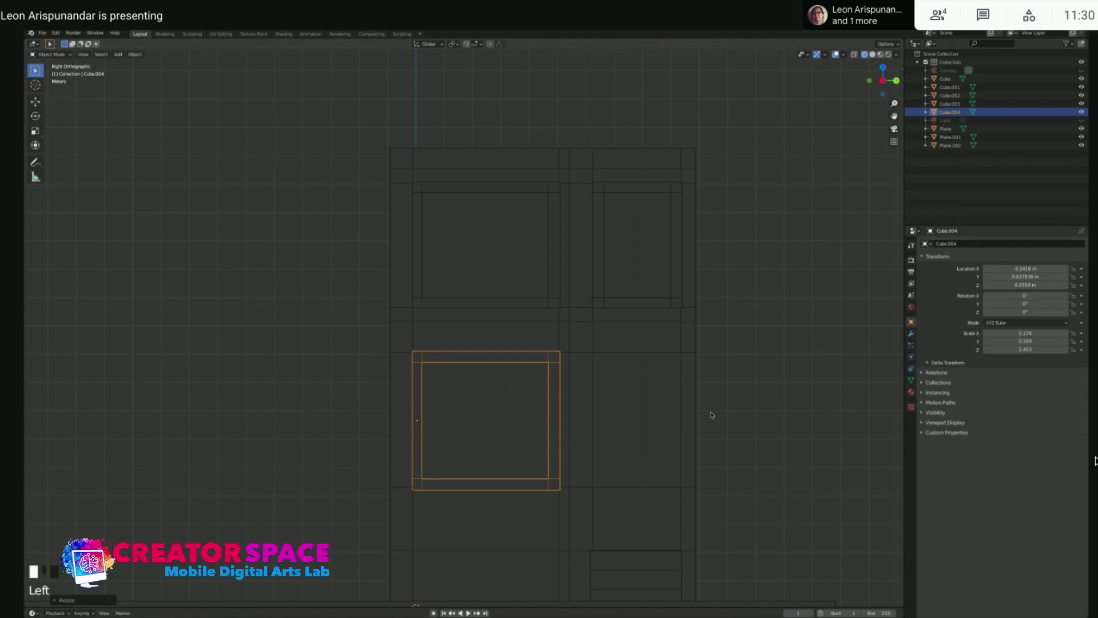
# Enter Edit Mode on the lower wide frame, try to slide its inner vertical edge, and undo the attempt
pyautogui.click(424, 374)
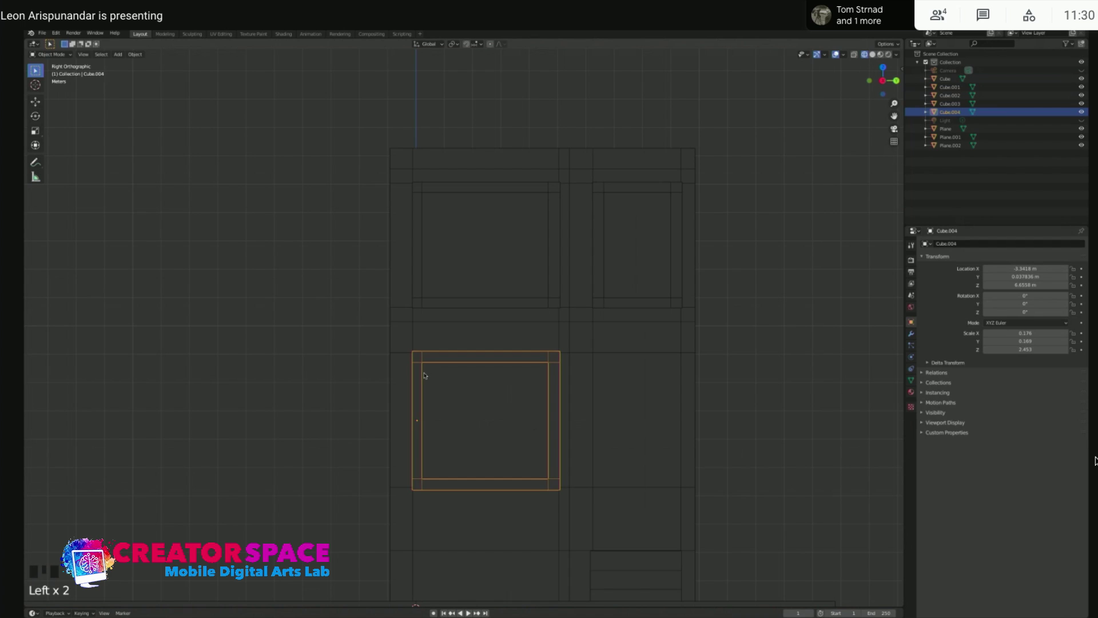
pyautogui.press('Tab')
pyautogui.press('2')
pyautogui.click(424, 373)
pyautogui.click(424, 373)
pyautogui.click(424, 373)
pyautogui.click(423, 376)
pyautogui.press('g')
pyautogui.press('g')
pyautogui.click(429, 373)
pyautogui.press('super+z')
# With X-ray on, box-select the inner vertices of the lower frame's thinner vertical side and shift them about 0.12 m along Y
pyautogui.hotkey('alt', 'z')
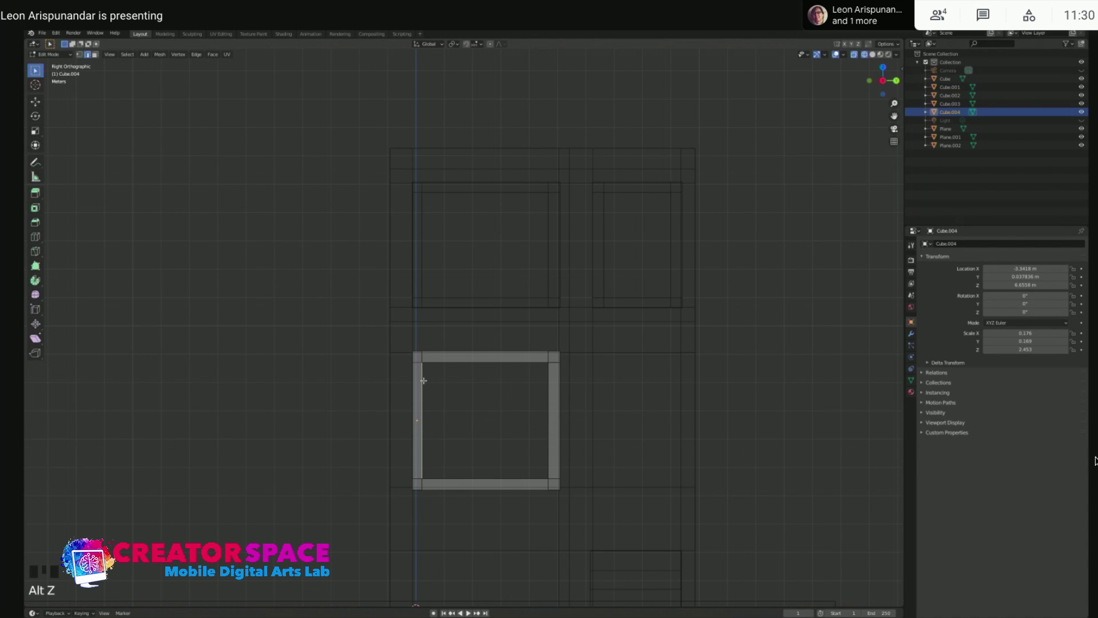
pyautogui.click(420, 341)
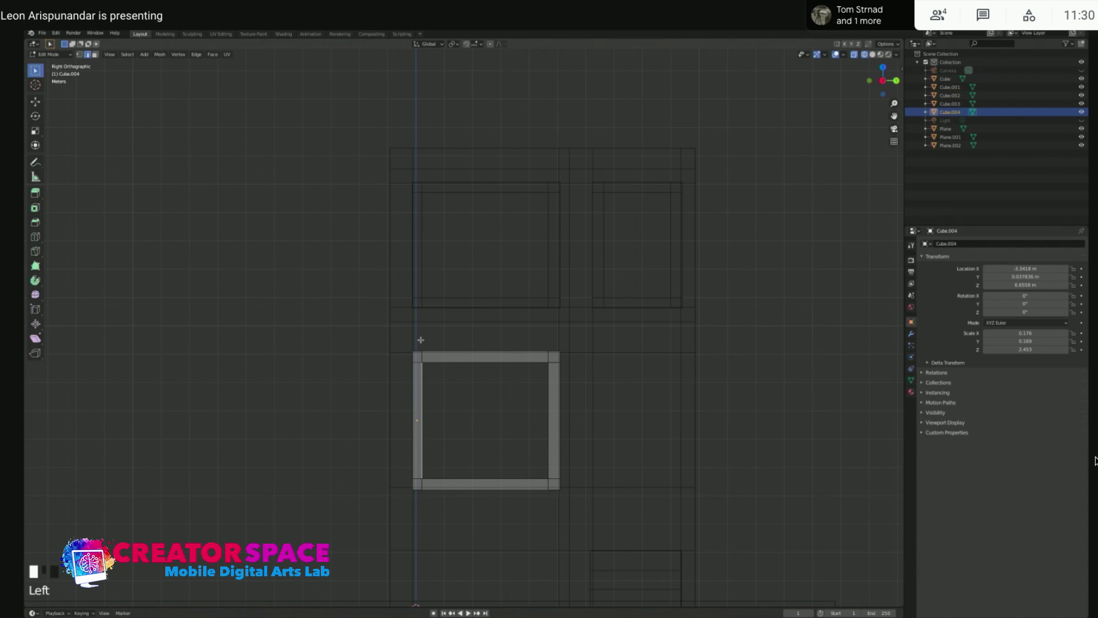
pyautogui.moveTo(420, 342); pyautogui.dragTo(436, 526)
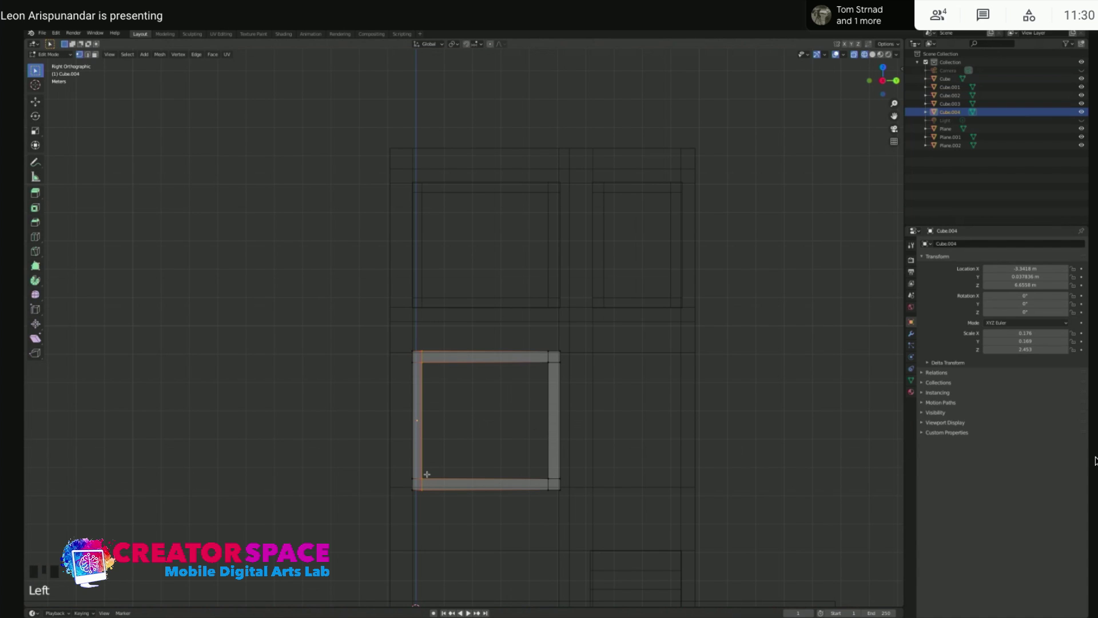
pyautogui.press('g')
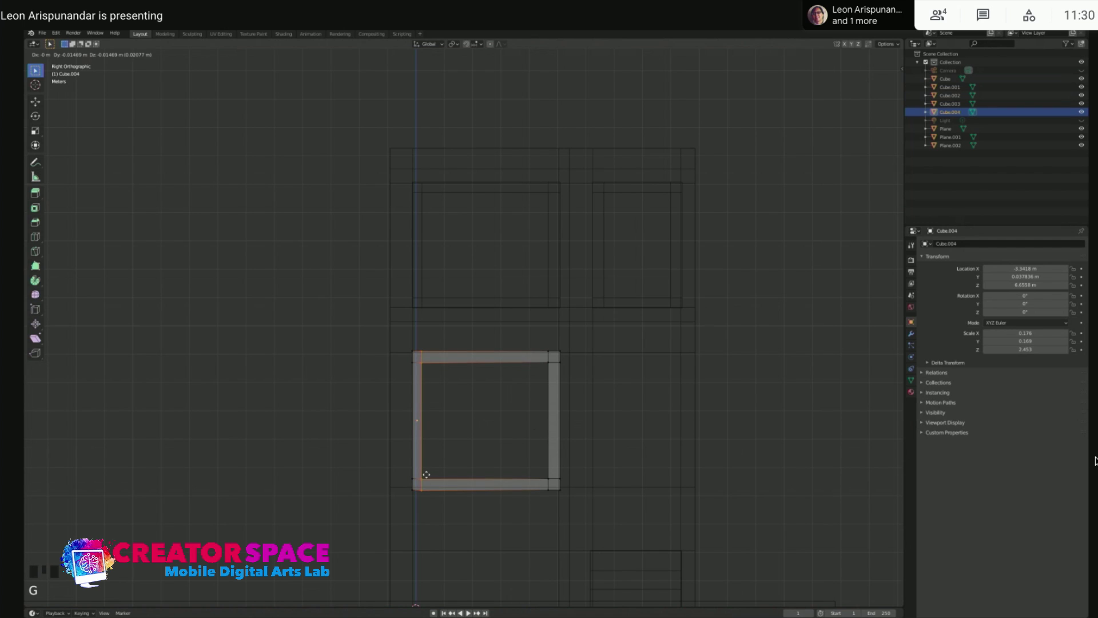
pyautogui.click(436, 474)
pyautogui.hotkey('ctrl', 'z')
pyautogui.press('g')
pyautogui.press('y')
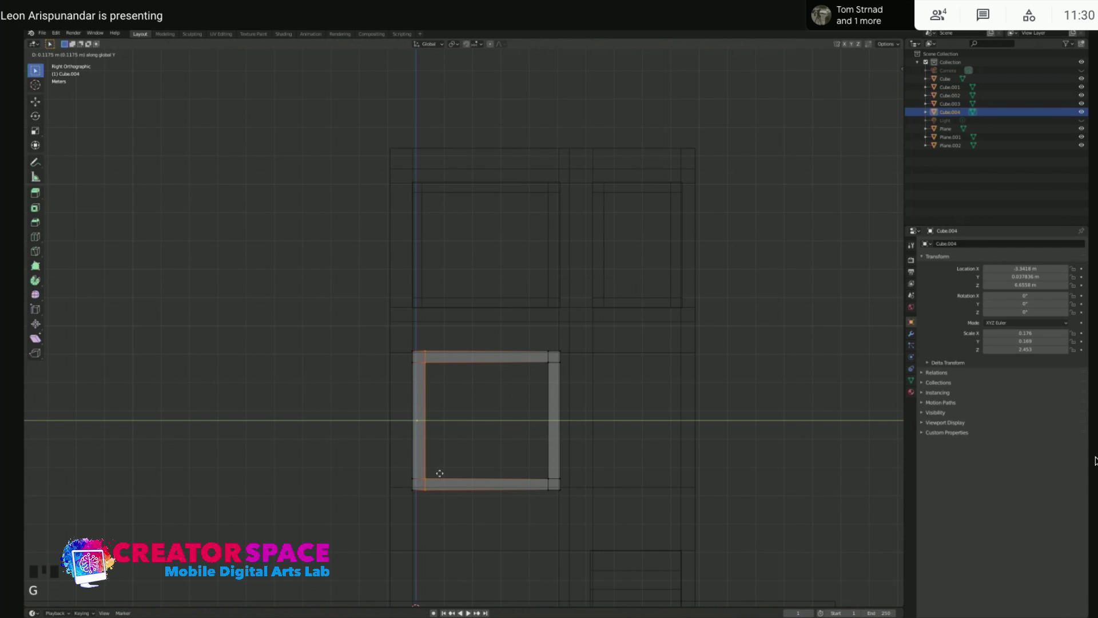
pyautogui.click(440, 473)
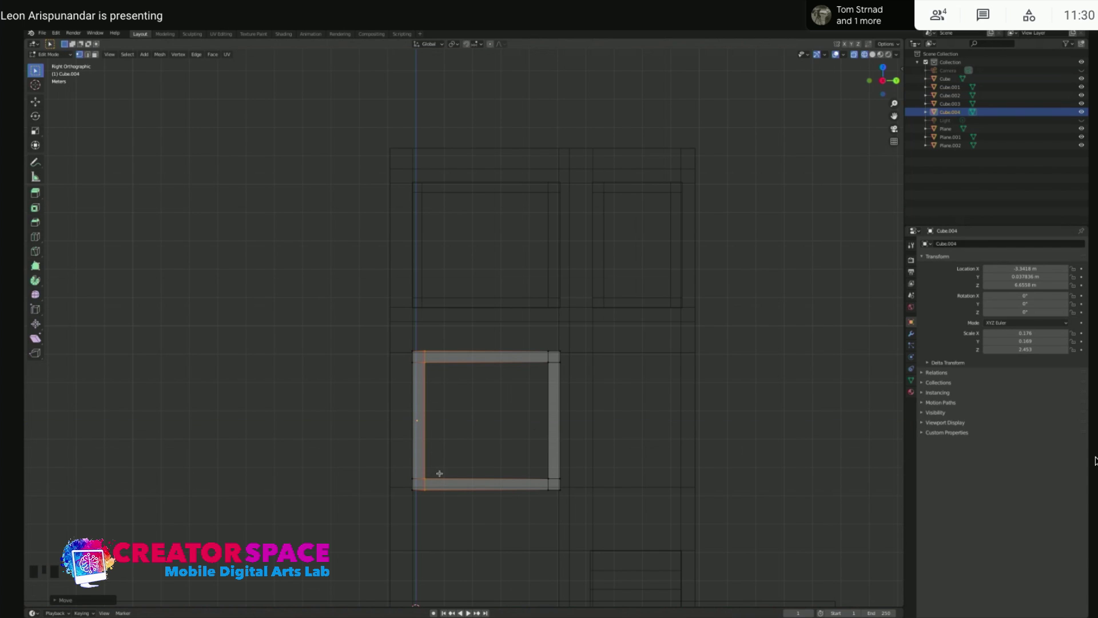
# Edit the wide upper frame and vertex-slide the inner vertices of its thinner vertical side by about 0.03 to thicken it
pyautogui.press('Tab')
pyautogui.click(422, 195)
pyautogui.press('Tab')
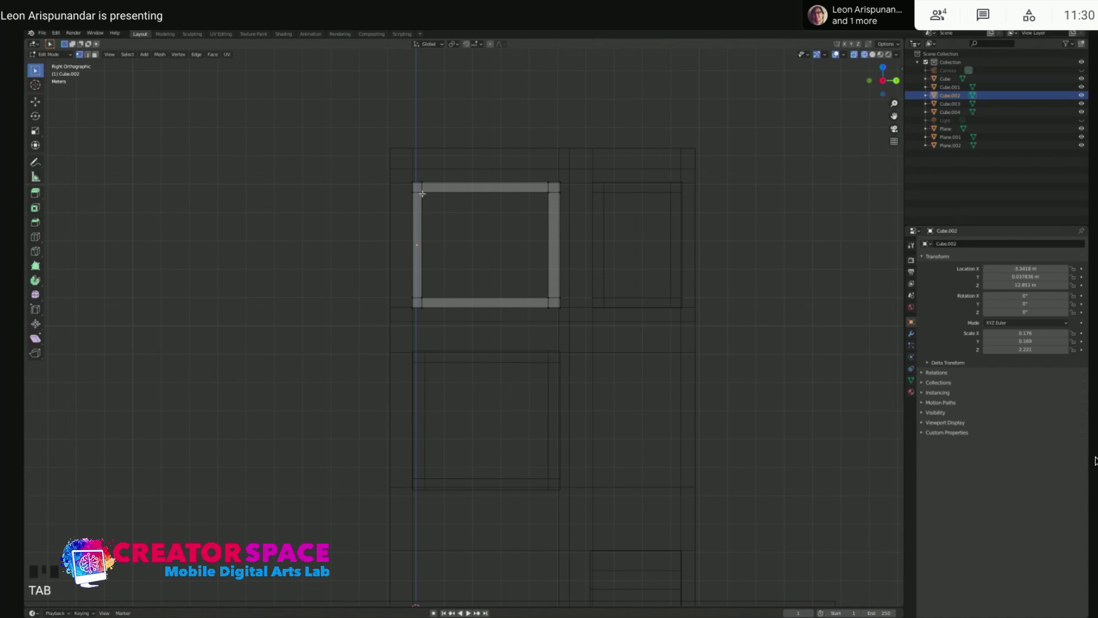
pyautogui.hotkey('alt', 'z')
pyautogui.hotkey('alt', 'z')
pyautogui.moveTo(419, 170); pyautogui.dragTo(437, 331)
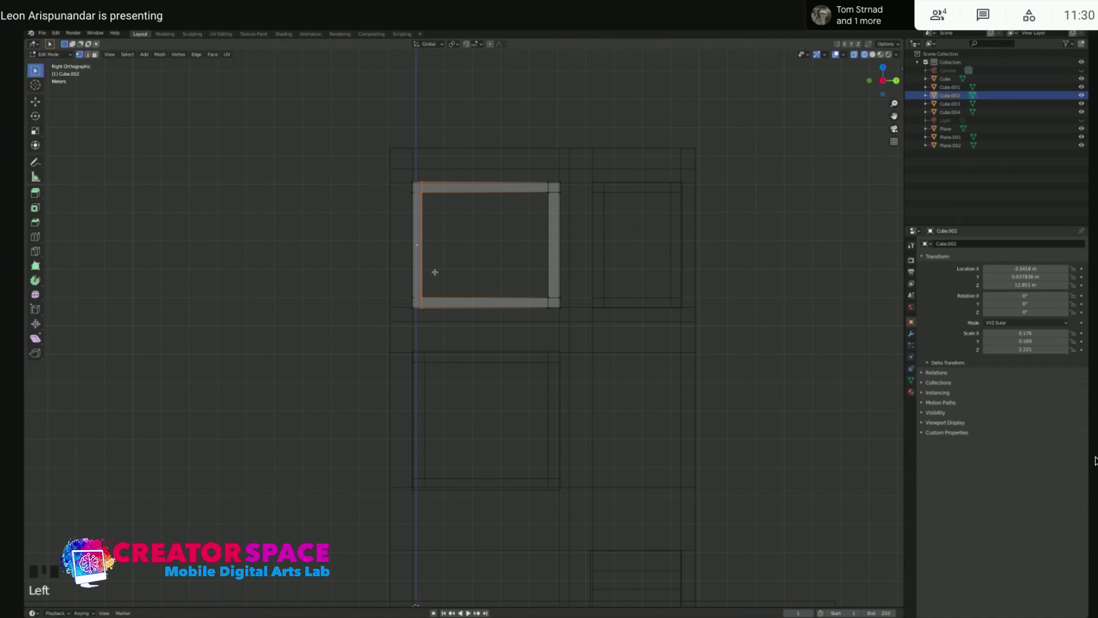
pyautogui.press('g')
pyautogui.press('g')
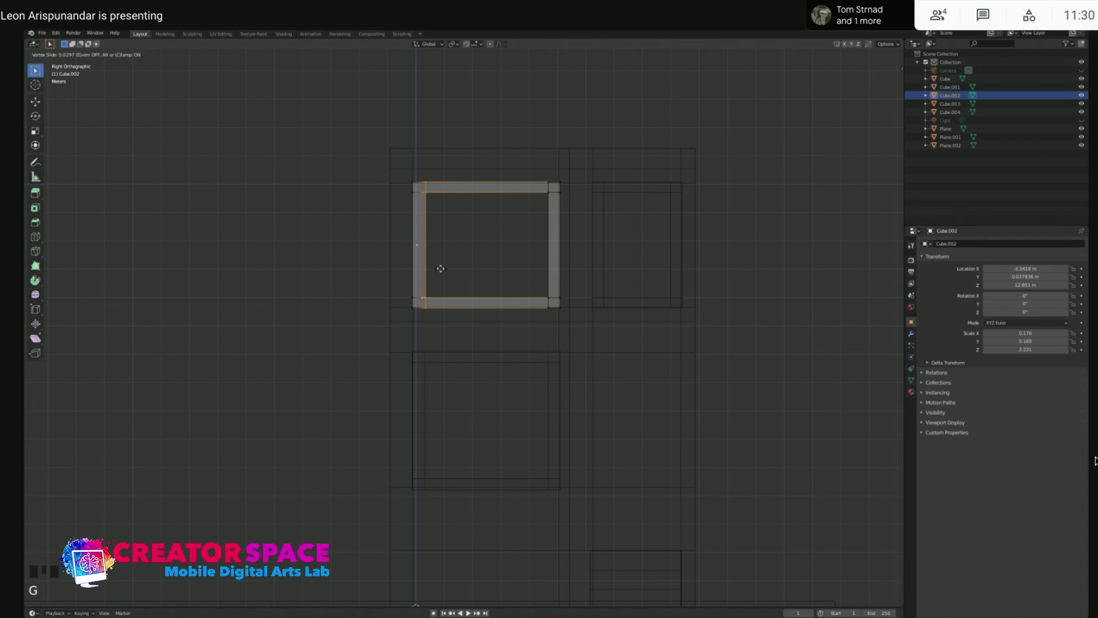
pyautogui.click(440, 269)
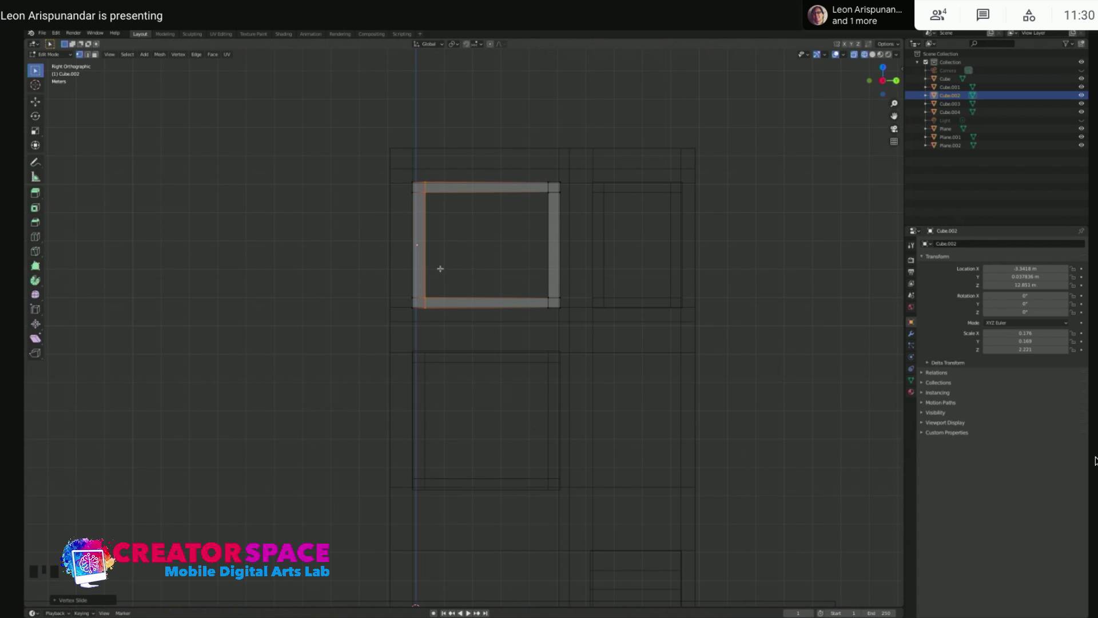
# Return to Object Mode, deselect the upper frame, and show the building in solid shading
pyautogui.press('Tab')
pyautogui.click(462, 270)
pyautogui.moveTo(560, 278); pyautogui.dragTo(555, 302, button='middle')
pyautogui.press('z')
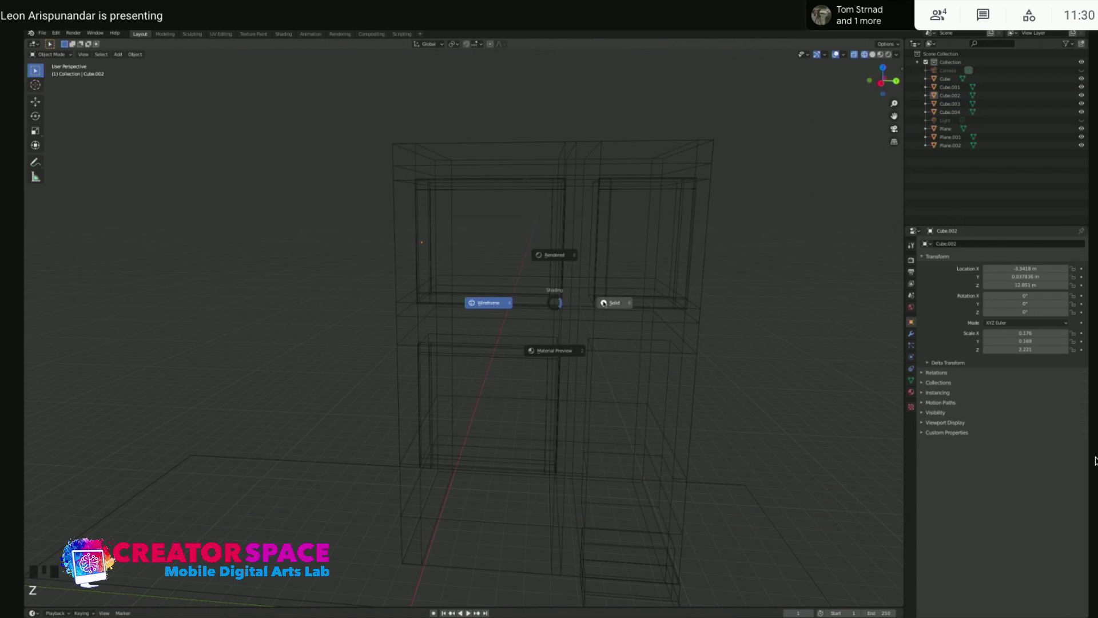
pyautogui.click(601, 305)
pyautogui.moveTo(619, 335); pyautogui.dragTo(654, 328, button='middle')
pyautogui.keyDown('shift'); pyautogui.moveTo(654, 328); pyautogui.dragTo(423, 300, button='middle'); pyautogui.keyUp('shift')
# Duplicate the narrow upper window frame and move the copy about 6 m down along Z to the top of the doorway
pyautogui.click(422, 301)
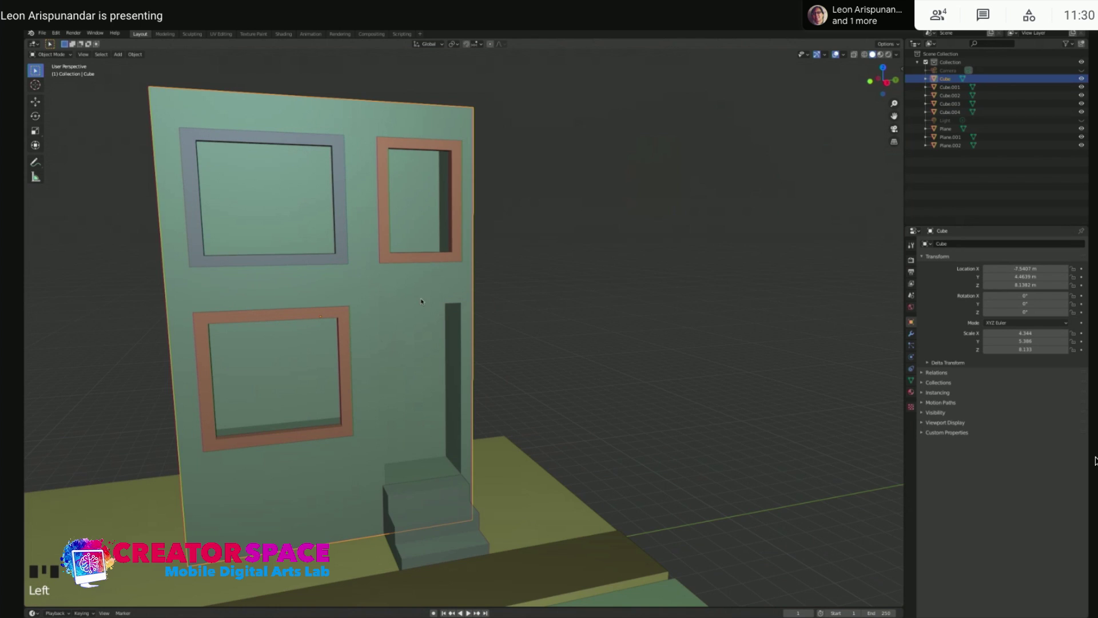
pyautogui.click(460, 262)
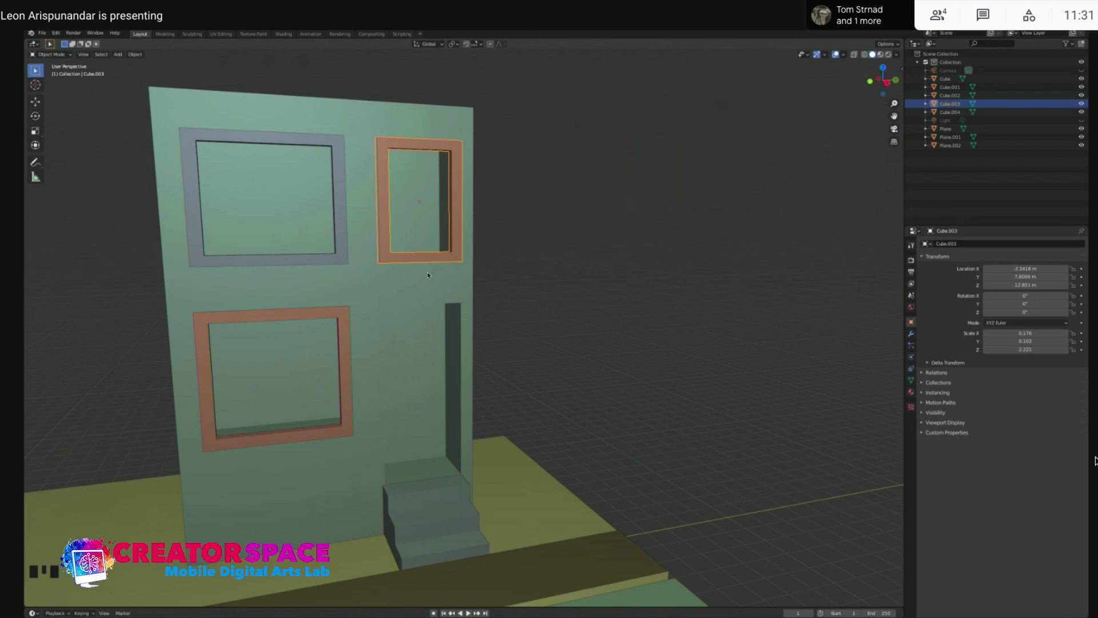
pyautogui.press('KP_3')
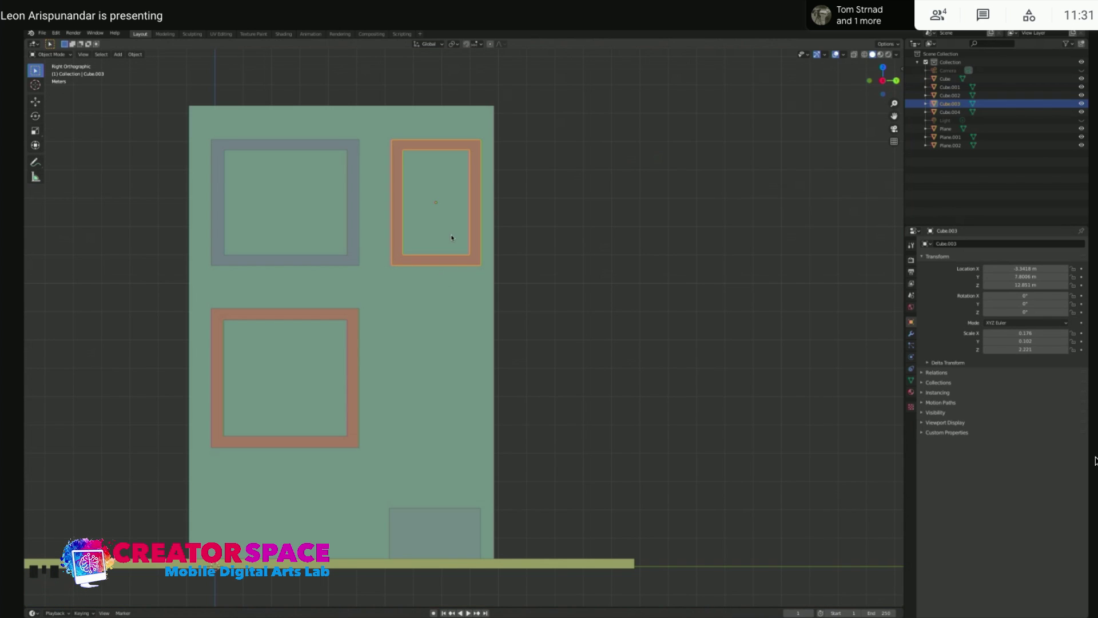
pyautogui.hotkey('shift', 'd')
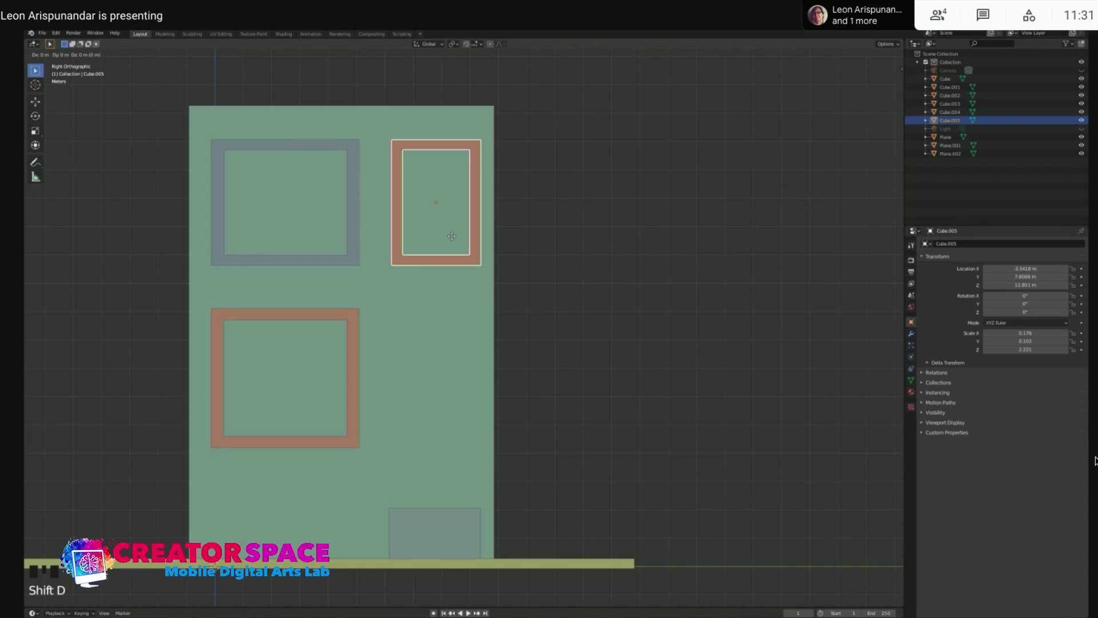
pyautogui.press('z')
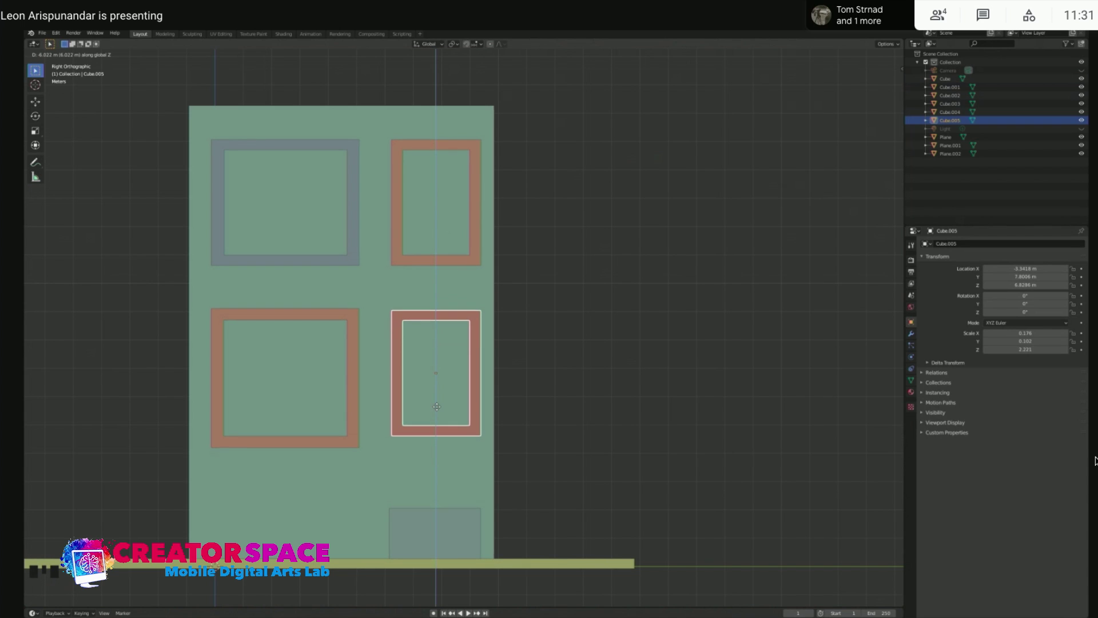
pyautogui.click(437, 408)
# Switch to wireframe shading and enter Edit Mode on the duplicated doorway frame
pyautogui.press('z')
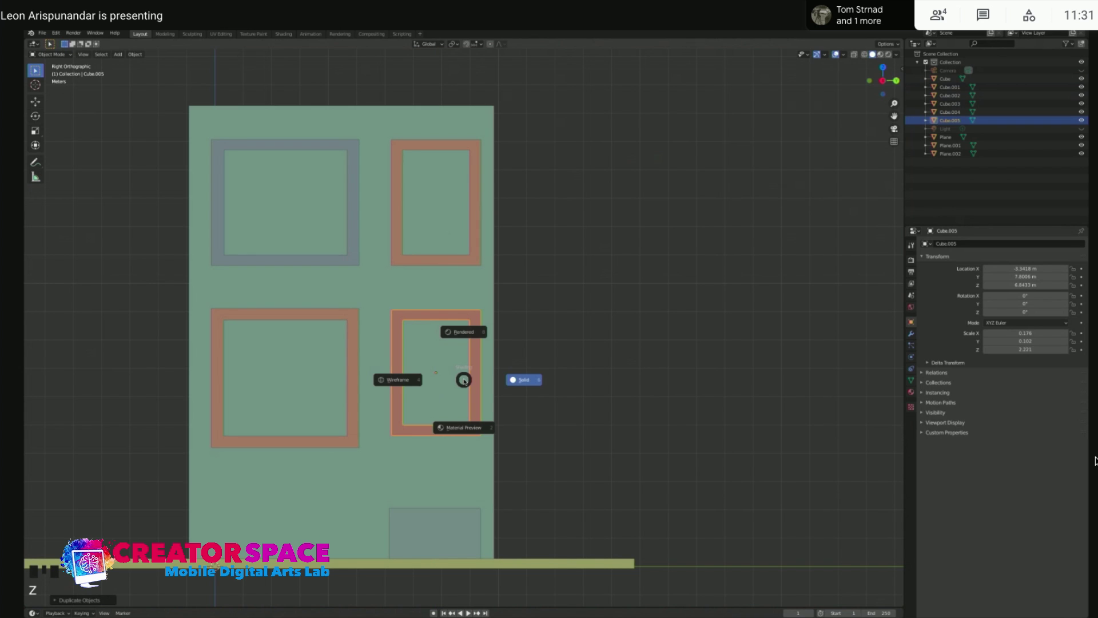
pyautogui.click(405, 379)
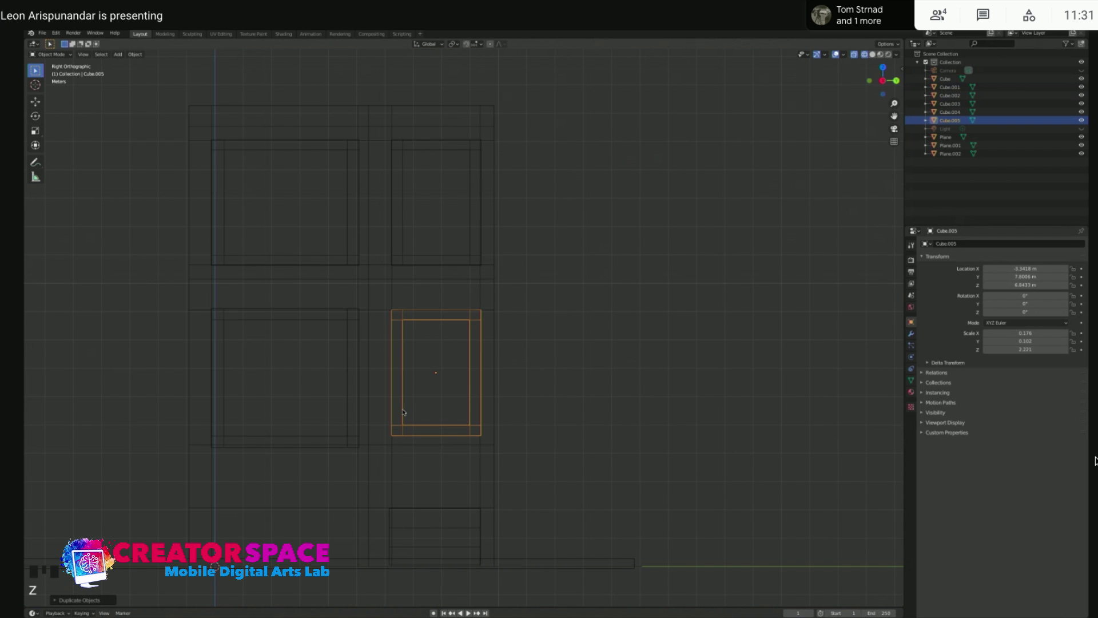
pyautogui.press('Tab')
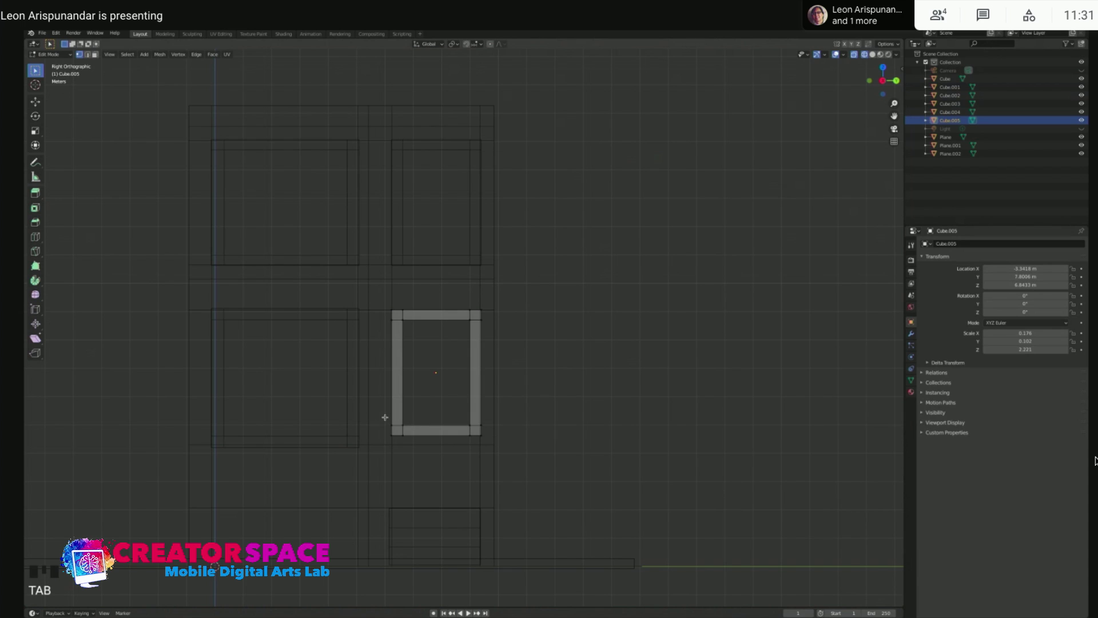
# Try to move the doorway frame's box-selected bottom vertices down along Z to the steps, and undo the move
pyautogui.moveTo(362, 405); pyautogui.dragTo(515, 444)
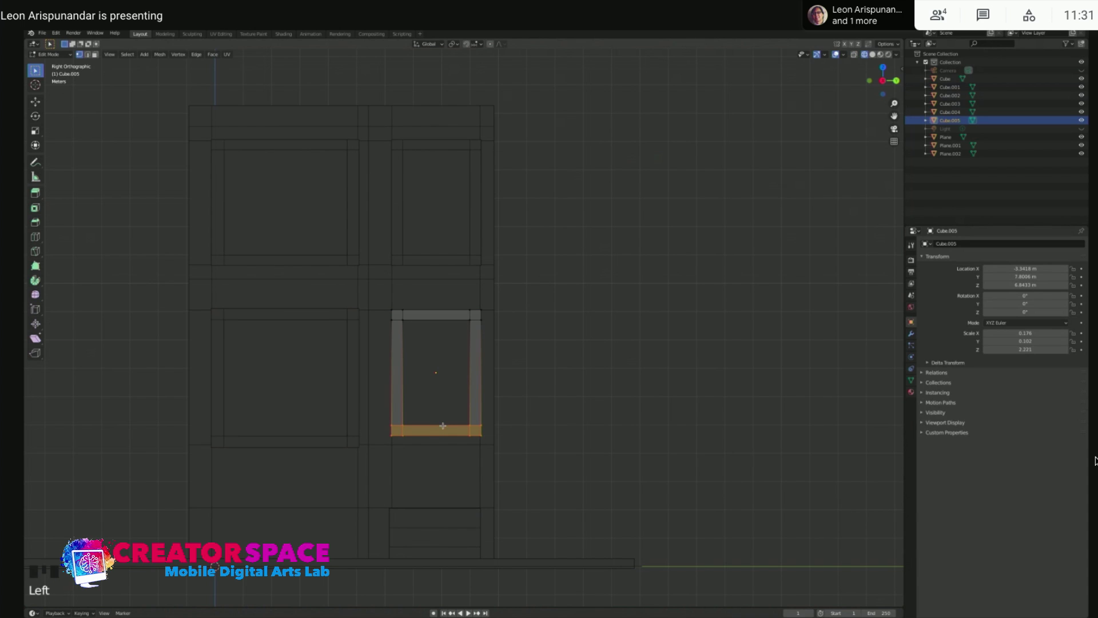
pyautogui.press('g')
pyautogui.press('z')
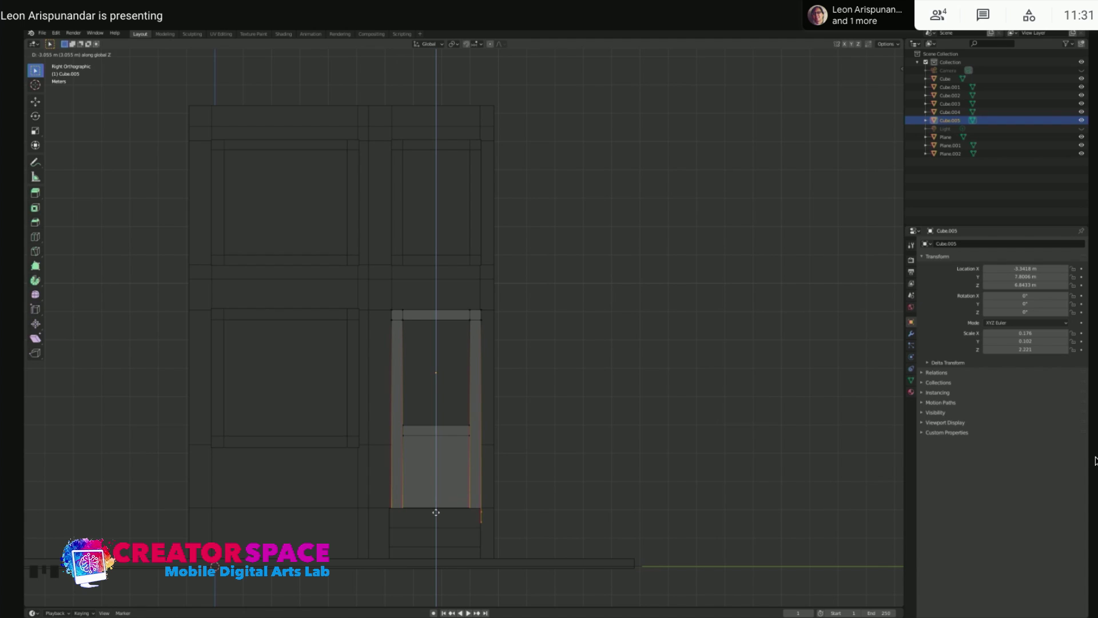
pyautogui.click(437, 512)
pyautogui.hotkey('ctrl', 'z')
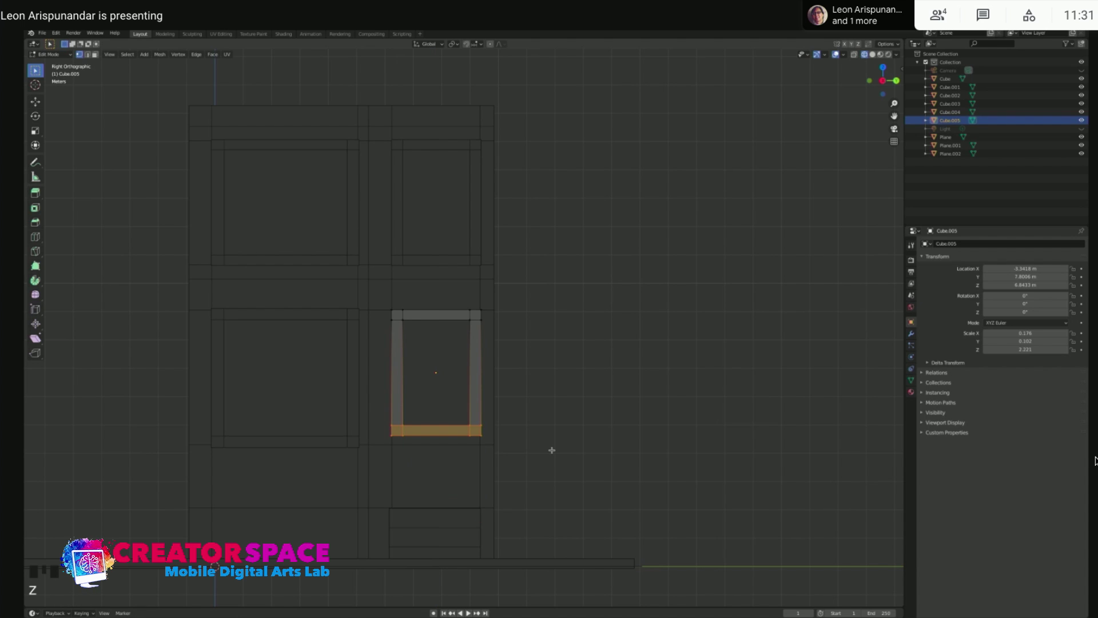
# Turn on X-ray and test the selection of the doorway frame's bottom vertices, checking it from an angled view
pyautogui.hotkey('alt', 'z')
pyautogui.moveTo(370, 415); pyautogui.dragTo(519, 454)
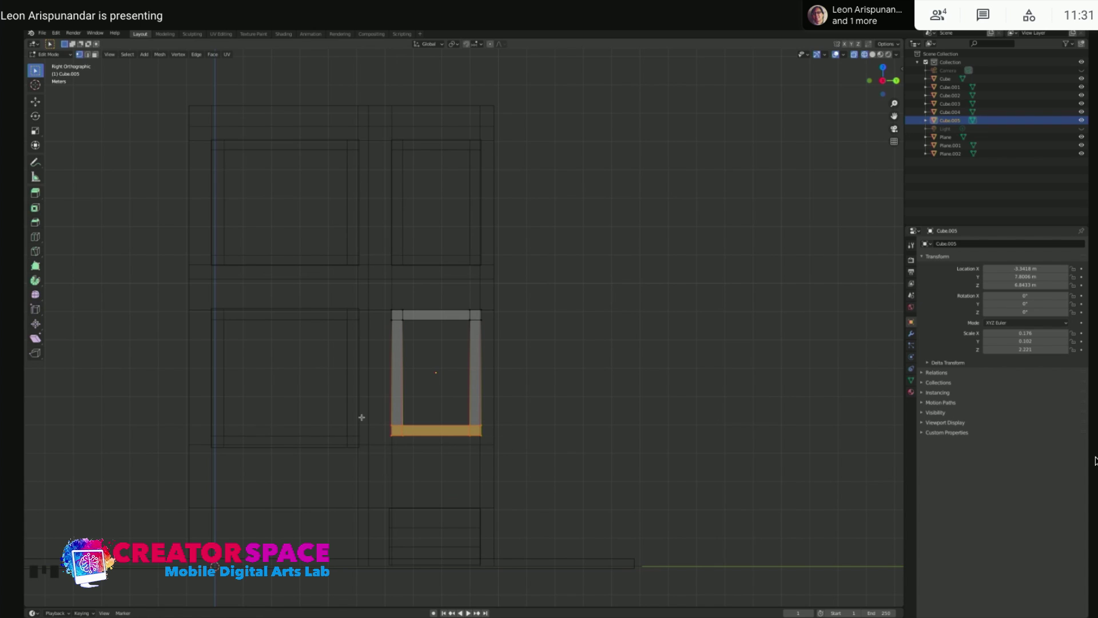
pyautogui.moveTo(415, 424); pyautogui.dragTo(466, 427, button='middle')
pyautogui.click(398, 425)
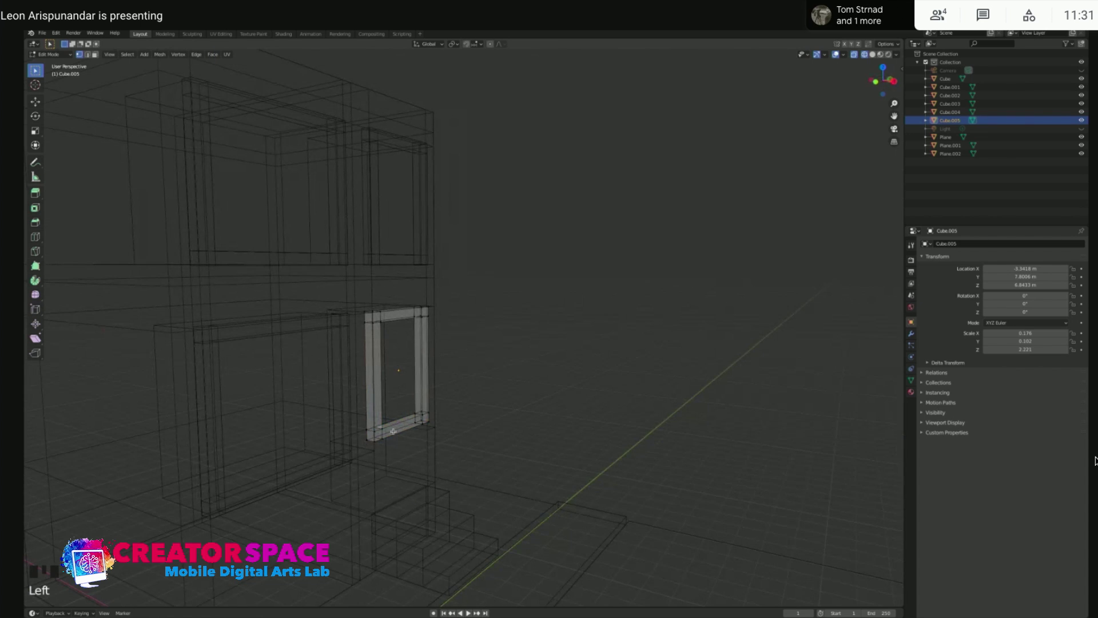
pyautogui.click(370, 430)
pyautogui.click(371, 430)
pyautogui.click(371, 430)
pyautogui.click(371, 431)
pyautogui.click(371, 431)
# In right view, box-select all the doorway frame's bottom vertices and move them down along Z to the entrance steps
pyautogui.press('KP_3')
pyautogui.moveTo(381, 411); pyautogui.dragTo(490, 444)
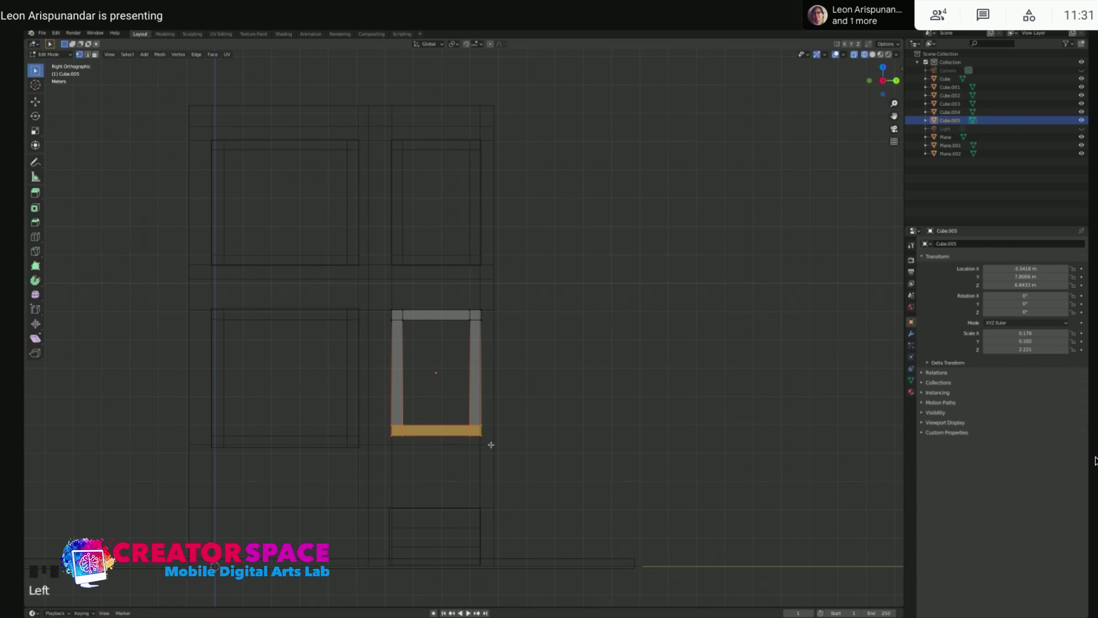
pyautogui.press('s')
pyautogui.click(464, 421)
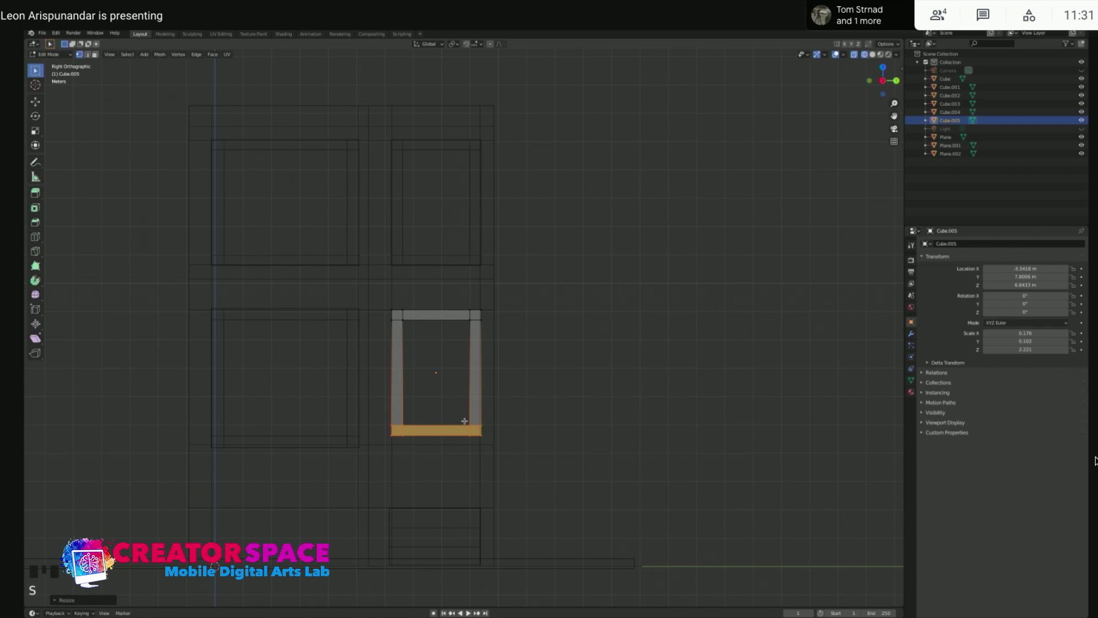
pyautogui.press('g')
pyautogui.press('z')
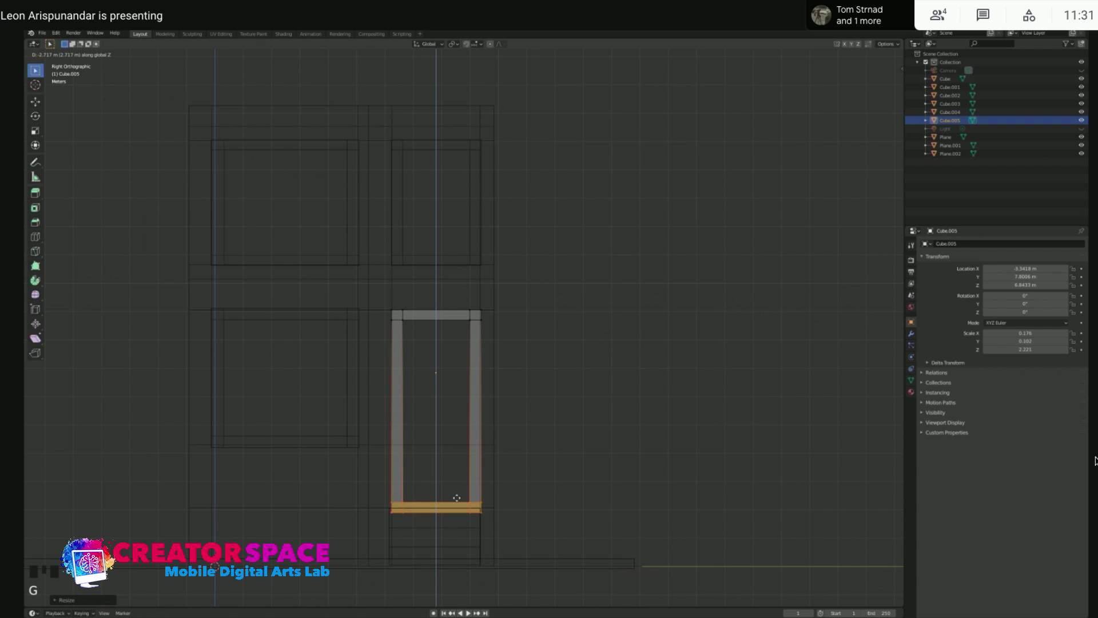
pyautogui.click(457, 506)
pyautogui.click(515, 360)
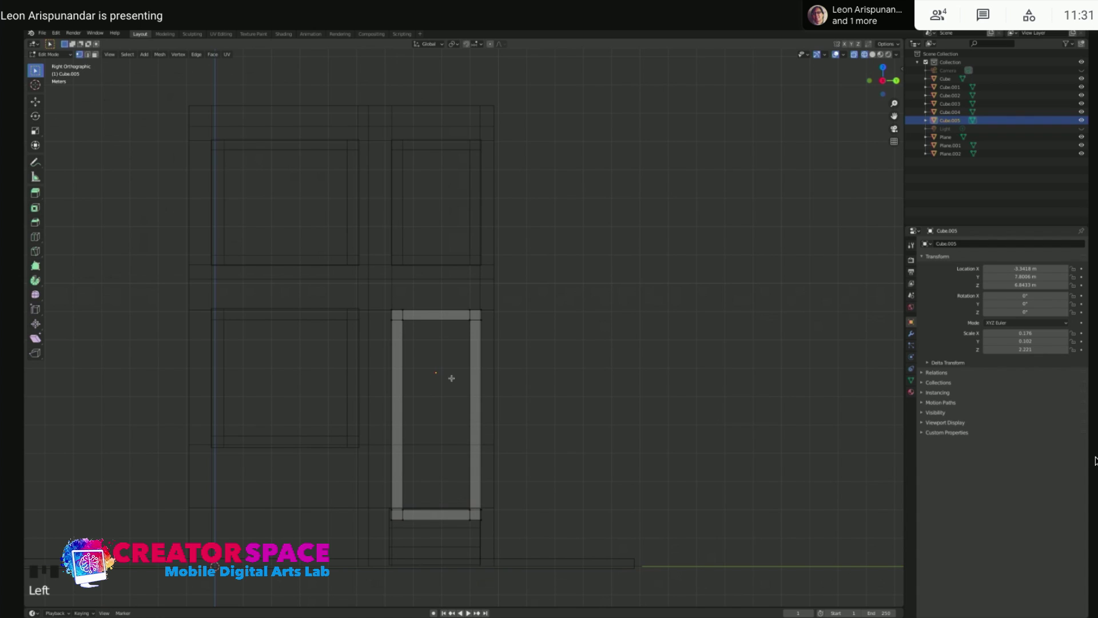
# Leave Edit Mode on the doorway frame, return to solid shading and deselect the frame to review the facade
pyautogui.press('Tab')
pyautogui.moveTo(435, 355)
pyautogui.mouseDown(button='middle')
pyautogui.moveTo(423, 362)
pyautogui.moveTo(467, 367)
pyautogui.mouseUp(button='middle')
pyautogui.press('z')
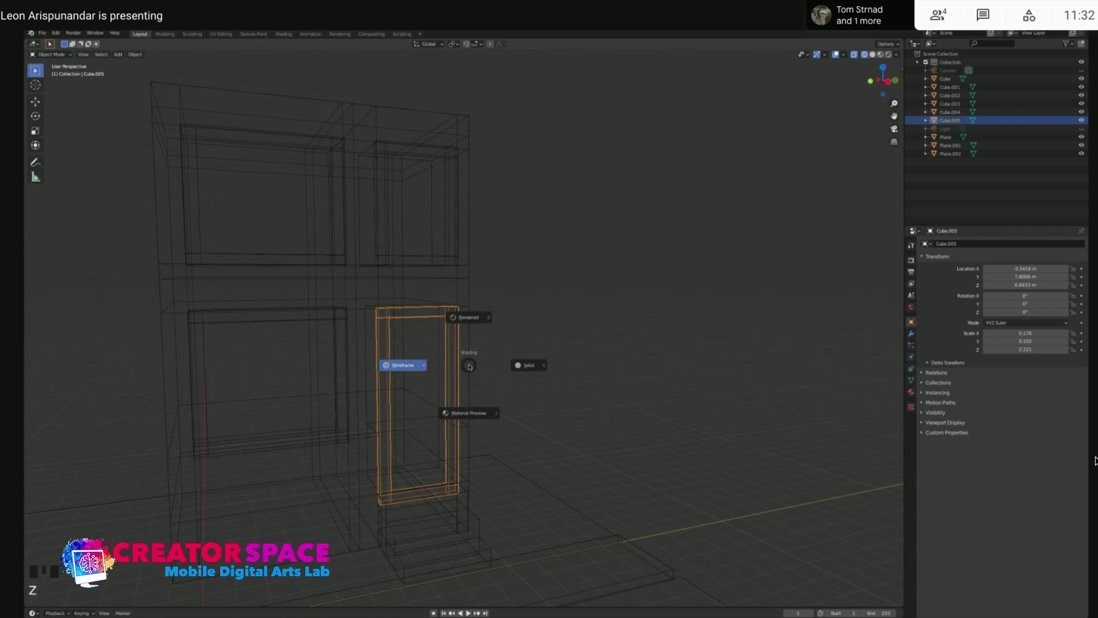
pyautogui.click(520, 365)
pyautogui.moveTo(518, 330); pyautogui.dragTo(531, 333, button='middle')
pyautogui.click(505, 380)
pyautogui.moveTo(512, 379); pyautogui.dragTo(488, 377, button='middle')
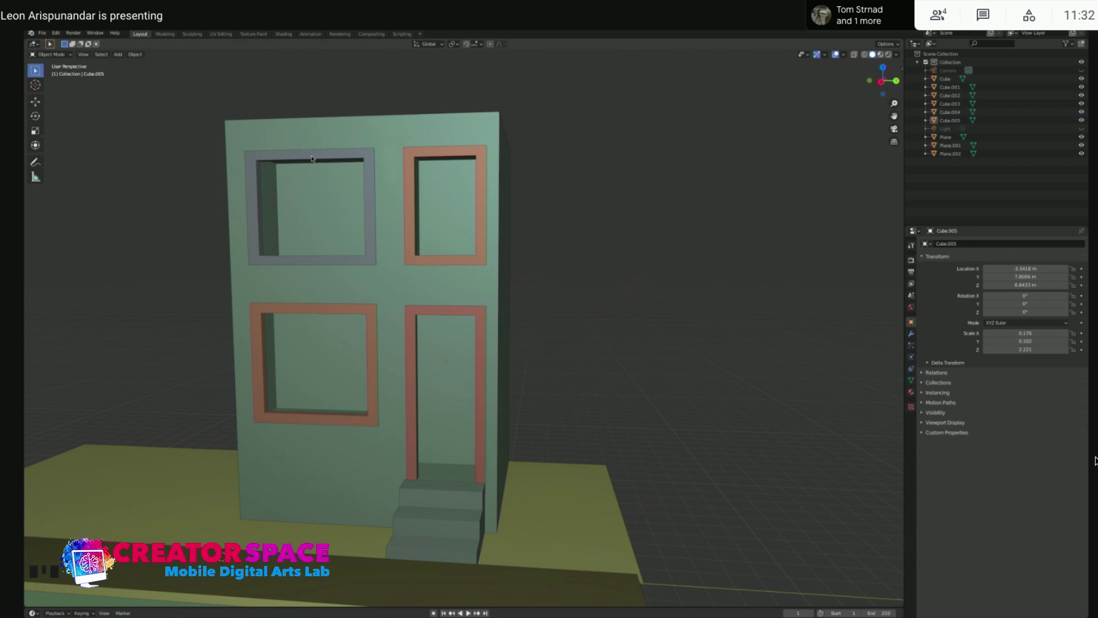
# In right view, add a mesh cube and move it into the ground-floor window opening
pyautogui.press('KP_3')
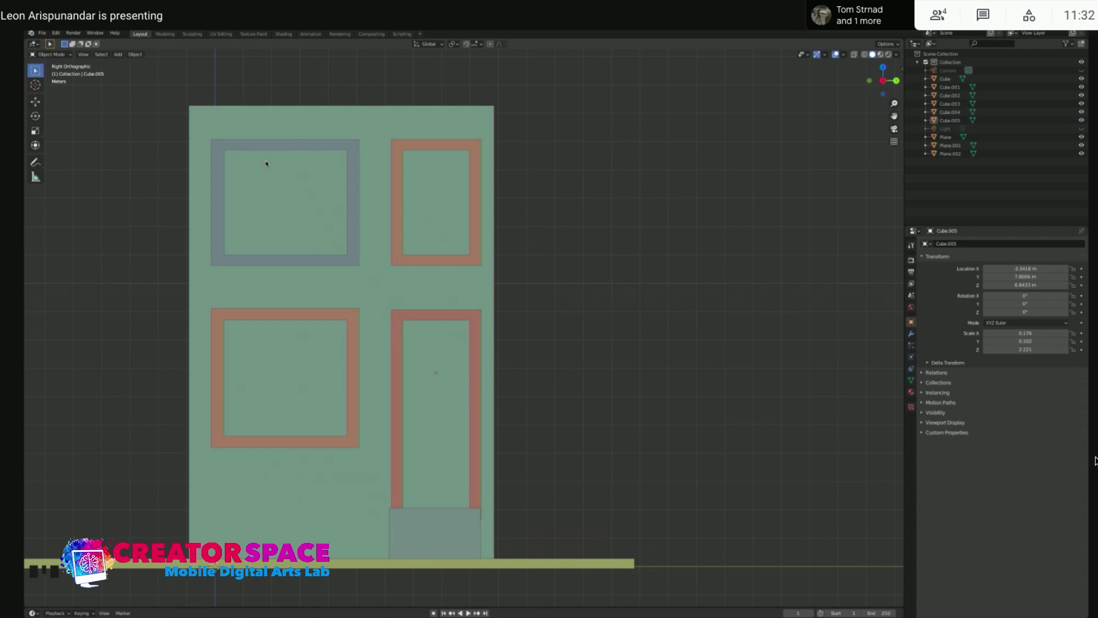
pyautogui.click(542, 294)
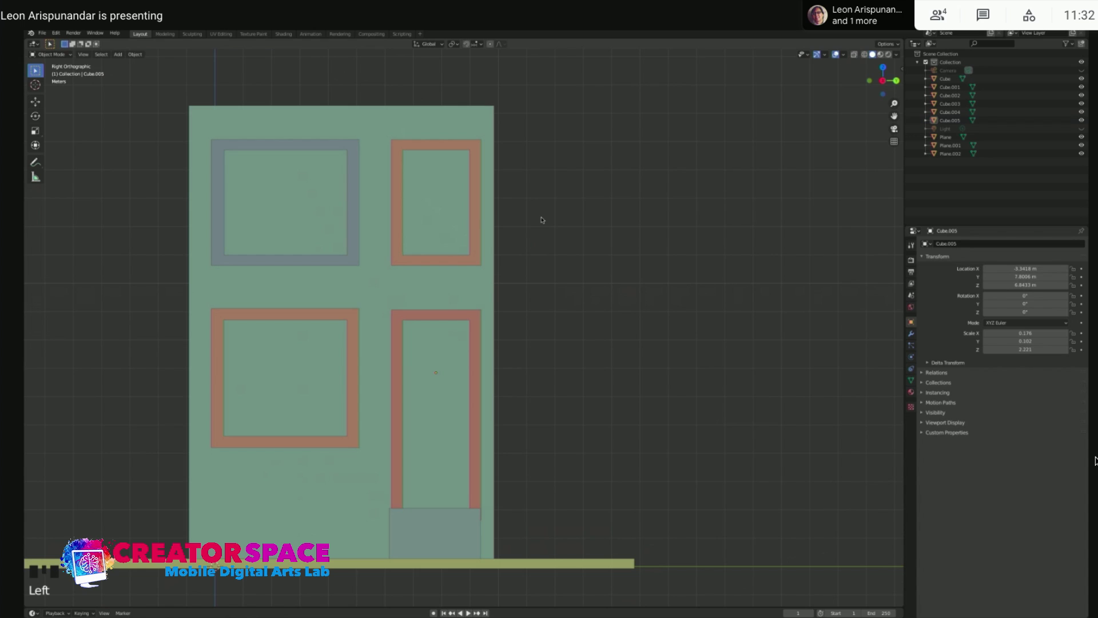
pyautogui.hotkey('shift', 'a')
pyautogui.moveTo(542, 220)
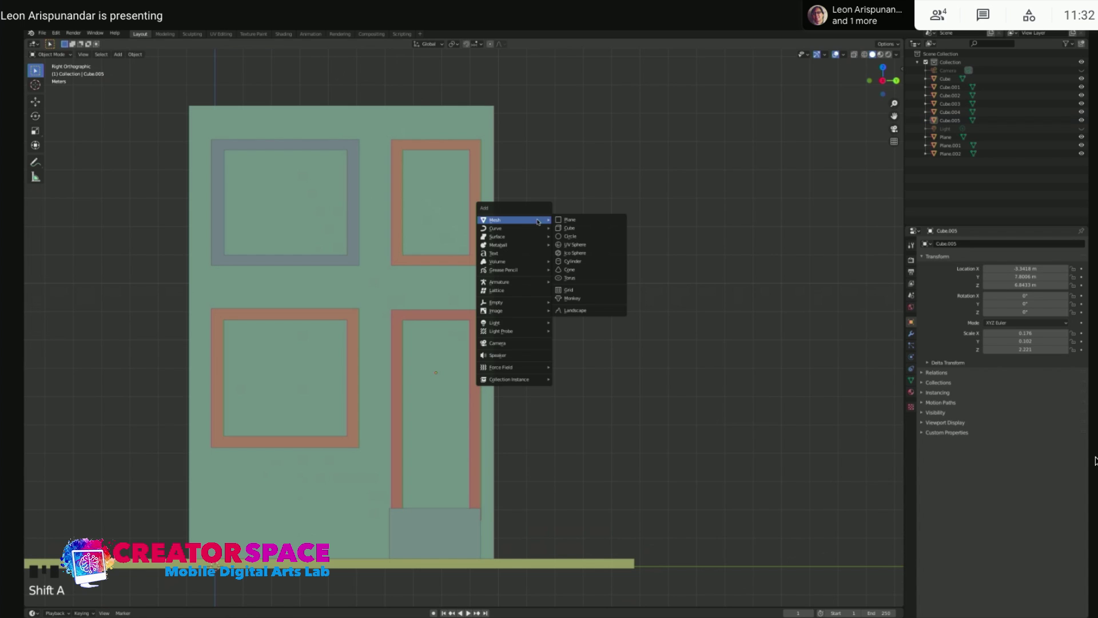
pyautogui.click(568, 228)
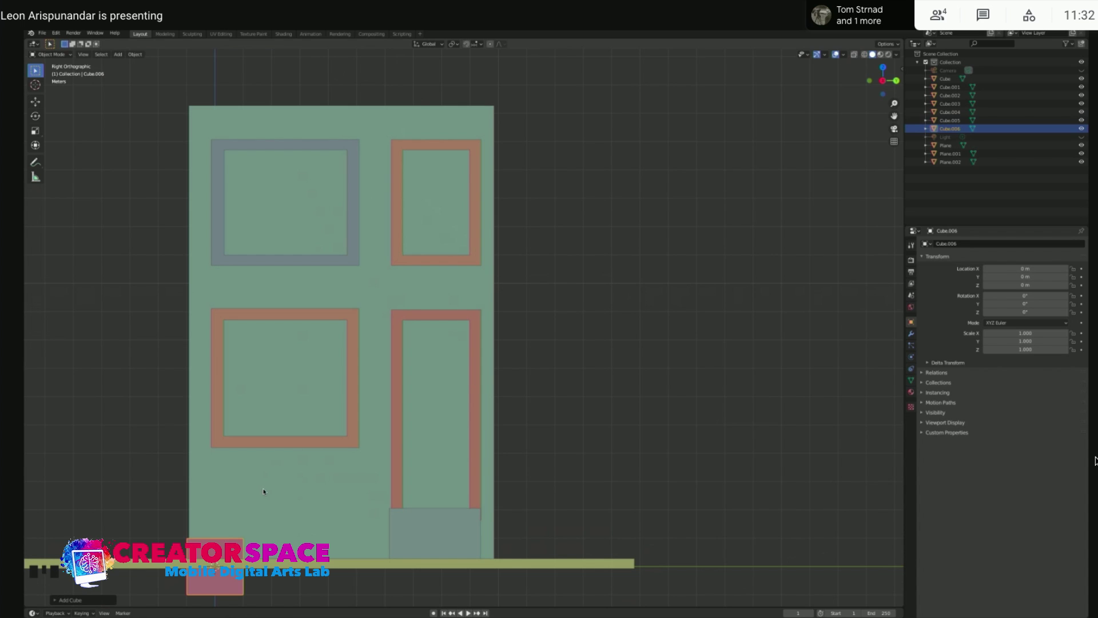
pyautogui.press('g')
pyautogui.click(308, 419)
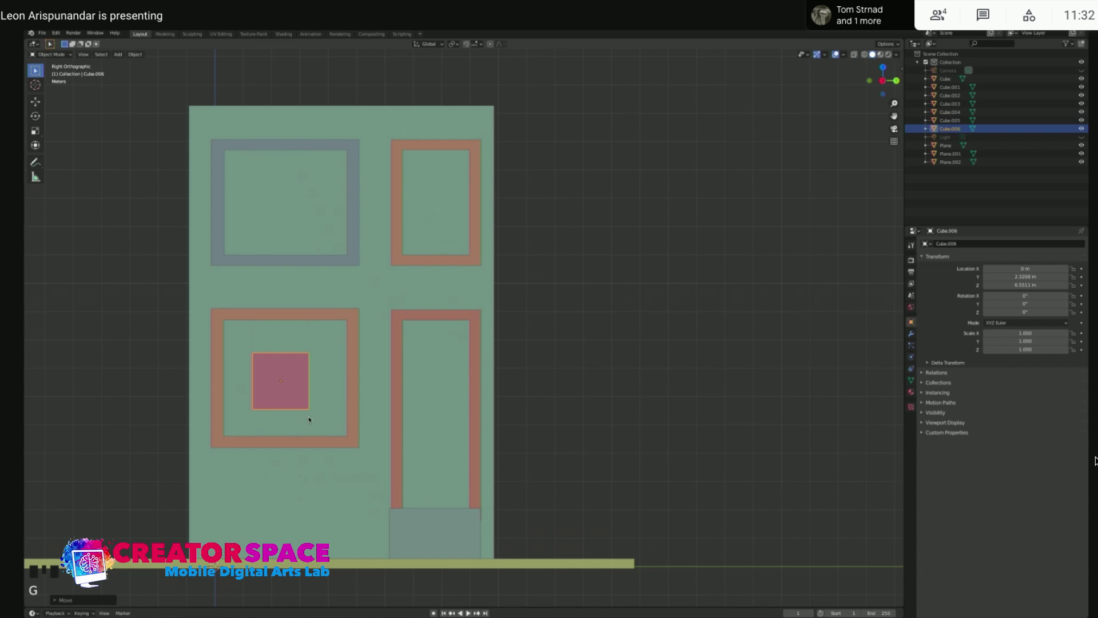
# Flatten the cube into a thin bar by scaling it to about 0.2 along Z and 0.21 along X
pyautogui.press('s')
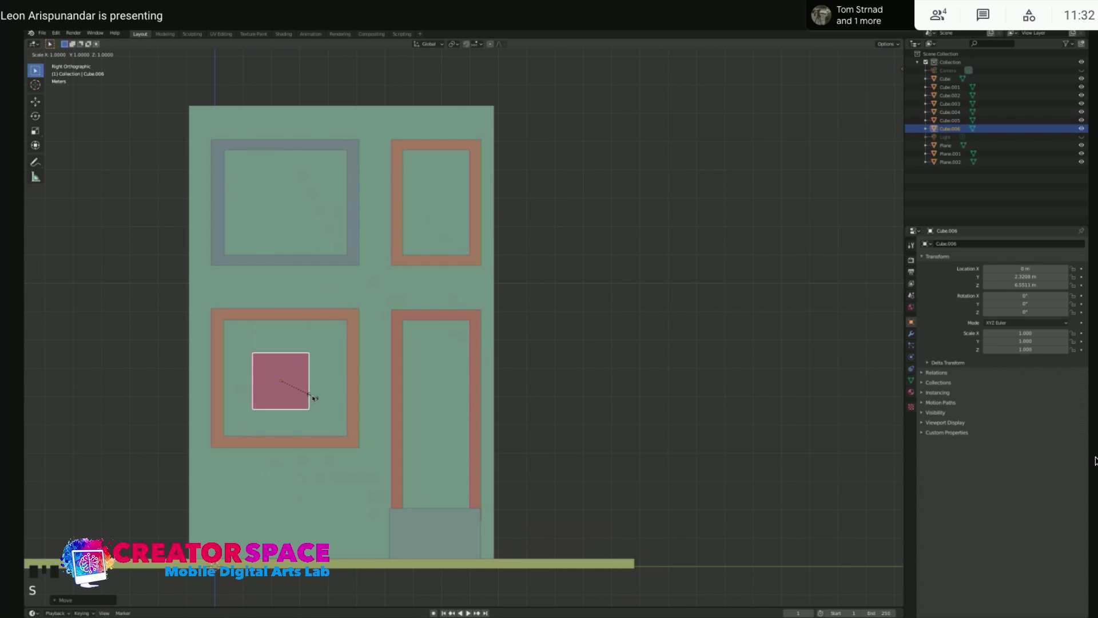
pyautogui.press('z')
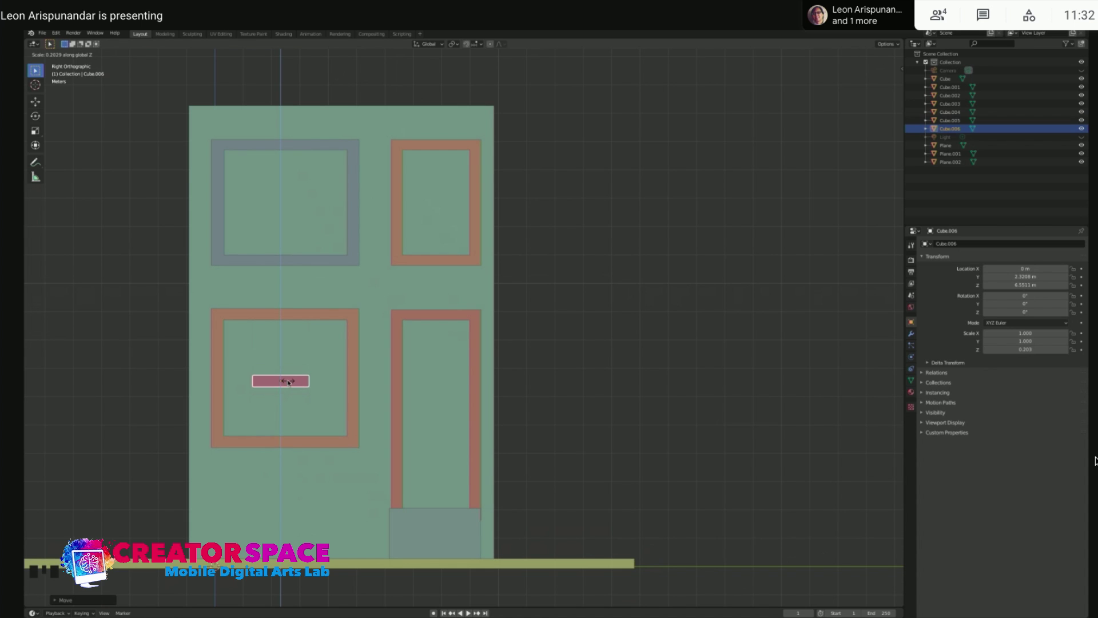
pyautogui.click(287, 382)
pyautogui.moveTo(288, 382); pyautogui.dragTo(296, 426, button='middle')
pyautogui.press('s')
pyautogui.press('x')
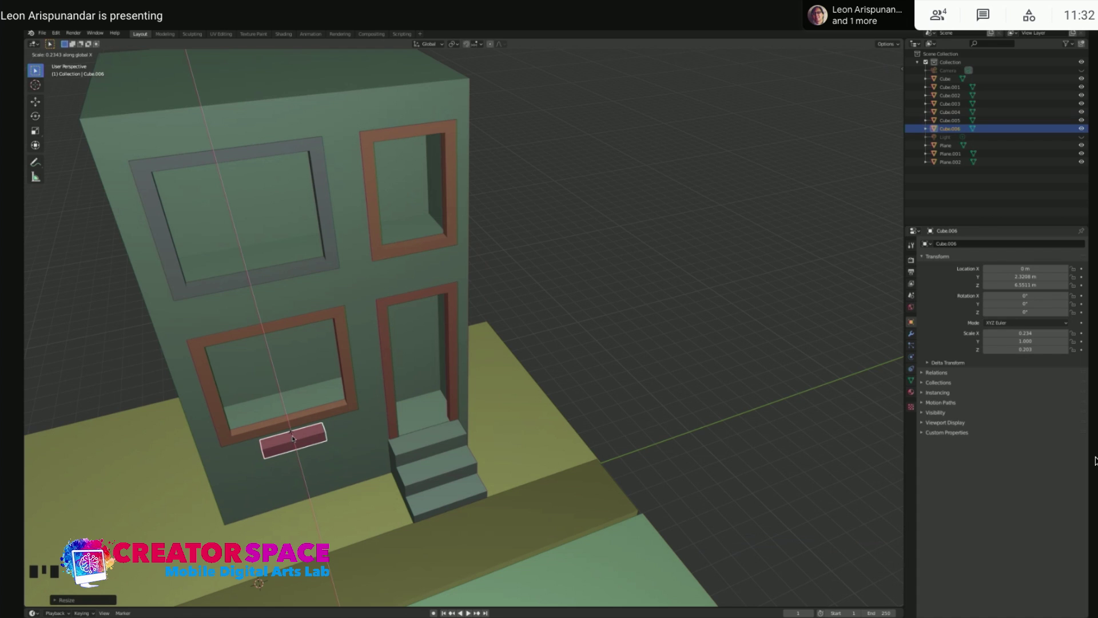
pyautogui.click(293, 439)
# Move the bar along X onto the facade, to about -3.27 m, so it sits in the ground-floor window
pyautogui.press('KP_3')
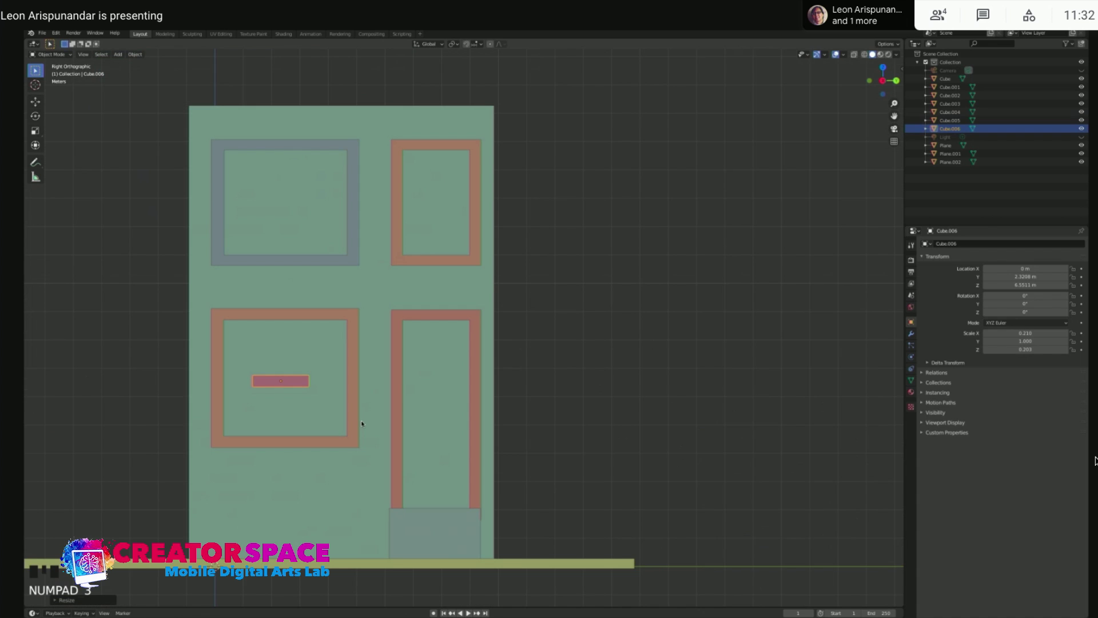
pyautogui.moveTo(309, 405); pyautogui.dragTo(452, 545, button='middle')
pyautogui.press('g')
pyautogui.click(435, 538)
pyautogui.press('g')
pyautogui.press('x')
pyautogui.click(393, 497)
pyautogui.moveTo(393, 497); pyautogui.dragTo(361, 358, button='middle')
# In right view, shift the bar along Y and stretch it along Y to about 2.11 scale across the window
pyautogui.press('KP_3')
pyautogui.press('g')
pyautogui.press('y')
pyautogui.click(327, 391)
pyautogui.press('s')
pyautogui.press('y')
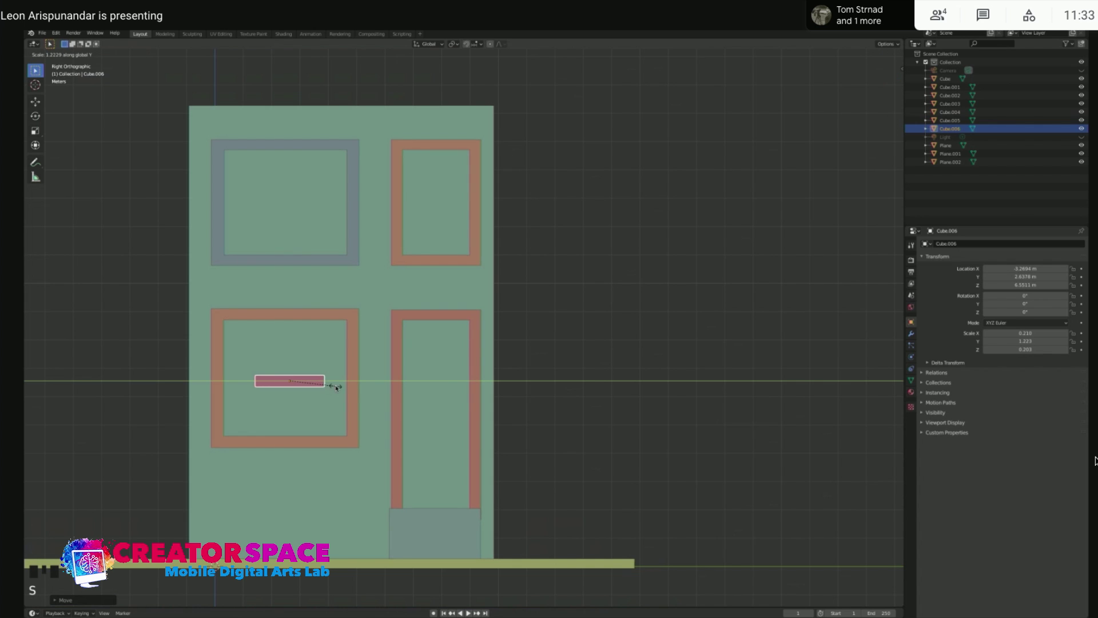
pyautogui.click(369, 386)
# Centre the bar along Y in the window opening and widen it to about 2.2 Y scale, meeting both frame sides
pyautogui.press('g')
pyautogui.press('y')
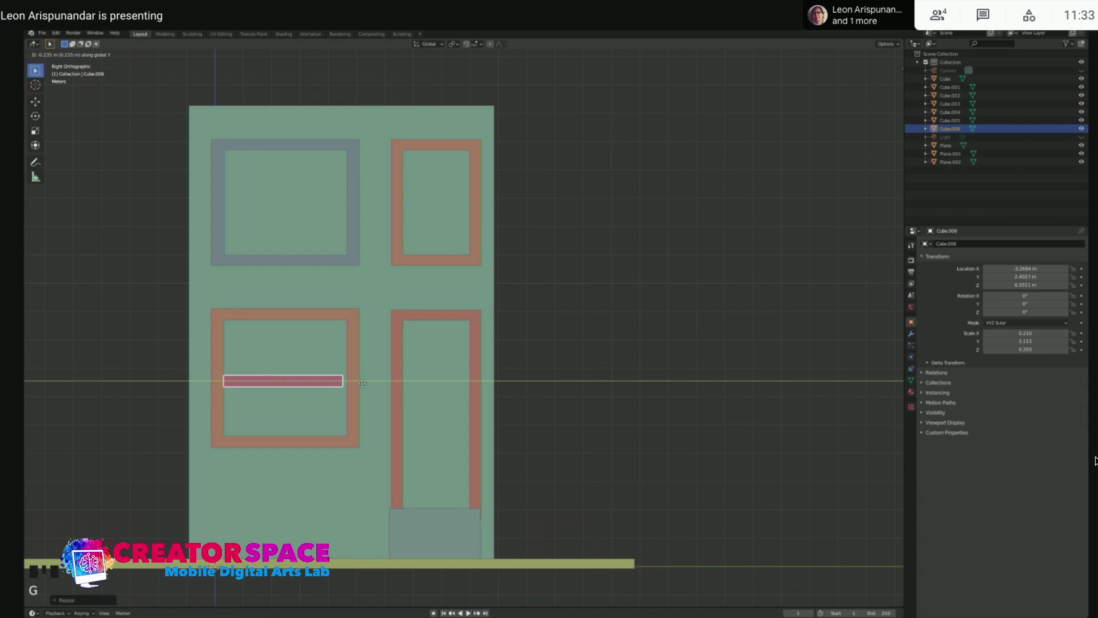
pyautogui.click(366, 382)
pyautogui.press('s')
pyautogui.press('y')
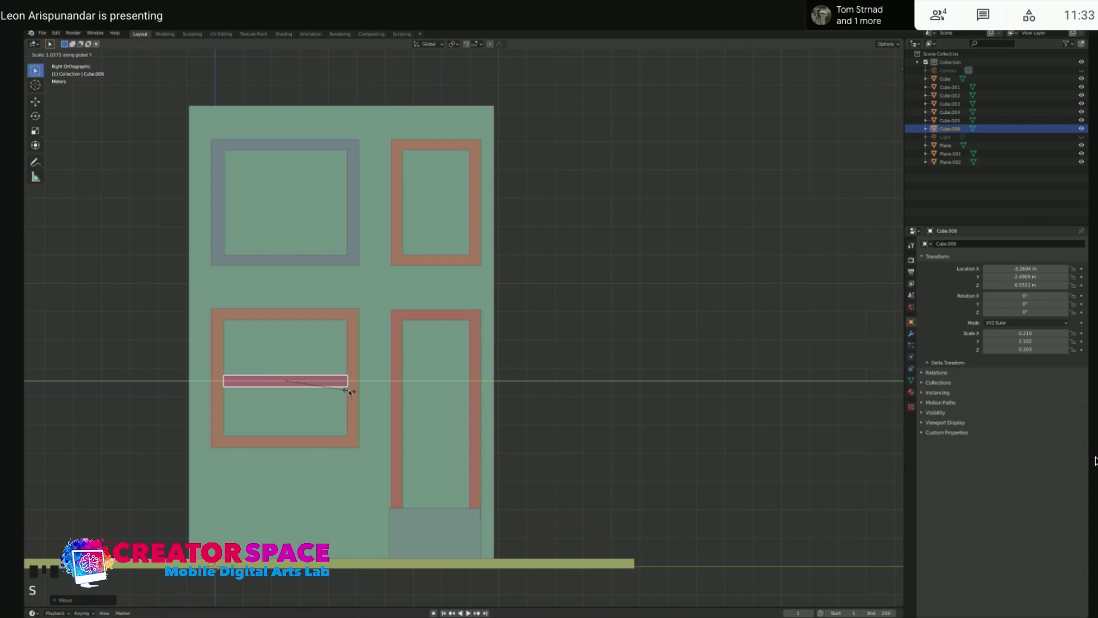
pyautogui.click(349, 390)
pyautogui.press('g')
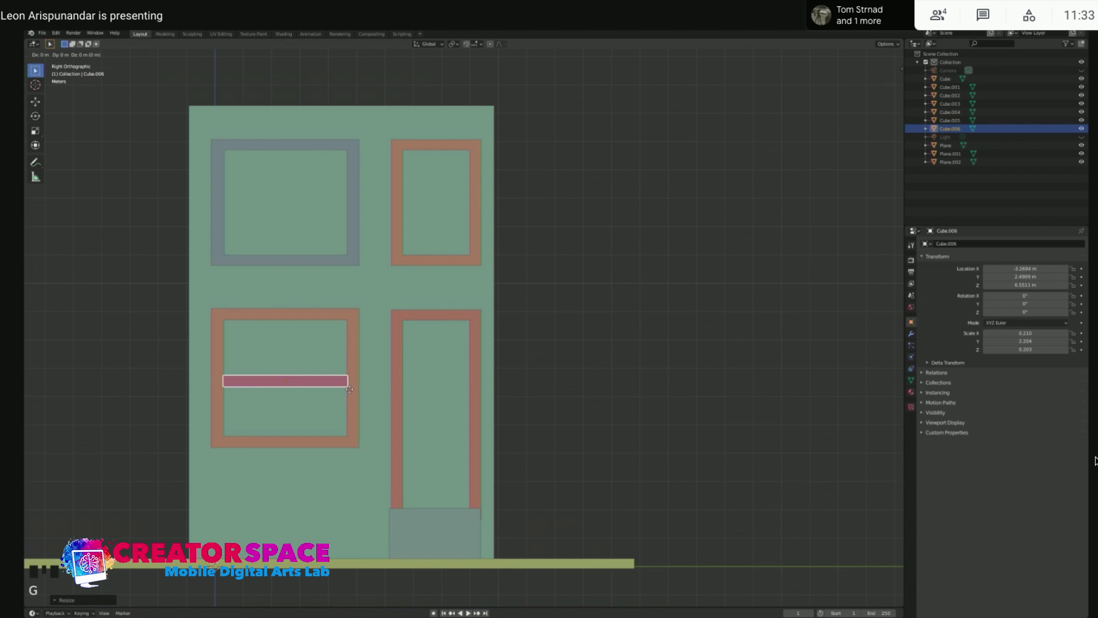
pyautogui.click(350, 390)
# Thin the bar along X to about 0.154 scale and push it back along X into the frame at about -3.35 m
pyautogui.moveTo(333, 375); pyautogui.dragTo(408, 402, button='middle')
pyautogui.moveTo(390, 496)
pyautogui.mouseDown(button='middle')
pyautogui.moveTo(402, 497)
pyautogui.moveTo(394, 478)
pyautogui.mouseUp(button='middle')
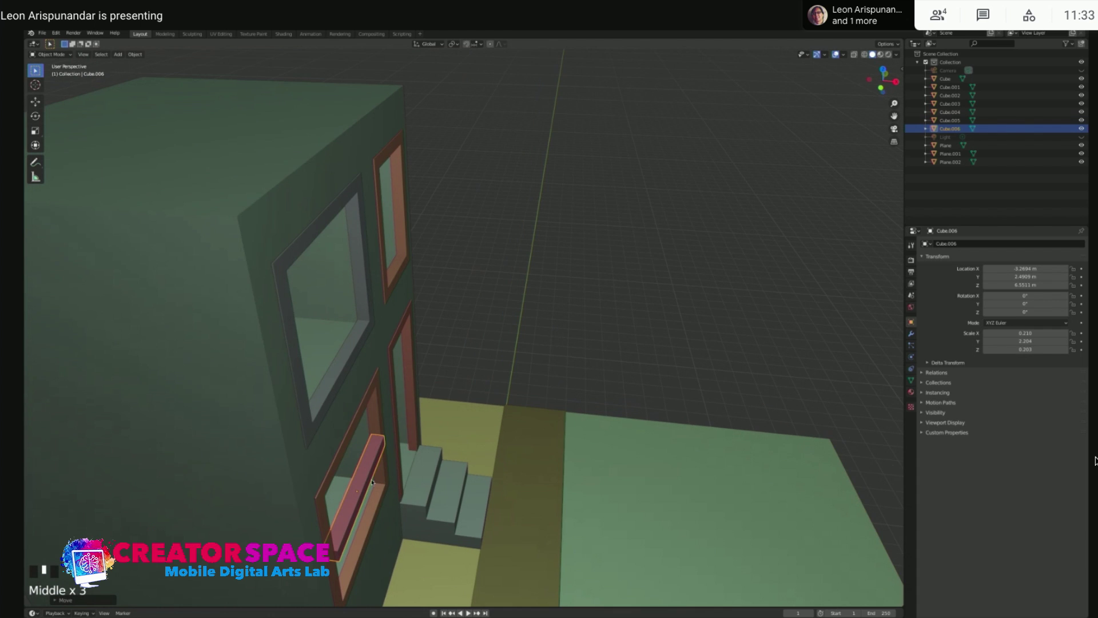
pyautogui.moveTo(370, 479); pyautogui.dragTo(371, 479, button='middle')
pyautogui.press('s')
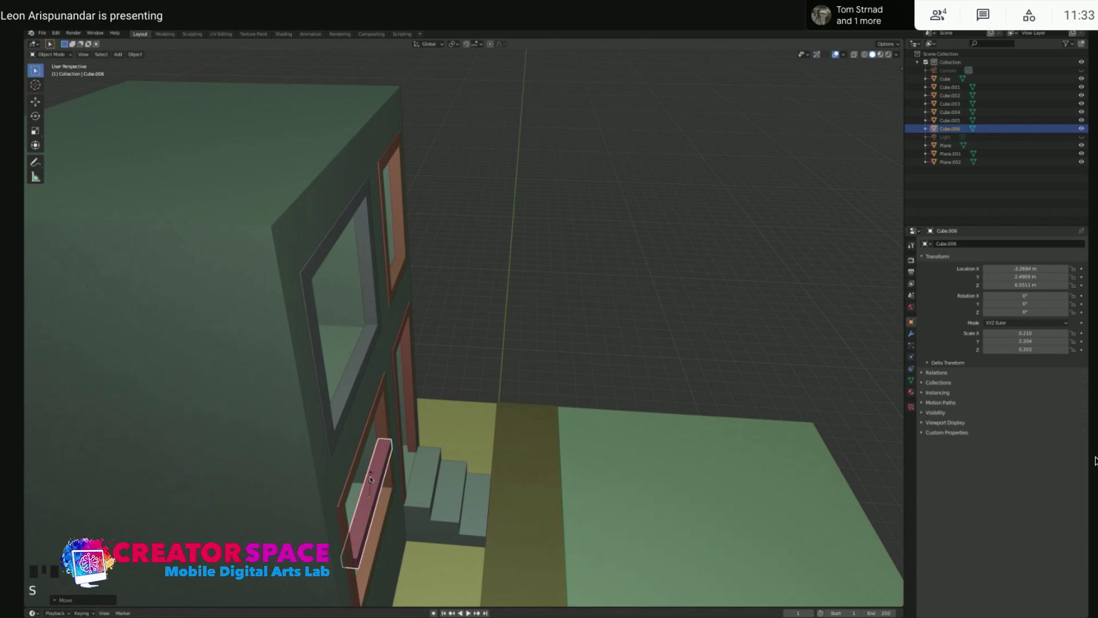
pyautogui.press('x')
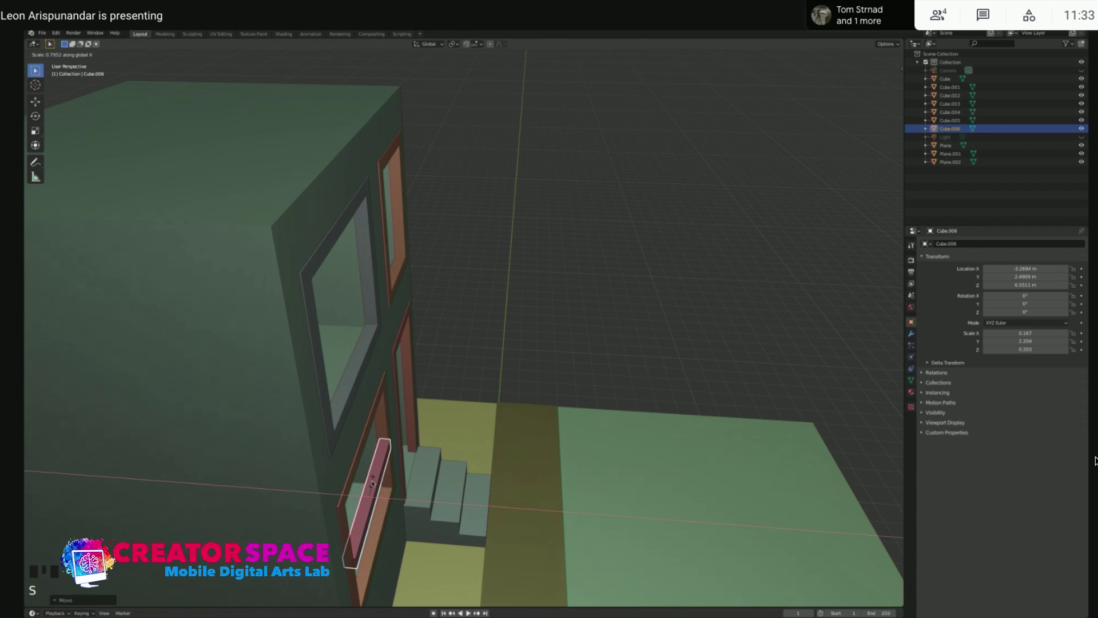
pyautogui.click(375, 482)
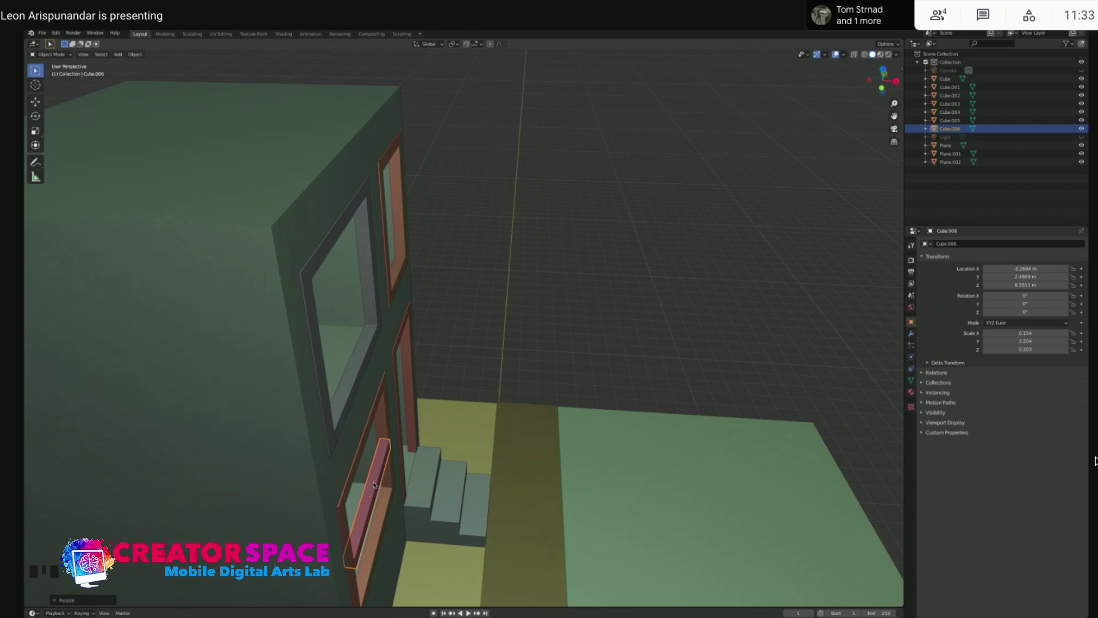
pyautogui.press('g')
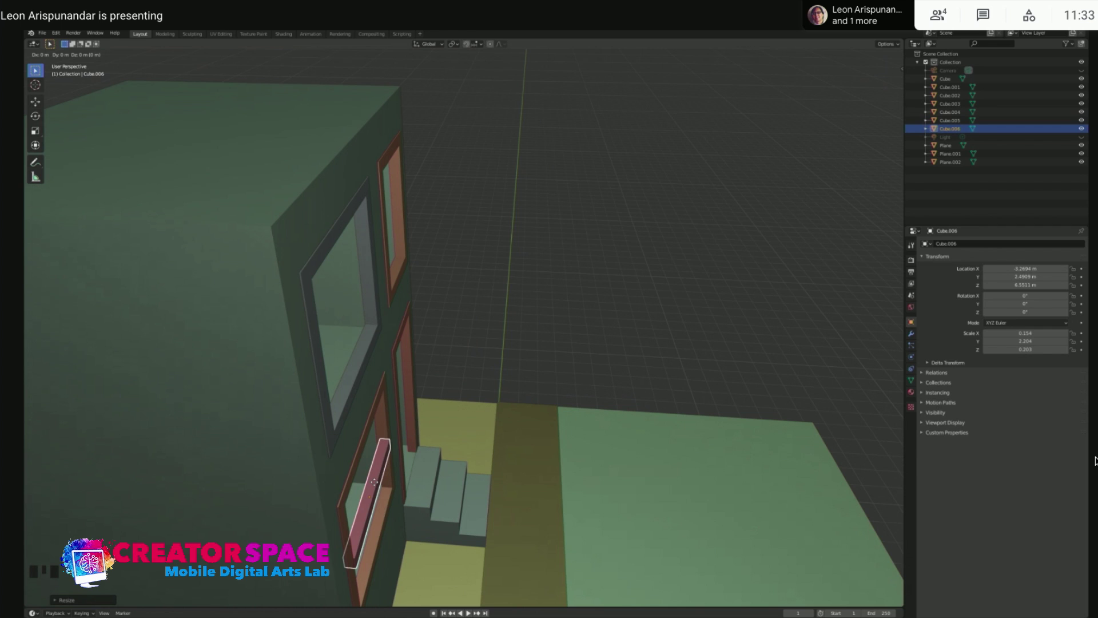
pyautogui.press('x')
pyautogui.click(425, 484)
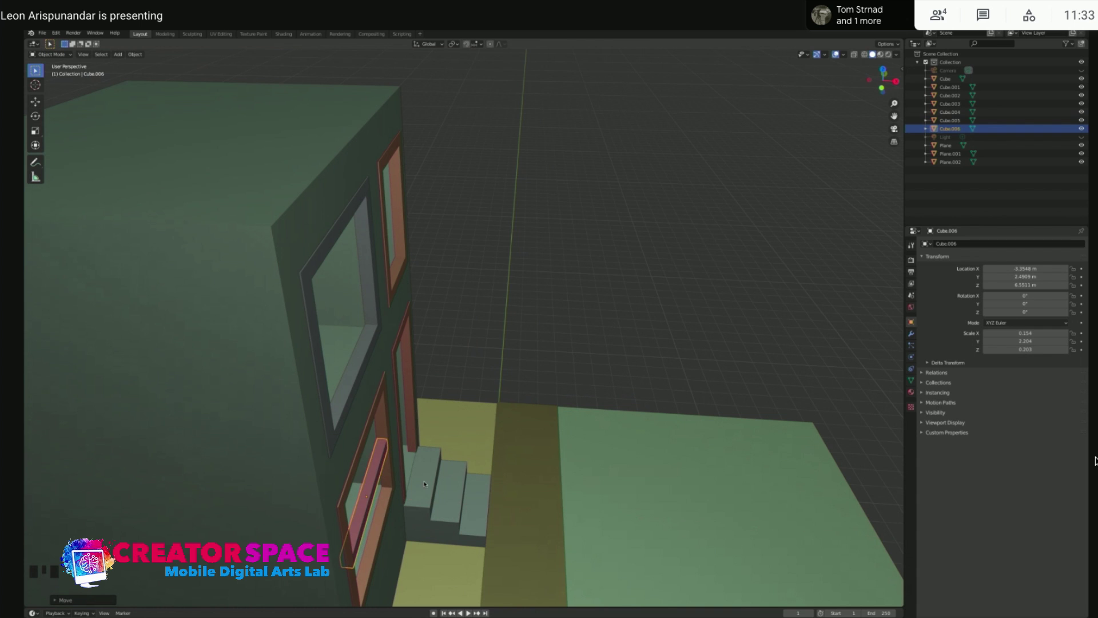
# In right view, raise the window crossbar slightly along Z to about 6.65 m and deselect it
pyautogui.moveTo(424, 484); pyautogui.dragTo(305, 436, button='middle')
pyautogui.press('KP_3')
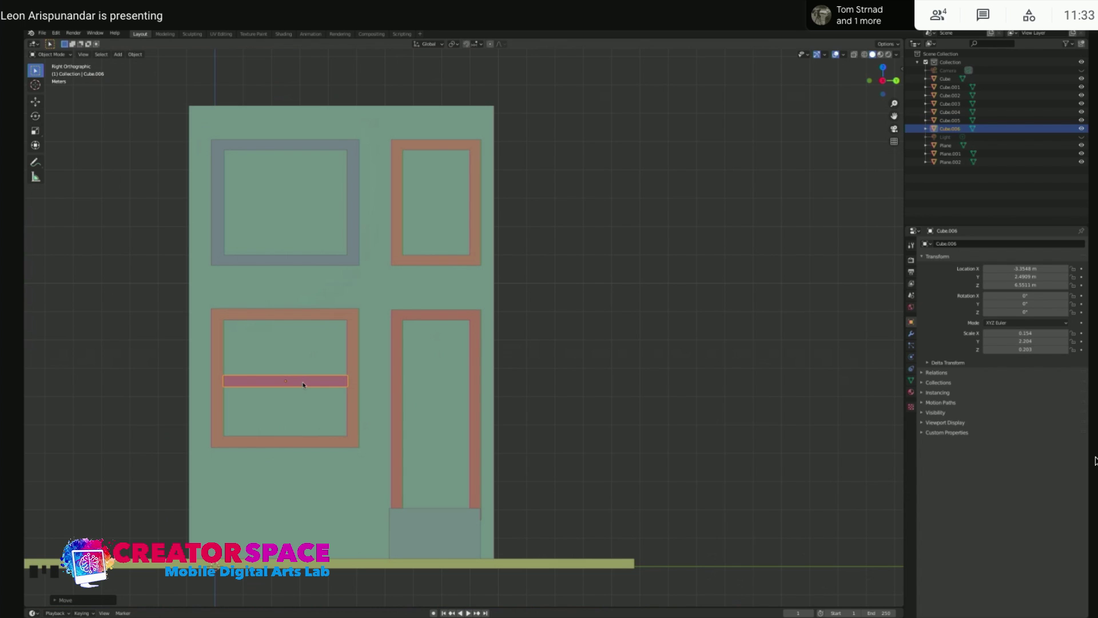
pyautogui.press('g')
pyautogui.press('z')
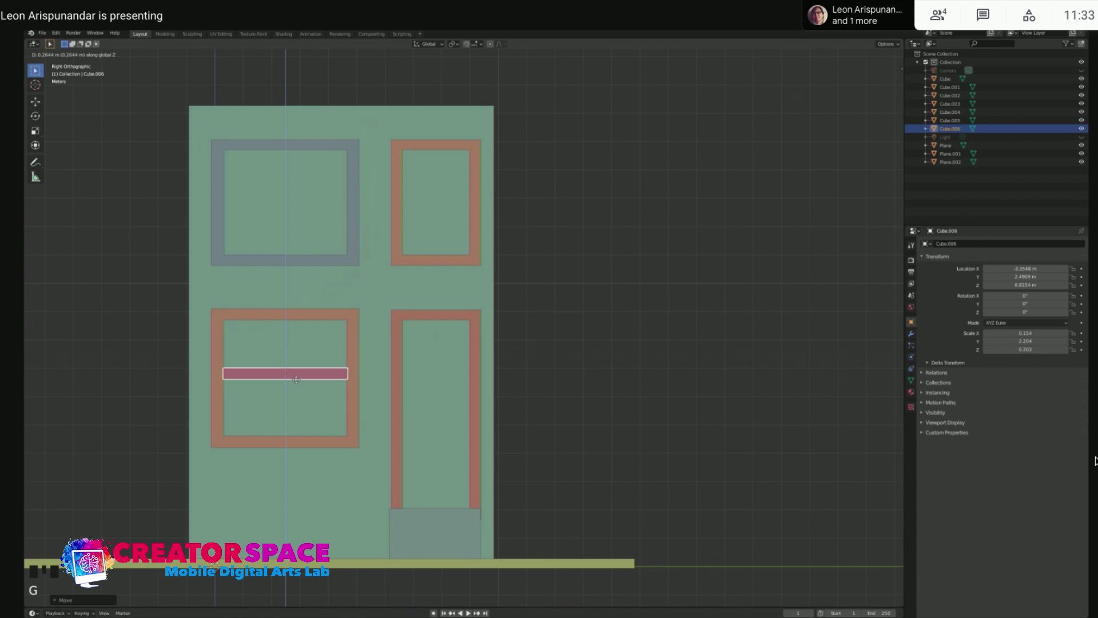
pyautogui.click(295, 382)
pyautogui.click(422, 395)
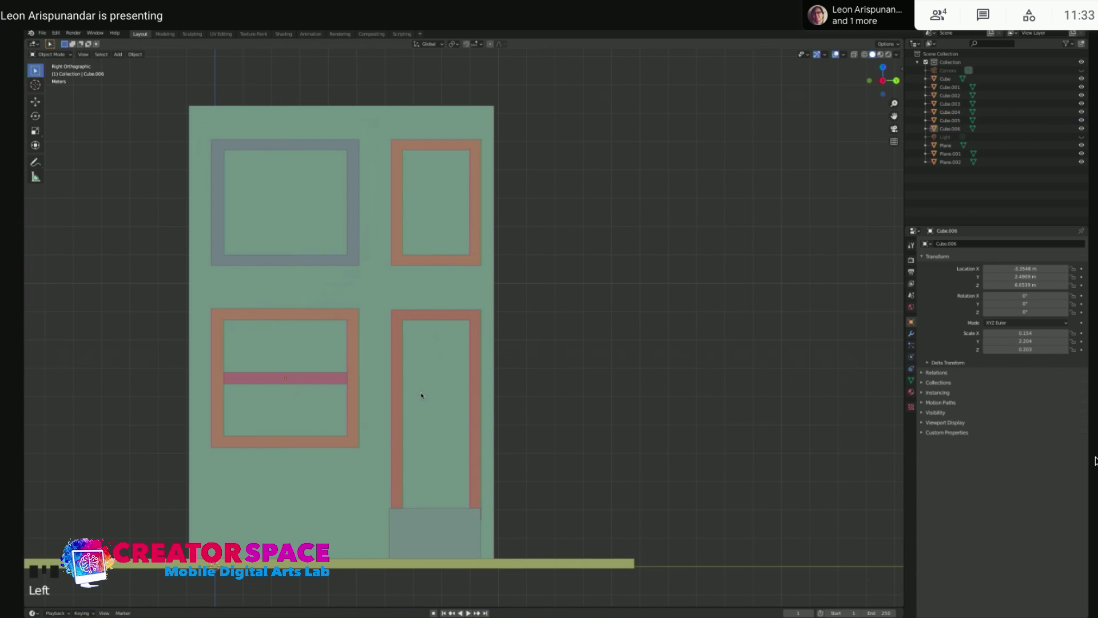
# Check the crossbar's placement in the ground-floor window from an angled view and in right view
pyautogui.click(314, 381)
pyautogui.moveTo(319, 344); pyautogui.dragTo(323, 351, button='middle')
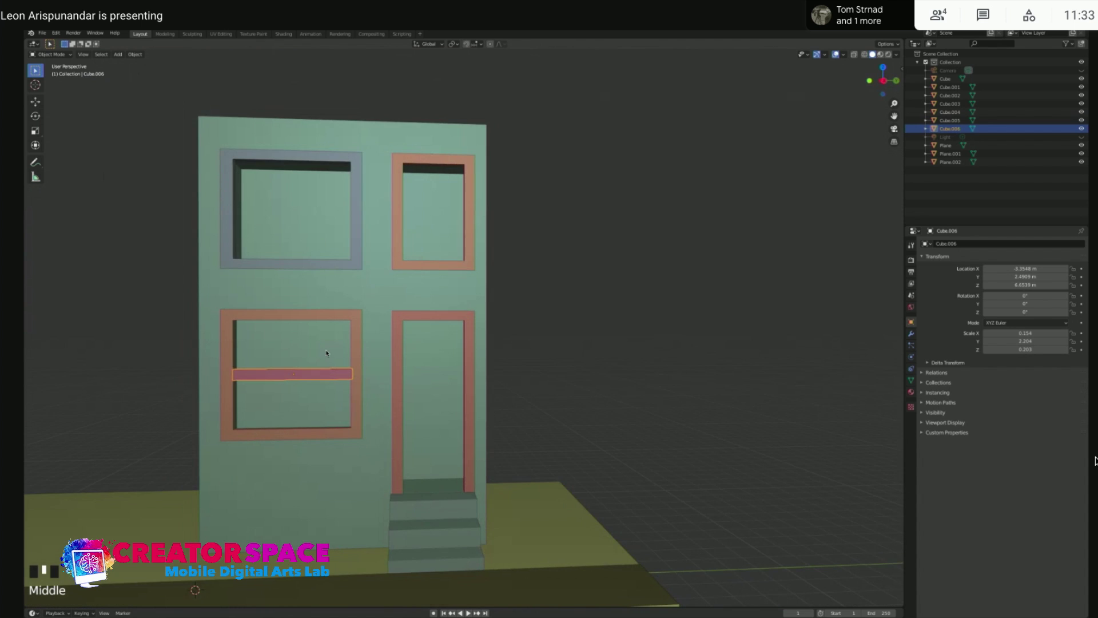
pyautogui.press('KP_1')
pyautogui.press('KP_3')
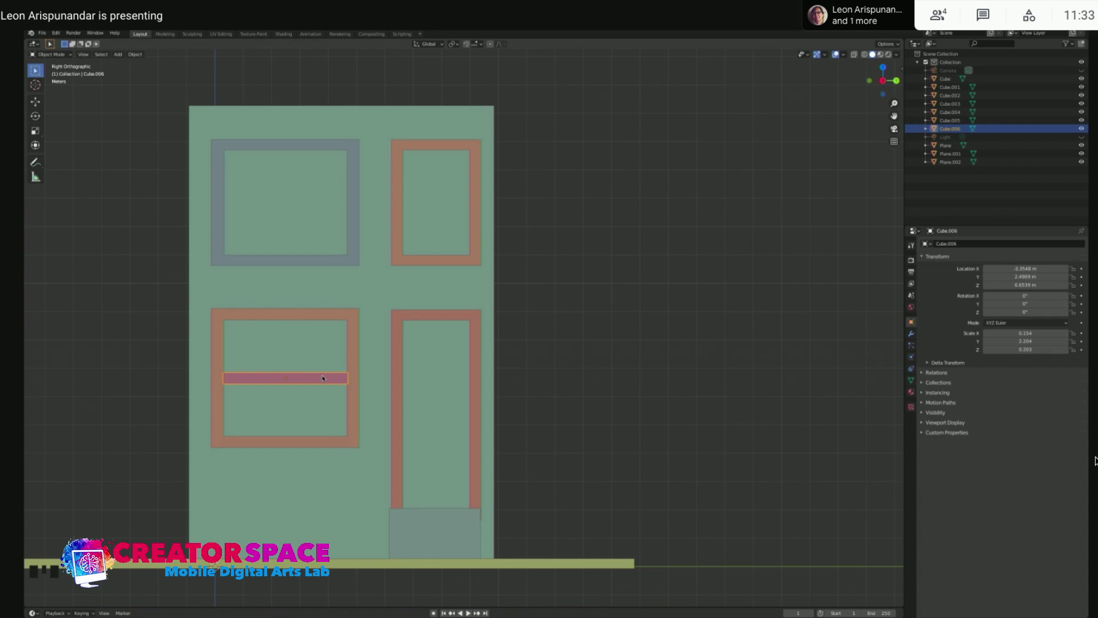
pyautogui.click(426, 363)
pyautogui.click(650, 378)
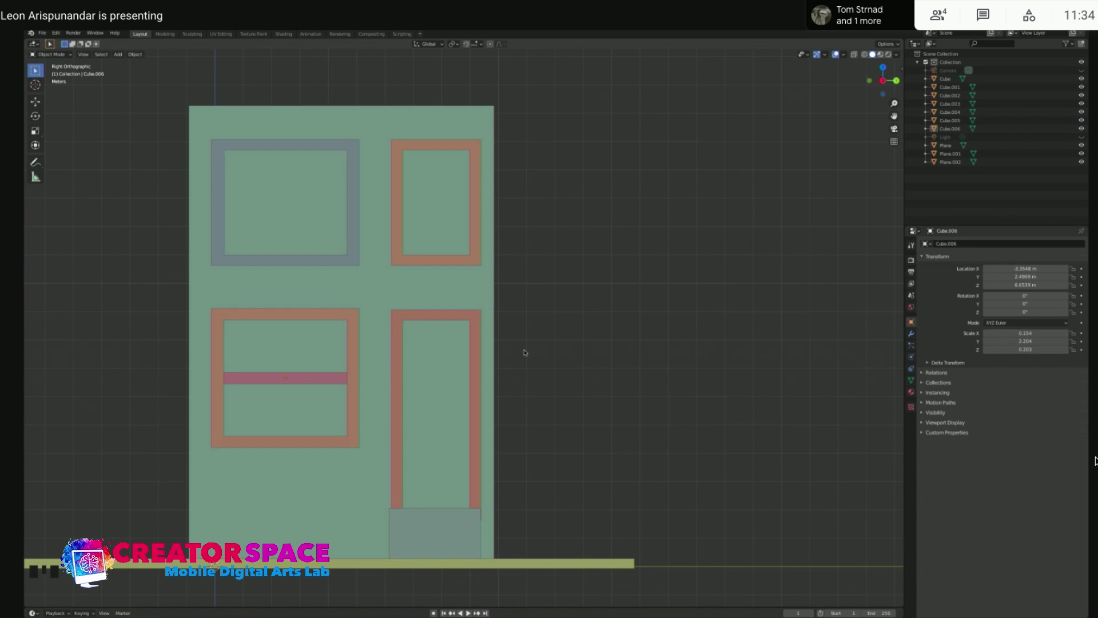
pyautogui.click(338, 363)
pyautogui.click(521, 391)
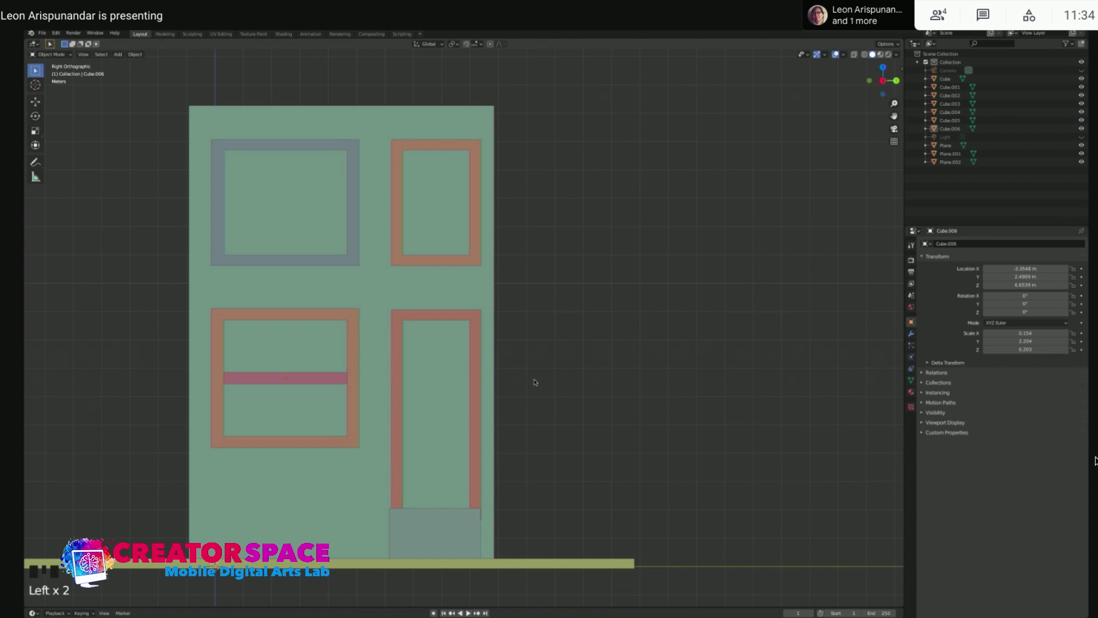
# Add a mesh plane at the world origin and view it from above beside the building
pyautogui.hotkey('shift', 'a')
pyautogui.click(570, 382)
pyautogui.moveTo(410, 407); pyautogui.dragTo(491, 345, button='middle')
pyautogui.scroll(-2, 497, 444)
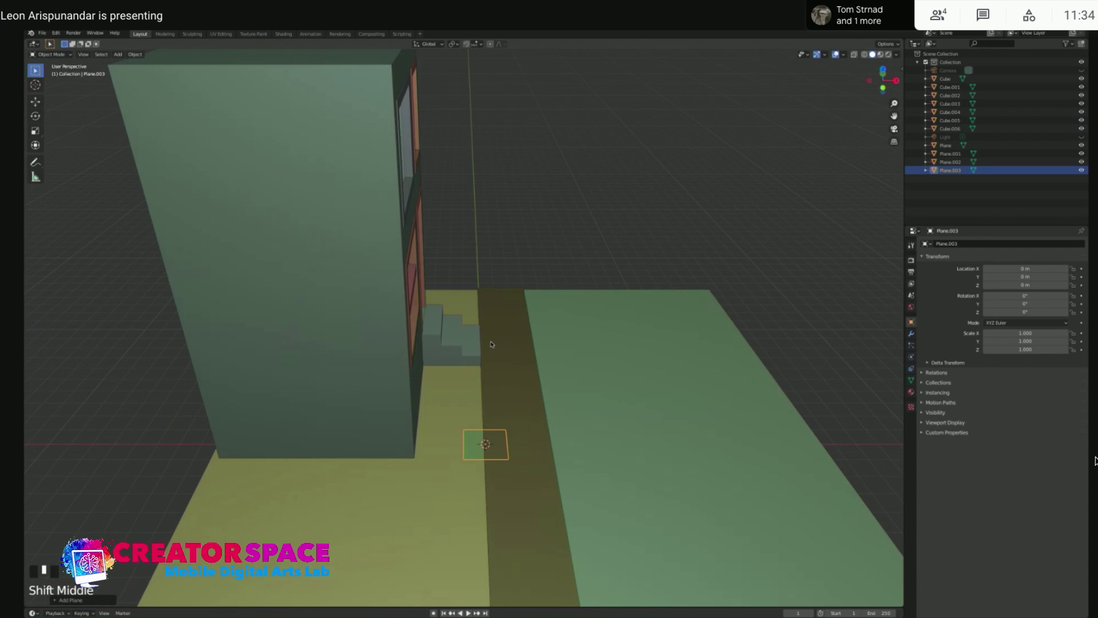
# Try to rotate the new plane 90° from the perspective view, and undo the rotation
pyautogui.write('r90')
pyautogui.press('Return')
pyautogui.moveTo(630, 331); pyautogui.dragTo(577, 306, button='middle')
pyautogui.hotkey('ctrl', 'z')
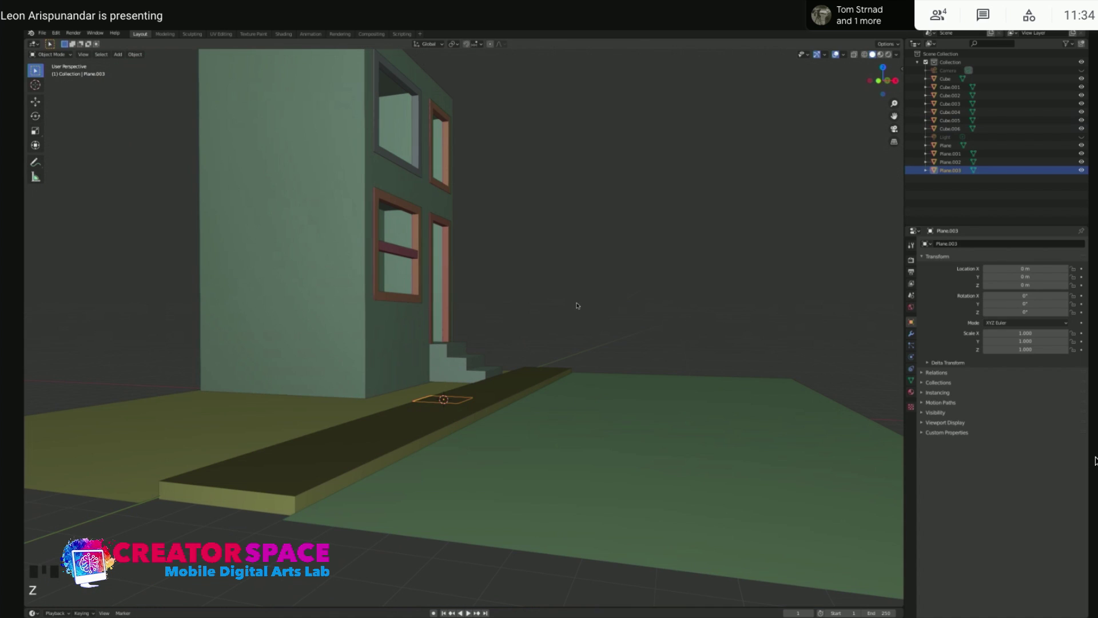
# Stand the plane upright by rotating it 90° in front view, and move it over the ground-floor window's upper opening in right view
pyautogui.press('KP_1')
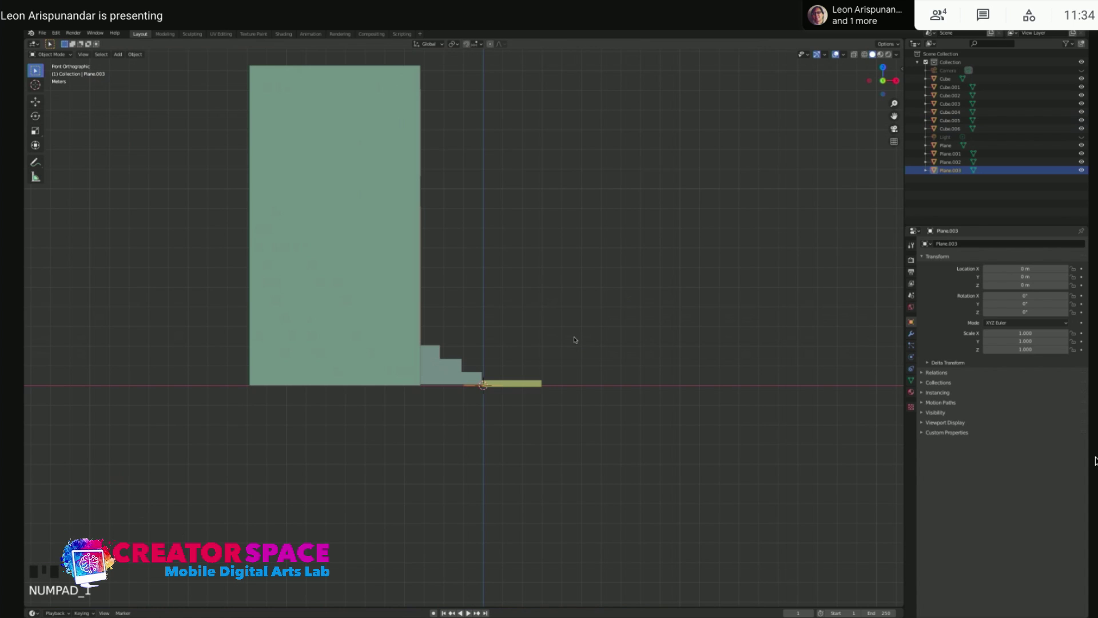
pyautogui.write('r')
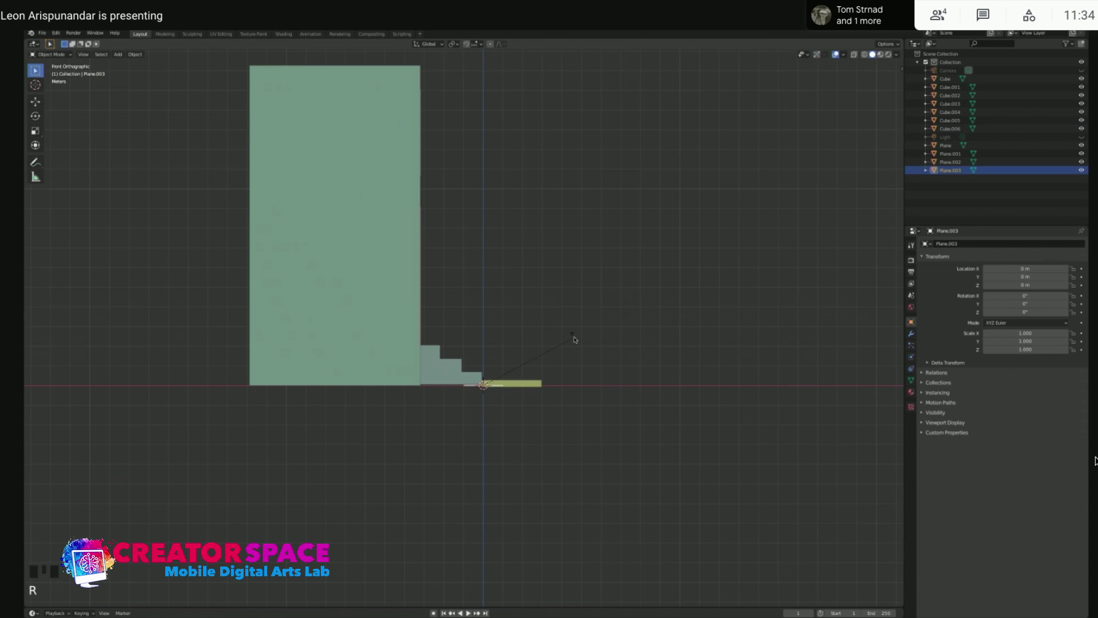
pyautogui.write('90')
pyautogui.press('Return')
pyautogui.press('KP_3')
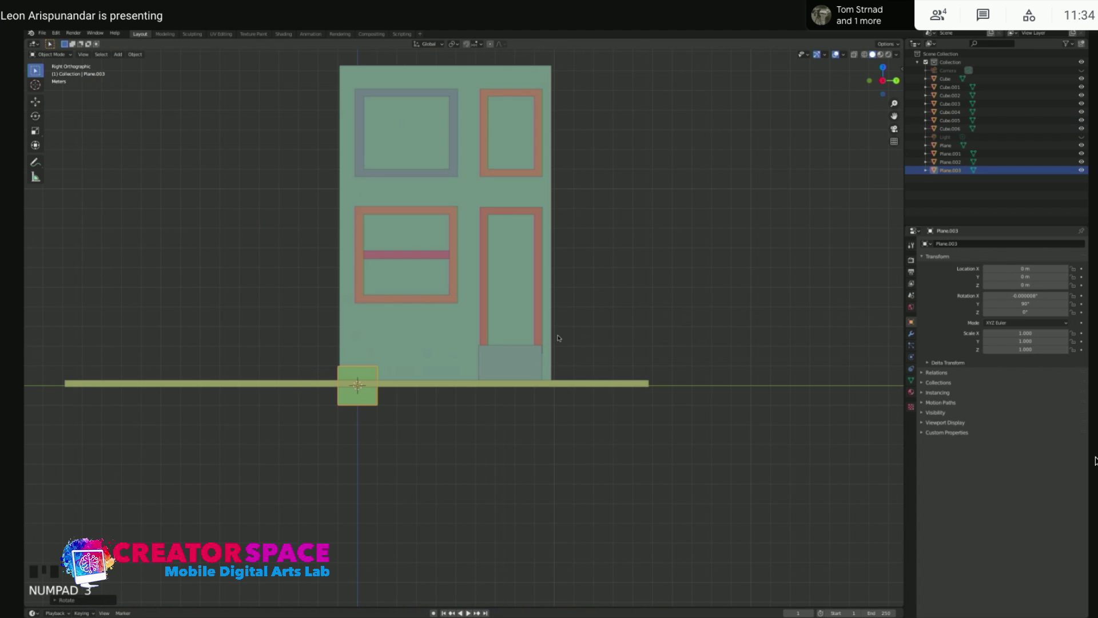
pyautogui.press('g')
pyautogui.click(427, 230)
# Try to scale the upright plane along X, and undo the scaling
pyautogui.press('s')
pyautogui.press('x')
pyautogui.click(437, 230)
pyautogui.hotkey('ctrl', 'z')
pyautogui.click(416, 234)
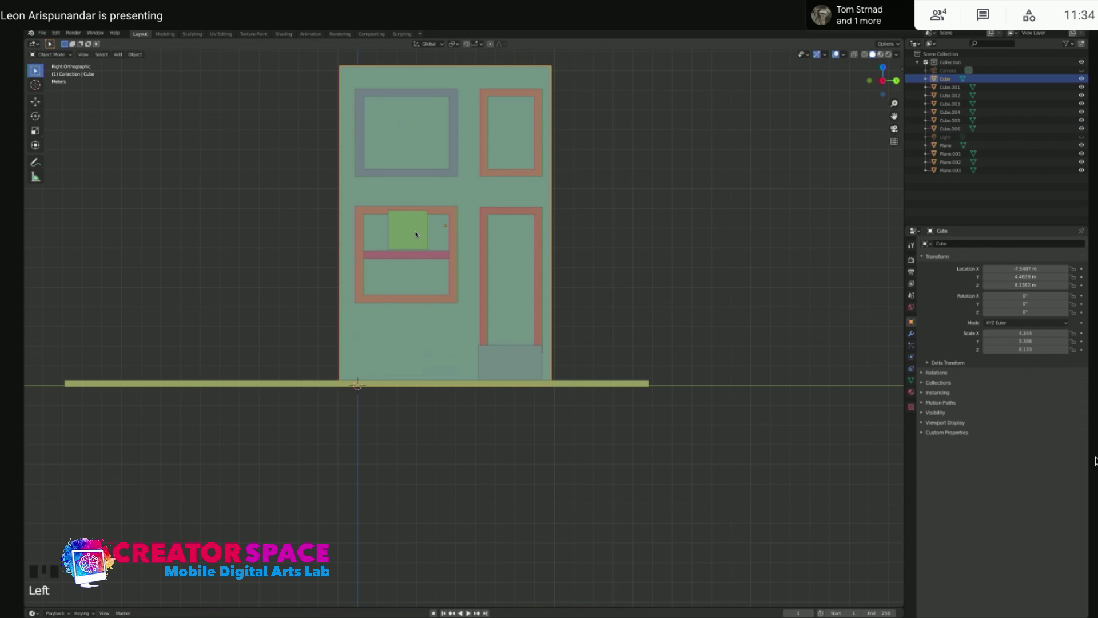
pyautogui.press('s')
pyautogui.click(423, 233)
pyautogui.hotkey('ctrl', 'z')
pyautogui.click(573, 222)
# Stretch the upright plane along Y to a scale of about 2.2 and reposition it to fill the ground-floor window's upper opening
pyautogui.click(414, 228)
pyautogui.press('s')
pyautogui.press('y')
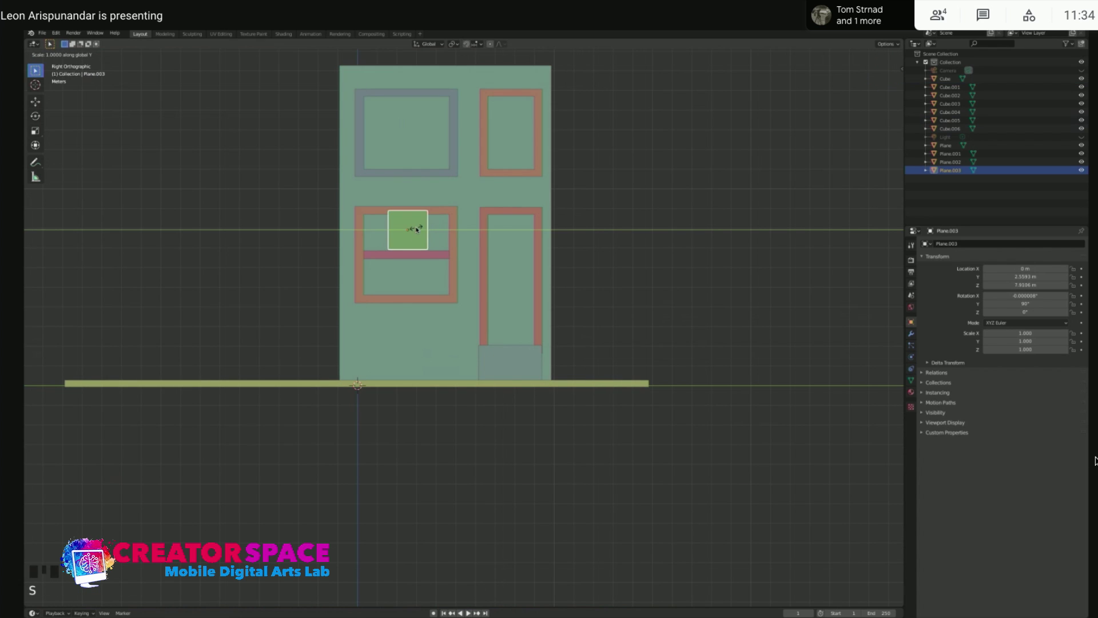
pyautogui.click(426, 229)
pyautogui.press('g')
pyautogui.click(428, 229)
pyautogui.press('g')
pyautogui.click(434, 230)
pyautogui.press('s')
pyautogui.press('y')
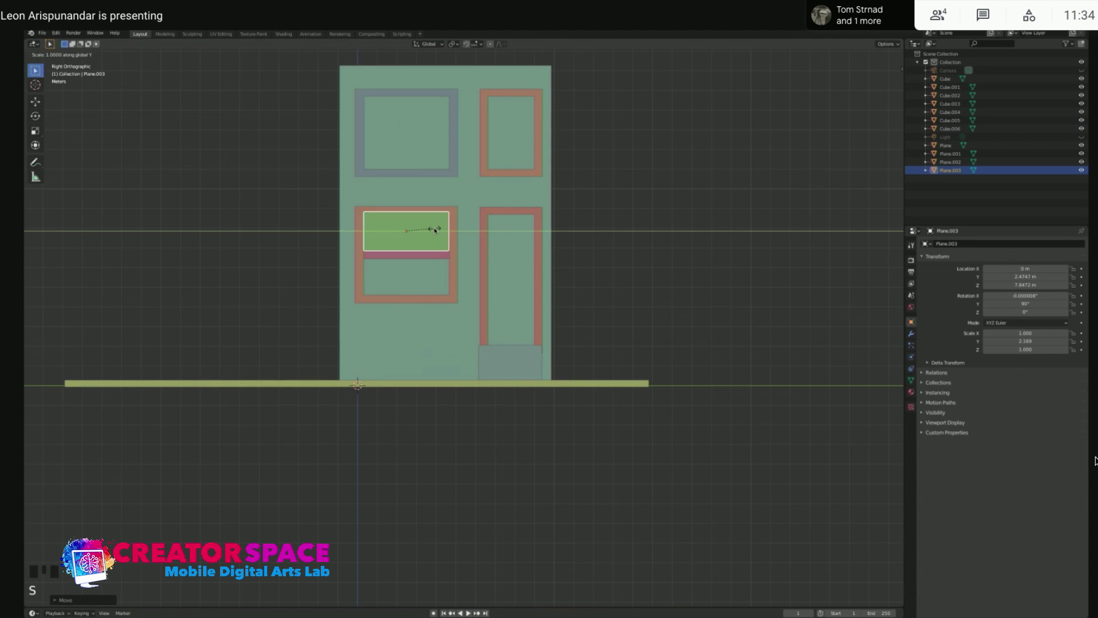
pyautogui.click(439, 227)
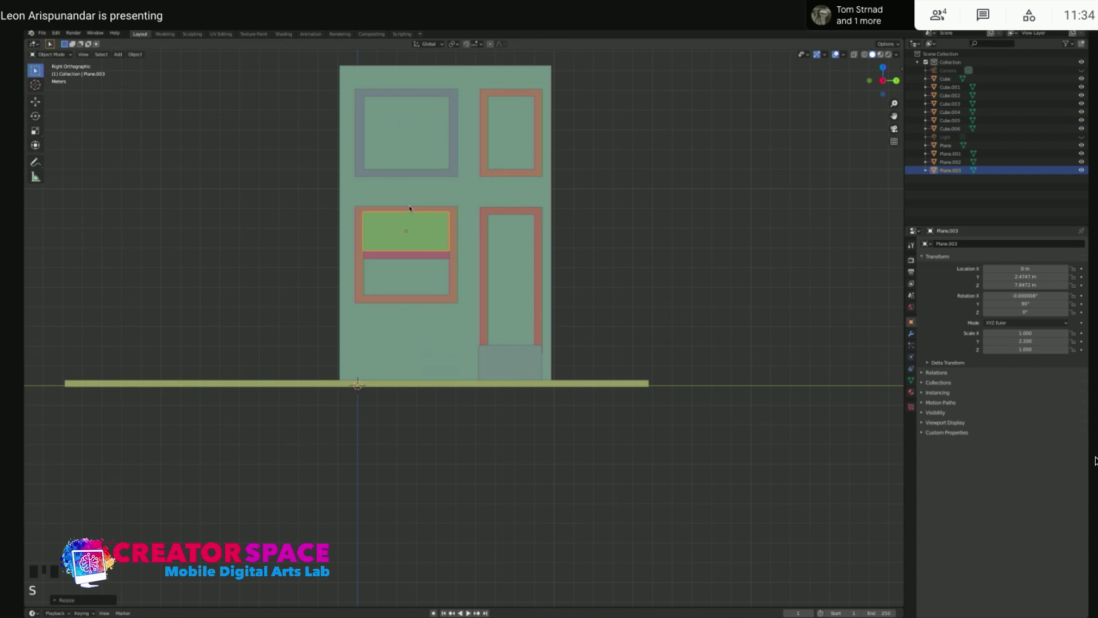
# Try to move the ground-floor window frame in the perspective view, and undo the move
pyautogui.moveTo(439, 227); pyautogui.dragTo(420, 278, button='middle')
pyautogui.click(432, 289)
pyautogui.press('g')
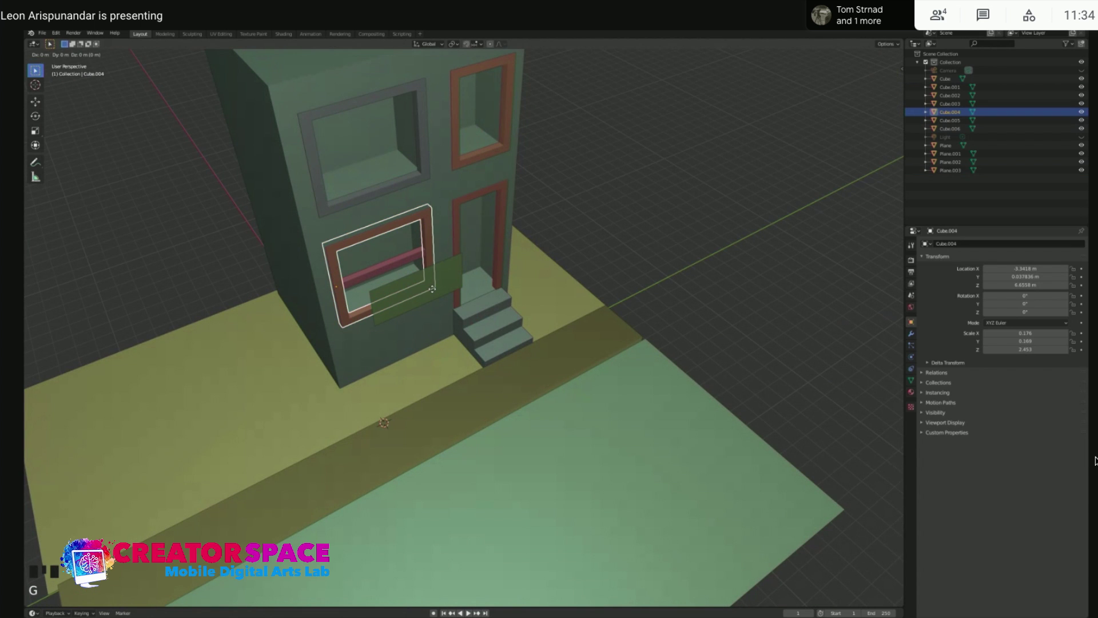
pyautogui.click(443, 291)
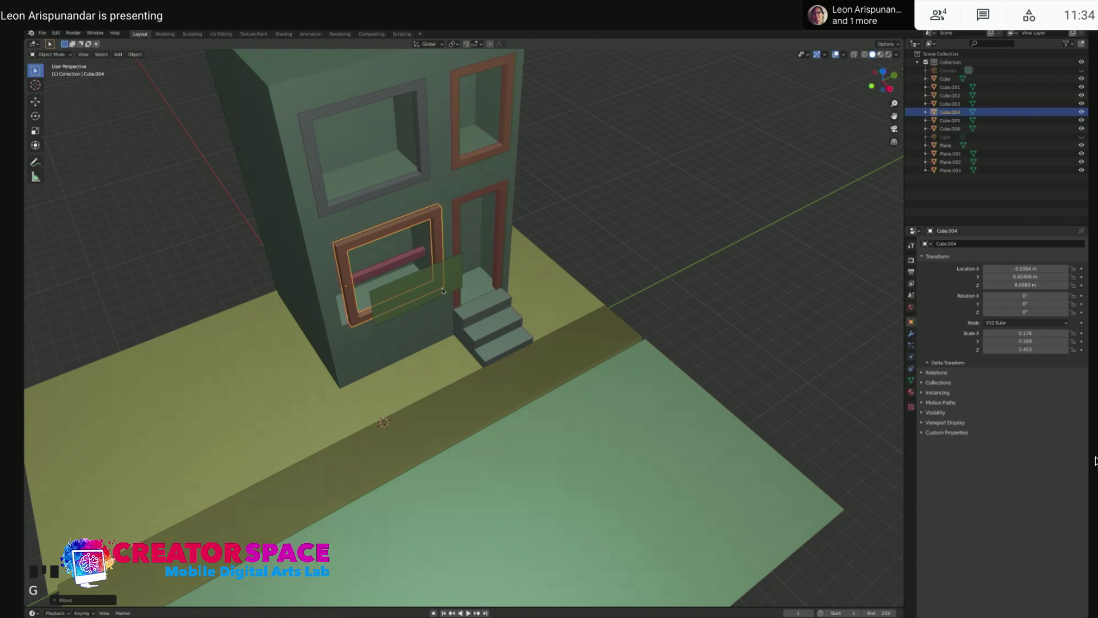
pyautogui.press('super+z')
# Move the stretched plane along X to about -3.28 m so it sits inside the ground-floor window frame
pyautogui.click(456, 284)
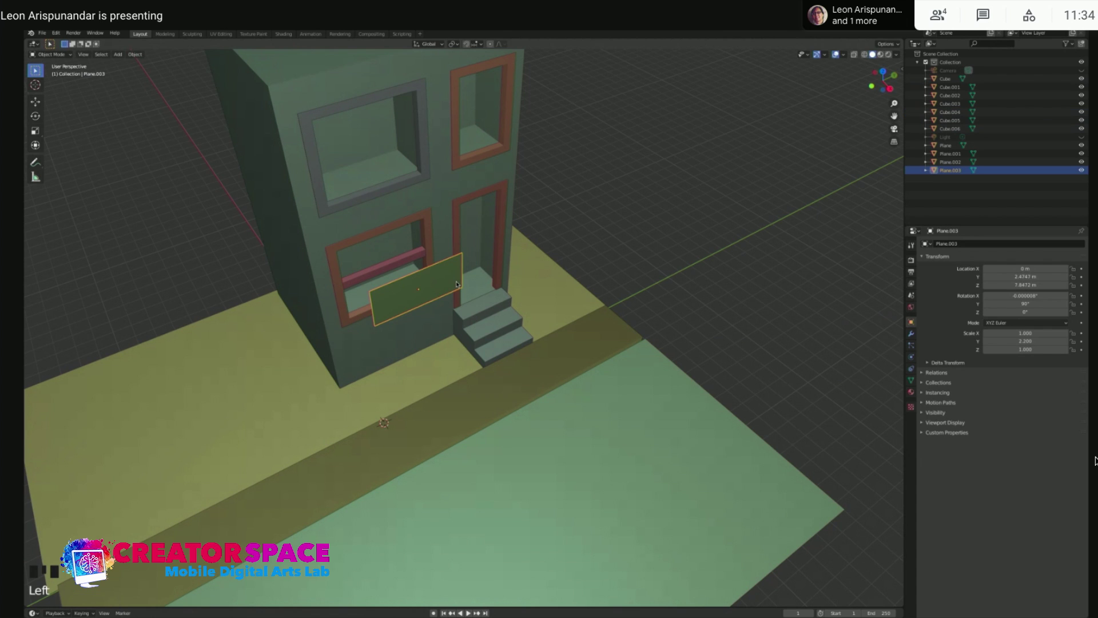
pyautogui.press('g')
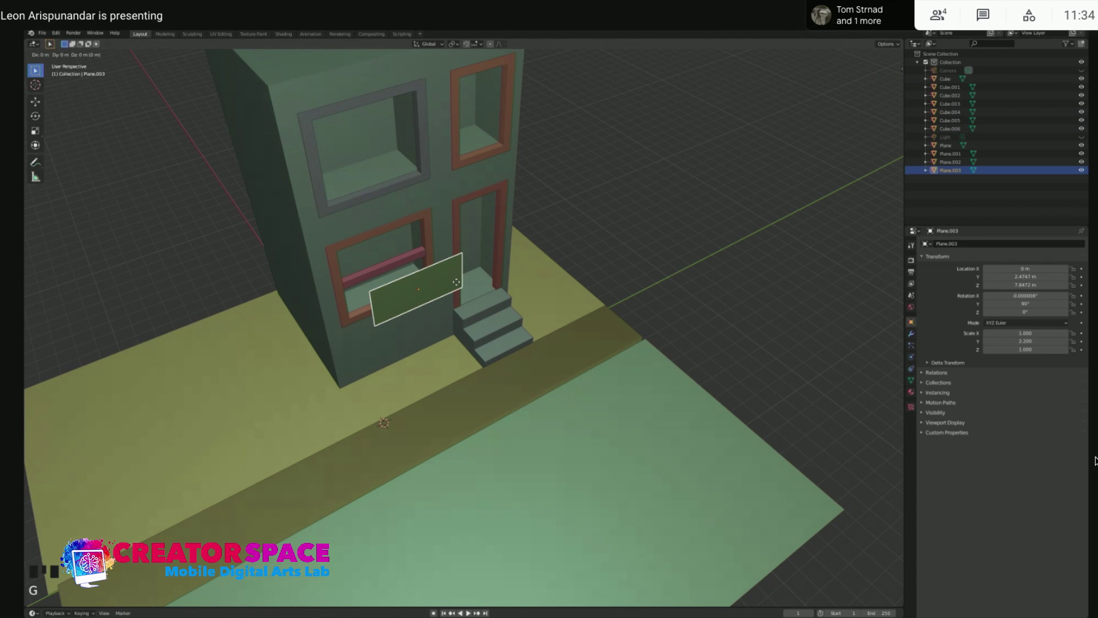
pyautogui.press('x')
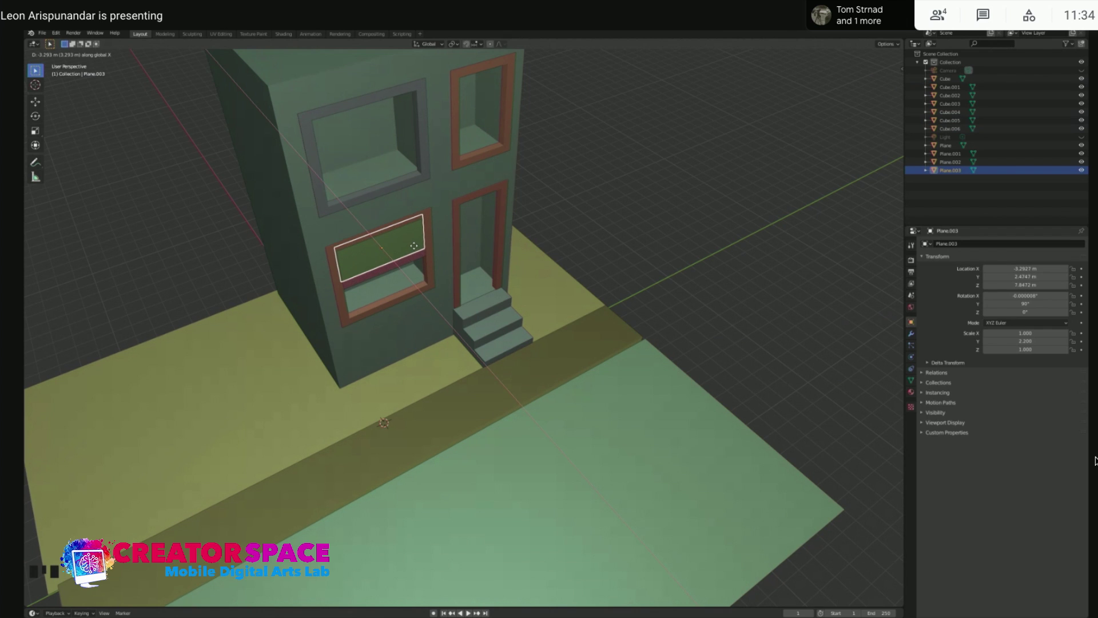
pyautogui.click(416, 247)
# Try to duplicate the building block in right view, and undo the duplication
pyautogui.scroll(5, 414, 247)
pyautogui.keyDown('shift'); pyautogui.moveTo(254, 178); pyautogui.dragTo(345, 235, button='middle'); pyautogui.keyUp('shift')
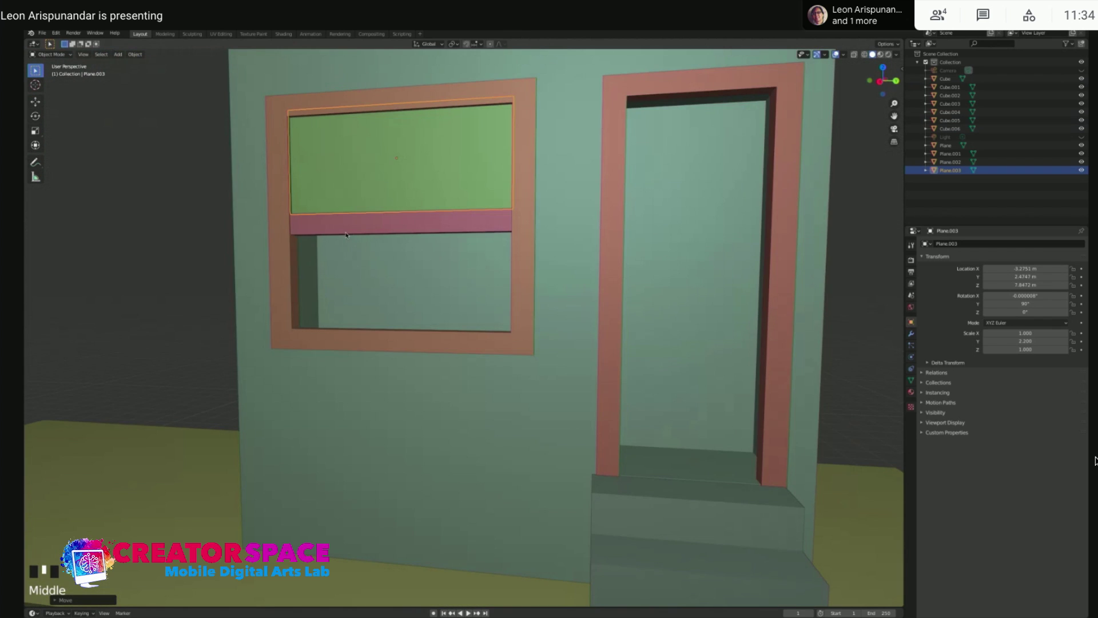
pyautogui.press('KP_3')
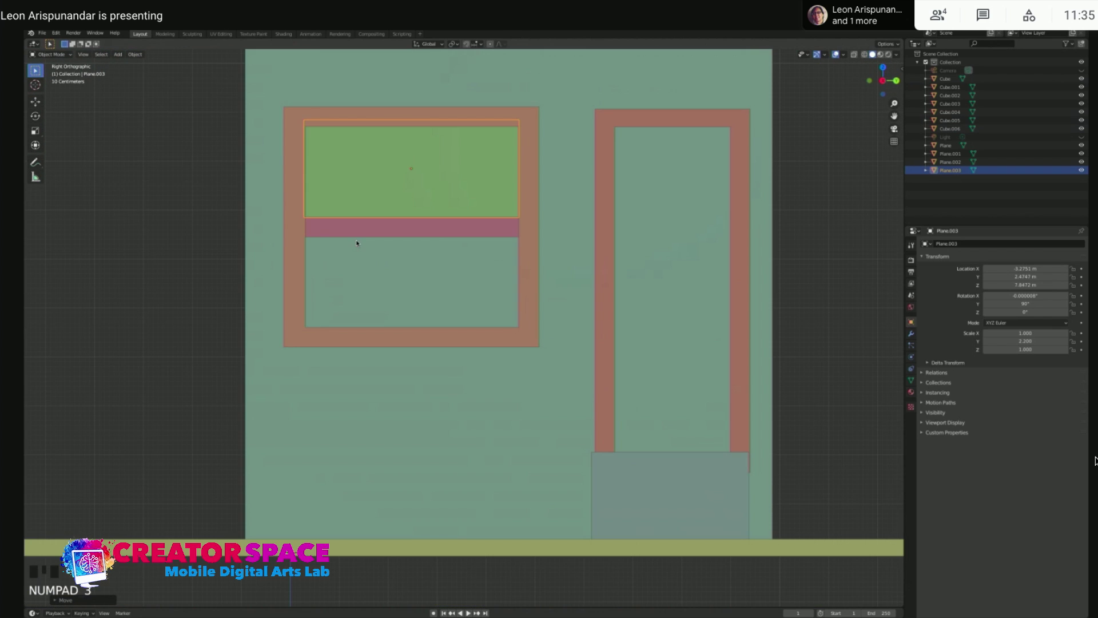
pyautogui.click(454, 180)
pyautogui.hotkey('shift', 'd')
pyautogui.click(454, 180)
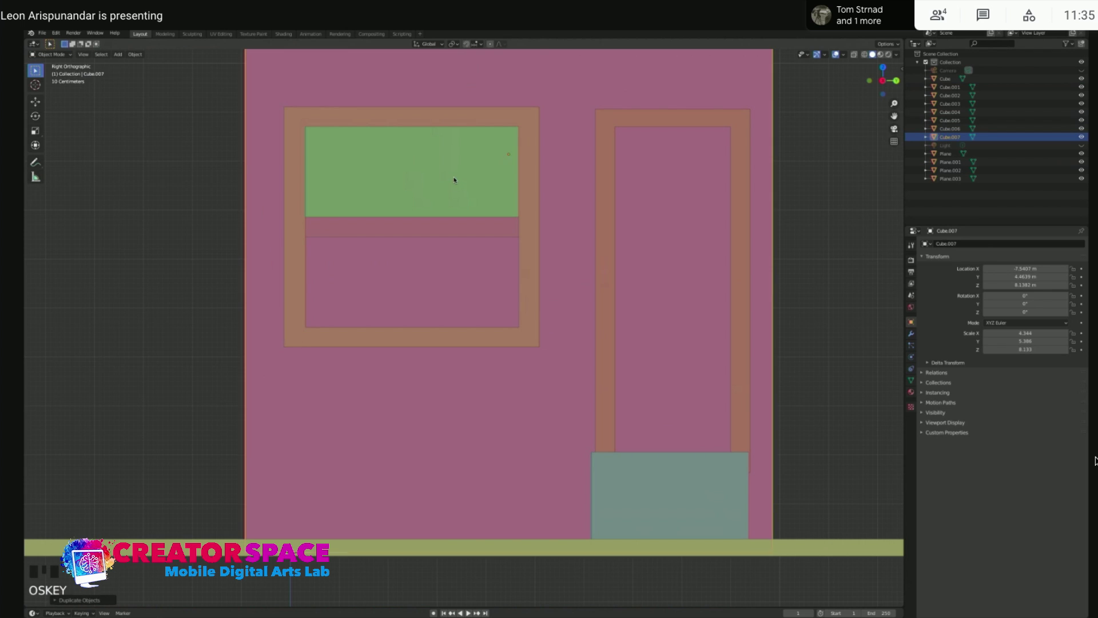
pyautogui.press('super+z')
# Select the window's glass plane and lower it along Z to about 7.75 m, overlapping the crossbar
pyautogui.click(454, 180)
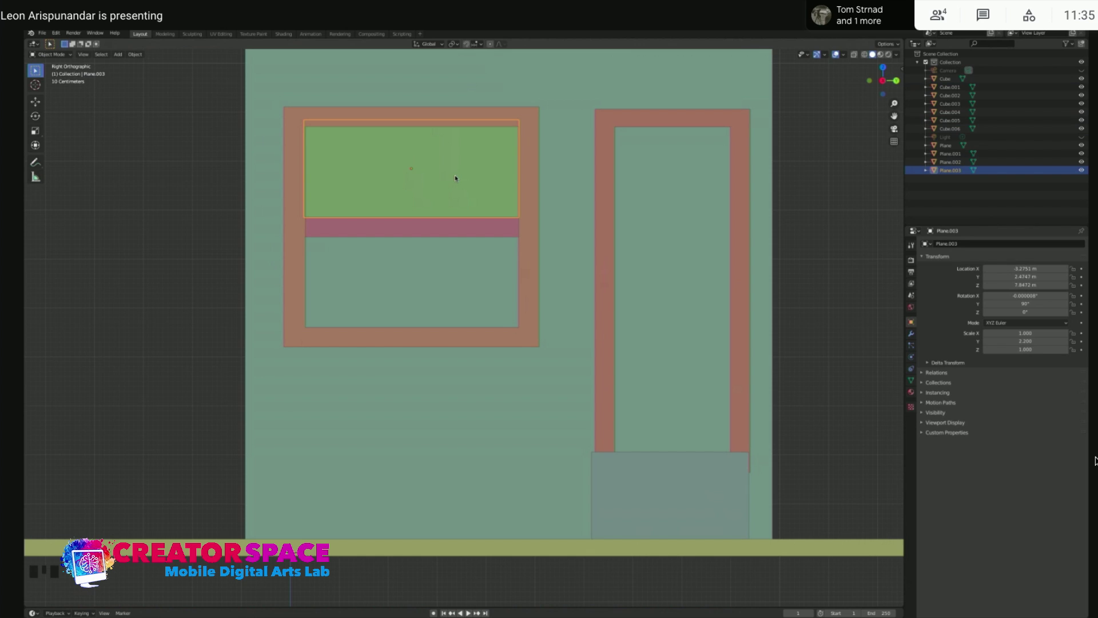
pyautogui.click(452, 180)
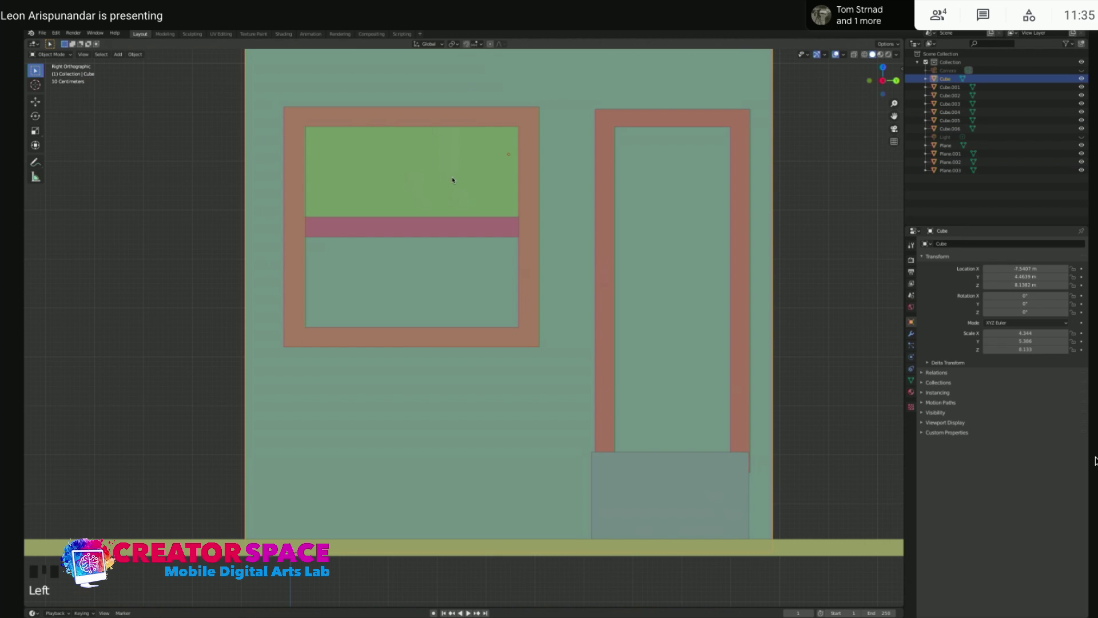
pyautogui.click(453, 180)
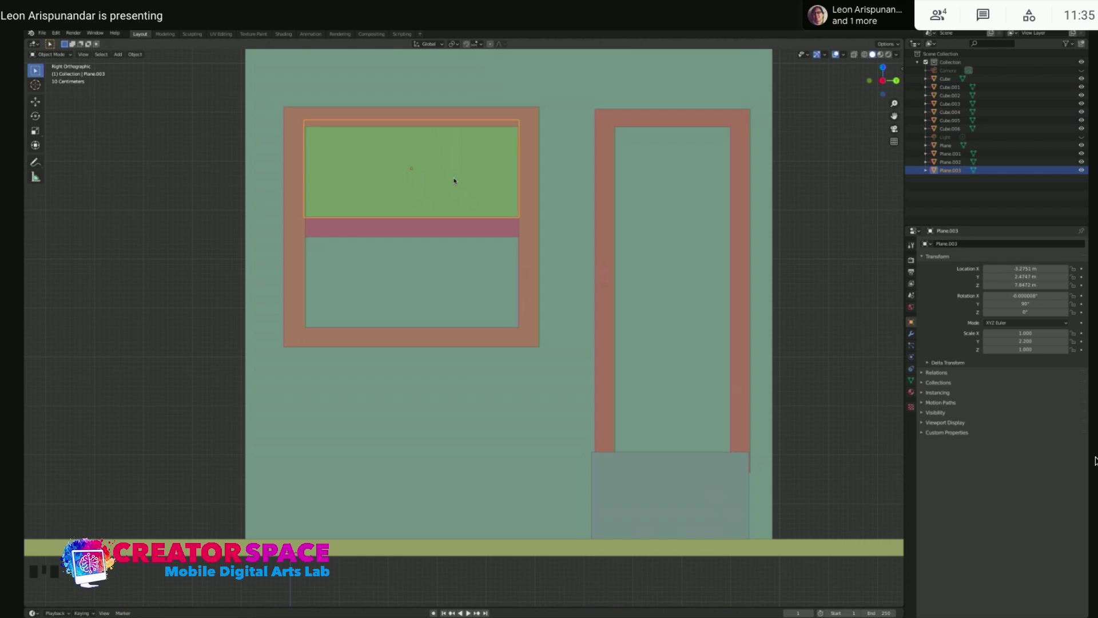
pyautogui.click(454, 180)
pyautogui.click(454, 180)
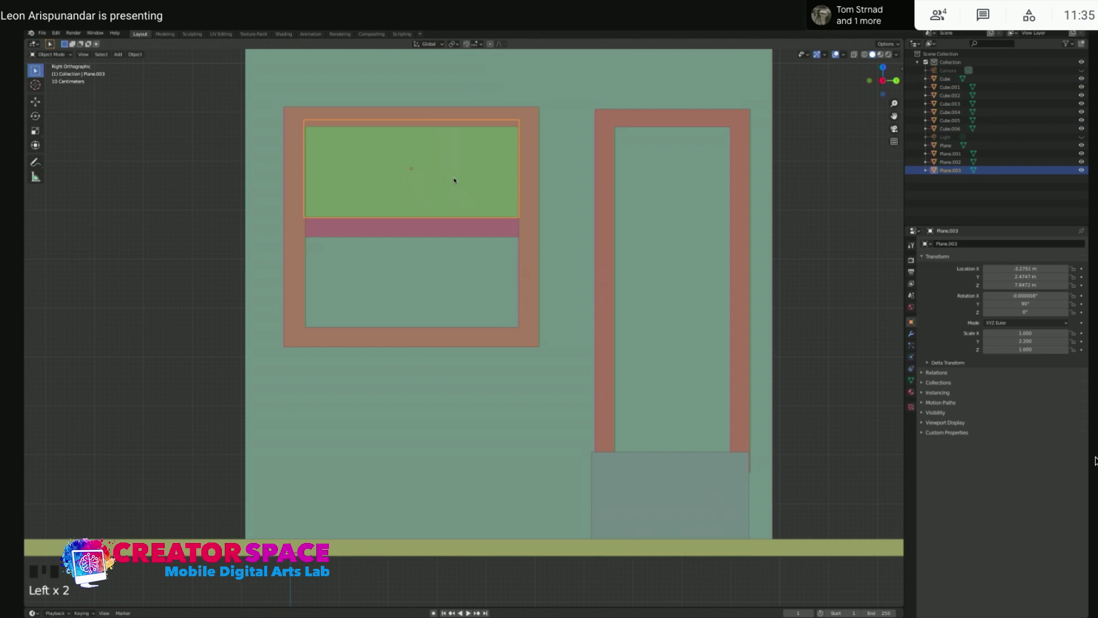
pyautogui.press('g')
pyautogui.press('z')
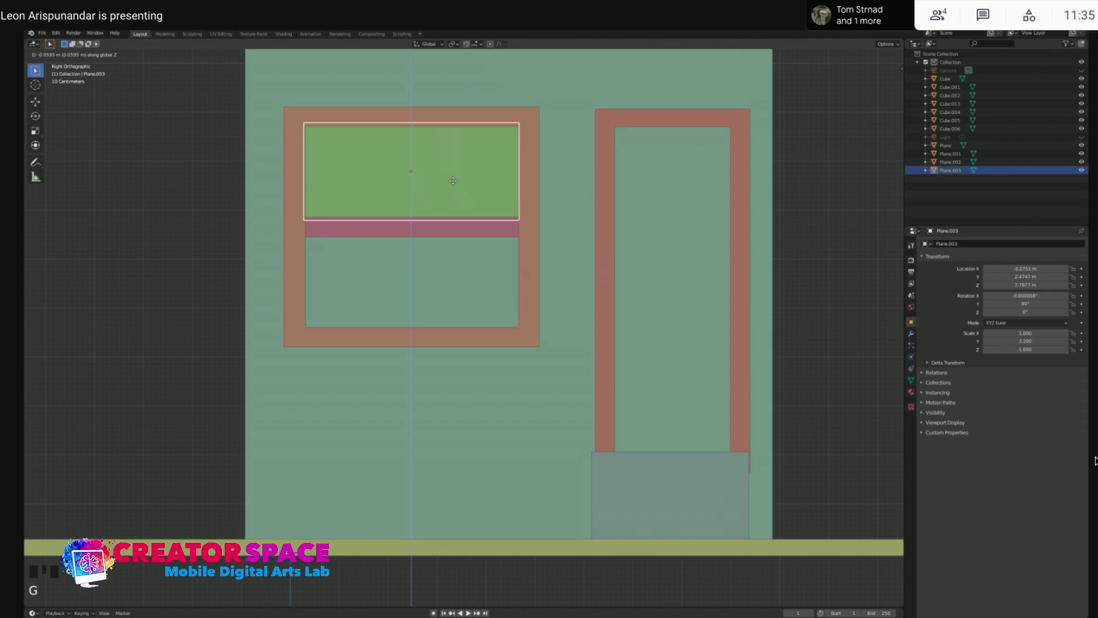
pyautogui.click(453, 183)
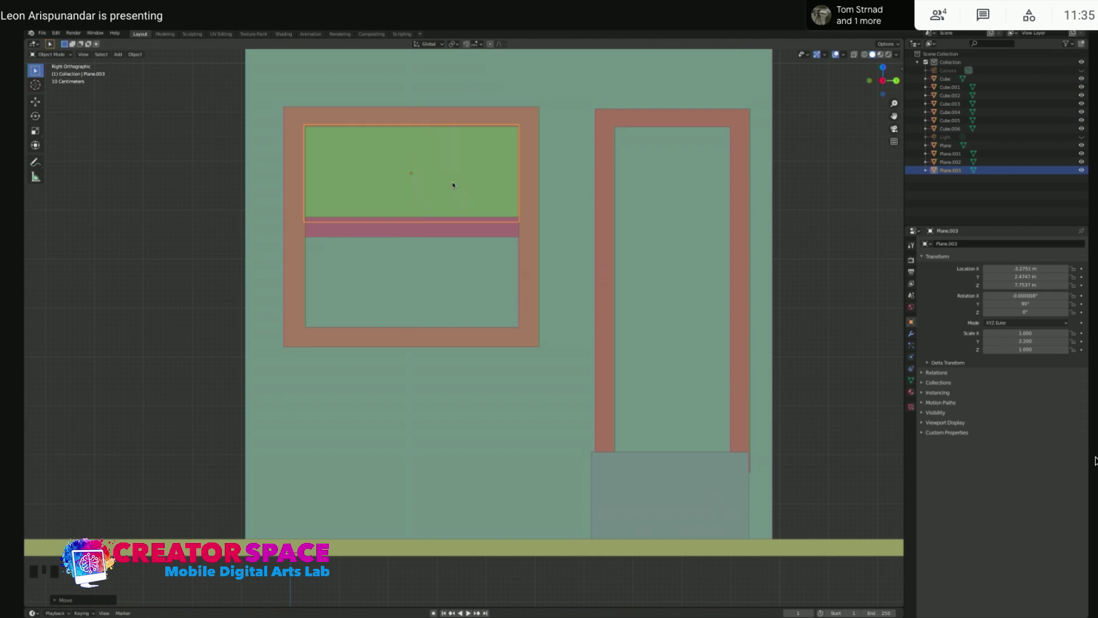
# Duplicate the glass plane about 2.2 m down along Z into the ground-floor window's lower opening
pyautogui.click(453, 184)
pyautogui.click(454, 184)
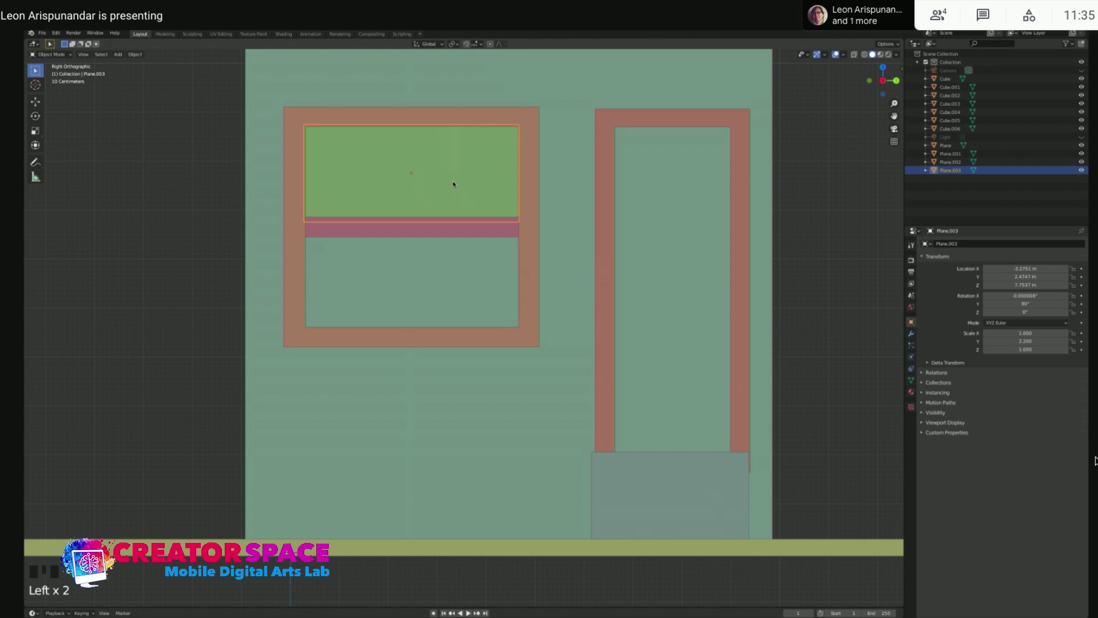
pyautogui.hotkey('shift', 'd')
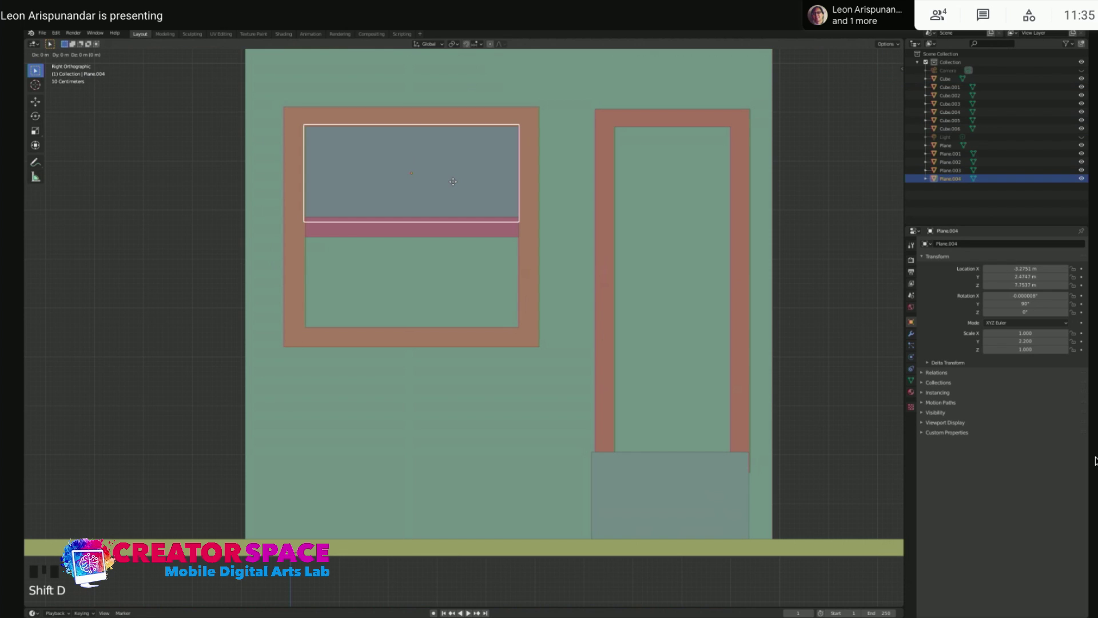
pyautogui.press('z')
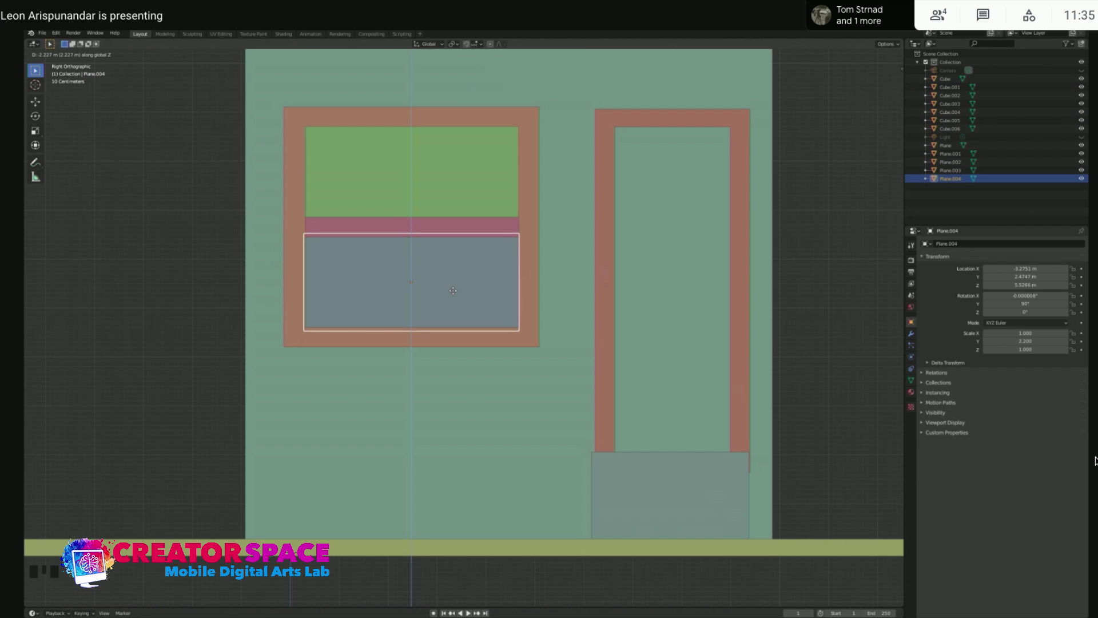
pyautogui.click(453, 290)
# Duplicate both glass planes and the crossbar together about 6.06 m up along Z into the large upper-floor window
pyautogui.moveTo(436, 201); pyautogui.dragTo(472, 188, button='middle')
pyautogui.click(216, 181)
pyautogui.scroll(-2, 452, 197)
pyautogui.click(450, 201)
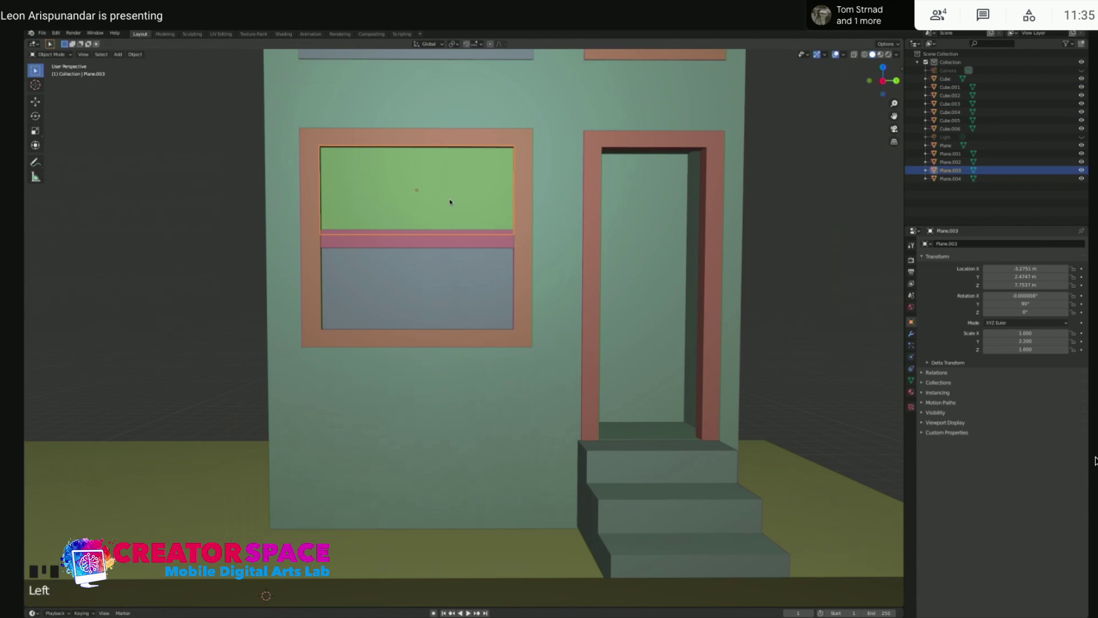
pyautogui.keyDown('shift'); pyautogui.click(458, 245); pyautogui.keyUp('shift')
pyautogui.keyDown('shift'); pyautogui.click(458, 284); pyautogui.keyUp('shift')
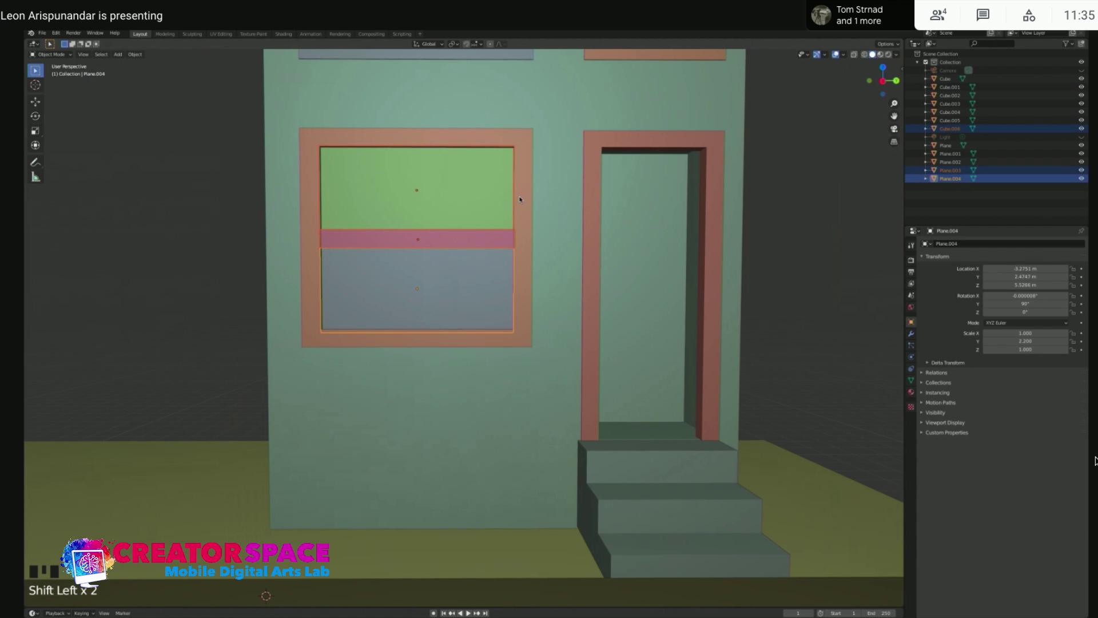
pyautogui.press('KP_3')
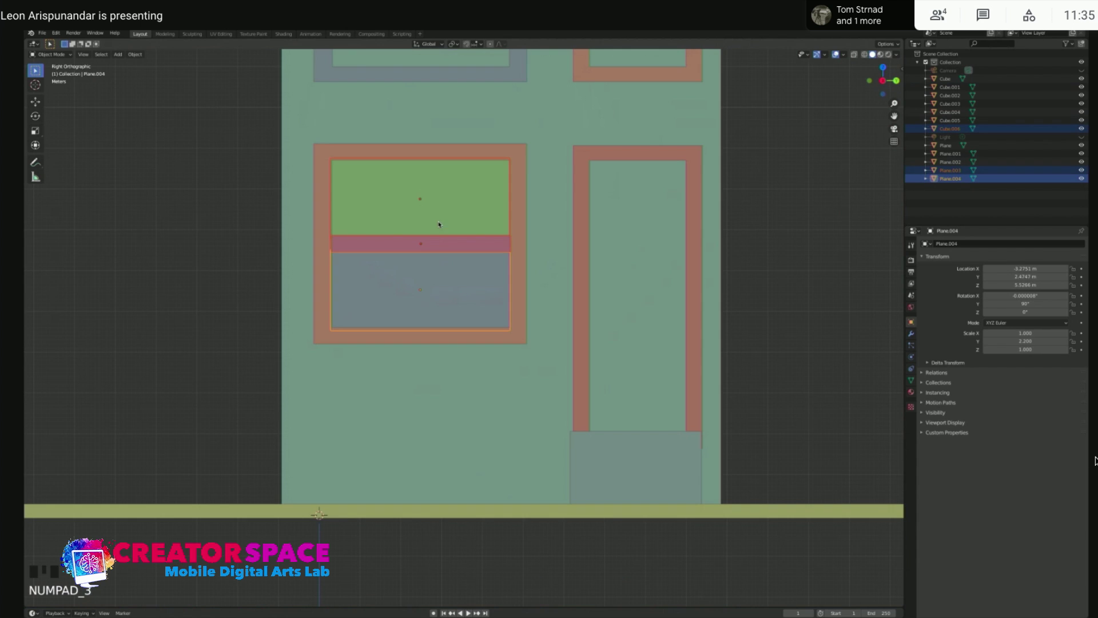
pyautogui.scroll(-1, 447, 221)
pyautogui.keyDown('shift'); pyautogui.moveTo(472, 159); pyautogui.dragTo(462, 251, button='middle'); pyautogui.keyUp('shift')
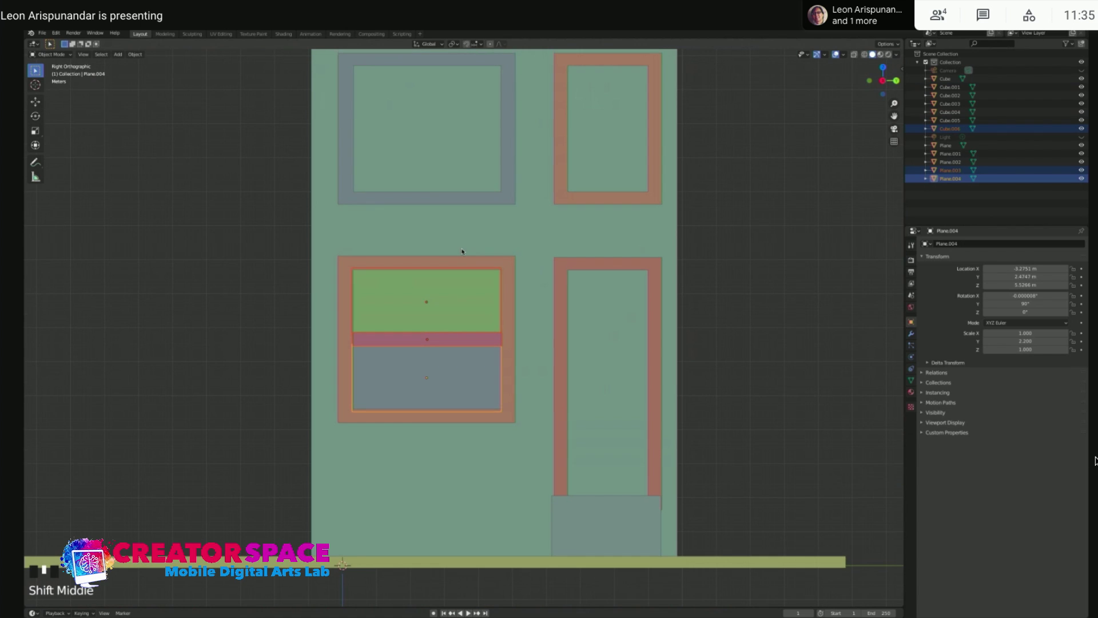
pyautogui.hotkey('shift', 'd')
pyautogui.press('z')
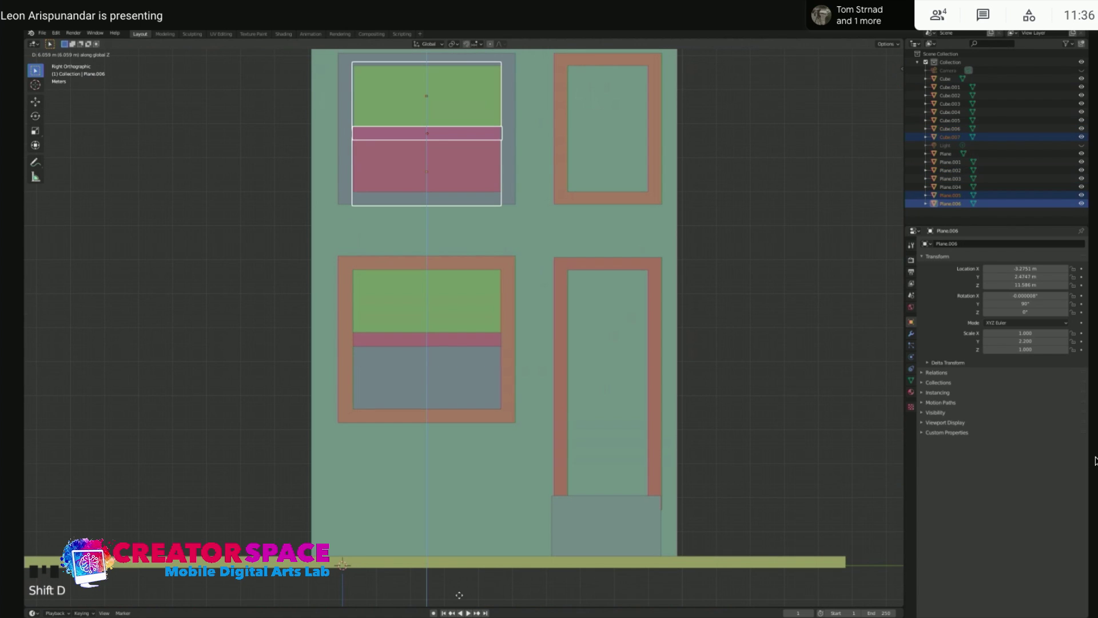
pyautogui.click(458, 594)
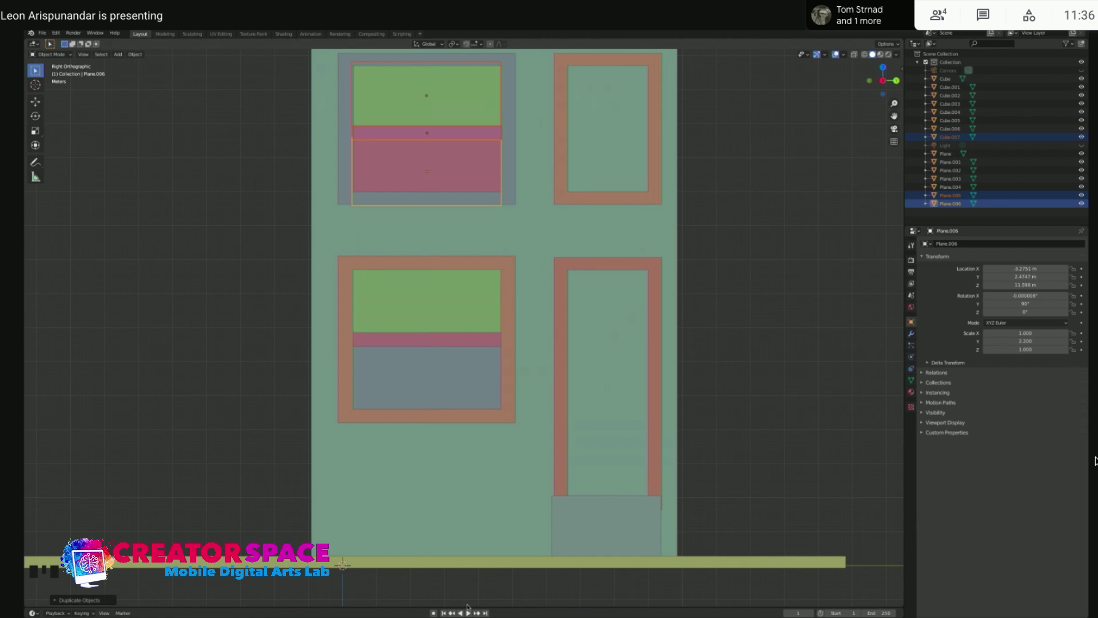
# Raise the duplicated panes and crossbar slightly along Z, and scale them to about 0.94 along Z to fit the large upper-floor window
pyautogui.click(467, 606)
pyautogui.hotkey('ctrl', 'z')
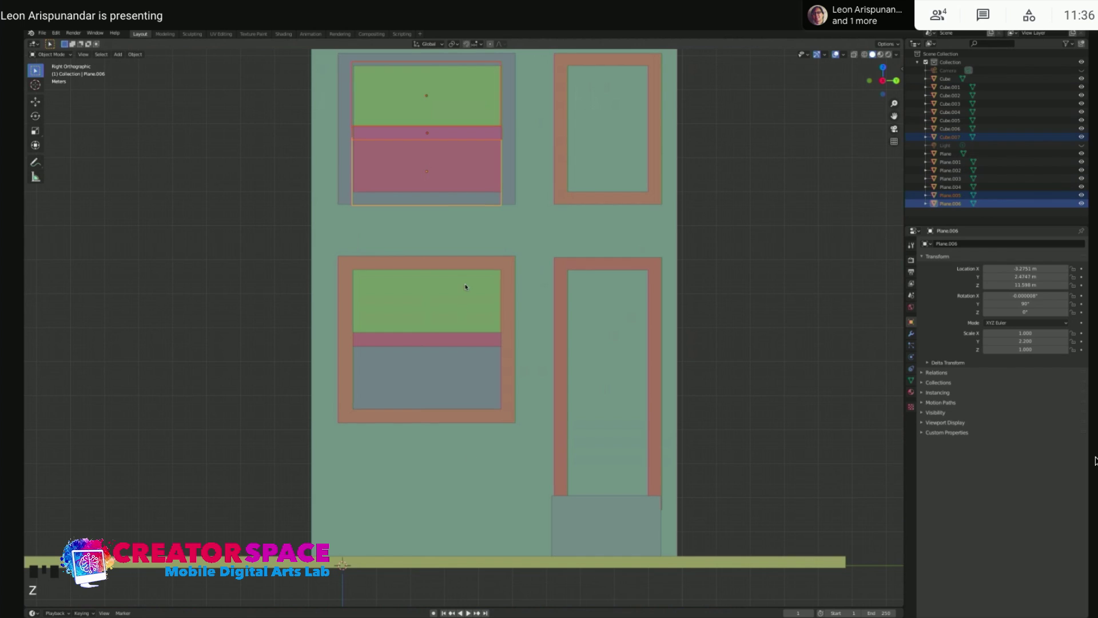
pyautogui.press('g')
pyautogui.press('z')
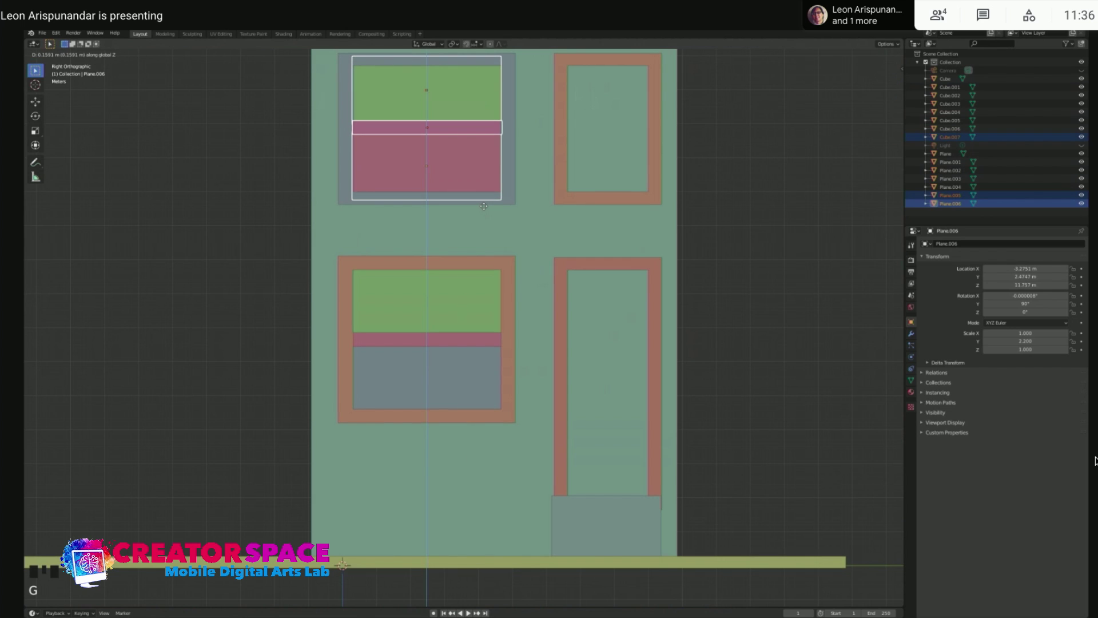
pyautogui.click(482, 199)
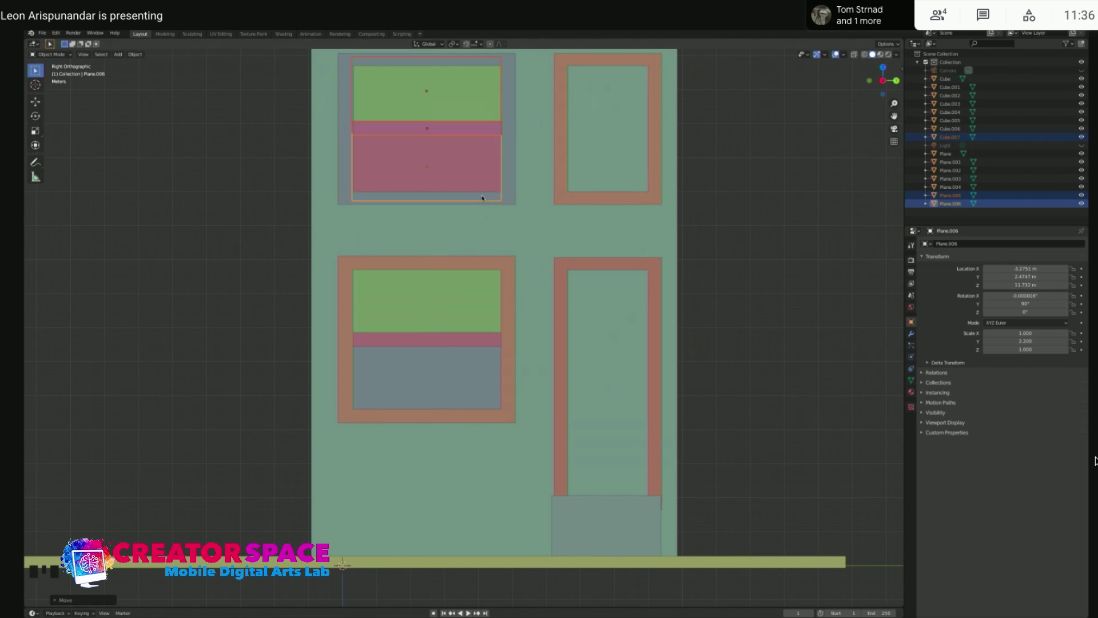
pyautogui.press('s')
pyautogui.press('z')
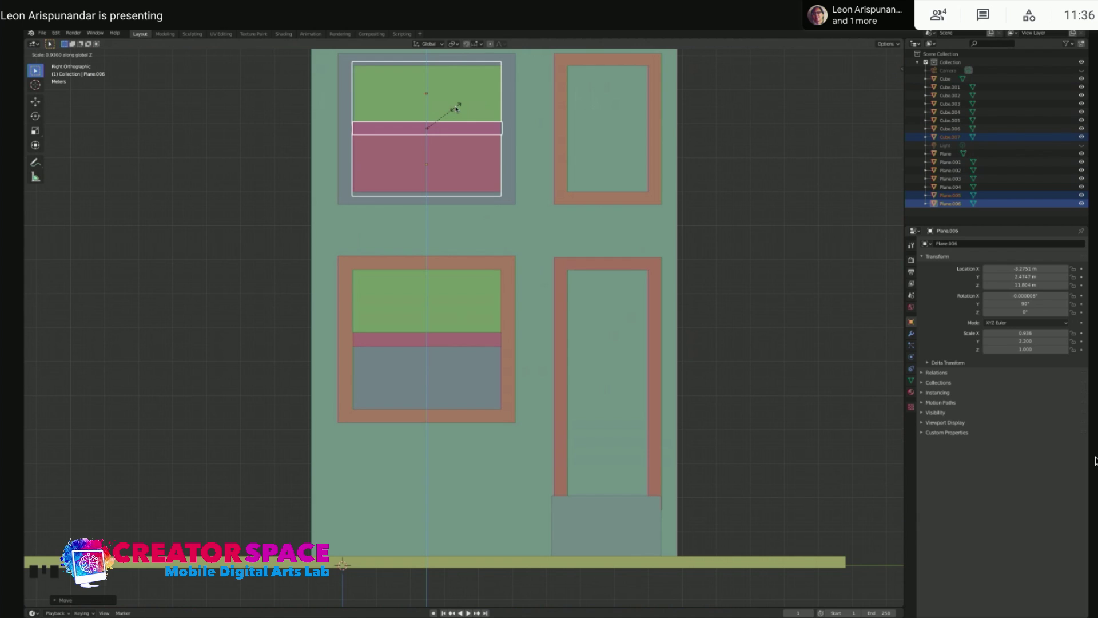
pyautogui.click(455, 107)
# Duplicate the large upper-floor window's crossbar along Y to about 7.88 m, across the narrow upper-floor window
pyautogui.click(709, 240)
pyautogui.click(440, 128)
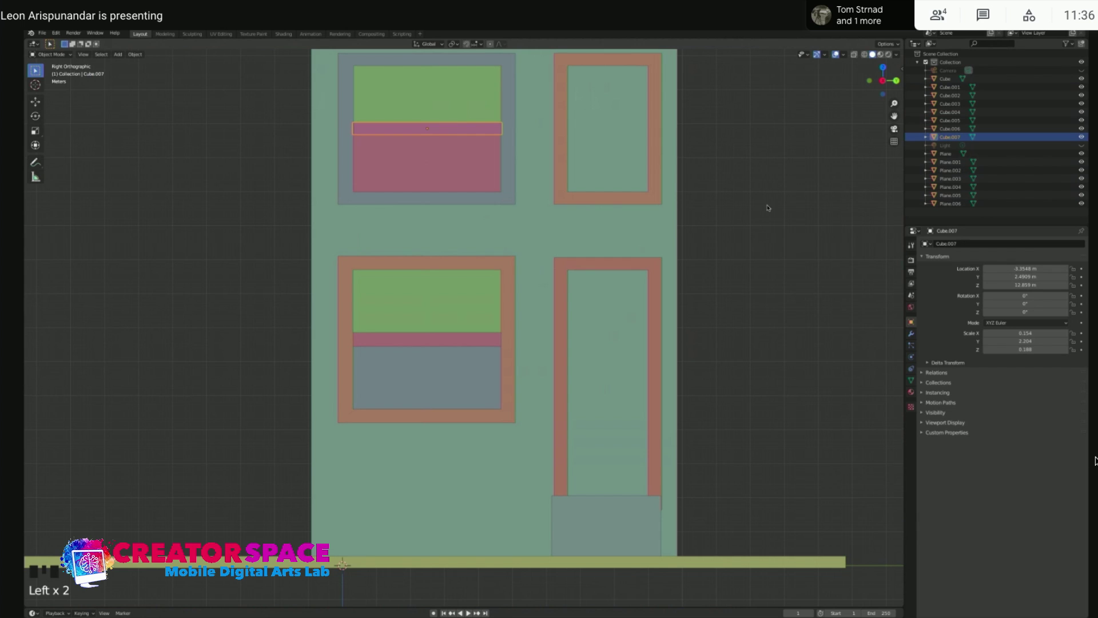
pyautogui.press('Left')
pyautogui.press('Left')
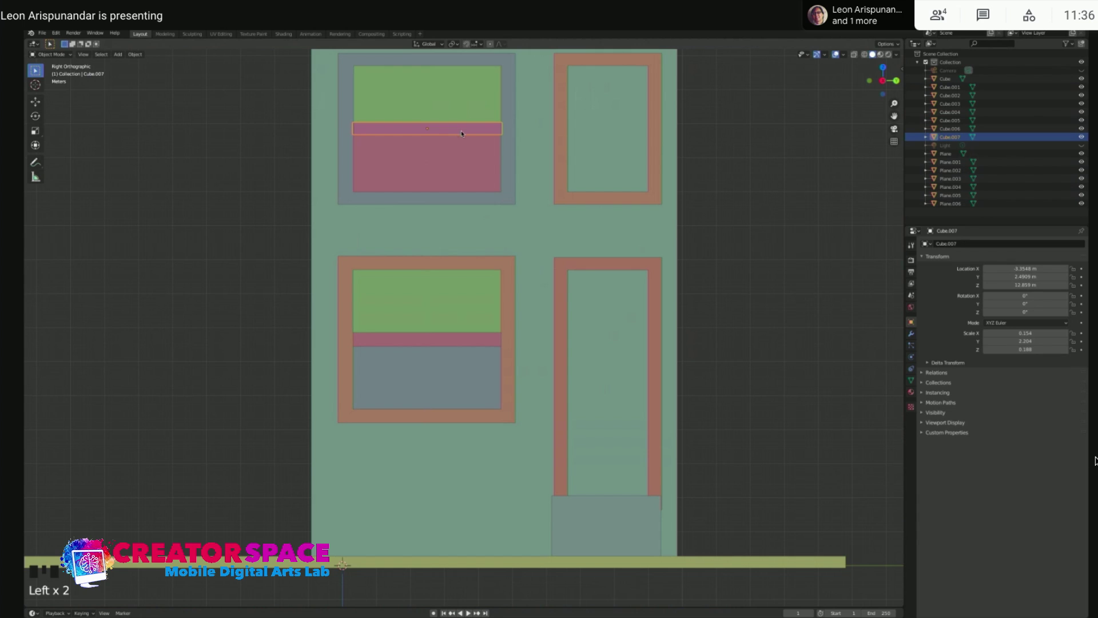
pyautogui.hotkey('shift', 'd')
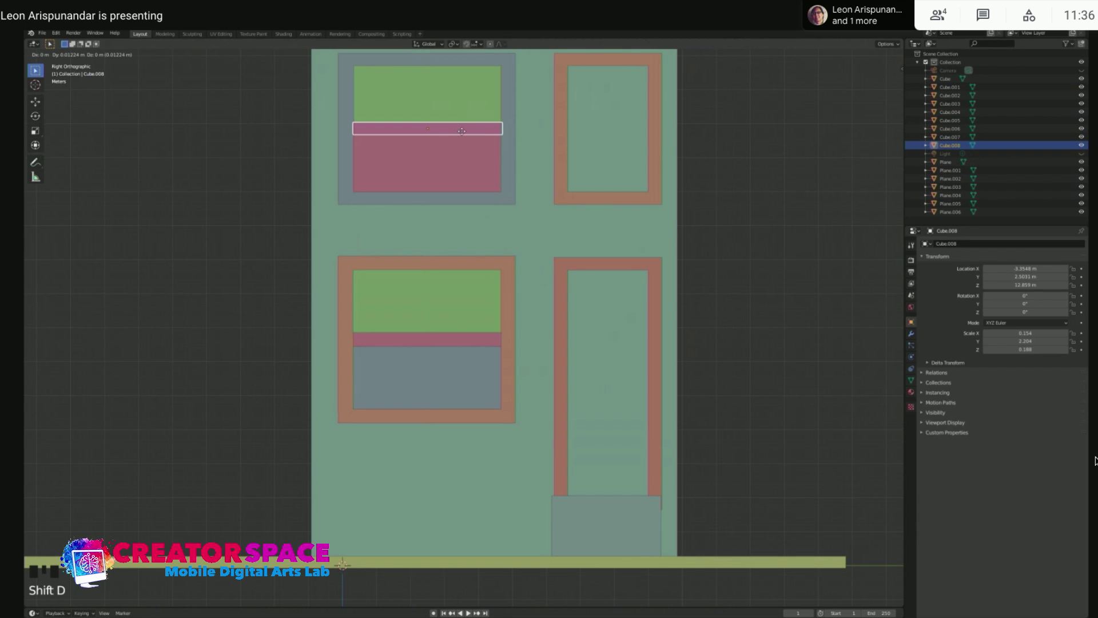
pyautogui.press('y')
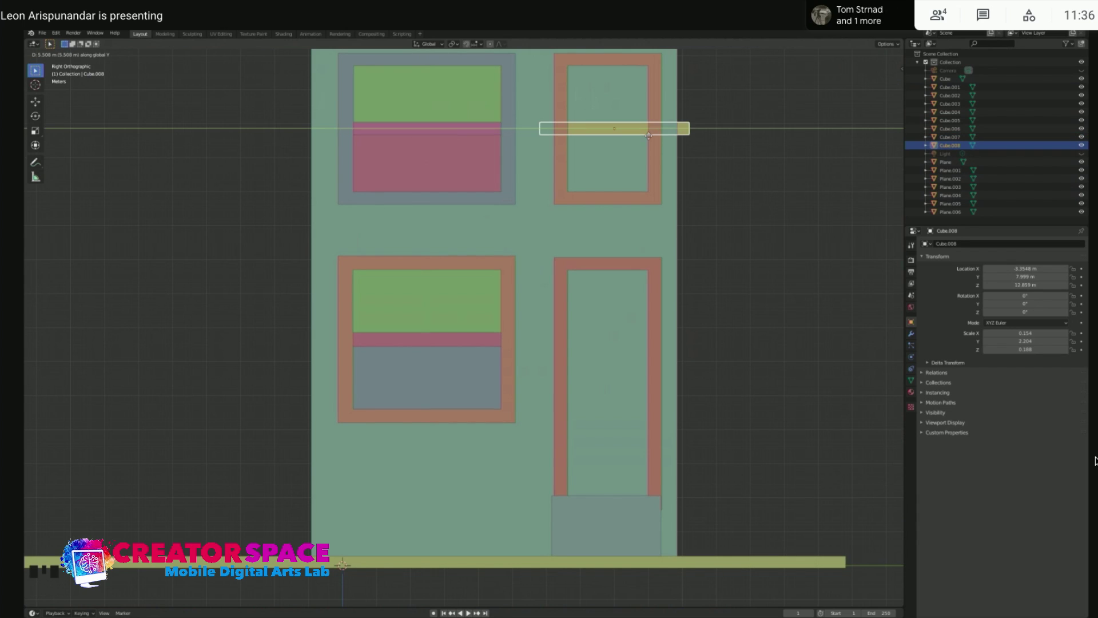
pyautogui.click(650, 142)
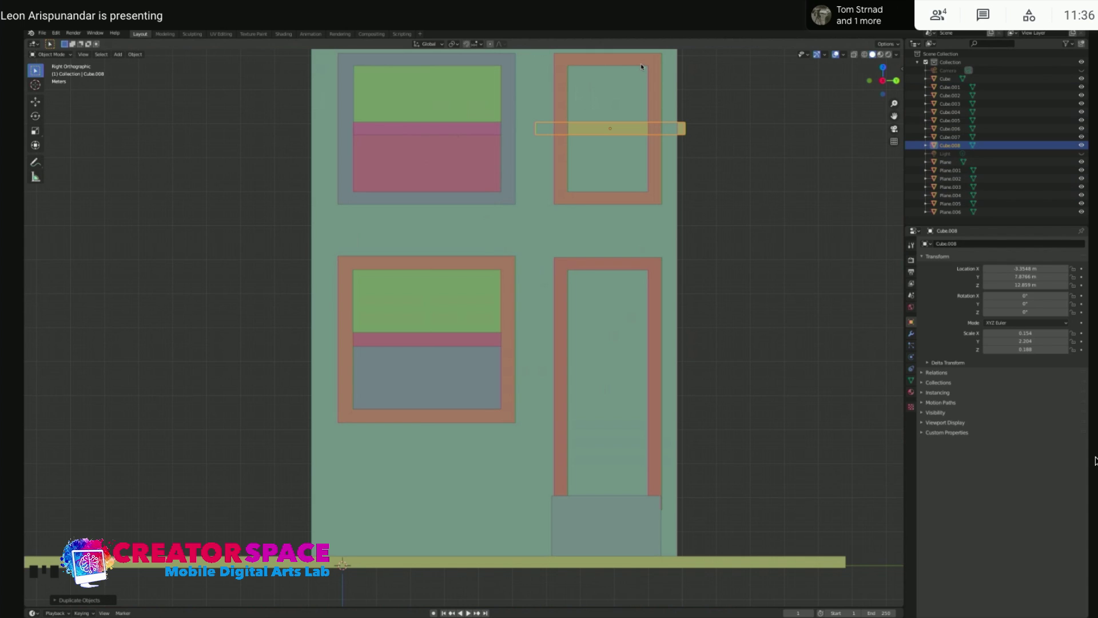
# Scale the narrow upper-floor window's crossbar along Y to a scale of about 1.37, fitting it to the frame
pyautogui.click(634, 131)
pyautogui.click(634, 131)
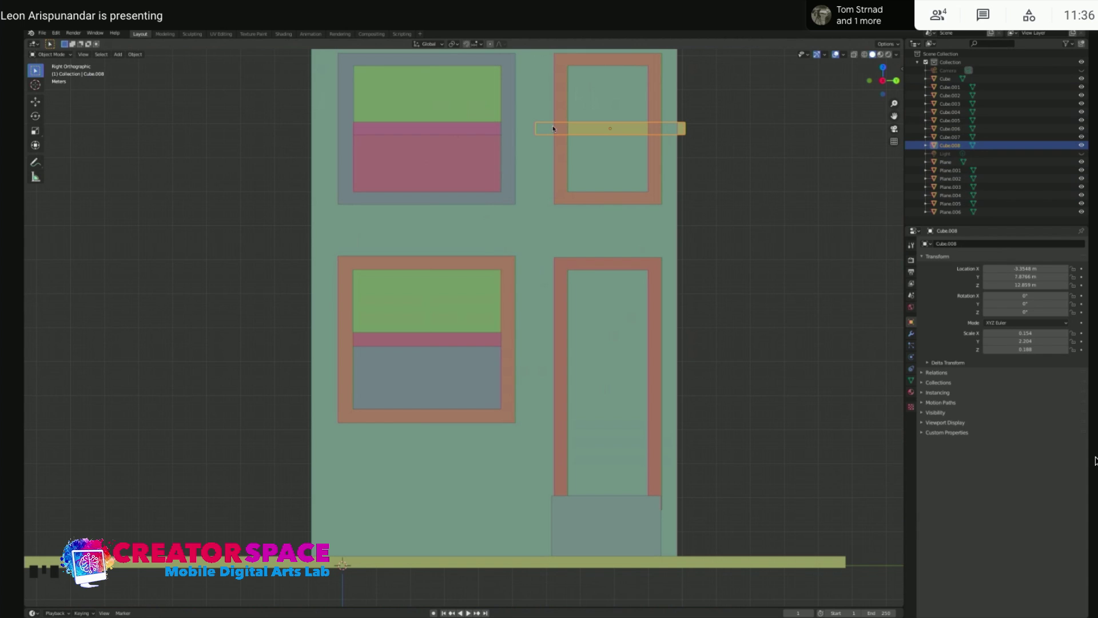
pyautogui.click(421, 129)
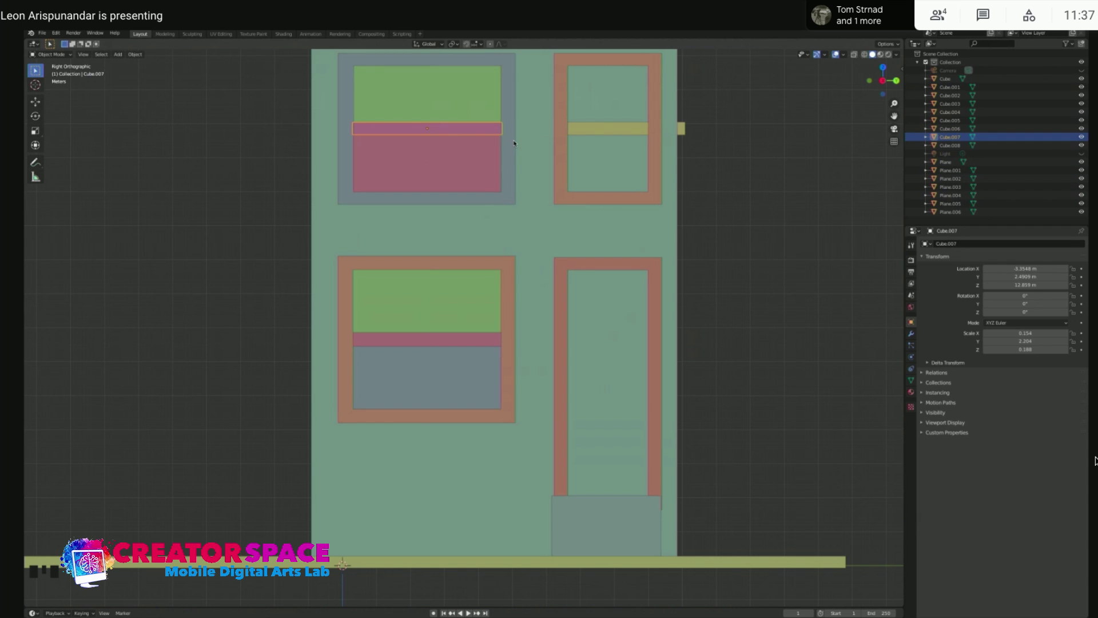
pyautogui.click(627, 131)
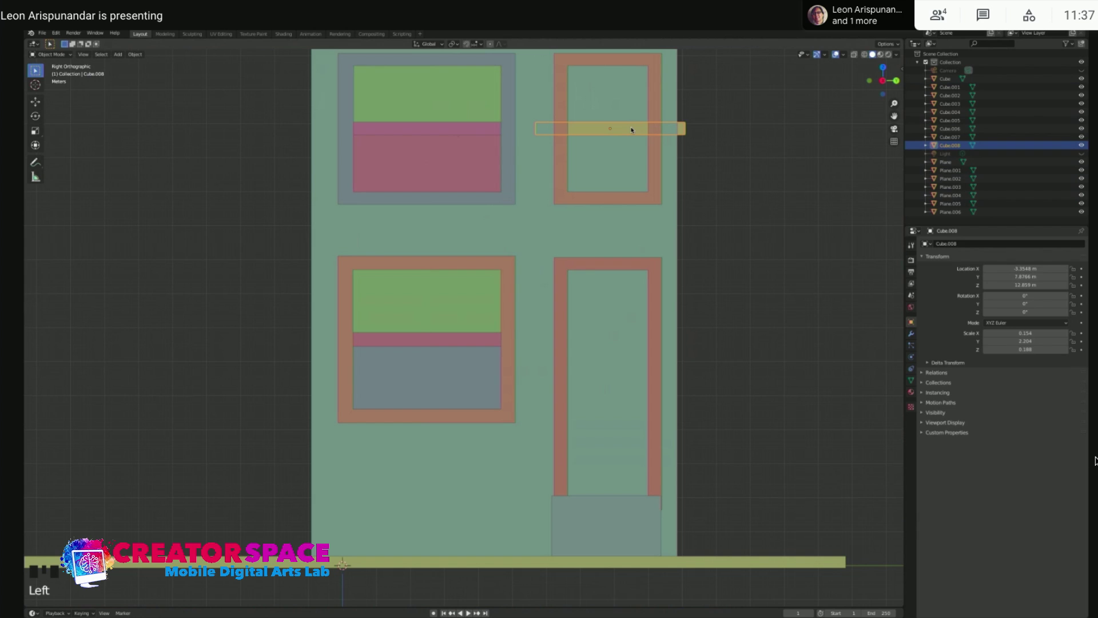
pyautogui.press('s')
pyautogui.press('y')
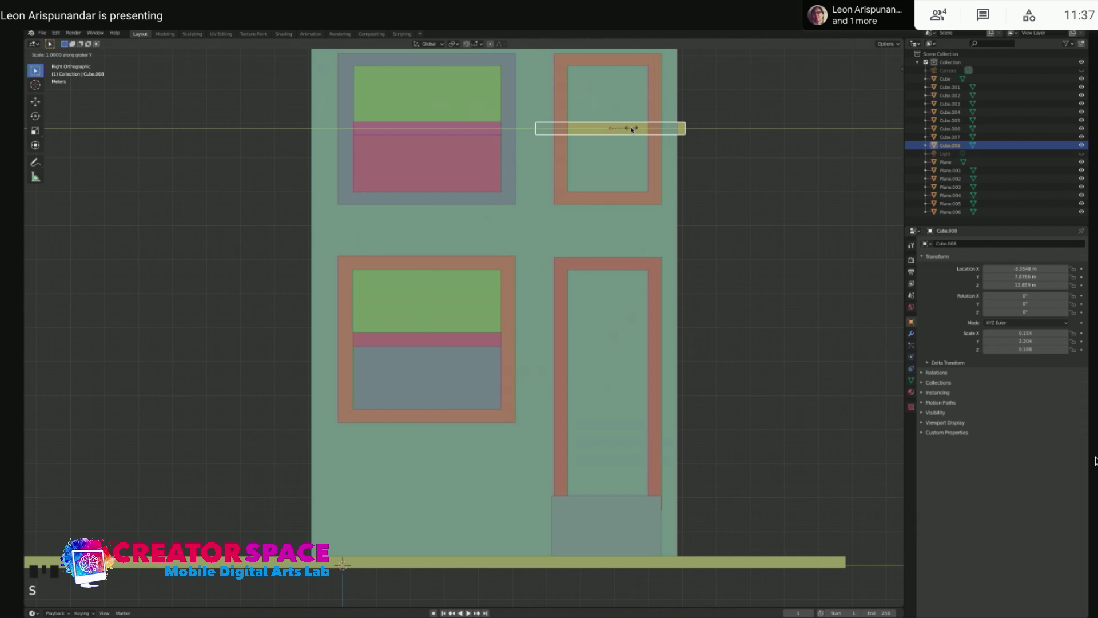
pyautogui.click(623, 130)
# Duplicate both glass panes of the large upper-floor window about 5.5 m along Y into the narrow upper-floor window
pyautogui.click(471, 93)
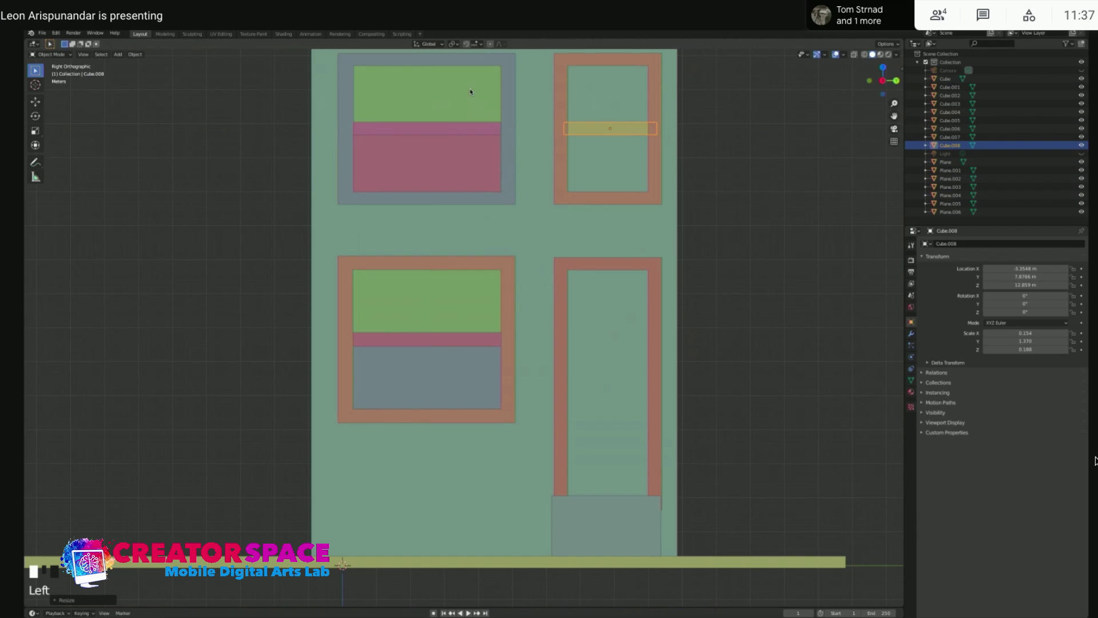
pyautogui.keyDown('shift'); pyautogui.click(455, 174); pyautogui.keyUp('shift')
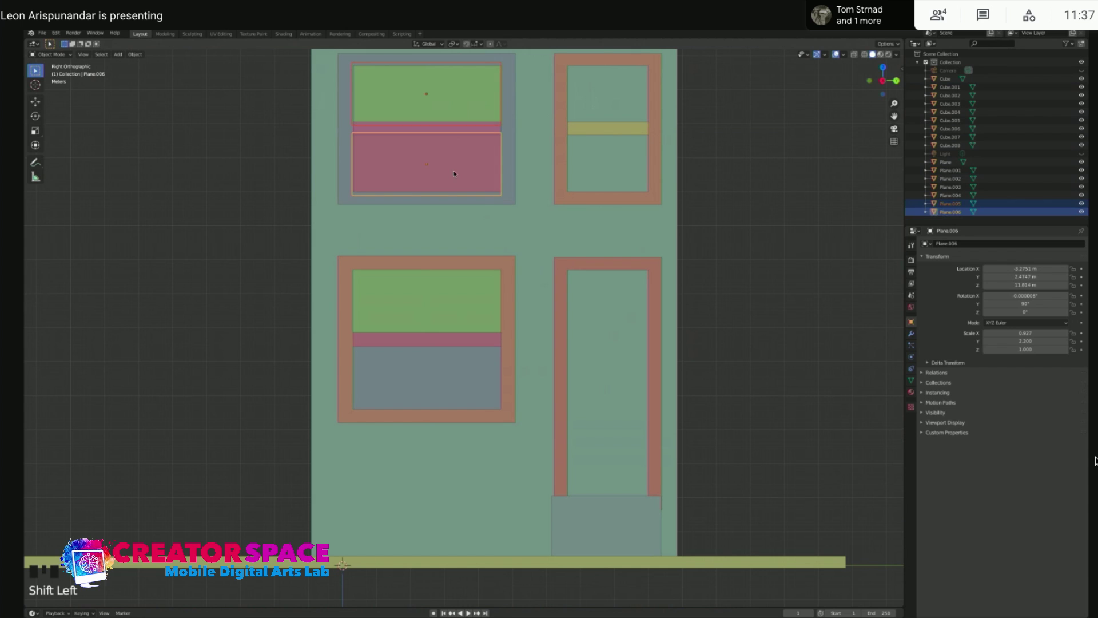
pyautogui.hotkey('shift', 'd')
pyautogui.hotkey('ctrl', 'z')
pyautogui.hotkey('ctrl', 'z')
pyautogui.keyDown('shift'); pyautogui.click(468, 178); pyautogui.keyUp('shift')
pyautogui.hotkey('shift', 'd')
pyautogui.press('y')
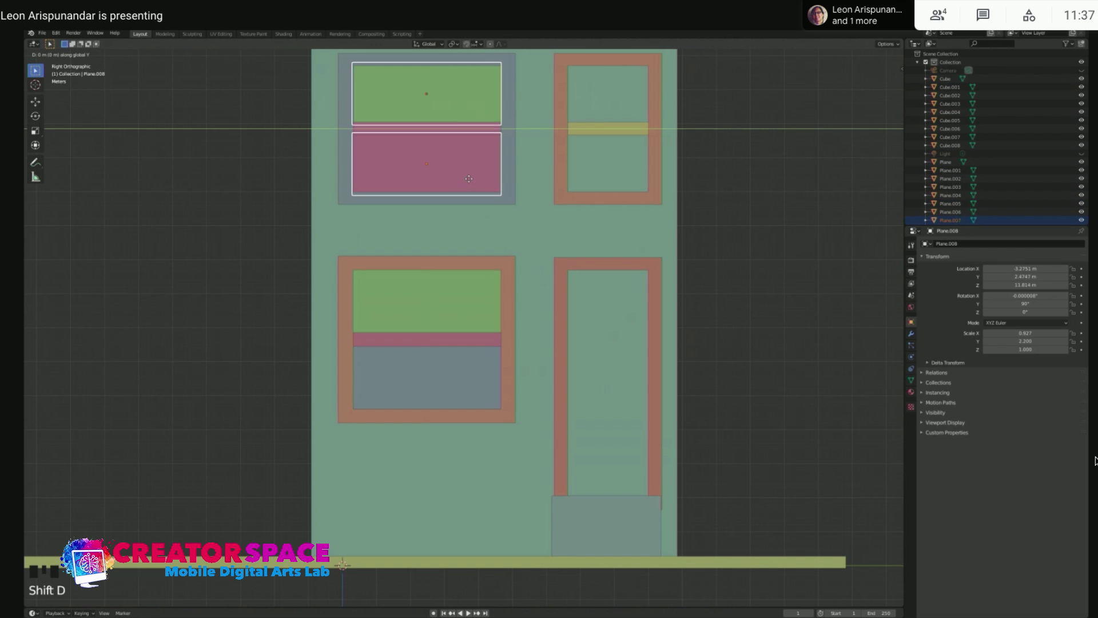
pyautogui.click(656, 181)
# Scale the duplicated panes to about 0.61 along Y and shift them to about 7.80 m along Y, centring them in the narrow window
pyautogui.press('s')
pyautogui.press('y')
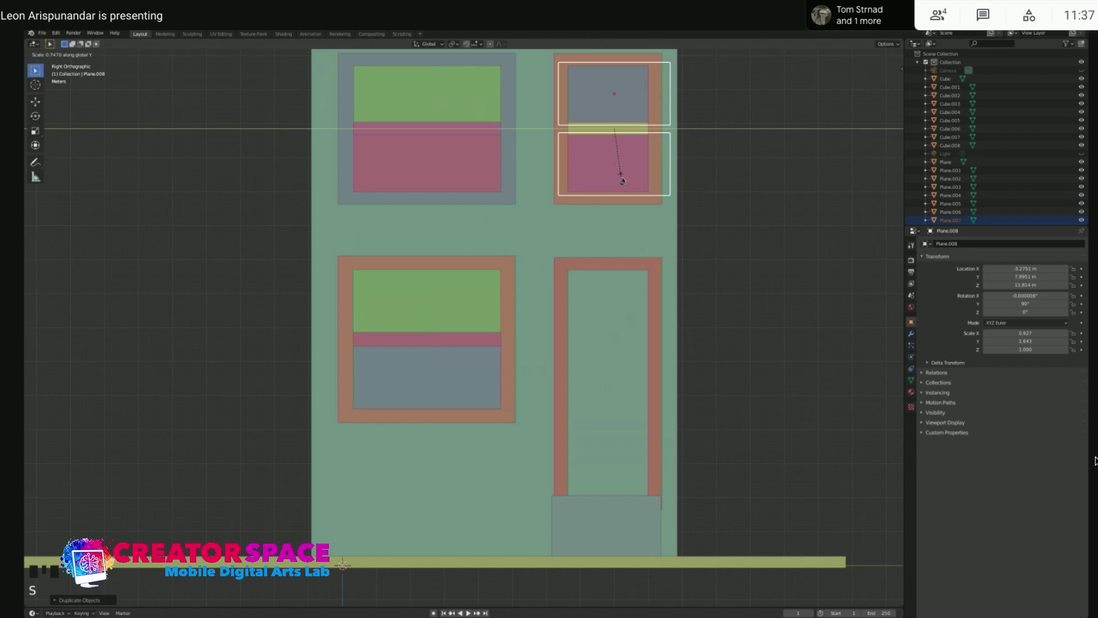
pyautogui.click(624, 170)
pyautogui.press('g')
pyautogui.press('y')
pyautogui.click(617, 170)
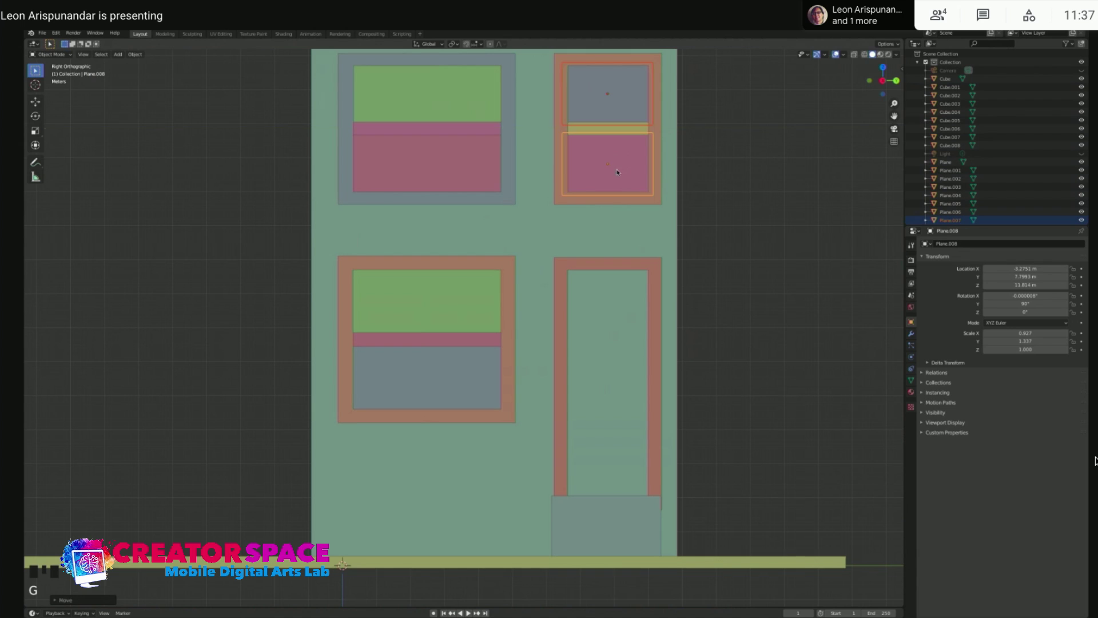
pyautogui.click(715, 173)
# Try rotating the large upper-floor window's crossbar and both glass panes together by 90°
pyautogui.click(417, 132)
pyautogui.keyDown('shift'); pyautogui.click(421, 166); pyautogui.keyUp('shift')
pyautogui.keyDown('shift'); pyautogui.click(440, 103); pyautogui.keyUp('shift')
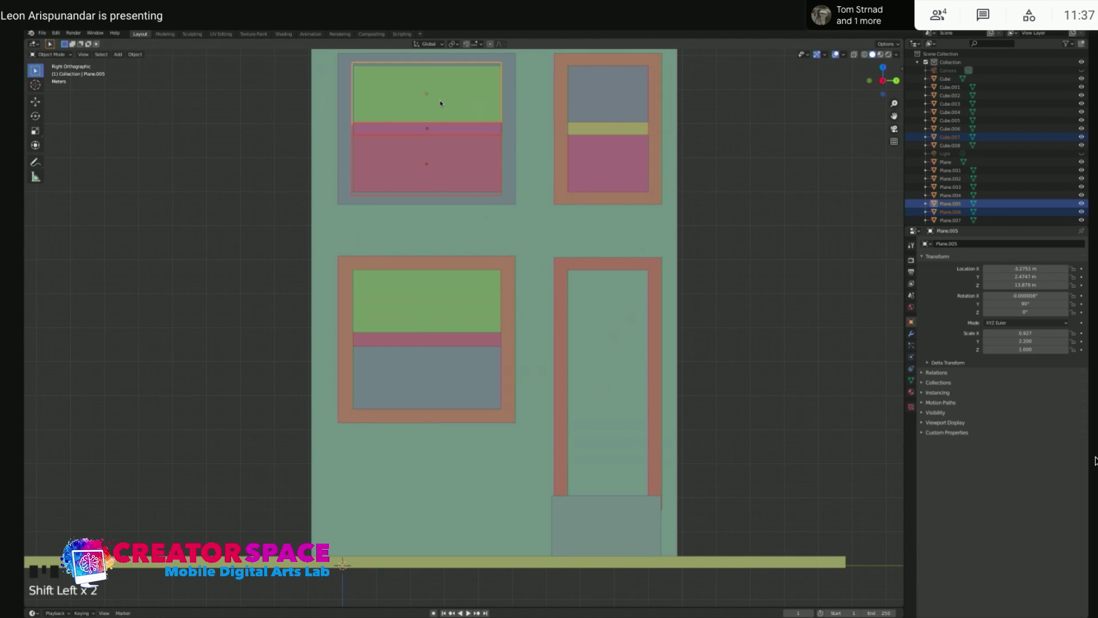
pyautogui.write('r90')
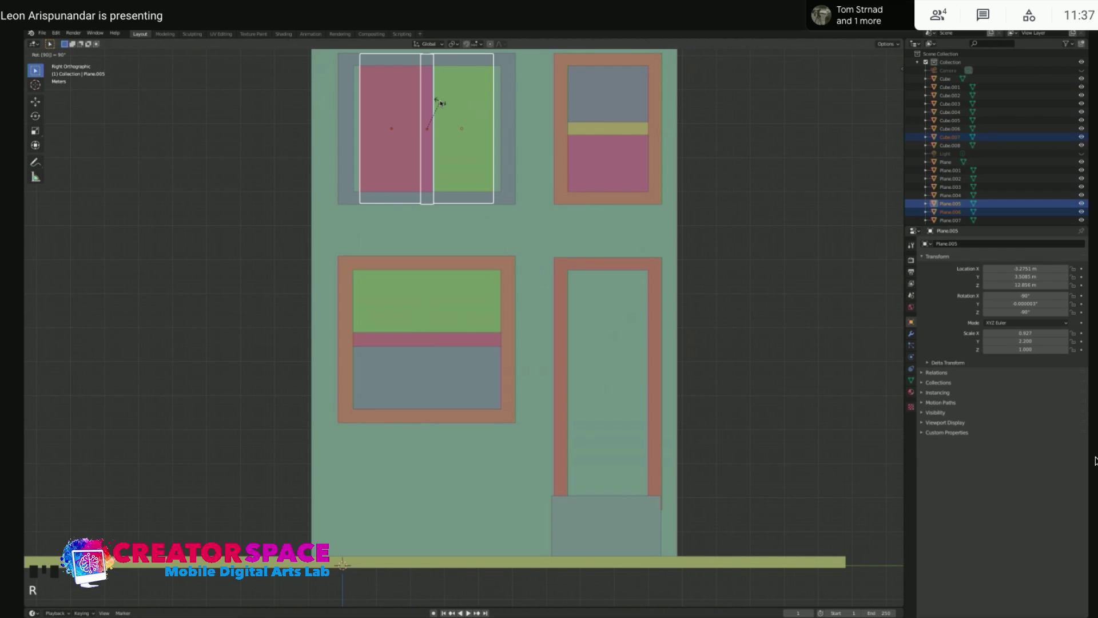
pyautogui.press('Return')
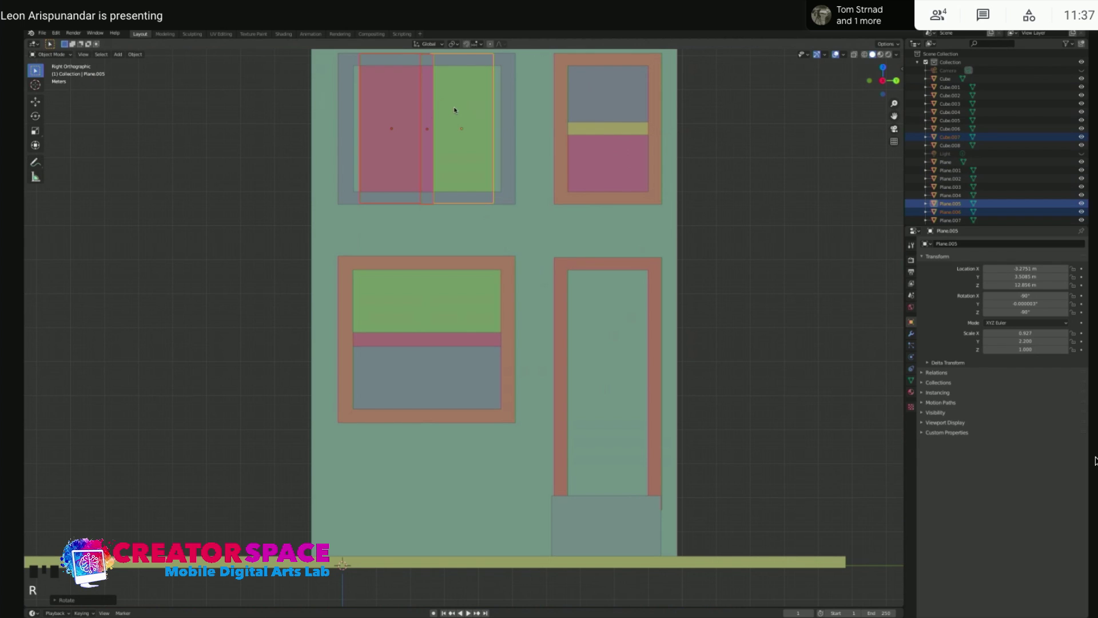
# Try scaling the rotated upper-floor panes and crossbar to about 1.18 along Y and 0.92 along Z to fit the frame
pyautogui.press('s')
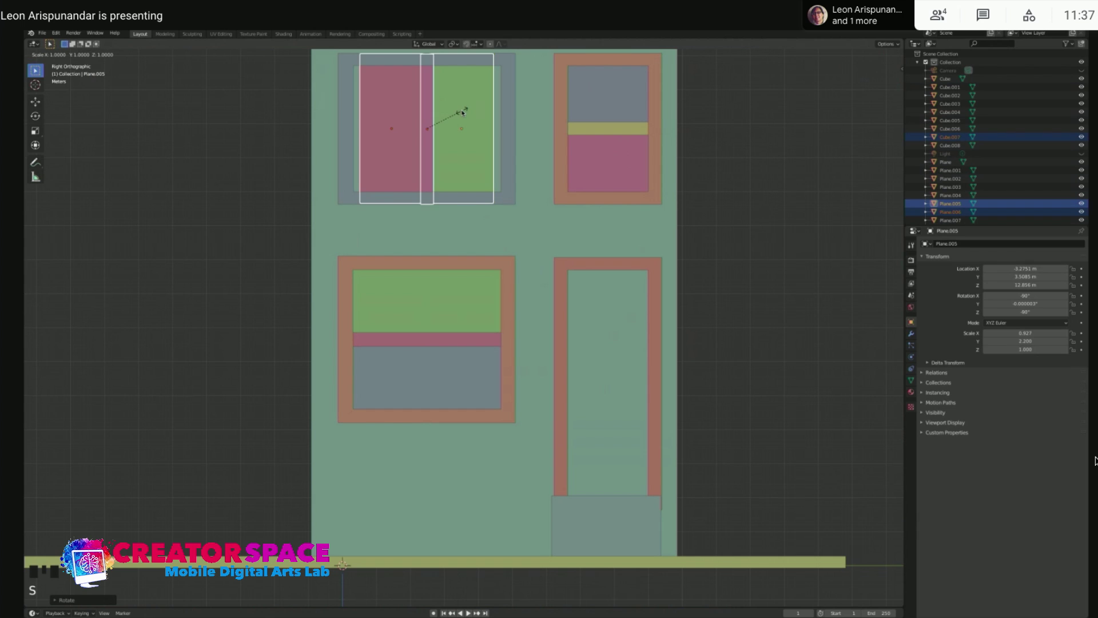
pyautogui.press('y')
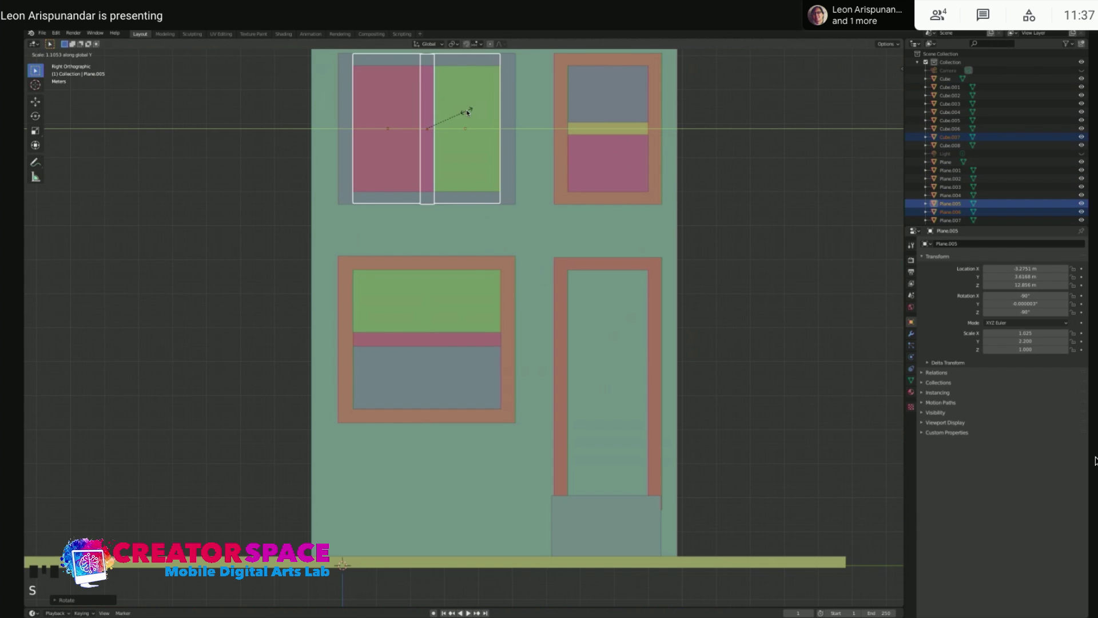
pyautogui.press('s')
pyautogui.press('z')
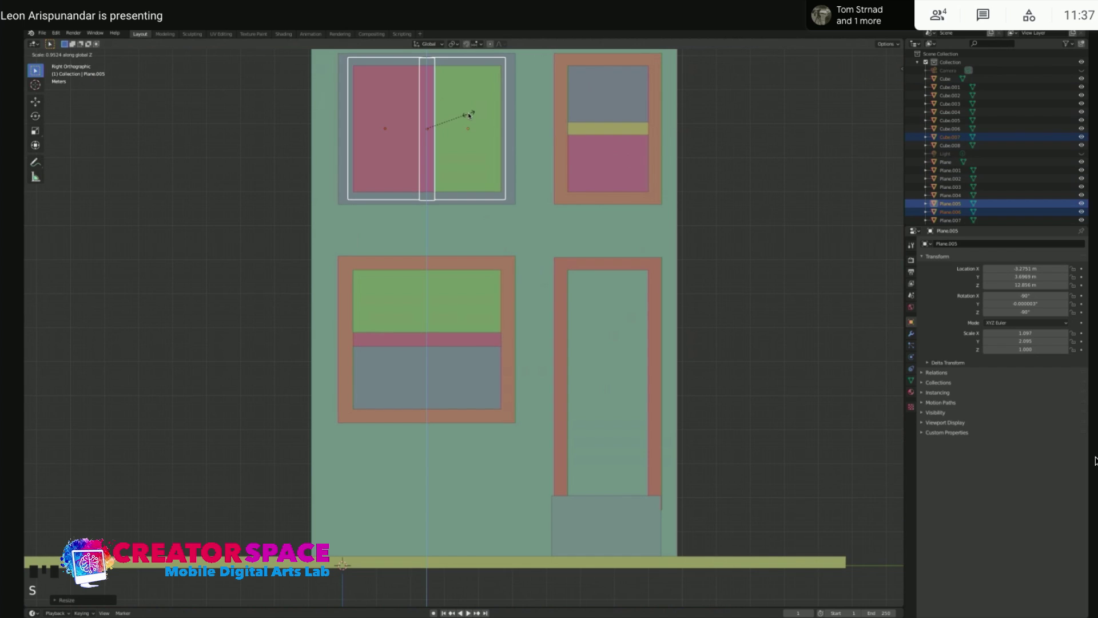
pyautogui.click(468, 115)
pyautogui.click(742, 148)
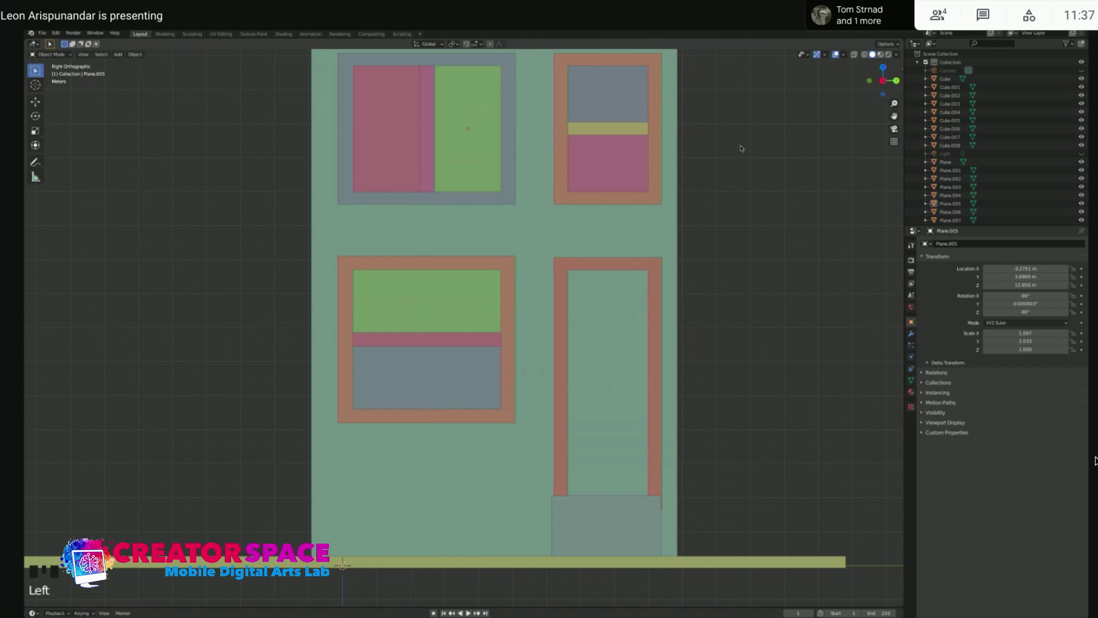
# Try rotating the ground-floor window's crossbar and both glass panes together by 90°
pyautogui.click(464, 320)
pyautogui.keyDown('shift'); pyautogui.click(460, 345); pyautogui.keyUp('shift')
pyautogui.keyDown('shift'); pyautogui.click(457, 369); pyautogui.keyUp('shift')
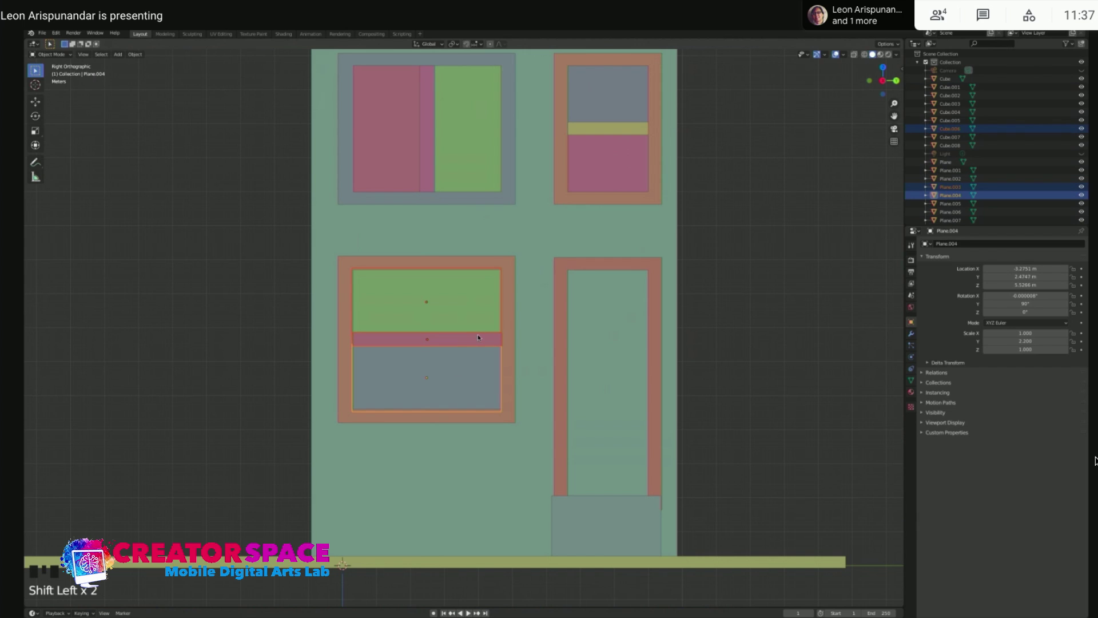
pyautogui.write('r90')
pyautogui.press('Return')
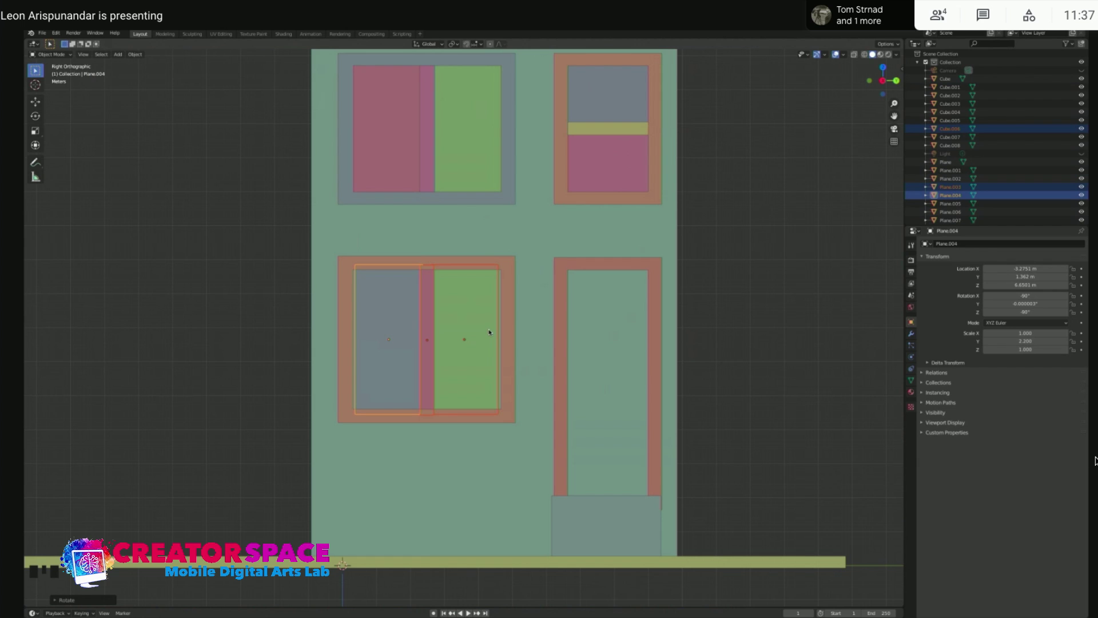
# Try scaling the rotated ground-floor panes and crossbar to about 1.08 along Y and 0.98 along Z to fit the frame
pyautogui.press('s')
pyautogui.press('y')
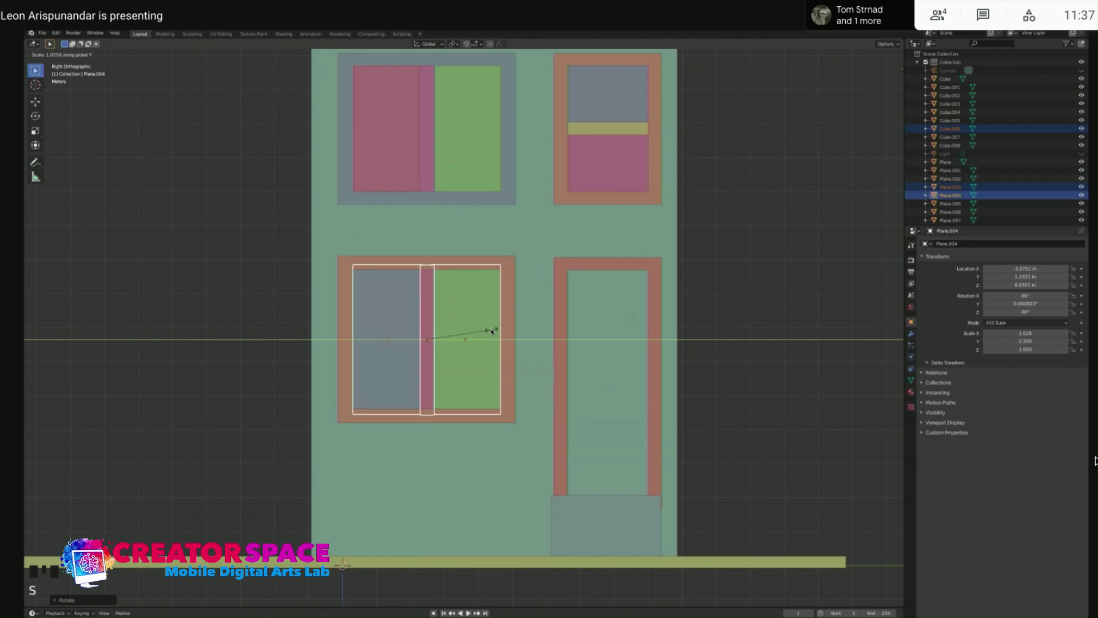
pyautogui.click(495, 332)
pyautogui.press('s')
pyautogui.press('z')
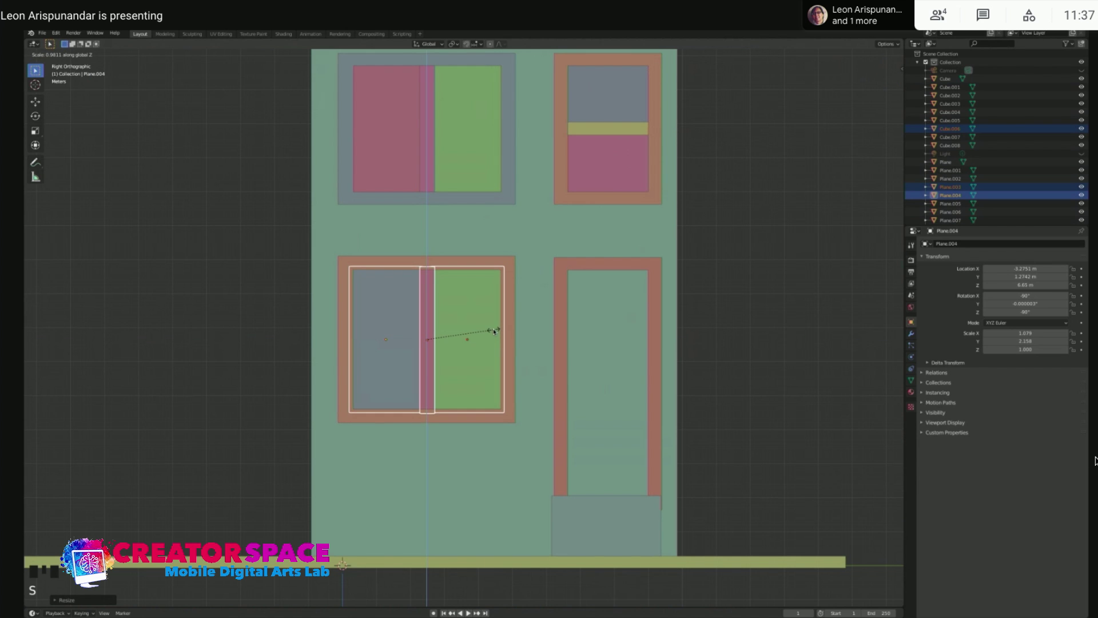
pyautogui.click(495, 331)
pyautogui.click(745, 295)
# Undo the 90° rotations and scalings of the panes and crossbars in both large windows
pyautogui.moveTo(736, 297)
pyautogui.mouseDown(button='middle')
pyautogui.moveTo(669, 311)
pyautogui.moveTo(726, 307)
pyautogui.mouseUp(button='middle')
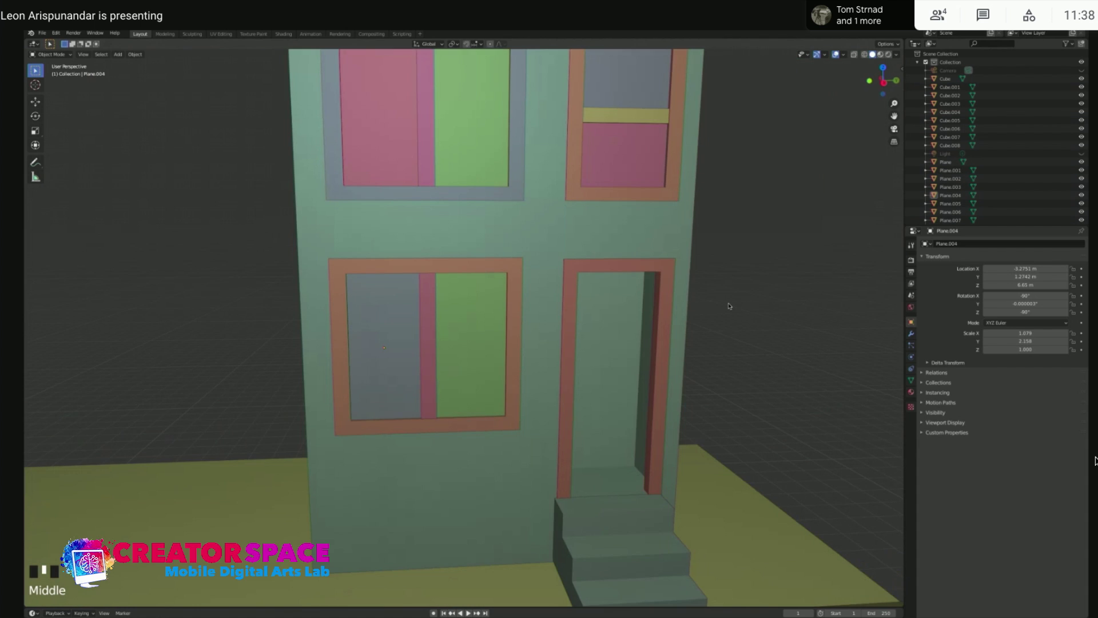
pyautogui.scroll(-3, 728, 307)
pyautogui.keyDown('shift'); pyautogui.moveTo(645, 272); pyautogui.dragTo(576, 279, button='middle'); pyautogui.keyUp('shift')
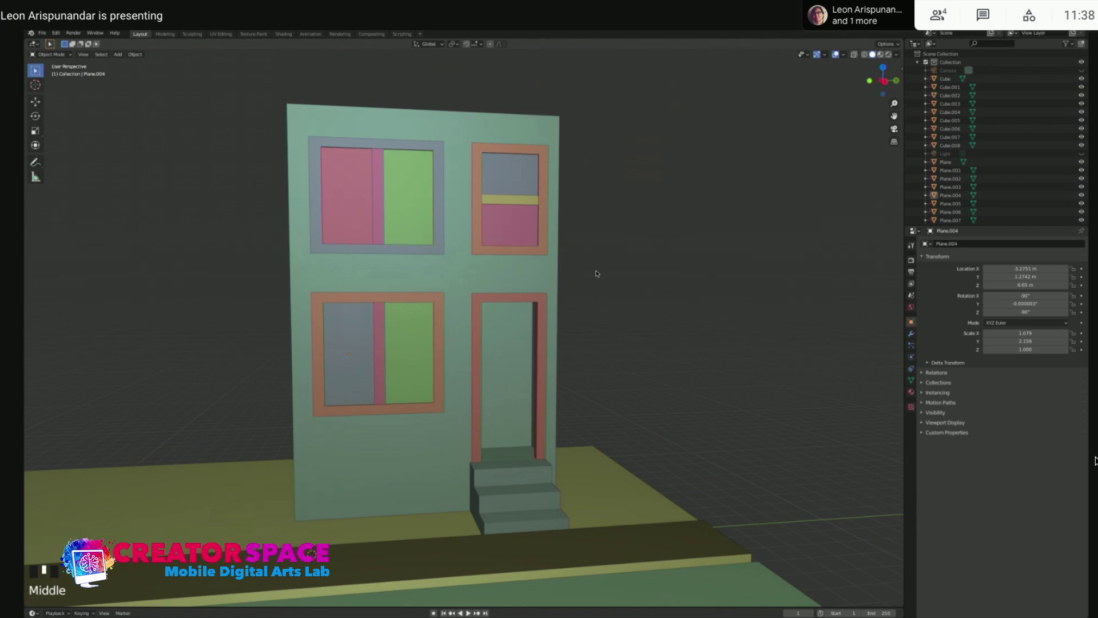
pyautogui.press('KP_3')
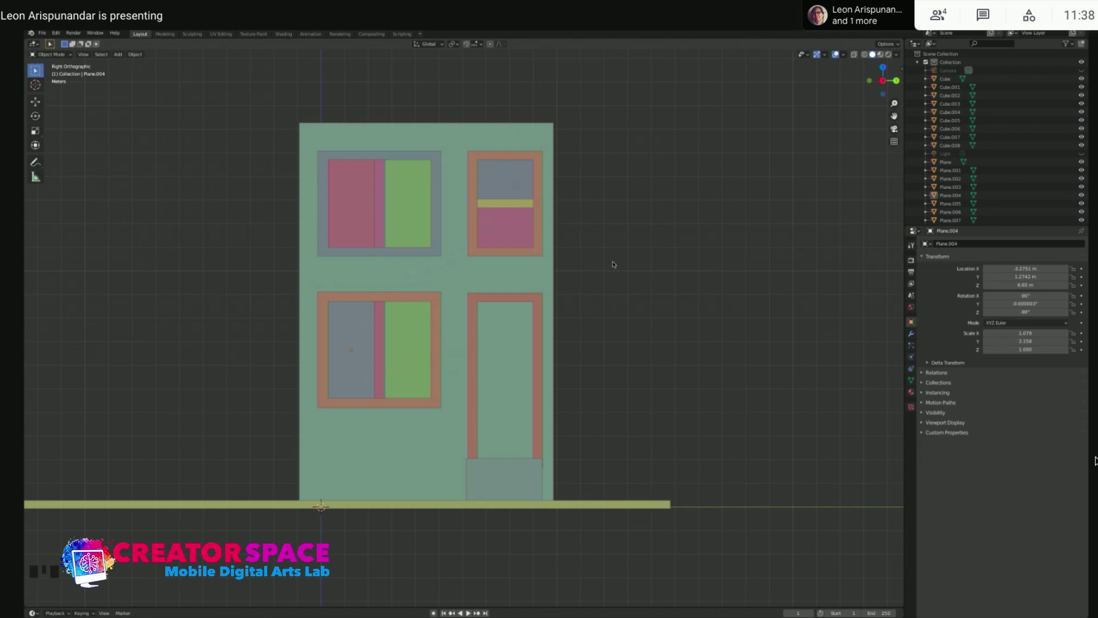
pyautogui.click(628, 247)
pyautogui.press('super+z')
pyautogui.press('super+z')
pyautogui.press('super+z')
pyautogui.press('super+z')
pyautogui.press('super+z')
pyautogui.press('super+z')
pyautogui.press('super+z')
pyautogui.press('super+z')
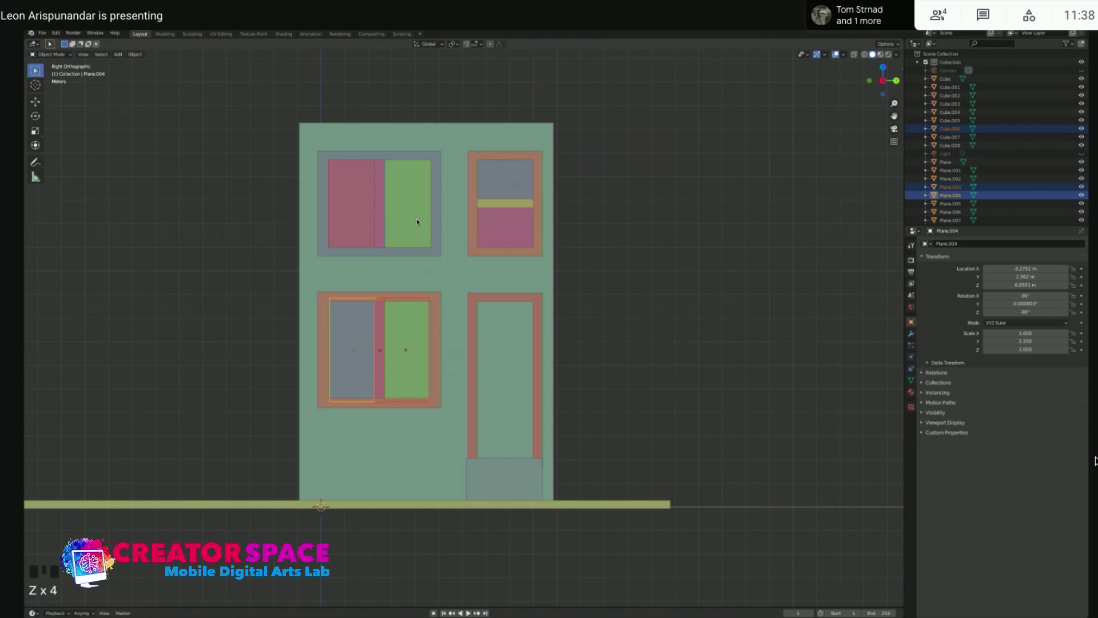
pyautogui.press('super+z')
pyautogui.press('super+z')
pyautogui.press('super+z')
pyautogui.press('super+z')
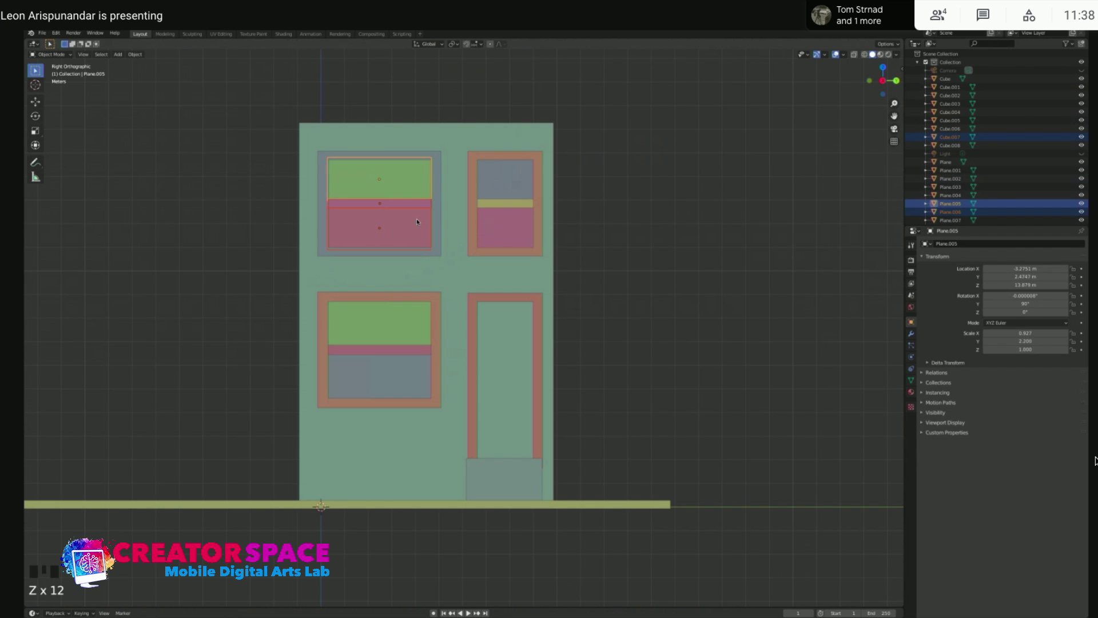
pyautogui.press('super+z')
pyautogui.click(641, 222)
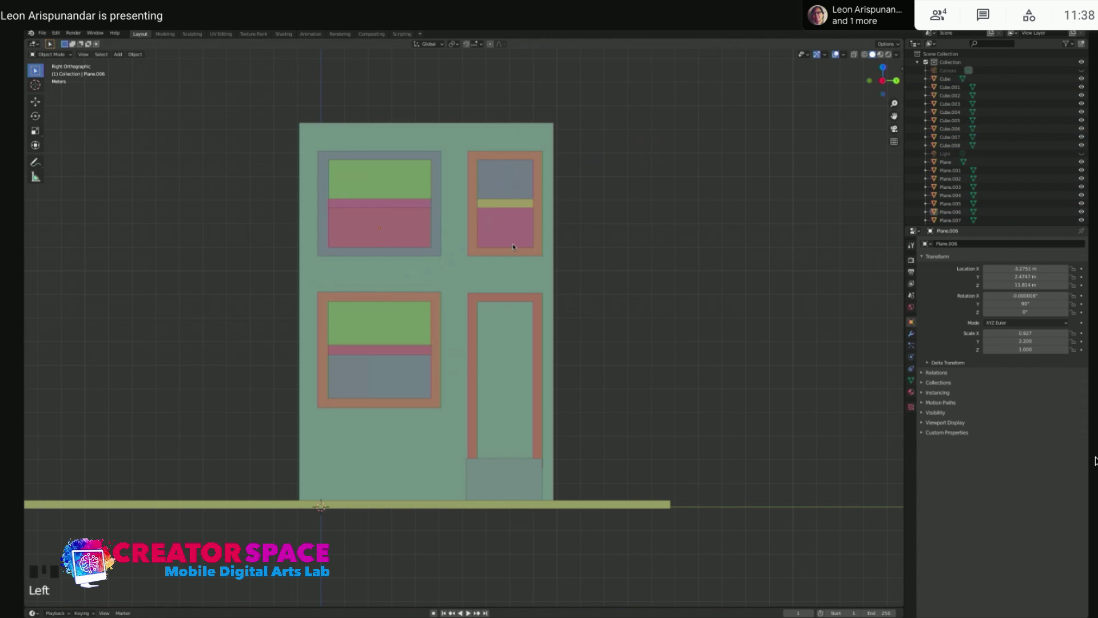
# Examine the building's facade, windows and entrance steps from several angles
pyautogui.moveTo(458, 203); pyautogui.dragTo(446, 213, button='middle')
pyautogui.moveTo(522, 220); pyautogui.dragTo(551, 229, button='middle')
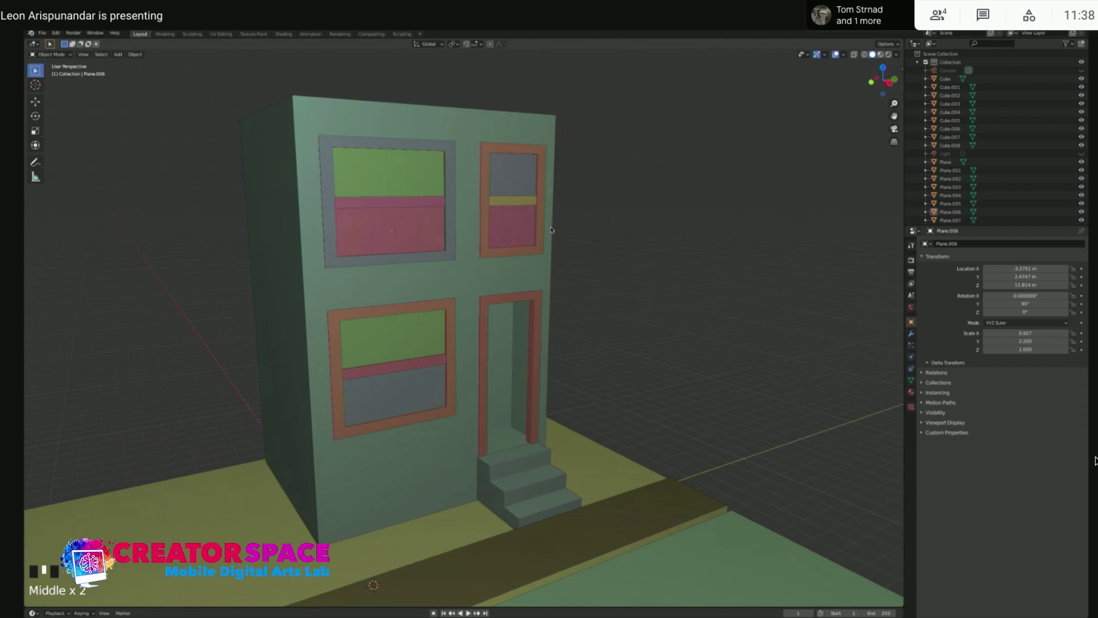
pyautogui.scroll(-2, 623, 309)
pyautogui.scroll(1, 624, 309)
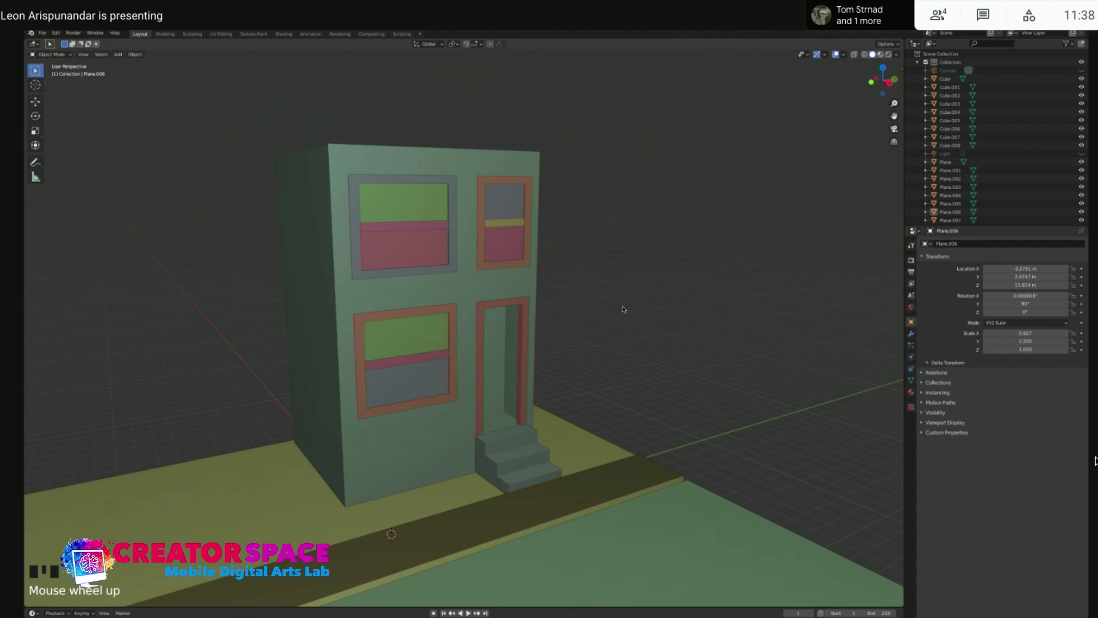
pyautogui.click(614, 258)
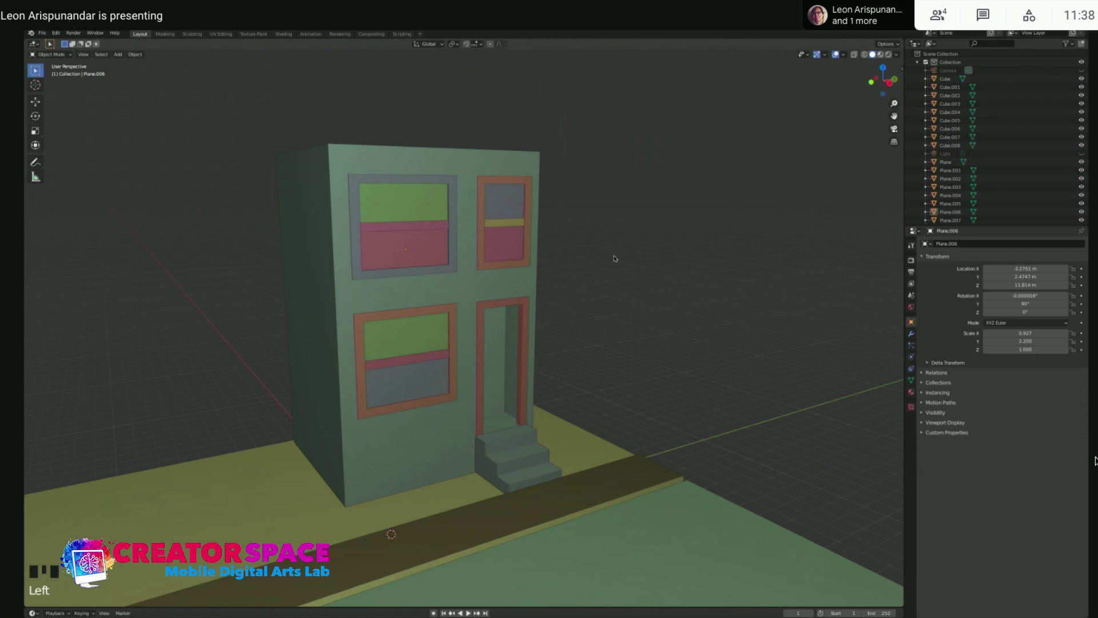
pyautogui.scroll(-1, 612, 261)
pyautogui.keyDown('shift'); pyautogui.moveTo(565, 291); pyautogui.dragTo(603, 314, button='middle'); pyautogui.keyUp('shift')
pyautogui.click(661, 327)
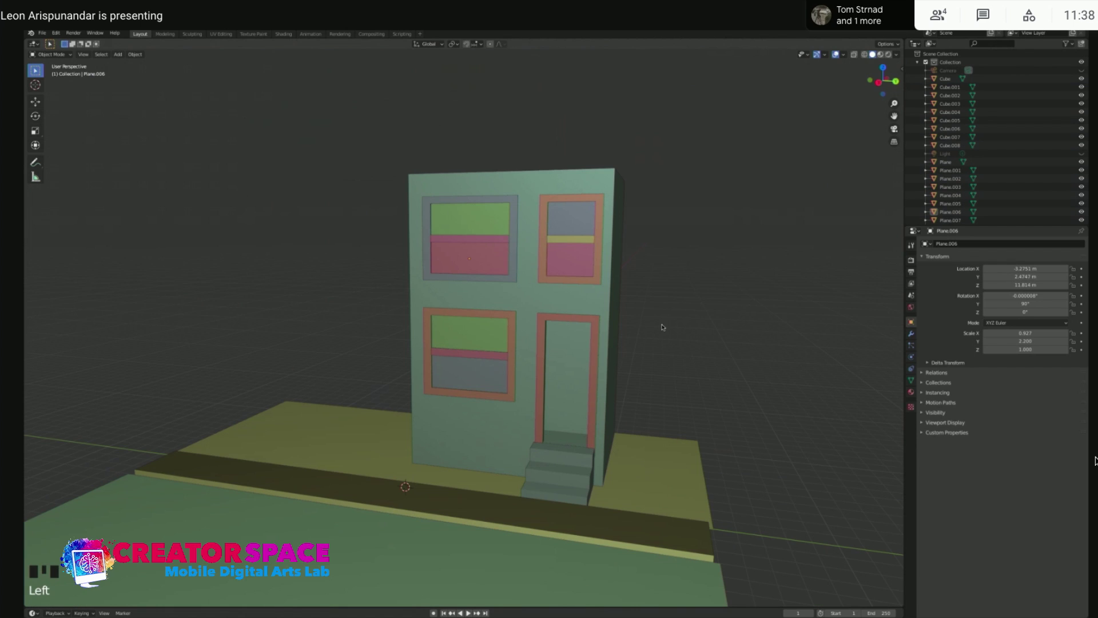
# Add a new plane to the scene at the world origin
pyautogui.hotkey('shift', 'a')
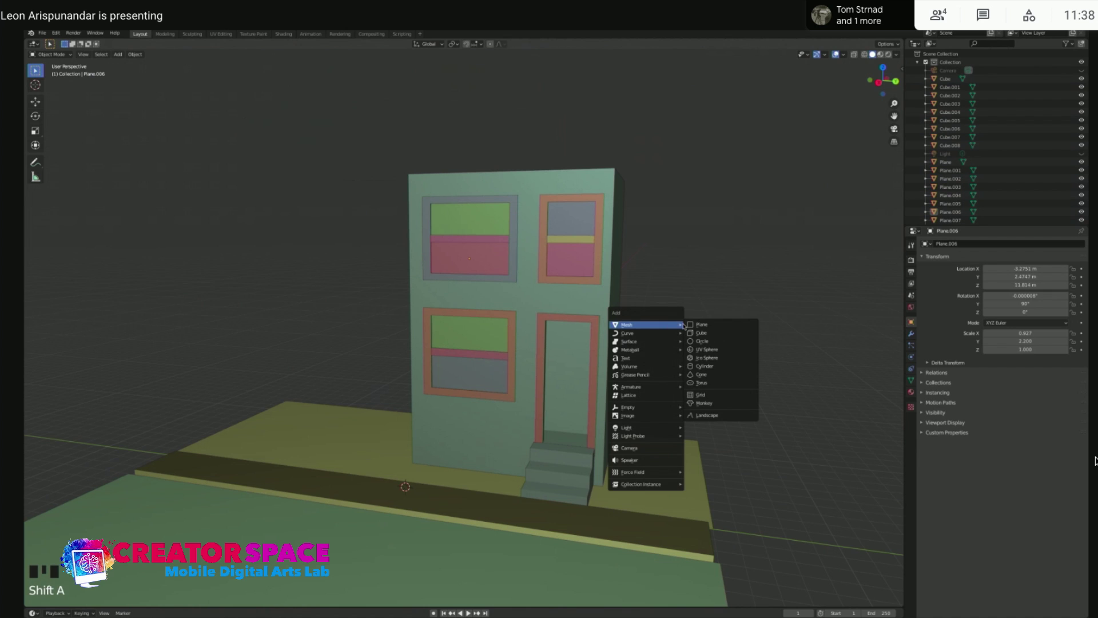
pyautogui.click(694, 326)
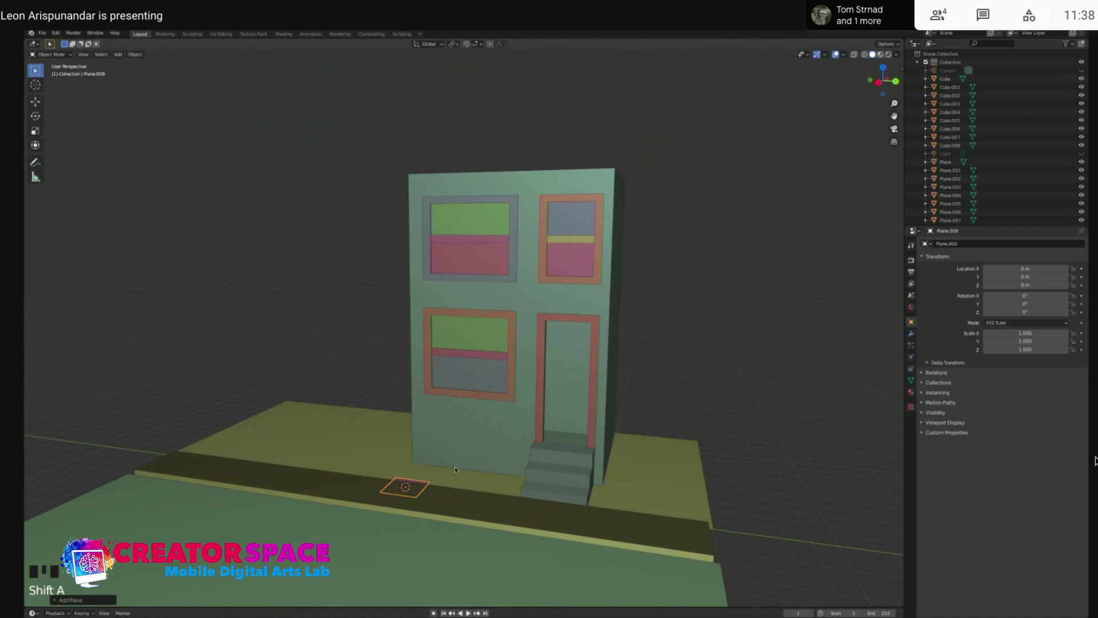
pyautogui.press('KP_3')
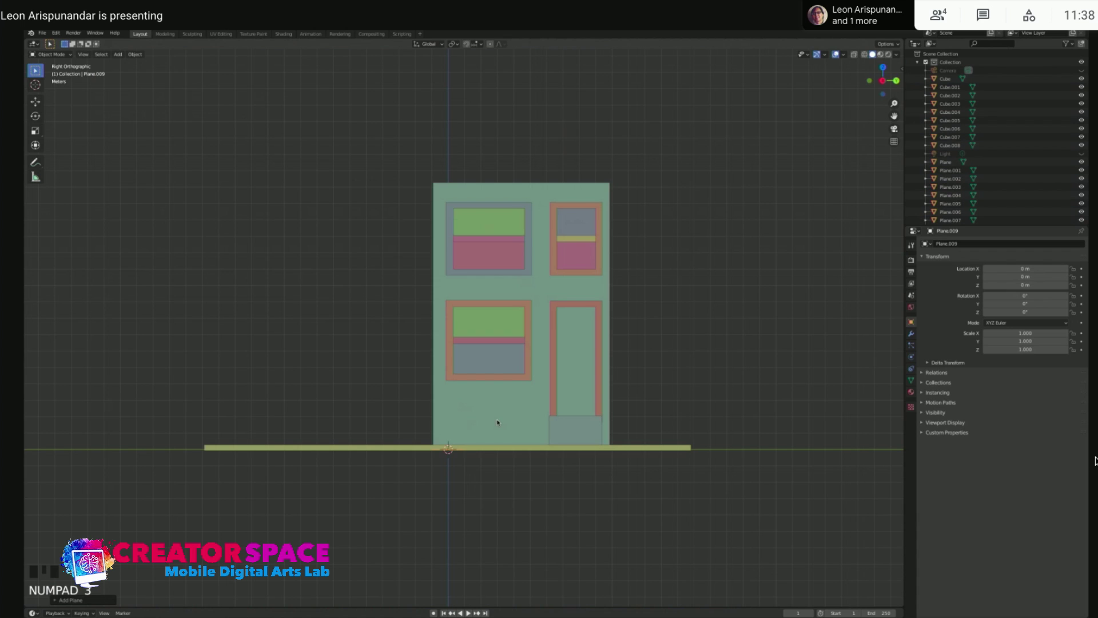
pyautogui.press('KP_1')
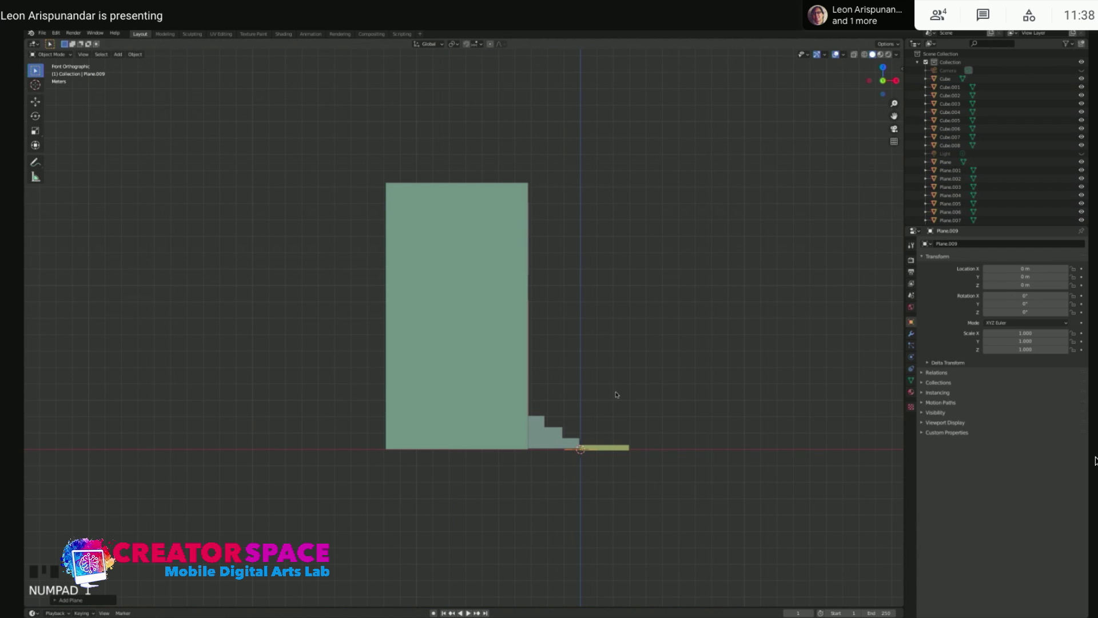
pyautogui.press('r')
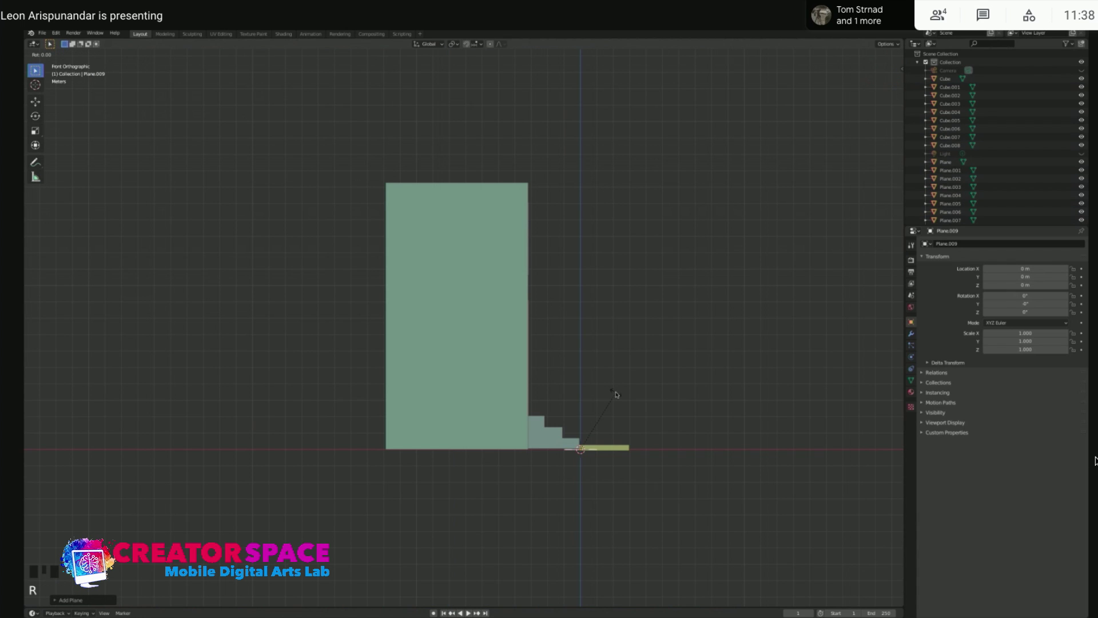
pyautogui.write('90')
pyautogui.press('Return')
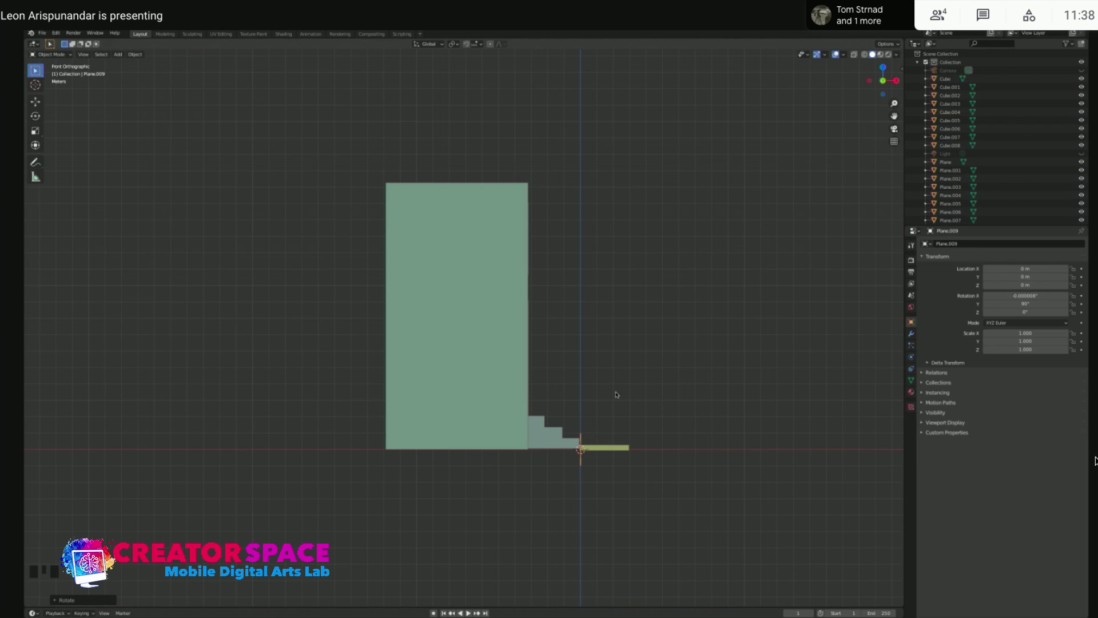
pyautogui.hotkey('ctrl', 'z')
# Select the new plane at the origin and rotate it upright by 90° about the Y axis
pyautogui.click(572, 453)
pyautogui.click(571, 456)
pyautogui.moveTo(571, 455); pyautogui.dragTo(607, 464, button='middle')
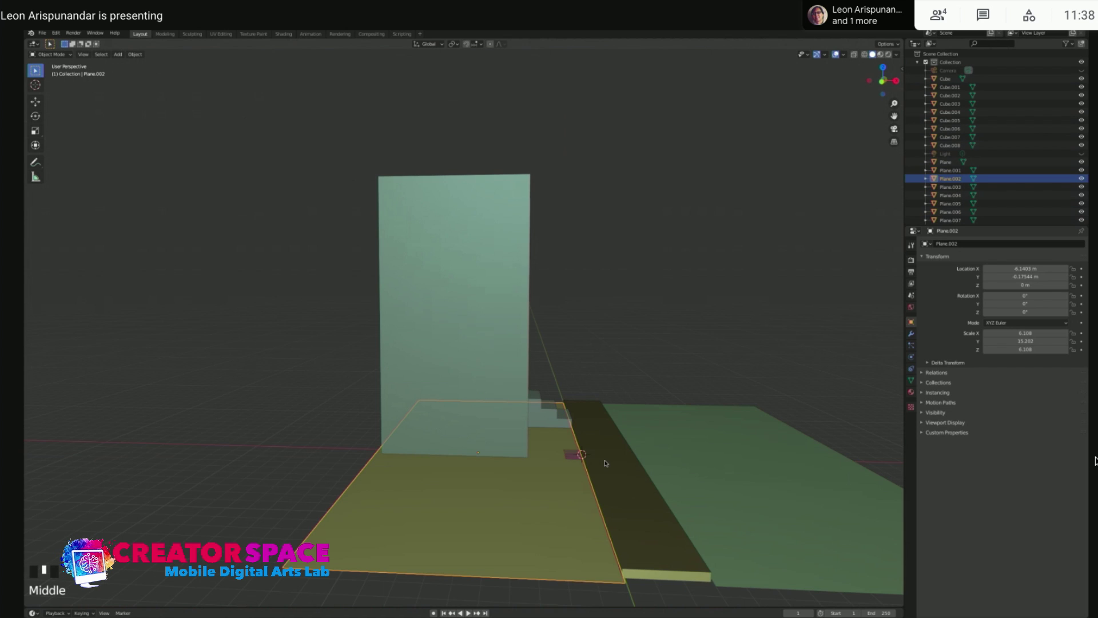
pyautogui.click(577, 456)
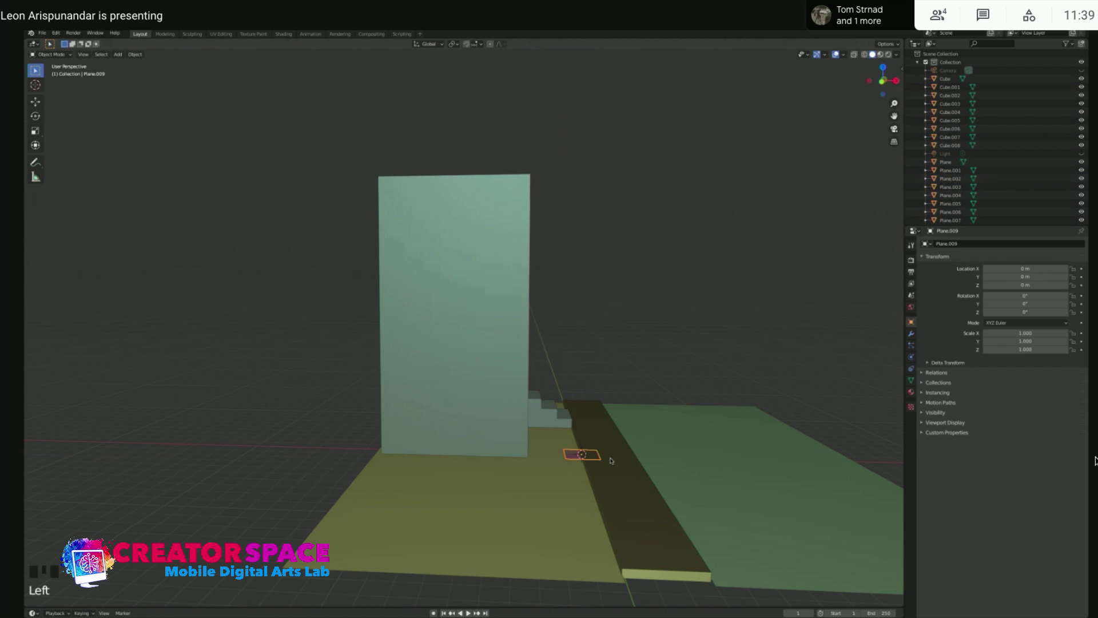
pyautogui.press('KP_1')
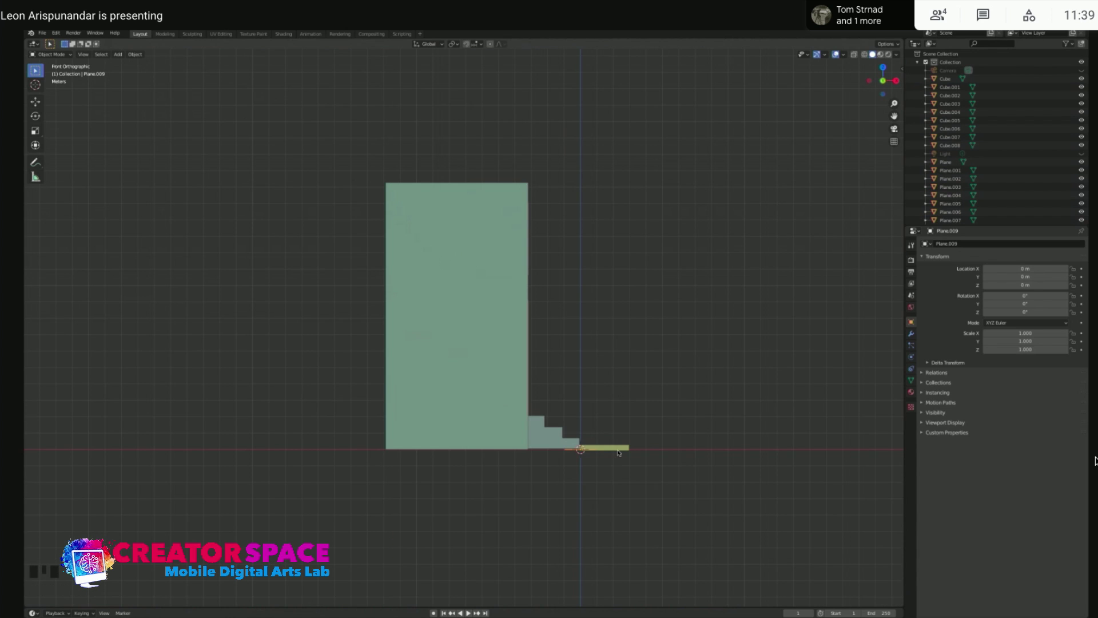
pyautogui.press('r')
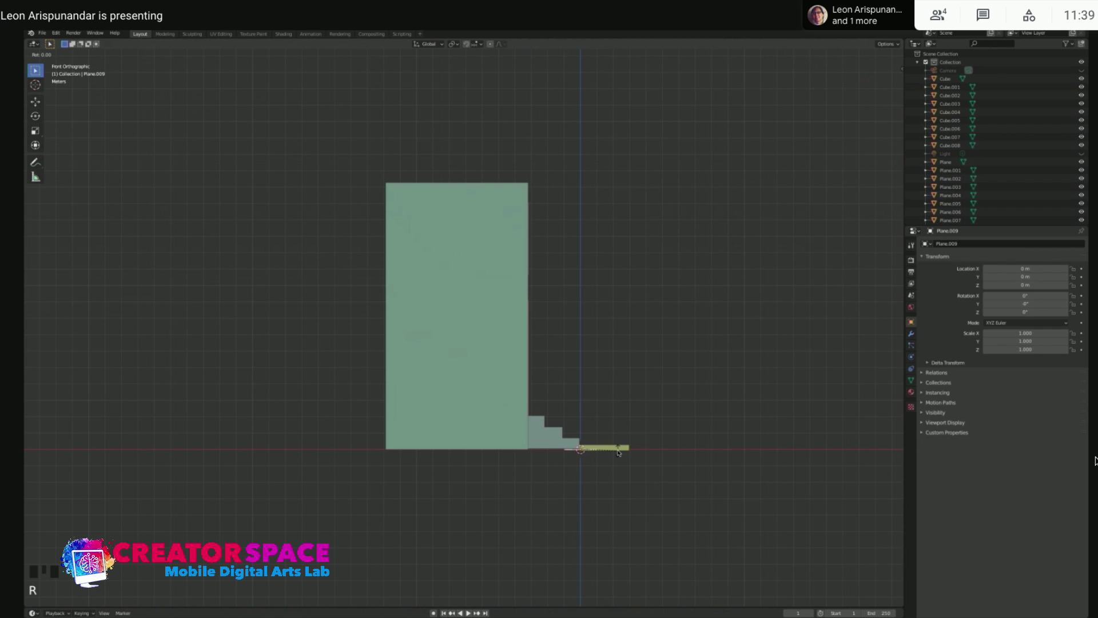
pyautogui.write('90')
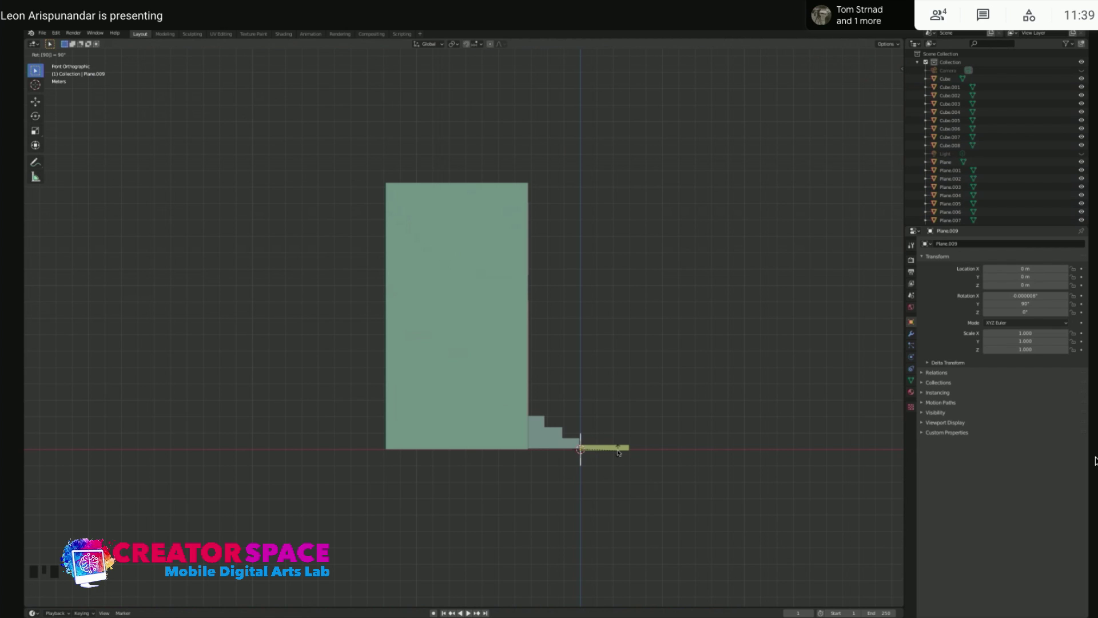
pyautogui.press('Return')
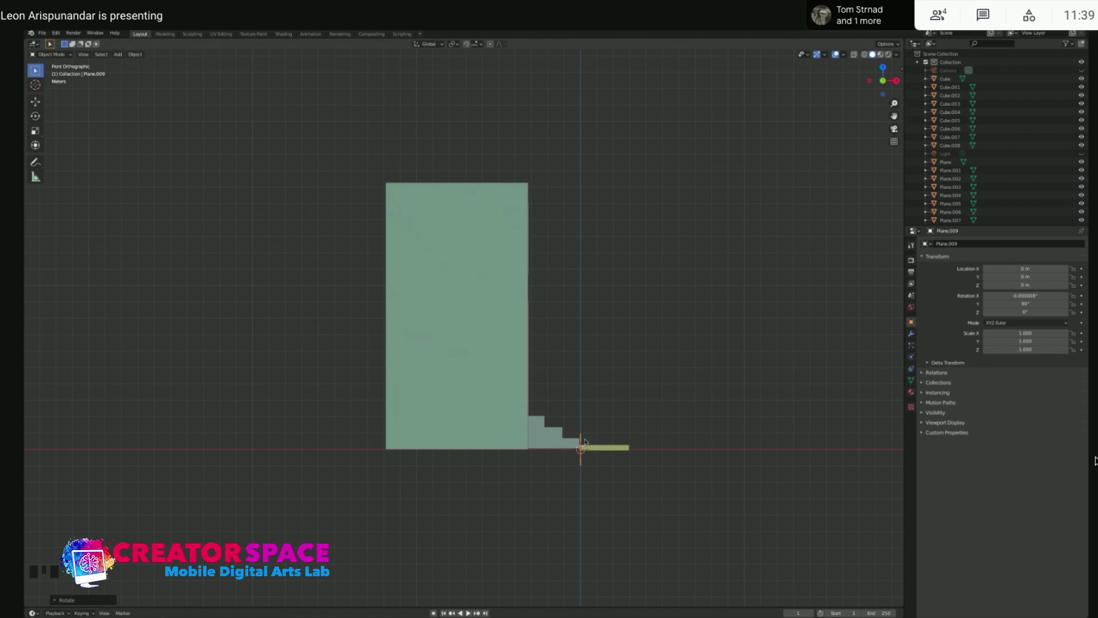
pyautogui.press('r')
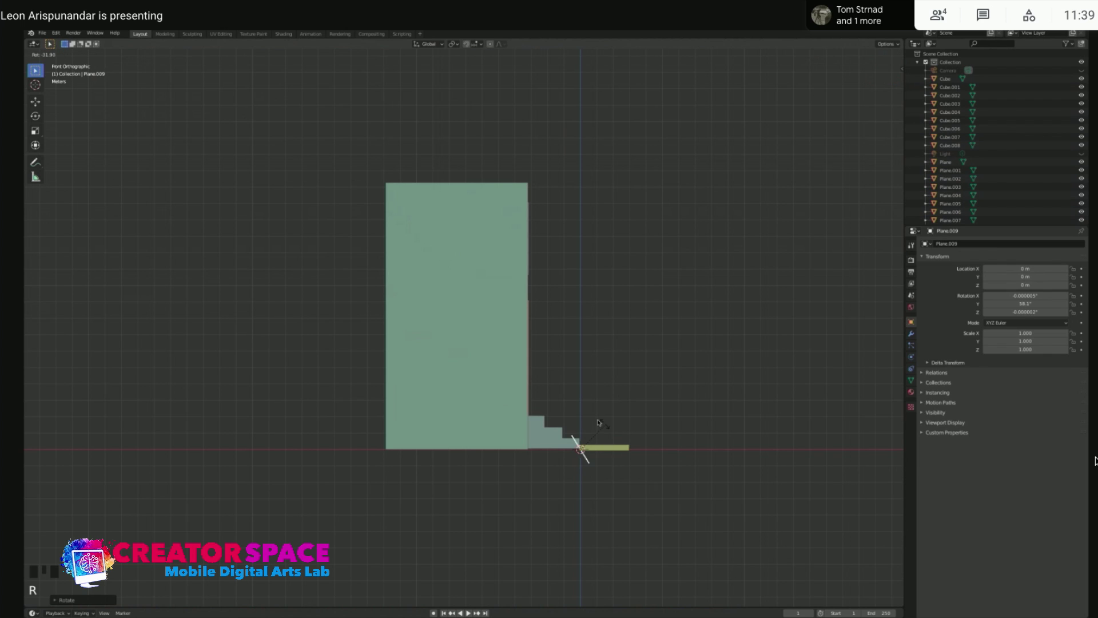
pyautogui.click(617, 444)
pyautogui.hotkey('ctrl', 'z')
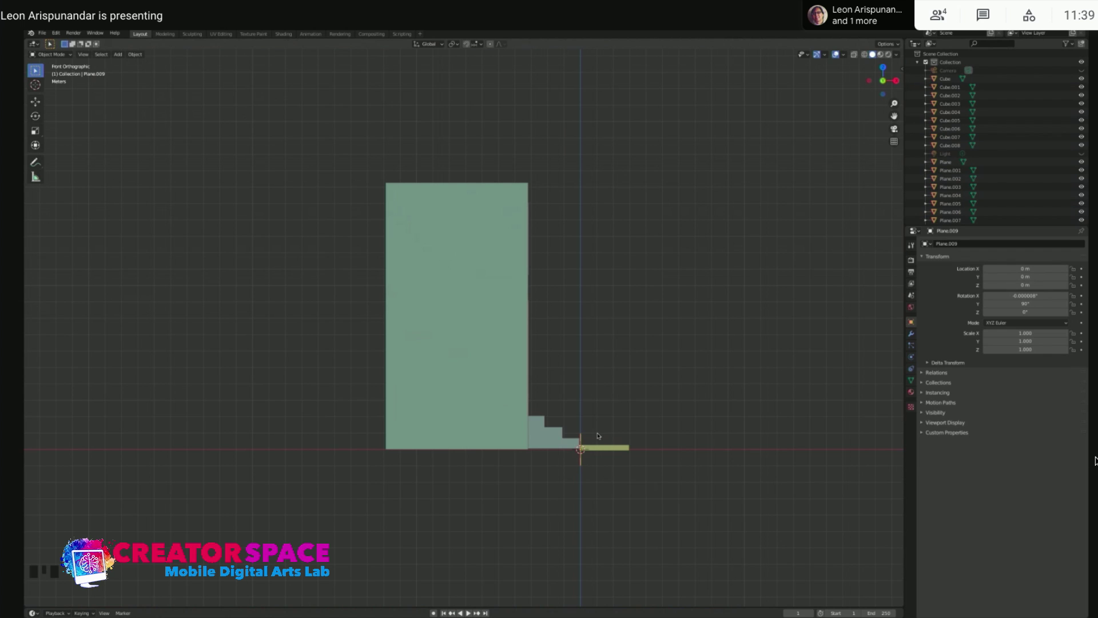
# Move the upright plane against the facade and centre it in the doorway at about X -3.2, Y 7.8 and Z 5.3 m
pyautogui.press('g')
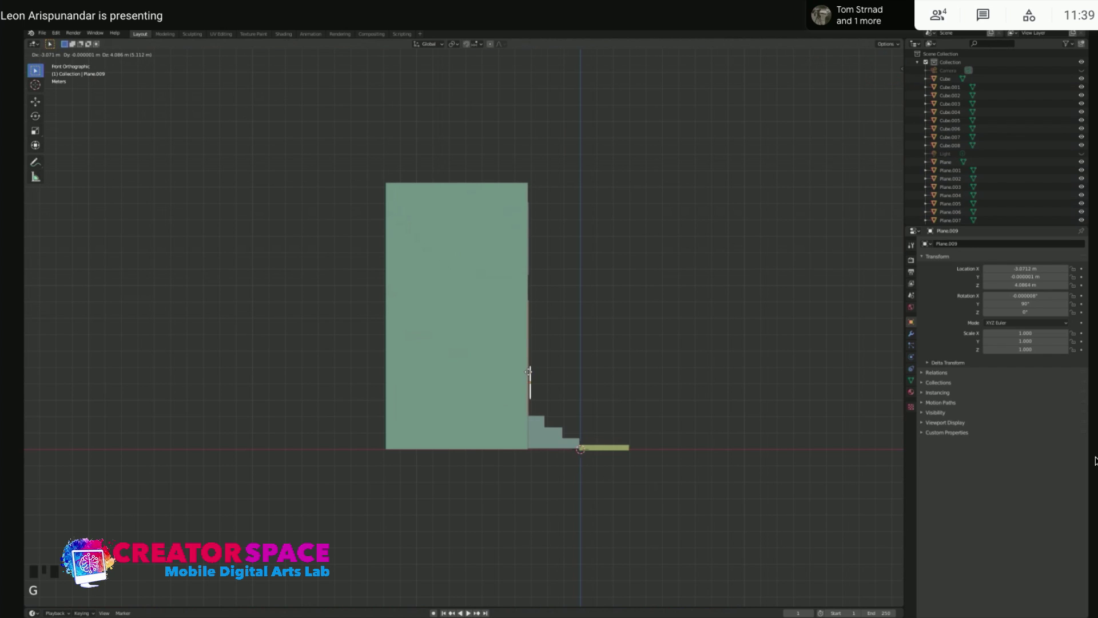
pyautogui.click(520, 379)
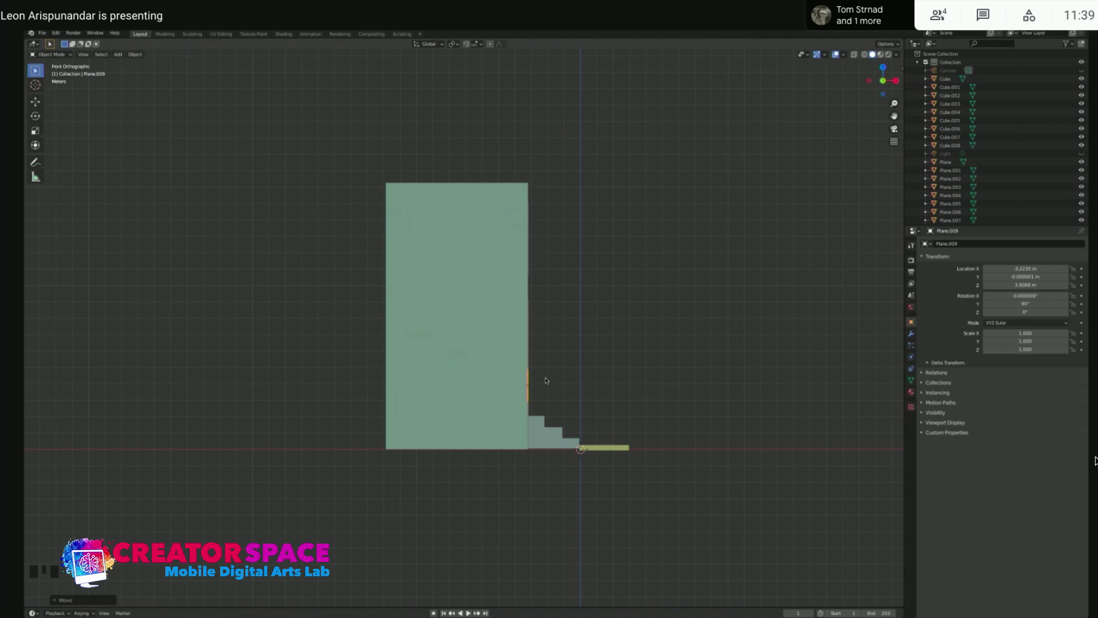
pyautogui.press('KP_3')
pyautogui.press('g')
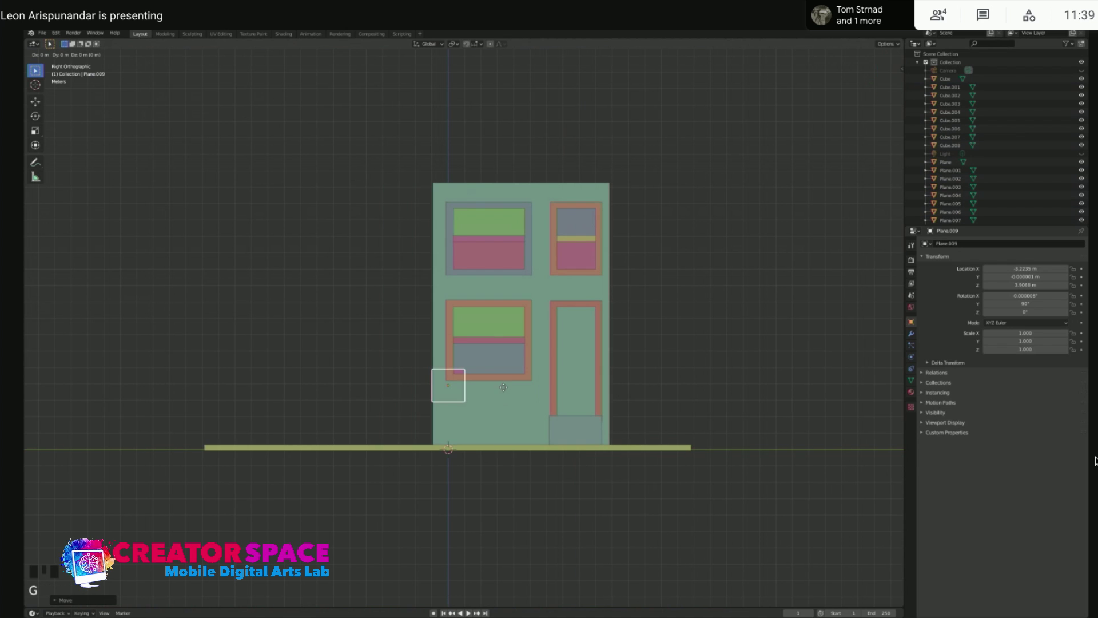
pyautogui.click(632, 363)
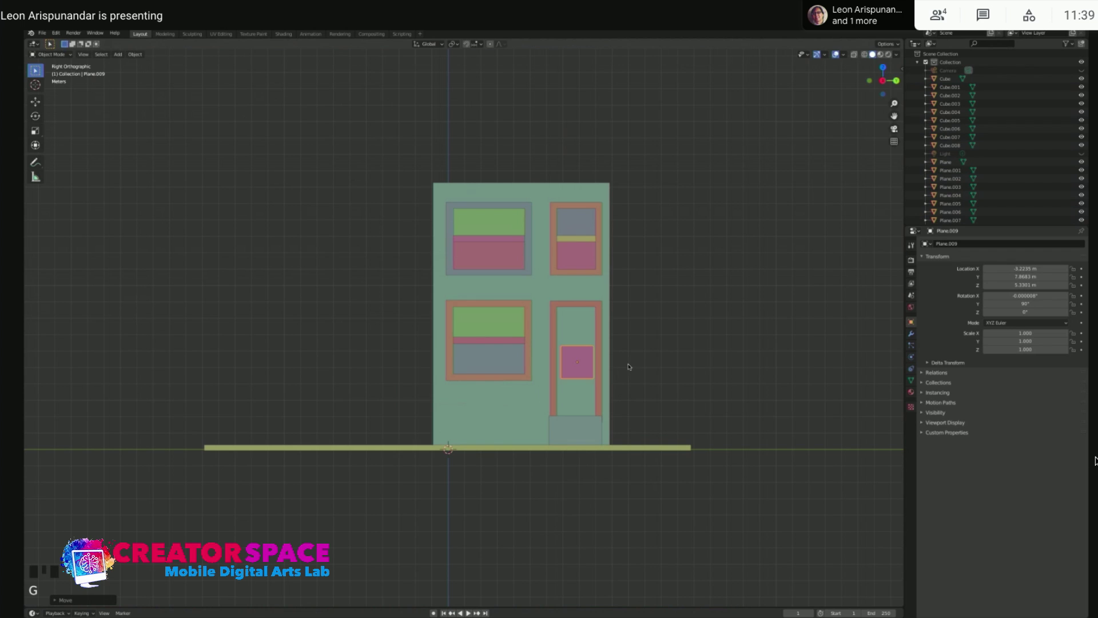
pyautogui.press('g')
pyautogui.click(624, 368)
# Scale the doorway plane by about 3.38 along Z and raise it to about Z 5.38 m to fit the frame's height
pyautogui.press('s')
pyautogui.press('z')
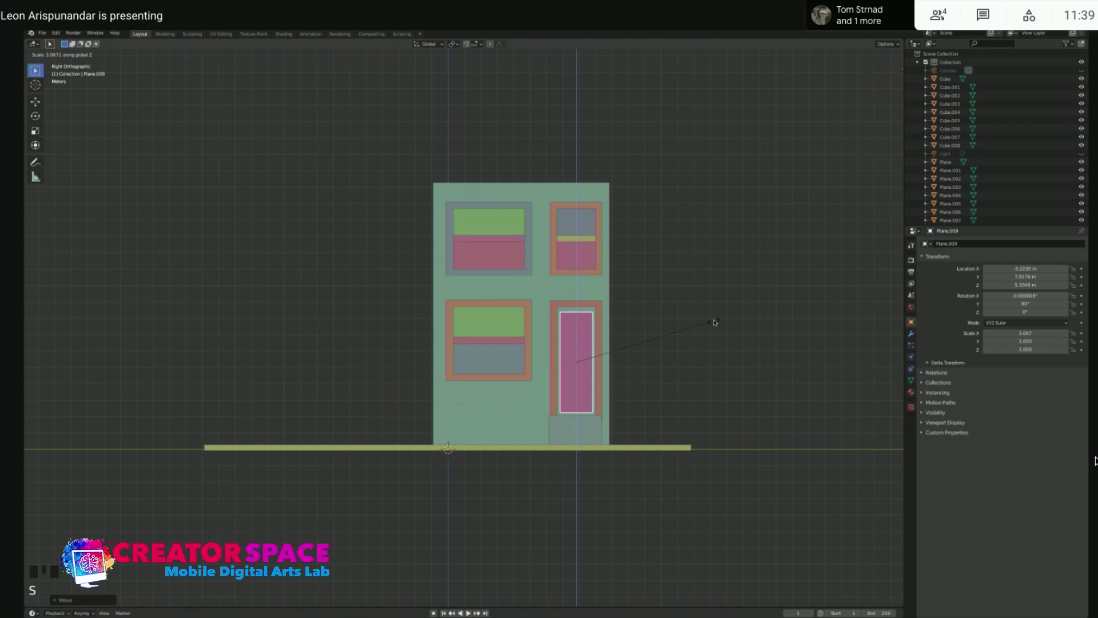
pyautogui.click(728, 315)
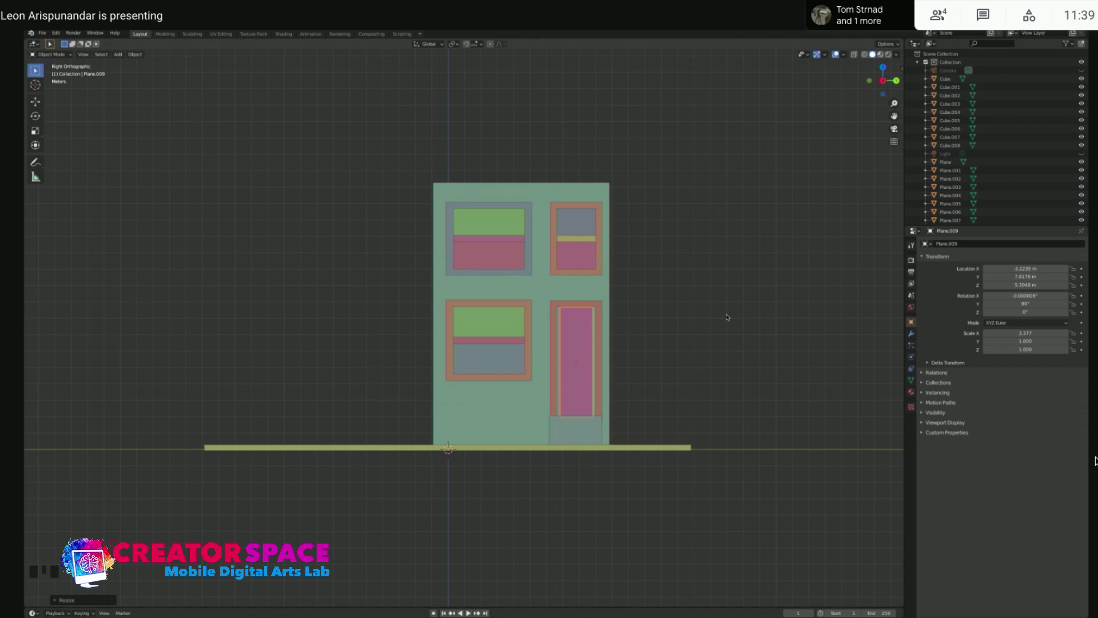
pyautogui.scroll(3, 657, 377)
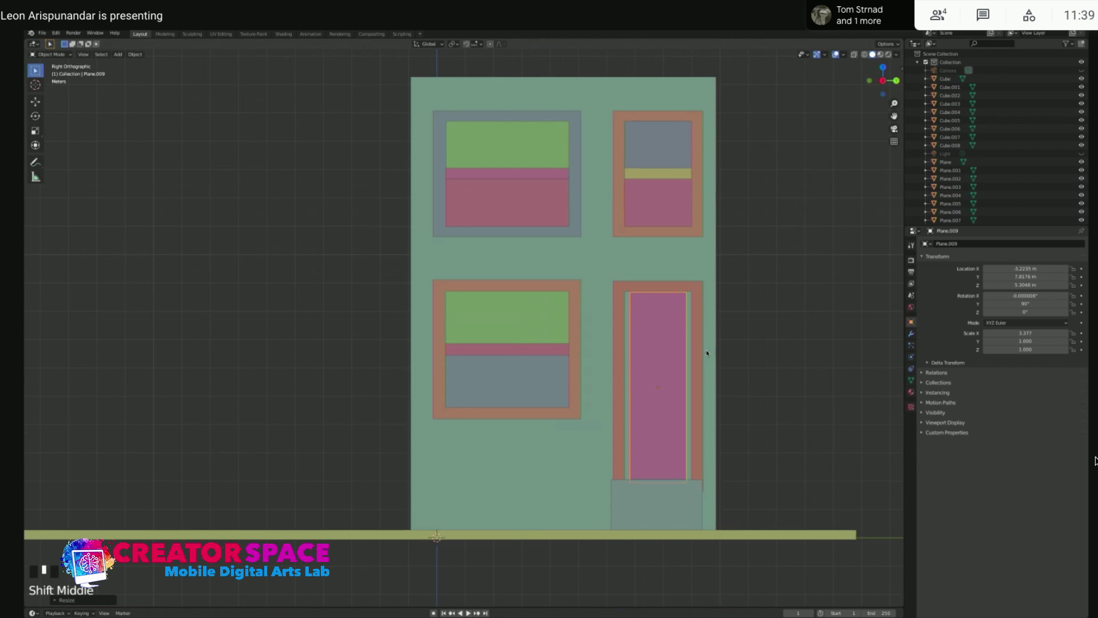
pyautogui.keyDown('shift'); pyautogui.moveTo(708, 351); pyautogui.dragTo(515, 368, button='middle'); pyautogui.keyUp('shift')
pyautogui.press('g')
pyautogui.press('z')
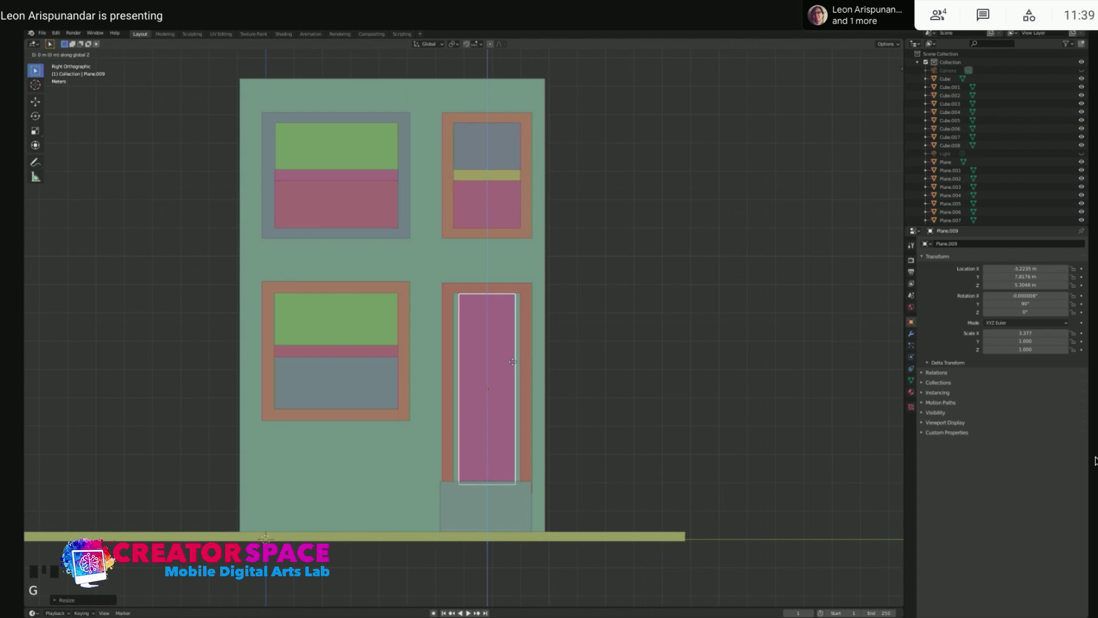
pyautogui.click(513, 359)
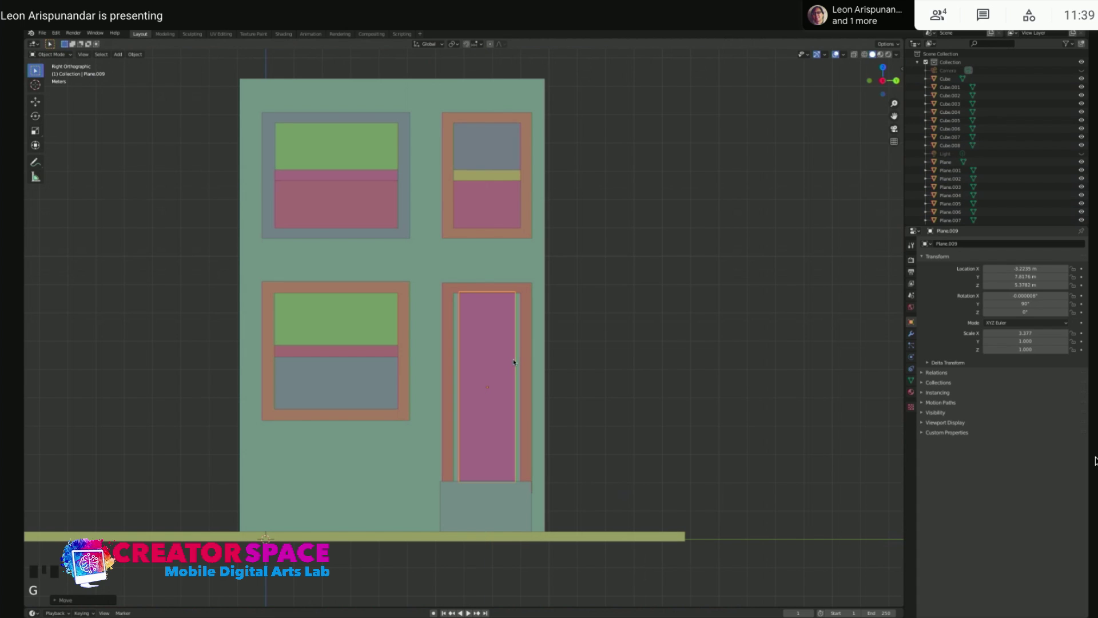
# Scale the doorway plane by about 1.2 along Y to fill the width of the door frame
pyautogui.press('s')
pyautogui.press('y')
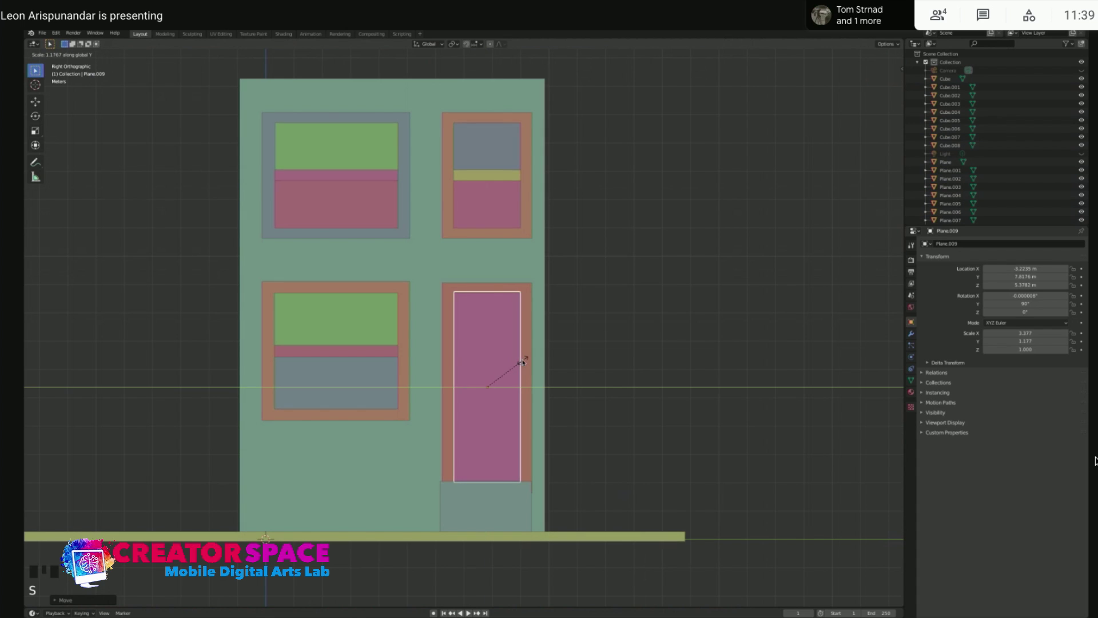
pyautogui.click(522, 366)
pyautogui.moveTo(519, 366); pyautogui.dragTo(688, 371, button='middle')
pyautogui.click(575, 339)
pyautogui.press('g')
pyautogui.press('z')
pyautogui.click(575, 338)
pyautogui.hotkey('ctrl', 'z')
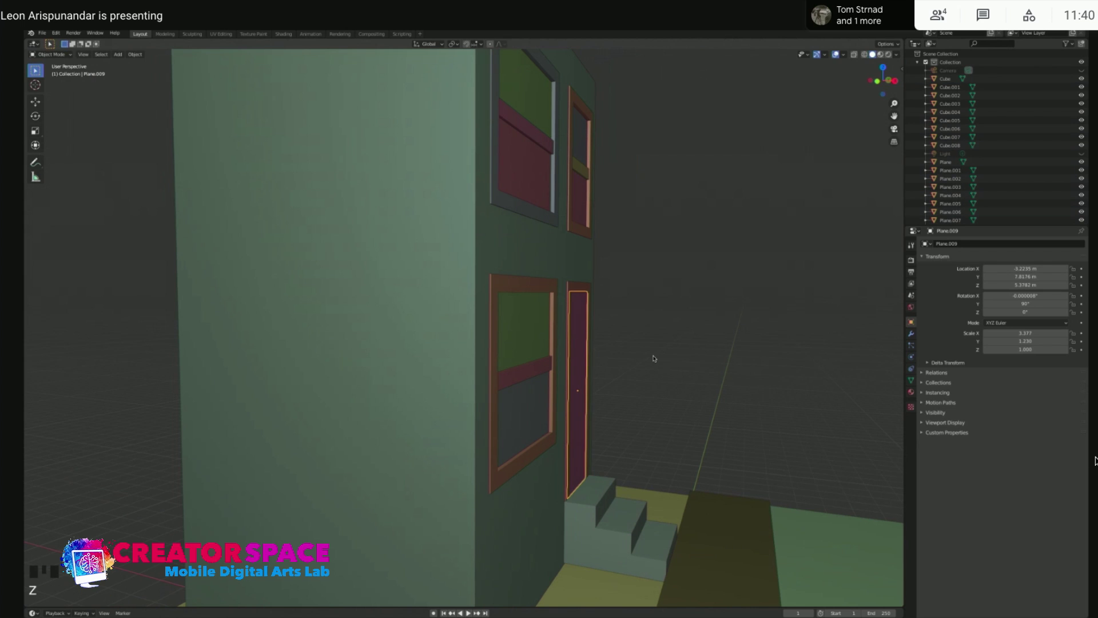
# Move the door plane along X to about -3.32 m so it sits recessed in its frame
pyautogui.press('g')
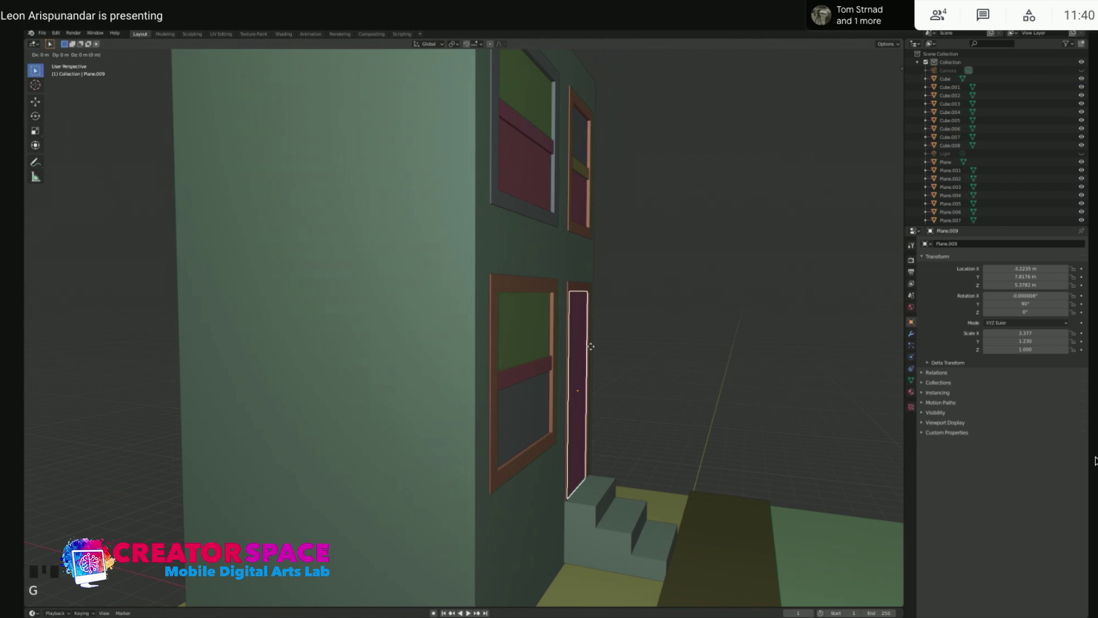
pyautogui.press('x')
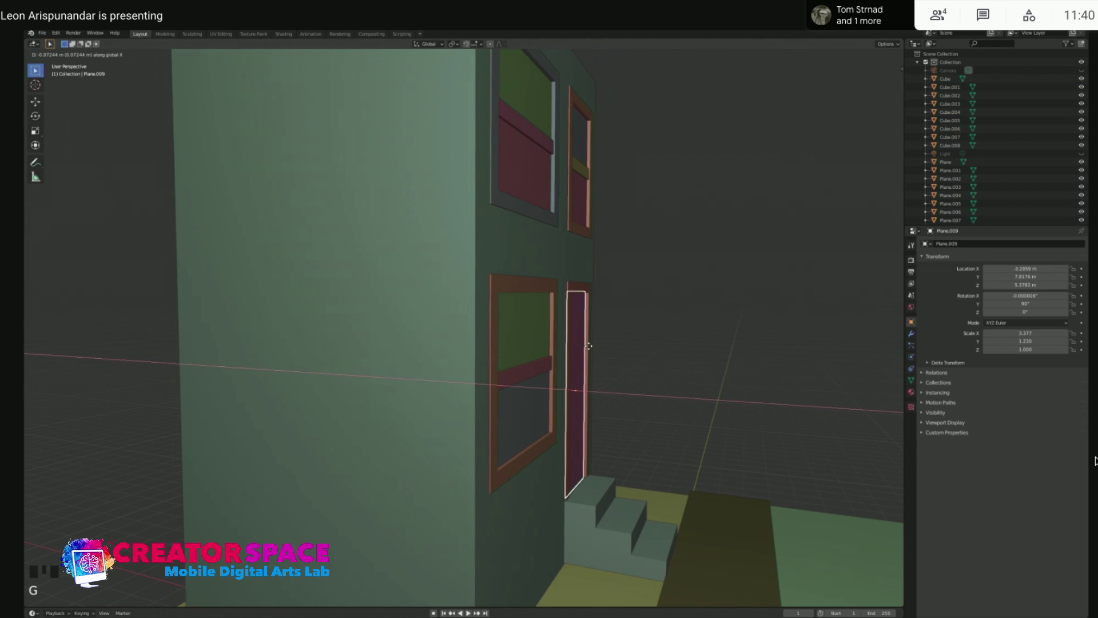
pyautogui.click(588, 346)
pyautogui.click(668, 379)
# Examine the door, the upper windows and the building's flat roof from several angles
pyautogui.moveTo(668, 378); pyautogui.dragTo(576, 382, button='middle')
pyautogui.scroll(-2, 610, 344)
pyautogui.keyDown('shift'); pyautogui.moveTo(609, 346); pyautogui.dragTo(569, 362, button='middle'); pyautogui.keyUp('shift')
pyautogui.click(575, 353)
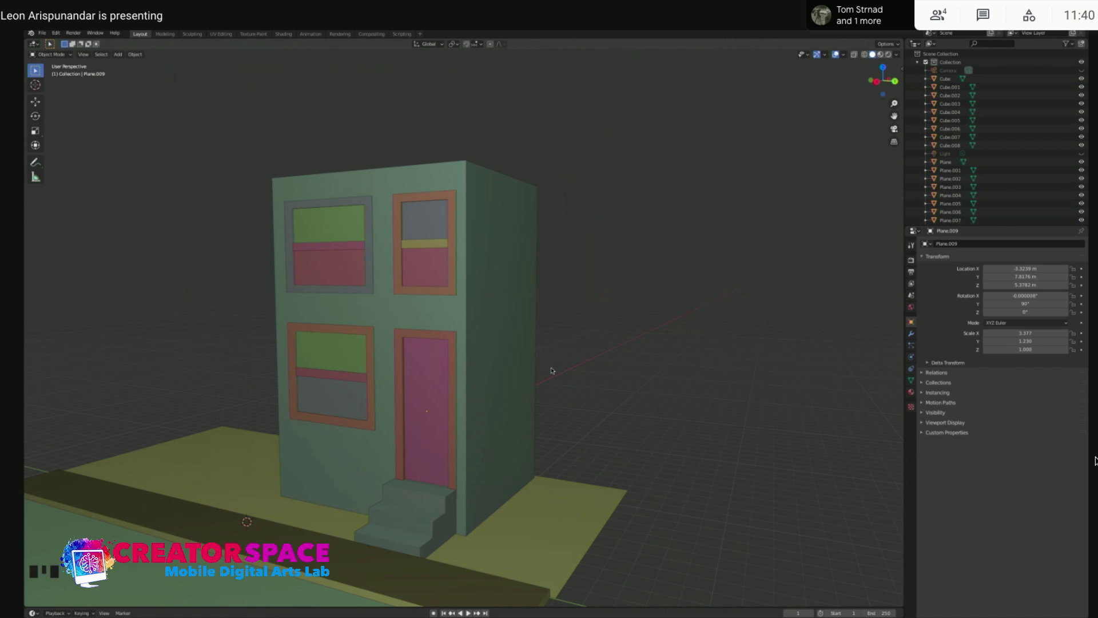
pyautogui.scroll(4, 551, 213)
pyautogui.keyDown('shift'); pyautogui.moveTo(572, 118); pyautogui.dragTo(455, 248, button='middle'); pyautogui.keyUp('shift')
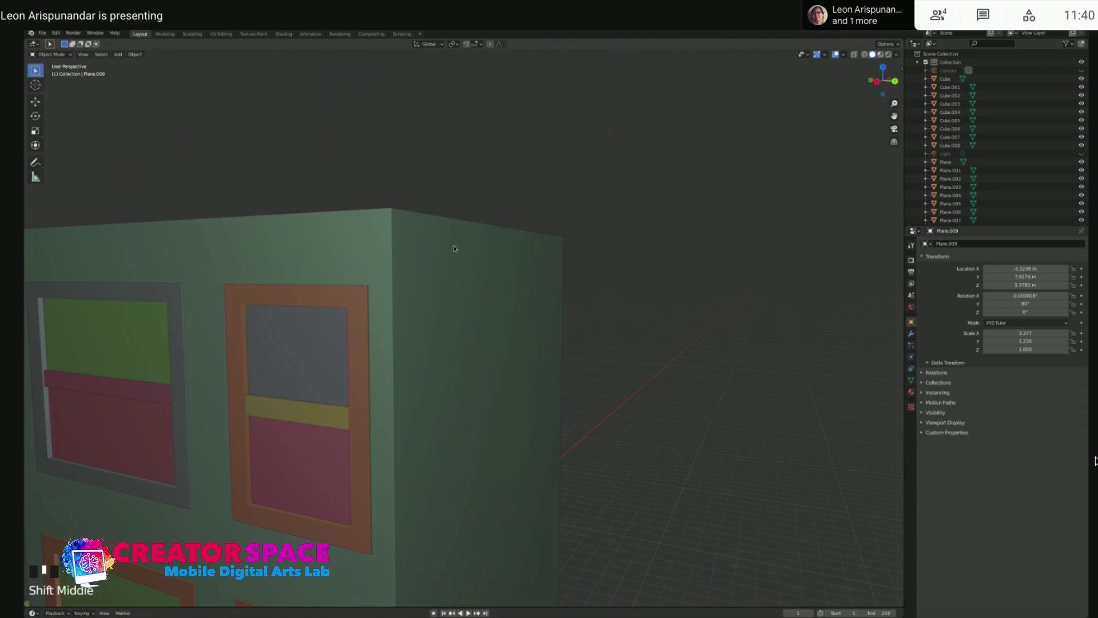
pyautogui.moveTo(388, 233); pyautogui.dragTo(475, 297, button='middle')
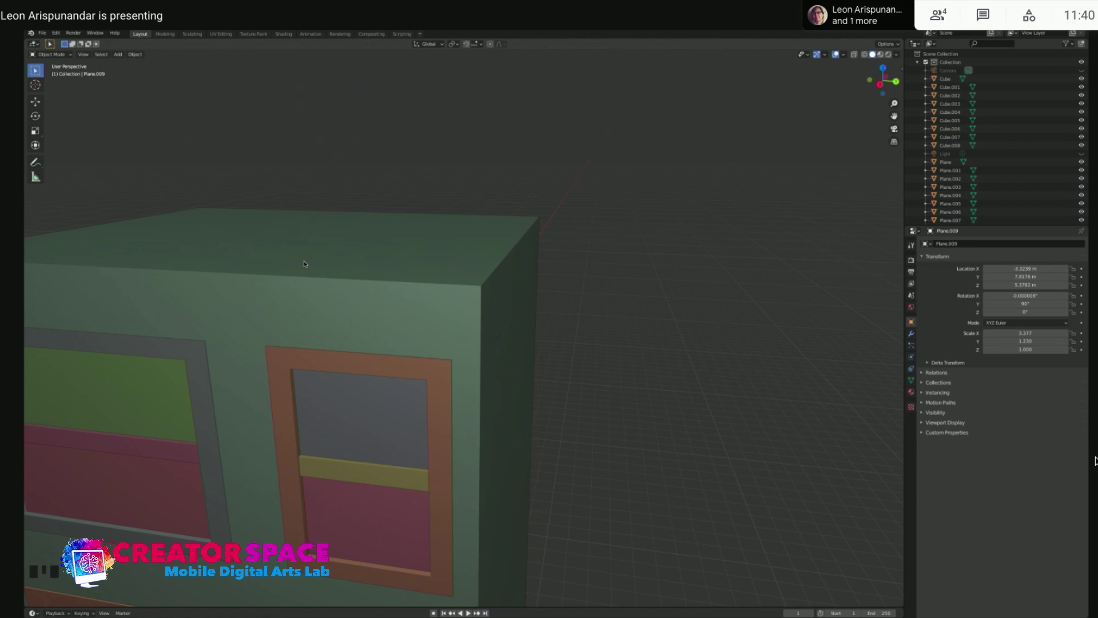
pyautogui.scroll(-2, 305, 264)
pyautogui.moveTo(305, 264); pyautogui.dragTo(262, 304, button='middle')
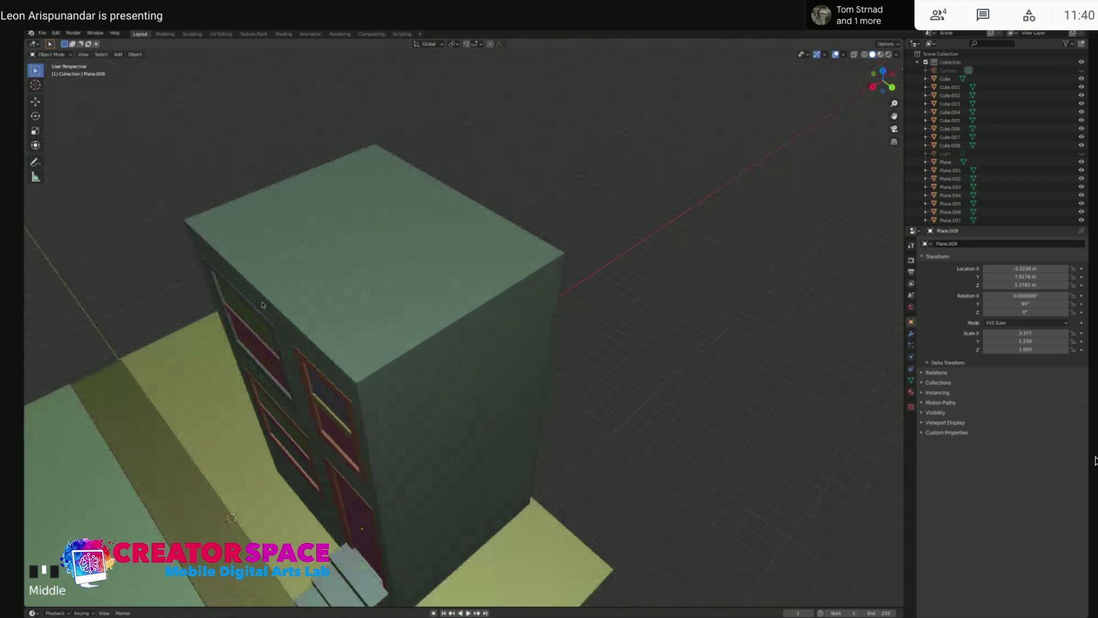
pyautogui.scroll(3, 344, 396)
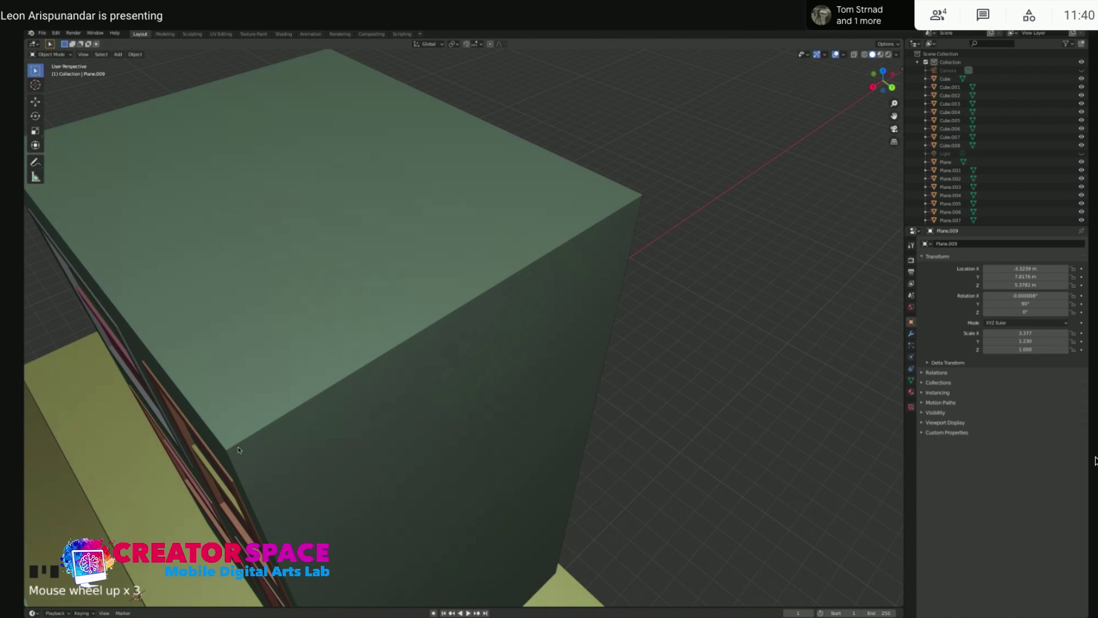
pyautogui.moveTo(239, 449); pyautogui.dragTo(263, 414, button='middle')
pyautogui.scroll(-2, 484, 399)
pyautogui.moveTo(480, 400); pyautogui.dragTo(469, 392, button='middle')
# Move the step block beneath the door along Y to about 7.825 m
pyautogui.press('KP_3')
pyautogui.scroll(-3, 512, 385)
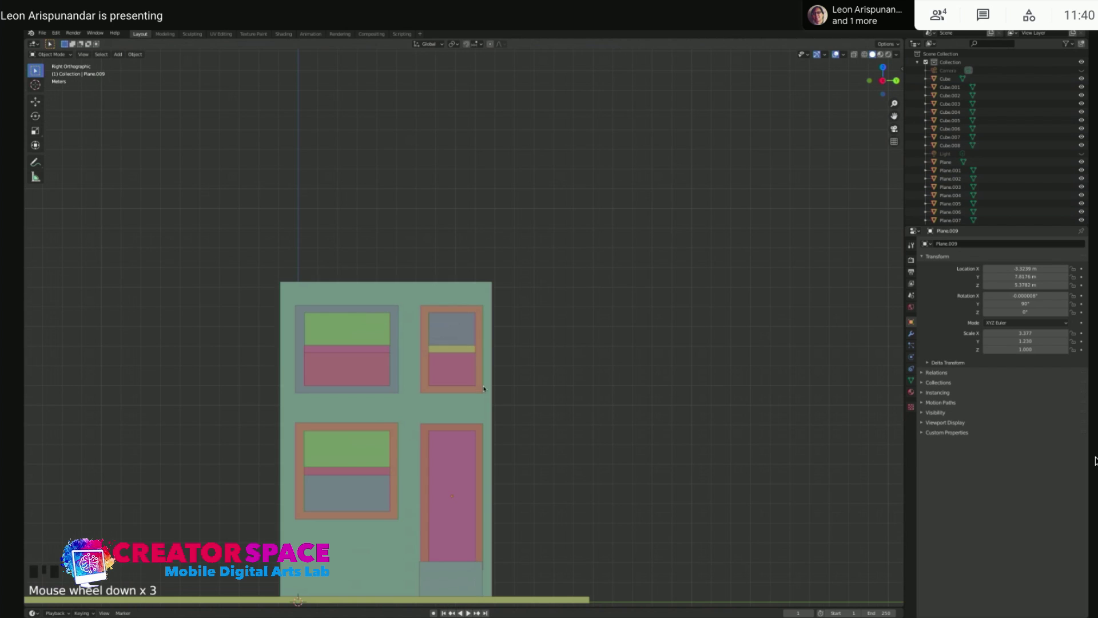
pyautogui.click(542, 381)
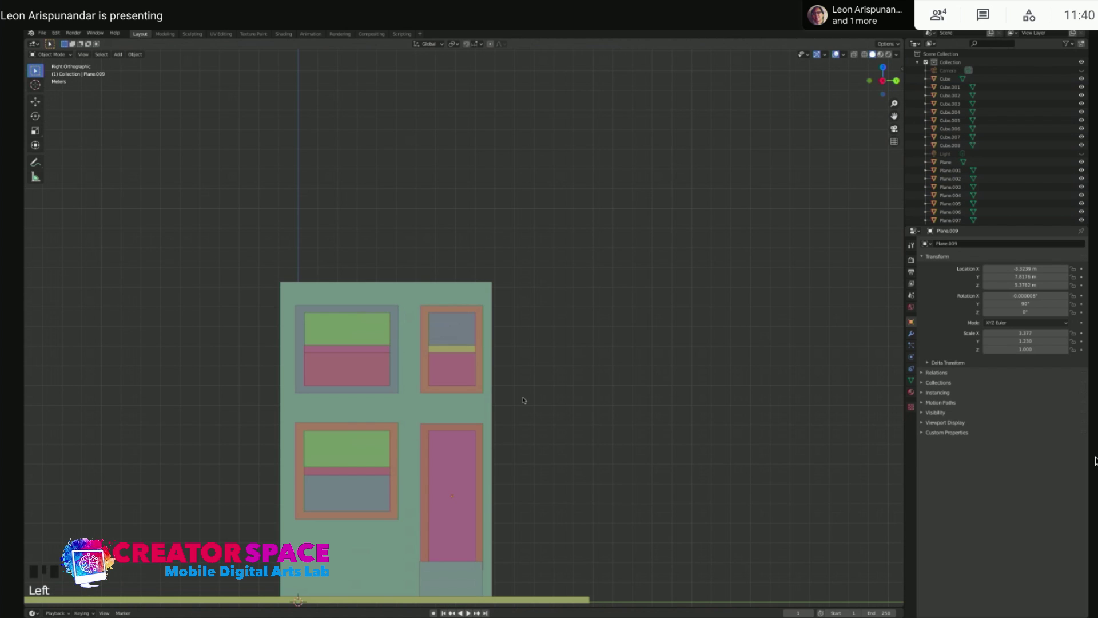
pyautogui.click(463, 579)
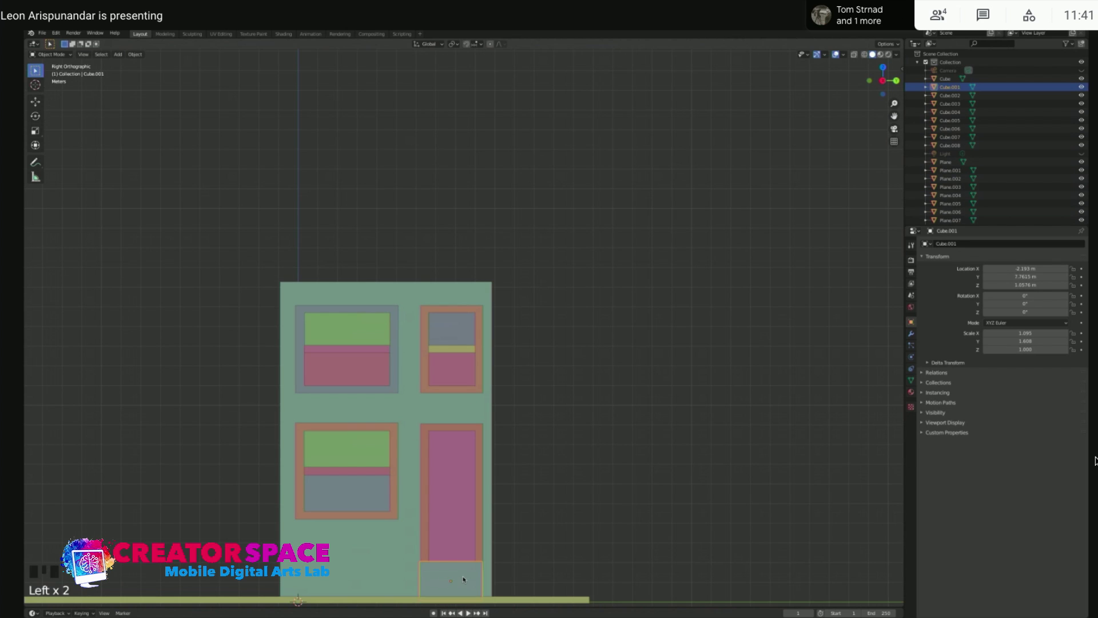
pyautogui.press('g')
pyautogui.press('y')
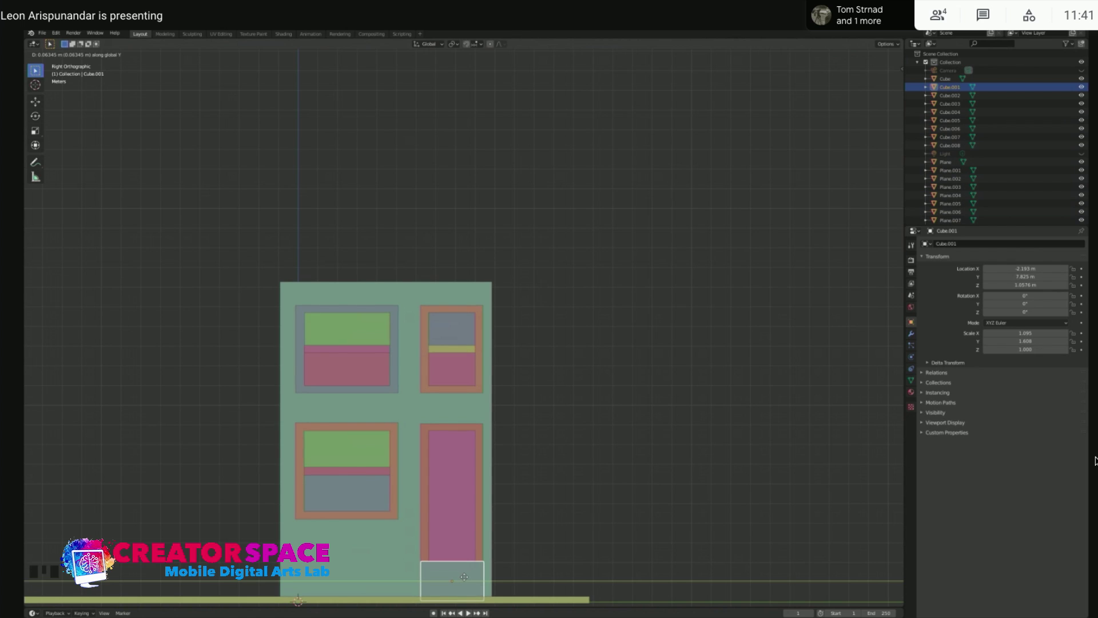
pyautogui.click(464, 577)
# Scale the step block beneath the door along Y to about 1.86 so it extends past the door frame
pyautogui.press('s')
pyautogui.press('y')
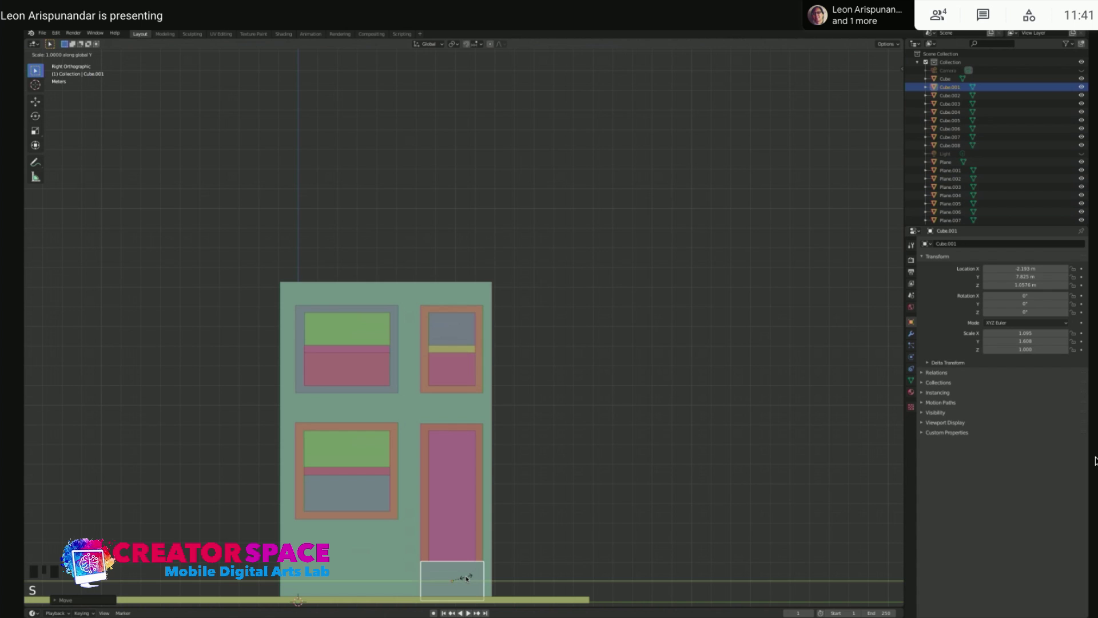
pyautogui.click(468, 577)
pyautogui.click(561, 417)
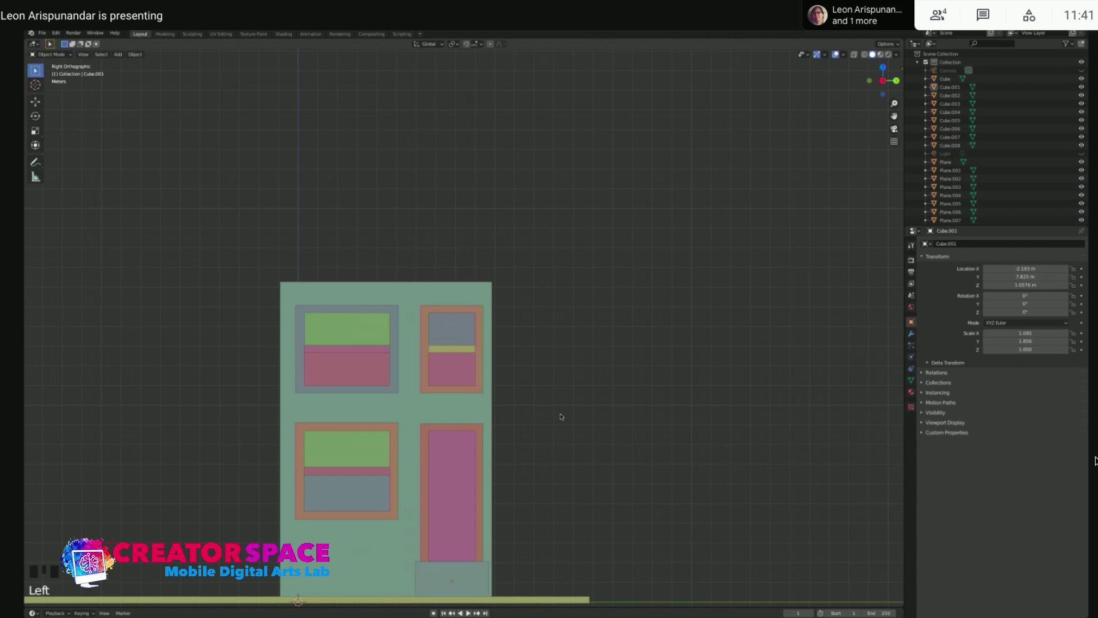
pyautogui.moveTo(559, 405); pyautogui.dragTo(510, 370, button='middle')
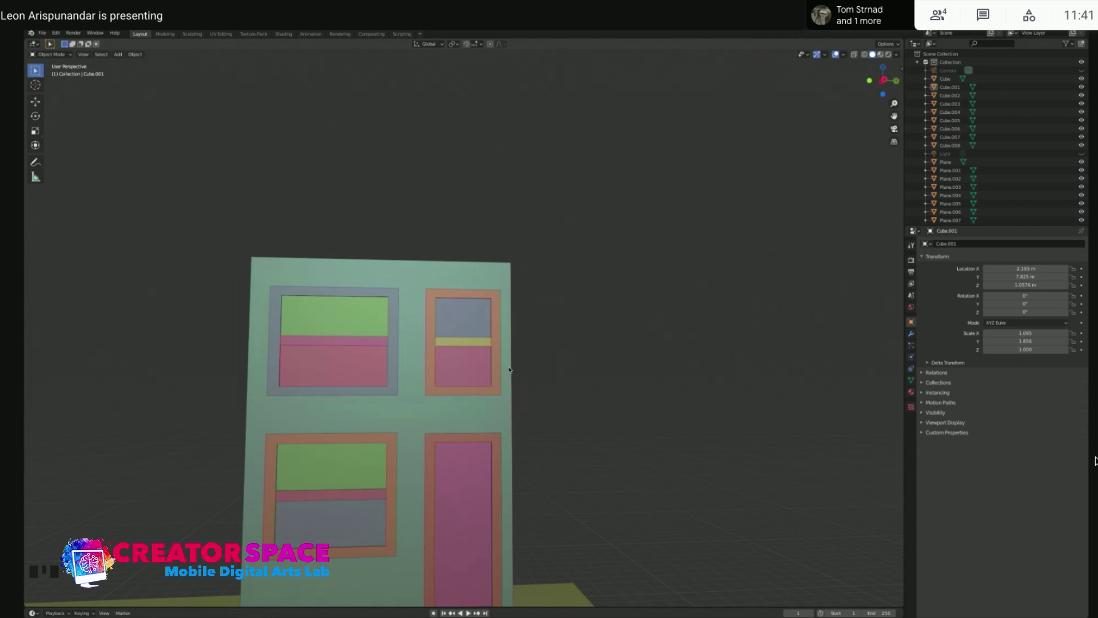
pyautogui.scroll(-2, 499, 359)
# Set the main building block's origin to its geometry
pyautogui.click(413, 291)
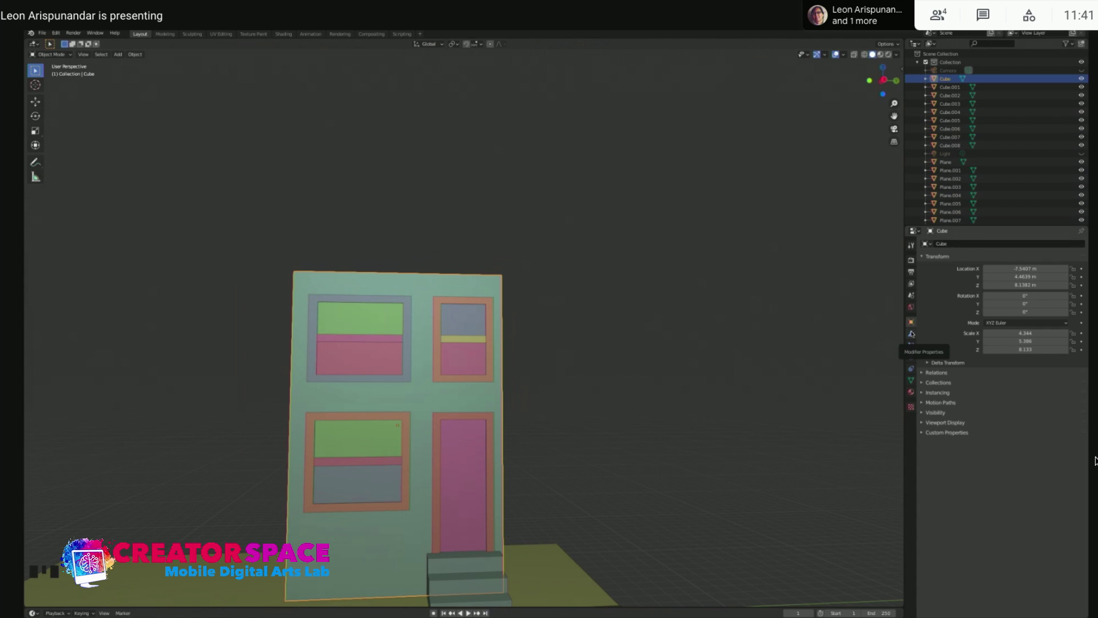
pyautogui.click(444, 250)
pyautogui.click(401, 247)
pyautogui.moveTo(363, 244); pyautogui.dragTo(436, 303, button='middle')
pyautogui.click(436, 304)
pyautogui.click(457, 292)
pyautogui.scroll(1, 493, 296)
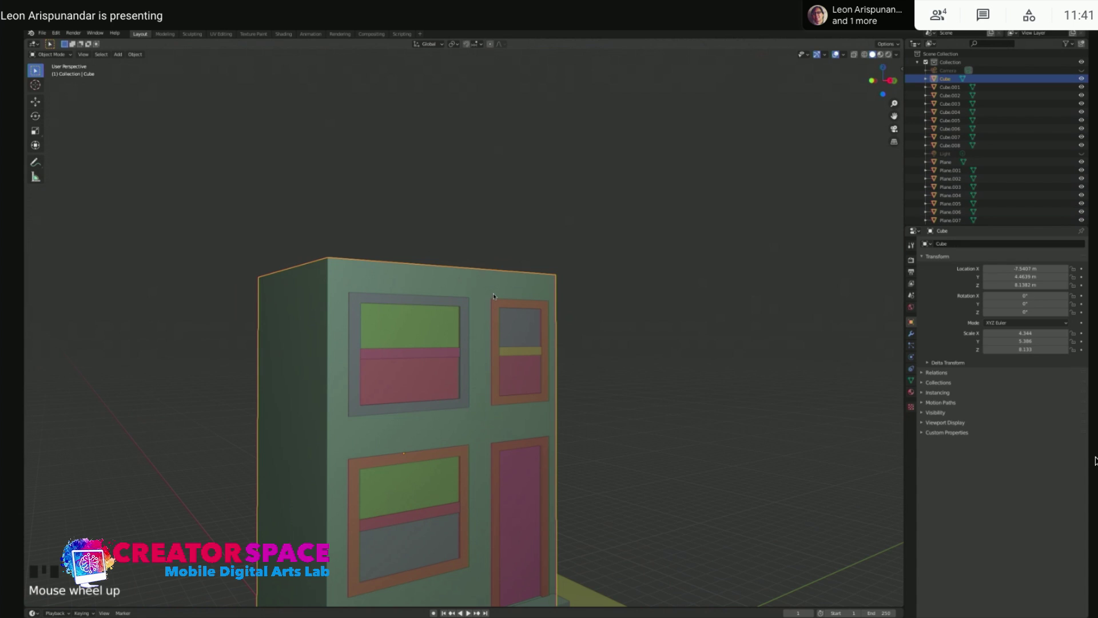
pyautogui.press('KP_3')
pyautogui.rightClick(412, 382)
pyautogui.moveTo(412, 382)
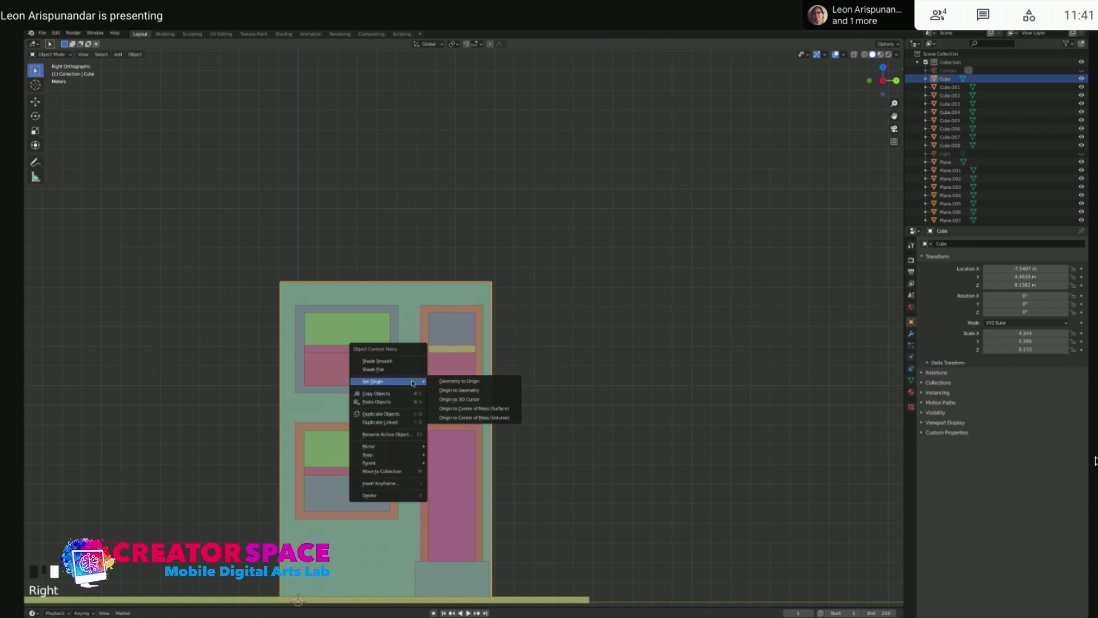
pyautogui.click(475, 390)
pyautogui.click(412, 286)
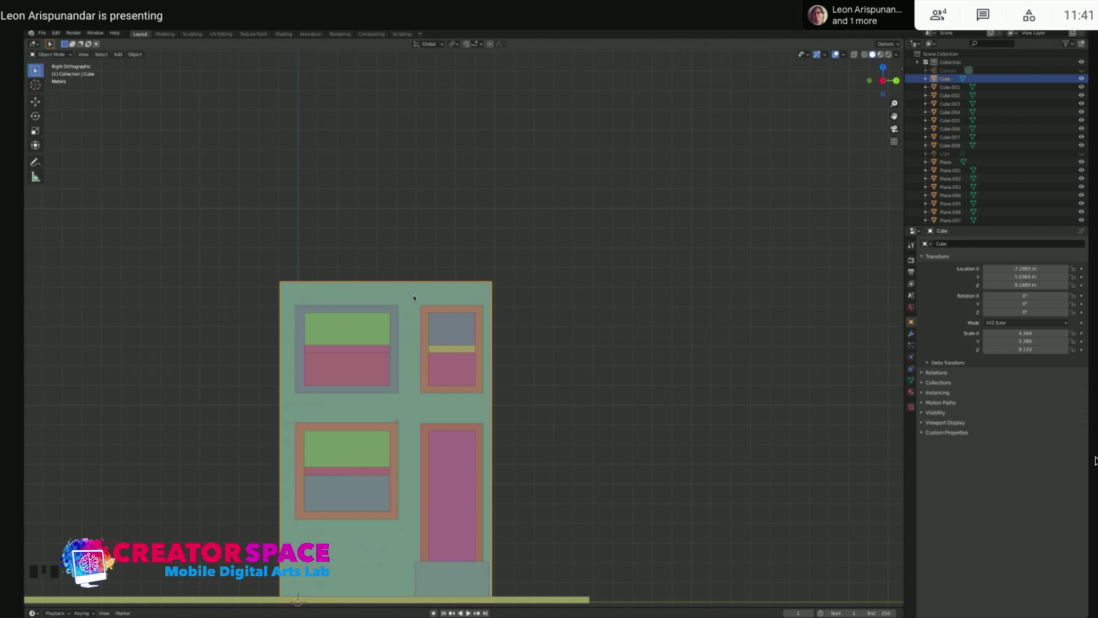
pyautogui.hotkey('shift', 'a')
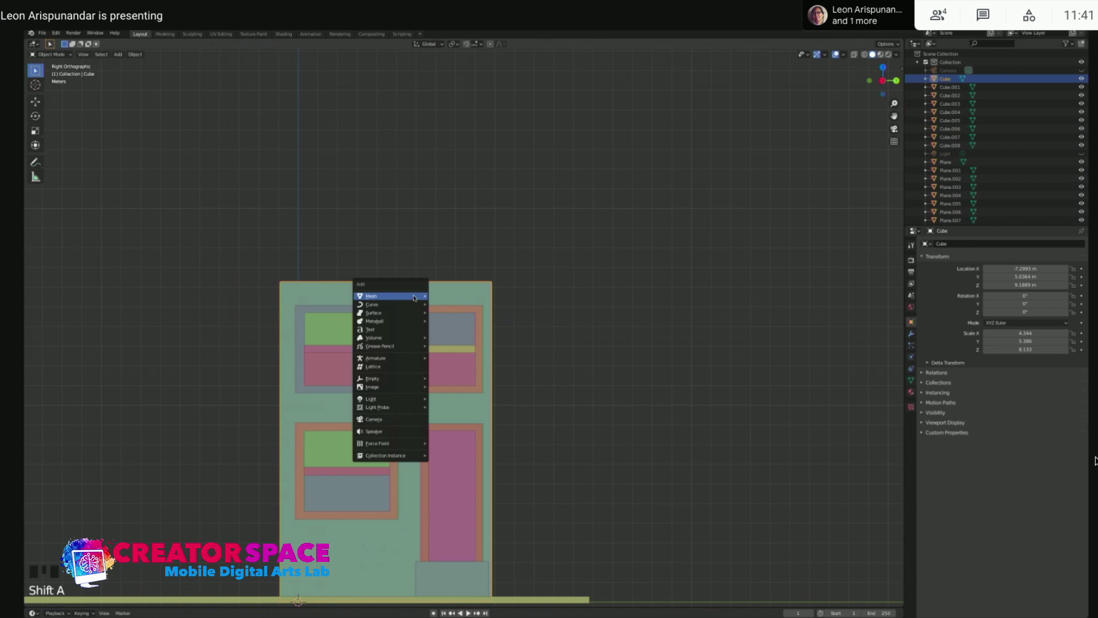
pyautogui.click(455, 244)
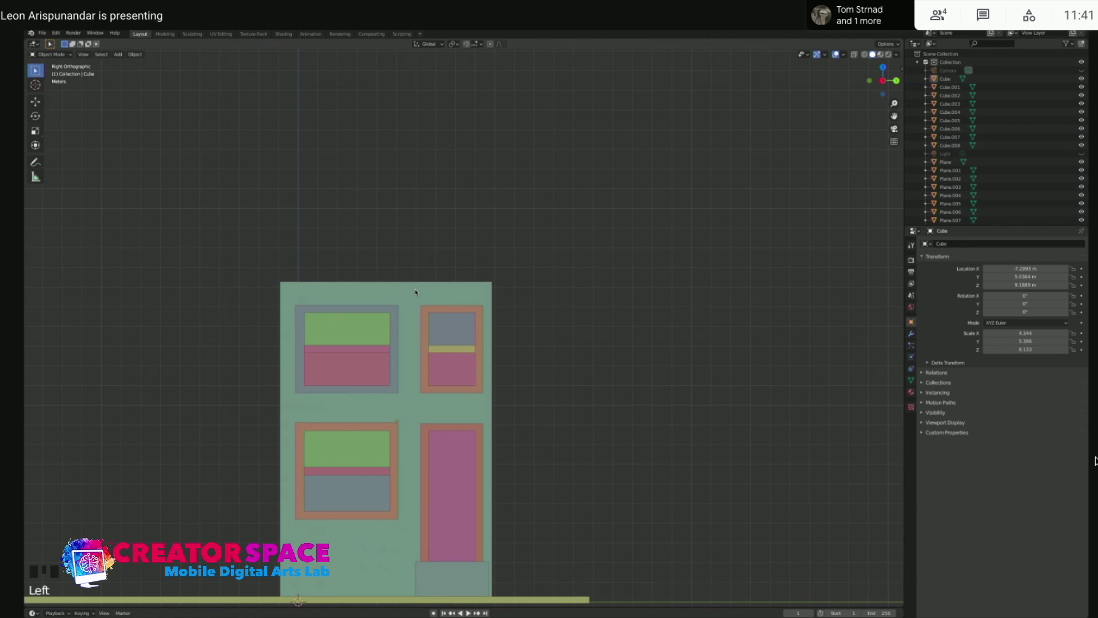
pyautogui.click(405, 297)
pyautogui.hotkey('ctrl', 'a')
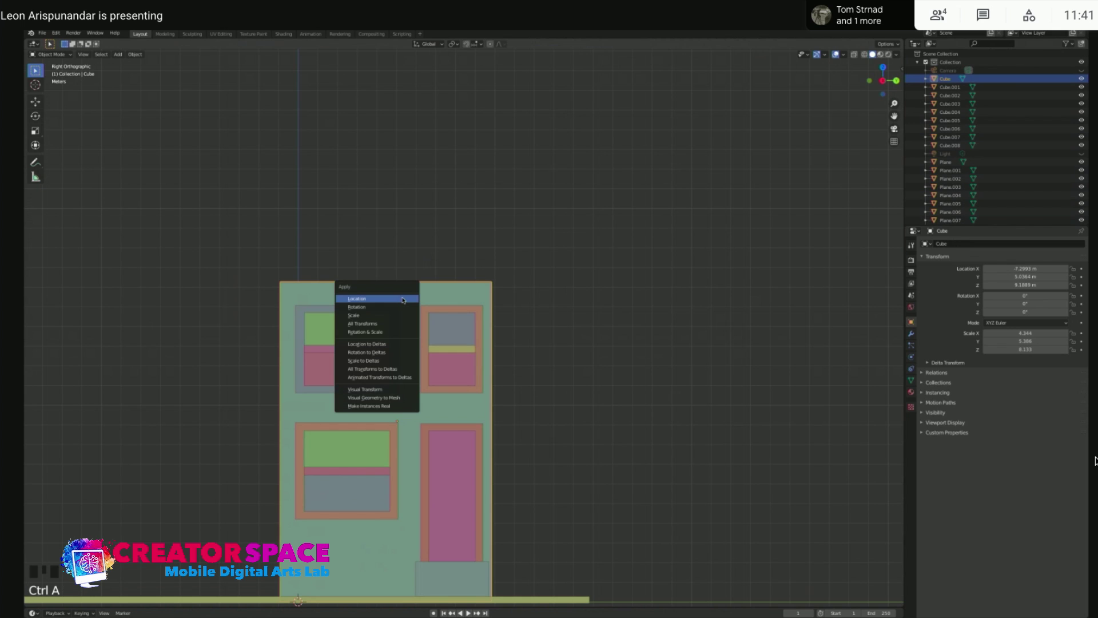
pyautogui.click(435, 238)
pyautogui.click(399, 296)
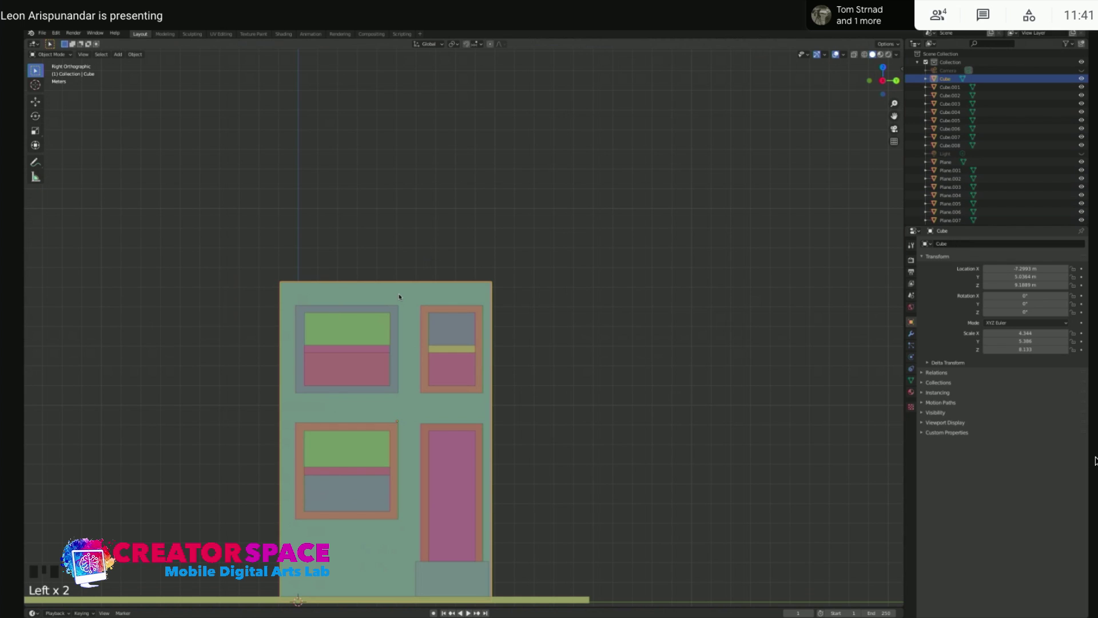
# Apply all transforms to the building block and show its transform values in the viewport sidebar
pyautogui.hotkey('ctrl', 'a')
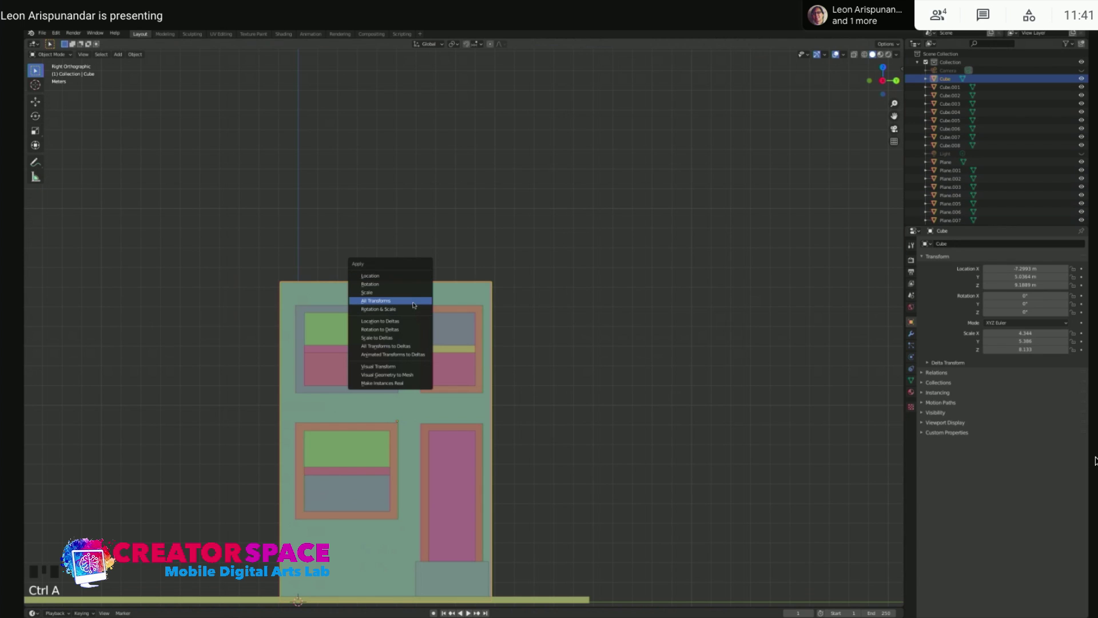
pyautogui.click(411, 300)
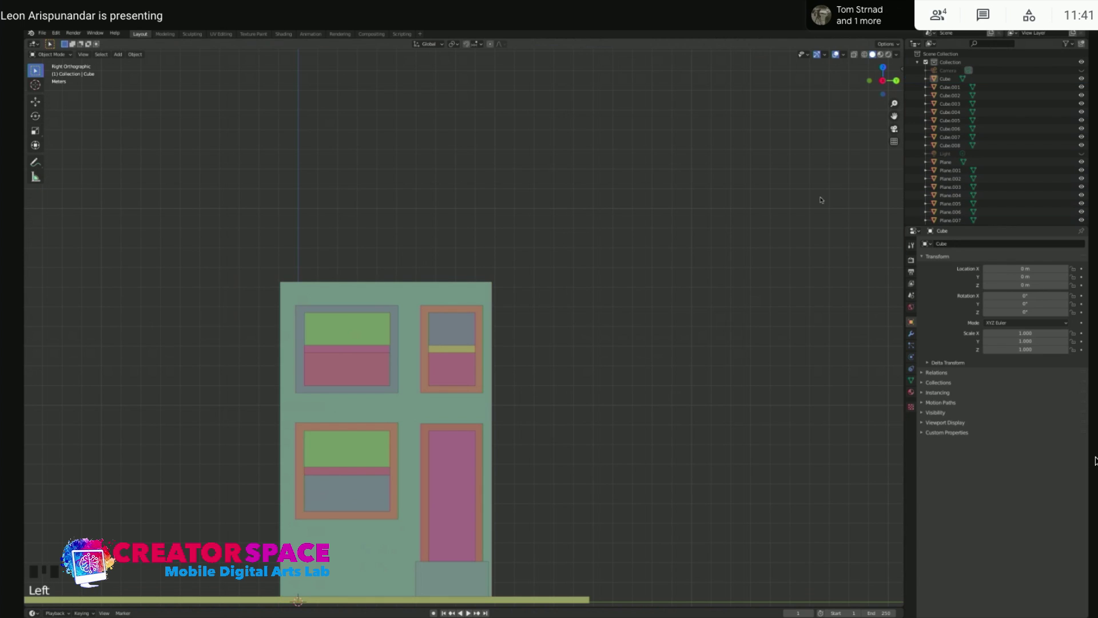
pyautogui.press('n')
pyautogui.hotkey('ctrl', 'z')
pyautogui.click(642, 284)
pyautogui.hotkey('ctrl', 'z')
pyautogui.click(613, 245)
pyautogui.click(897, 70)
pyautogui.click(429, 260)
pyautogui.click(414, 285)
pyautogui.click(503, 268)
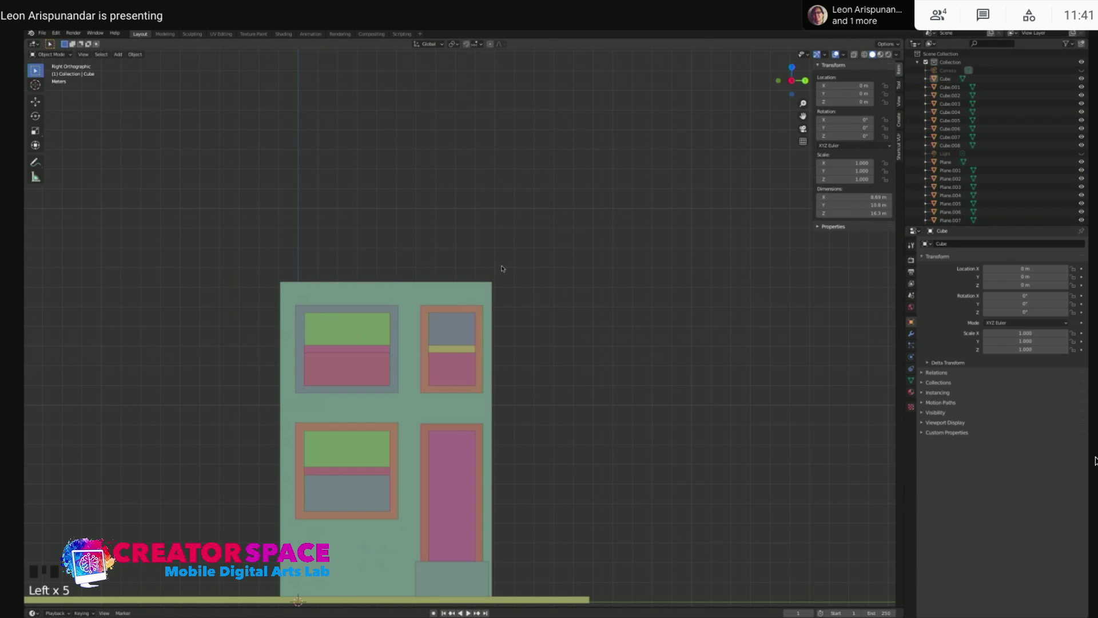
# Undo the applied transforms on the building block and select it again
pyautogui.hotkey('ctrl', 'z')
pyautogui.hotkey('ctrl', 'z')
pyautogui.hotkey('ctrl', 'z')
pyautogui.hotkey('ctrl', 'z')
pyautogui.hotkey('ctrl', 'z')
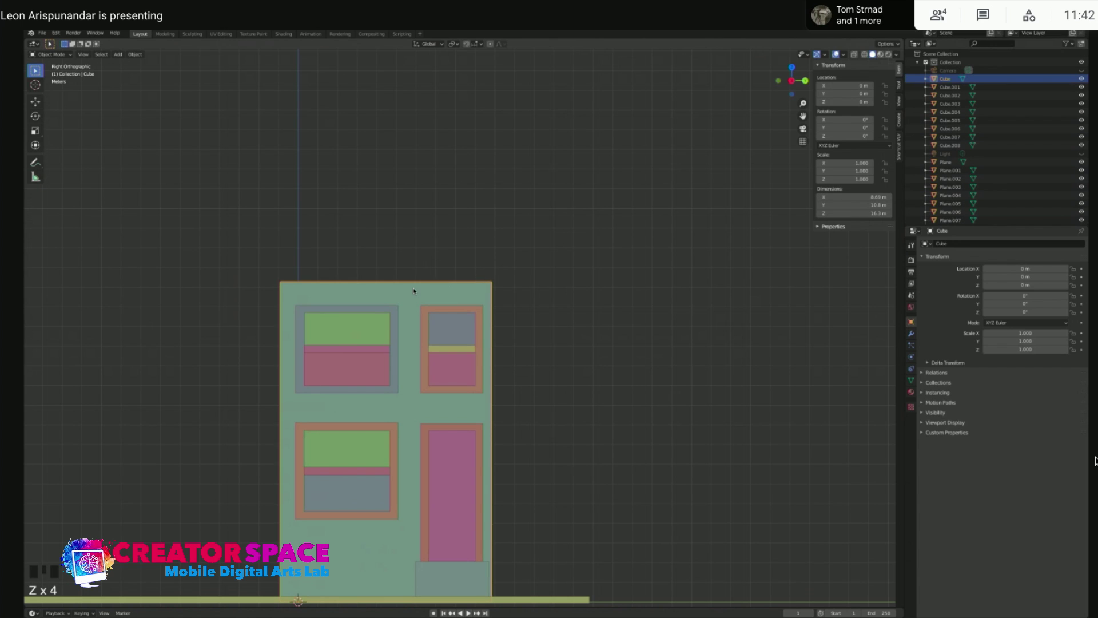
pyautogui.hotkey('ctrl', 'z')
pyautogui.hotkey('ctrl', 'shift', 'z')
pyautogui.click(490, 243)
pyautogui.click(441, 296)
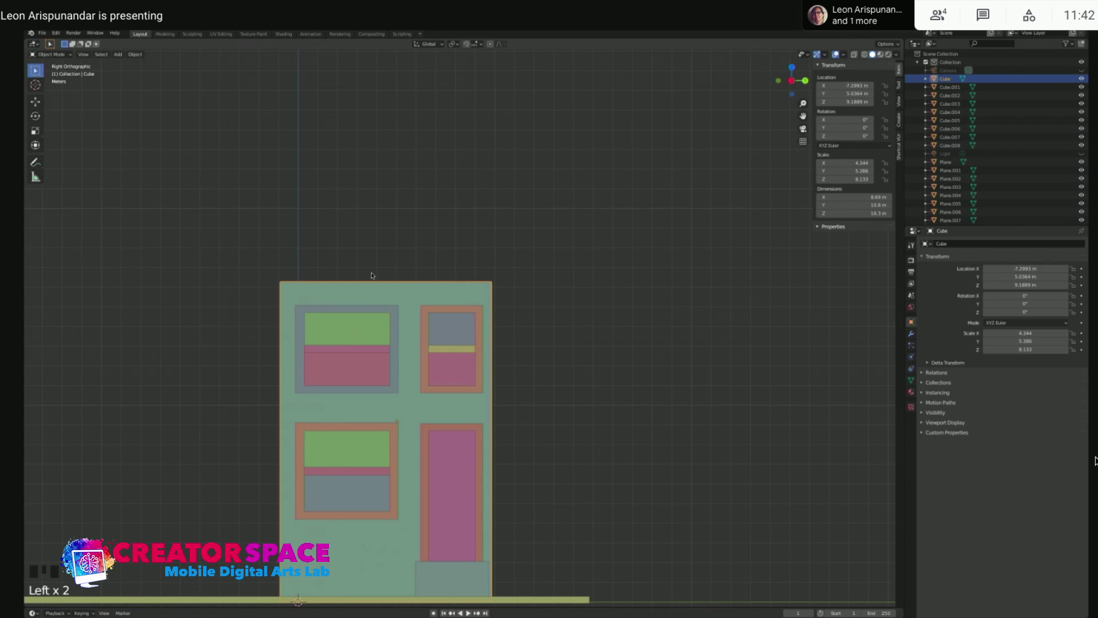
pyautogui.click(439, 249)
pyautogui.click(424, 290)
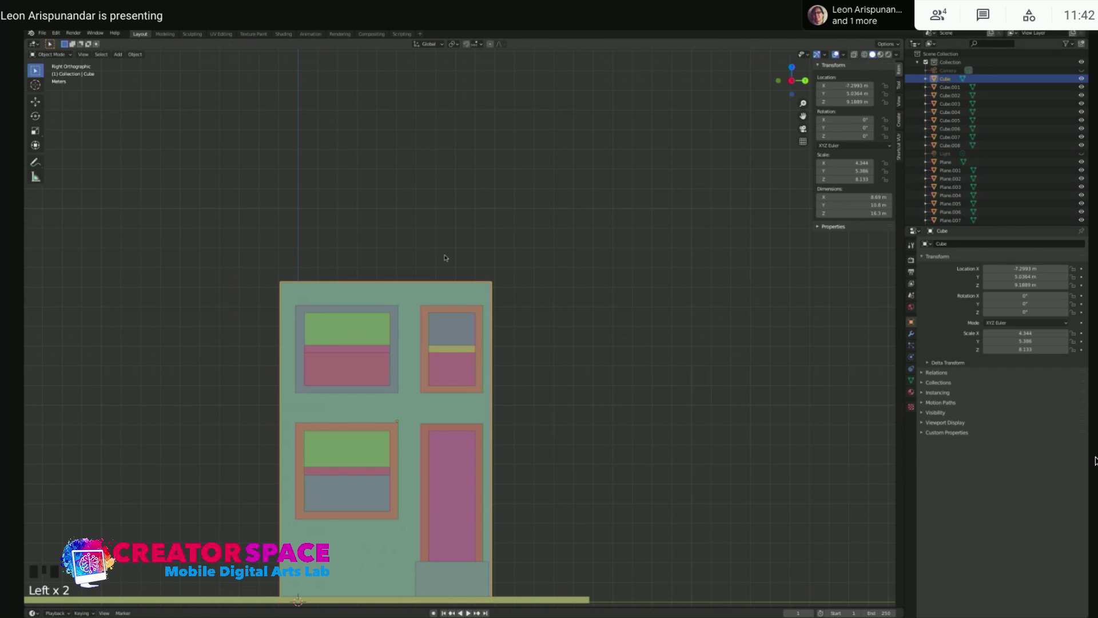
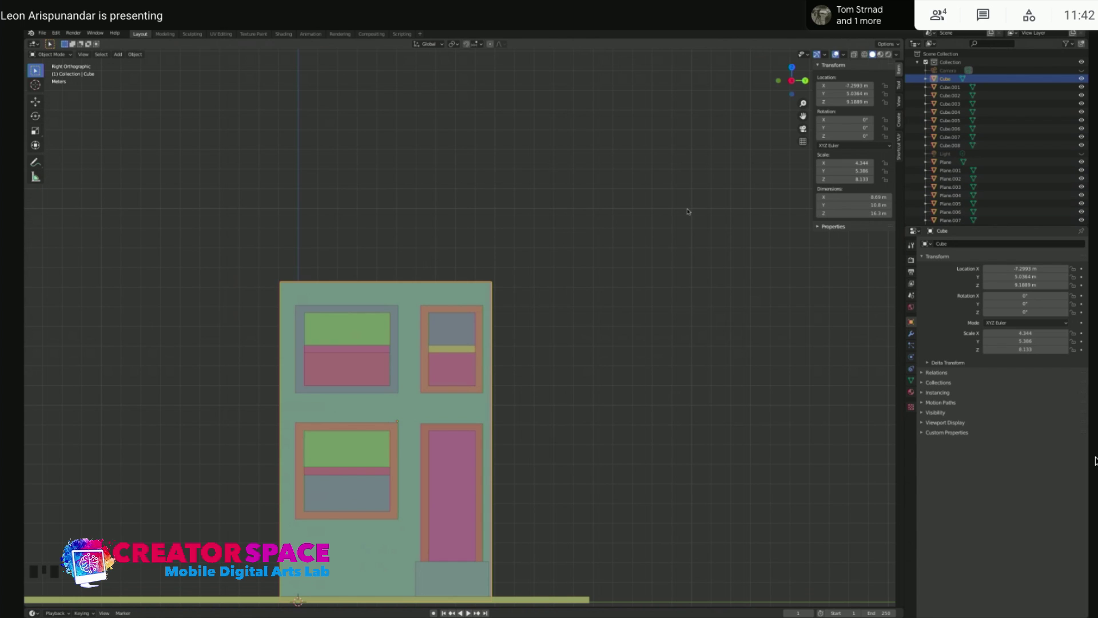
# Apply all transforms to the building block again and deselect it
pyautogui.hotkey('ctrl', 'a')
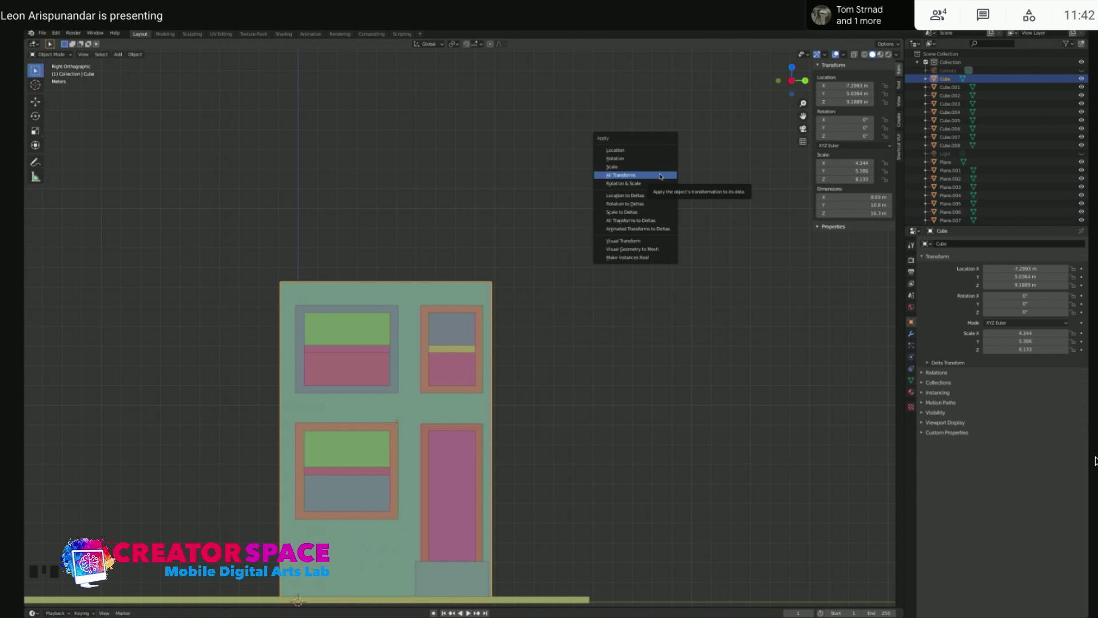
pyautogui.click(661, 175)
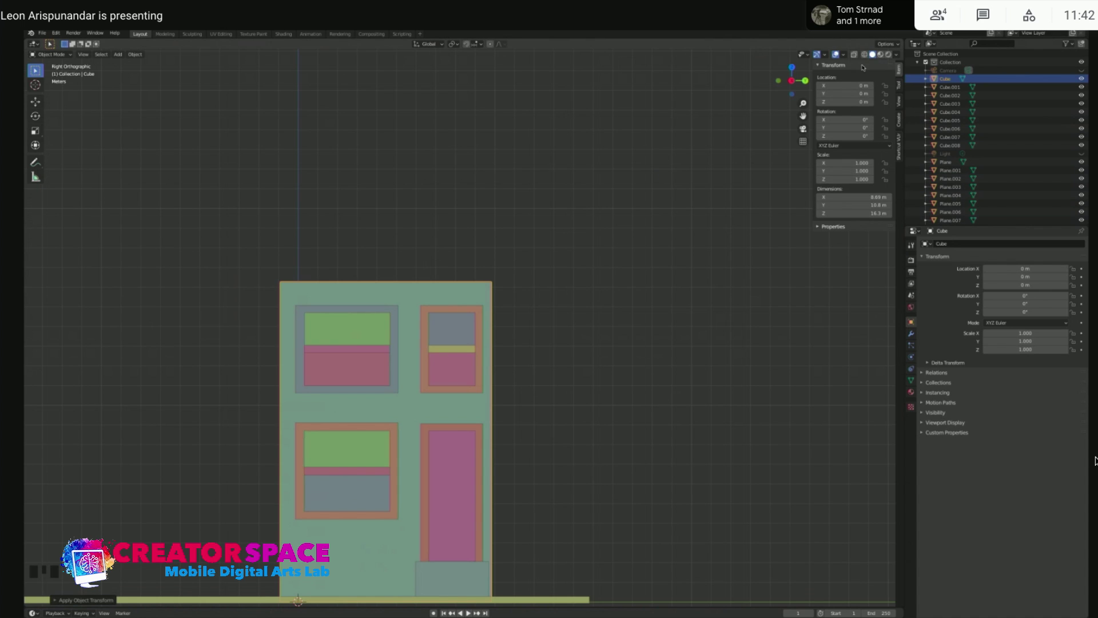
pyautogui.click(626, 191)
pyautogui.click(539, 240)
pyautogui.click(513, 231)
pyautogui.click(405, 293)
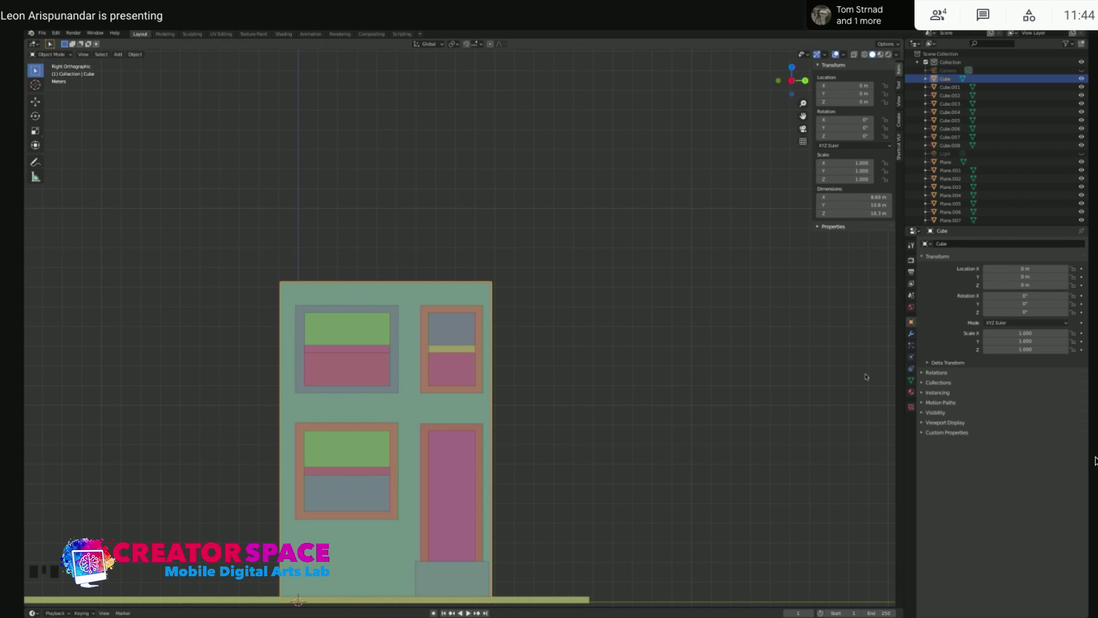
pyautogui.click(406, 368)
pyautogui.scroll(-2, 496, 349)
pyautogui.scroll(2, 498, 347)
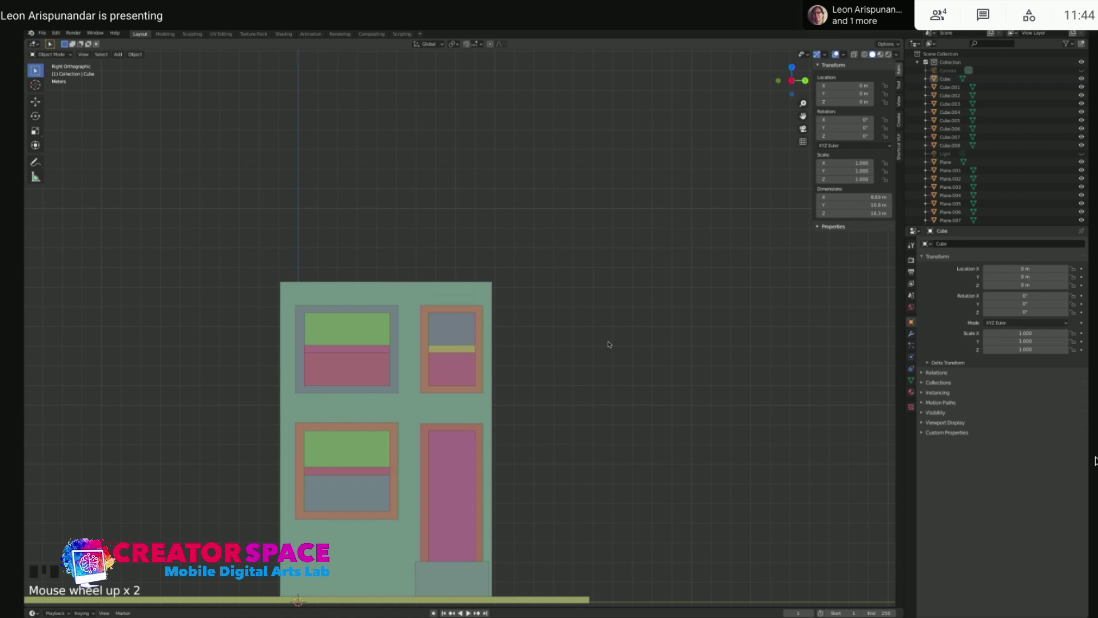
# Undo the transforms applied to the building block
pyautogui.hotkey('ctrl', 'z')
pyautogui.hotkey('ctrl', 'z')
pyautogui.hotkey('ctrl', 'z')
pyautogui.hotkey('ctrl', 'z')
pyautogui.hotkey('ctrl', 'z')
pyautogui.hotkey('ctrl', 'z')
pyautogui.hotkey('ctrl', 'z')
pyautogui.hotkey('ctrl', 'z')
pyautogui.hotkey('ctrl', 'z')
pyautogui.hotkey('ctrl', 'z')
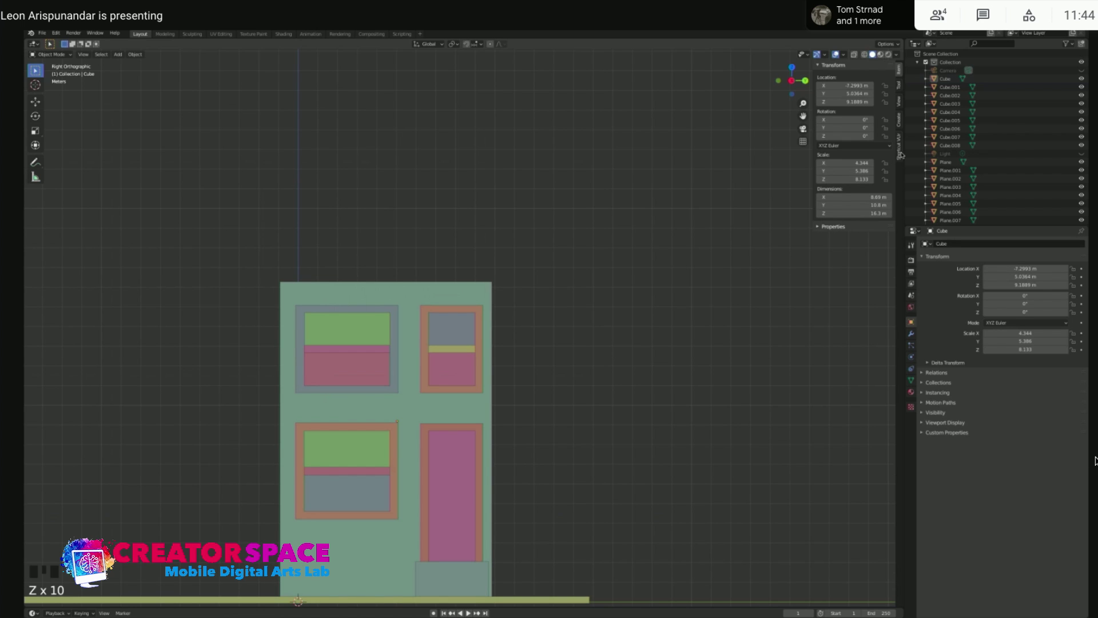
# Add a Bevel modifier to the main building block
pyautogui.click(575, 306)
pyautogui.click(459, 293)
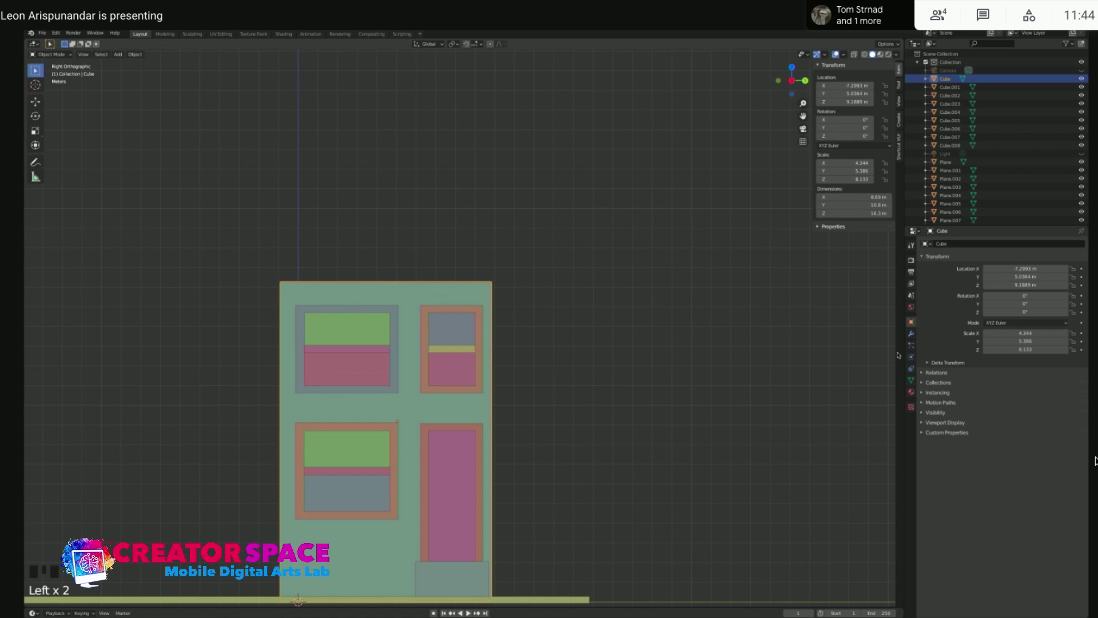
pyautogui.click(911, 334)
pyautogui.click(966, 242)
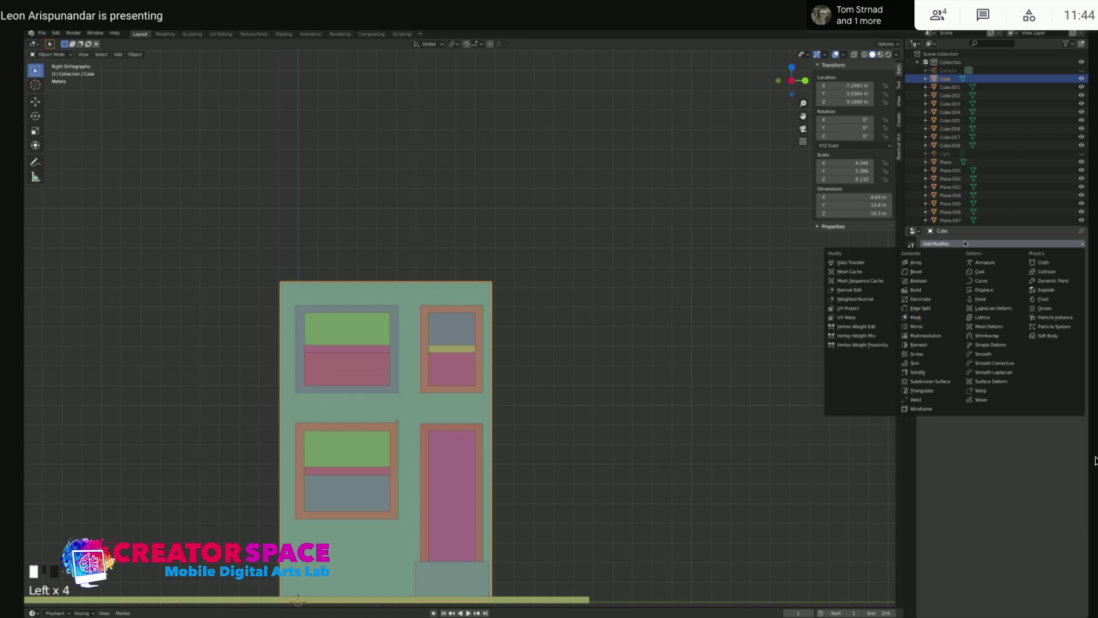
pyautogui.click(916, 271)
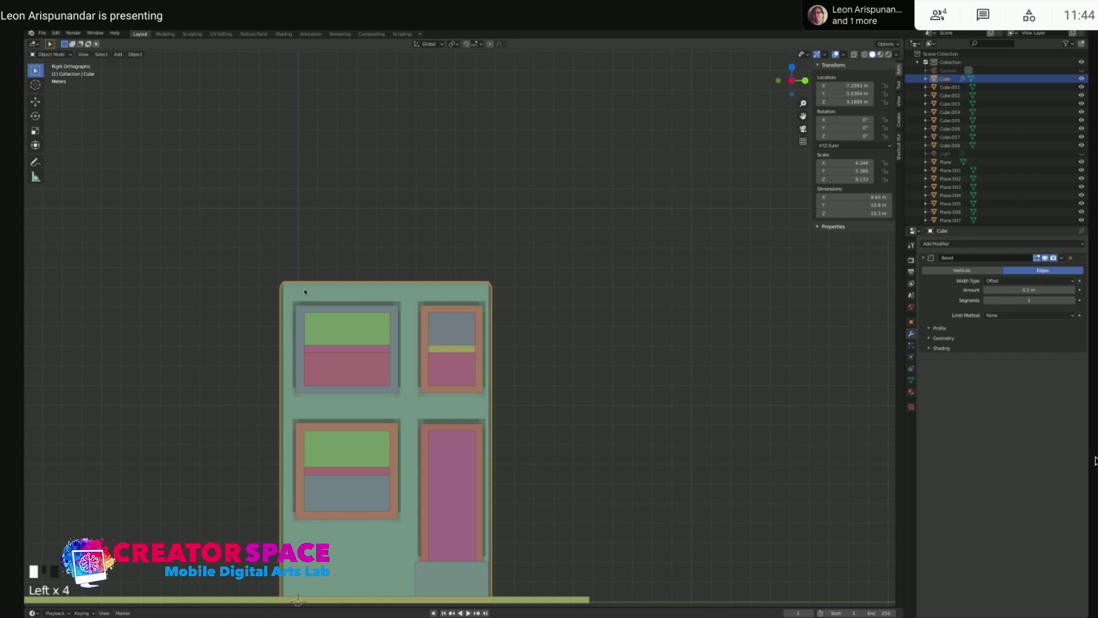
# Set the building's bevel amount to about 0.011 m with 4 segments and check the softened edges
pyautogui.moveTo(322, 279); pyautogui.dragTo(370, 338, button='middle')
pyautogui.scroll(2, 338, 324)
pyautogui.click(1030, 290)
pyautogui.moveTo(1031, 290); pyautogui.dragTo(1013, 290)
pyautogui.click(1031, 290)
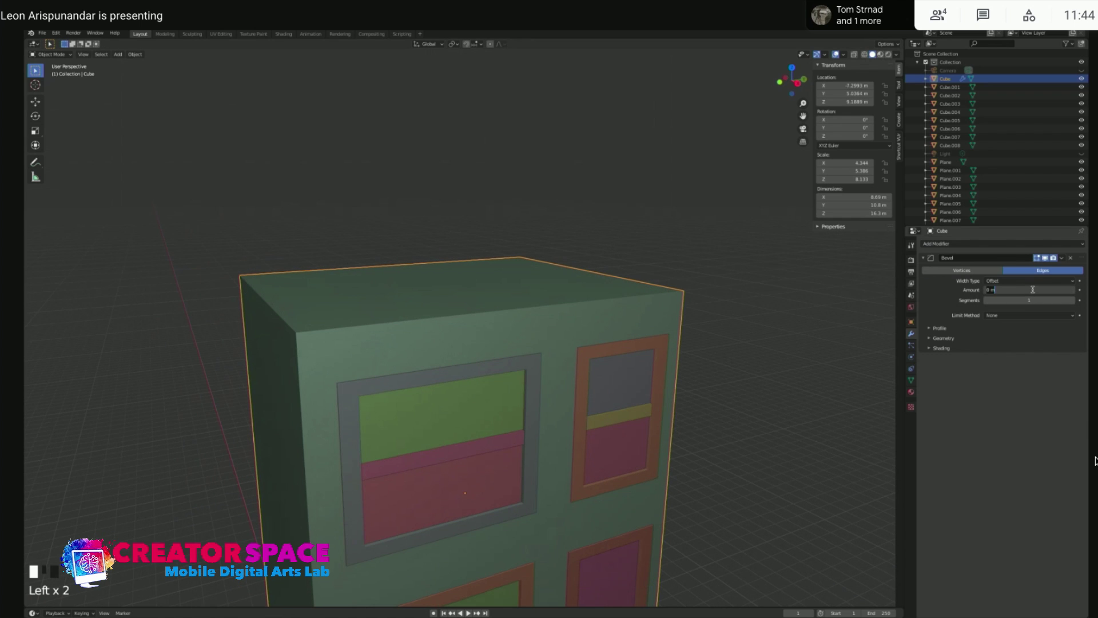
pyautogui.click(1001, 370)
pyautogui.keyDown('shift'); pyautogui.moveTo(1022, 290); pyautogui.dragTo(1033, 299); pyautogui.keyUp('shift')
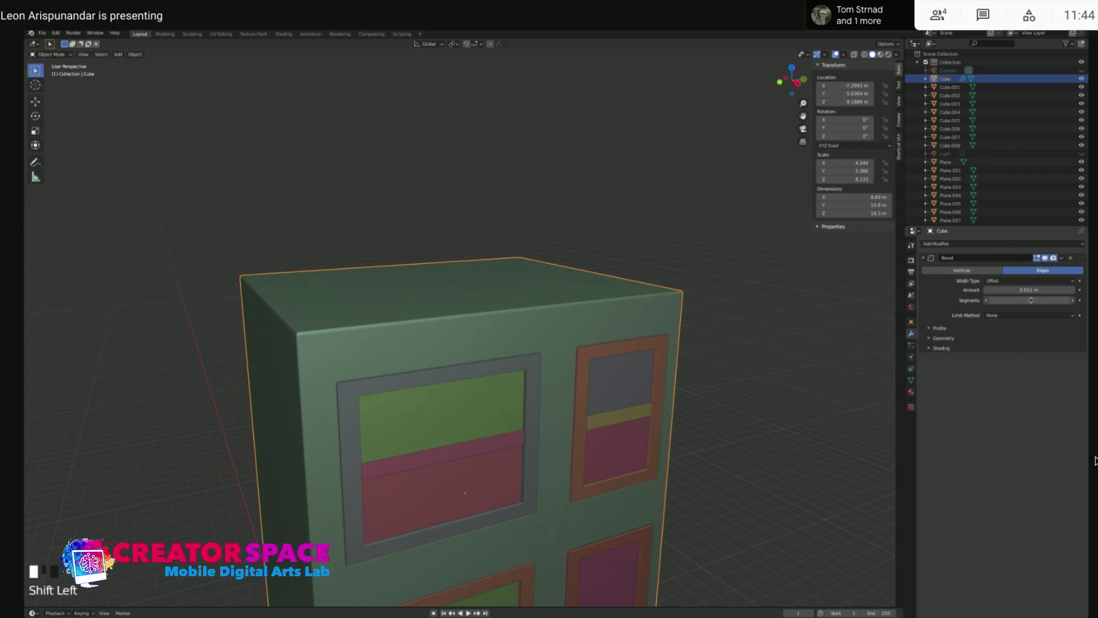
pyautogui.click(714, 292)
pyautogui.moveTo(713, 292); pyautogui.dragTo(598, 300, button='middle')
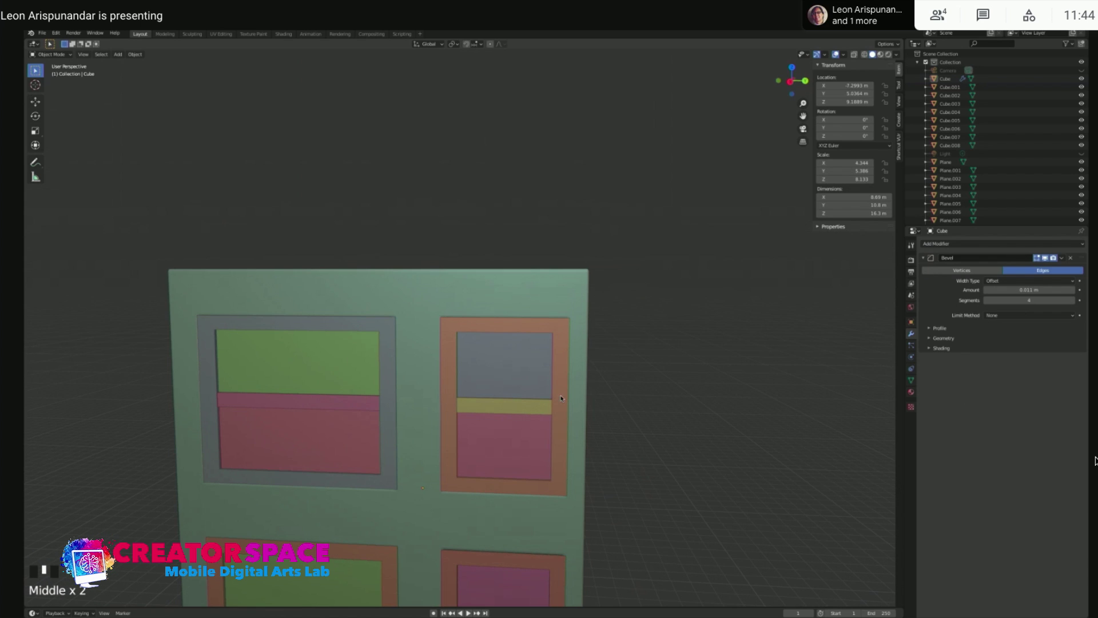
pyautogui.moveTo(666, 314); pyautogui.dragTo(369, 290, button='middle')
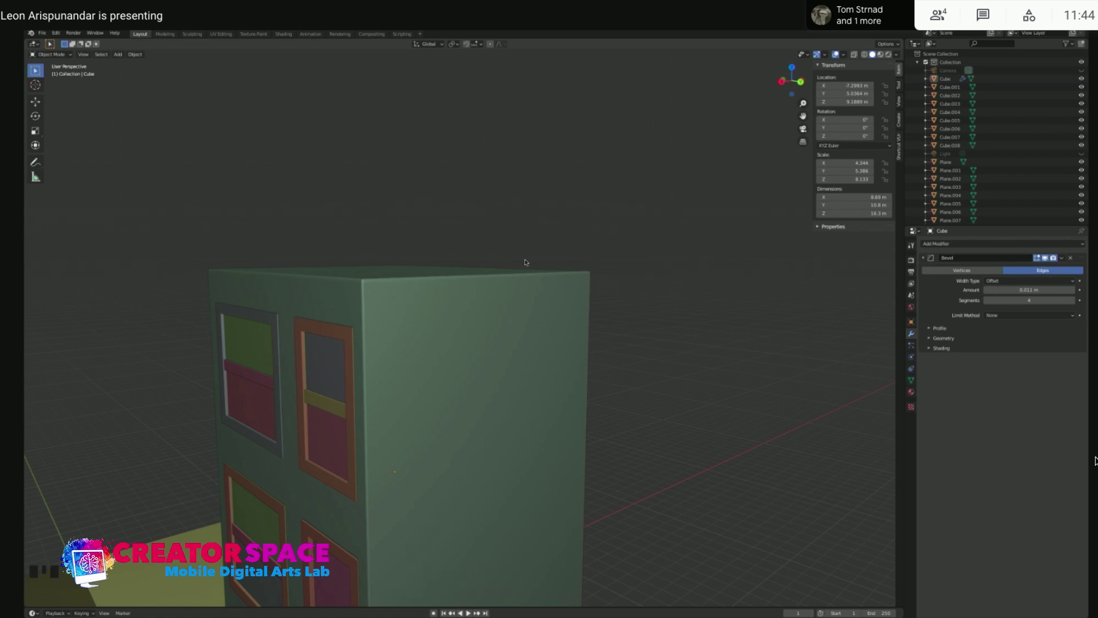
pyautogui.click(717, 266)
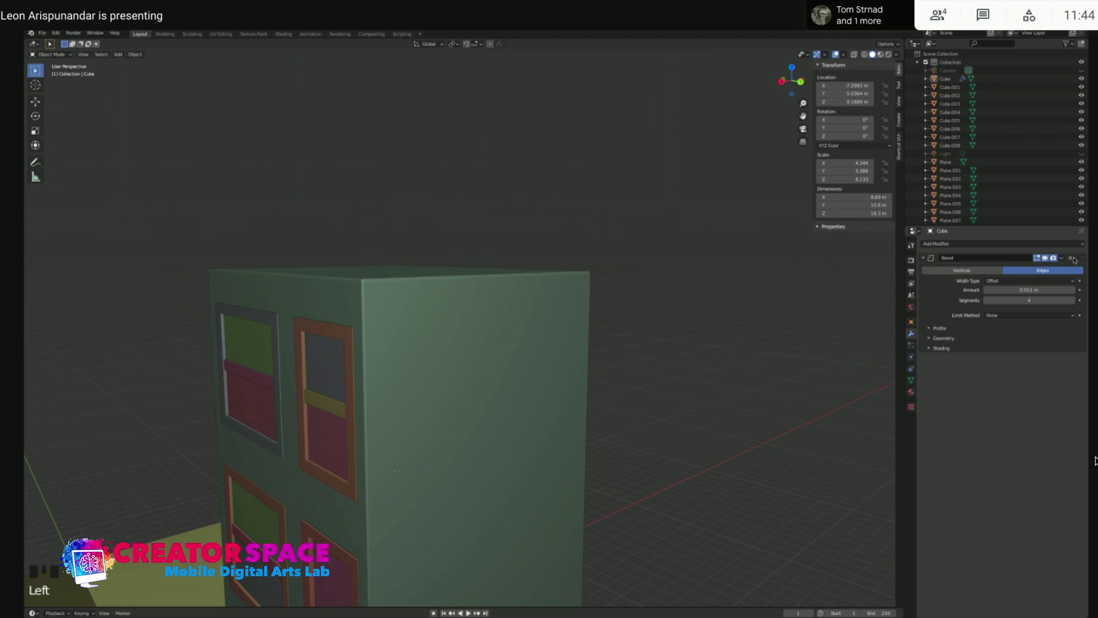
# Remove the Bevel modifier from the main building block and apply all of the block's transforms
pyautogui.click(1072, 258)
pyautogui.click(629, 204)
pyautogui.click(441, 297)
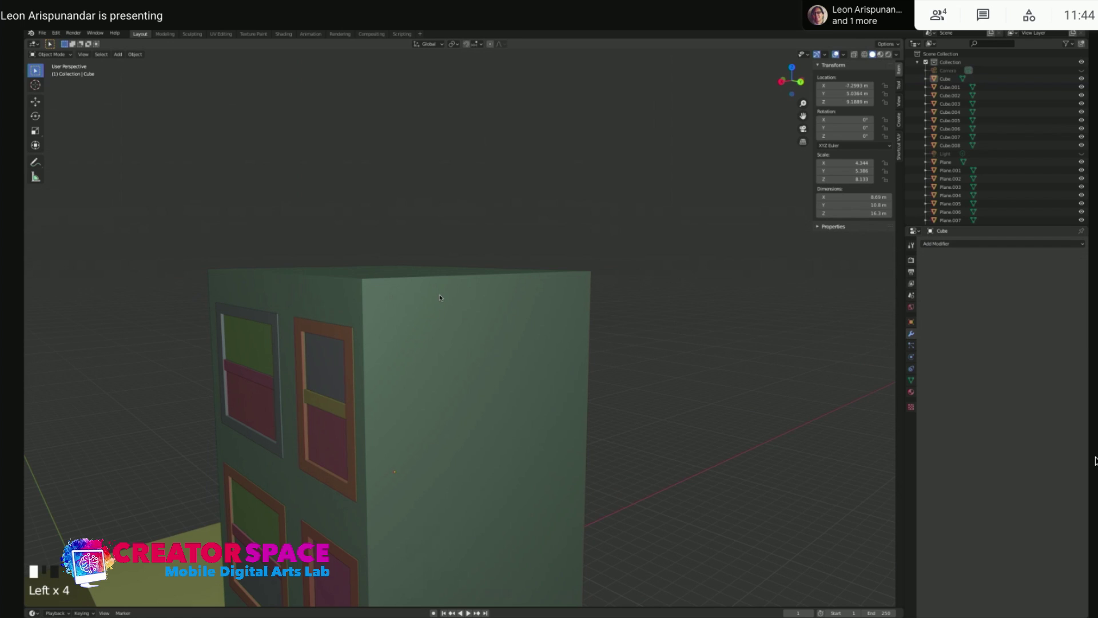
pyautogui.hotkey('ctrl', 'a')
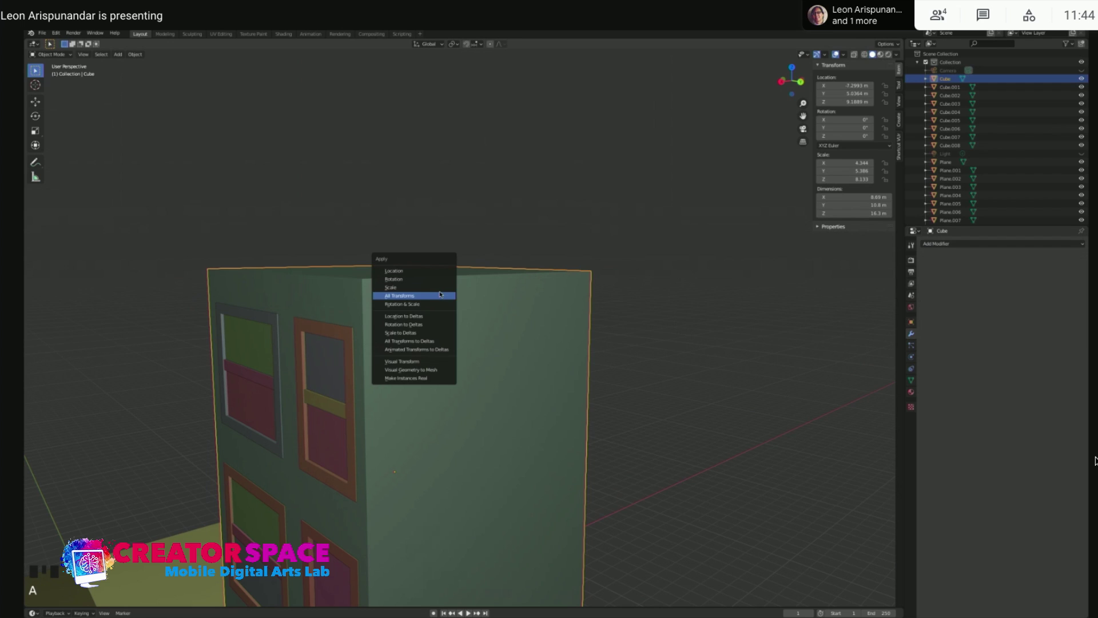
pyautogui.press('a')
pyautogui.click(786, 281)
pyautogui.click(565, 325)
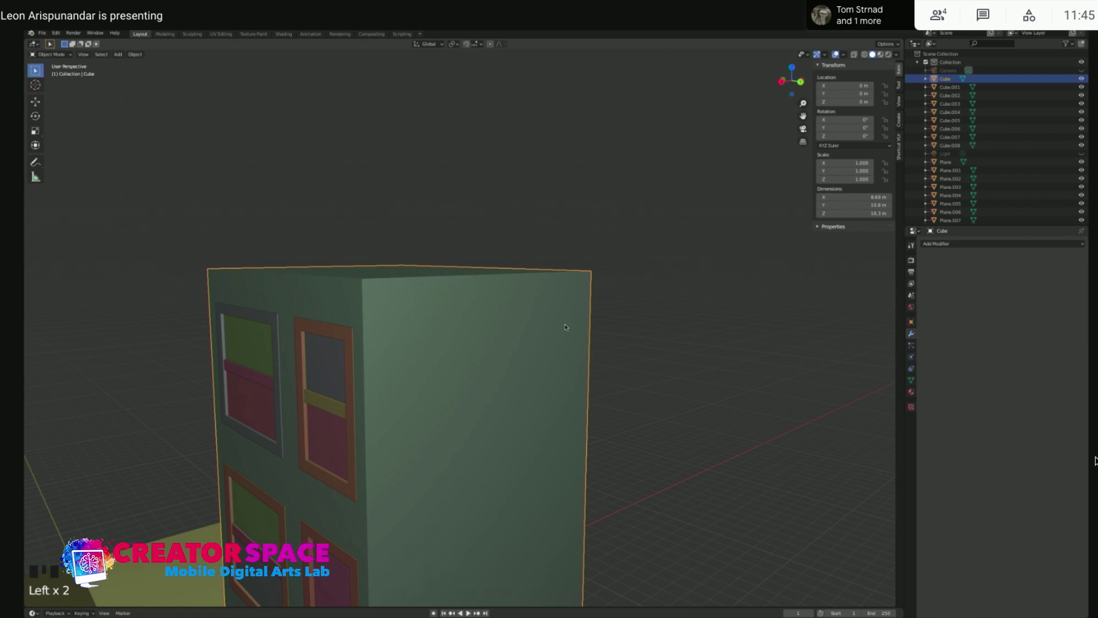
# Add a Bevel modifier to the building block and check its upper edges
pyautogui.click(997, 248)
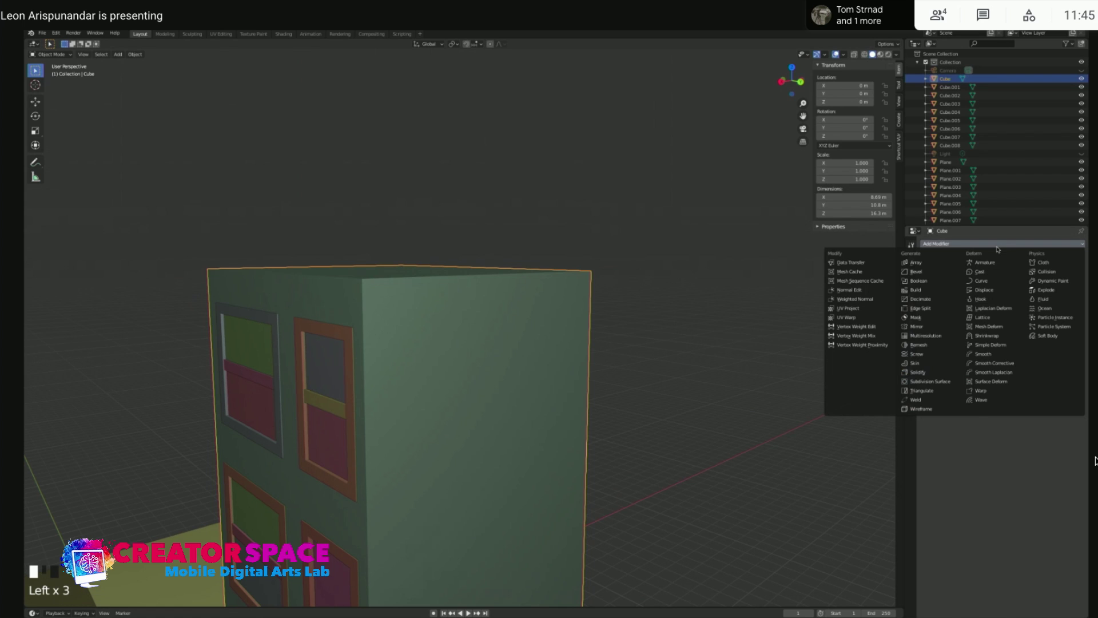
pyautogui.click(931, 272)
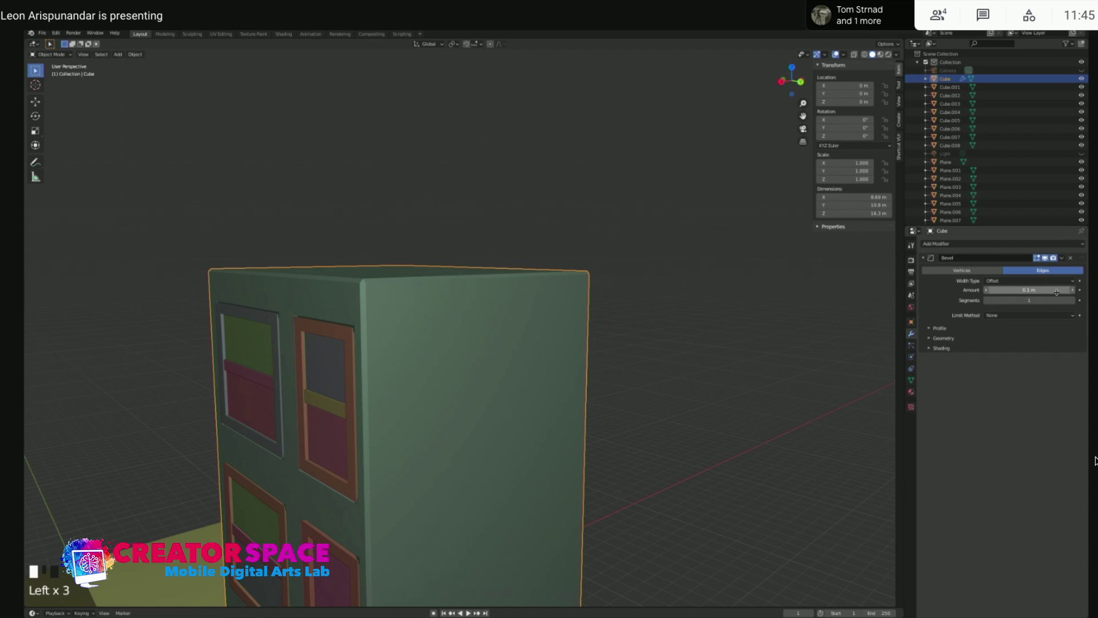
pyautogui.moveTo(351, 273); pyautogui.dragTo(312, 296, button='middle')
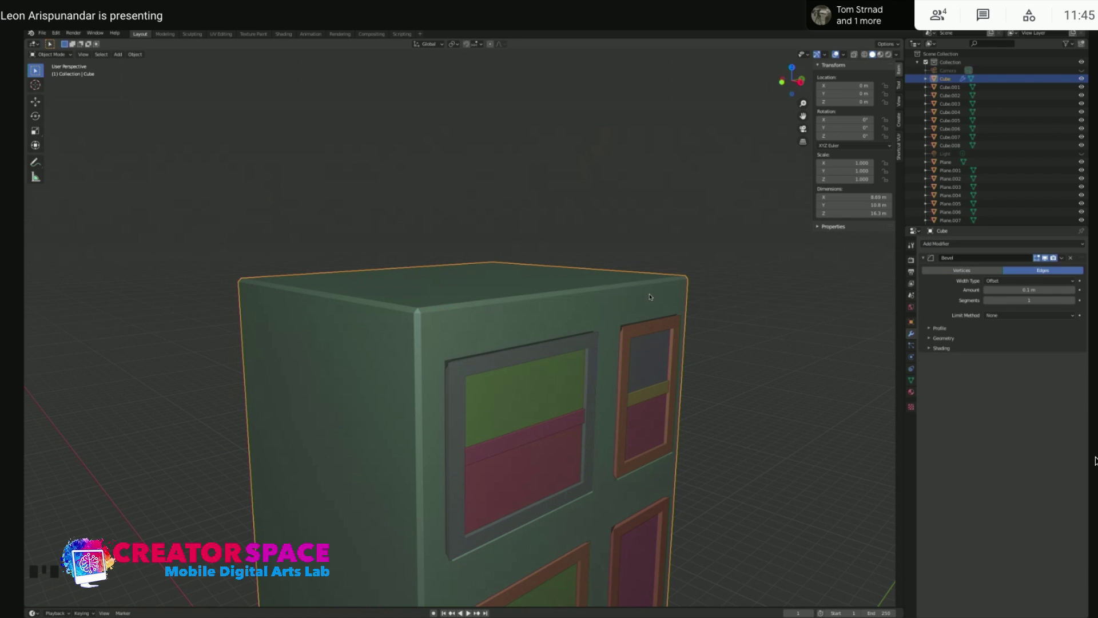
pyautogui.click(751, 365)
pyautogui.moveTo(687, 350); pyautogui.dragTo(603, 319, button='middle')
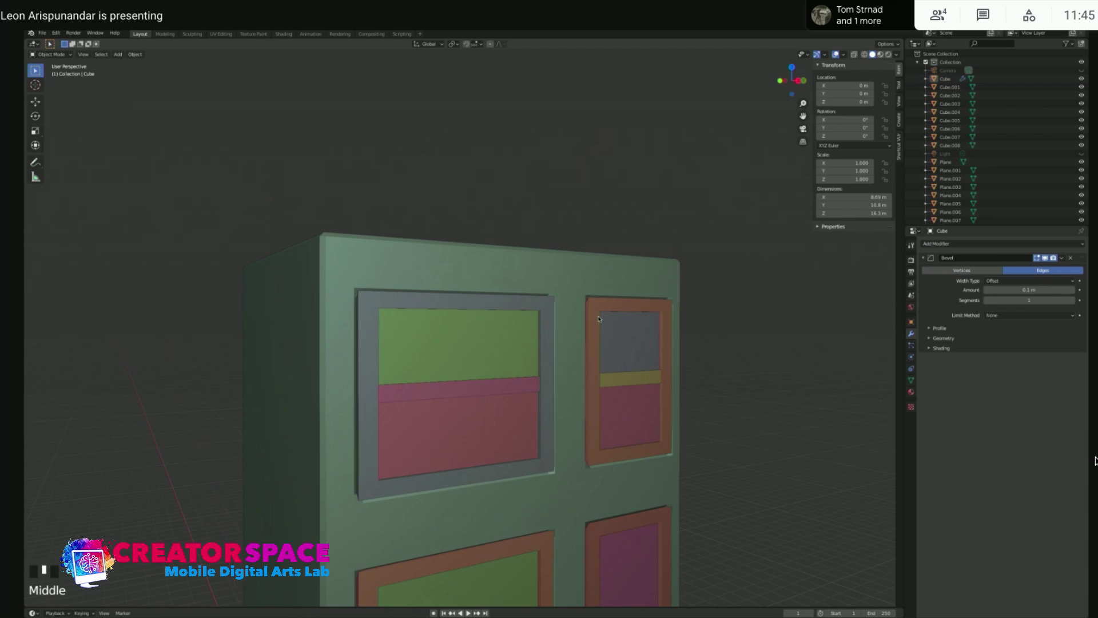
# Reduce the building's bevel amount to about 0.018 m, checking the roof corner up close
pyautogui.moveTo(1029, 292)
pyautogui.keyDown('shift'); pyautogui.mouseDown()
pyautogui.moveTo(993, 290)
pyautogui.moveTo(1022, 291)
pyautogui.mouseUp(); pyautogui.keyUp('shift')
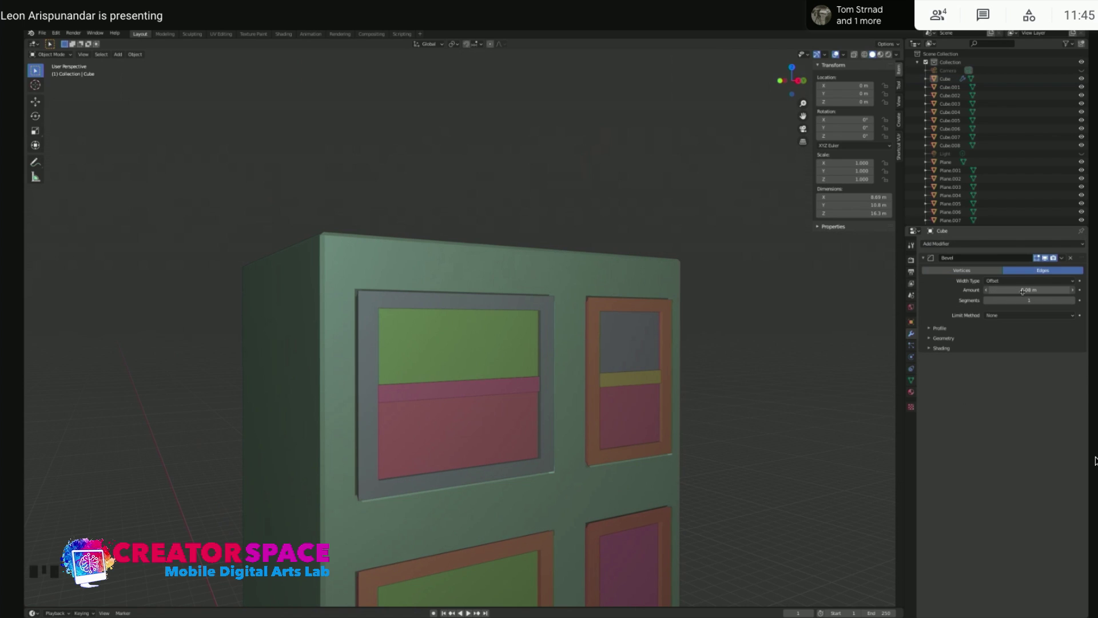
pyautogui.moveTo(728, 287)
pyautogui.mouseDown(button='middle')
pyautogui.moveTo(674, 314)
pyautogui.moveTo(648, 312)
pyautogui.moveTo(644, 299)
pyautogui.moveTo(738, 294)
pyautogui.mouseUp(button='middle')
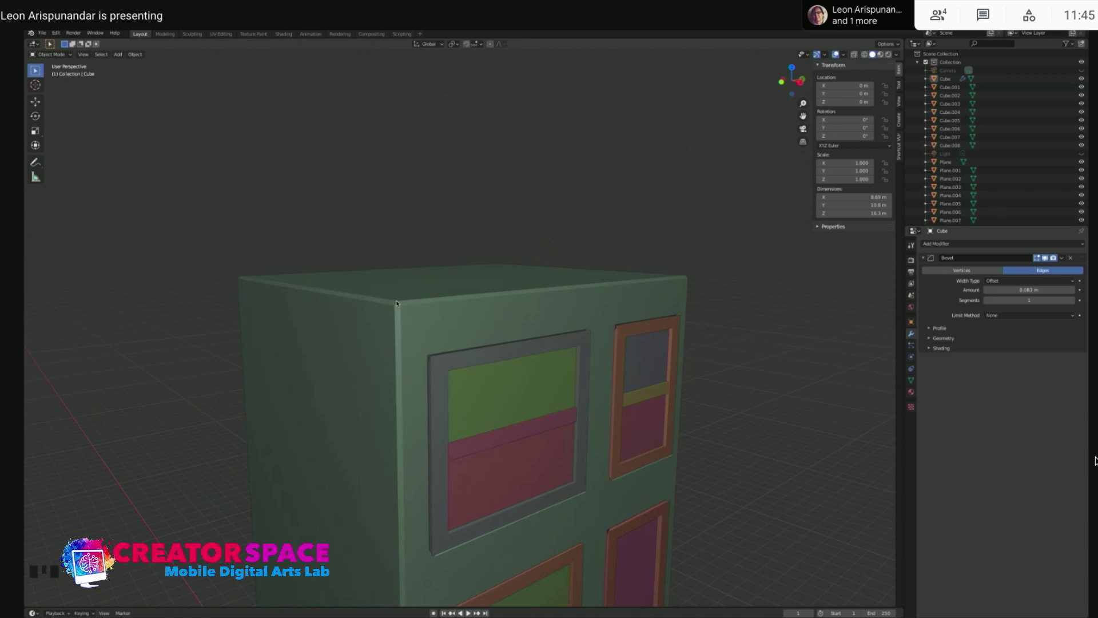
pyautogui.keyDown('shift'); pyautogui.moveTo(1024, 290); pyautogui.dragTo(980, 289); pyautogui.keyUp('shift')
pyautogui.moveTo(438, 314); pyautogui.dragTo(593, 313, button='middle')
pyautogui.scroll(3, 787, 300)
pyautogui.keyDown('shift'); pyautogui.moveTo(787, 299); pyautogui.dragTo(456, 325, button='middle'); pyautogui.keyUp('shift')
pyautogui.scroll(1, 353, 331)
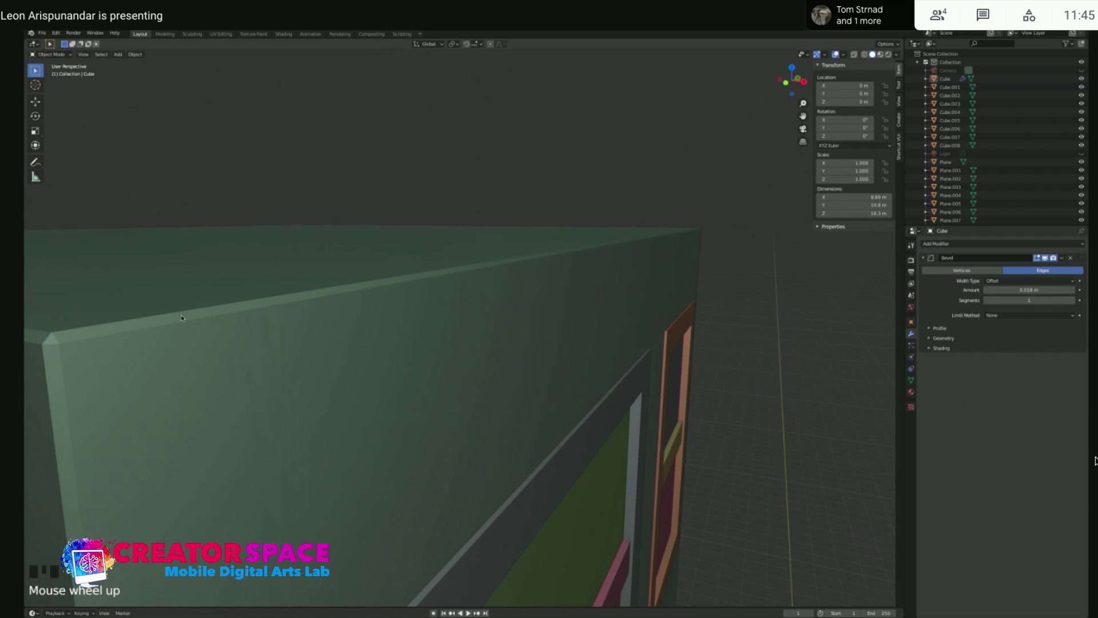
pyautogui.keyDown('shift'); pyautogui.moveTo(181, 318); pyautogui.dragTo(337, 307, button='middle'); pyautogui.keyUp('shift')
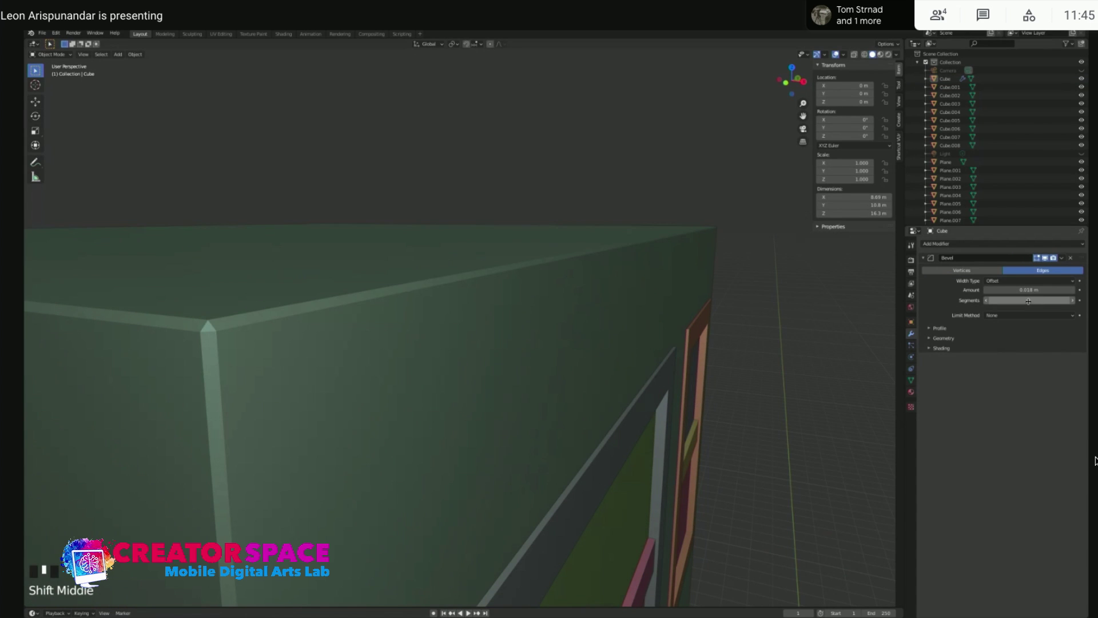
# Set the building's bevel to 6 segments and deselect the block
pyautogui.keyDown('shift'); pyautogui.click(1028, 301); pyautogui.keyUp('shift')
pyautogui.keyDown('shift'); pyautogui.moveTo(1030, 301); pyautogui.dragTo(1037, 300); pyautogui.keyUp('shift')
pyautogui.click(512, 205)
pyautogui.click(414, 160)
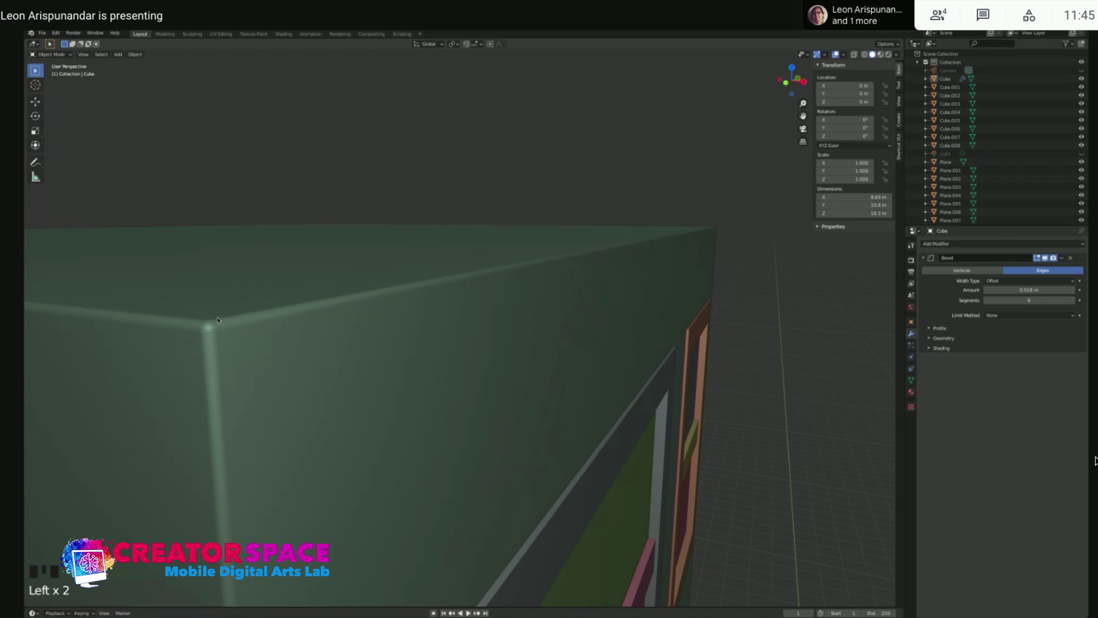
# Apply smooth shading to the building block and deselect it
pyautogui.keyDown('shift'); pyautogui.moveTo(225, 322); pyautogui.dragTo(307, 304, button='middle'); pyautogui.keyUp('shift')
pyautogui.keyDown('shift'); pyautogui.scroll(3, 358, 304); pyautogui.keyUp('shift')
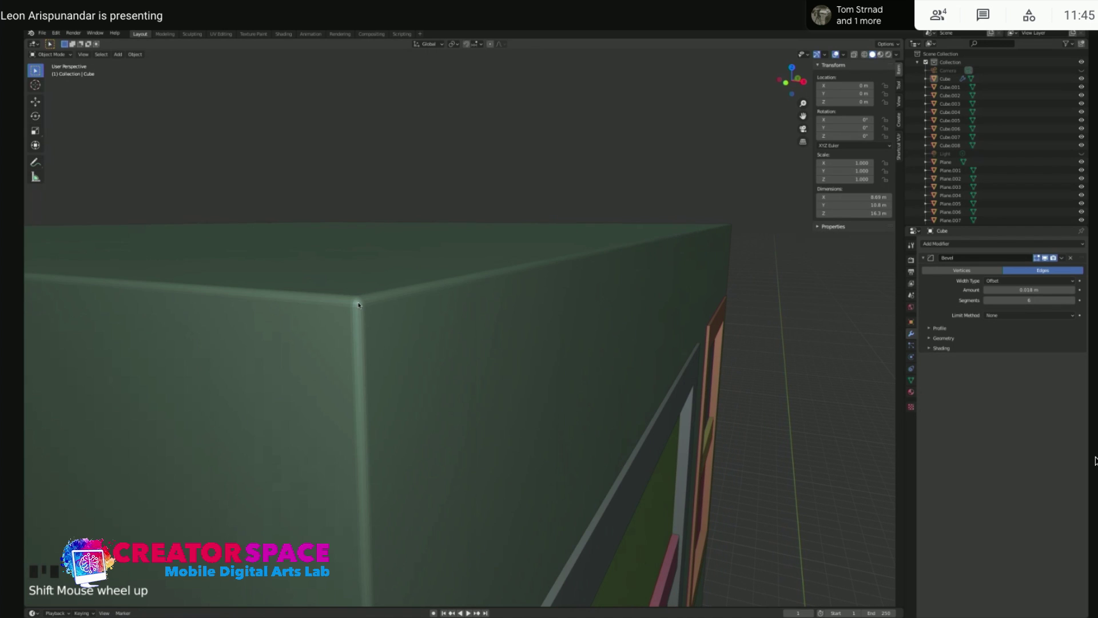
pyautogui.click(364, 318)
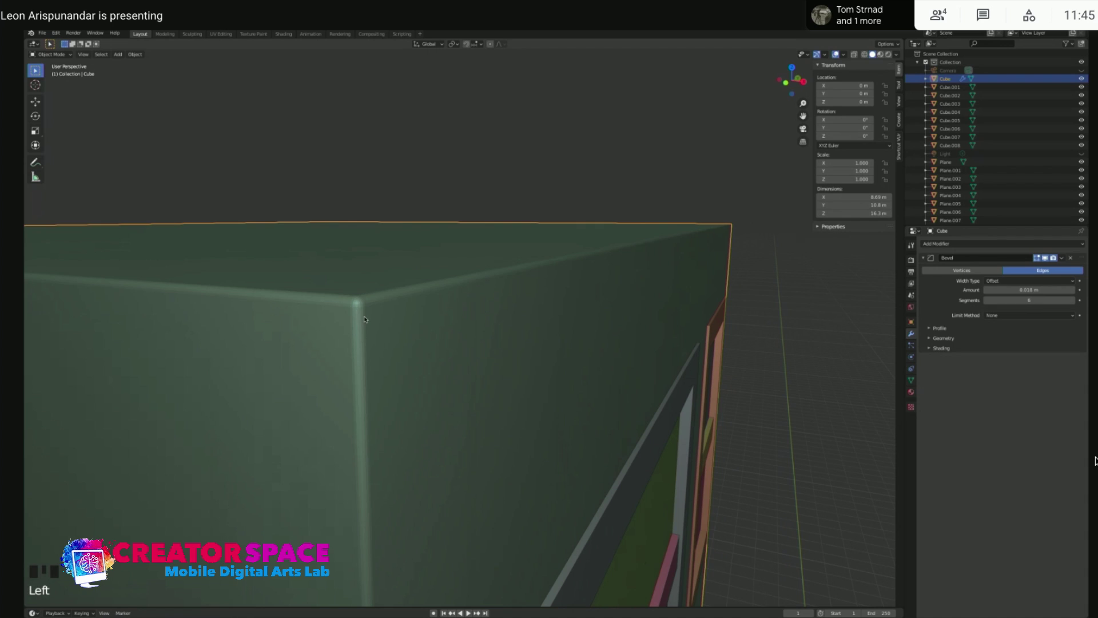
pyautogui.rightClick(365, 319)
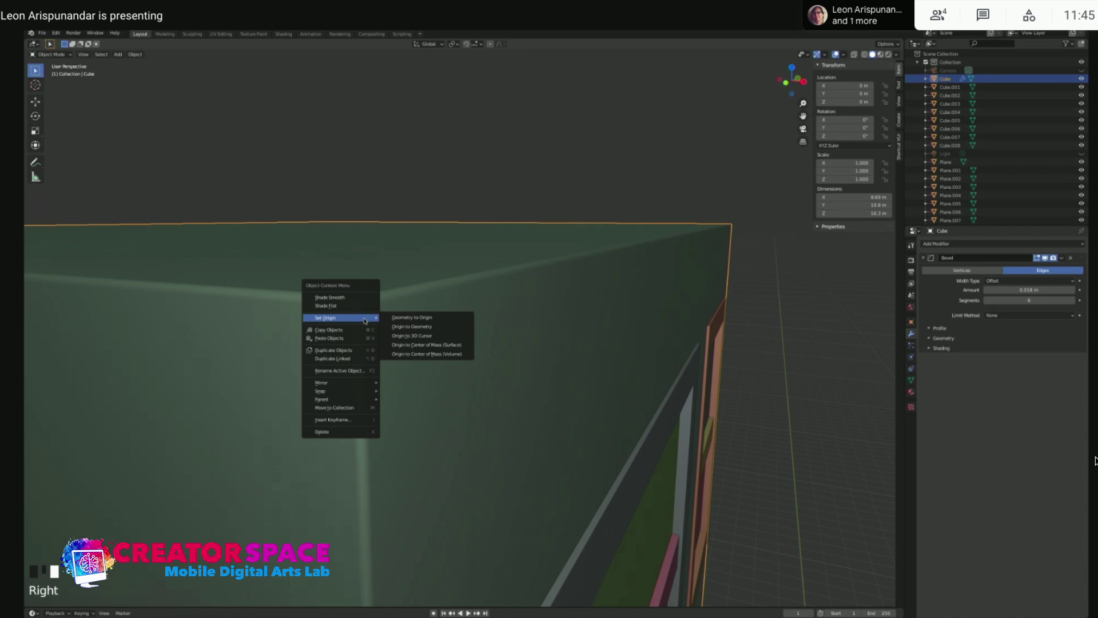
pyautogui.click(363, 298)
pyautogui.click(433, 219)
pyautogui.click(521, 158)
# Examine the building's rounded roof corner and vertical edges from several angles and distances
pyautogui.scroll(-2, 556, 191)
pyautogui.moveTo(566, 309); pyautogui.dragTo(370, 302, button='middle')
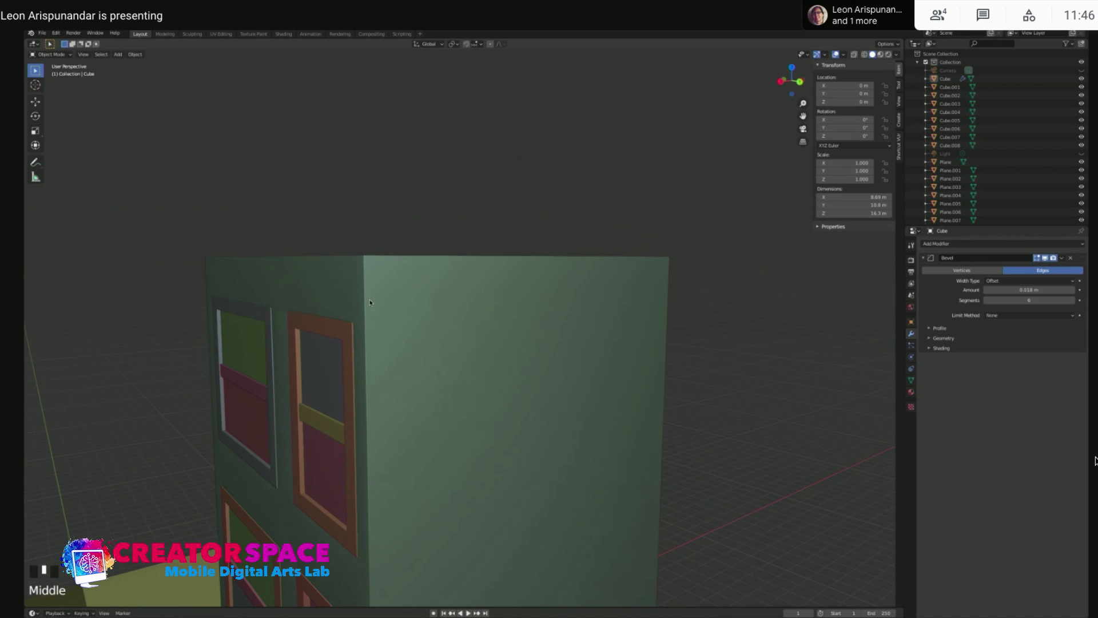
pyautogui.scroll(3, 370, 301)
pyautogui.keyDown('shift'); pyautogui.moveTo(357, 240); pyautogui.dragTo(350, 269, button='middle'); pyautogui.keyUp('shift')
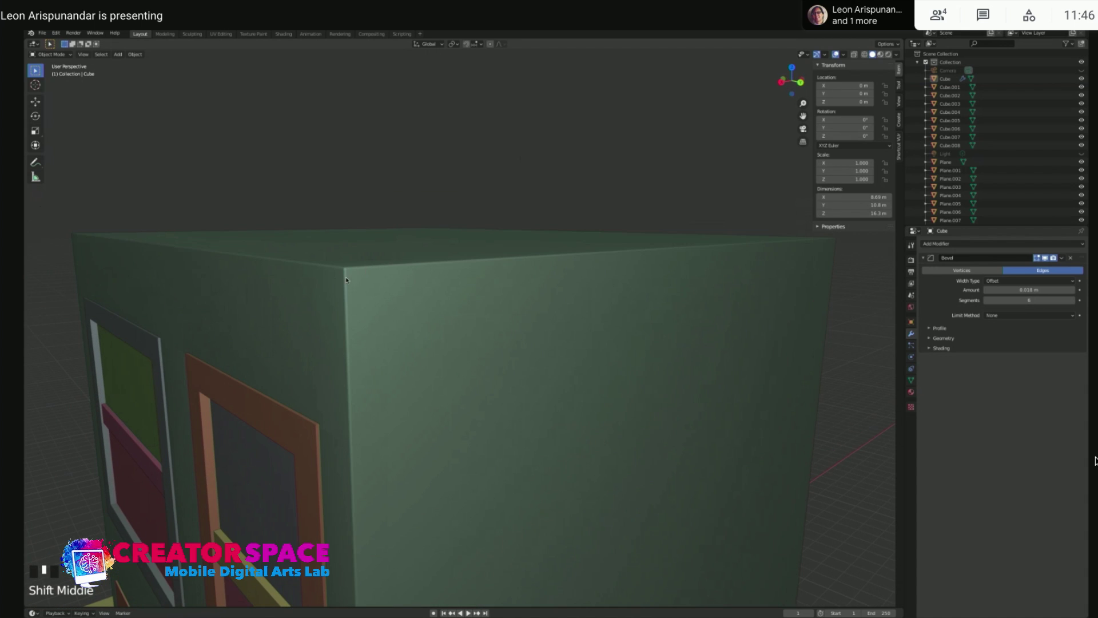
pyautogui.click(391, 215)
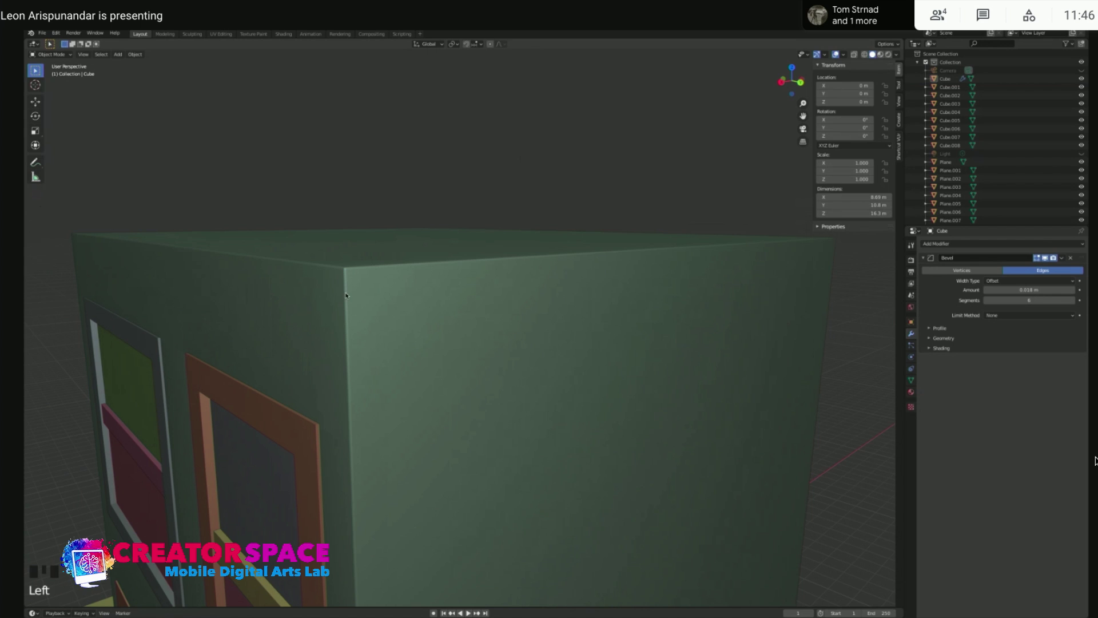
pyautogui.scroll(-3, 332, 330)
pyautogui.keyDown('shift'); pyautogui.moveTo(333, 328); pyautogui.dragTo(358, 311); pyautogui.keyUp('shift')
pyautogui.click(409, 240)
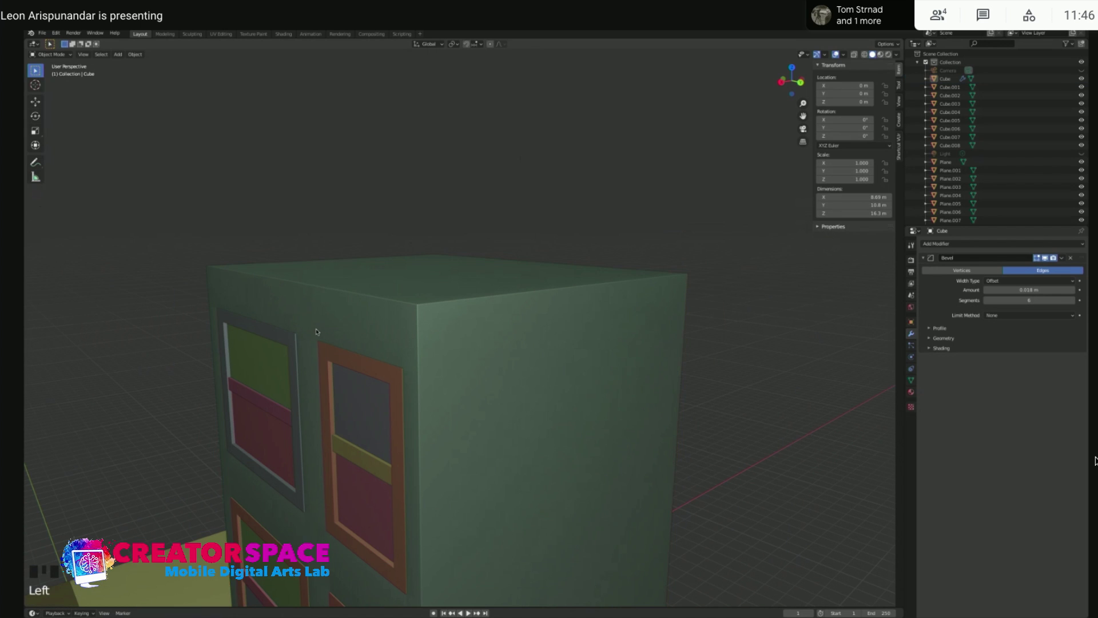
pyautogui.moveTo(330, 342); pyautogui.dragTo(369, 314, button='middle')
# Apply all transforms to the orange frame of the narrow top-floor window
pyautogui.click(370, 314)
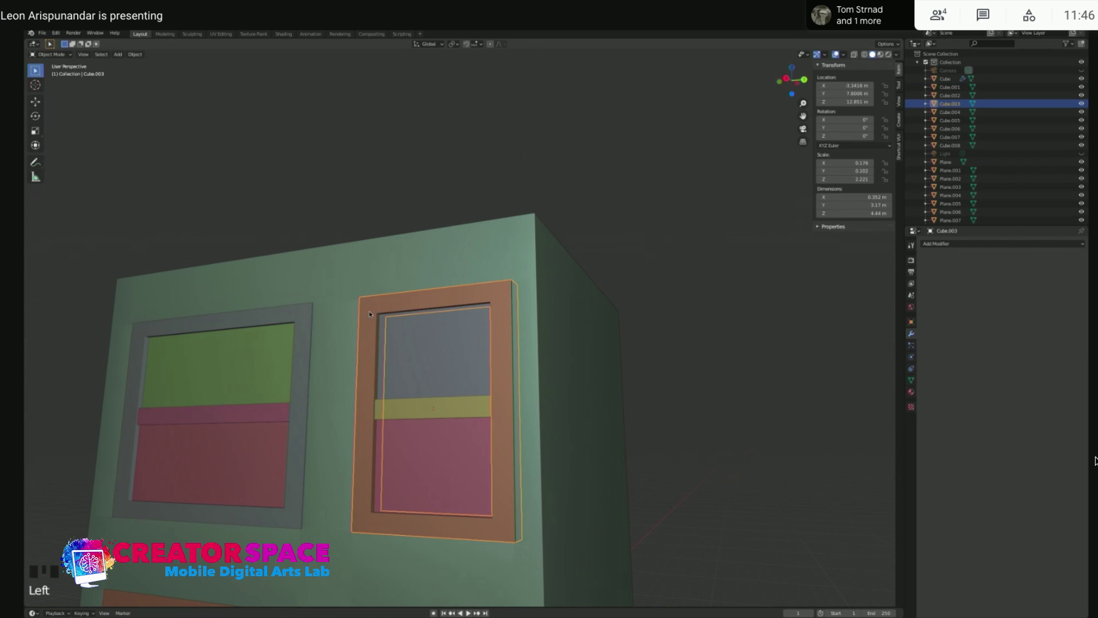
pyautogui.hotkey('alt', 'a')
pyautogui.click(507, 300)
pyautogui.hotkey('ctrl', 'a')
pyautogui.click(507, 300)
pyautogui.click(563, 296)
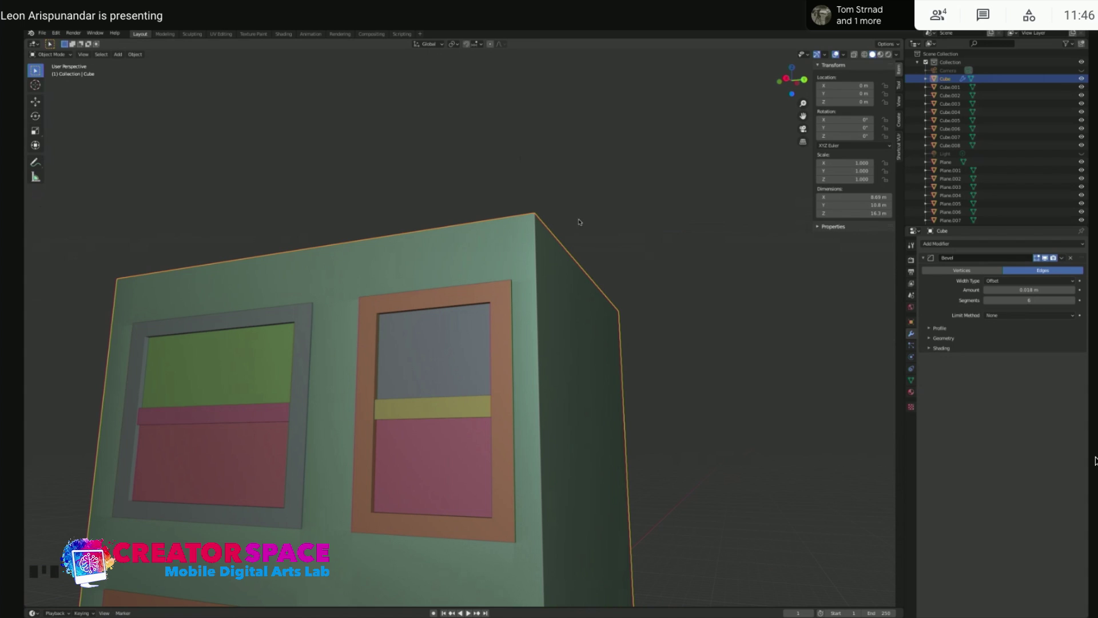
pyautogui.click(584, 218)
pyautogui.click(493, 298)
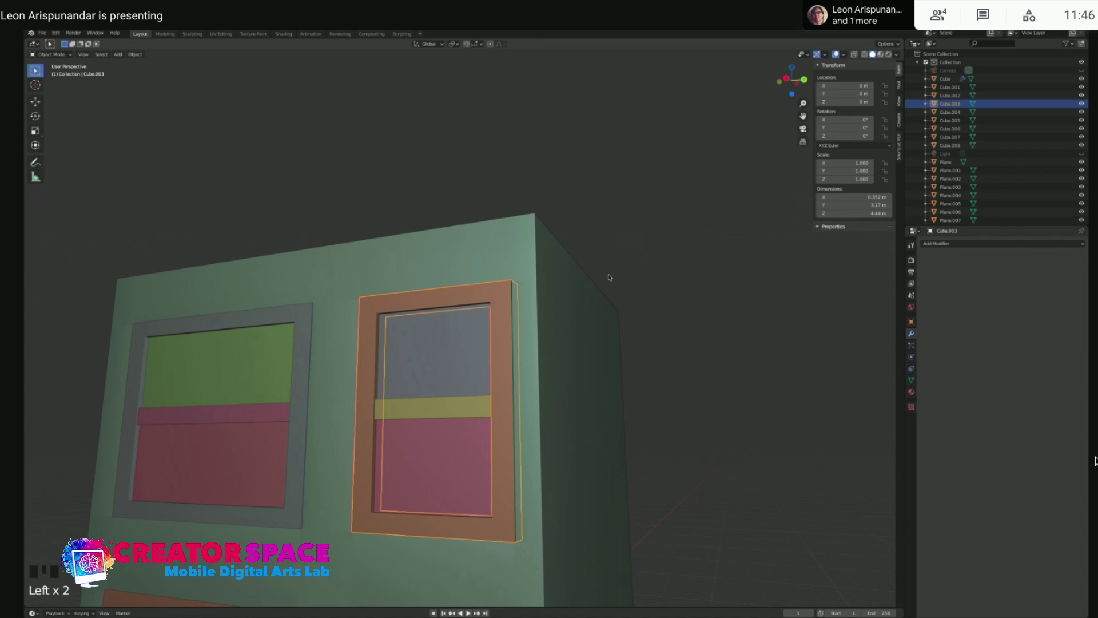
pyautogui.hotkey('ctrl', 'a')
pyautogui.click(608, 275)
# Add a Bevel modifier to the orange frame of the narrow top-floor window
pyautogui.click(495, 301)
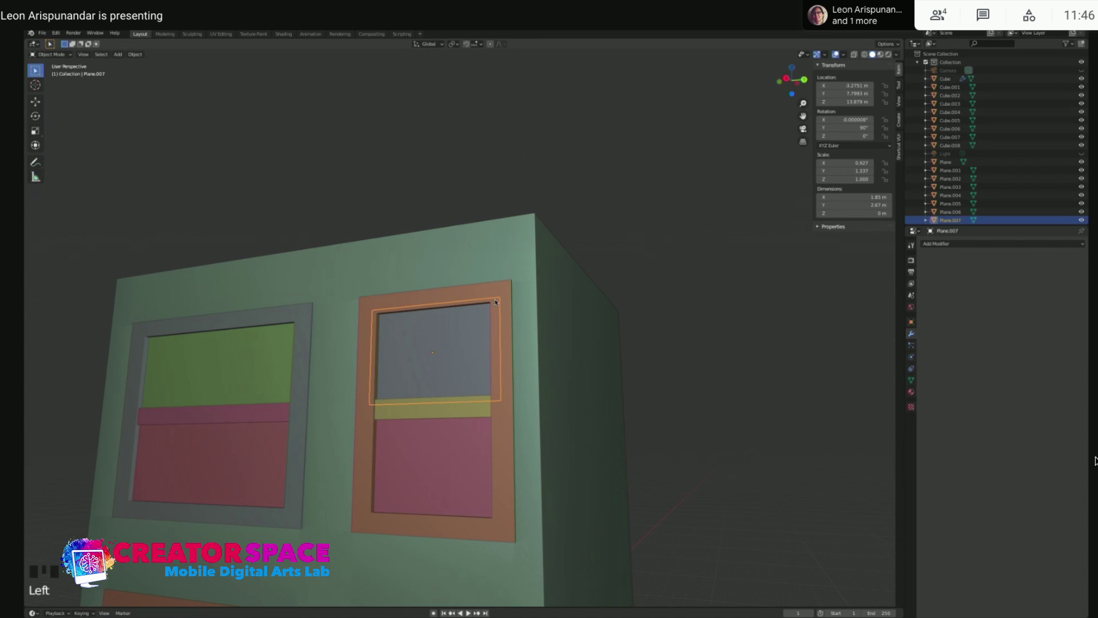
pyautogui.click(497, 301)
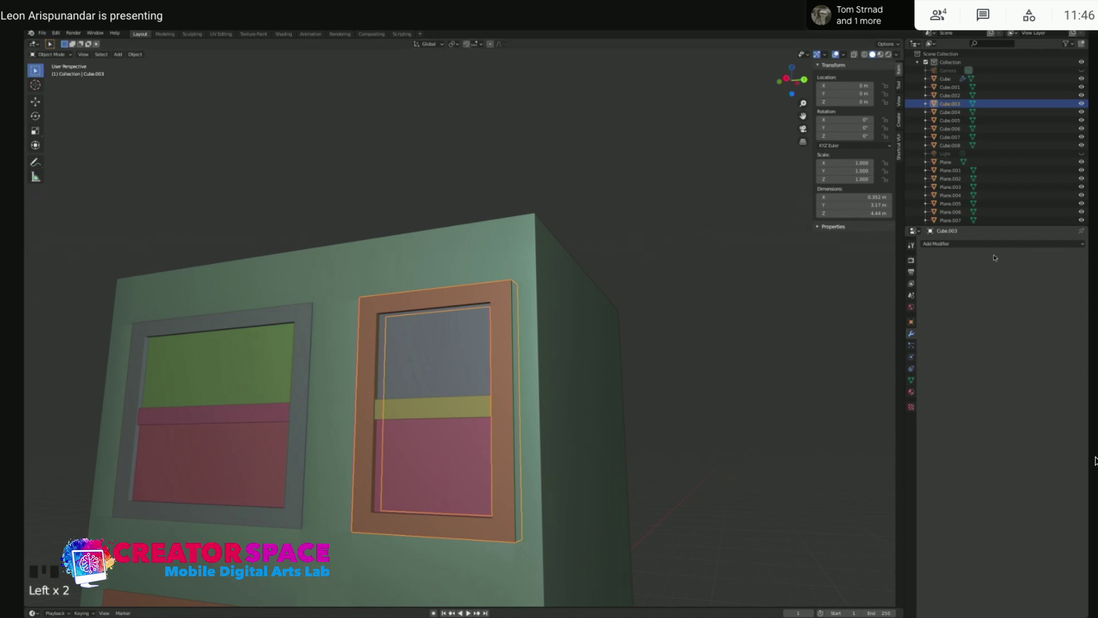
pyautogui.click(952, 247)
pyautogui.click(927, 245)
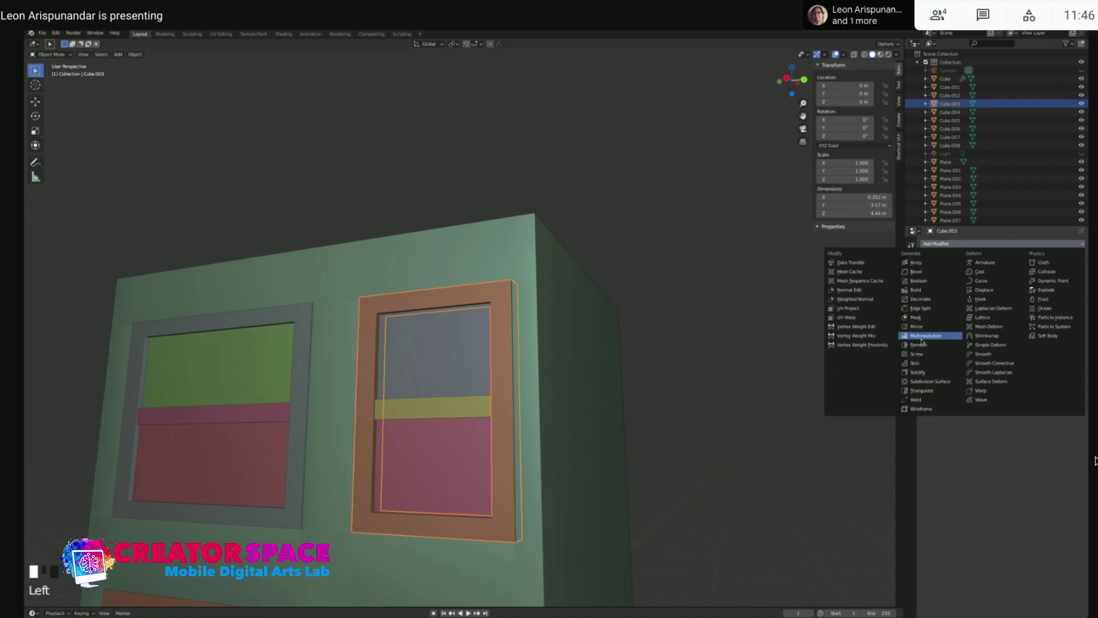
pyautogui.click(915, 271)
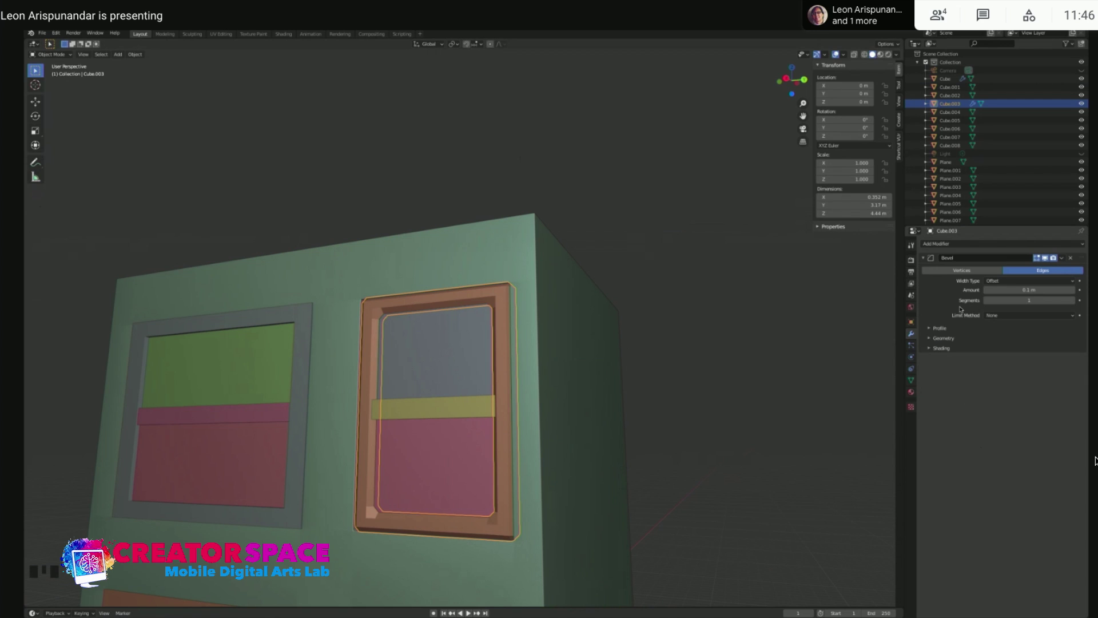
# Set the orange window frame's bevel amount to about 0.027 m with 2 segments
pyautogui.moveTo(1031, 292); pyautogui.dragTo(998, 291)
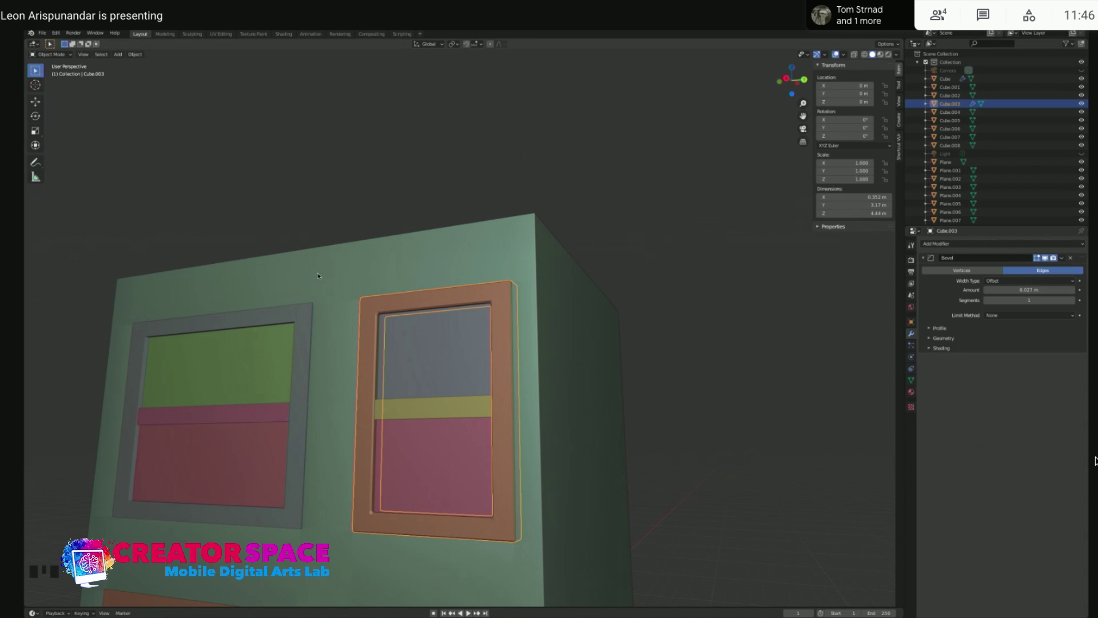
pyautogui.keyDown('shift'); pyautogui.moveTo(1027, 298); pyautogui.dragTo(1029, 298); pyautogui.keyUp('shift')
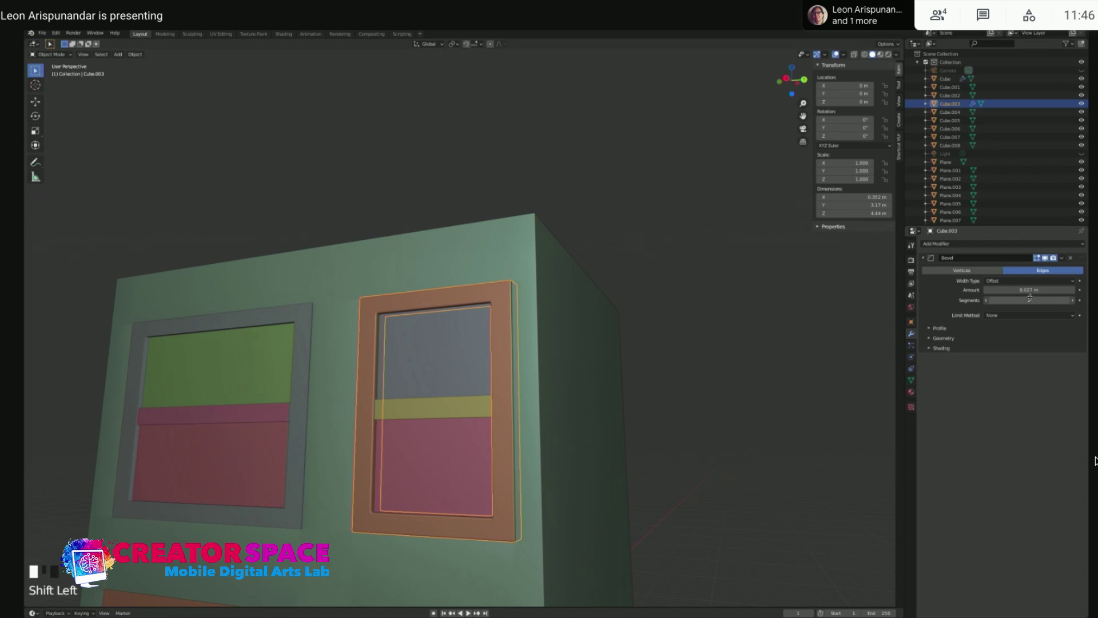
pyautogui.click(623, 381)
# Apply smooth shading to the bevelled orange window frame and deselect it
pyautogui.click(480, 293)
pyautogui.rightClick(481, 293)
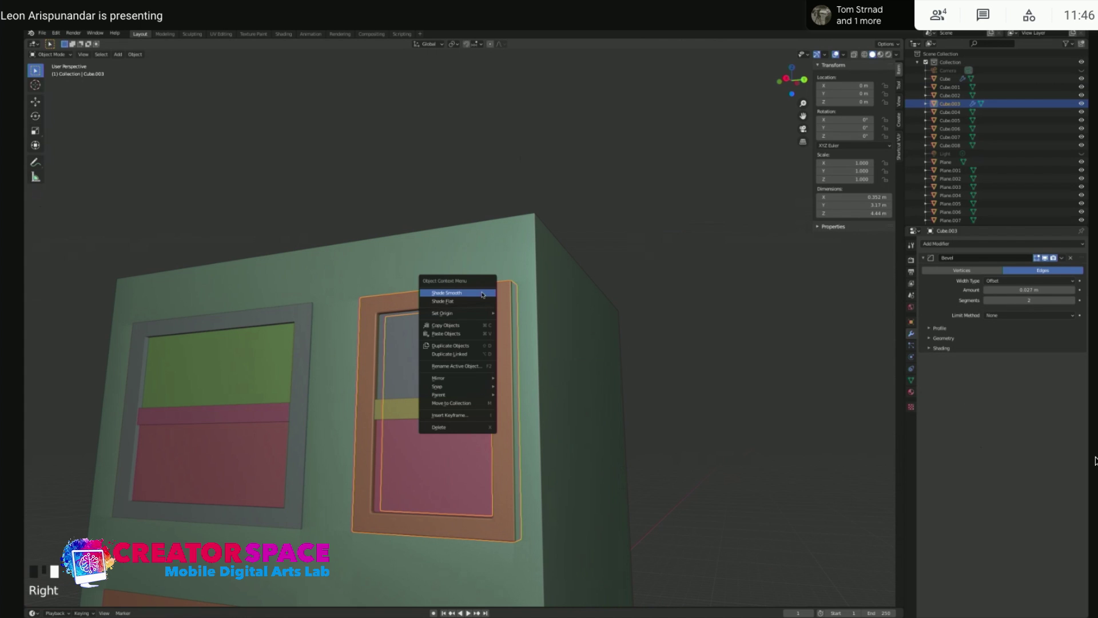
pyautogui.click(481, 295)
pyautogui.click(655, 238)
# Compare the bevelled orange window frame with the unbevelled grey frame beside it, inspecting their edges up close
pyautogui.moveTo(452, 315); pyautogui.dragTo(555, 347, button='middle')
pyautogui.scroll(-2, 660, 350)
pyautogui.scroll(1, 556, 346)
pyautogui.moveTo(480, 316); pyautogui.dragTo(395, 307, button='middle')
pyautogui.click(393, 307)
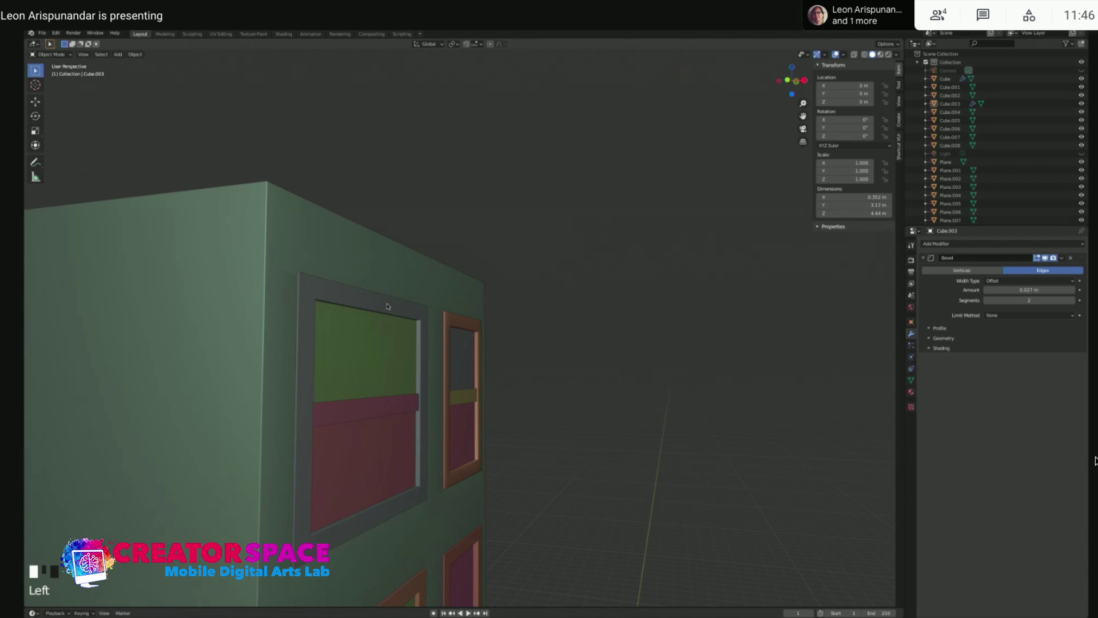
pyautogui.keyDown('shift'); pyautogui.moveTo(313, 331); pyautogui.dragTo(438, 325, button='middle'); pyautogui.keyUp('shift')
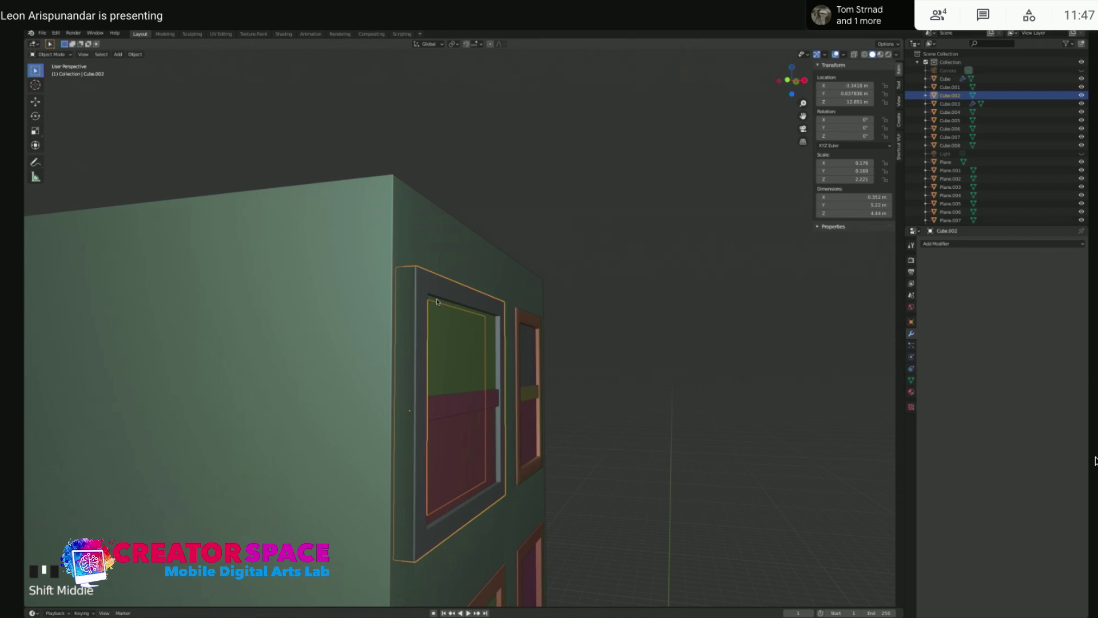
pyautogui.scroll(2, 438, 320)
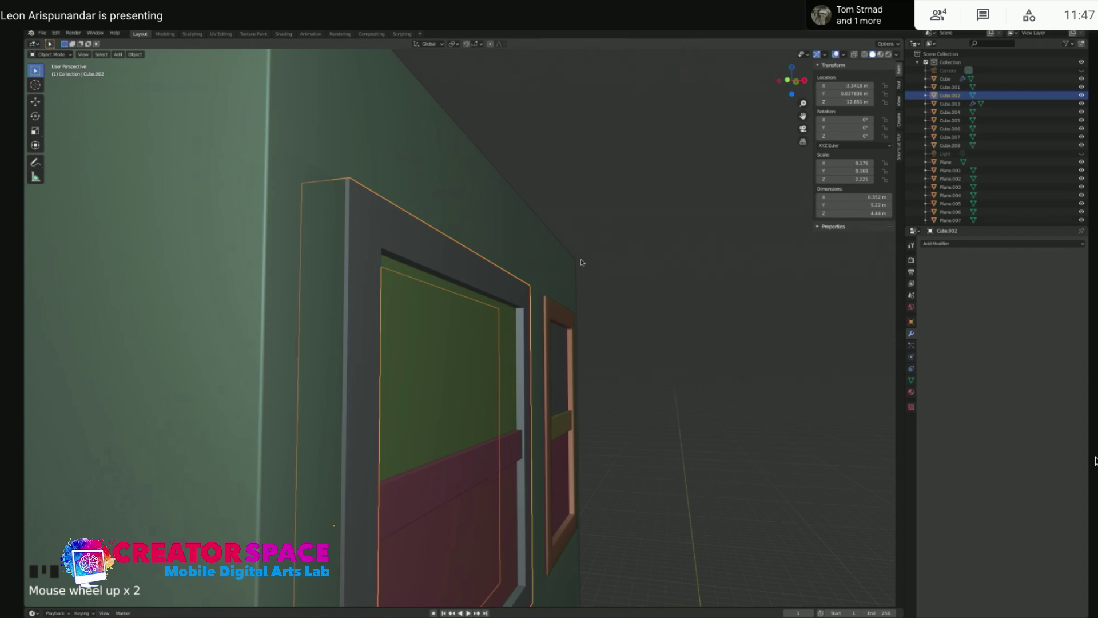
pyautogui.scroll(3, 559, 317)
pyautogui.keyDown('shift'); pyautogui.moveTo(662, 301); pyautogui.dragTo(501, 315, button='middle'); pyautogui.keyUp('shift')
pyautogui.scroll(2, 501, 315)
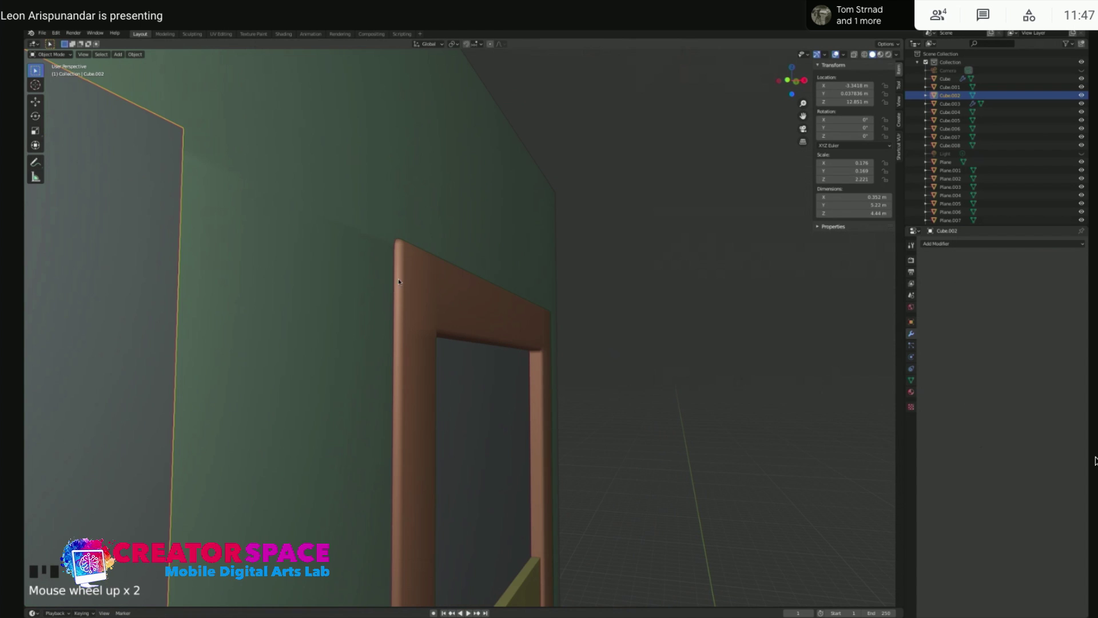
pyautogui.scroll(-3, 448, 294)
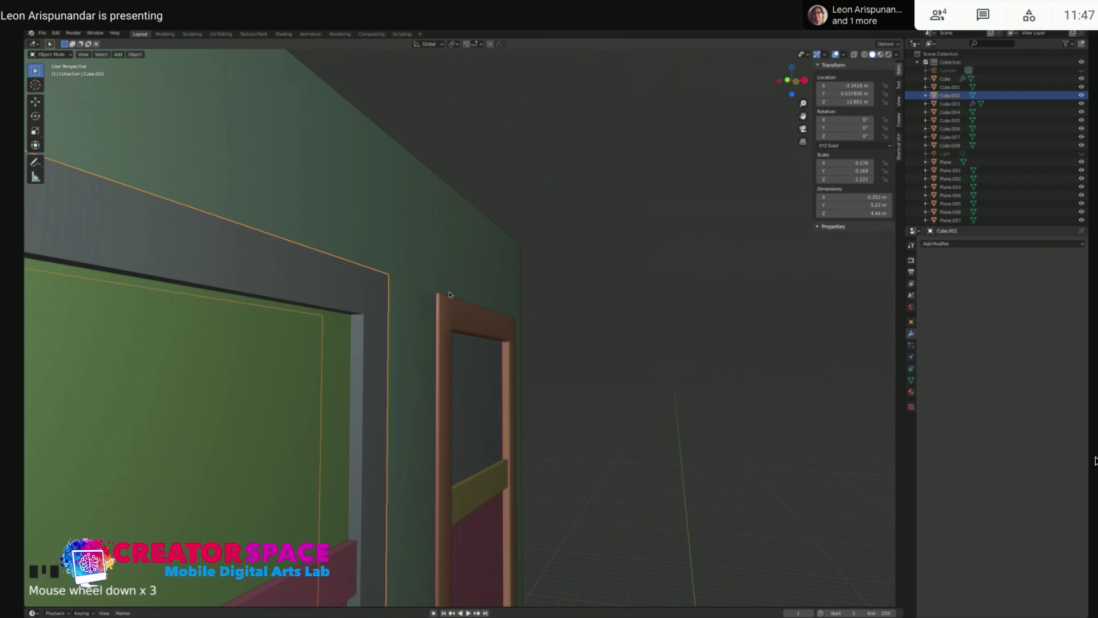
pyautogui.scroll(-3, 417, 353)
pyautogui.click(573, 257)
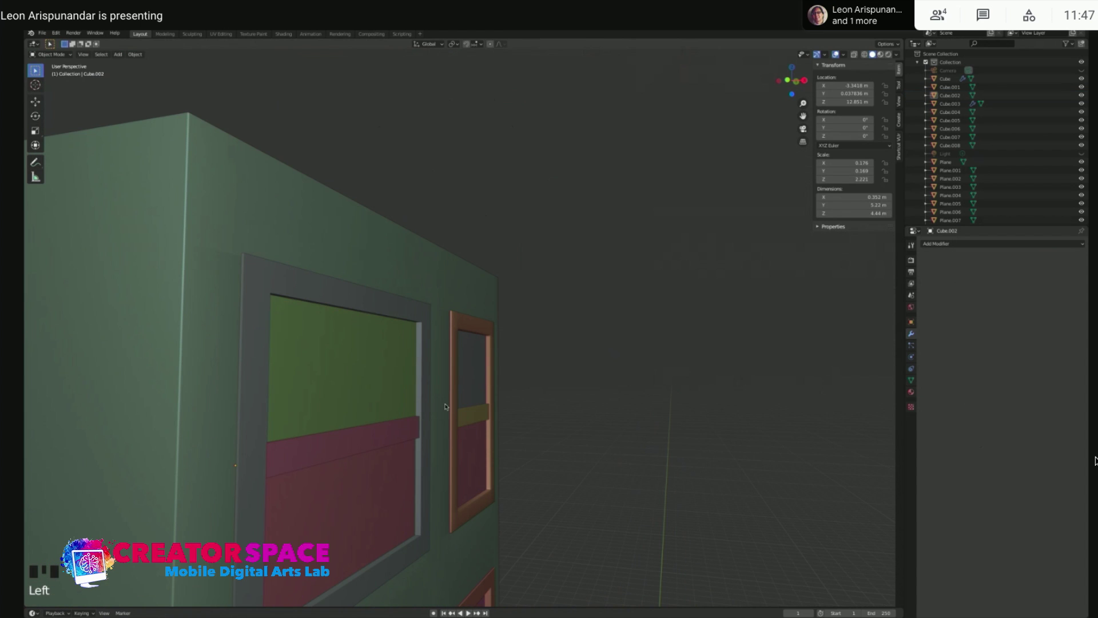
# Apply all transforms to the grey frame of the wide top-floor window
pyautogui.keyDown('shift'); pyautogui.moveTo(338, 340); pyautogui.dragTo(397, 335, button='middle'); pyautogui.keyUp('shift')
pyautogui.click(359, 297)
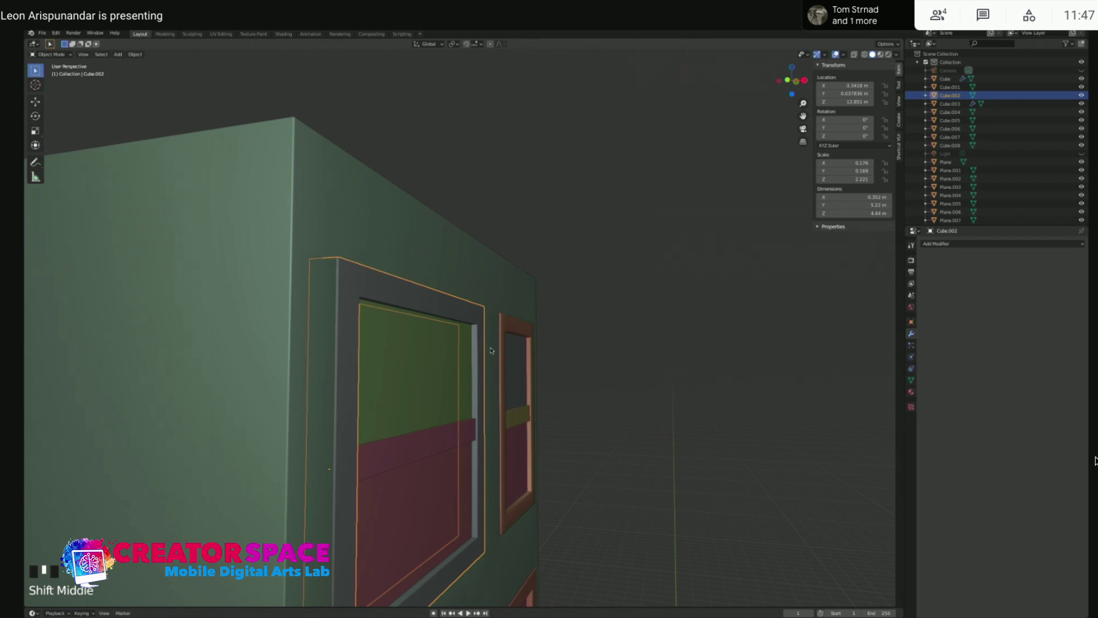
pyautogui.keyDown('shift'); pyautogui.moveTo(489, 350); pyautogui.dragTo(594, 267, button='middle'); pyautogui.keyUp('shift')
pyautogui.keyDown('shift'); pyautogui.scroll(1, 595, 267); pyautogui.keyUp('shift')
pyautogui.scroll(-1, 614, 294)
pyautogui.moveTo(634, 347); pyautogui.dragTo(619, 351, button='middle')
pyautogui.moveTo(678, 324); pyautogui.dragTo(650, 330, button='middle')
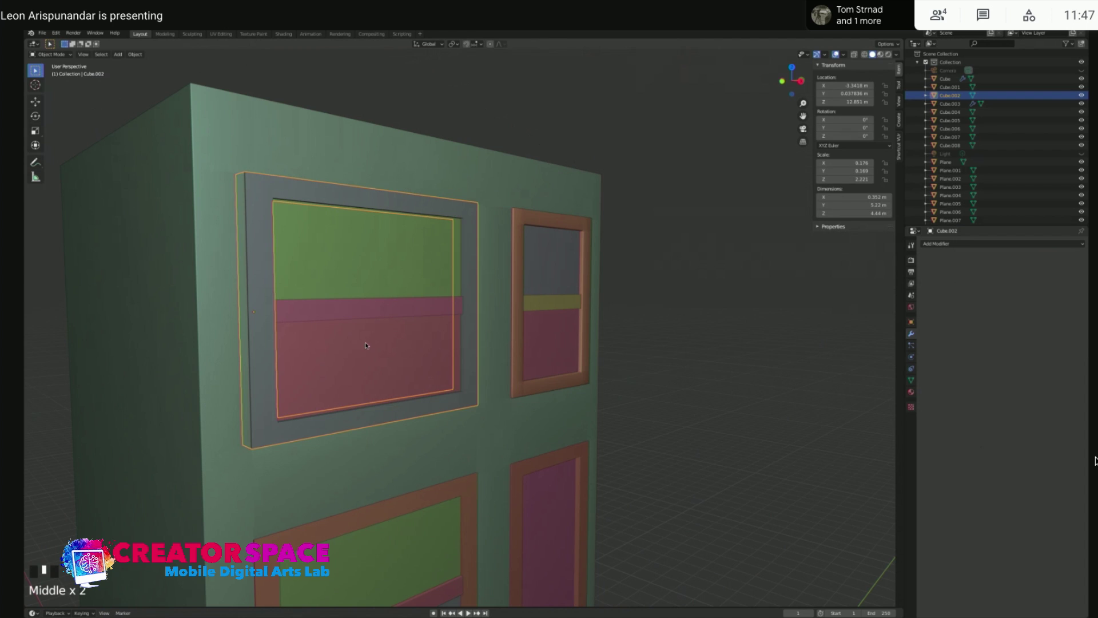
pyautogui.keyDown('shift'); pyautogui.moveTo(366, 345); pyautogui.dragTo(421, 324, button='middle'); pyautogui.keyUp('shift')
pyautogui.hotkey('ctrl', 'a')
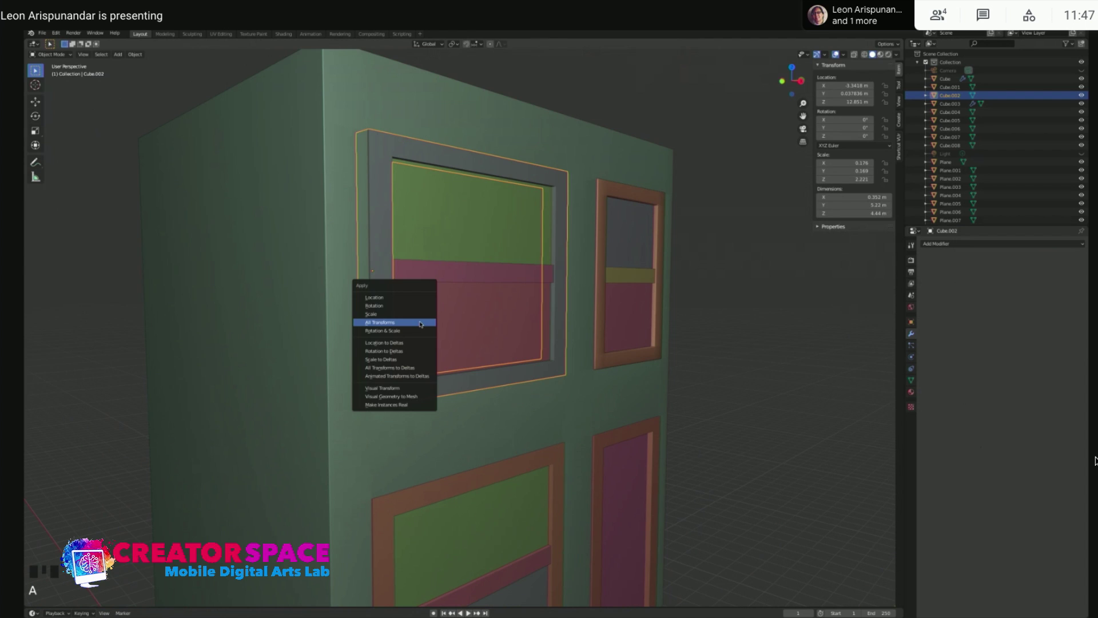
pyautogui.click(421, 324)
# Apply all transforms to the lower window frame, the door frame and the three window crossbars together, then deselect them
pyautogui.click(399, 503)
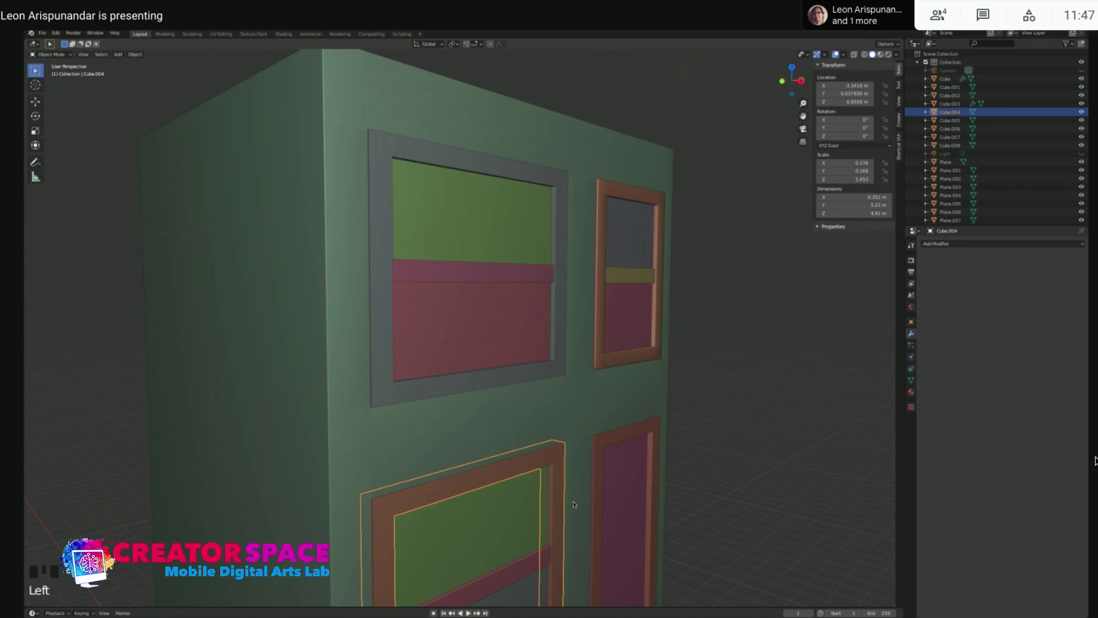
pyautogui.keyDown('shift'); pyautogui.click(598, 453); pyautogui.keyUp('shift')
pyautogui.keyDown('shift'); pyautogui.click(546, 277); pyautogui.keyUp('shift')
pyautogui.keyDown('shift'); pyautogui.click(597, 279); pyautogui.keyUp('shift')
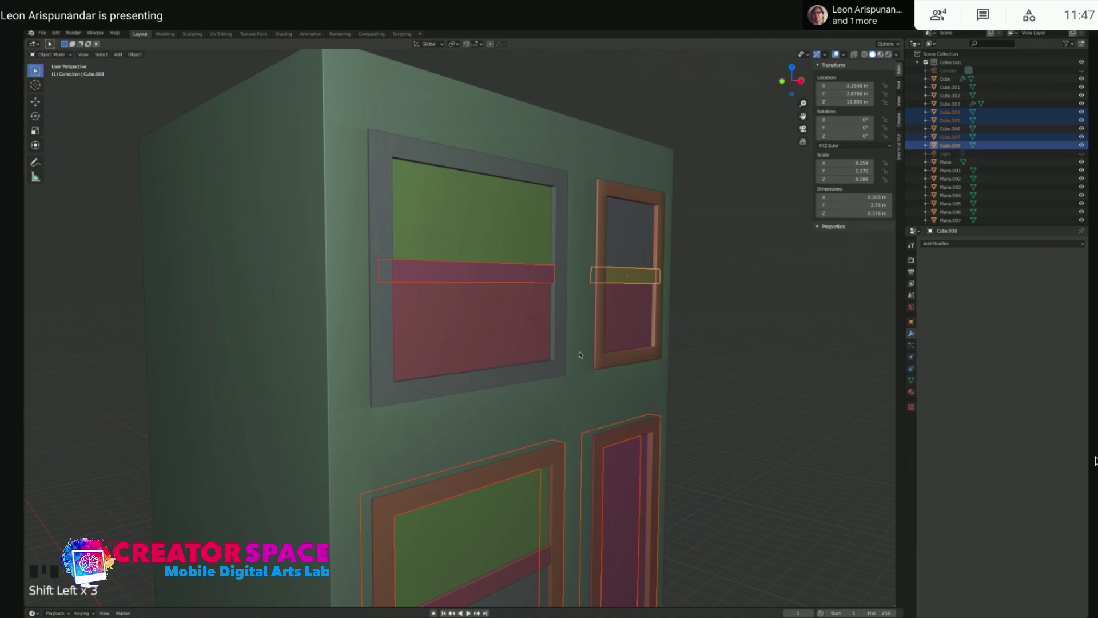
pyautogui.keyDown('shift'); pyautogui.click(543, 559); pyautogui.keyUp('shift')
pyautogui.scroll(-2, 609, 531)
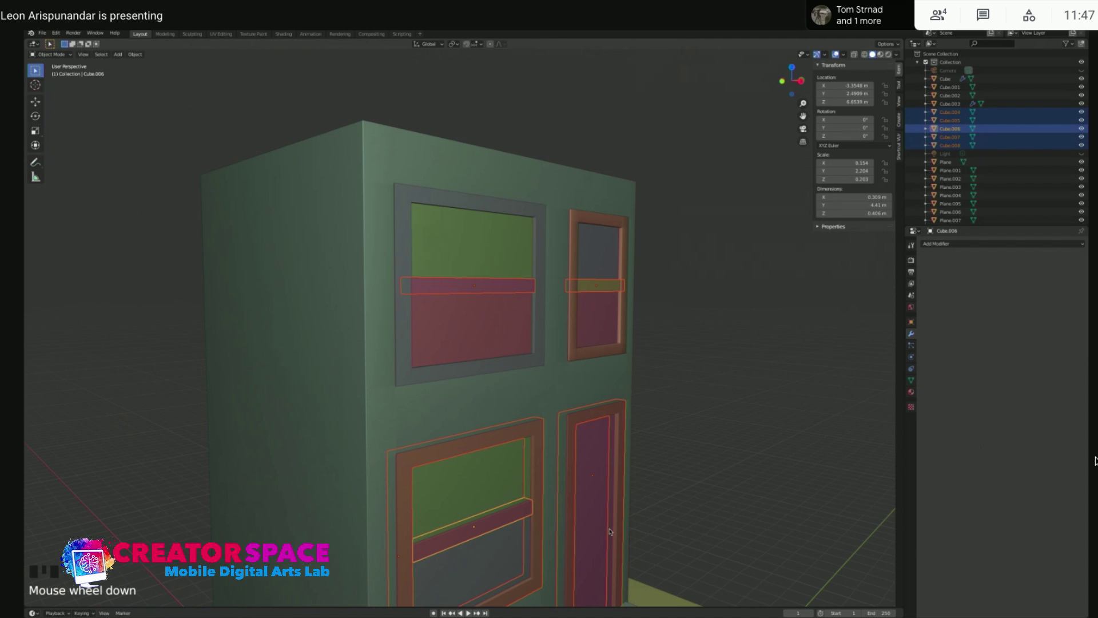
pyautogui.hotkey('ctrl', 'a')
pyautogui.click(581, 494)
pyautogui.click(705, 370)
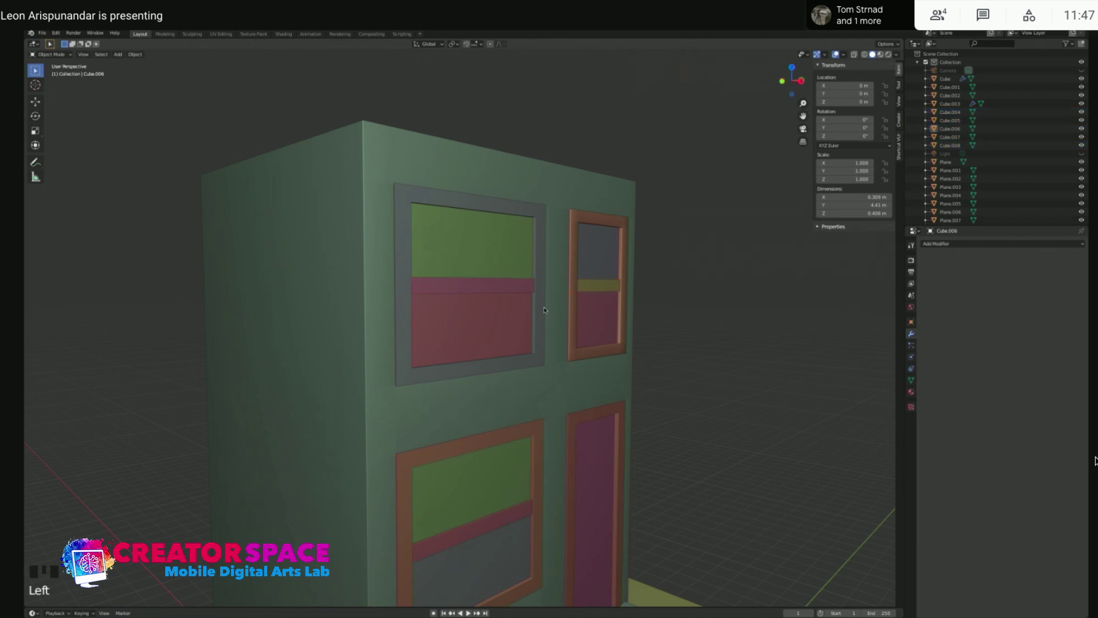
# Select the grey frame, lower window frame and door frame, and add a Bevel modifier of 0.03 m with 4 segments to the door frame
pyautogui.click(400, 238)
pyautogui.keyDown('shift'); pyautogui.click(537, 444); pyautogui.keyUp('shift')
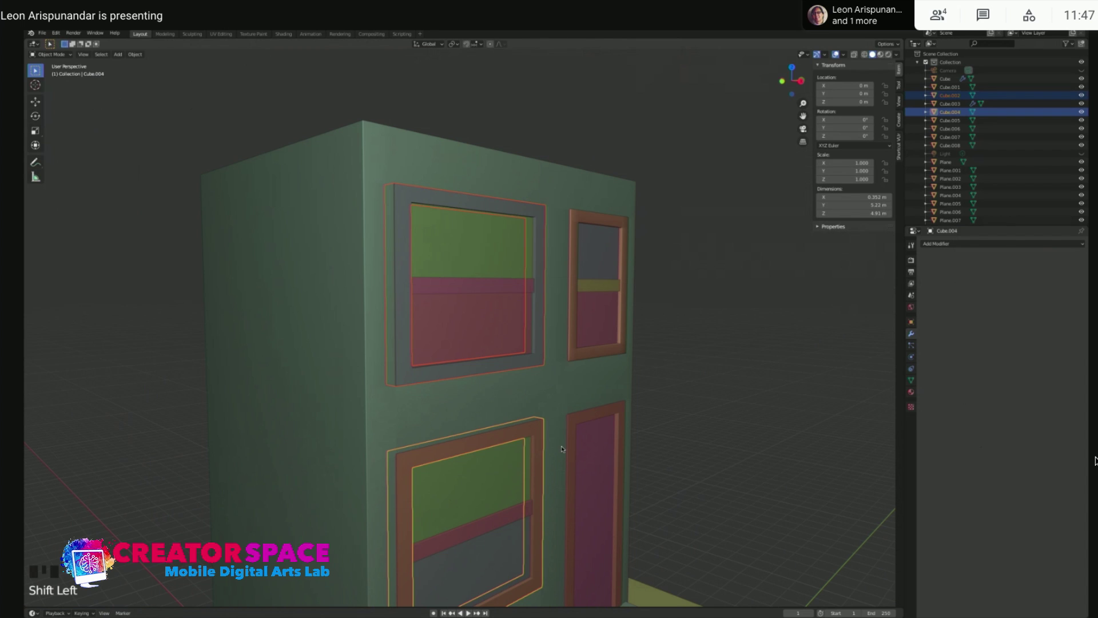
pyautogui.keyDown('shift'); pyautogui.click(589, 414); pyautogui.keyUp('shift')
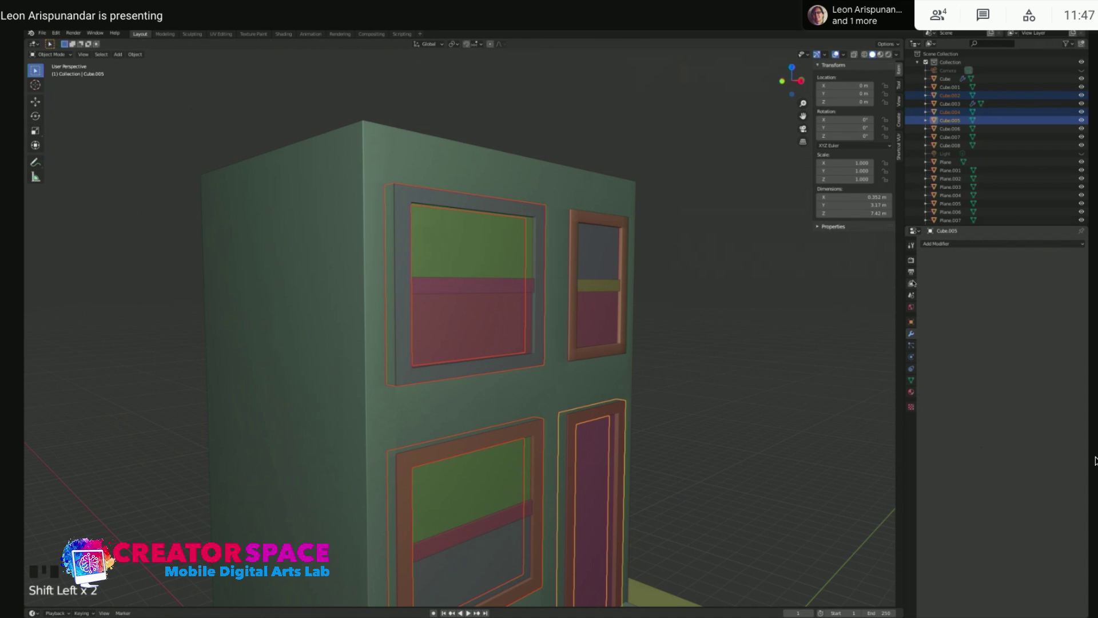
pyautogui.click(945, 246)
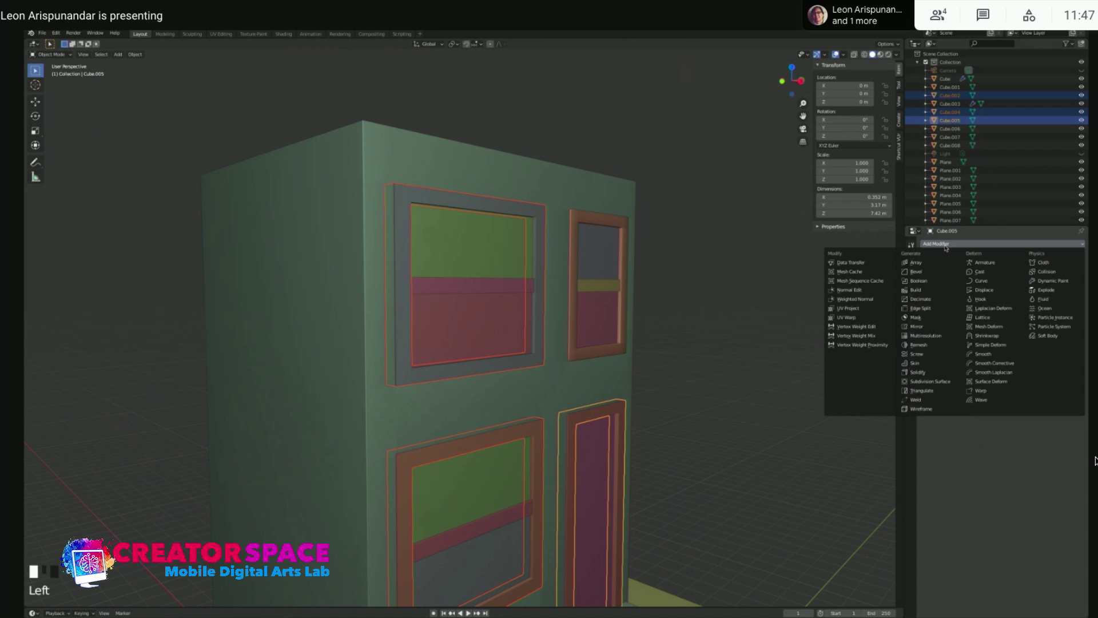
pyautogui.click(924, 271)
pyautogui.moveTo(1031, 290)
pyautogui.mouseDown()
pyautogui.moveTo(1021, 290)
pyautogui.moveTo(1047, 300)
pyautogui.mouseUp()
pyautogui.click(1031, 301)
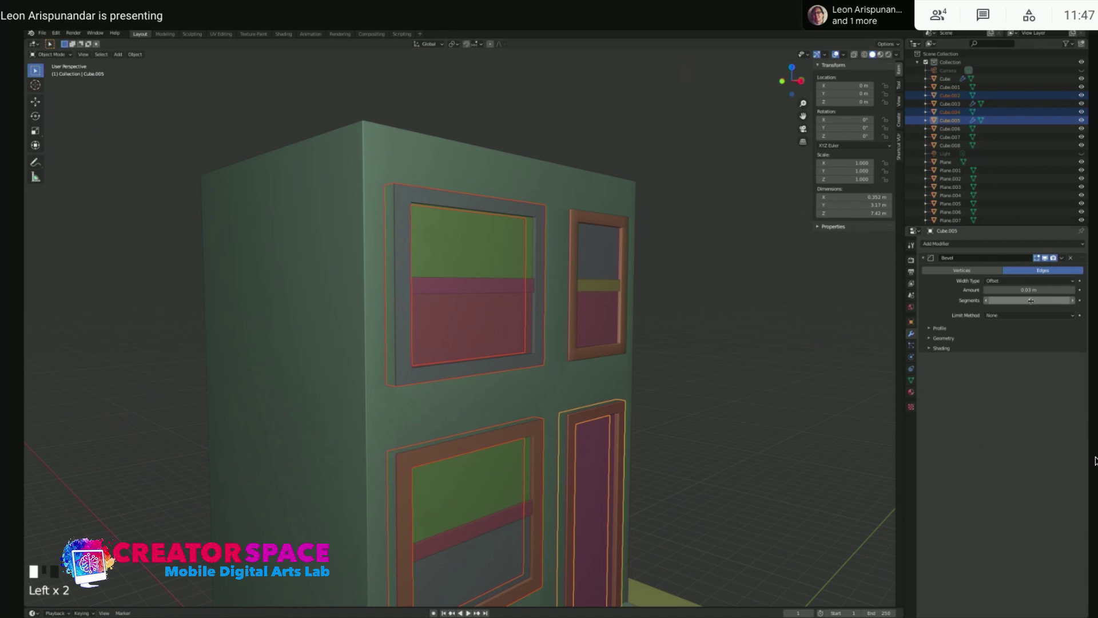
# Apply smooth shading to the selected grey frame, lower window frame and door frame, then deselect them
pyautogui.rightClick(606, 411)
pyautogui.click(606, 410)
pyautogui.click(640, 348)
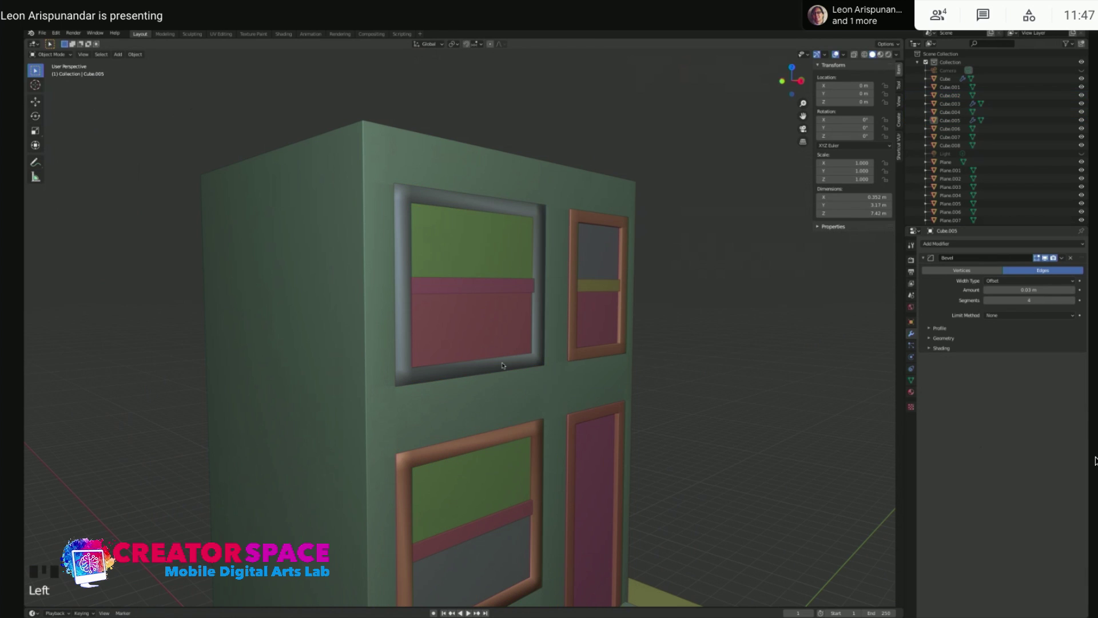
pyautogui.click(735, 363)
# Add a Bevel modifier to the grey window frame with an amount of about 0.017 m and 2 segments
pyautogui.click(545, 339)
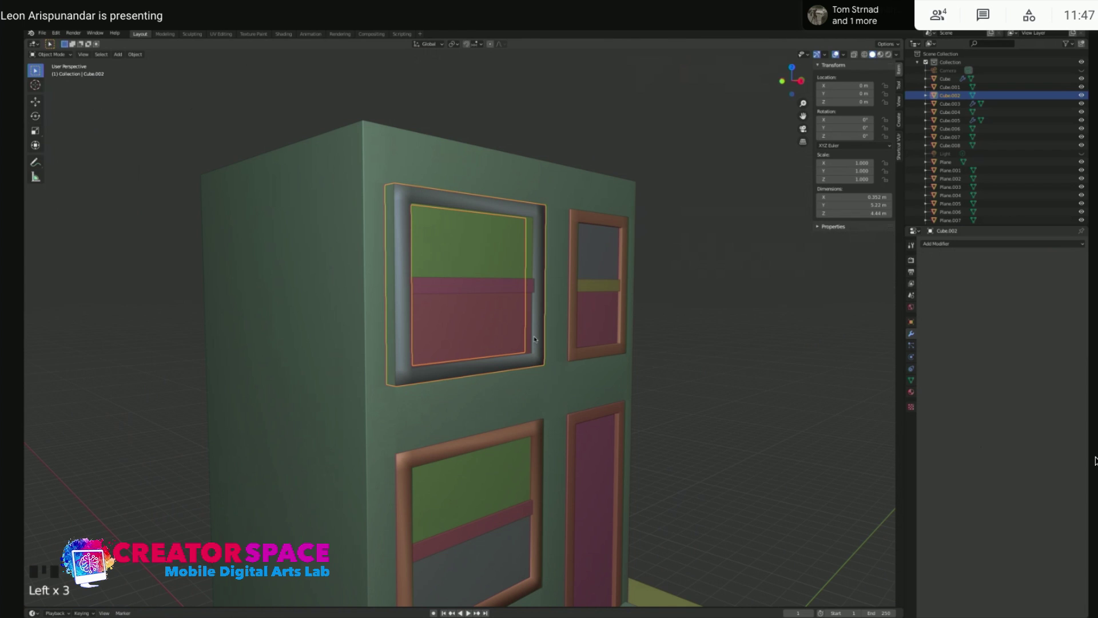
pyautogui.click(972, 245)
pyautogui.click(946, 273)
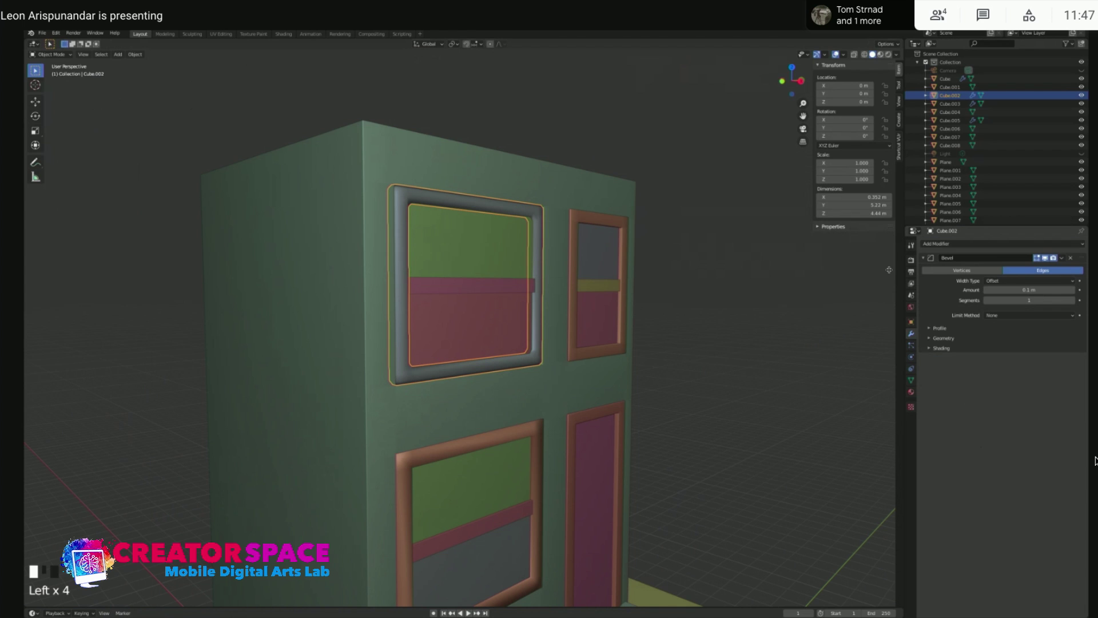
pyautogui.moveTo(1033, 289); pyautogui.dragTo(995, 289)
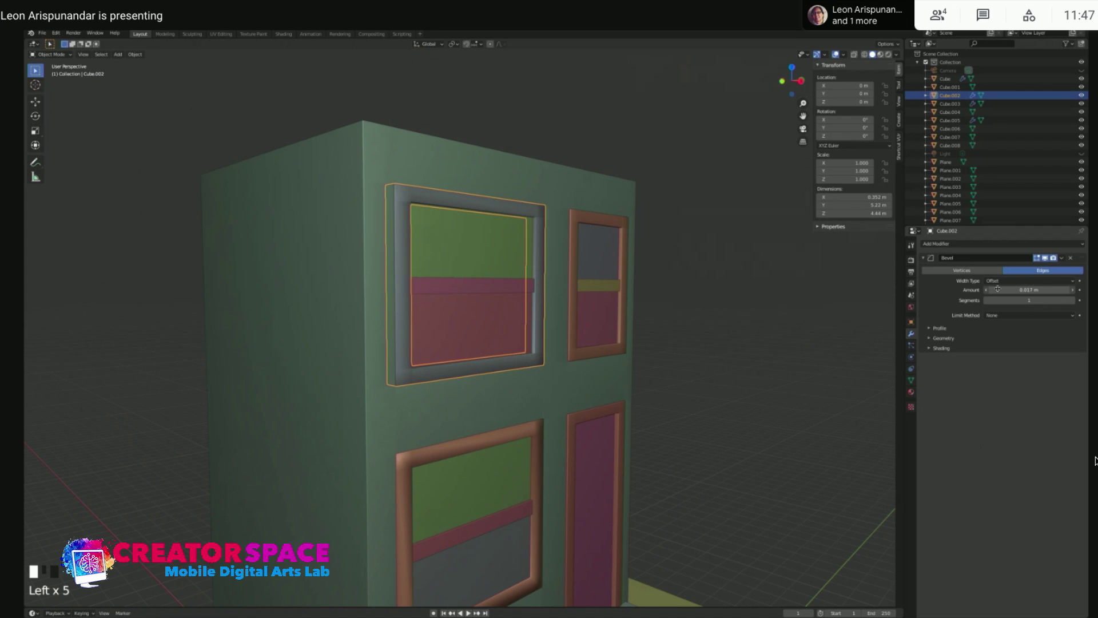
pyautogui.keyDown('shift'); pyautogui.moveTo(1029, 301); pyautogui.dragTo(1028, 301); pyautogui.keyUp('shift')
pyautogui.click(738, 372)
# Add a Bevel modifier to the lower orange window frame with an amount of about 0.019 m and 3 segments
pyautogui.click(477, 451)
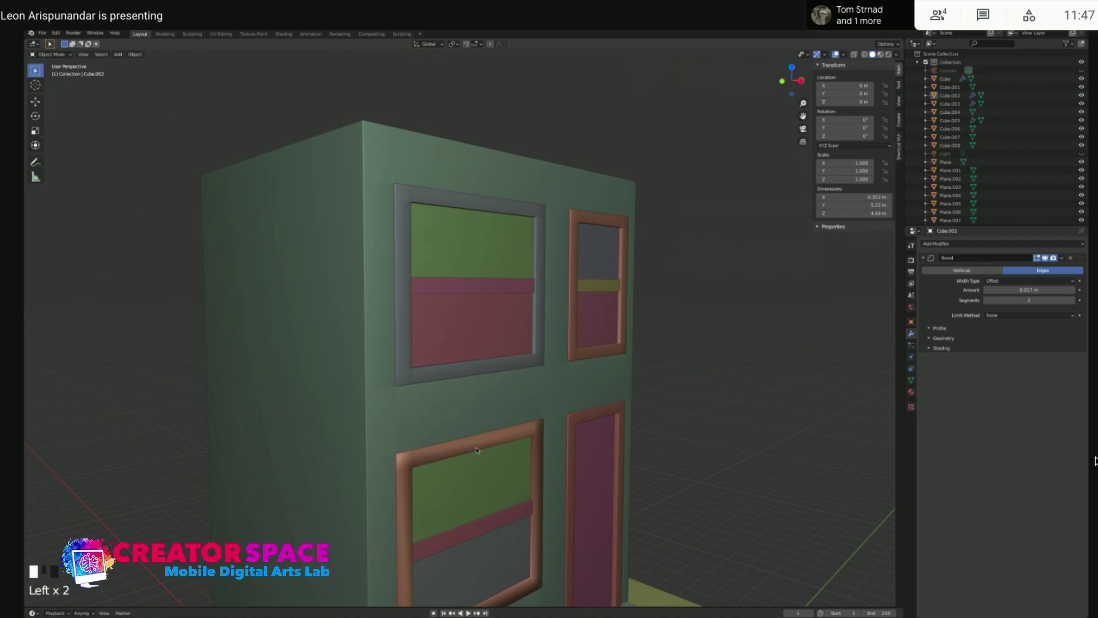
pyautogui.click(982, 246)
pyautogui.click(936, 271)
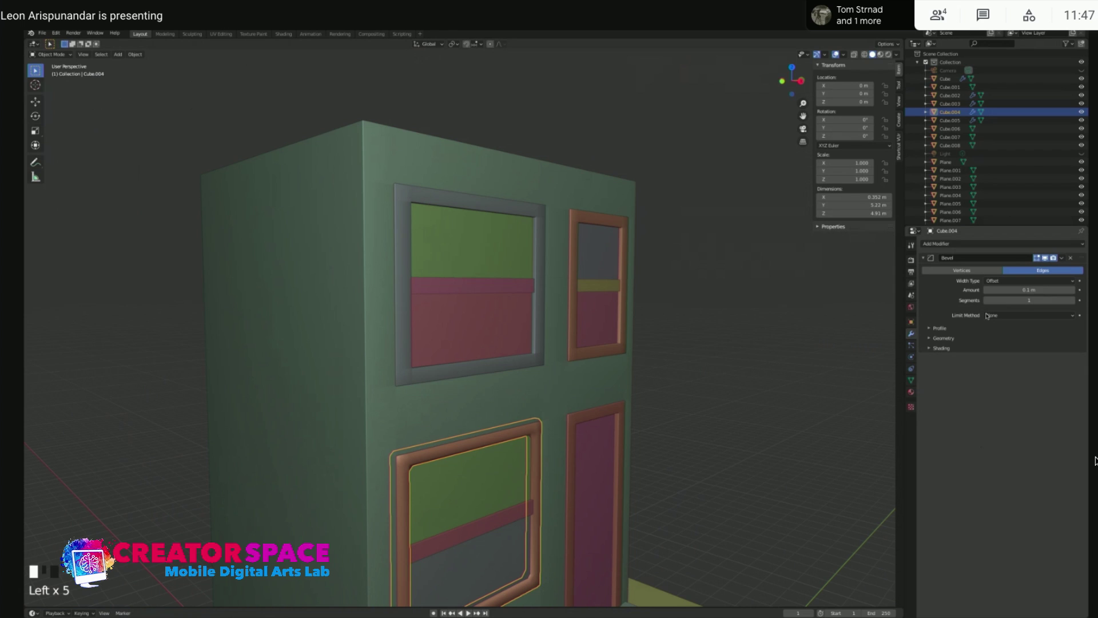
pyautogui.moveTo(1036, 285)
pyautogui.keyDown('shift'); pyautogui.mouseDown()
pyautogui.moveTo(984, 288)
pyautogui.moveTo(1036, 298)
pyautogui.mouseUp(); pyautogui.keyUp('shift')
pyautogui.click(841, 358)
pyautogui.keyDown('shift'); pyautogui.moveTo(506, 363); pyautogui.dragTo(658, 257, button='middle'); pyautogui.keyUp('shift')
pyautogui.scroll(3, 669, 338)
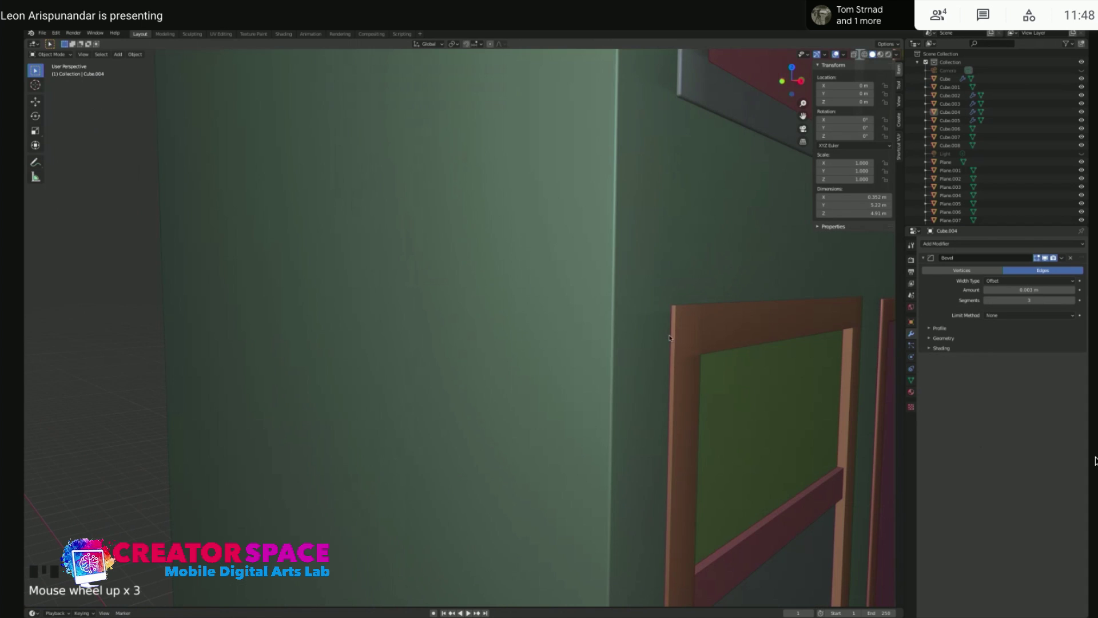
pyautogui.keyDown('shift'); pyautogui.moveTo(1035, 289); pyautogui.dragTo(1035, 289); pyautogui.keyUp('shift')
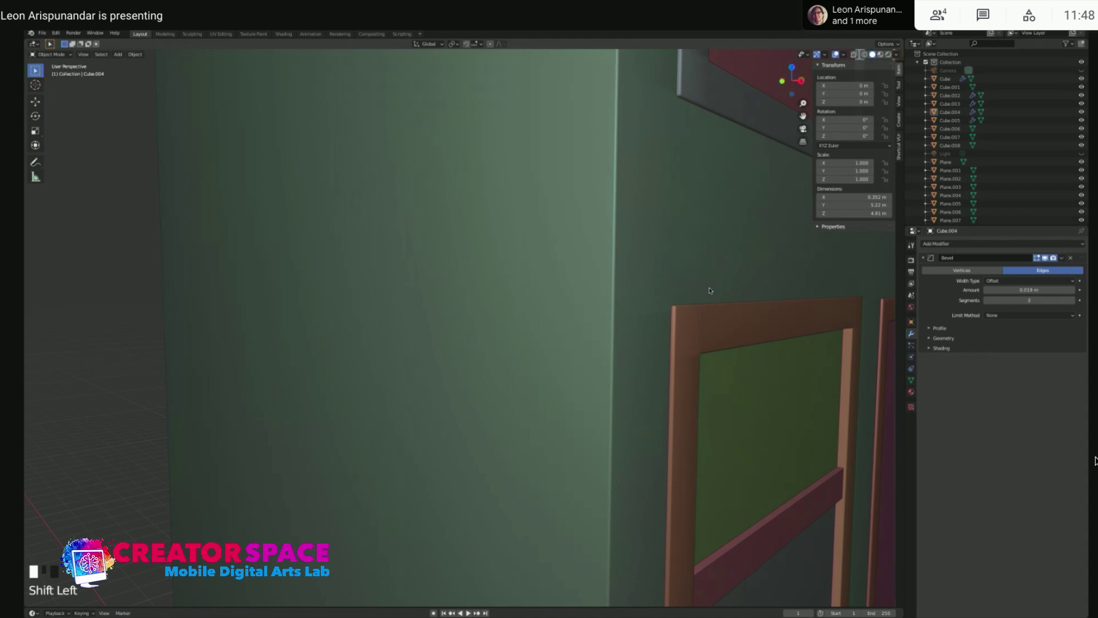
# Add a Bevel modifier to the crossbar of the wide top-floor window, with an amount of about 0.041 m and 5 segments
pyautogui.scroll(-3, 547, 131)
pyautogui.keyDown('shift'); pyautogui.moveTo(547, 123); pyautogui.dragTo(544, 216, button='middle'); pyautogui.keyUp('shift')
pyautogui.scroll(3, 544, 217)
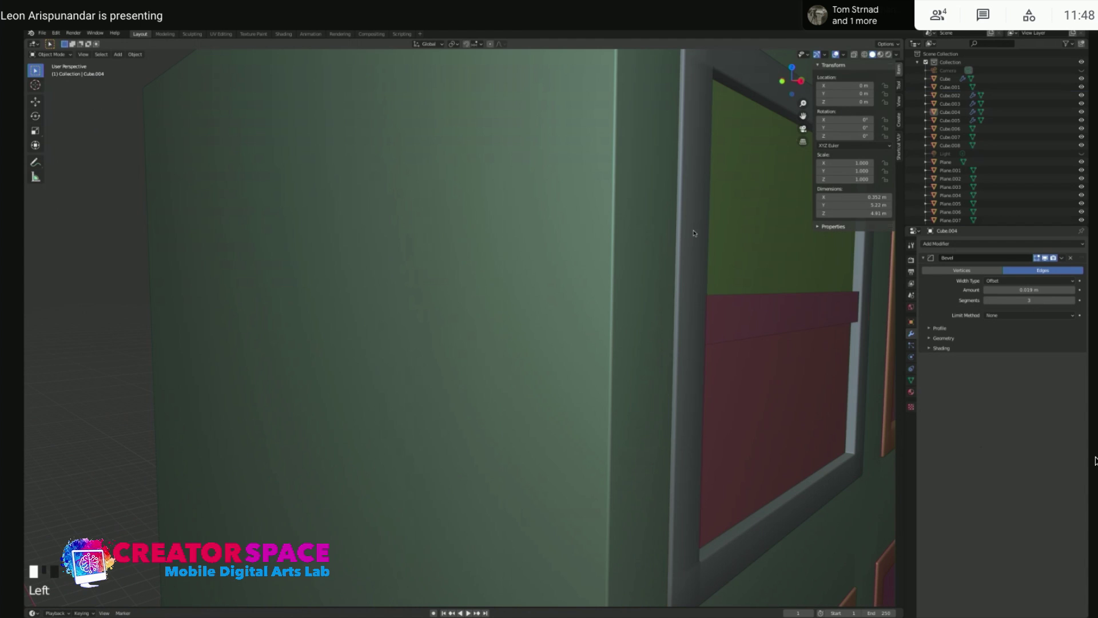
pyautogui.scroll(-4, 594, 321)
pyautogui.click(595, 322)
pyautogui.click(976, 245)
pyautogui.click(947, 272)
pyautogui.scroll(3, 659, 332)
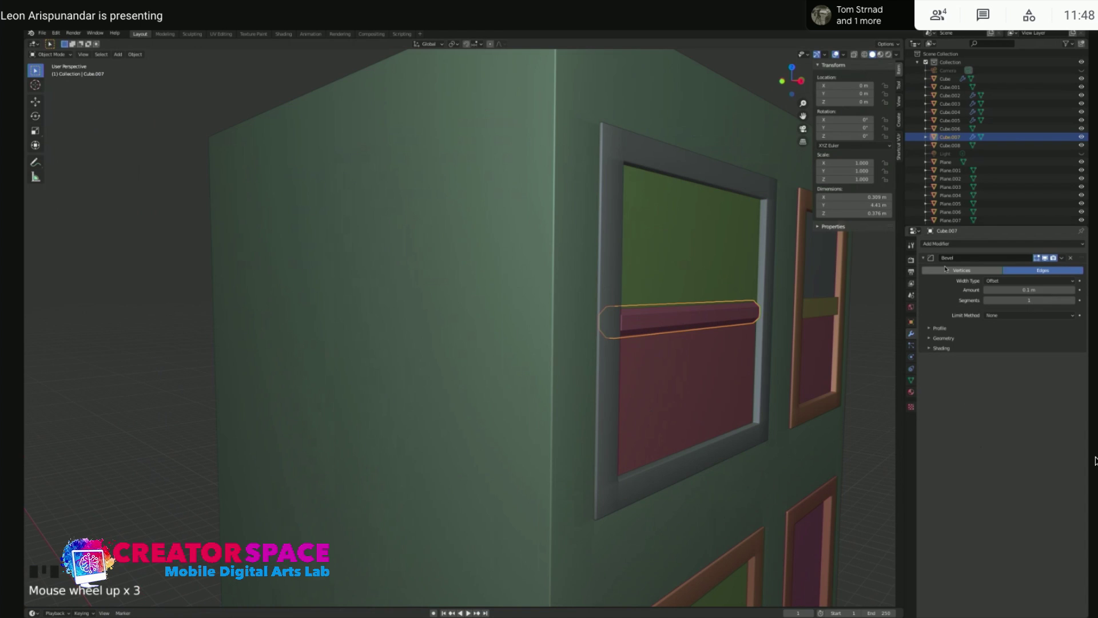
pyautogui.moveTo(1028, 289)
pyautogui.keyDown('shift'); pyautogui.mouseDown()
pyautogui.moveTo(1006, 290)
pyautogui.moveTo(1032, 300)
pyautogui.mouseUp(); pyautogui.keyUp('shift')
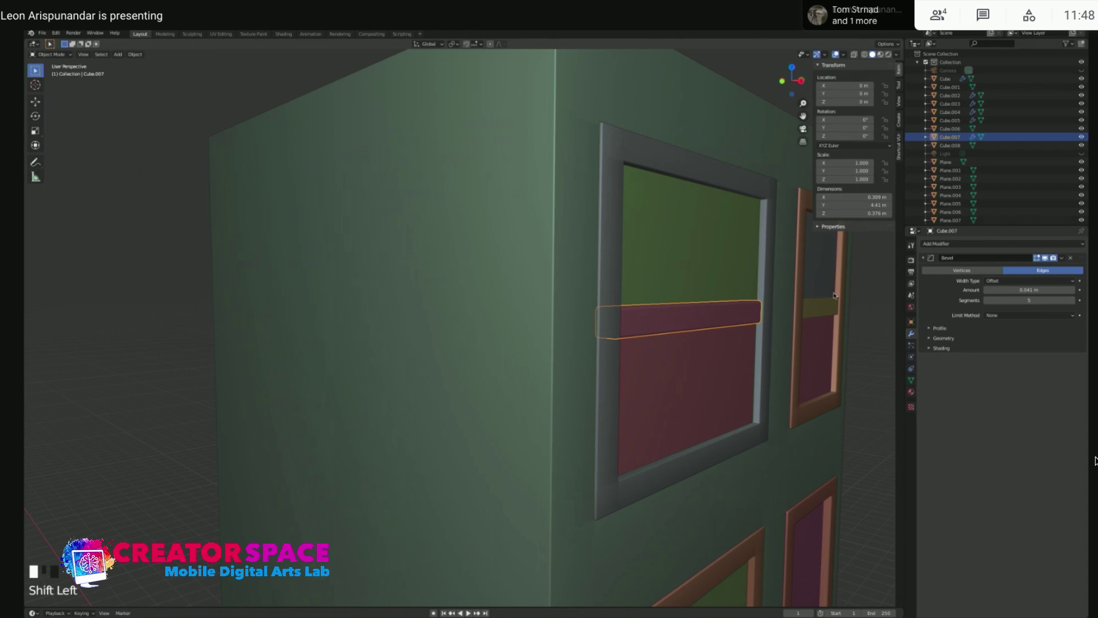
# Add a Bevel modifier to the yellow crossbar of the narrow top-floor window, about 0.034 m with 3 segments
pyautogui.click(950, 145)
pyautogui.click(1017, 243)
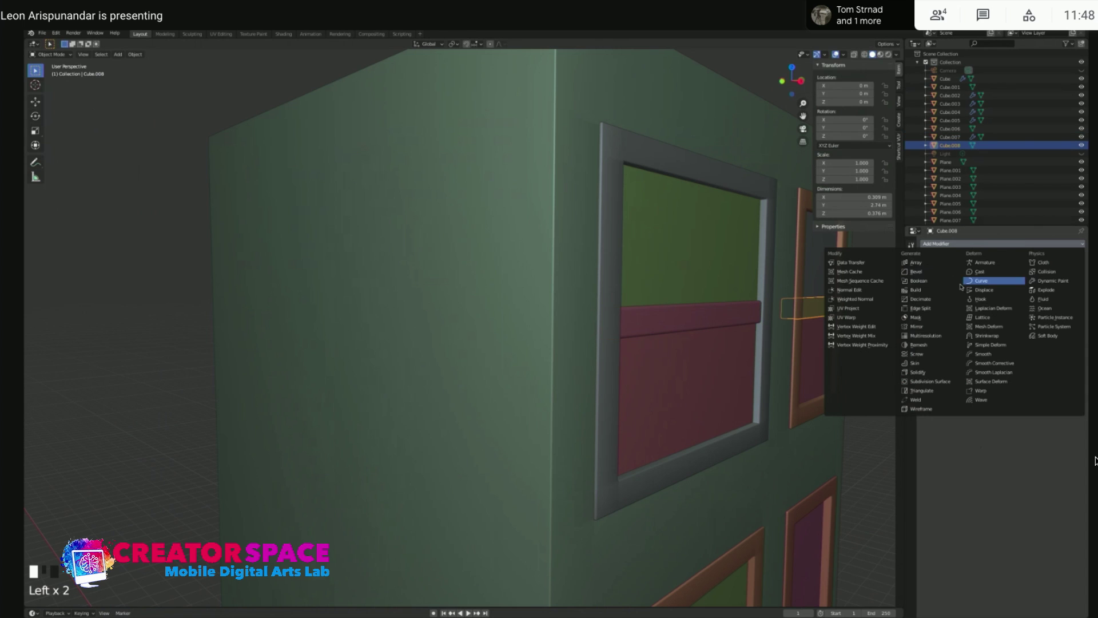
pyautogui.click(915, 271)
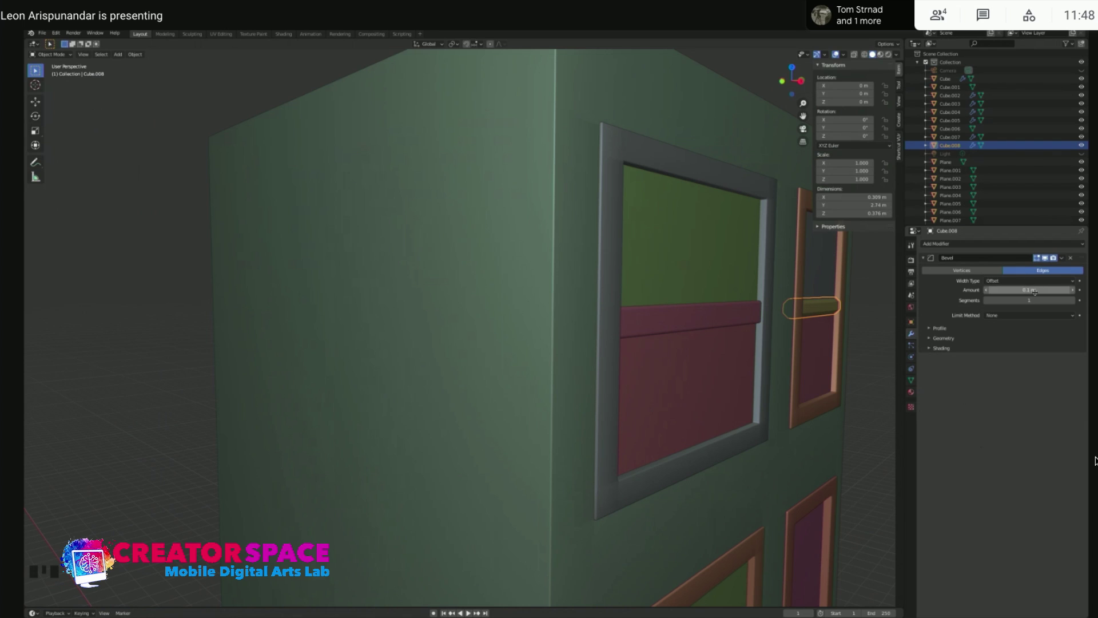
pyautogui.keyDown('shift'); pyautogui.moveTo(1025, 291); pyautogui.dragTo(1023, 291); pyautogui.keyUp('shift')
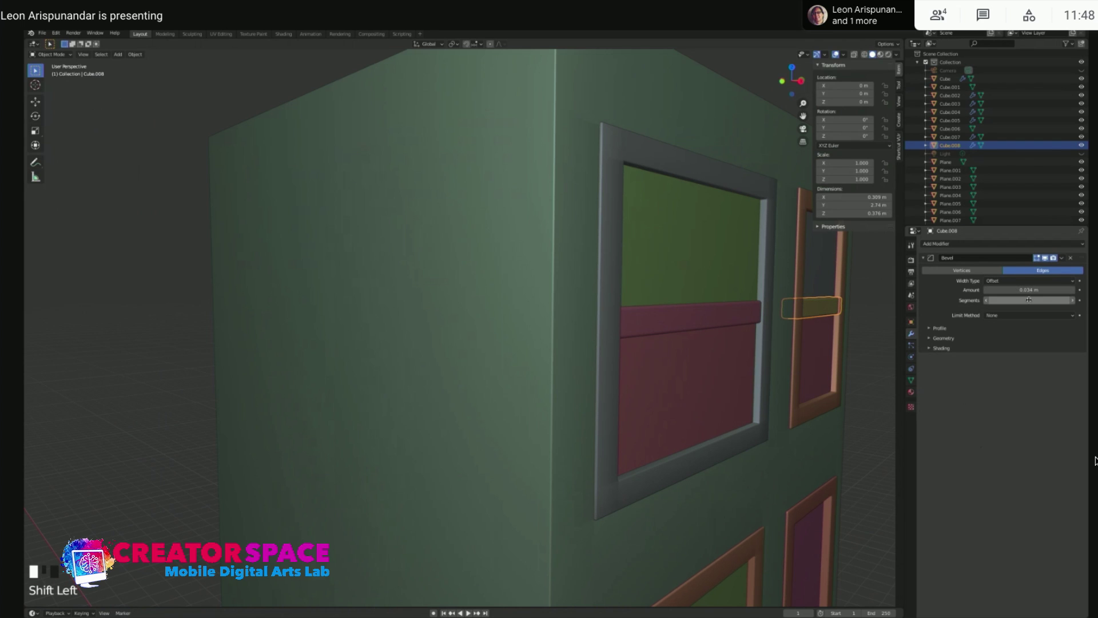
pyautogui.scroll(-2, 766, 339)
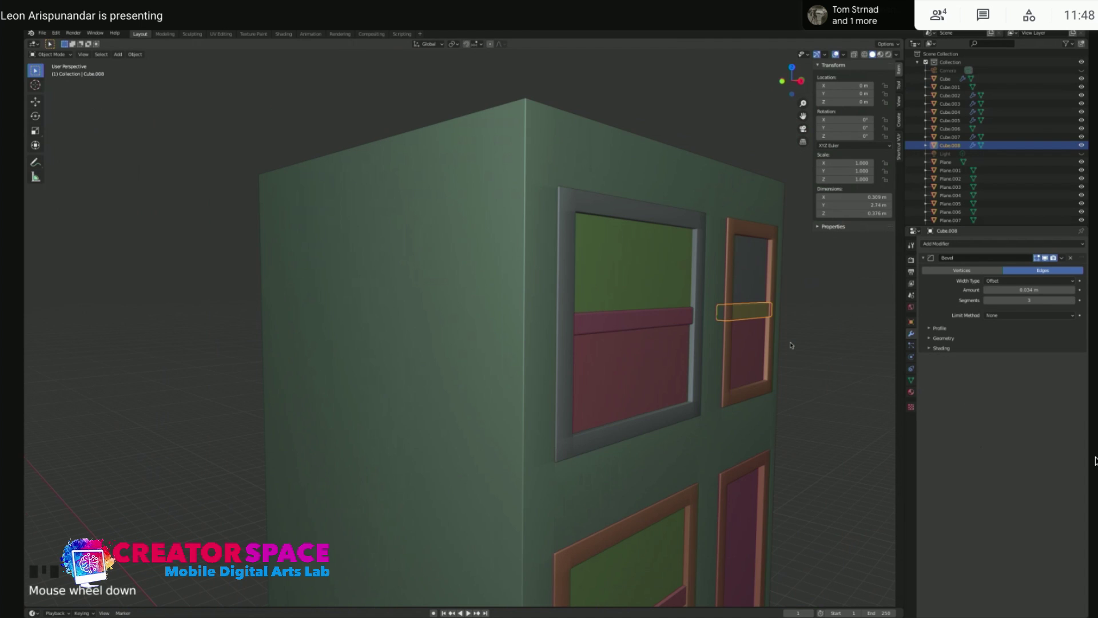
# Add a Bevel modifier to the crossbar of the lower window
pyautogui.keyDown('shift'); pyautogui.moveTo(729, 343); pyautogui.dragTo(752, 294, button='middle'); pyautogui.keyUp('shift')
pyautogui.click(949, 129)
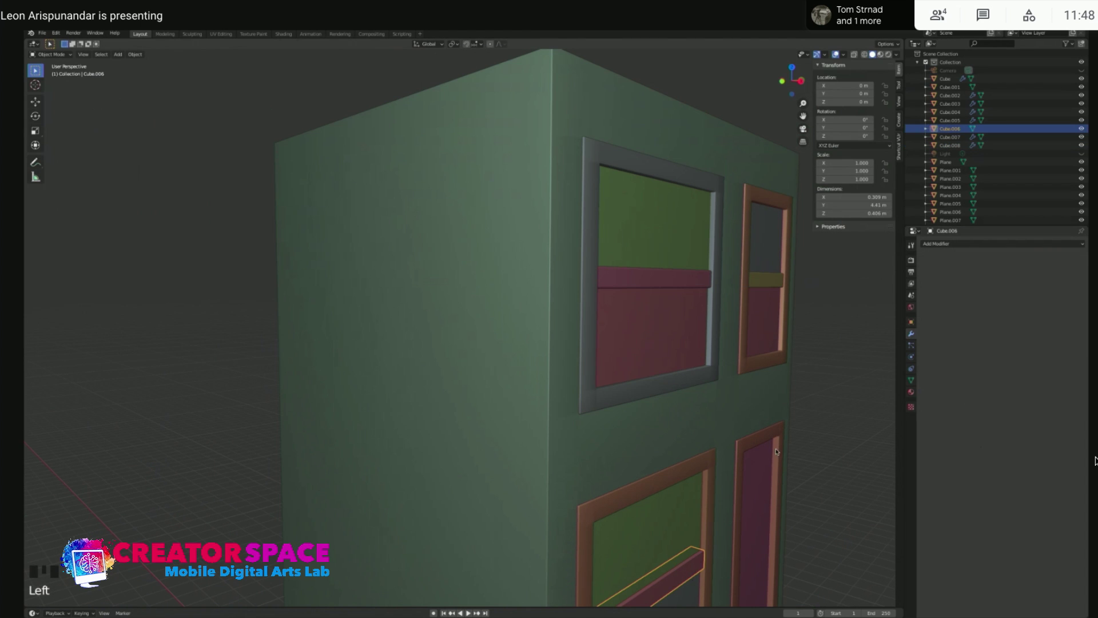
pyautogui.click(1000, 243)
pyautogui.click(938, 271)
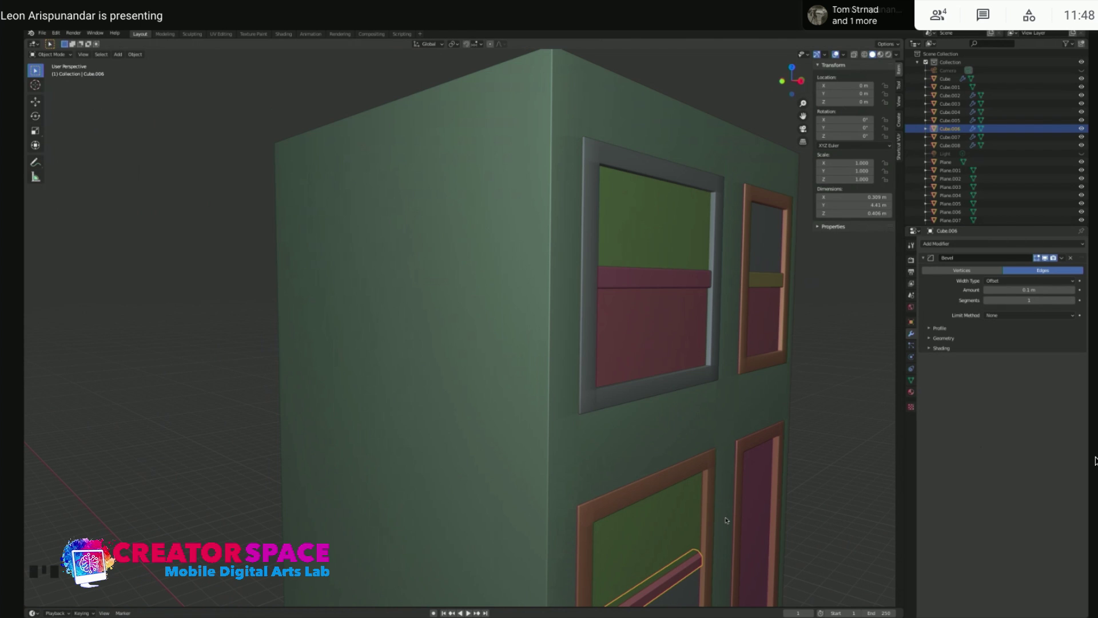
pyautogui.scroll(3, 733, 509)
pyautogui.keyDown('shift'); pyautogui.moveTo(755, 498); pyautogui.dragTo(620, 321, button='middle'); pyautogui.keyUp('shift')
pyautogui.keyDown('shift'); pyautogui.scroll(-3, 513, 358); pyautogui.keyUp('shift')
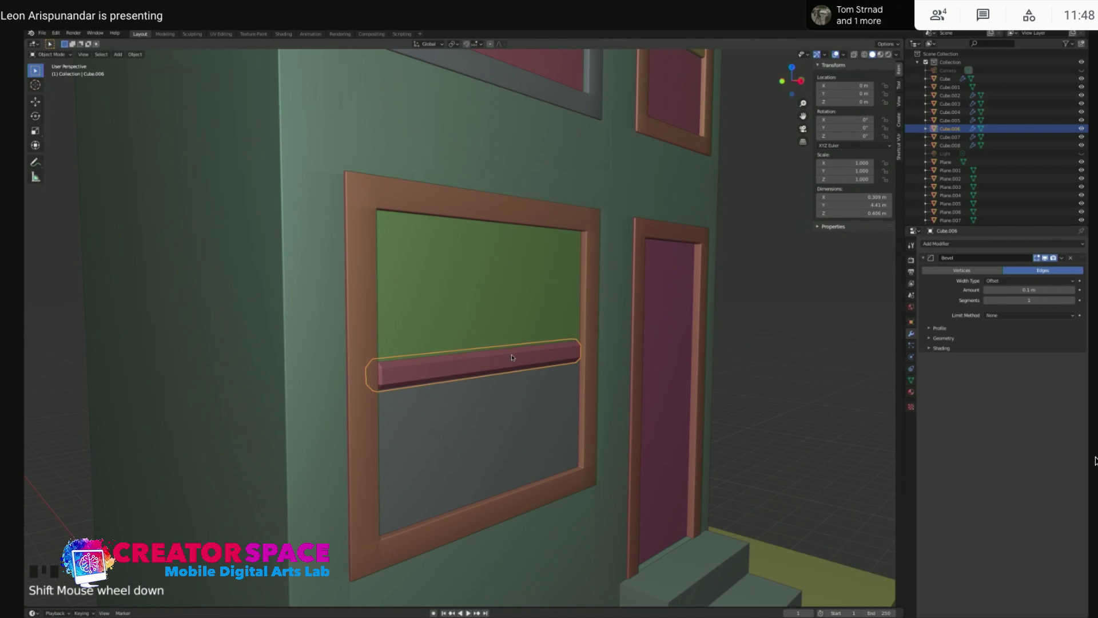
pyautogui.moveTo(509, 348); pyautogui.dragTo(522, 347, button='middle')
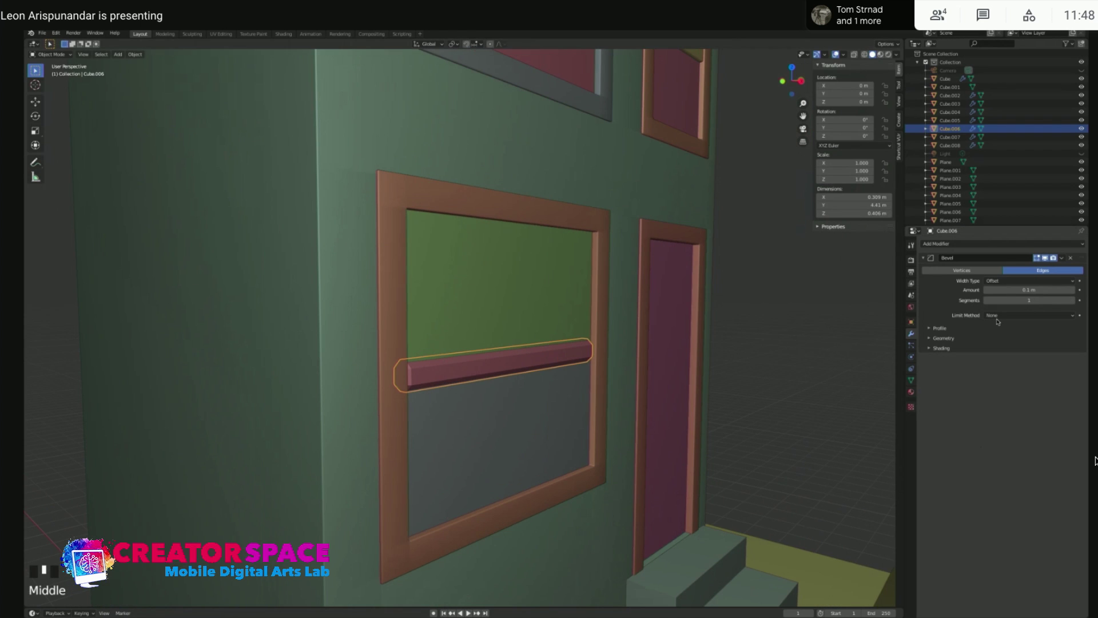
# Set the lower crossbar's bevel amount to about 0.03 m with 6 segments
pyautogui.click(1028, 289)
pyautogui.moveTo(1028, 289); pyautogui.dragTo(1022, 289)
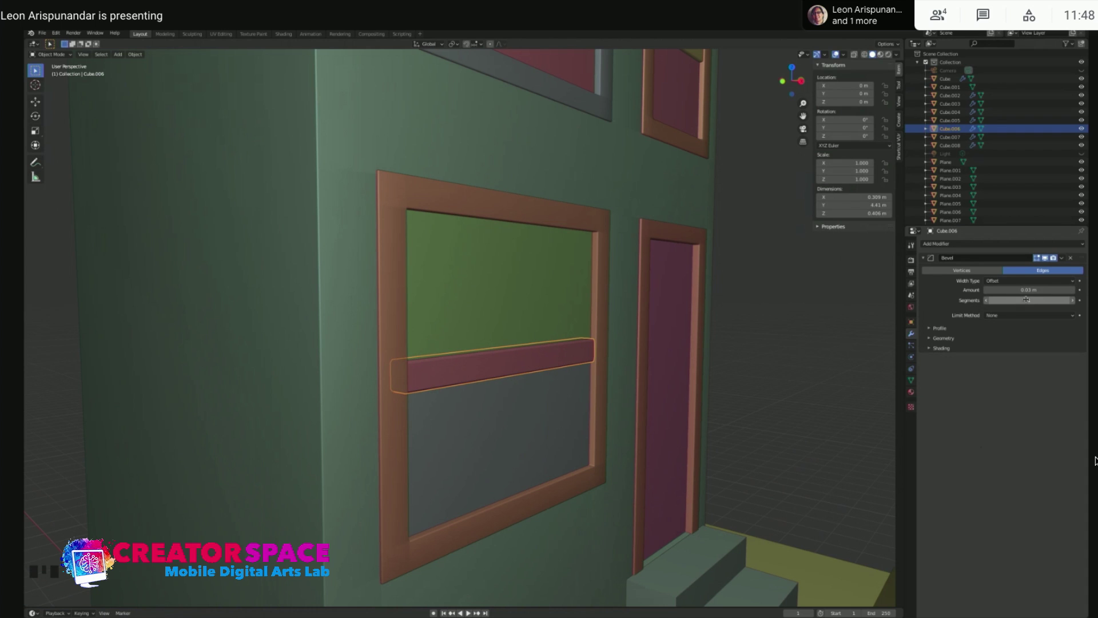
pyautogui.keyDown('shift'); pyautogui.click(1031, 300); pyautogui.keyUp('shift')
pyautogui.keyDown('shift'); pyautogui.moveTo(1037, 301); pyautogui.dragTo(1032, 301); pyautogui.keyUp('shift')
pyautogui.click(758, 321)
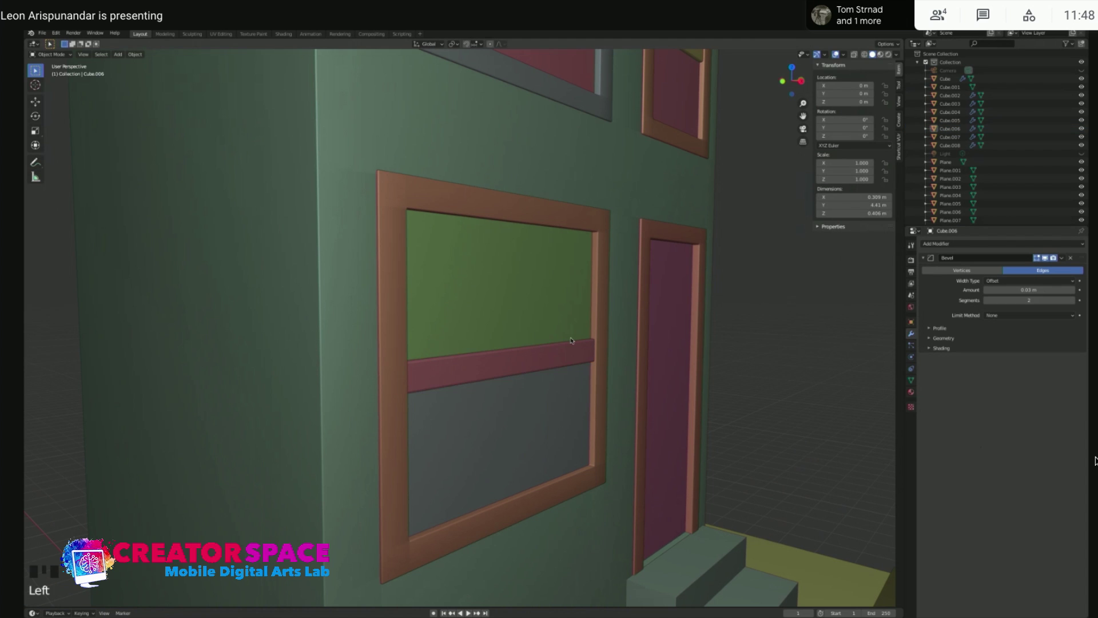
pyautogui.scroll(3, 579, 325)
pyautogui.keyDown('shift'); pyautogui.moveTo(1026, 300); pyautogui.dragTo(1033, 300); pyautogui.keyUp('shift')
# Apply smooth shading to the lower window's crossbar and clear the selection
pyautogui.click(685, 409)
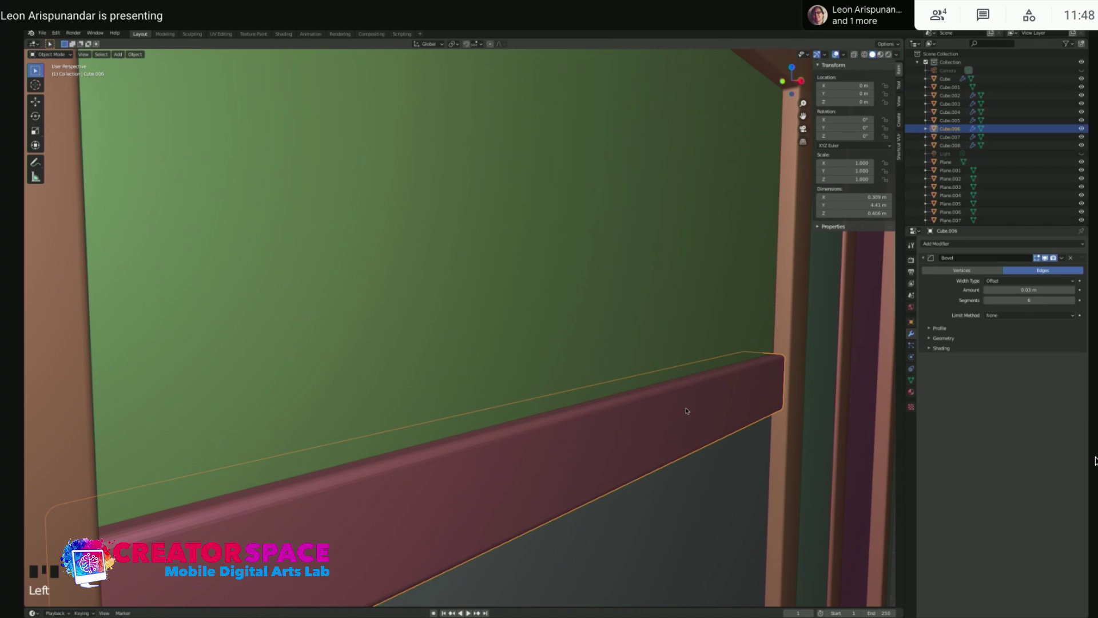
pyautogui.rightClick(686, 409)
pyautogui.click(684, 406)
pyautogui.click(707, 356)
pyautogui.scroll(-5, 711, 367)
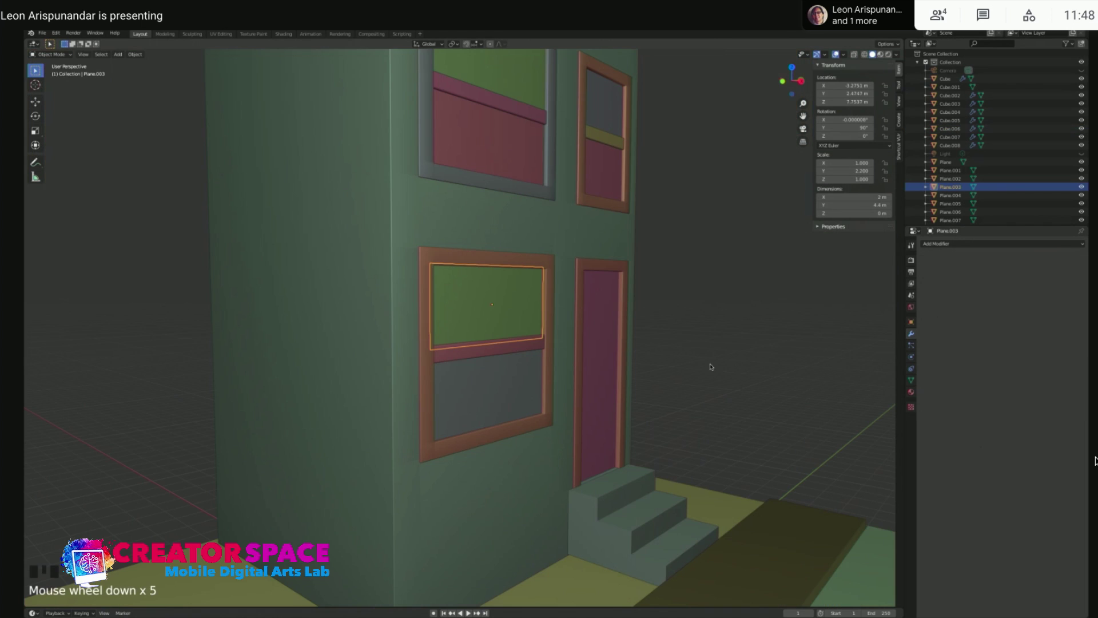
pyautogui.click(755, 284)
pyautogui.moveTo(755, 284); pyautogui.dragTo(613, 340, button='middle')
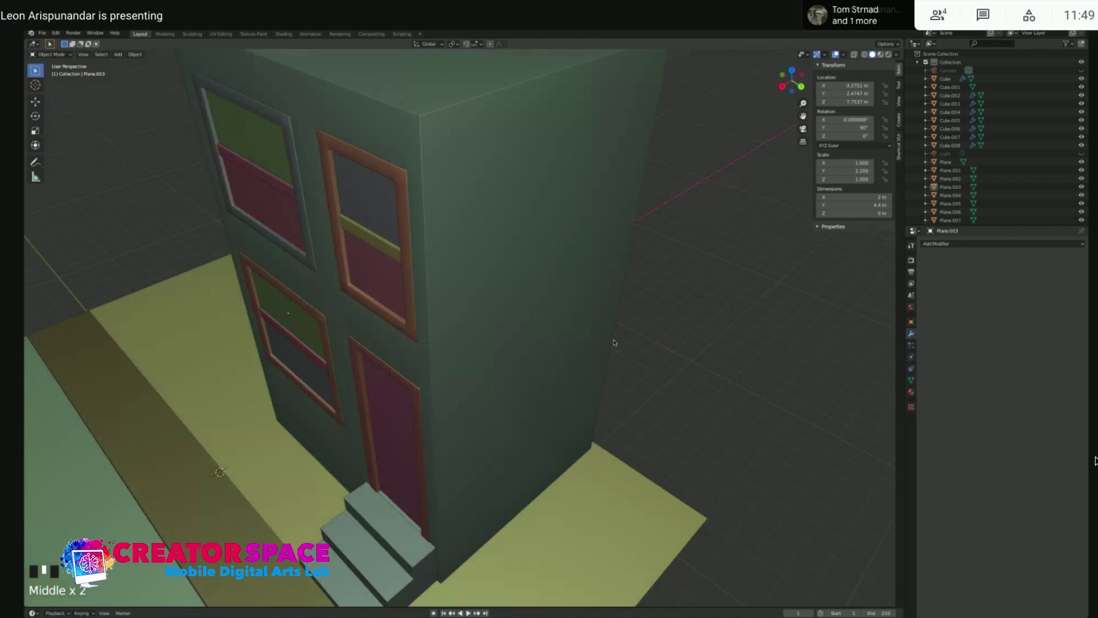
# Move the door frame along the X axis by about 0.057 m and clear the selection
pyautogui.click(408, 389)
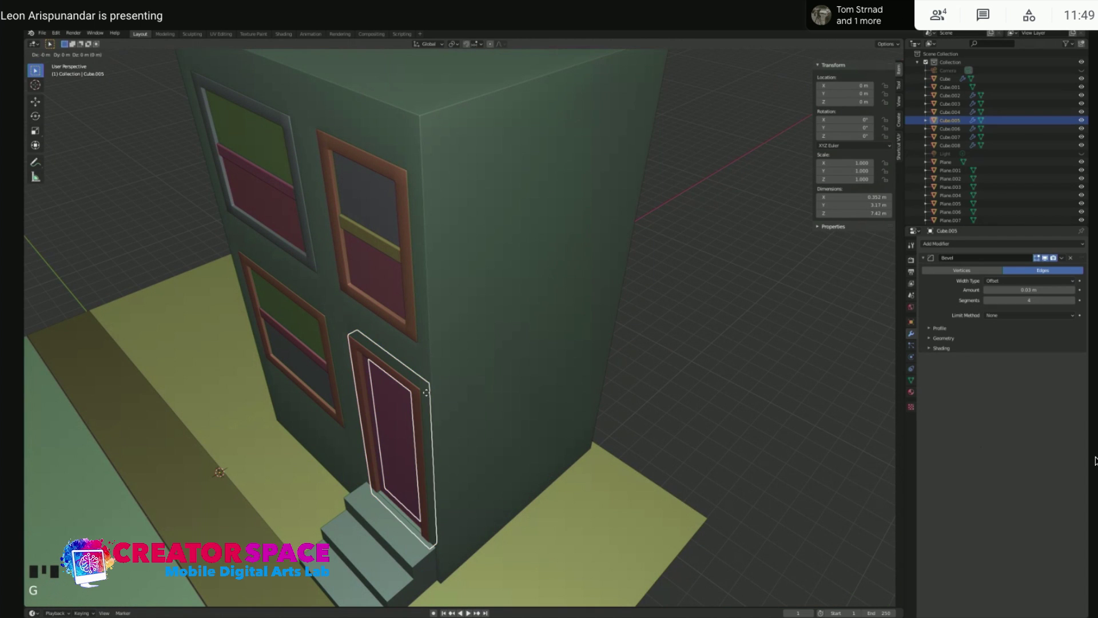
pyautogui.press('z')
pyautogui.press('g')
pyautogui.press('x')
pyautogui.click(447, 404)
pyautogui.click(502, 382)
pyautogui.moveTo(381, 396); pyautogui.dragTo(371, 397, button='middle')
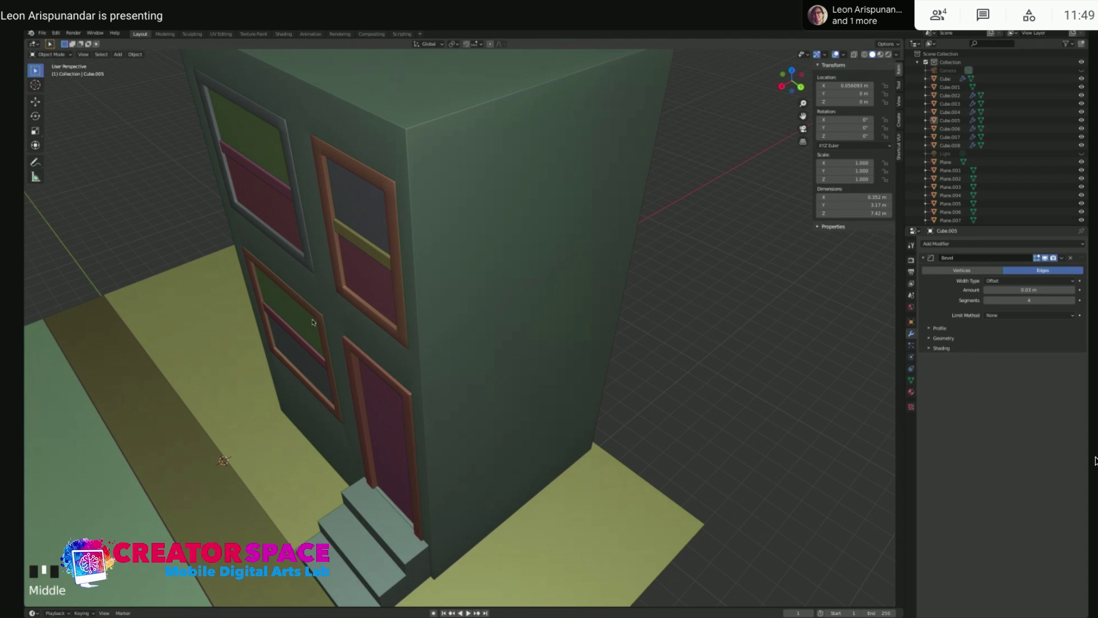
# Select both wide windows' frames, crossbars and panes plus the narrow window's crossbar and panes, and move them about 0.057 m along negative X
pyautogui.click(314, 321)
pyautogui.keyDown('shift'); pyautogui.click(307, 258); pyautogui.keyUp('shift')
pyautogui.keyDown('shift'); pyautogui.click(283, 191); pyautogui.keyUp('shift')
pyautogui.keyDown('shift'); pyautogui.click(364, 246); pyautogui.keyUp('shift')
pyautogui.keyDown('shift'); pyautogui.click(359, 221); pyautogui.keyUp('shift')
pyautogui.keyDown('shift'); pyautogui.click(358, 272); pyautogui.keyUp('shift')
pyautogui.keyDown('shift'); pyautogui.click(293, 212); pyautogui.keyUp('shift')
pyautogui.keyDown('shift'); pyautogui.click(264, 200); pyautogui.keyUp('shift')
pyautogui.keyDown('shift'); pyautogui.click(298, 323); pyautogui.keyUp('shift')
pyautogui.keyDown('shift'); pyautogui.click(299, 350); pyautogui.keyUp('shift')
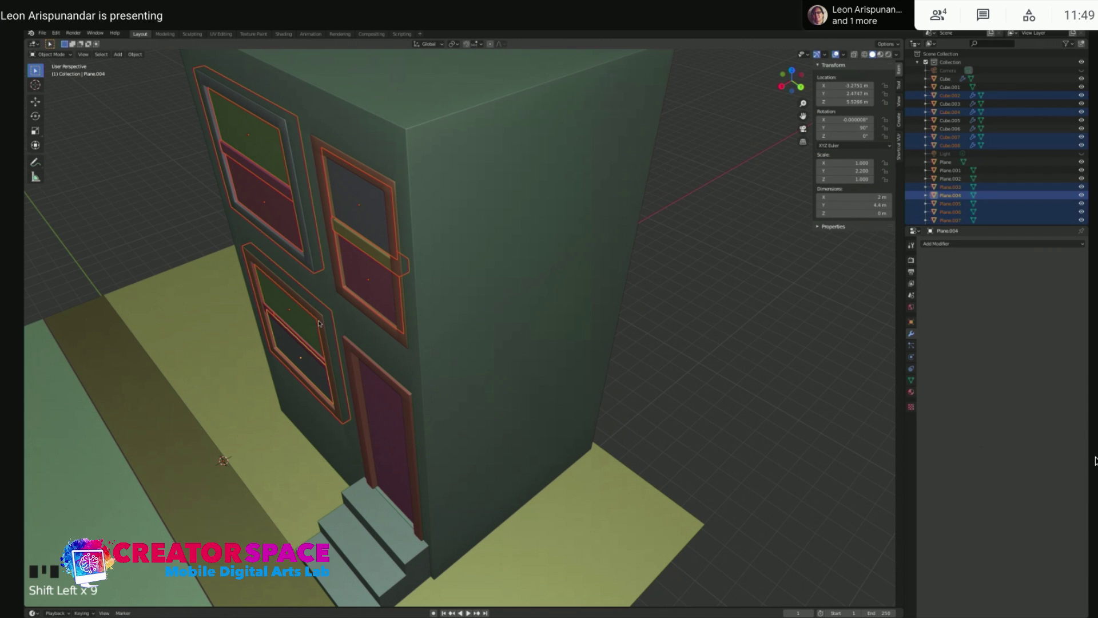
pyautogui.press('g')
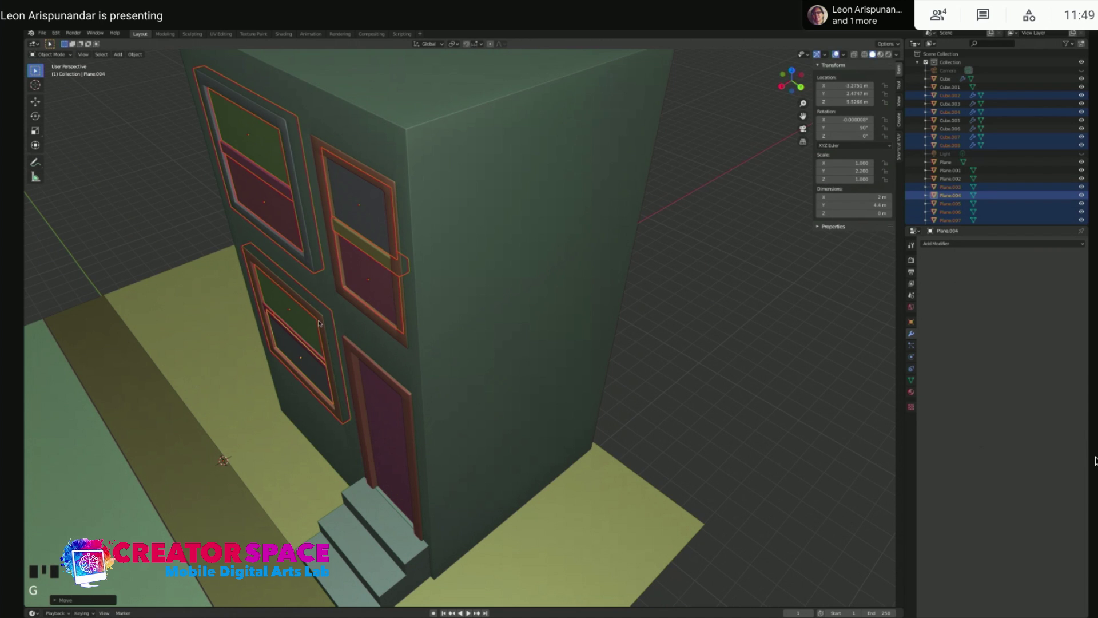
pyautogui.press('g')
pyautogui.press('x')
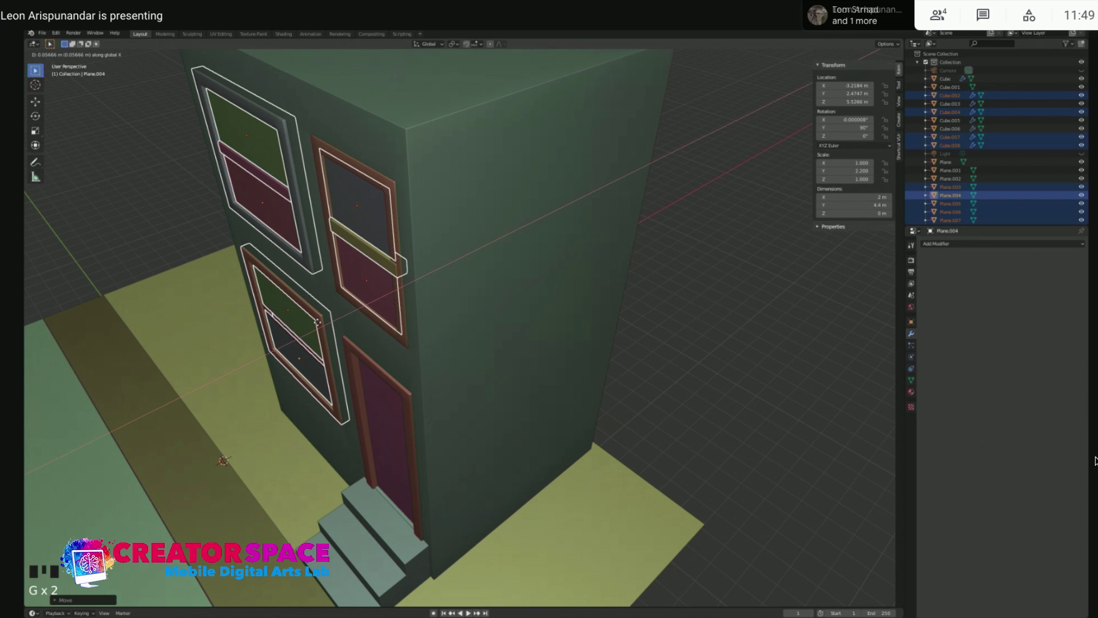
pyautogui.click(318, 322)
pyautogui.click(507, 345)
# Select the narrow top-floor window's frame, crossbar and panes and move them about 0.08 m back into the wall along X
pyautogui.moveTo(443, 365); pyautogui.dragTo(506, 371, button='middle')
pyautogui.click(543, 359)
pyautogui.keyDown('shift'); pyautogui.click(574, 374); pyautogui.keyUp('shift')
pyautogui.keyDown('shift'); pyautogui.click(575, 374); pyautogui.keyUp('shift')
pyautogui.keyDown('shift'); pyautogui.click(575, 386); pyautogui.keyUp('shift')
pyautogui.press('g')
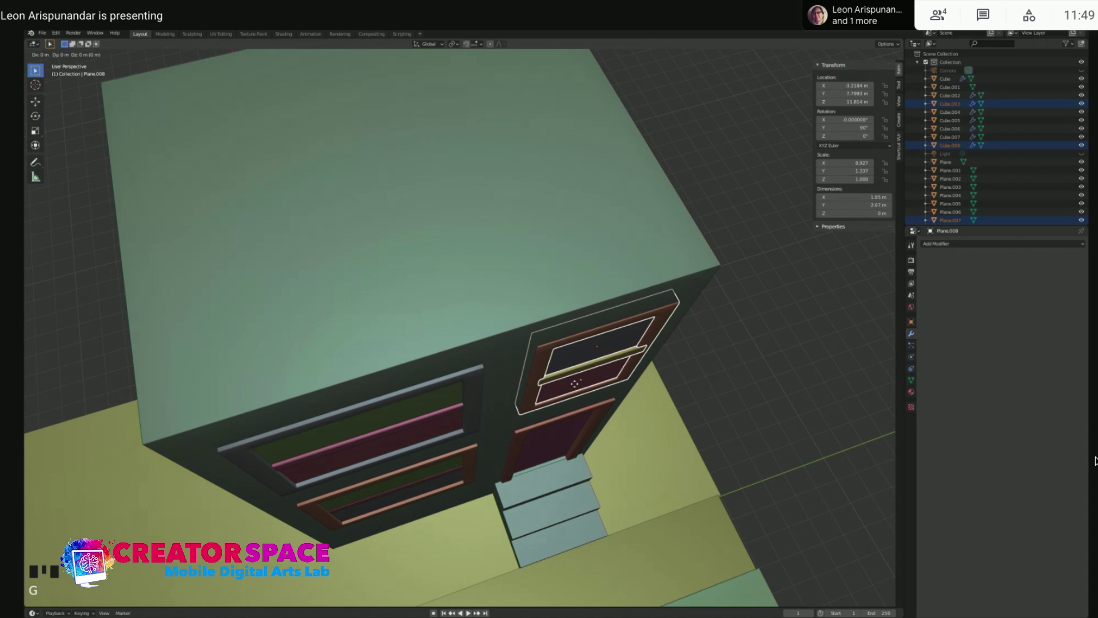
pyautogui.click(576, 386)
pyautogui.click(747, 369)
# Examine the whole facade from the front to check how the windows and door sit in the wall
pyautogui.moveTo(689, 444); pyautogui.dragTo(599, 383, button='middle')
pyautogui.scroll(-2, 605, 380)
pyautogui.click(620, 304)
pyautogui.moveTo(369, 346); pyautogui.dragTo(455, 363, button='middle')
pyautogui.scroll(-2, 446, 361)
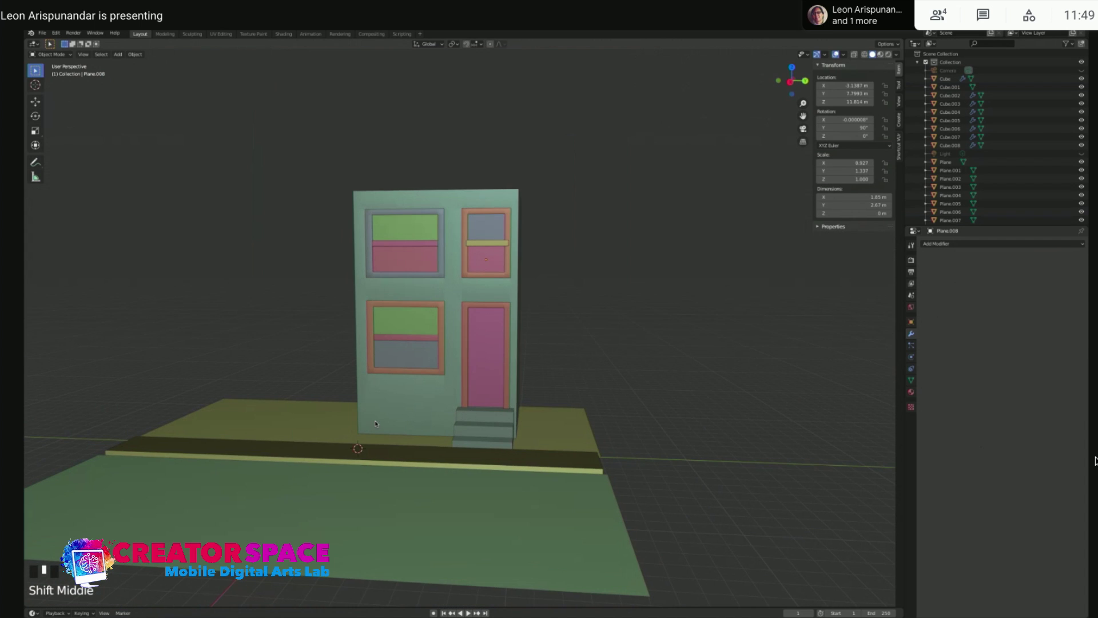
pyautogui.moveTo(376, 423); pyautogui.dragTo(410, 412, button='middle')
pyautogui.moveTo(549, 331); pyautogui.dragTo(549, 302, button='middle')
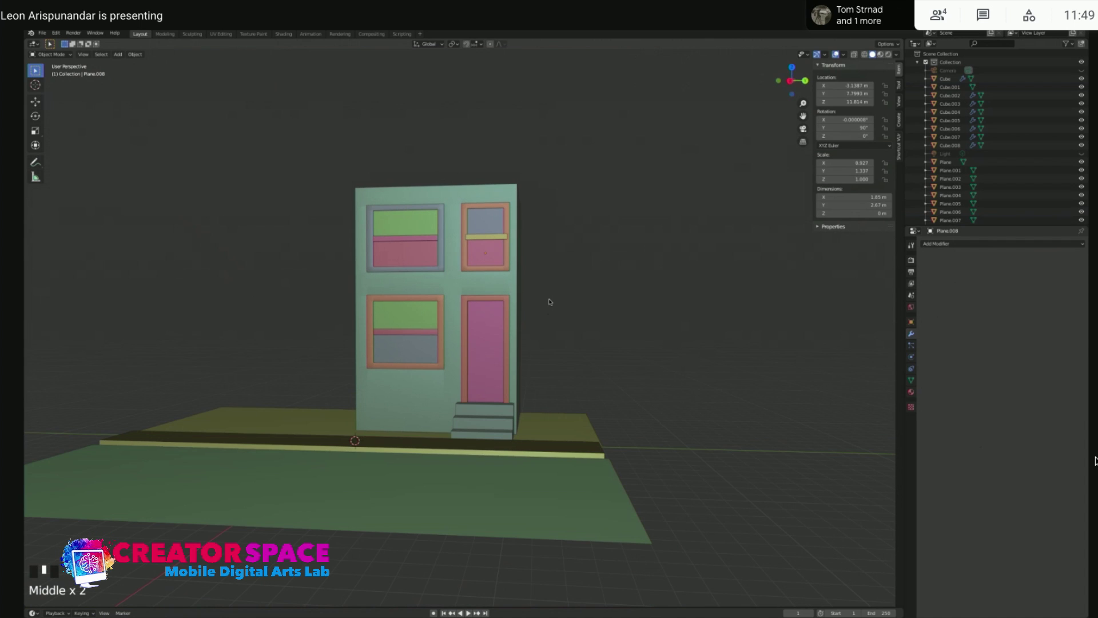